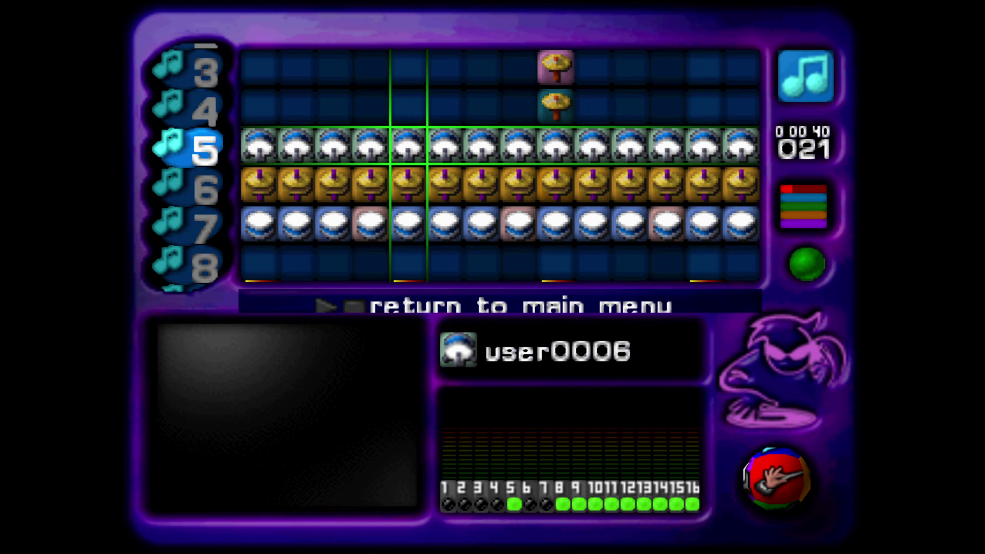
Go back to position 013, solo track 6 and play it from there.
{"action": "key", "text": "Left"}
{"action": "key", "text": "Left"}
{"action": "key", "text": "Left"}
{"action": "key", "text": "Left"}
{"action": "key", "text": "Left"}
{"action": "key", "text": "Left"}
{"action": "key", "text": "Left"}
{"action": "key", "text": "Left"}
{"action": "key", "text": "Left"}
{"action": "key", "text": "Right"}
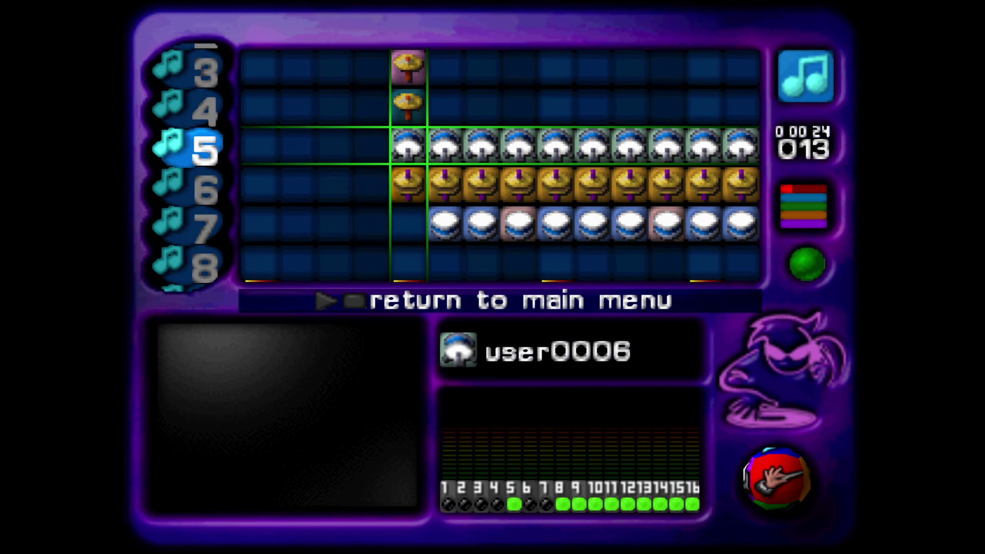
{"action": "key", "text": "Down"}
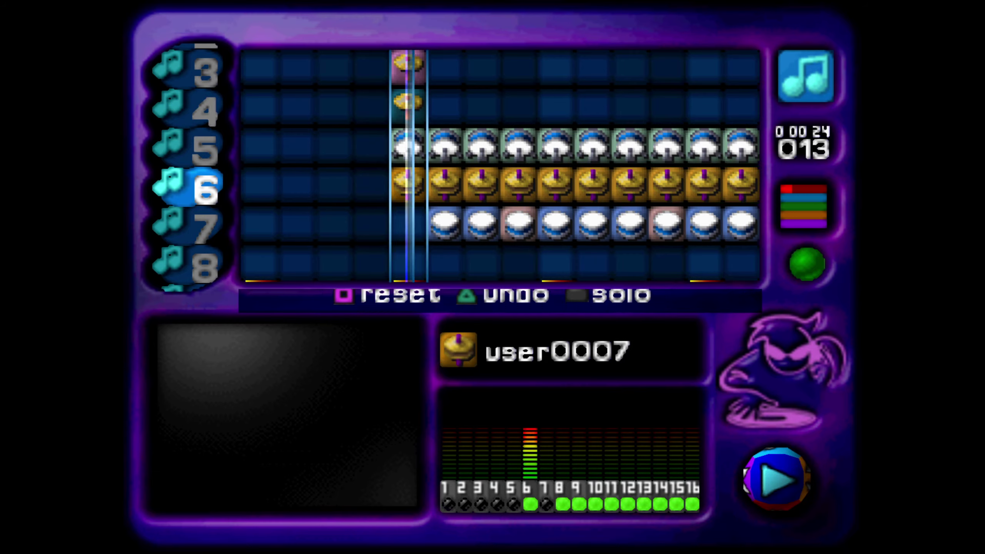
{"action": "key", "text": "Right"}
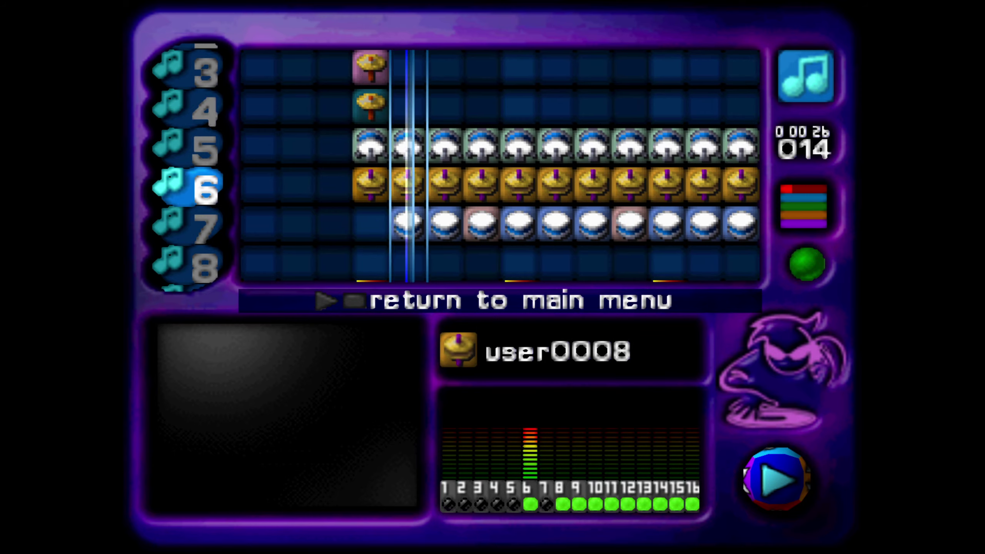
{"action": "key", "text": "Right"}
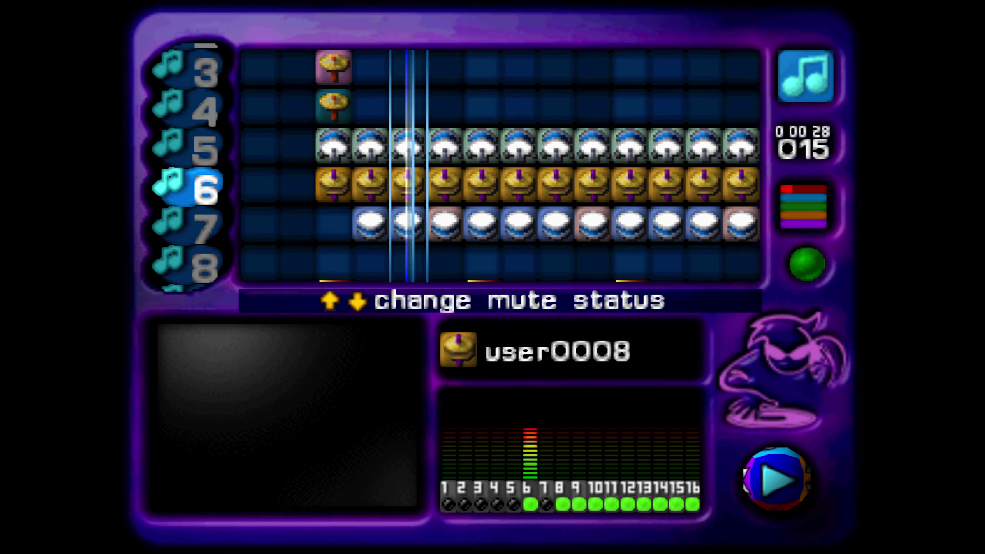
Look through track 6's drum riffs from position 013 to 026 and back to 008.
{"action": "key", "text": "Left"}
{"action": "key", "text": "Left"}
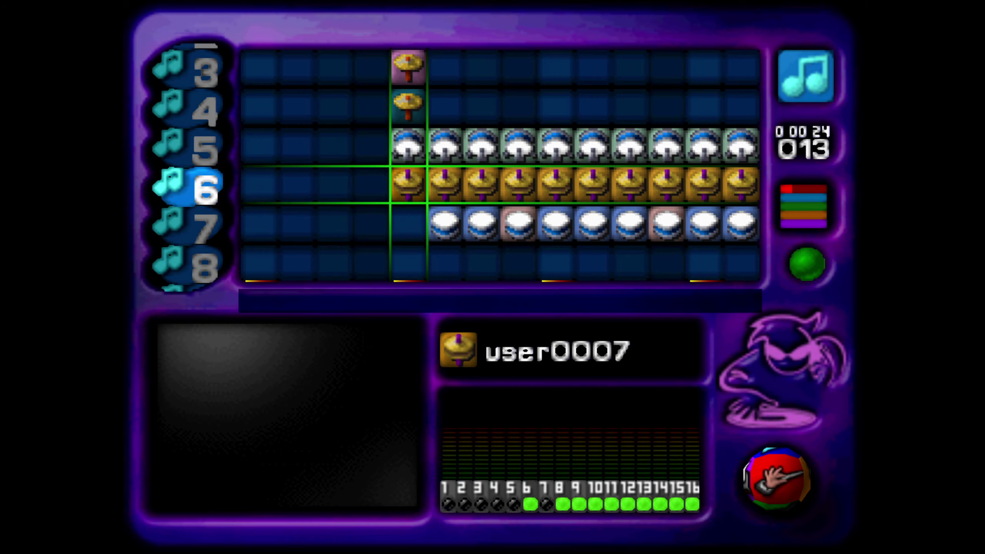
{"action": "key", "text": "space"}
{"action": "key", "text": "space"}
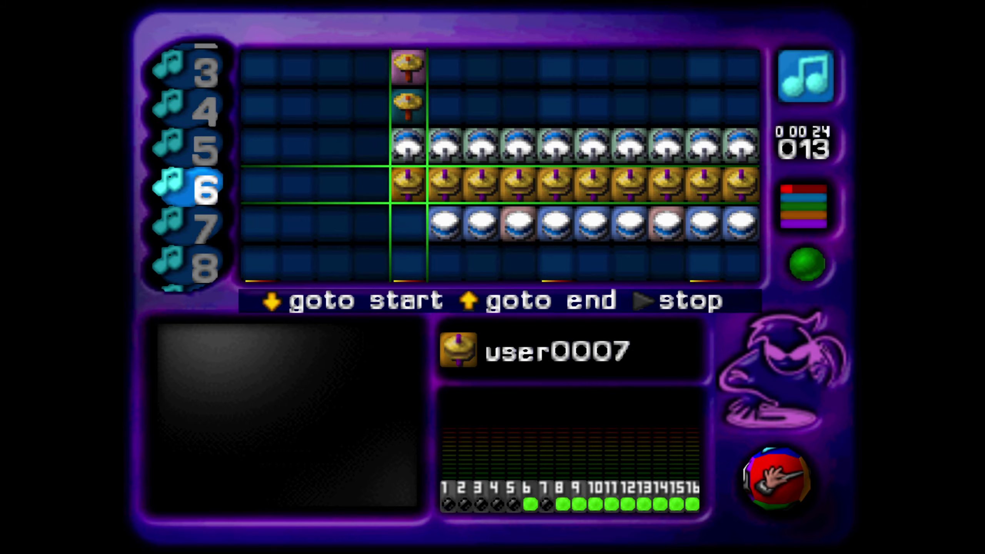
{"action": "key", "text": "Right"}
{"action": "key", "text": "Right"}
{"action": "key", "text": "Right"}
{"action": "key", "text": "Right"}
{"action": "key", "text": "Right"}
{"action": "key", "text": "Right"}
{"action": "key", "text": "Right"}
{"action": "key", "text": "Right"}
{"action": "key", "text": "Right"}
{"action": "key", "text": "Right"}
{"action": "key", "text": "Right"}
{"action": "key", "text": "Right"}
{"action": "key", "text": "Right"}
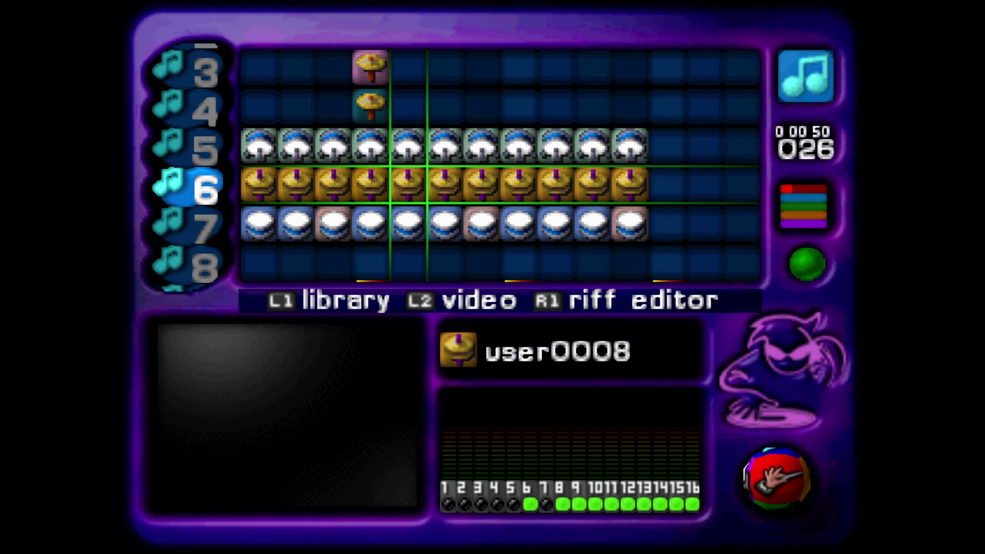
{"action": "key", "text": "Left"}
{"action": "key", "text": "Left"}
{"action": "key", "text": "Left"}
{"action": "key", "text": "Left"}
{"action": "key", "text": "Left"}
{"action": "key", "text": "Left"}
{"action": "key", "text": "Left"}
{"action": "key", "text": "Left"}
{"action": "key", "text": "Left"}
{"action": "key", "text": "Left"}
{"action": "key", "text": "Left"}
{"action": "key", "text": "Left"}
{"action": "key", "text": "Left"}
{"action": "key", "text": "Left"}
{"action": "key", "text": "Left"}
{"action": "key", "text": "Left"}
{"action": "key", "text": "Left"}
{"action": "key", "text": "Left"}
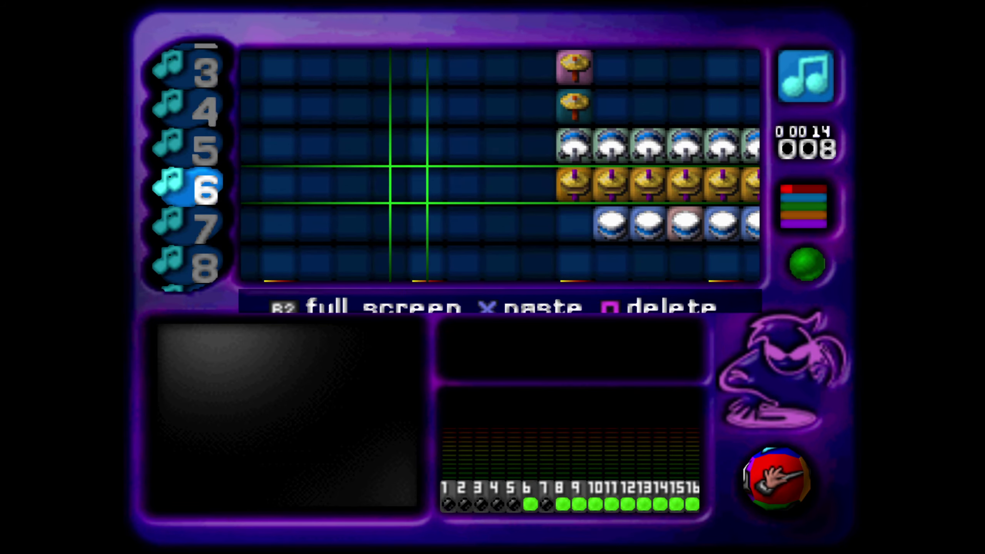
Return to position 013 and play the soloed track 6 from its first riff.
{"action": "key", "text": "Right"}
{"action": "key", "text": "Right"}
{"action": "key", "text": "Right"}
{"action": "key", "text": "Right"}
{"action": "key", "text": "Right"}
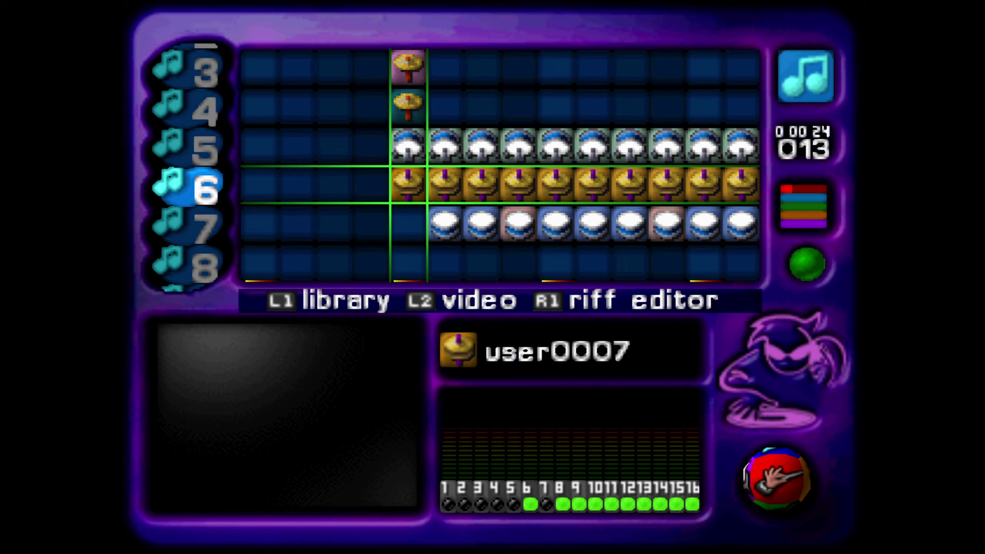
{"action": "key", "text": "space"}
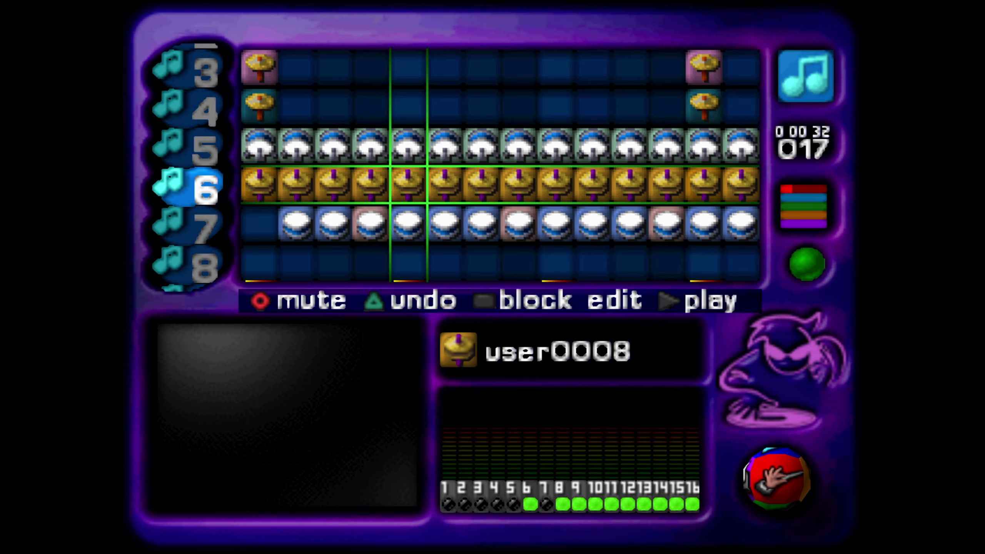
Go back to position 013, solo track 7 instead of track 6, and play it through to position 025.
{"action": "key", "text": "Left"}
{"action": "key", "text": "Left"}
{"action": "key", "text": "Left"}
{"action": "key", "text": "Left"}
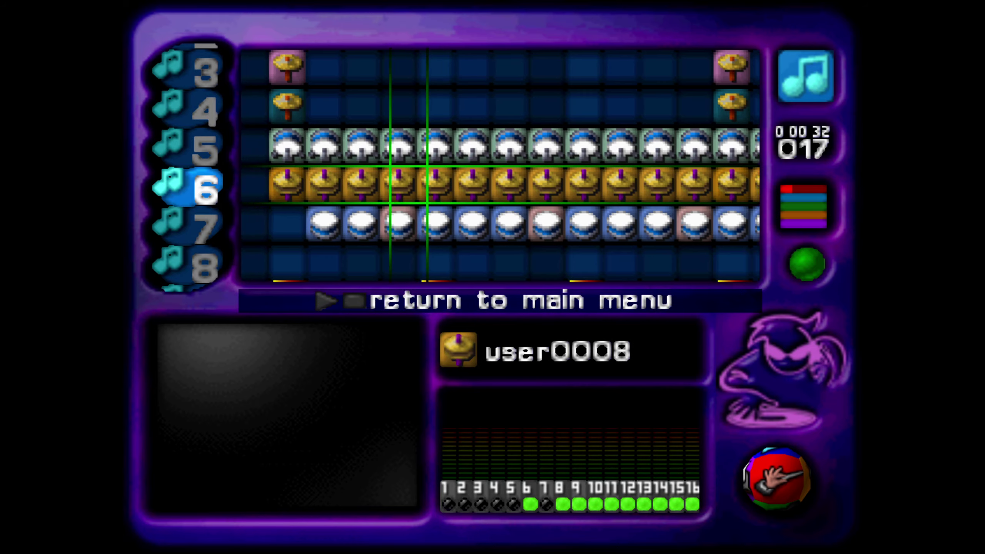
{"action": "key", "text": "Down"}
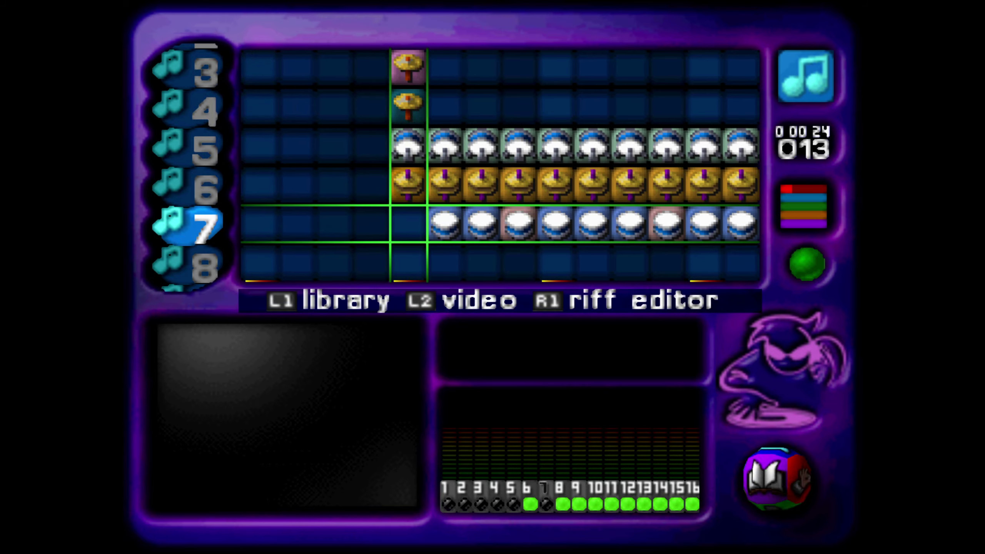
{"action": "key", "text": "Up"}
{"action": "key", "text": "Down"}
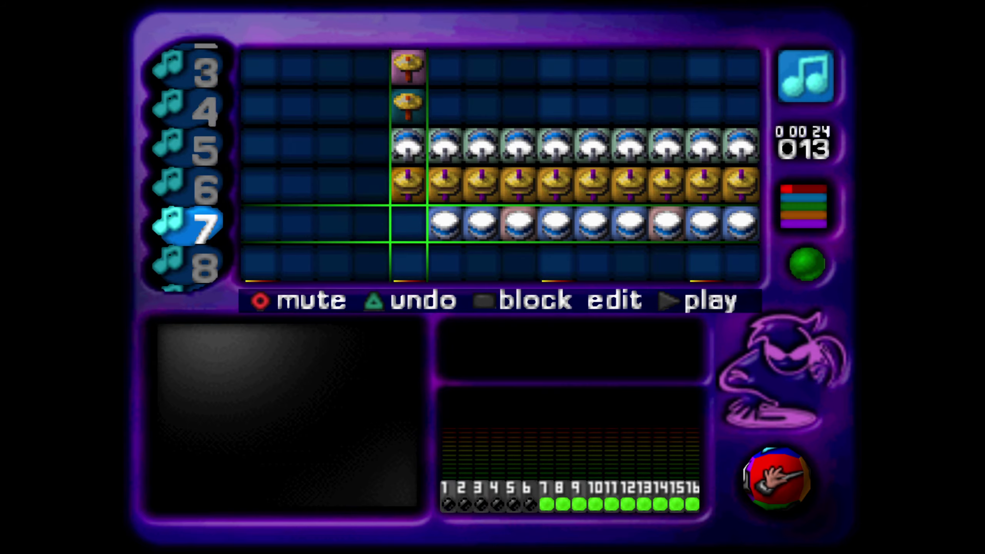
{"action": "key", "text": "Return"}
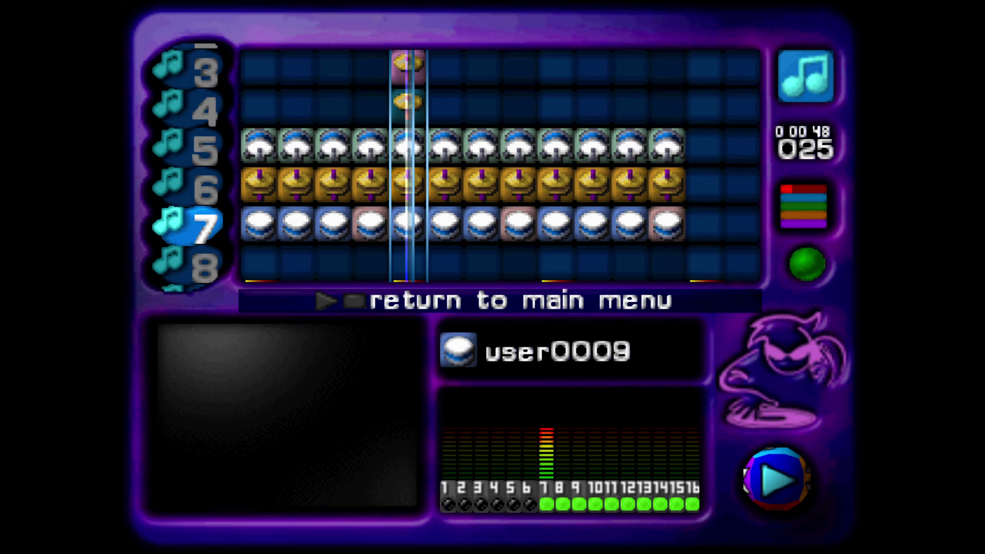
{"action": "key", "text": "space"}
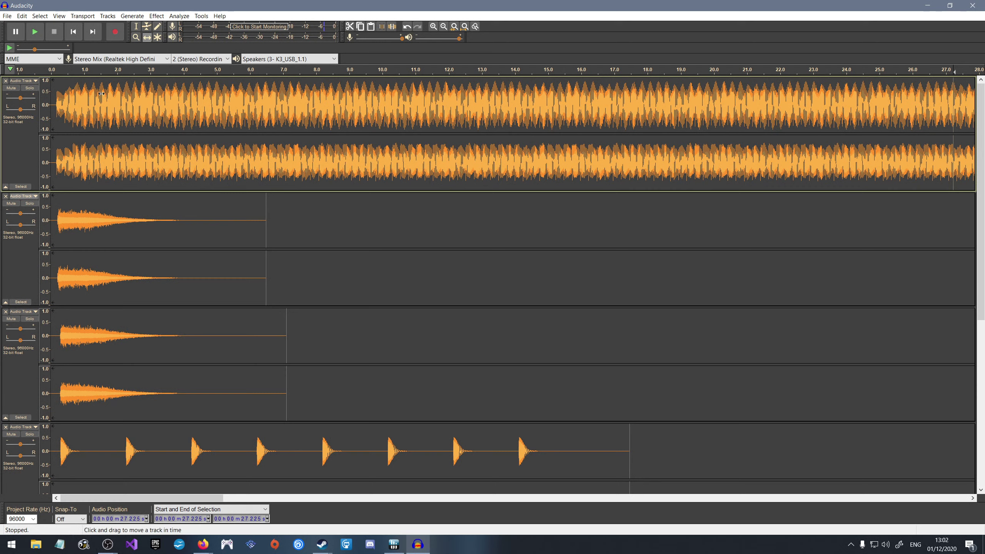
In Audacity, solo the first audio track and export it as a WAV file named M_Bass in the streampocalypse folder.
{"action": "left_click", "coordinate": [35, 90]}
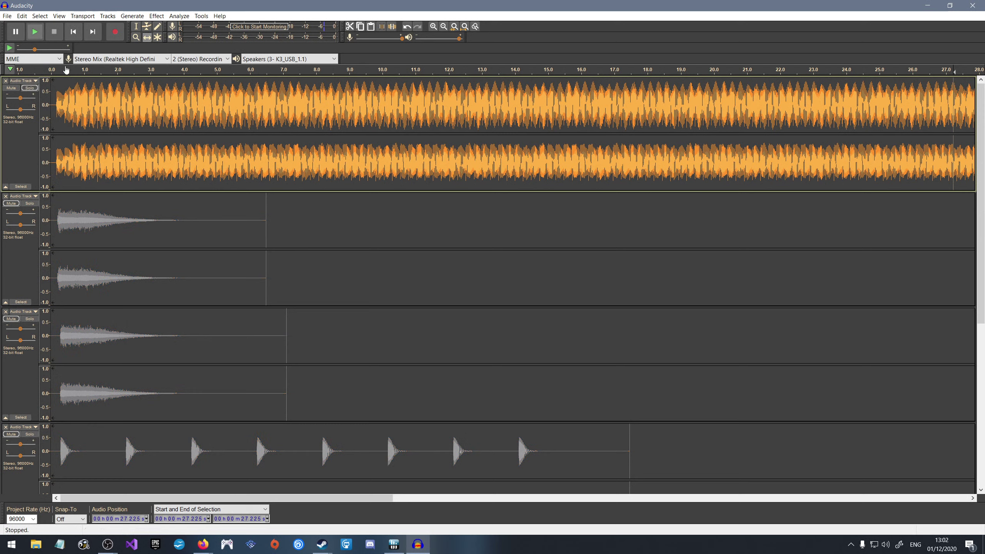
{"action": "left_click", "coordinate": [7, 16]}
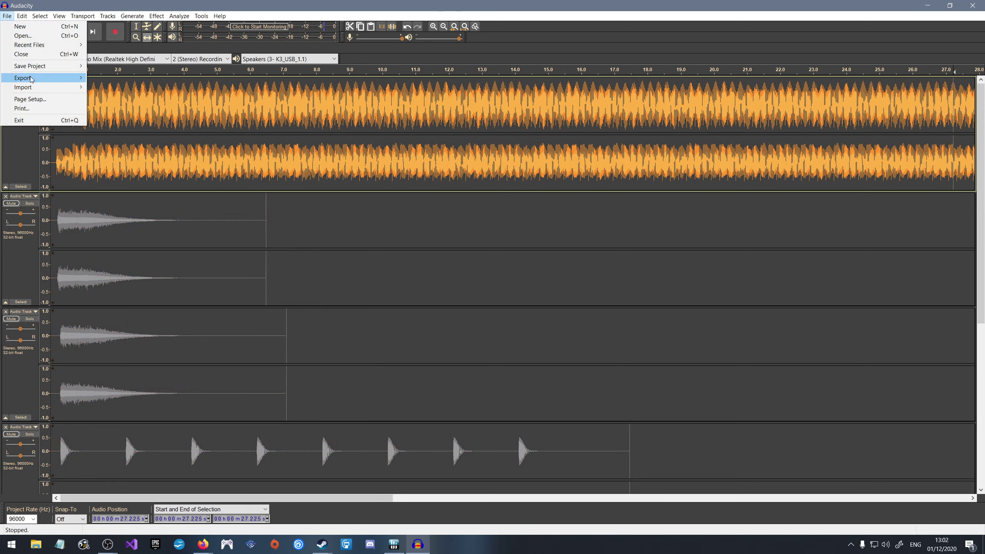
{"action": "mouse_move", "coordinate": [31, 79]}
{"action": "left_click", "coordinate": [128, 80]}
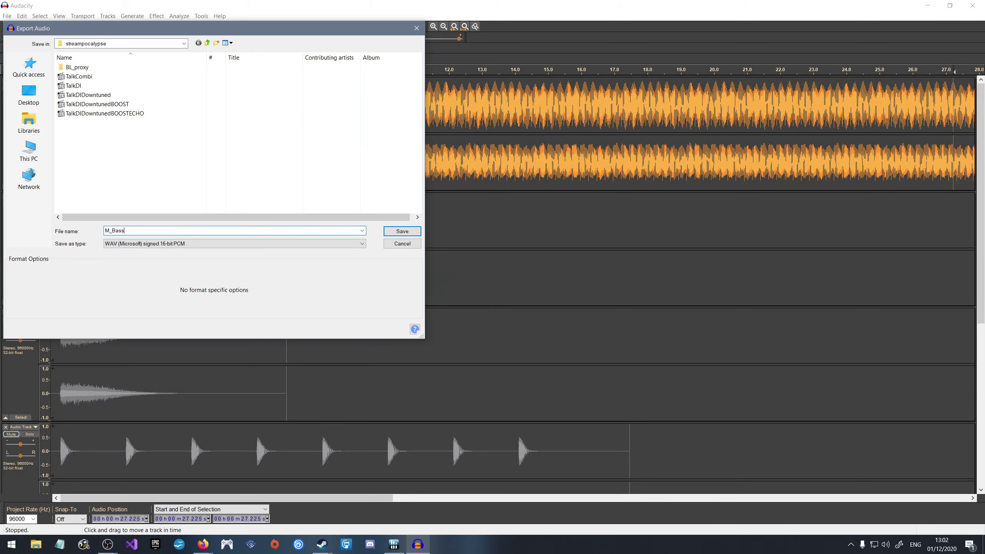
{"action": "key", "text": "Return"}
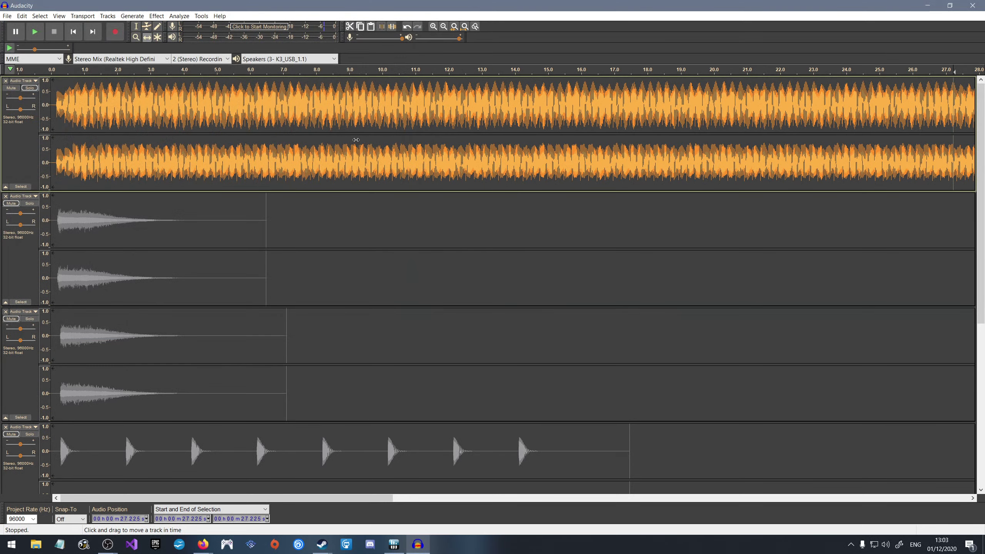
Solo the second audio track and export it as a WAV file named M_Crash1.
{"action": "left_click", "coordinate": [29, 203]}
{"action": "left_click", "coordinate": [19, 233]}
{"action": "left_click", "coordinate": [7, 16]}
{"action": "mouse_move", "coordinate": [32, 83]}
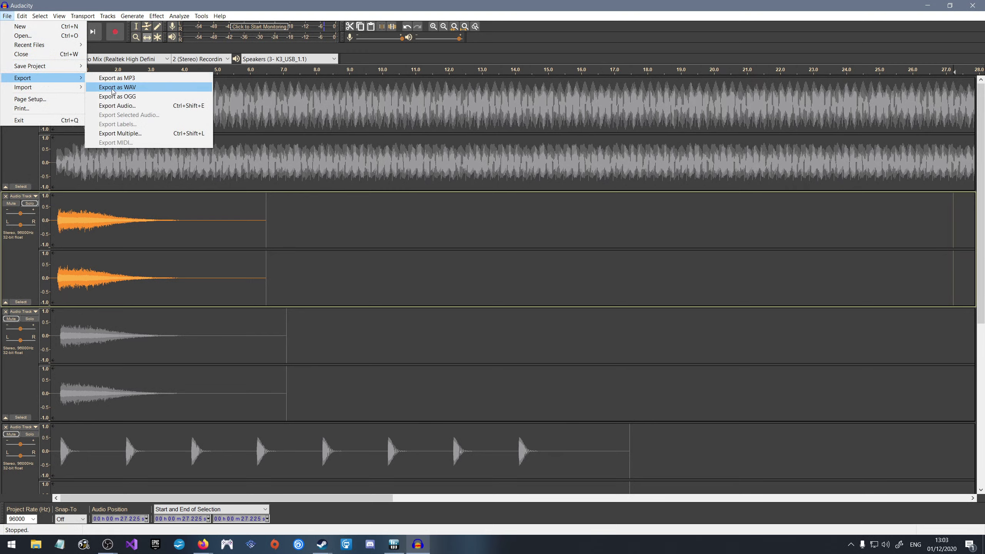
{"action": "left_click", "coordinate": [117, 87]}
{"action": "type", "text": "M"}
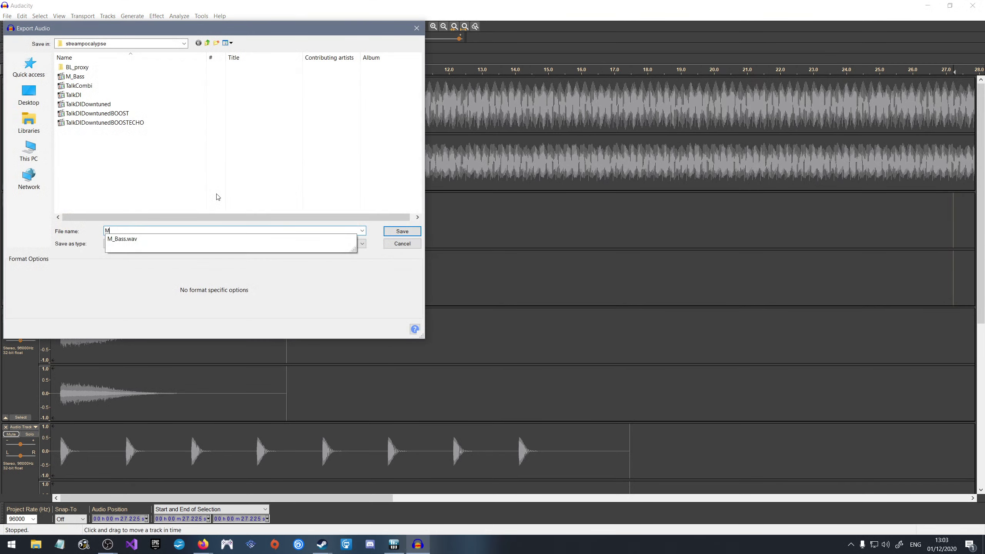
{"action": "type", "text": "_Crash1"}
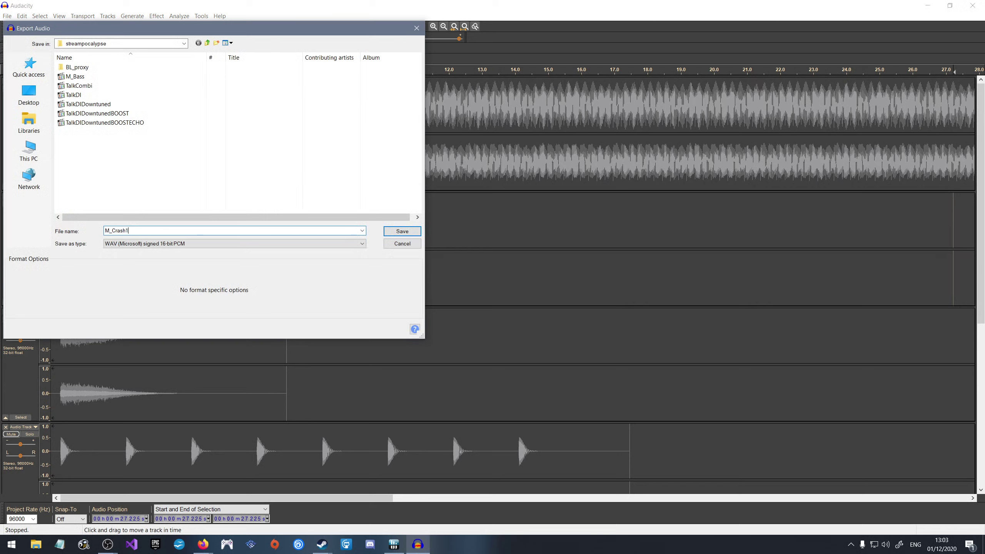
{"action": "key", "text": "Return"}
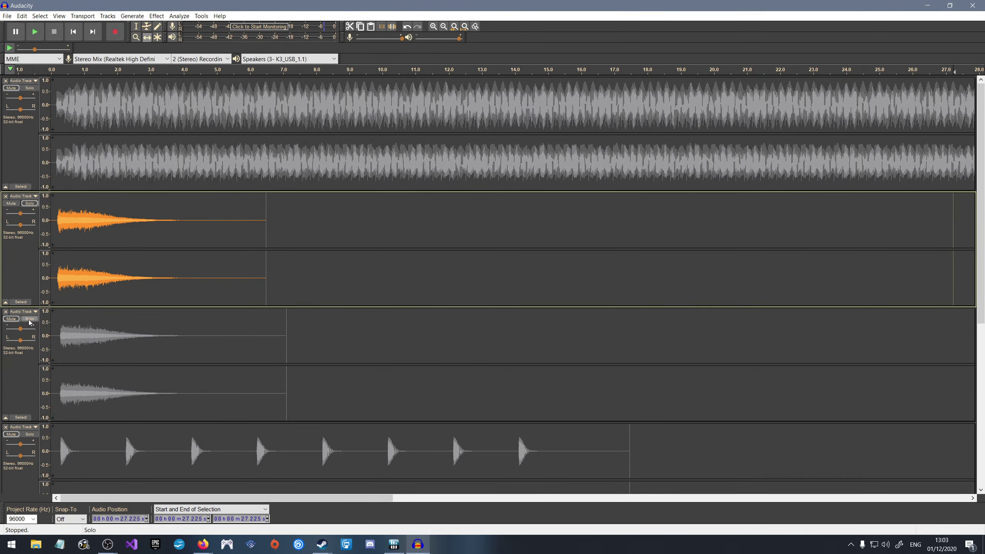
Solo the third audio track and export it as a WAV file named M_Crash2.
{"action": "left_click", "coordinate": [29, 320]}
{"action": "left_click", "coordinate": [7, 16]}
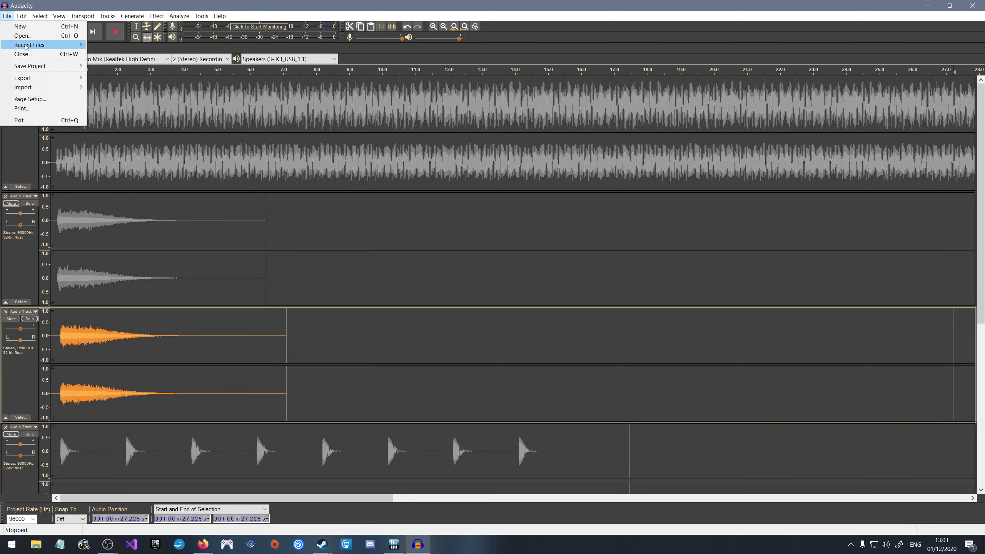
{"action": "mouse_move", "coordinate": [60, 81]}
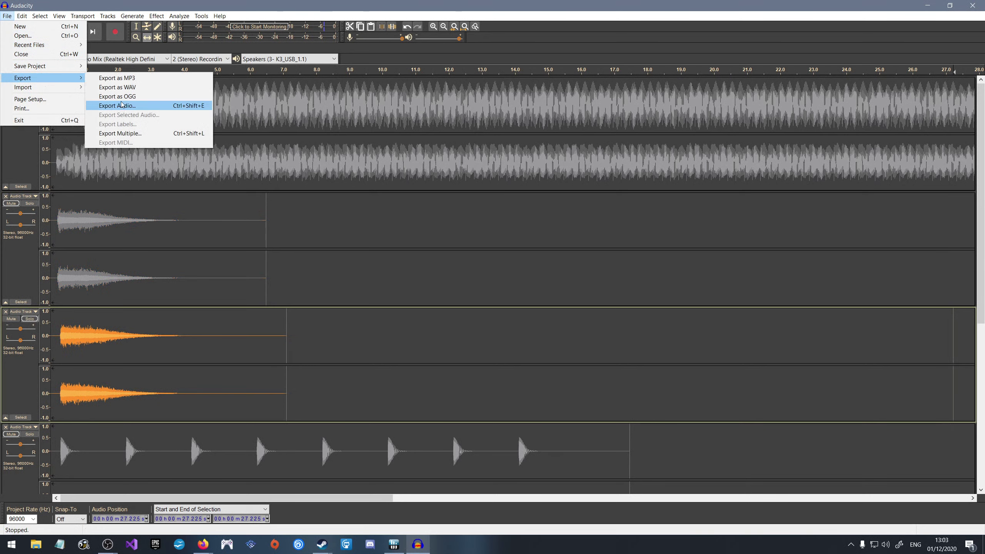
{"action": "left_click", "coordinate": [120, 89]}
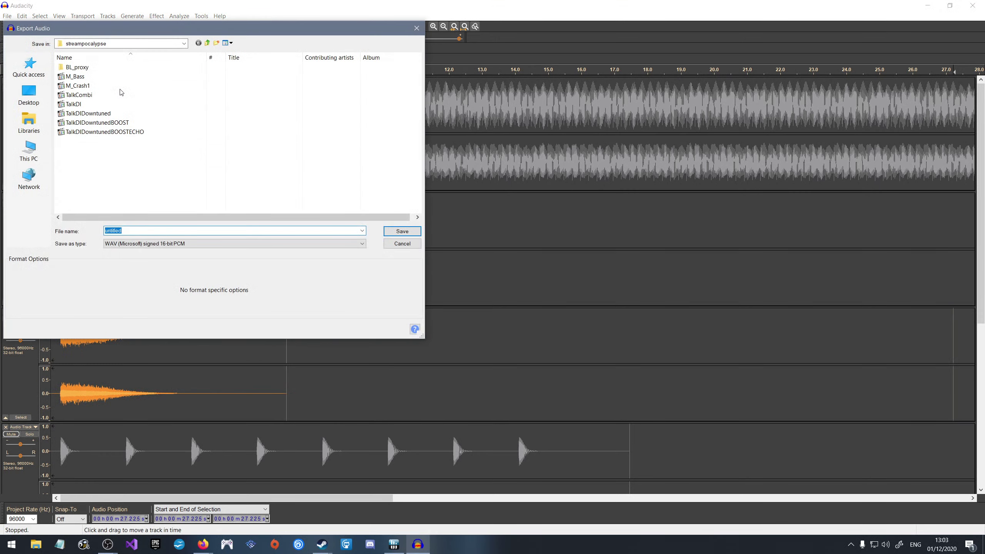
{"action": "type", "text": "M_"}
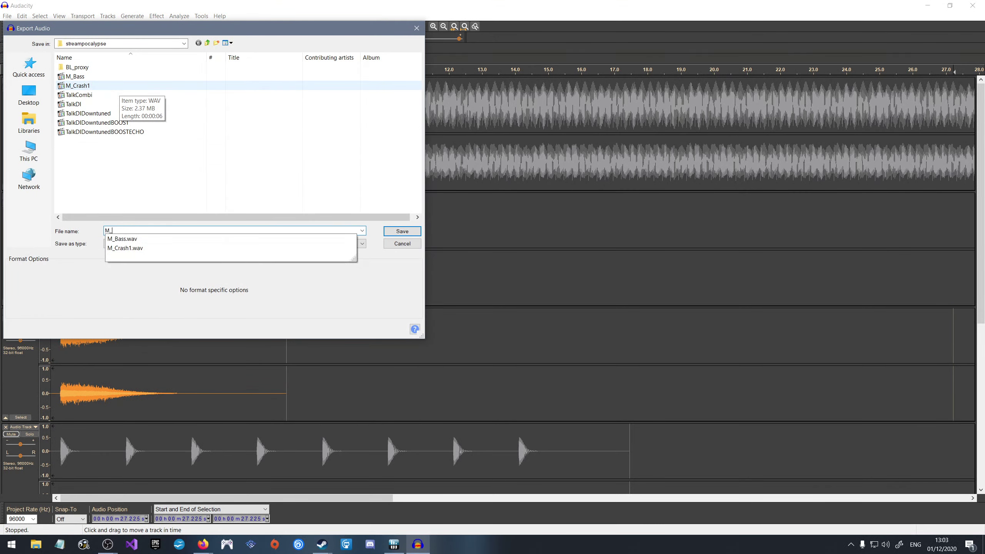
{"action": "type", "text": "Crash"}
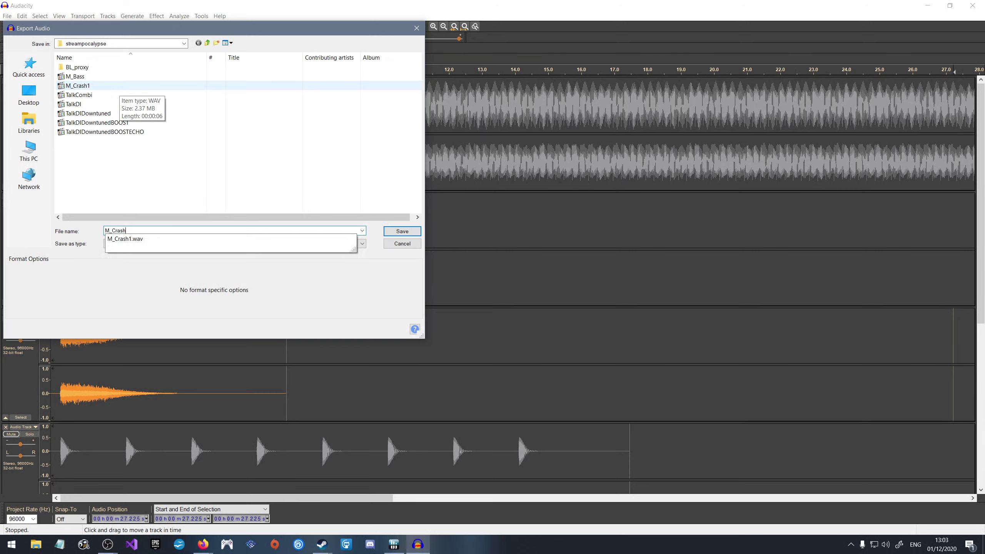
{"action": "type", "text": "2"}
{"action": "key", "text": "Return"}
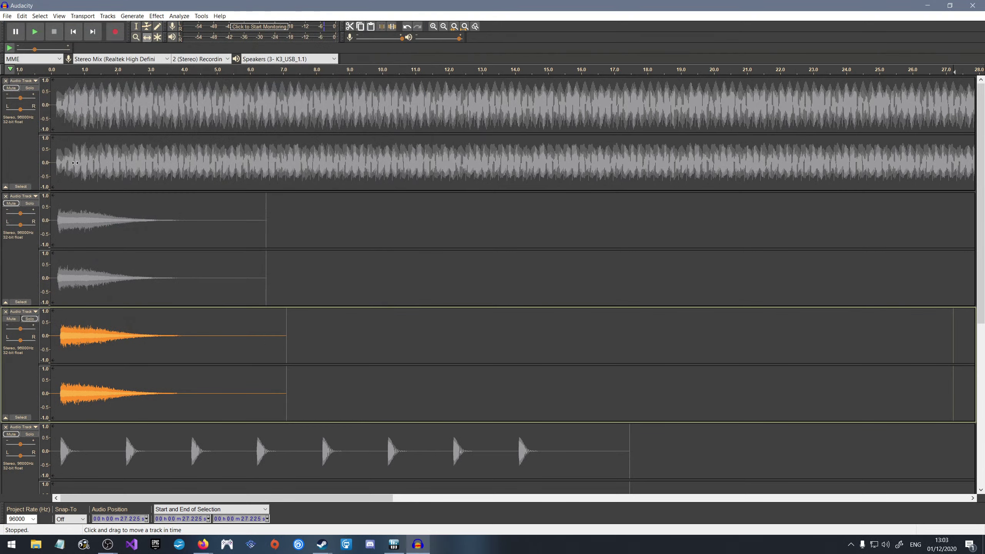
Solo the fourth audio track and export it as a WAV file named M_Kick in the streampocalypse folder.
{"action": "key", "text": "Down"}
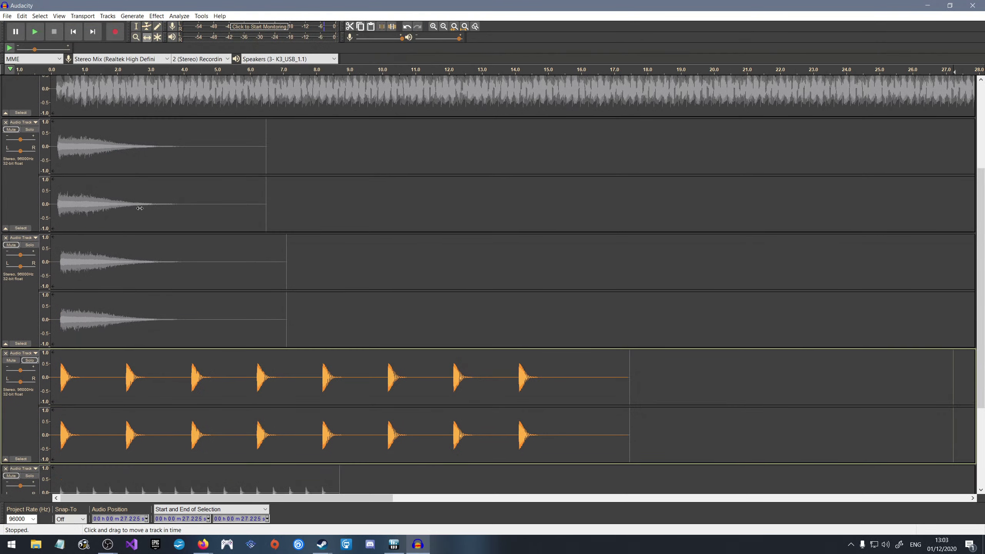
{"action": "scroll", "coordinate": [139, 209], "scroll_direction": "down", "scroll_amount": 6}
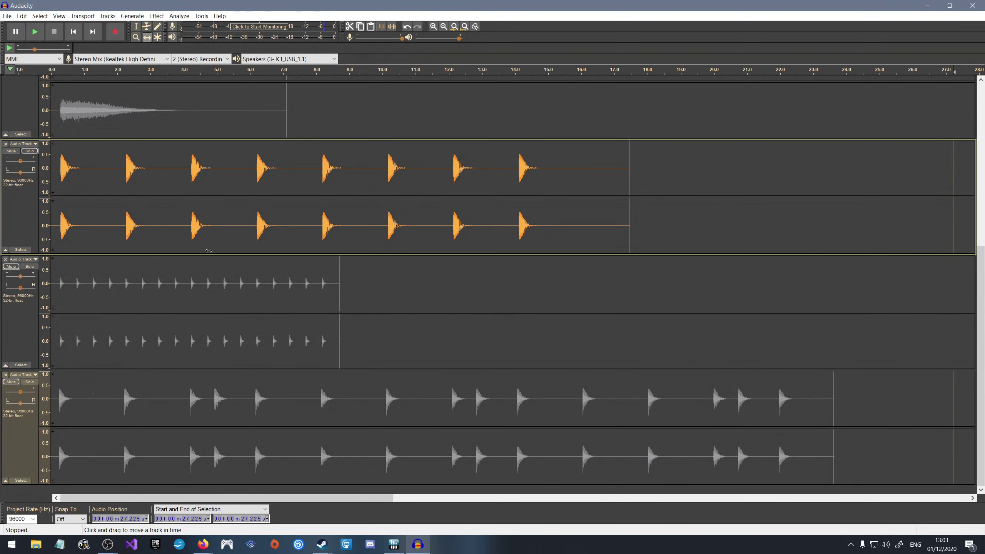
{"action": "left_click", "coordinate": [7, 15]}
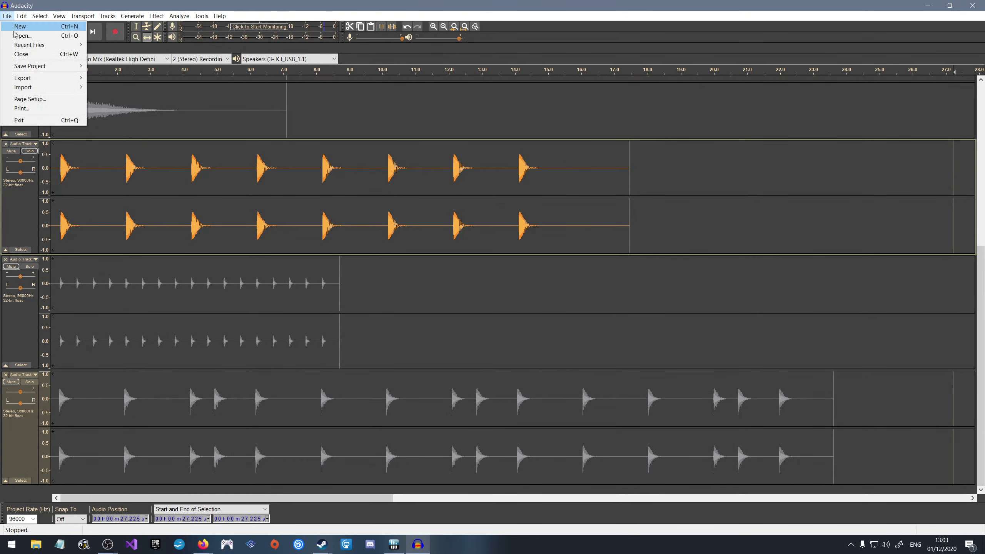
{"action": "mouse_move", "coordinate": [23, 77]}
{"action": "left_click", "coordinate": [109, 90]}
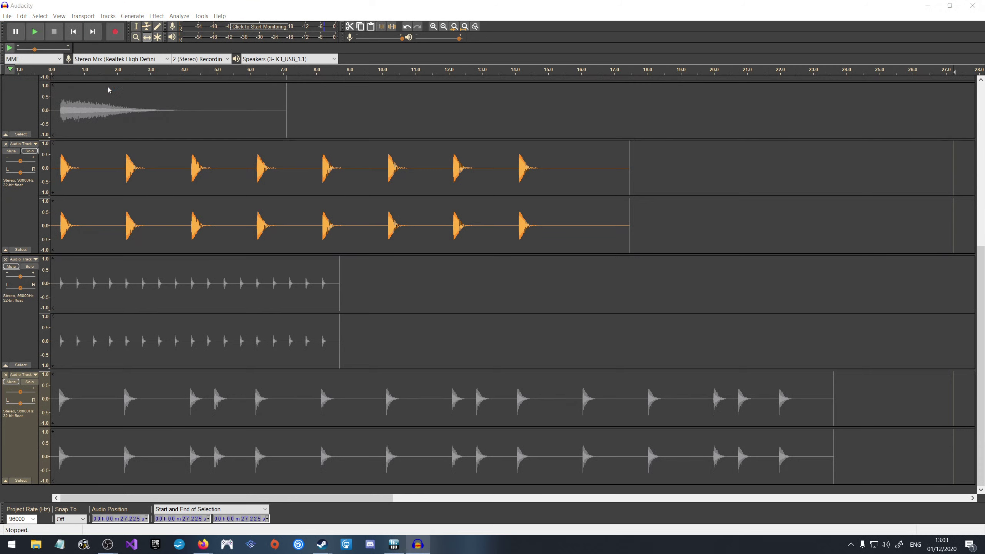
{"action": "type", "text": "M_B"}
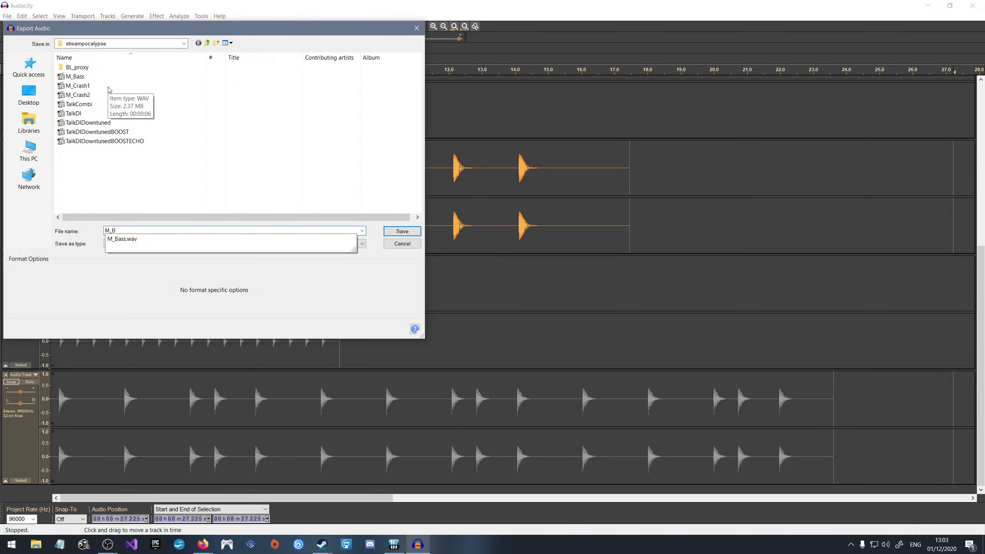
{"action": "key", "text": "BackSpace"}
{"action": "type", "text": "Kick"}
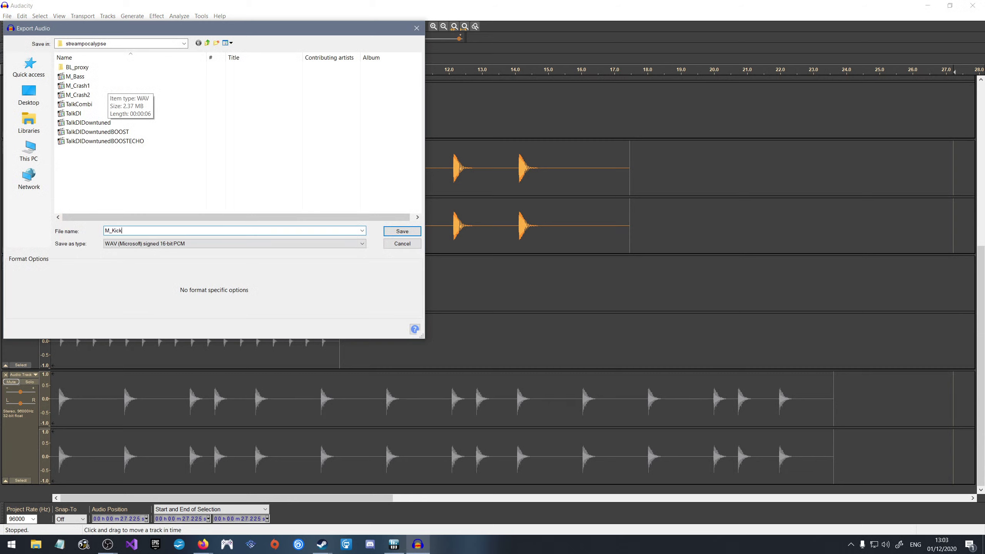
{"action": "key", "text": "Return"}
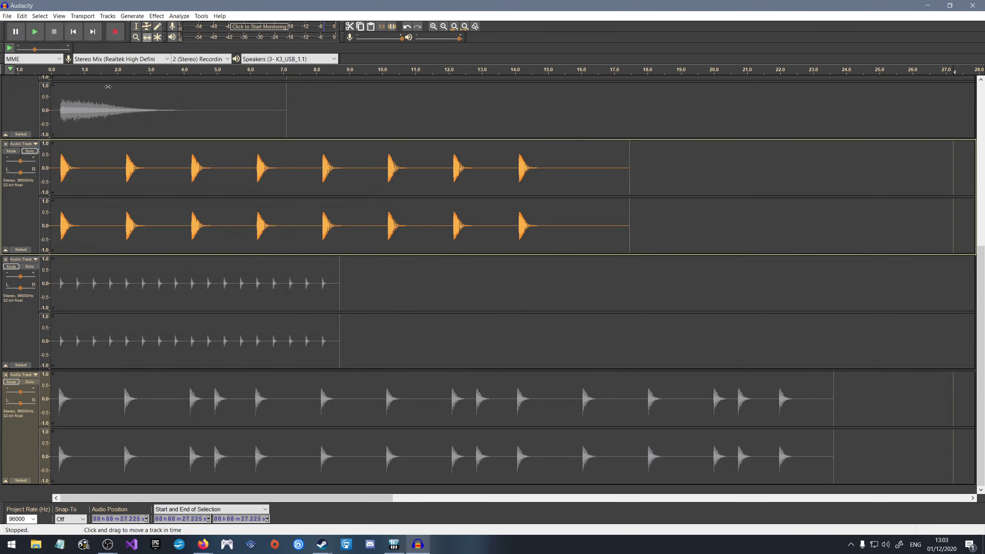
Solo the fifth audio track and export it as a WAV file named M_Hat.
{"action": "left_click", "coordinate": [29, 268]}
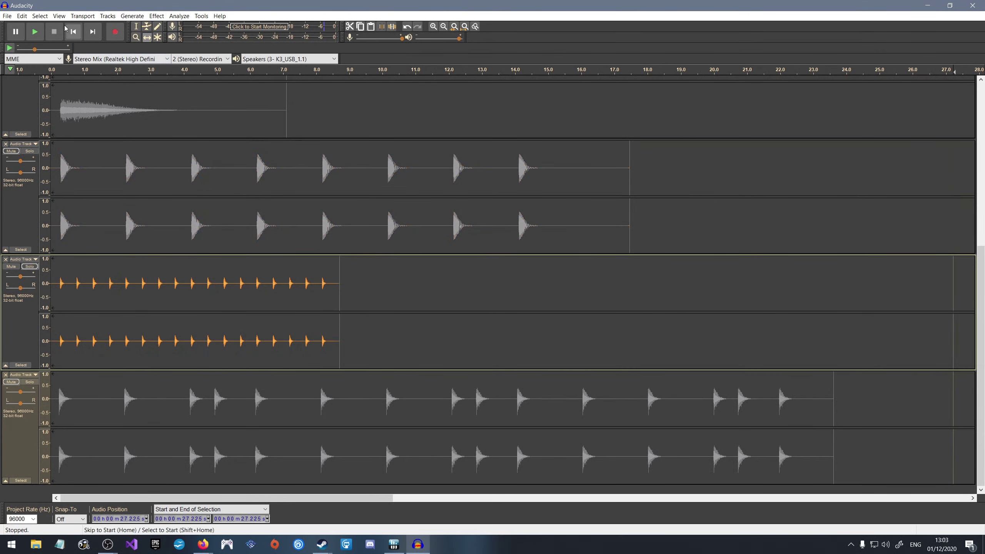
{"action": "left_click", "coordinate": [7, 15]}
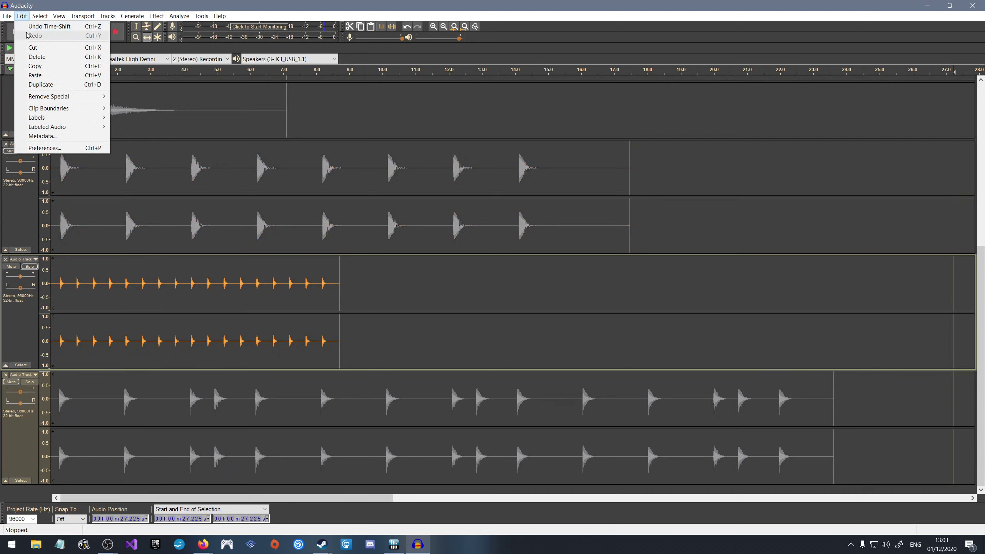
{"action": "mouse_move", "coordinate": [54, 79]}
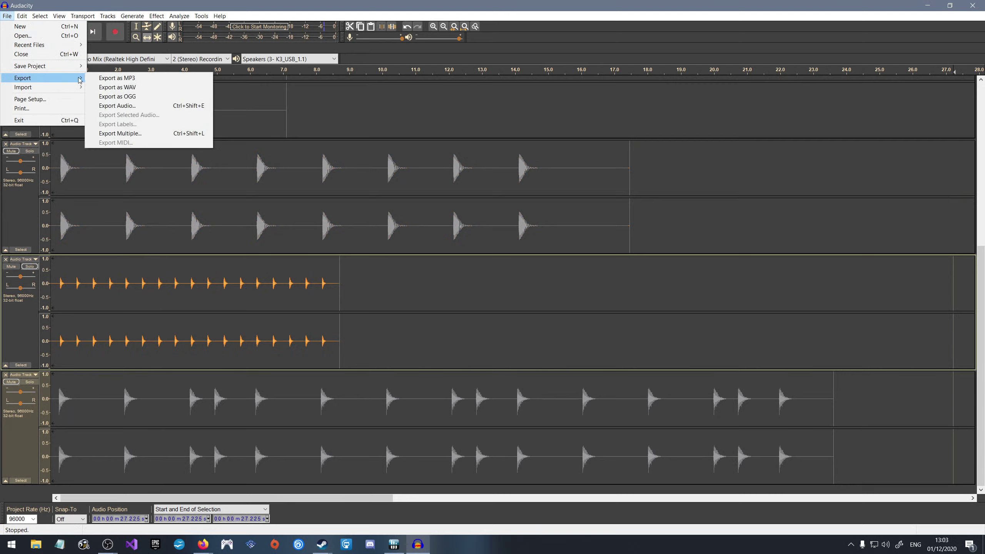
{"action": "left_click", "coordinate": [112, 83]}
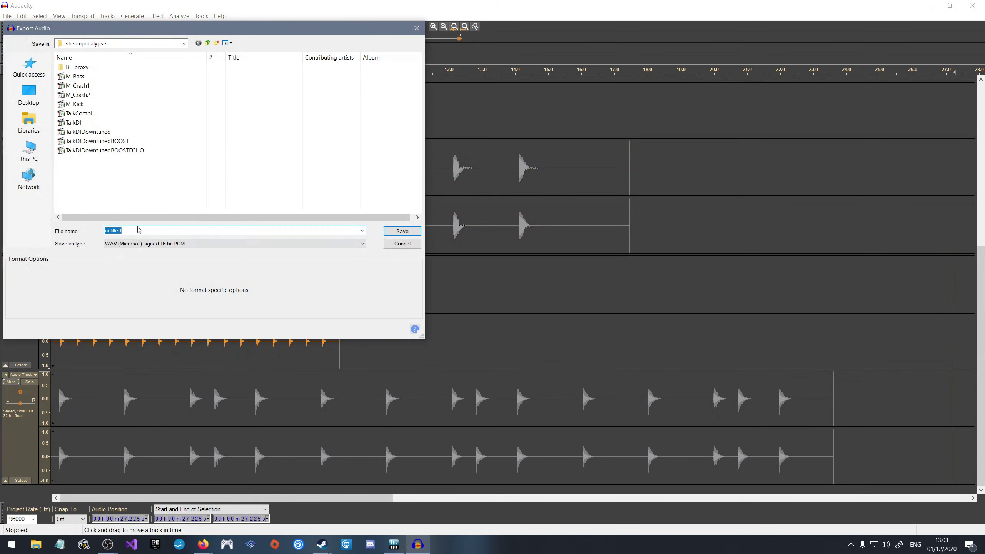
{"action": "type", "text": "M_"}
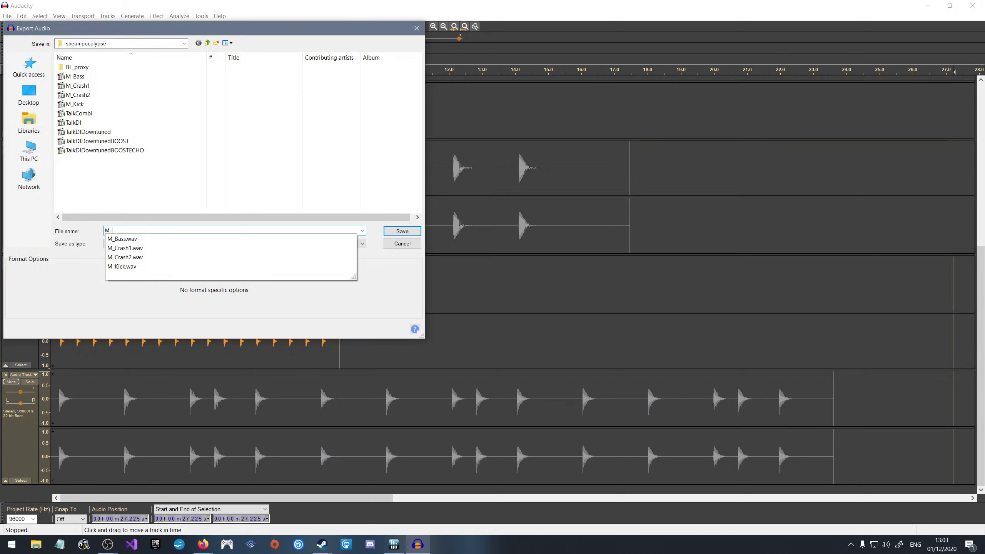
{"action": "type", "text": "Hat"}
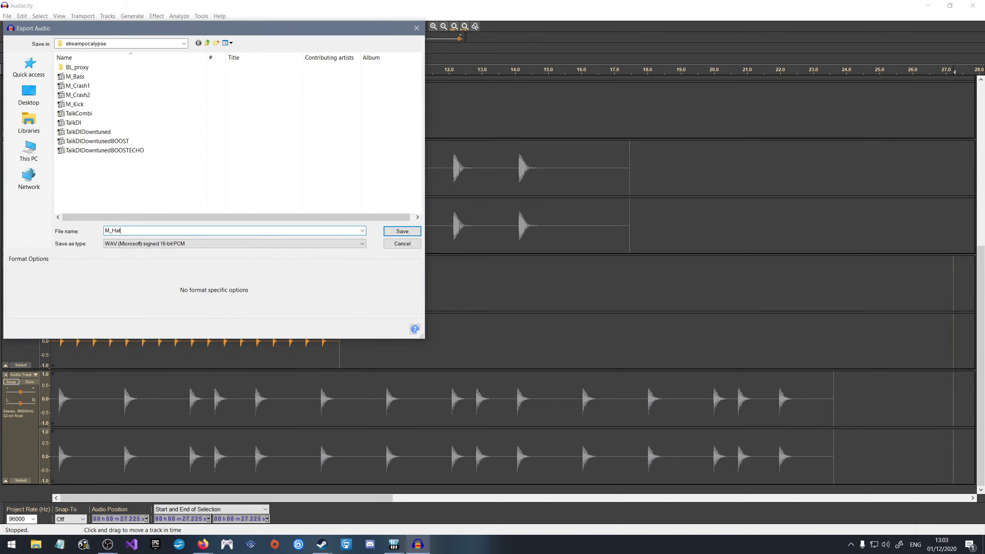
{"action": "key", "text": "Return"}
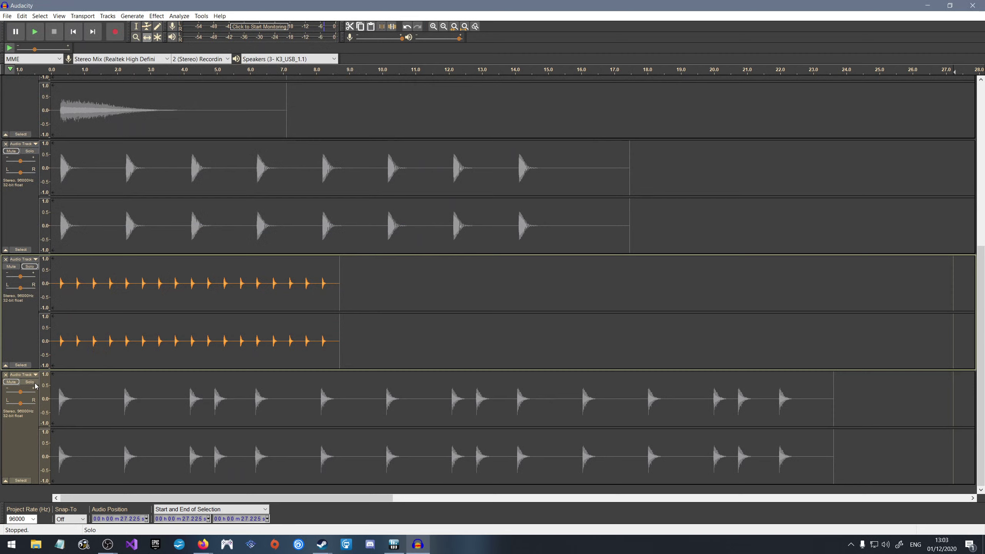
Solo the sixth audio track and export it as a WAV file named M_Snare.
{"action": "left_click", "coordinate": [79, 421]}
{"action": "scroll", "coordinate": [103, 187], "scroll_direction": "up", "scroll_amount": 3}
{"action": "scroll", "coordinate": [103, 187], "scroll_direction": "down", "scroll_amount": 3}
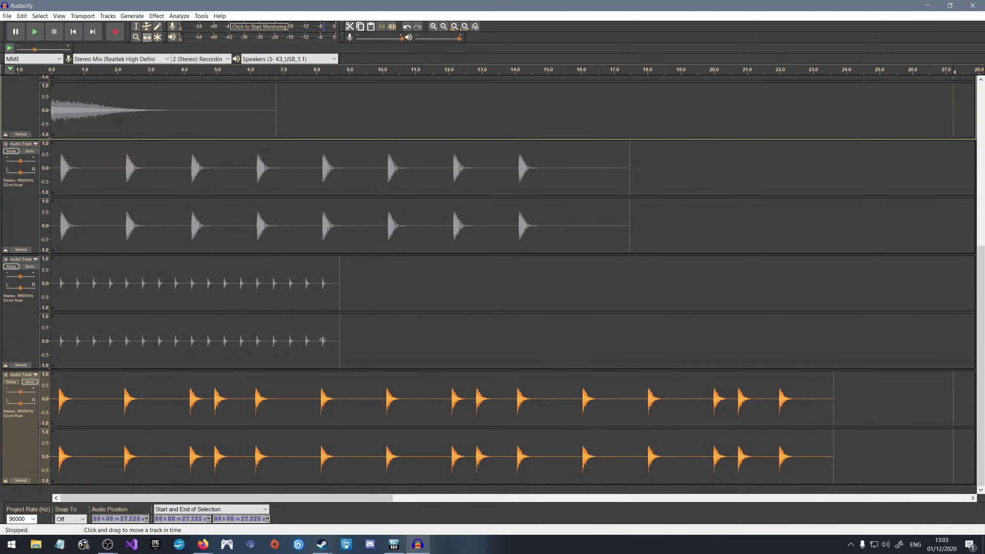
{"action": "left_click", "coordinate": [40, 16]}
{"action": "left_click", "coordinate": [7, 15]}
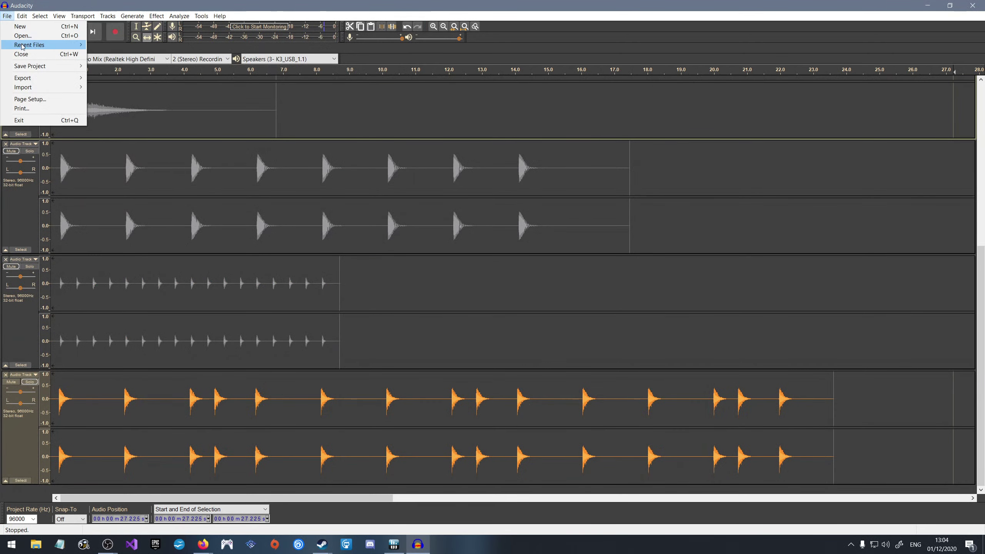
{"action": "mouse_move", "coordinate": [41, 79]}
{"action": "left_click", "coordinate": [117, 92]}
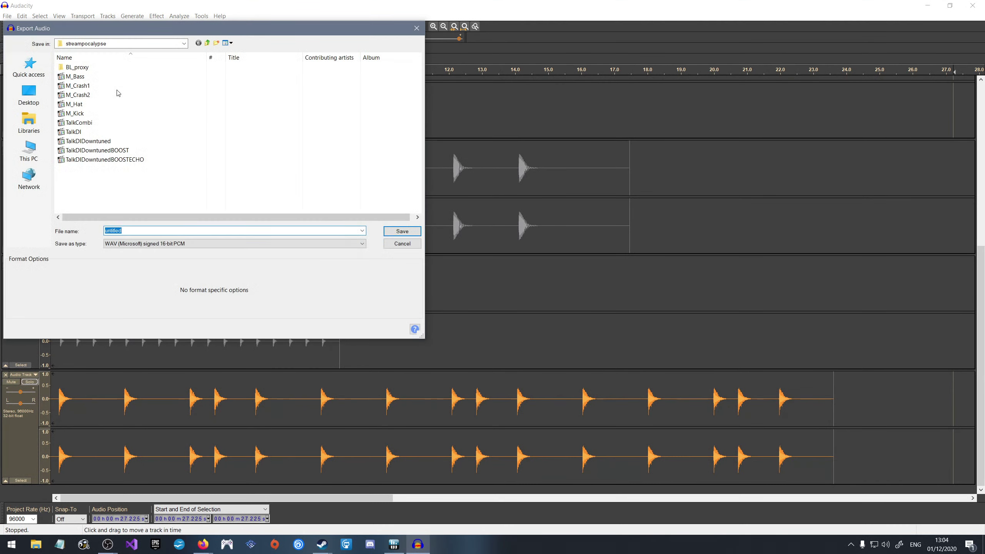
{"action": "type", "text": "M_Snare"}
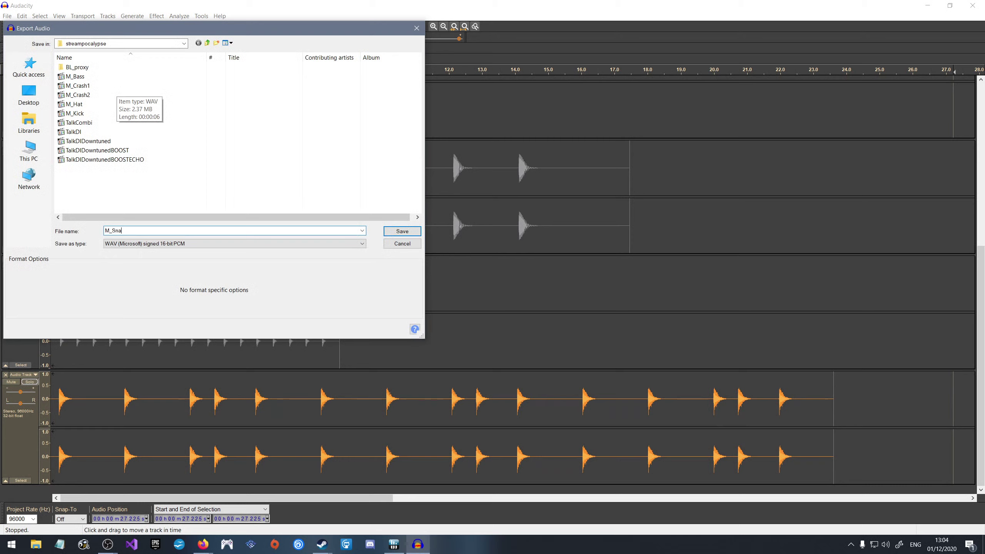
{"action": "key", "text": "Return"}
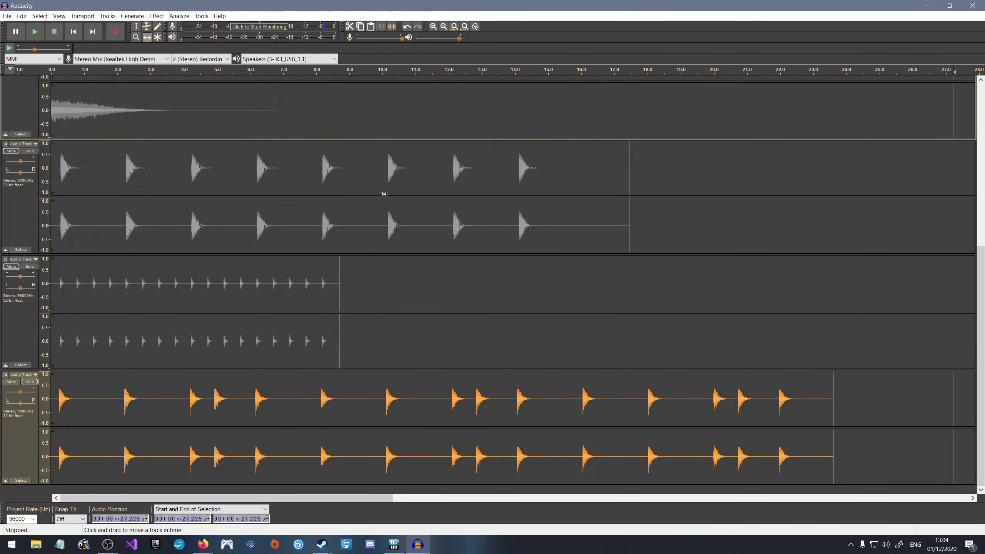
Close all six audio tracks to leave the Audacity project empty.
{"action": "scroll", "coordinate": [81, 251], "scroll_direction": "up", "scroll_amount": 8}
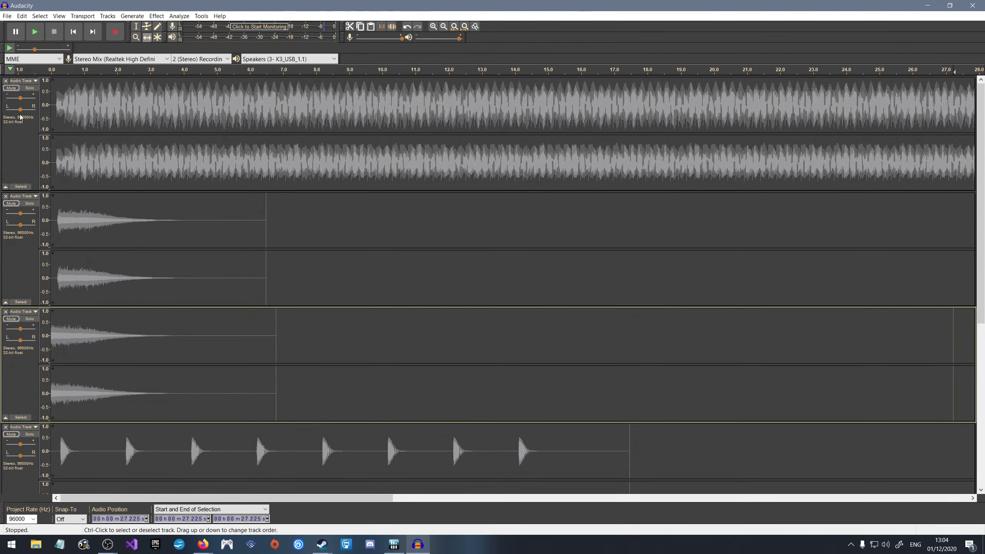
{"action": "left_click", "coordinate": [6, 81]}
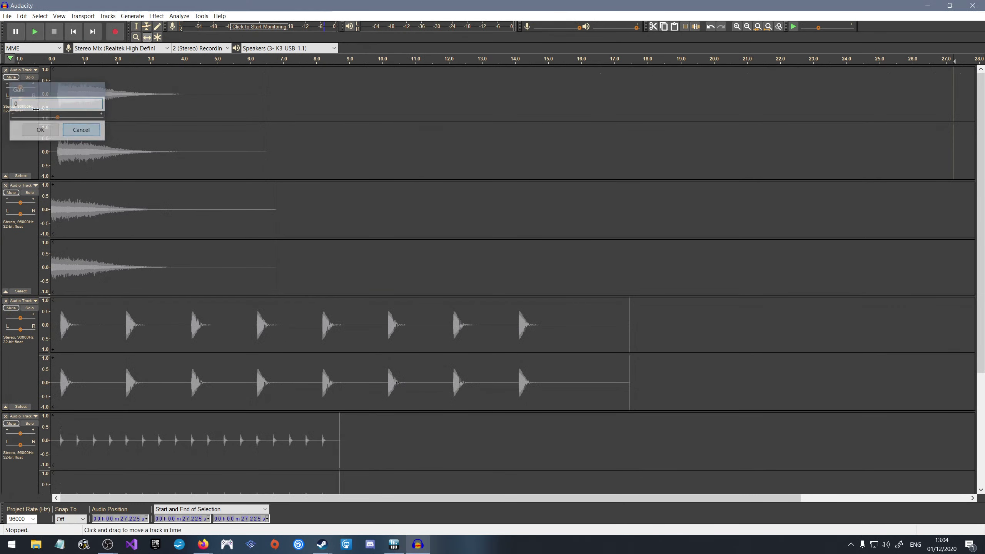
{"action": "left_click", "coordinate": [6, 71]}
{"action": "left_click", "coordinate": [6, 71]}
{"action": "left_click", "coordinate": [5, 70]}
{"action": "left_click", "coordinate": [5, 70]}
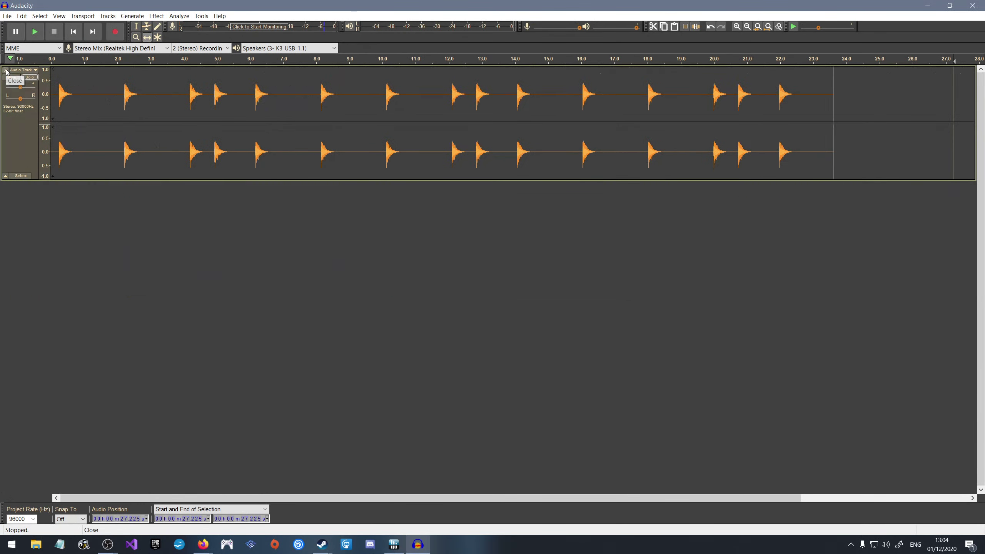
{"action": "left_click", "coordinate": [6, 70]}
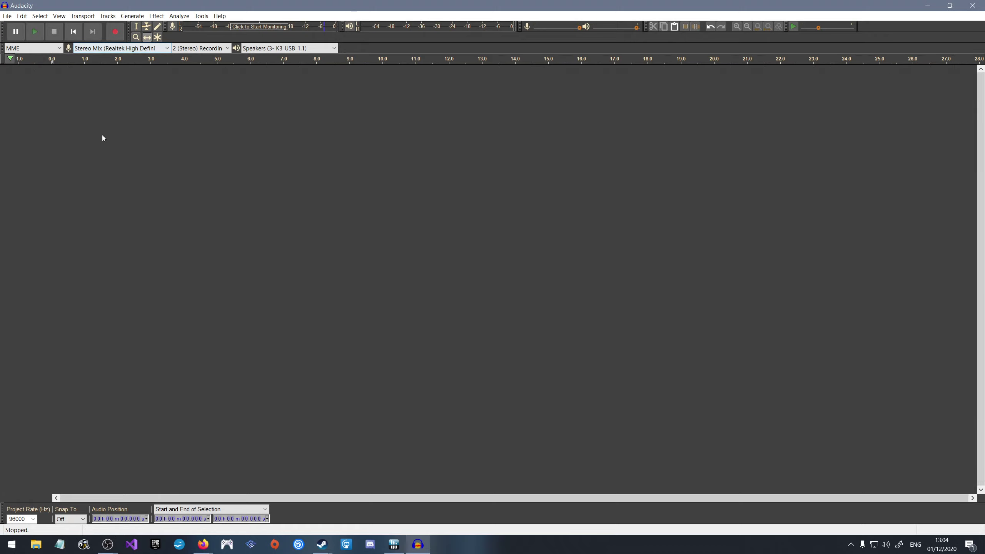
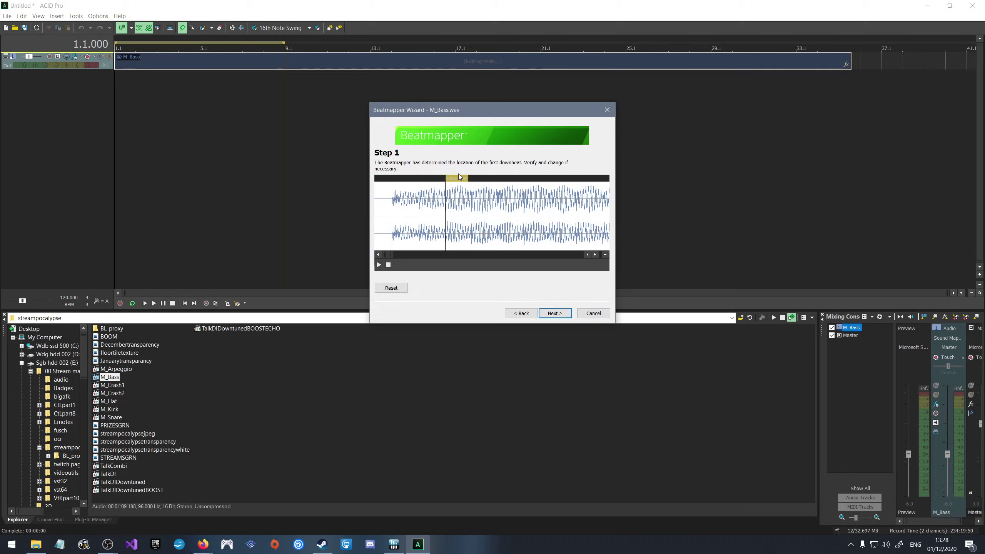
In ACID Pro's Beatmapper Wizard for M_Bass.wav, move the downbeat marker to the start of the waveform and preview playback from there.
{"action": "left_click_drag", "start_coordinate": [459, 179], "coordinate": [407, 181]}
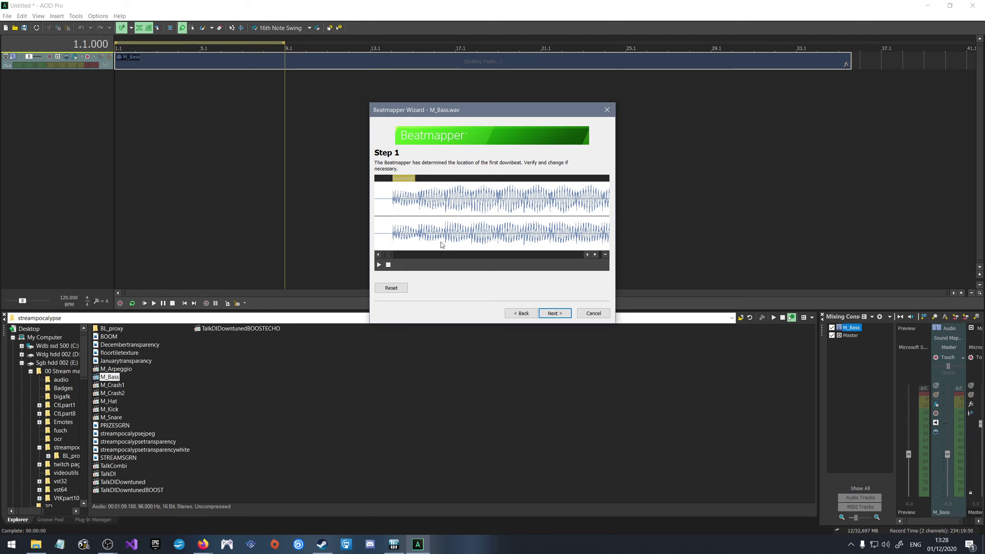
{"action": "left_click", "coordinate": [555, 313]}
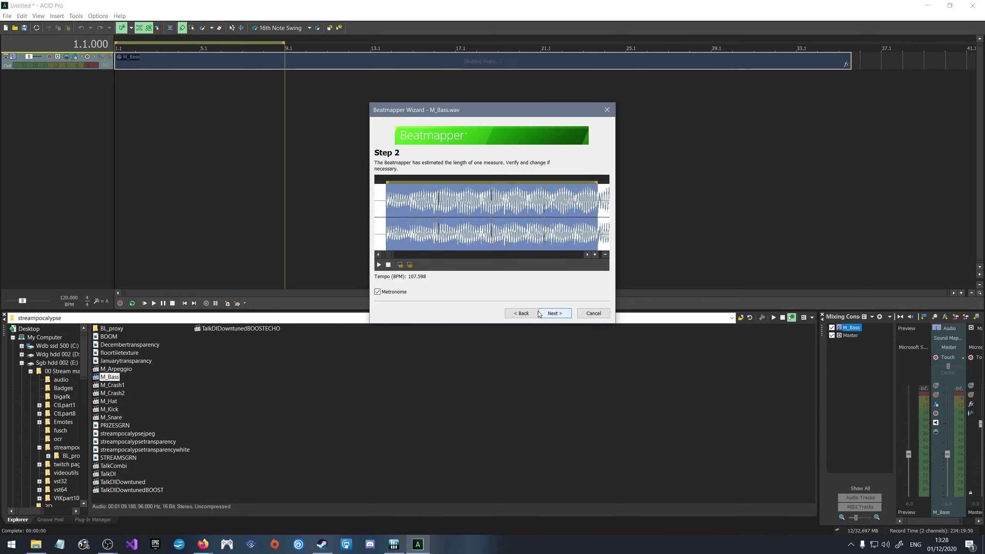
{"action": "left_click", "coordinate": [521, 313]}
{"action": "left_click", "coordinate": [379, 265]}
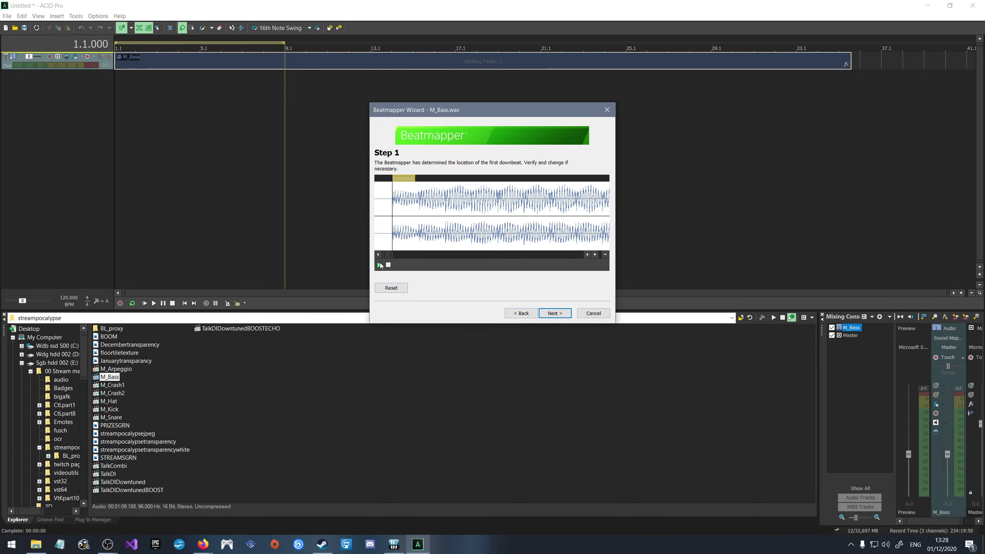
{"action": "left_click", "coordinate": [388, 265]}
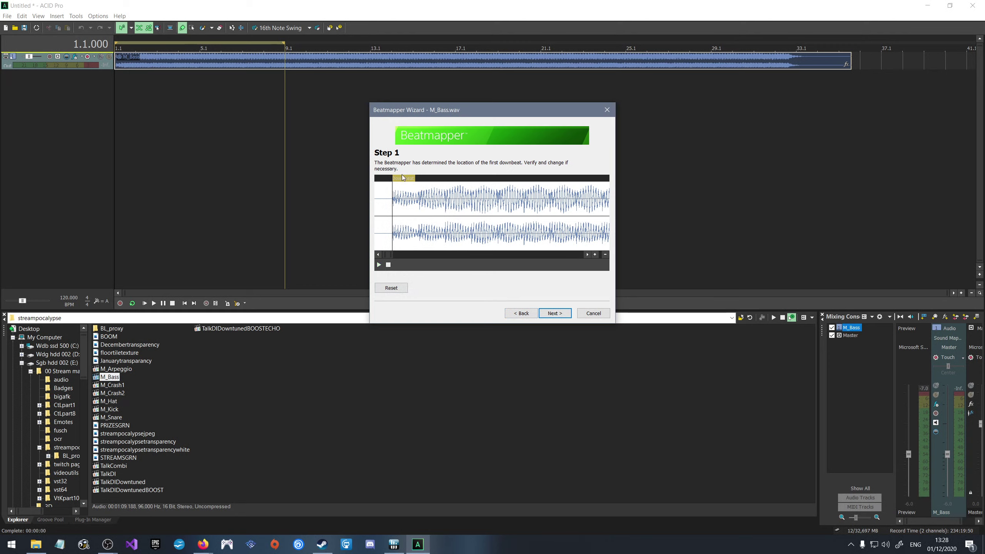
Fine-tune the downbeat marker so it sits exactly on the first onset of the M_Bass waveform.
{"action": "left_click", "coordinate": [595, 254]}
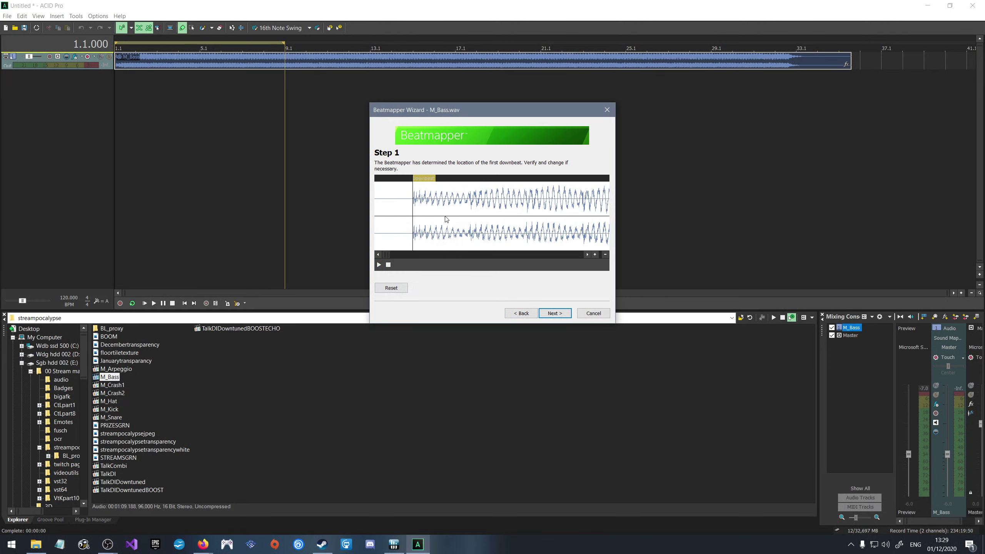
{"action": "left_click", "coordinate": [595, 254]}
{"action": "left_click", "coordinate": [596, 255]}
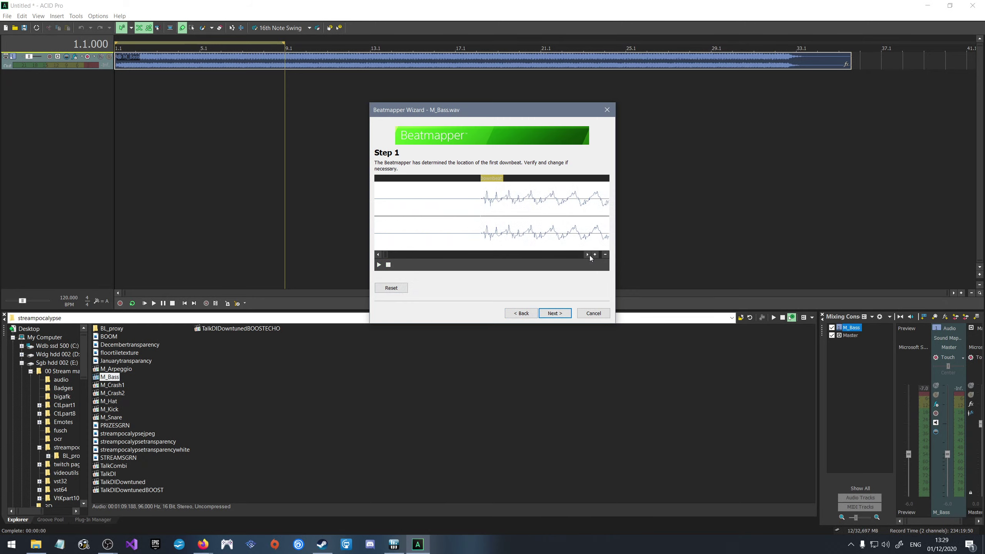
{"action": "left_click", "coordinate": [595, 254]}
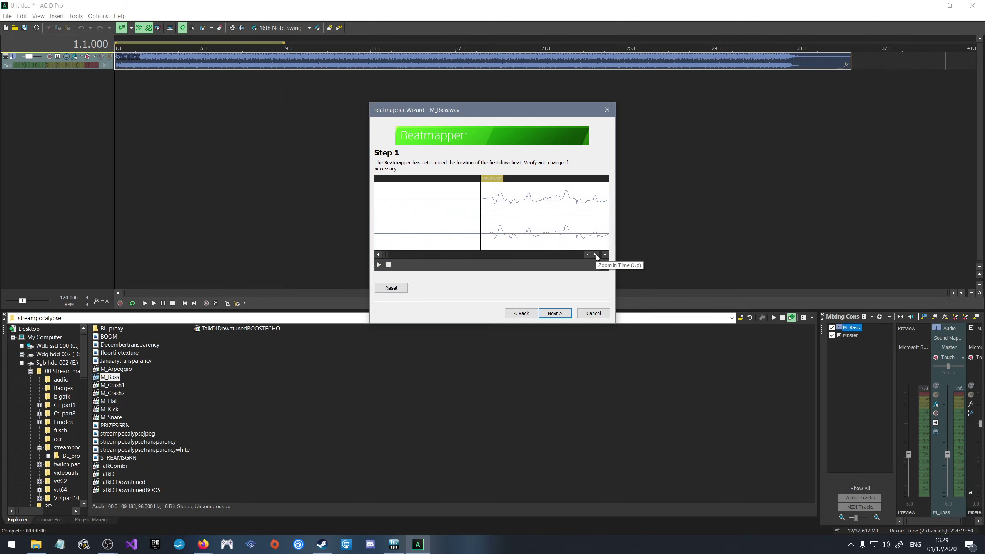
{"action": "left_click", "coordinate": [595, 255]}
{"action": "left_click", "coordinate": [596, 255]}
{"action": "left_click_drag", "start_coordinate": [489, 182], "coordinate": [499, 185]}
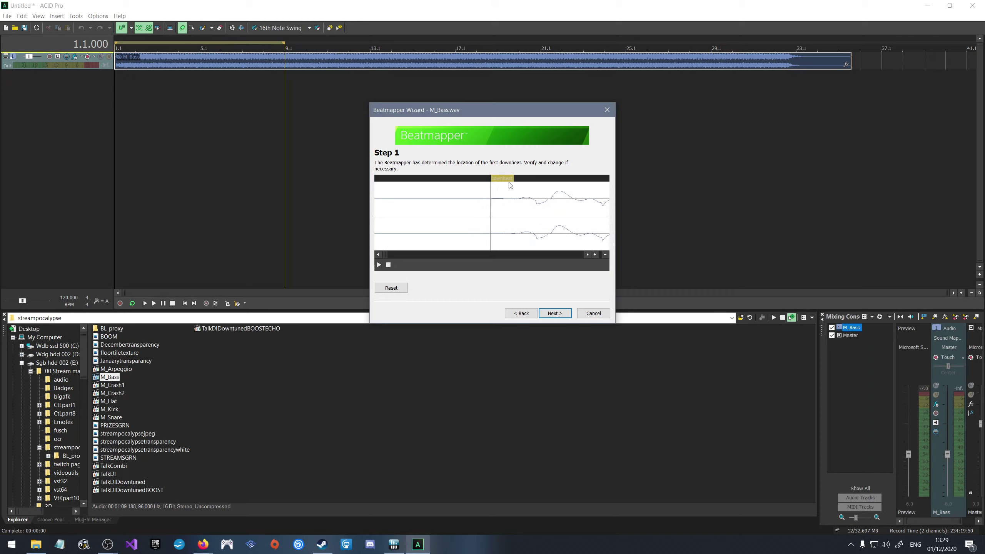
{"action": "mouse_move", "coordinate": [509, 181]}
{"action": "left_mouse_down"}
{"action": "mouse_move", "coordinate": [518, 181]}
{"action": "mouse_move", "coordinate": [501, 182]}
{"action": "left_mouse_up"}
Accept the downbeat, continue to the measure-length step and preview the estimated measure with the metronome.
{"action": "left_click", "coordinate": [554, 314]}
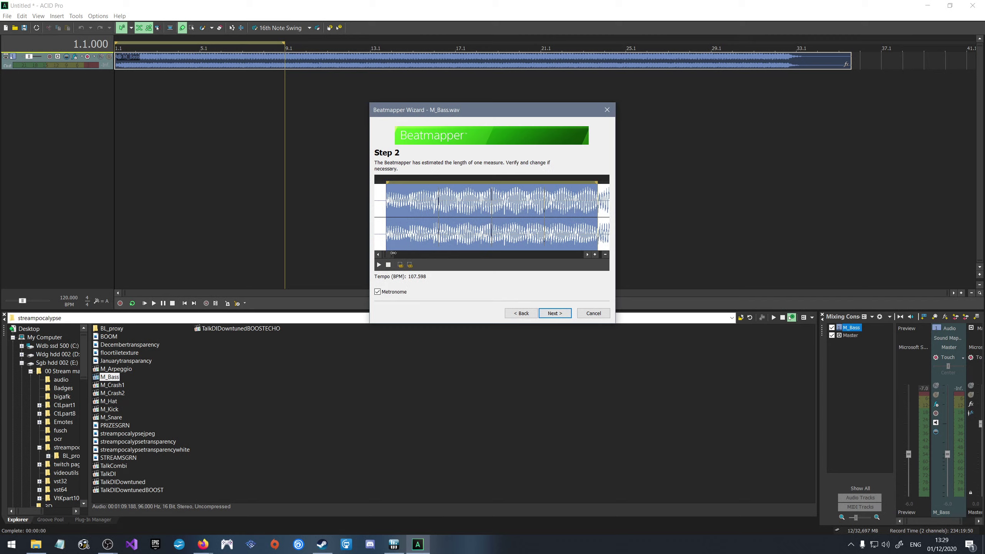
{"action": "left_click", "coordinate": [379, 265]}
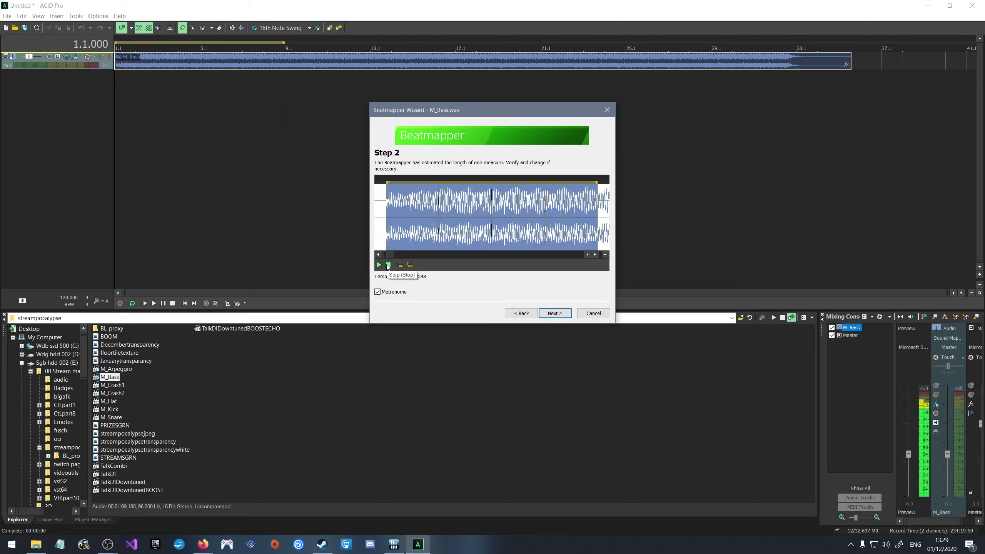
{"action": "left_click", "coordinate": [388, 266]}
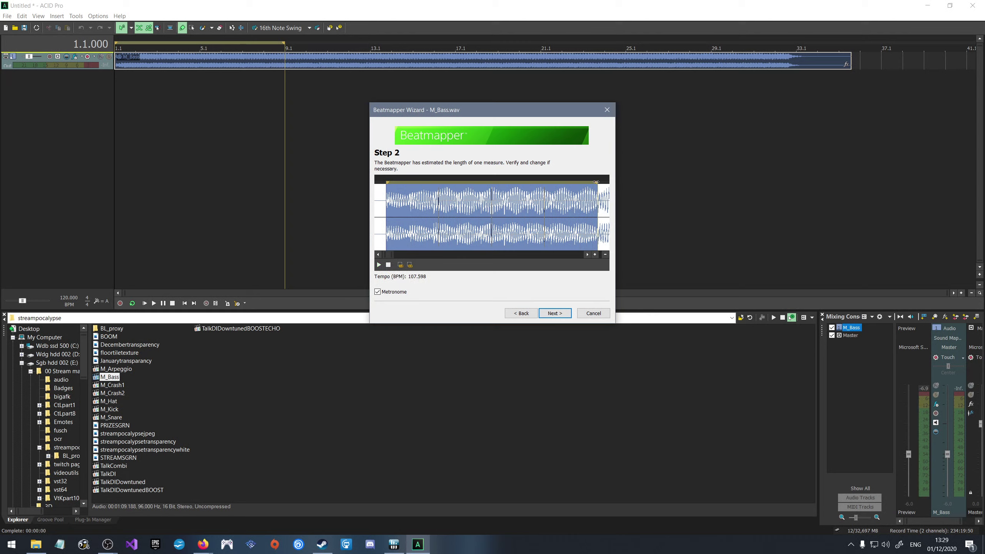
Shorten the measure selection in the M_Bass waveform to about 120.16 BPM and preview it with the metronome.
{"action": "left_click_drag", "start_coordinate": [597, 183], "coordinate": [576, 182]}
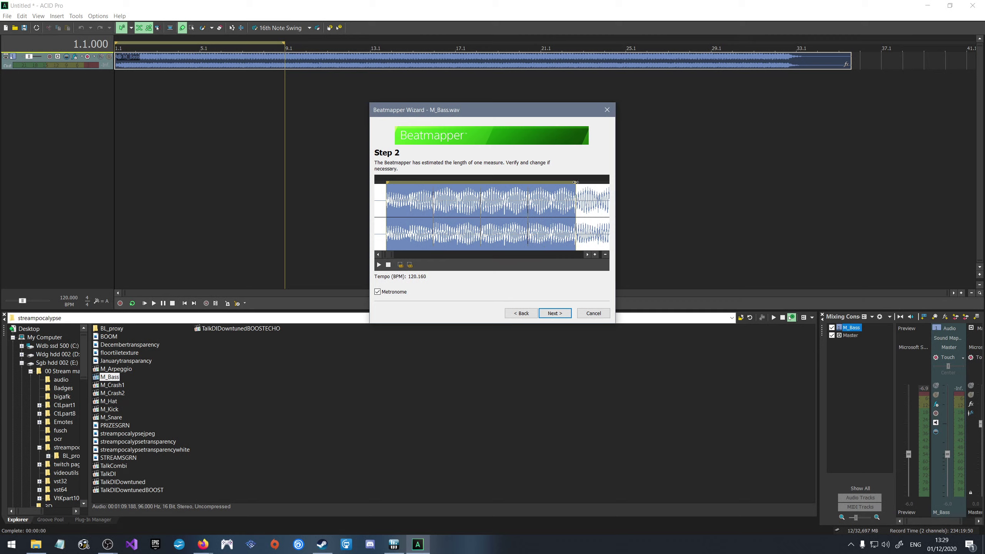
{"action": "left_click", "coordinate": [379, 266]}
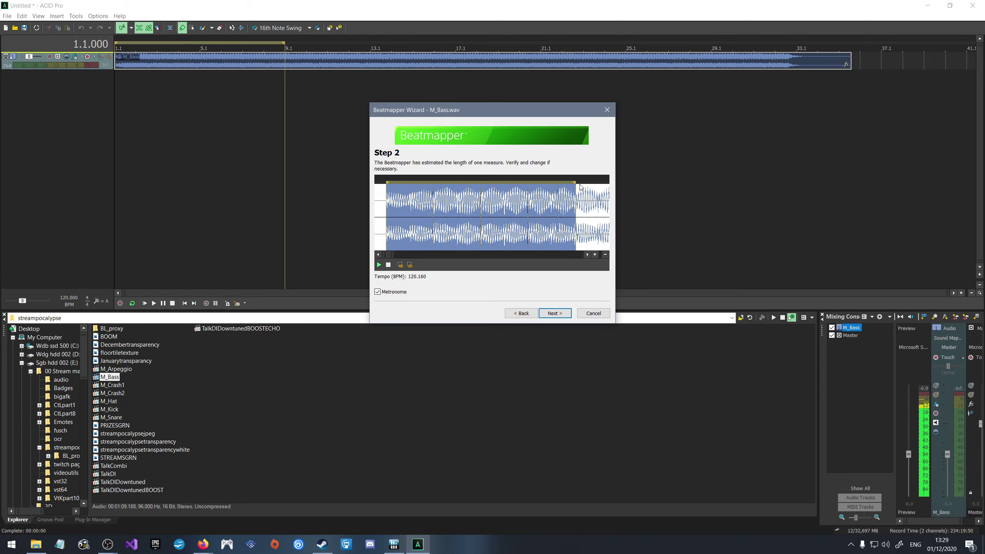
{"action": "left_click_drag", "start_coordinate": [576, 182], "coordinate": [574, 182]}
{"action": "left_click_drag", "start_coordinate": [576, 183], "coordinate": [577, 182]}
Fine-tune the end of the measure selection to a tempo of about 120.7 BPM or slightly faster, and accept the measure length.
{"action": "left_click", "coordinate": [595, 255]}
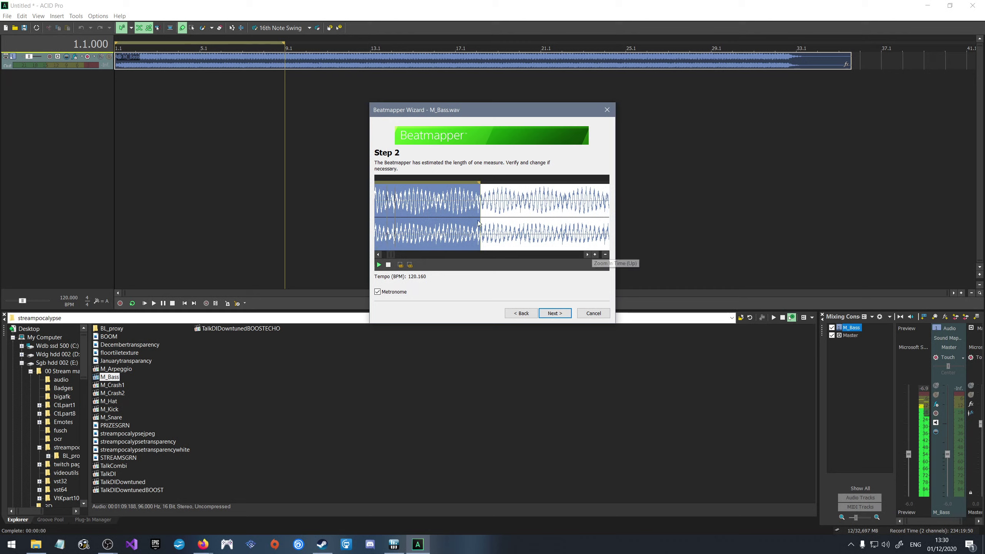
{"action": "left_click", "coordinate": [595, 255]}
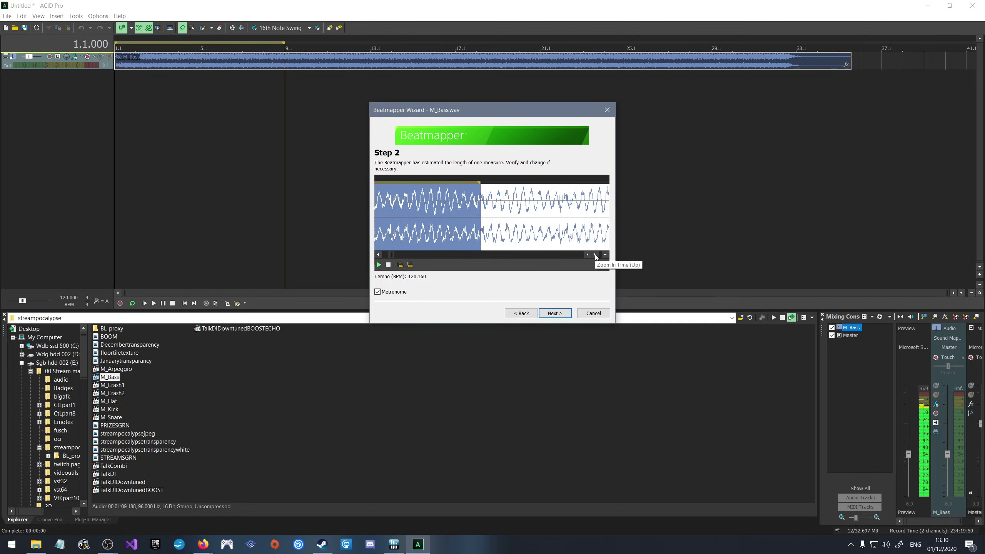
{"action": "left_click_drag", "start_coordinate": [480, 181], "coordinate": [477, 182]}
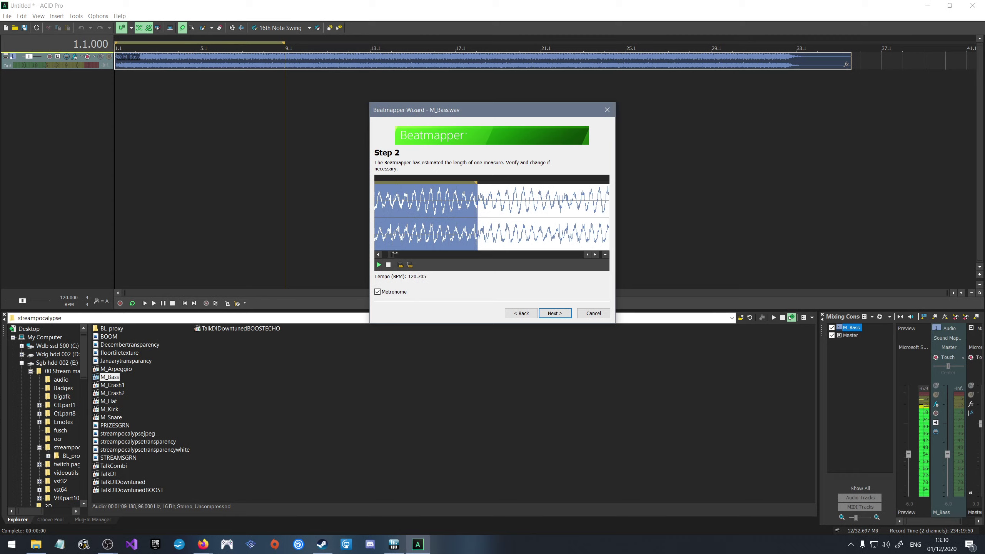
{"action": "left_click", "coordinate": [595, 254]}
{"action": "left_click", "coordinate": [595, 255]}
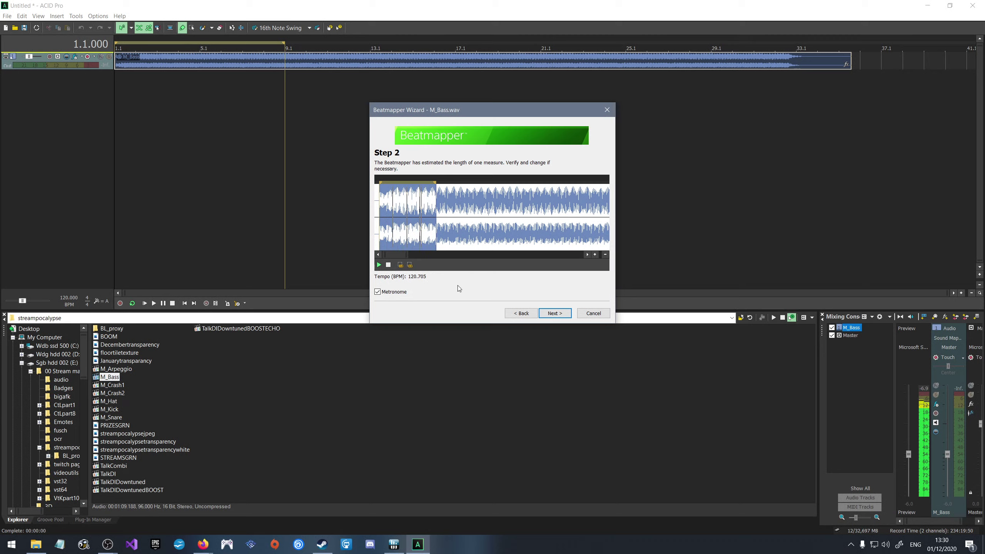
{"action": "left_click", "coordinate": [555, 313]}
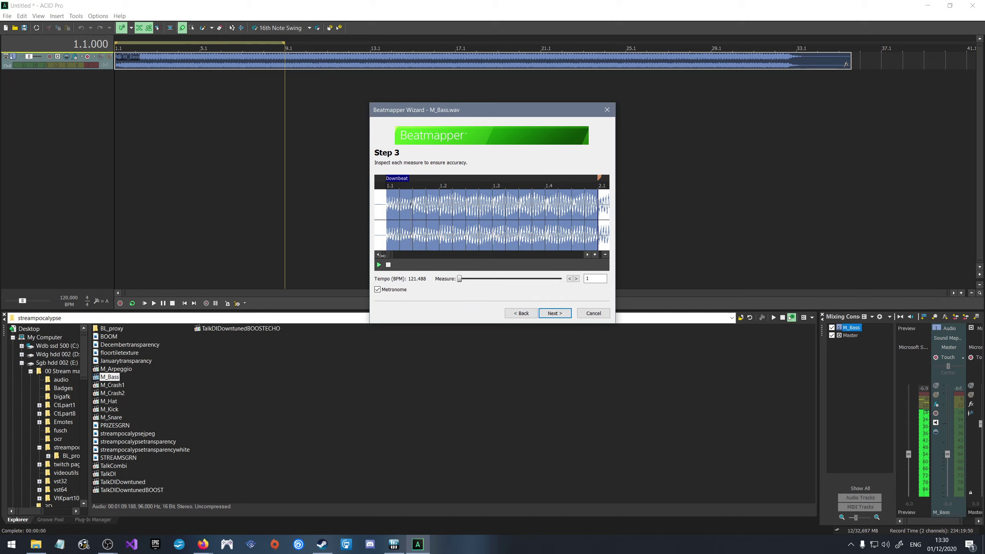
Examine the M_Bass measures one after another, from measure 2 past measure 18, checking that the metronome stays aligned with the beats.
{"action": "left_click", "coordinate": [577, 279]}
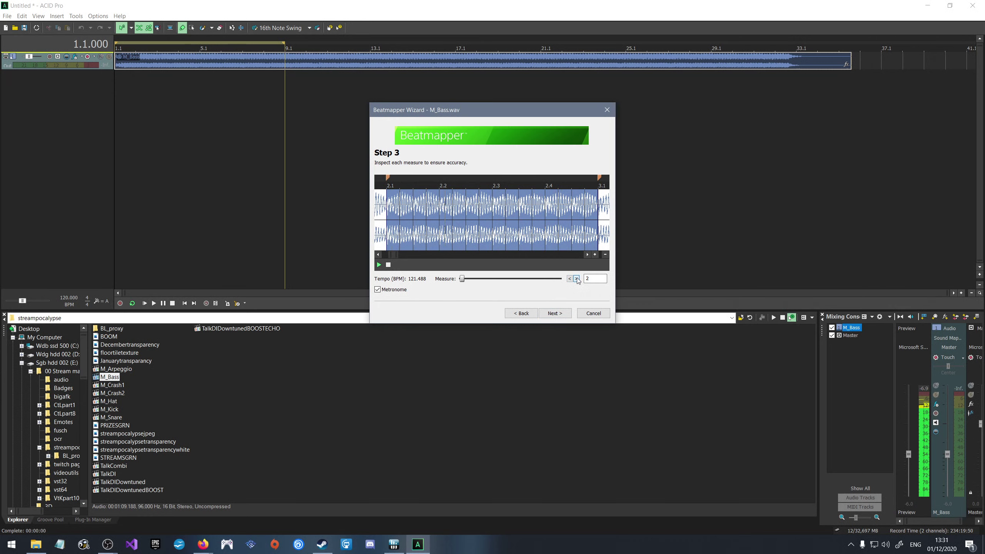
{"action": "left_click", "coordinate": [577, 279]}
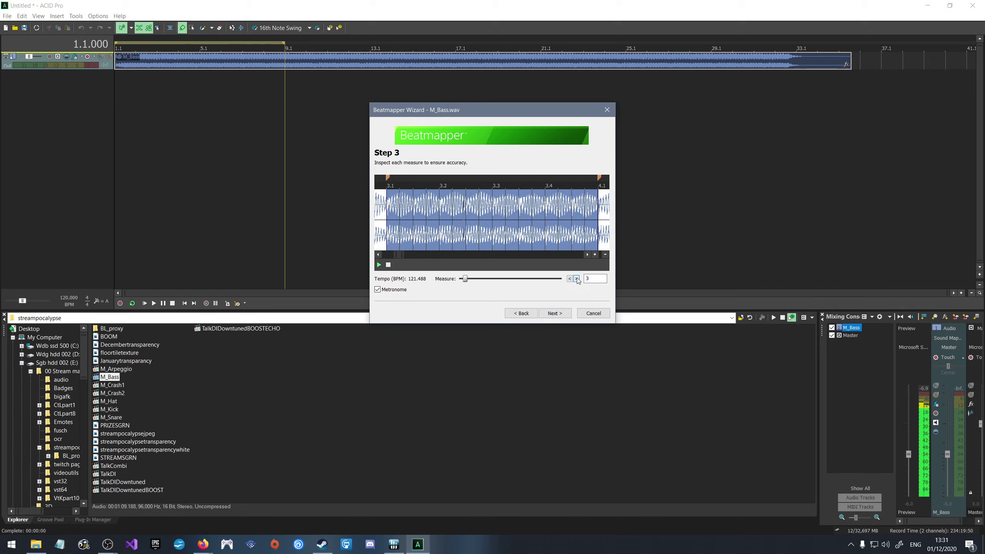
{"action": "left_click", "coordinate": [577, 278]}
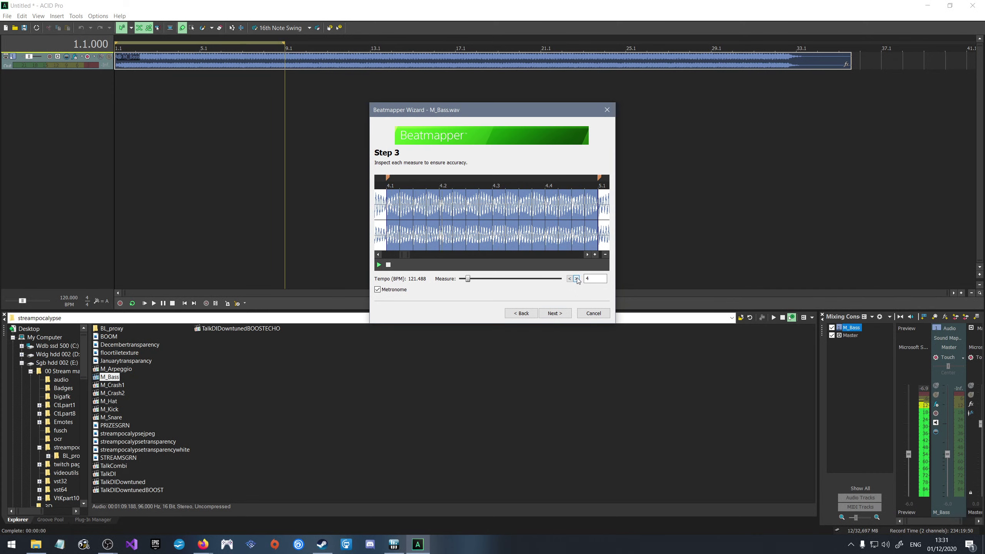
{"action": "left_click", "coordinate": [577, 279]}
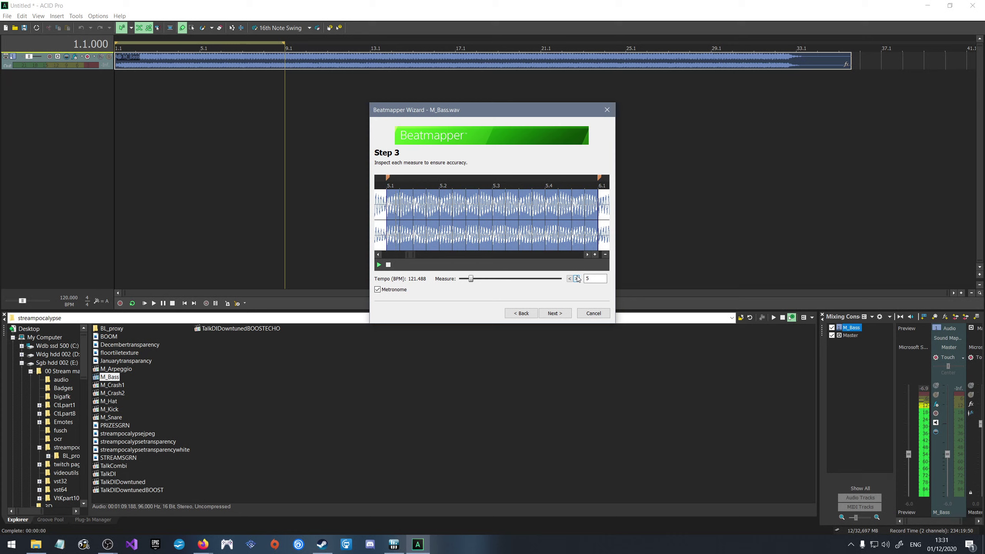
{"action": "left_click", "coordinate": [577, 279]}
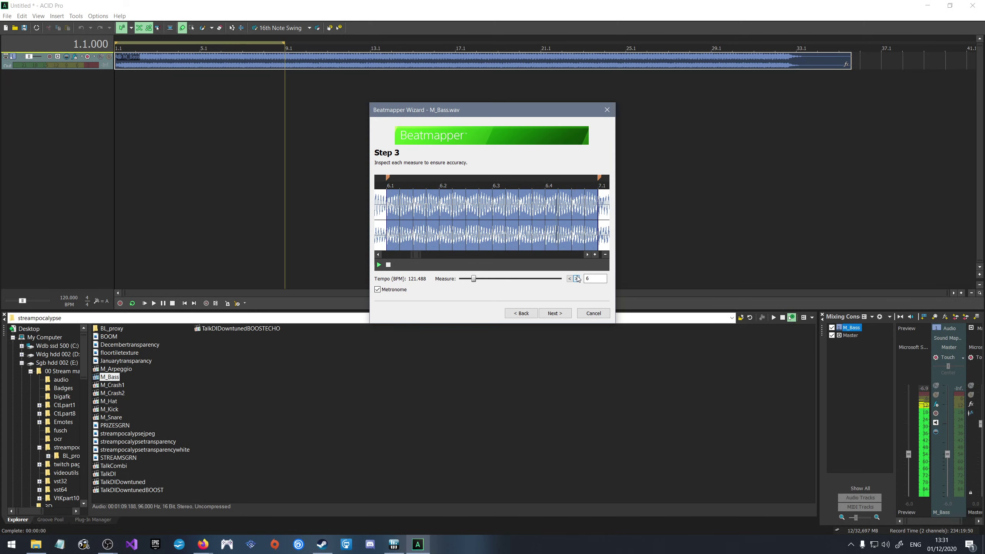
{"action": "left_click", "coordinate": [576, 279]}
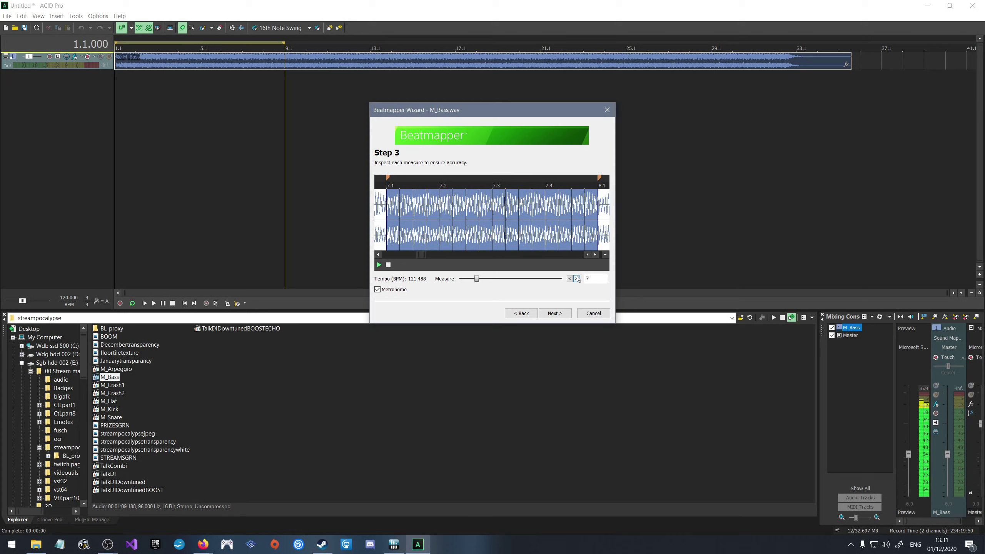
{"action": "left_click", "coordinate": [576, 278]}
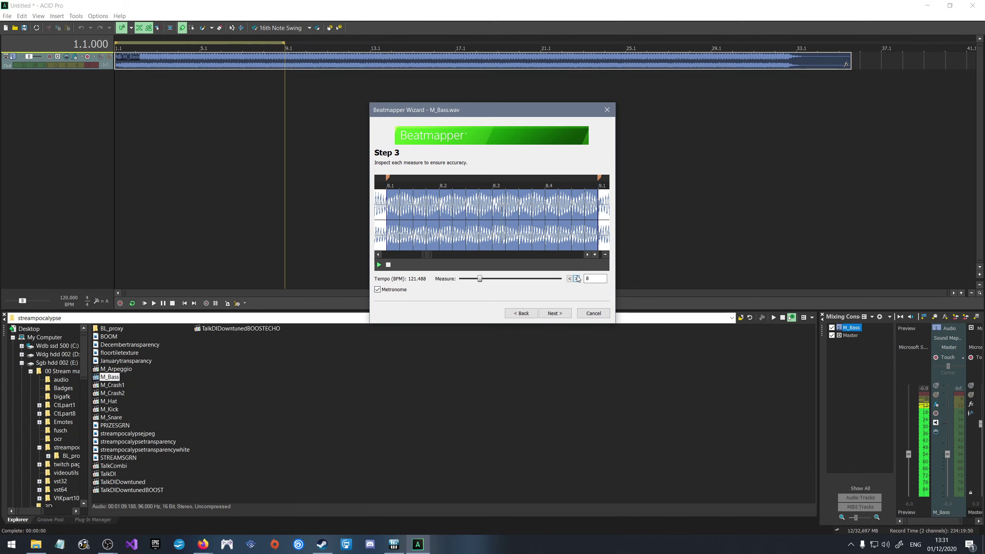
{"action": "left_click", "coordinate": [577, 278]}
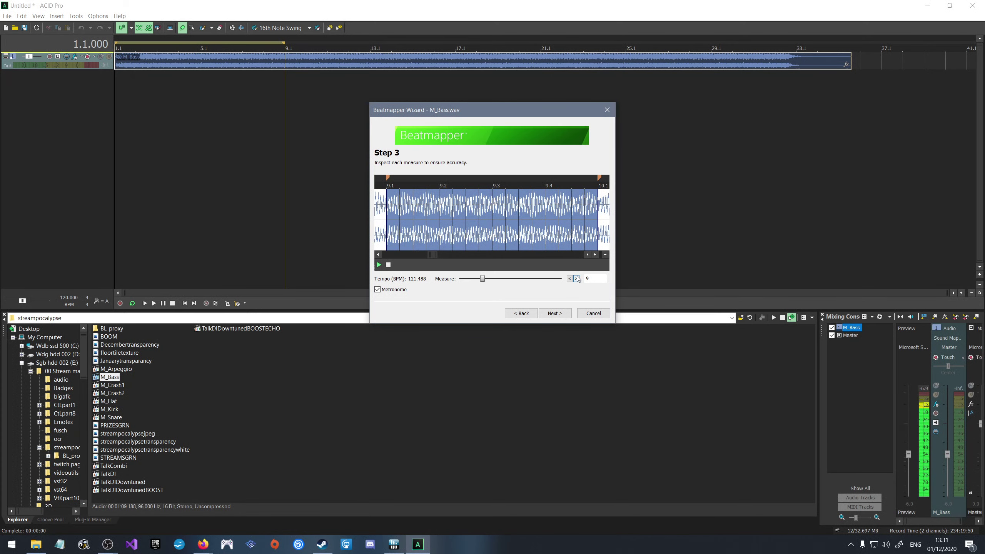
{"action": "left_click", "coordinate": [577, 279]}
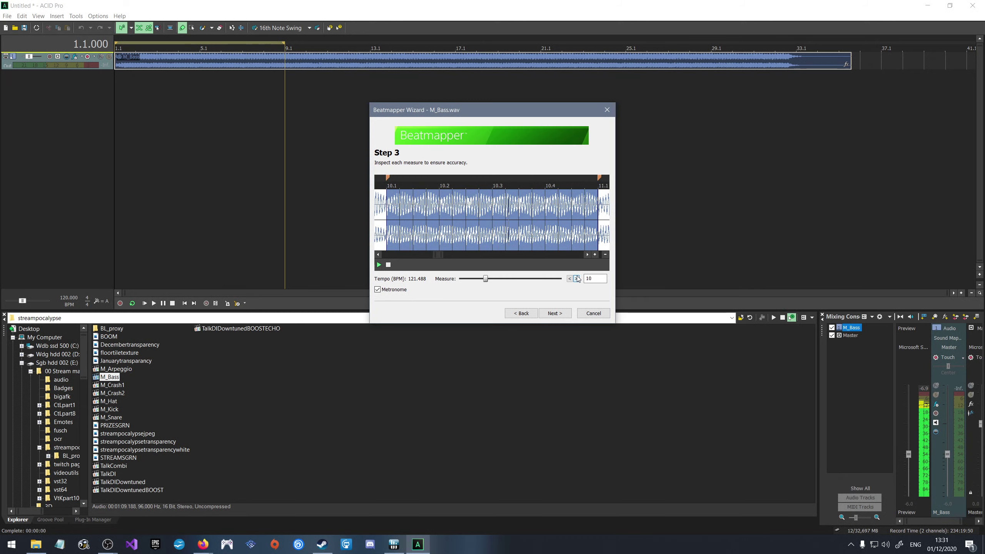
{"action": "left_click", "coordinate": [577, 279]}
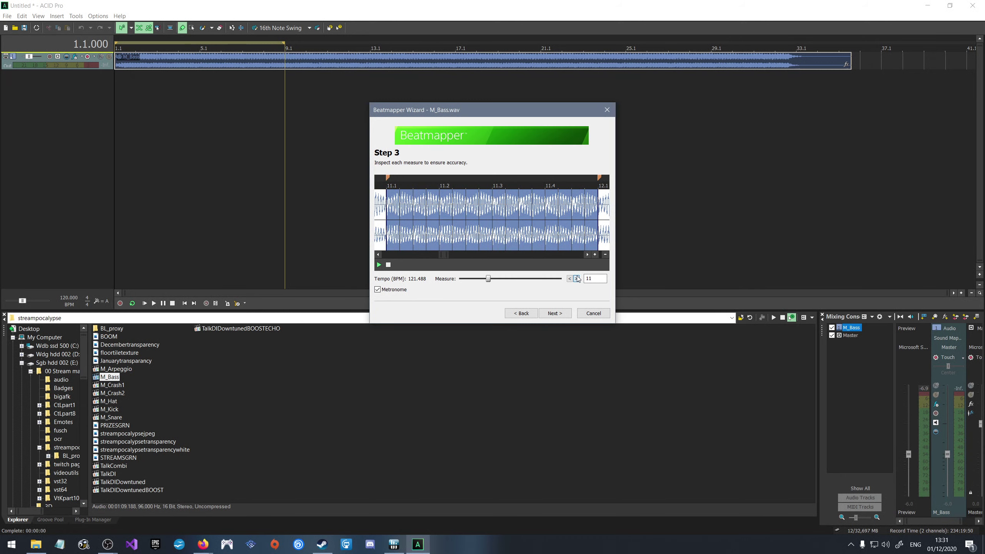
{"action": "left_click", "coordinate": [576, 278]}
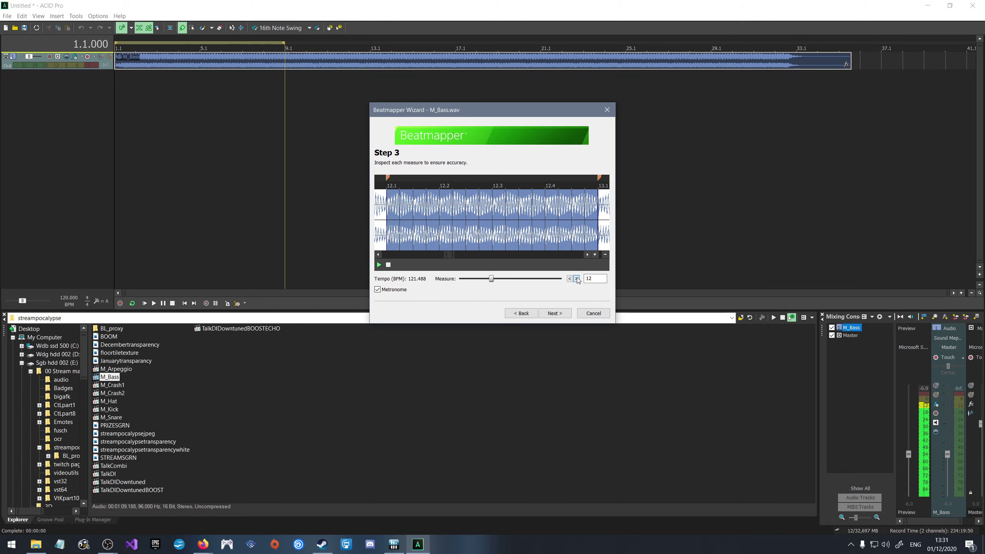
{"action": "left_click", "coordinate": [576, 278]}
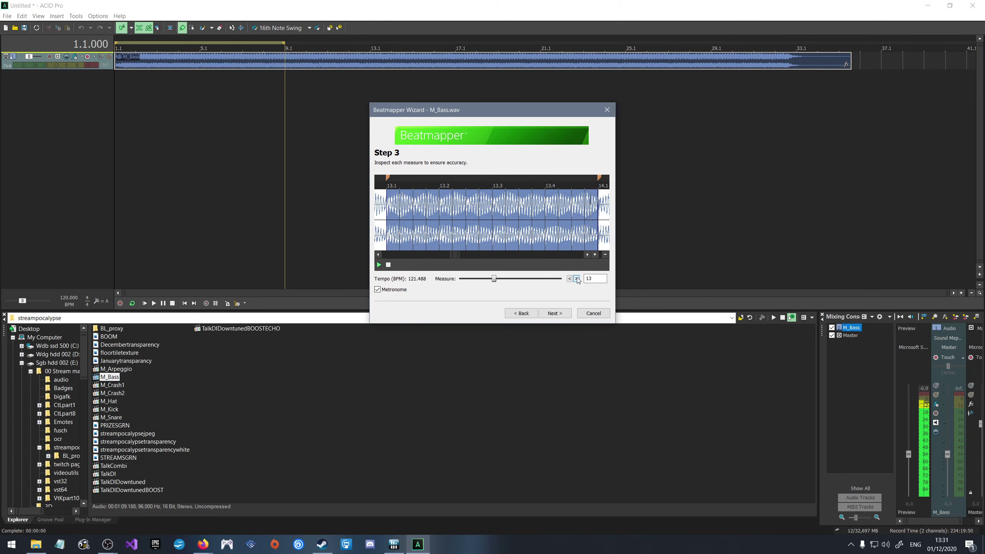
{"action": "left_click", "coordinate": [576, 278]}
{"action": "left_click", "coordinate": [576, 278]}
{"action": "left_click", "coordinate": [577, 279]}
{"action": "left_click", "coordinate": [577, 279]}
{"action": "left_click", "coordinate": [576, 278]}
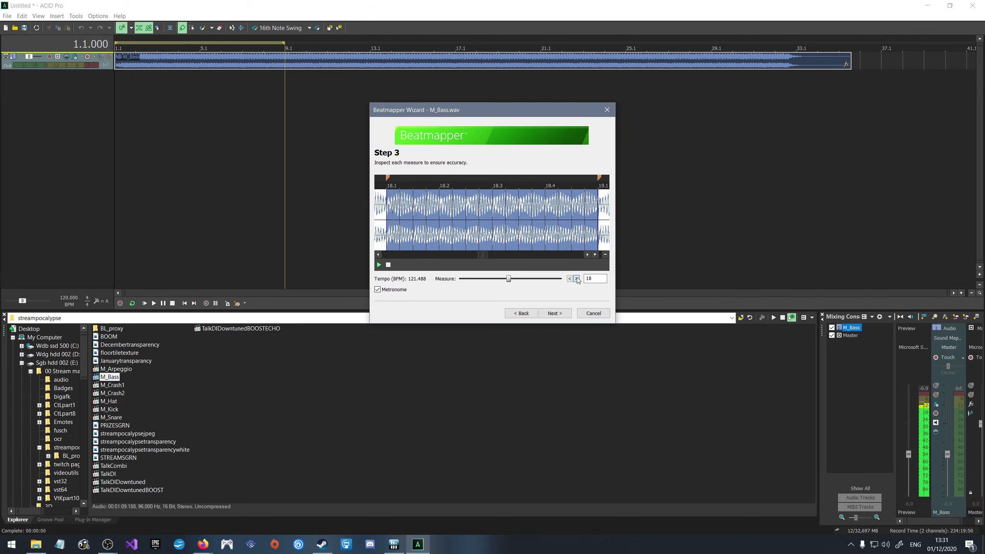
{"action": "left_click", "coordinate": [577, 278]}
Complete the Beatmapper Wizard with pitch preservation and saving of Beatmapper information on, leaving the project tempo unmatched.
{"action": "left_click", "coordinate": [558, 313]}
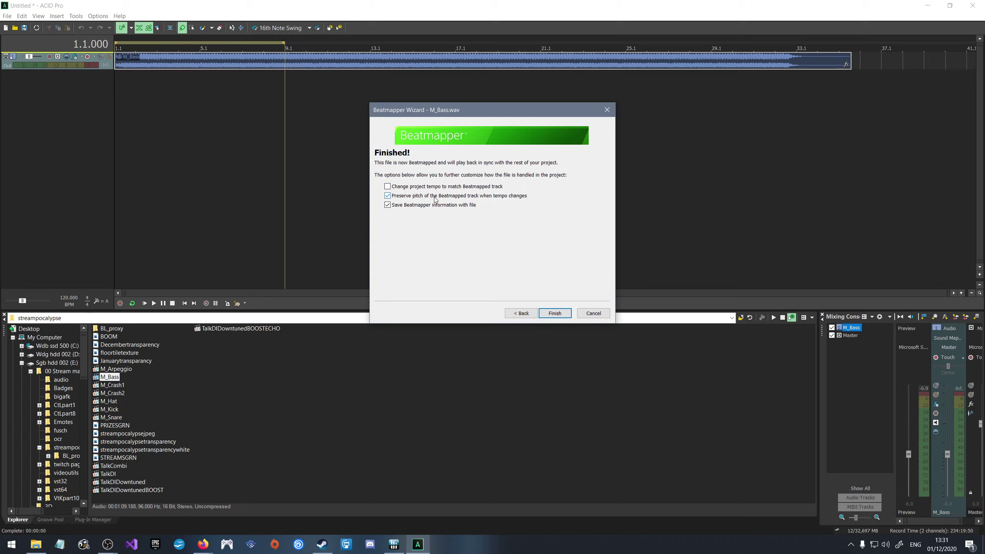
{"action": "left_click", "coordinate": [555, 313]}
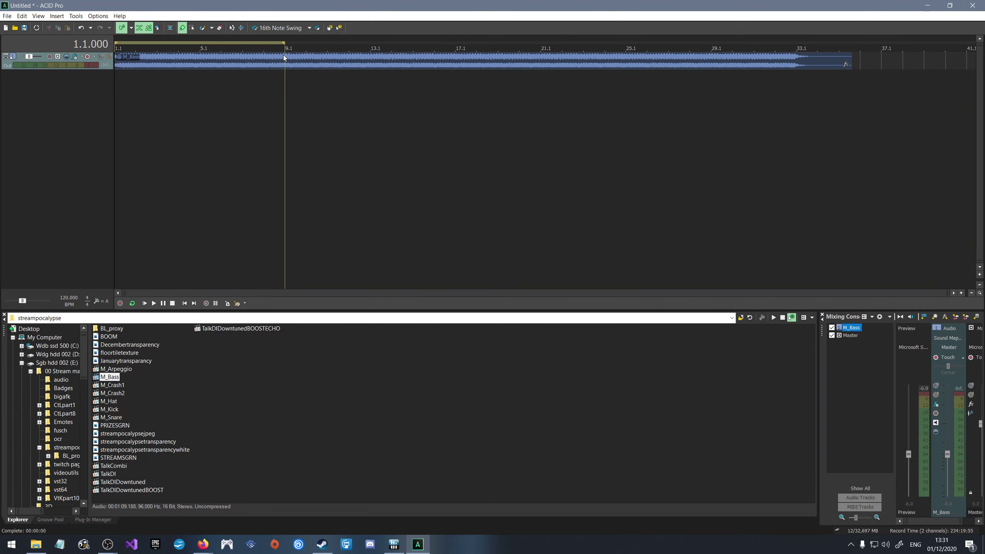
Extend the loop region to just past the end of the M_Bass event and play the project from the start.
{"action": "left_click_drag", "start_coordinate": [284, 43], "coordinate": [857, 47]}
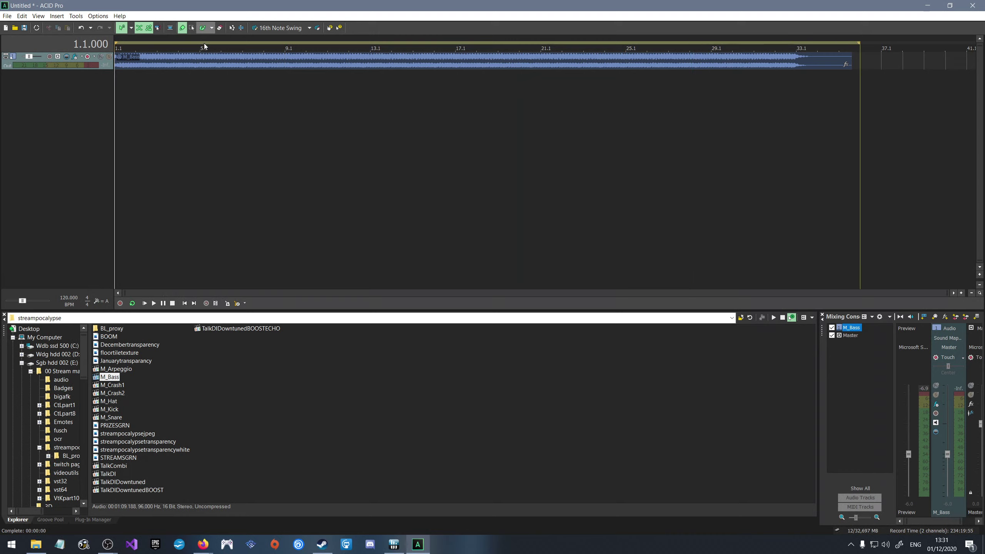
{"action": "key", "text": "space"}
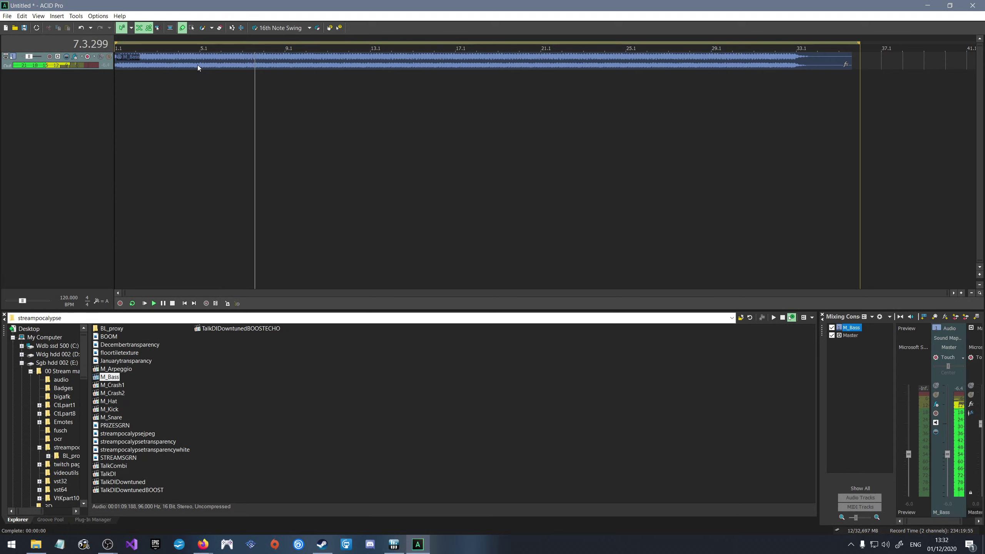
{"action": "key", "text": "space"}
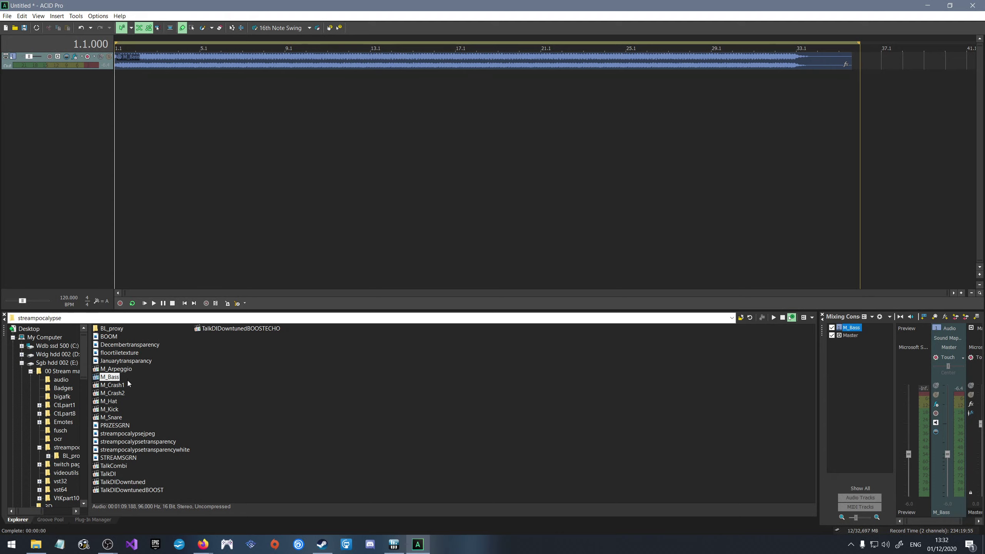
Try showing the time ruler beneath the timeline, and hide it again.
{"action": "scroll", "coordinate": [128, 117], "scroll_direction": "up", "scroll_amount": 3}
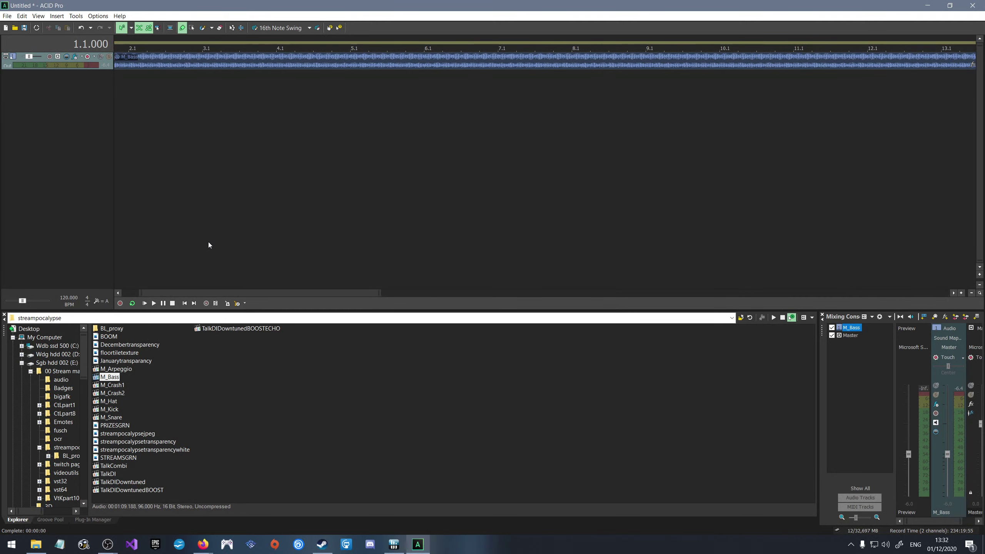
{"action": "left_click", "coordinate": [38, 16]}
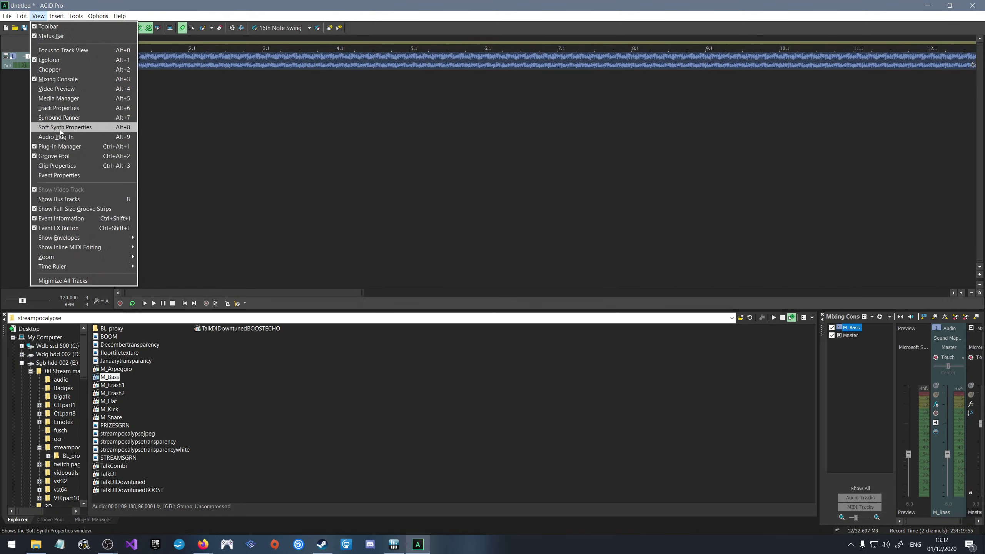
{"action": "mouse_move", "coordinate": [69, 268]}
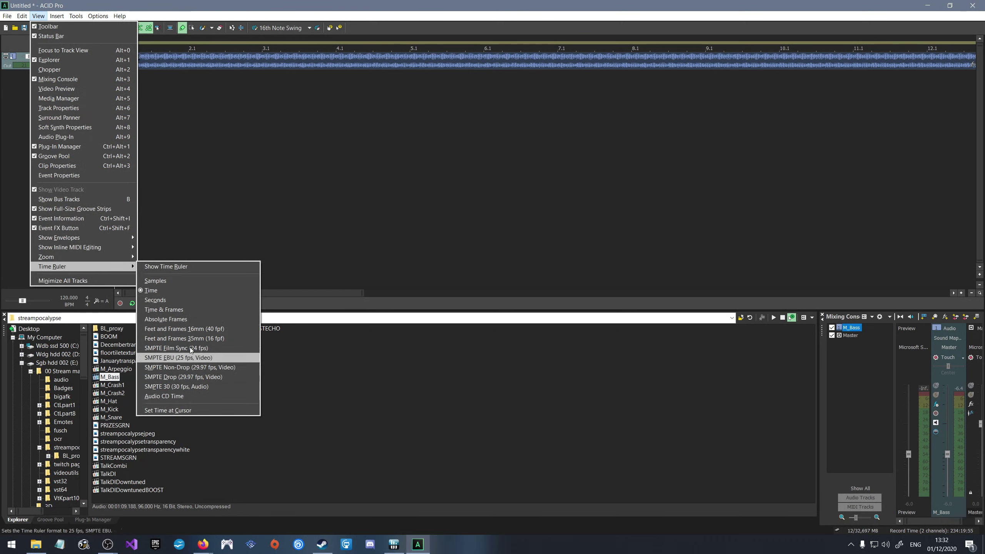
{"action": "left_click", "coordinate": [181, 268]}
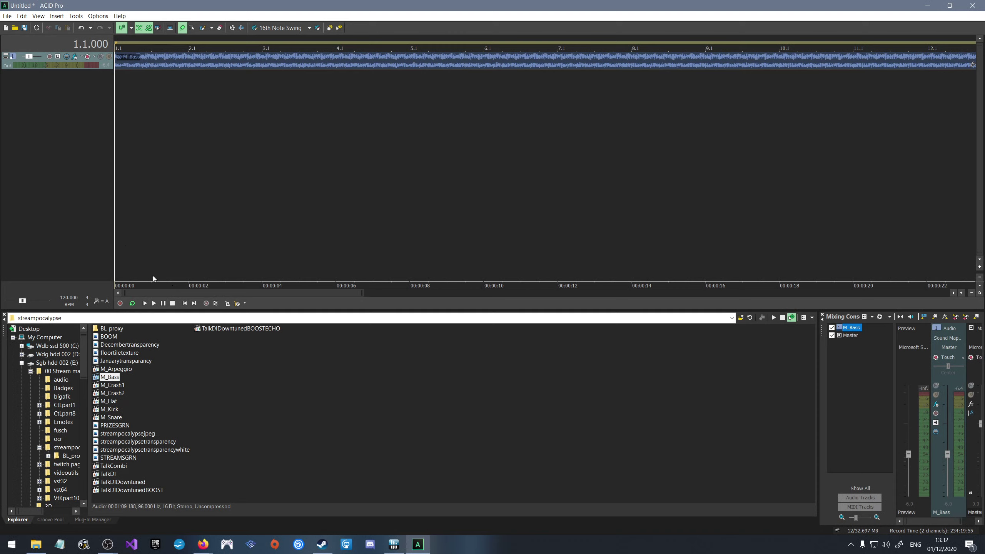
{"action": "left_click", "coordinate": [75, 16]}
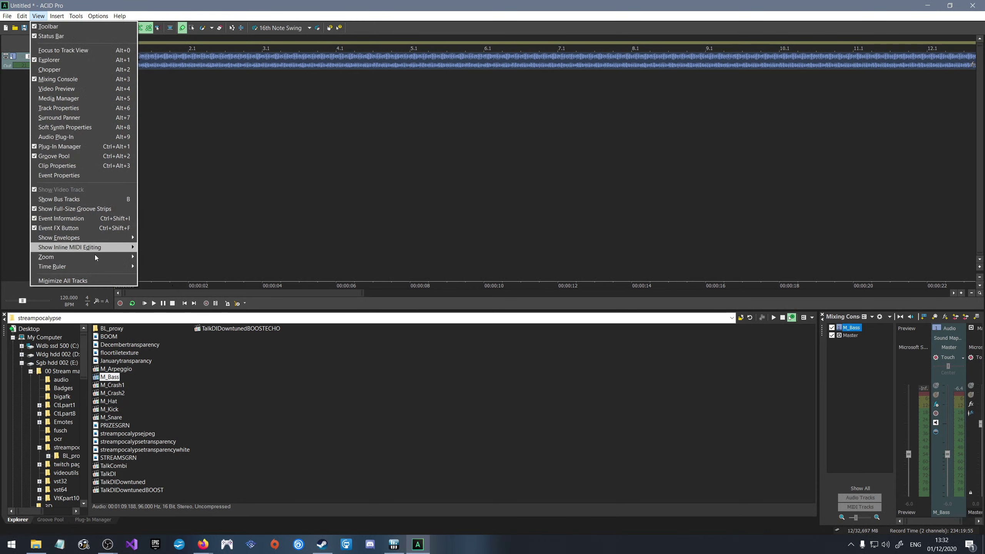
{"action": "left_click", "coordinate": [154, 268]}
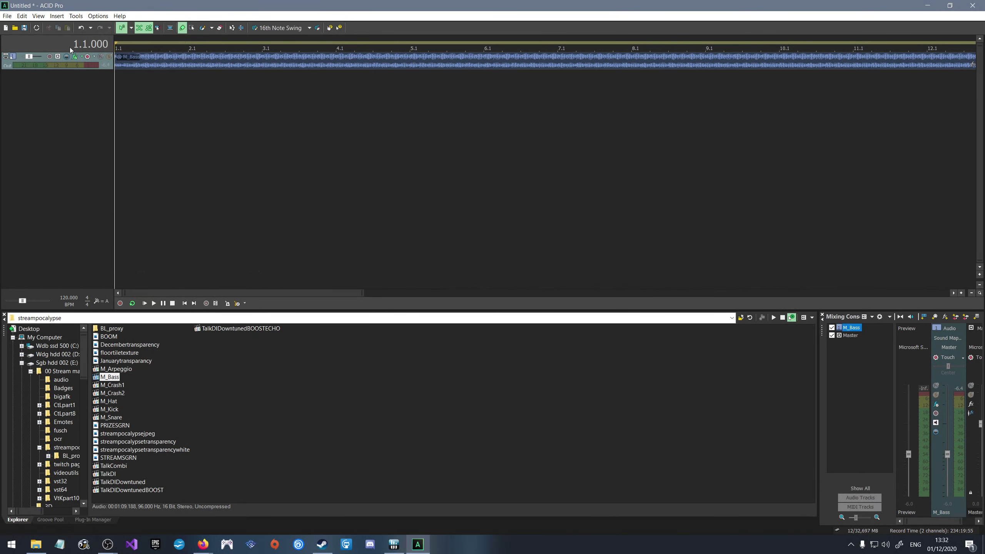
Look through the view options and the Display, Other, Folders, External Control & Automation and General preferences, then cancel.
{"action": "left_click", "coordinate": [38, 16]}
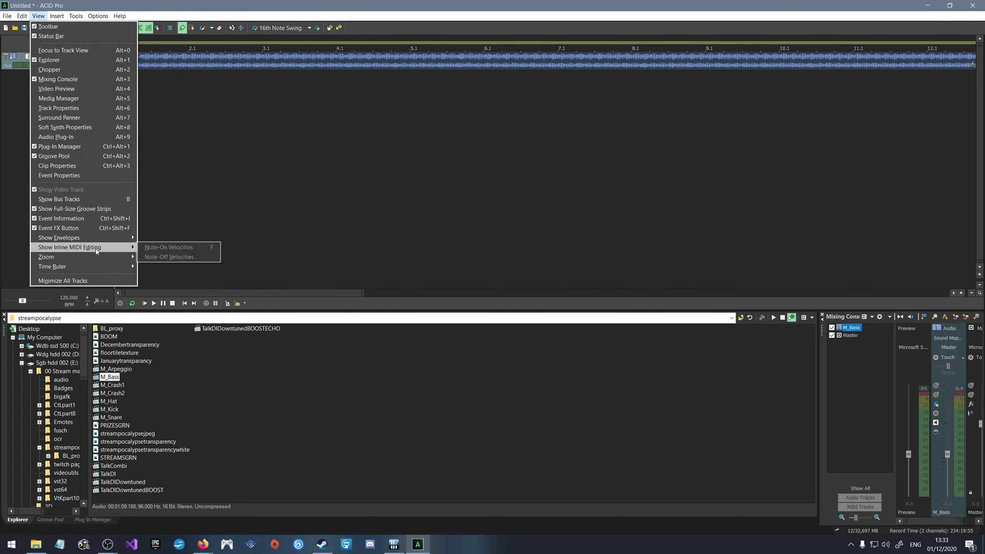
{"action": "mouse_move", "coordinate": [114, 237]}
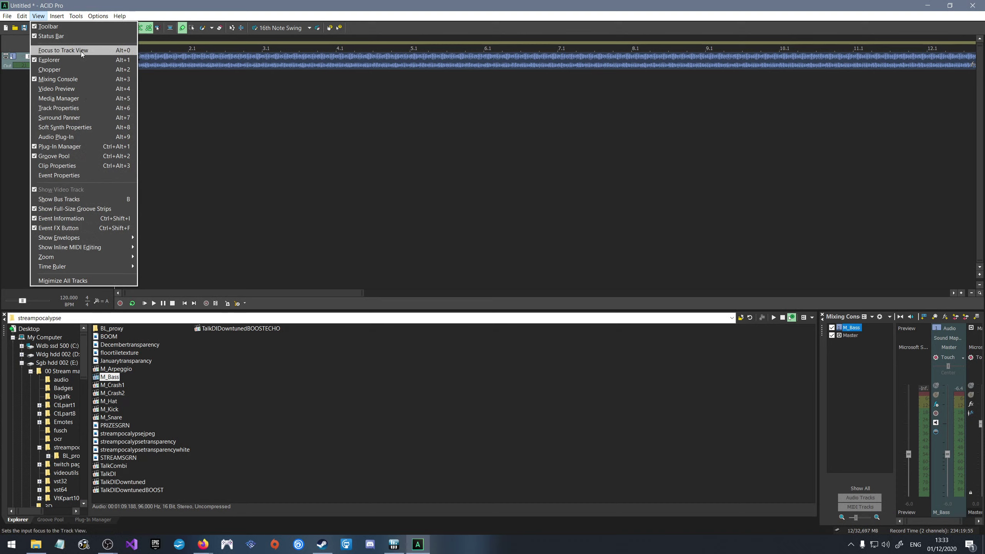
{"action": "mouse_move", "coordinate": [78, 21]}
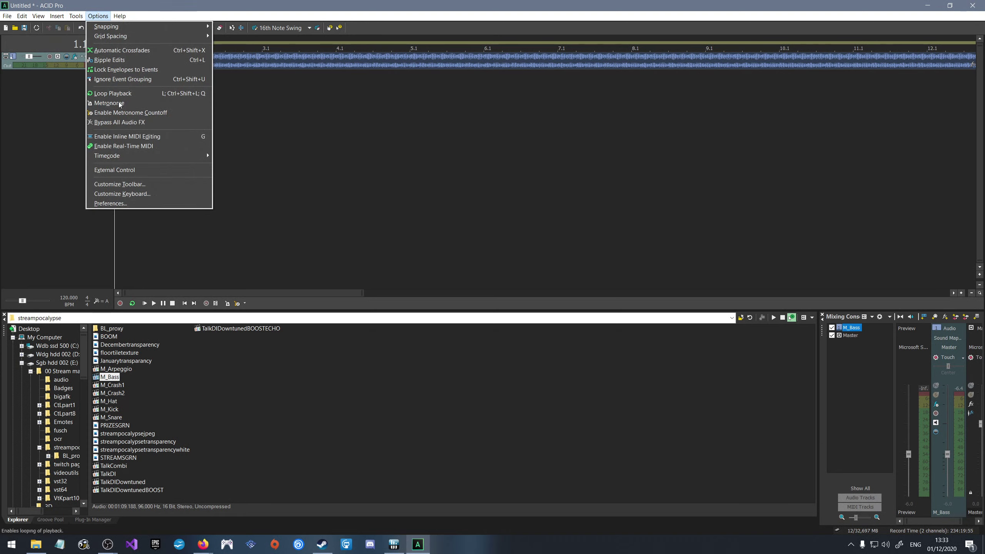
{"action": "left_click", "coordinate": [123, 205]}
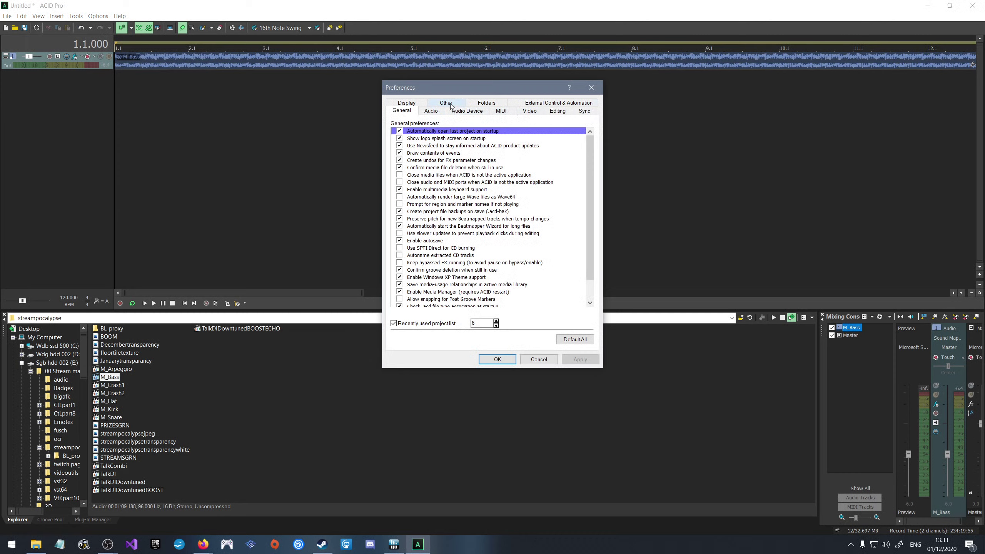
{"action": "left_click", "coordinate": [400, 106]}
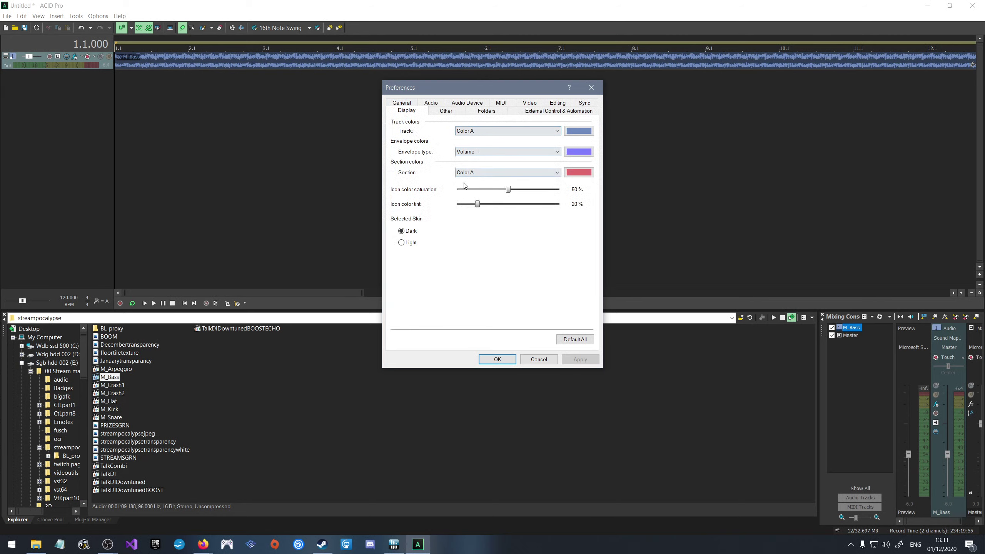
{"action": "left_click", "coordinate": [446, 112]}
{"action": "left_click", "coordinate": [493, 111]}
{"action": "left_click", "coordinate": [512, 111]}
{"action": "left_click", "coordinate": [401, 104]}
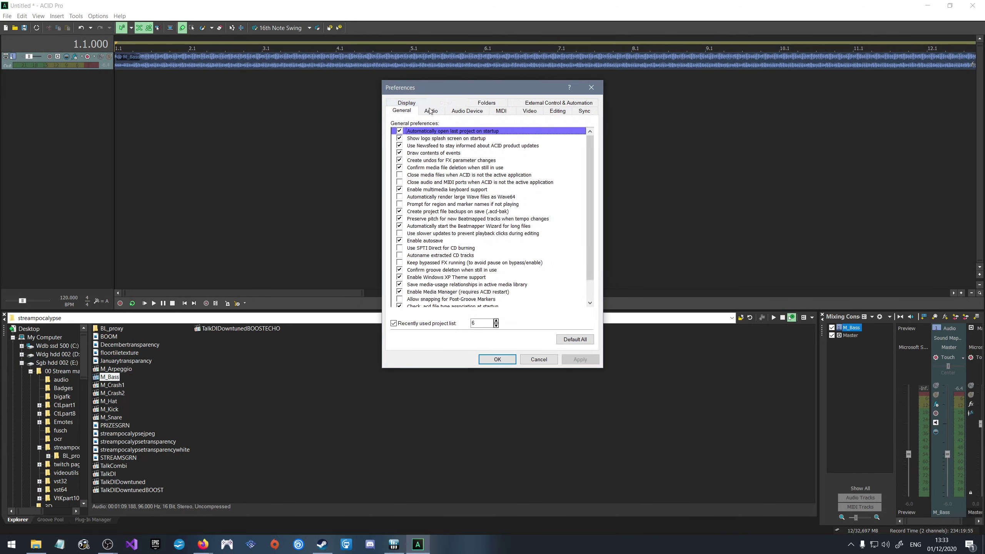
{"action": "scroll", "coordinate": [441, 233], "scroll_direction": "down", "scroll_amount": 1}
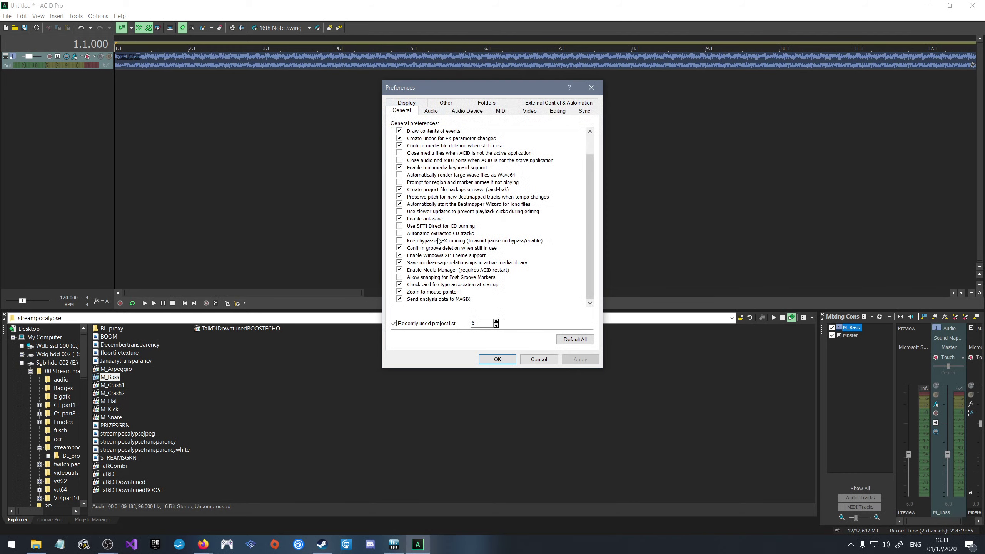
{"action": "left_click", "coordinate": [539, 359]}
Place the cursor at 4.1.000 and add M_Crash1 and M_Crash2 as new tracks starting there.
{"action": "scroll", "coordinate": [135, 74], "scroll_direction": "up", "scroll_amount": 4}
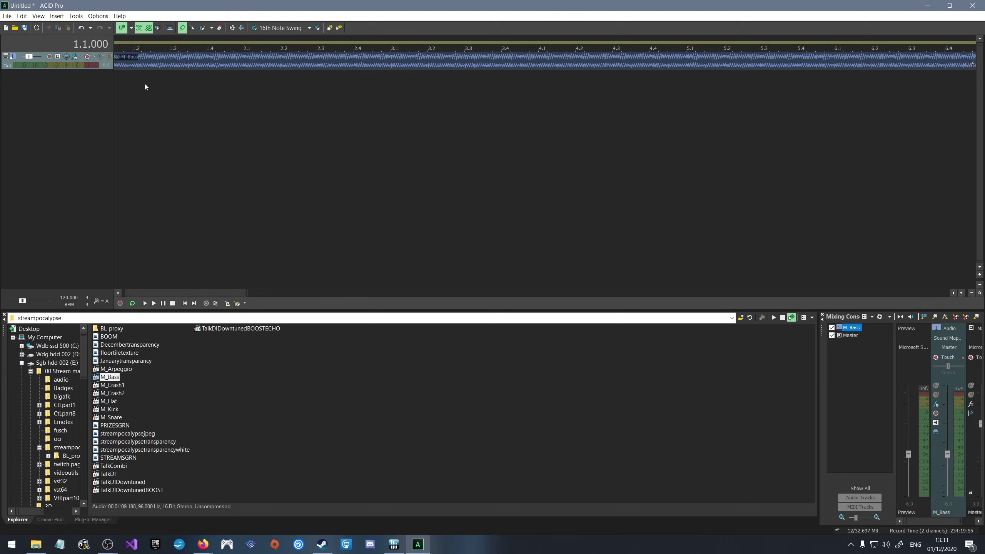
{"action": "scroll", "coordinate": [144, 83], "scroll_direction": "down", "scroll_amount": 2}
{"action": "scroll", "coordinate": [148, 89], "scroll_direction": "up", "scroll_amount": 2}
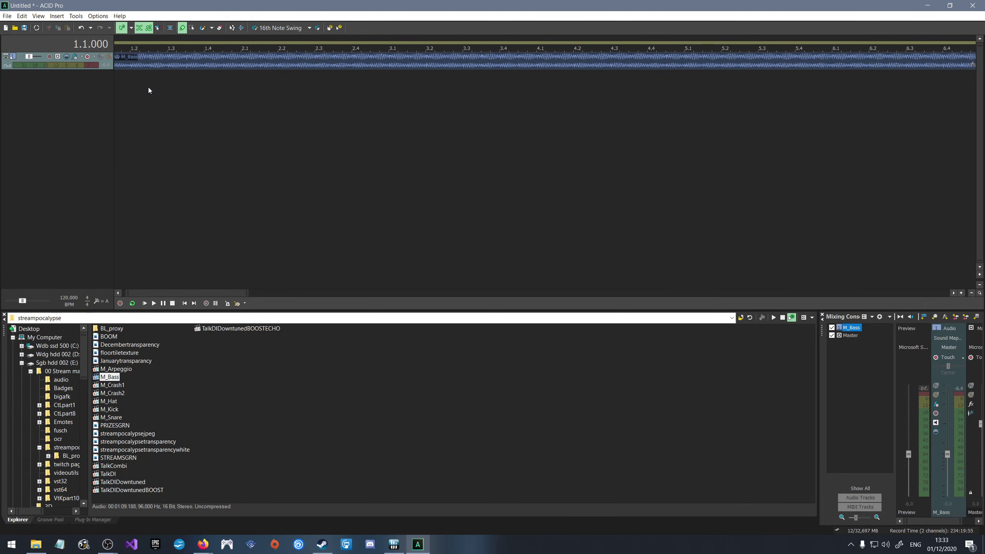
{"action": "left_click_drag", "start_coordinate": [202, 294], "coordinate": [173, 295]}
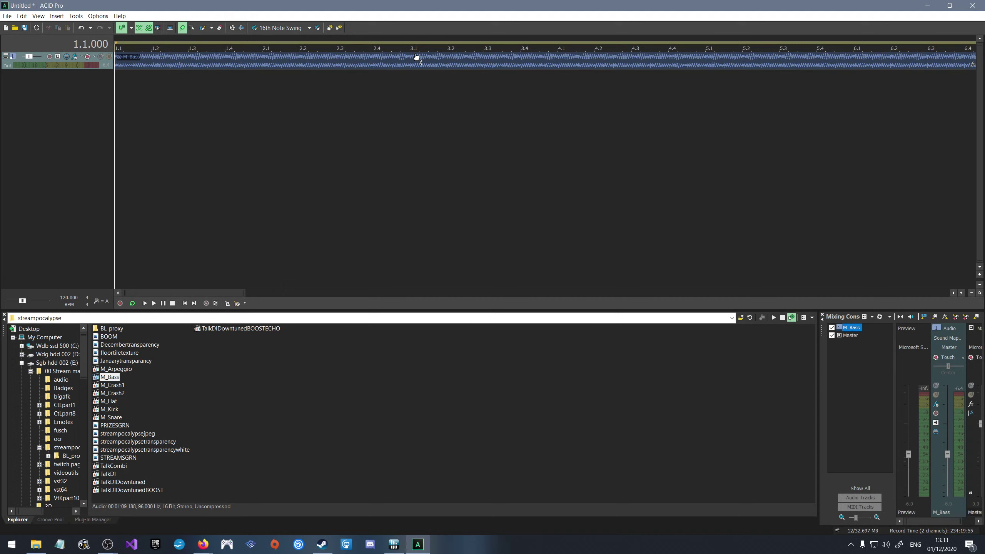
{"action": "left_click", "coordinate": [559, 60]}
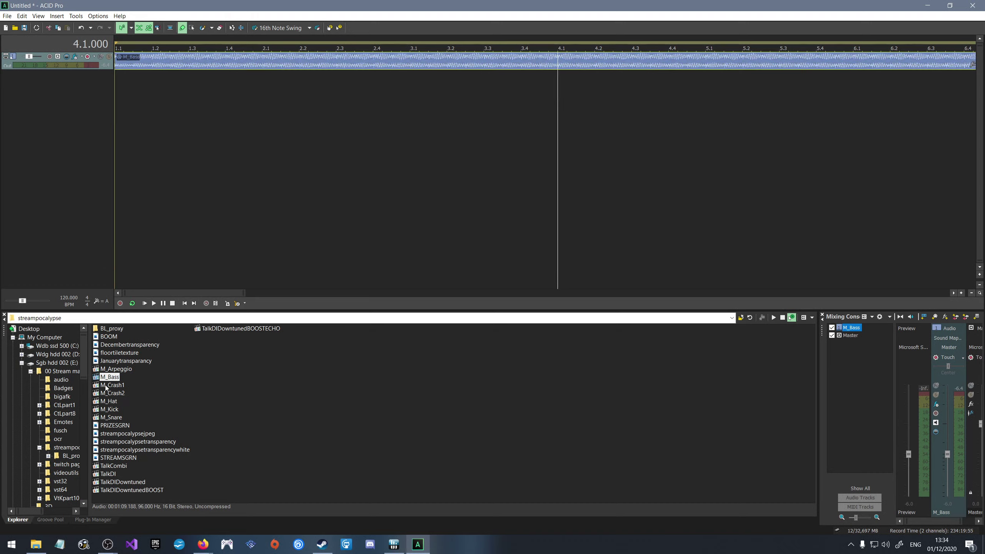
{"action": "left_click_drag", "start_coordinate": [110, 385], "coordinate": [561, 205]}
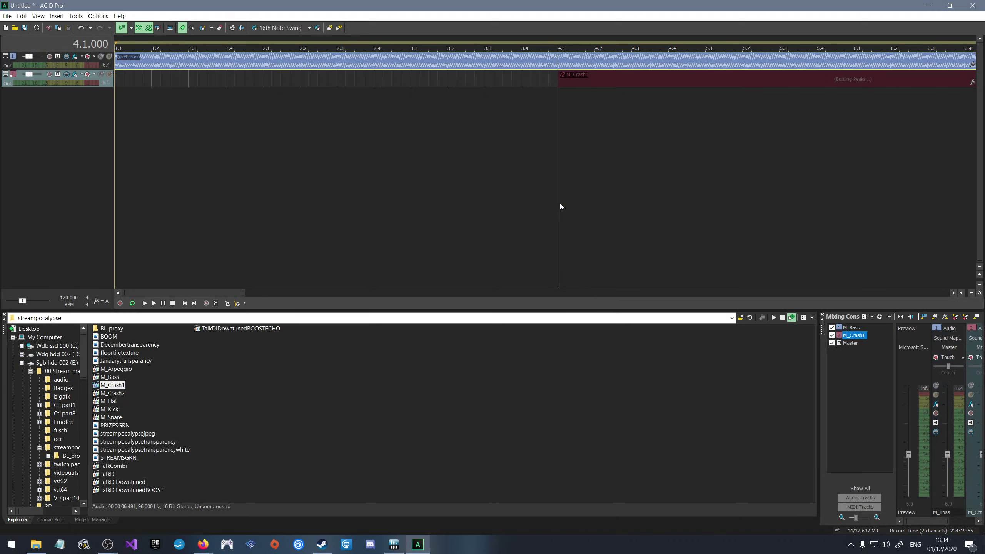
{"action": "left_click", "coordinate": [120, 393]}
{"action": "left_click_drag", "start_coordinate": [120, 393], "coordinate": [559, 143]}
Shift the M_Crash1 event earlier so its audible onset falls at about 4.1.000, and play it from there.
{"action": "scroll", "coordinate": [592, 147], "scroll_direction": "up", "scroll_amount": 10}
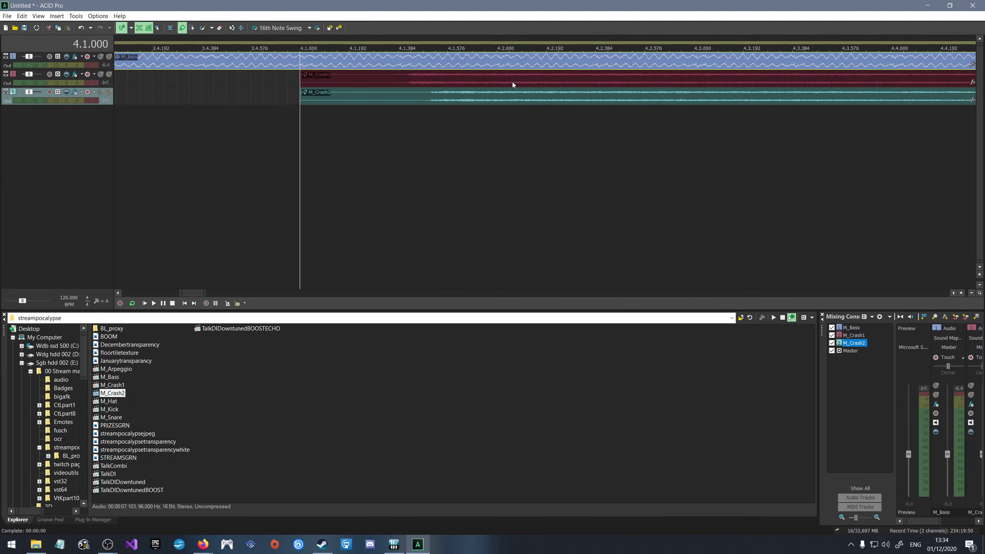
{"action": "scroll", "coordinate": [427, 112], "scroll_direction": "down", "scroll_amount": 2}
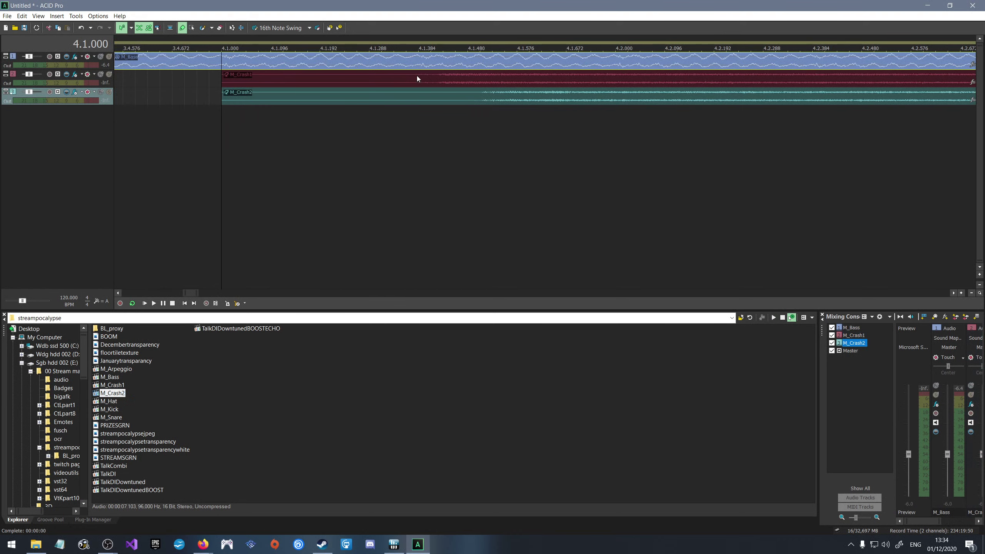
{"action": "left_click_drag", "start_coordinate": [418, 76], "coordinate": [216, 90]}
{"action": "key", "text": "space"}
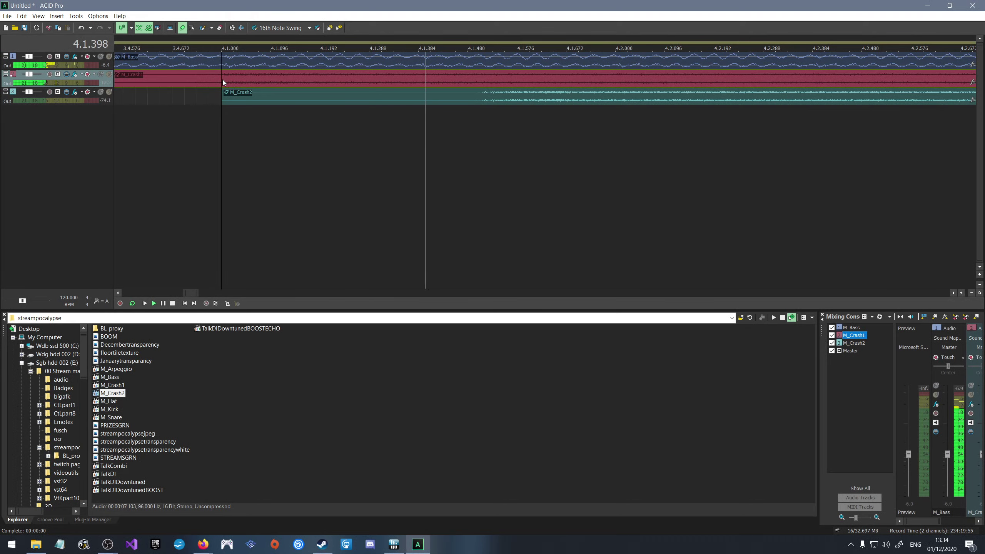
{"action": "key", "text": "space"}
Shift the M_Crash2 event earlier to bring its onset to about 4.1.000, nudge M_Crash1 slightly later, and play both.
{"action": "left_click_drag", "start_coordinate": [555, 94], "coordinate": [290, 97]}
{"action": "key", "text": "space"}
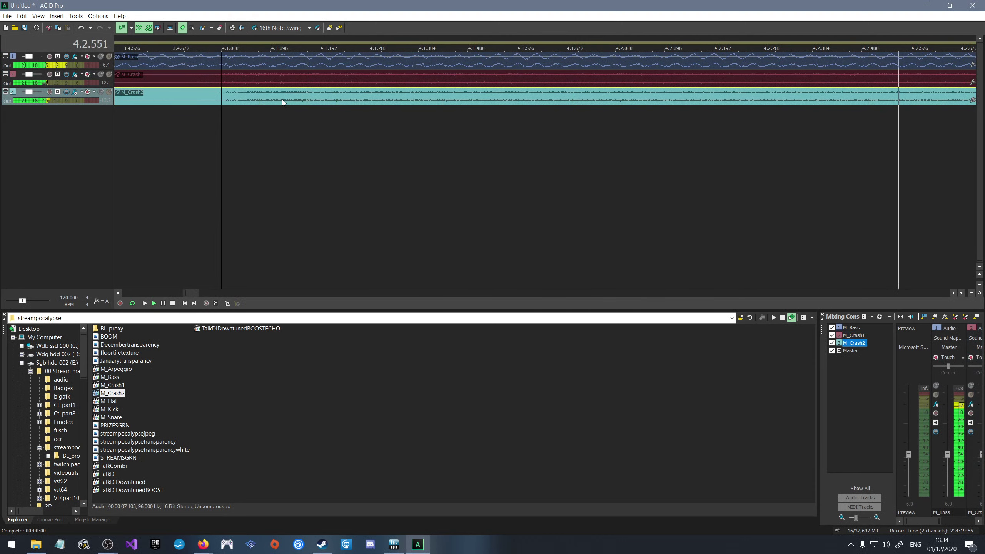
{"action": "key", "text": "space"}
{"action": "left_click", "coordinate": [252, 81]}
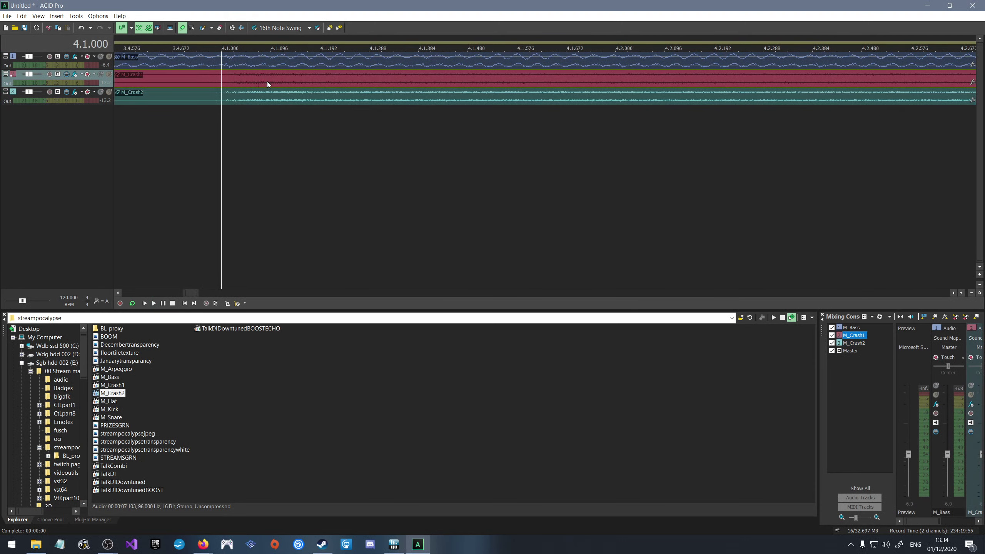
{"action": "key", "text": "space"}
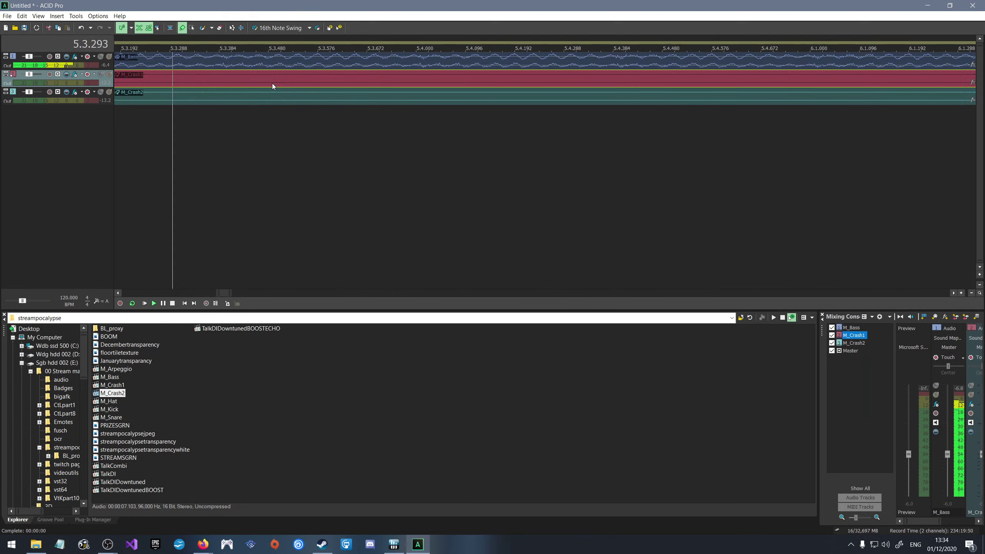
{"action": "key", "text": "space"}
Solo the M_Crash1 track and audition its onset repeatedly from several points between 3.4.384 and 4.1.000.
{"action": "scroll", "coordinate": [452, 207], "scroll_direction": "down", "scroll_amount": 3}
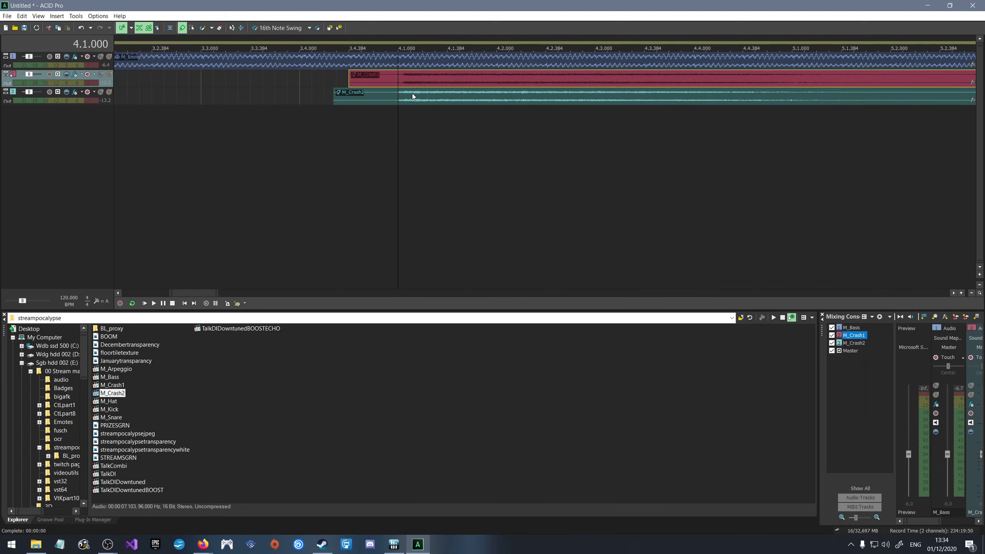
{"action": "scroll", "coordinate": [395, 89], "scroll_direction": "up", "scroll_amount": 3}
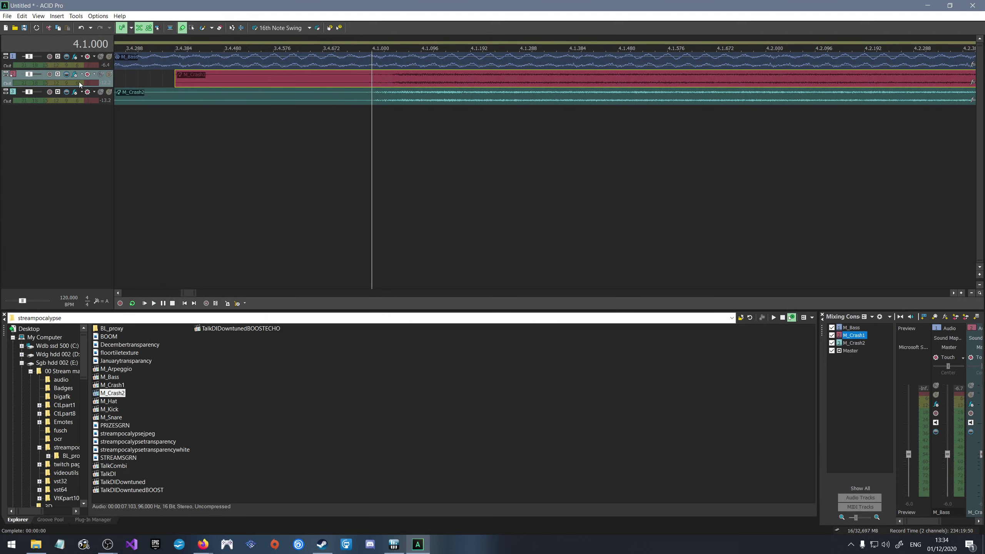
{"action": "left_click", "coordinate": [109, 75]}
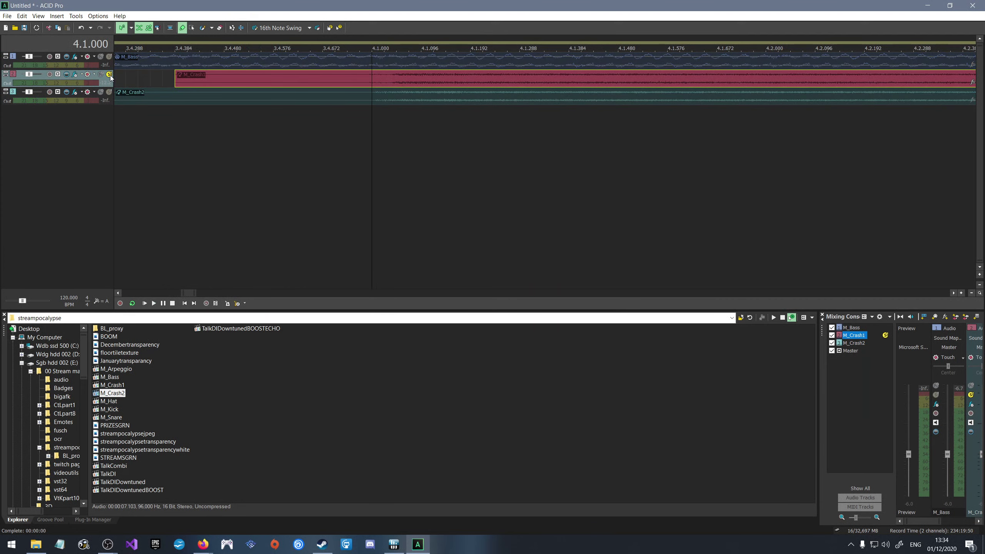
{"action": "key", "text": "space"}
{"action": "key", "text": "space"}
{"action": "left_click", "coordinate": [341, 80]}
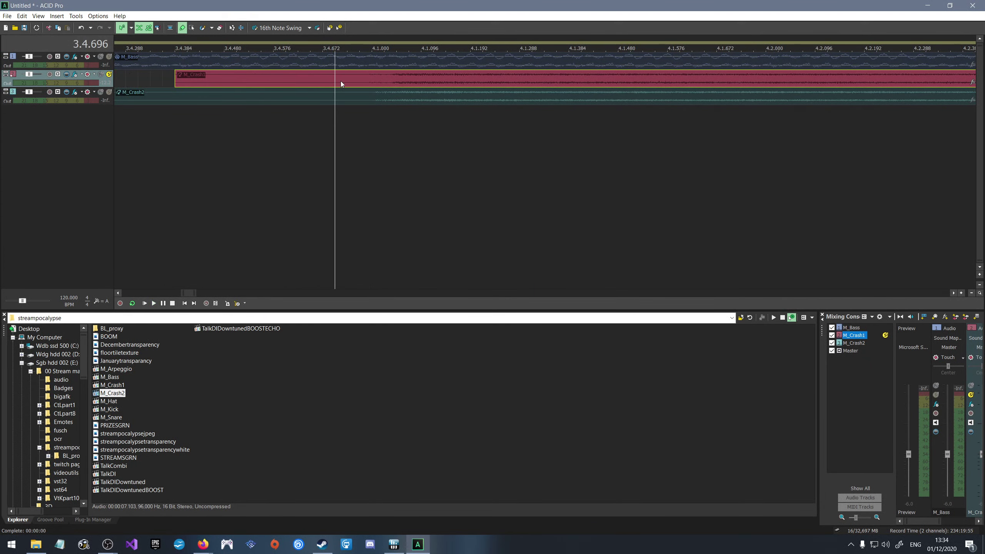
{"action": "key", "text": "space"}
{"action": "key", "text": "space"}
{"action": "left_click", "coordinate": [267, 80]}
{"action": "key", "text": "space"}
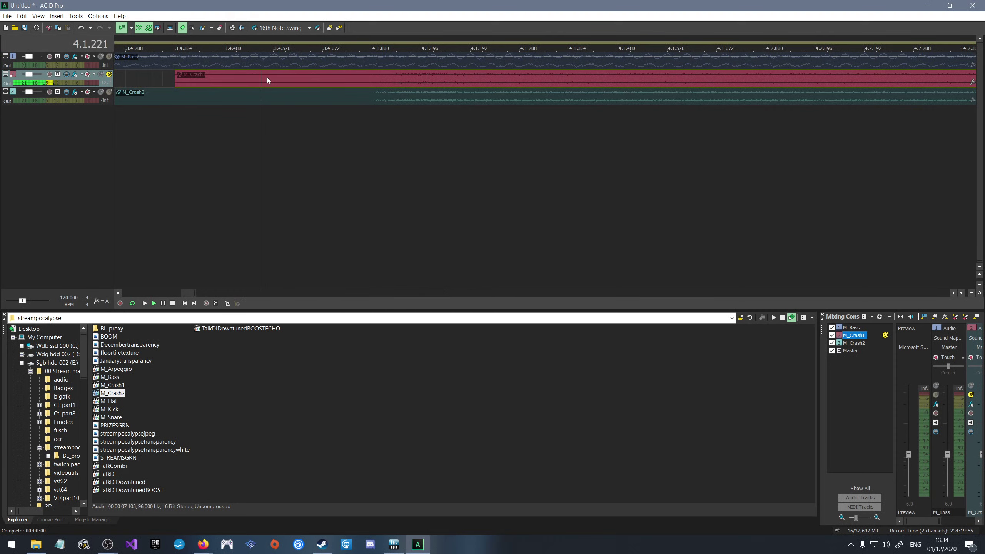
{"action": "key", "text": "space"}
{"action": "left_click", "coordinate": [212, 80]}
{"action": "key", "text": "space"}
{"action": "key", "text": "space"}
{"action": "left_click", "coordinate": [180, 81]}
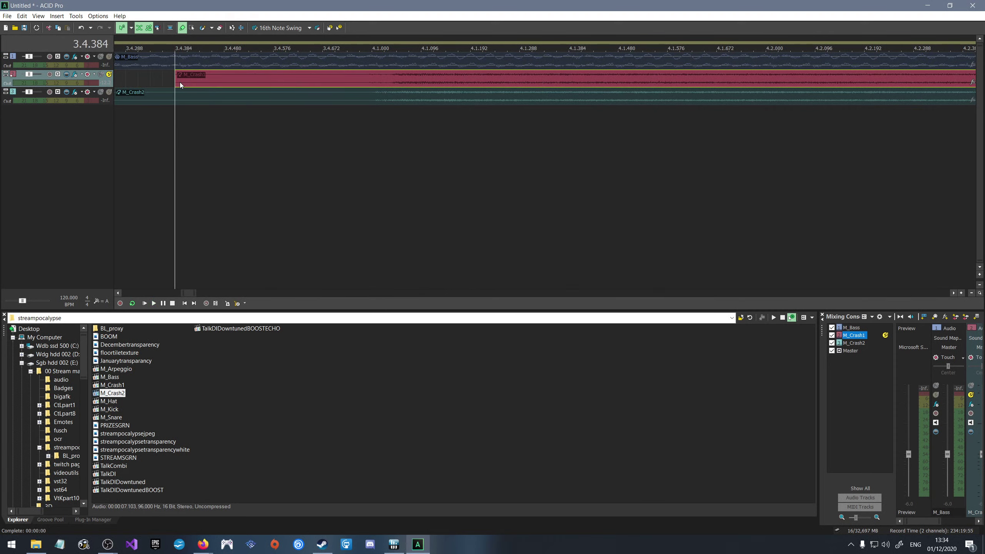
{"action": "key", "text": "space"}
{"action": "key", "text": "space"}
Solo M_Crash2 instead of M_Crash1 and audition its onset from 3.4.600 and 3.4.408.
{"action": "left_click", "coordinate": [347, 97]}
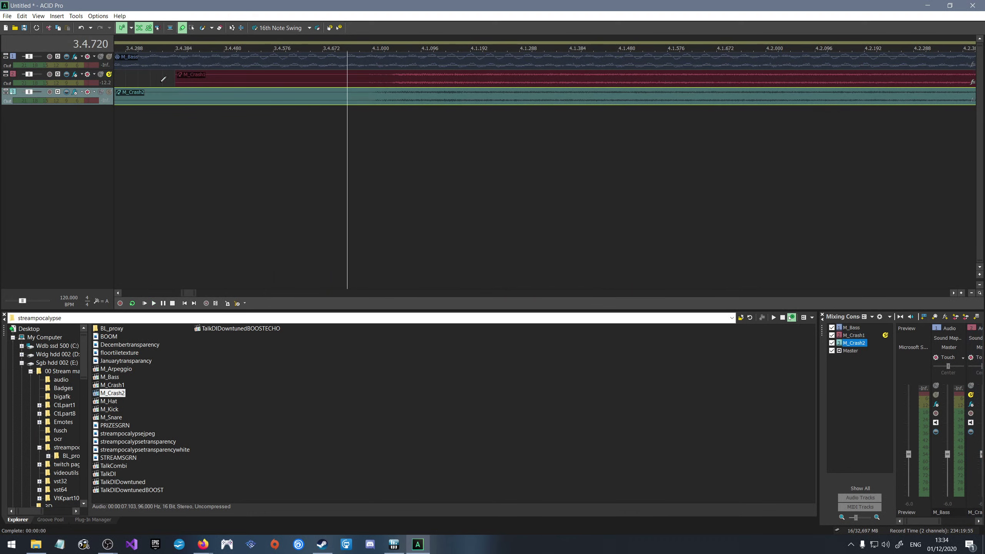
{"action": "left_click", "coordinate": [109, 92]}
{"action": "left_click", "coordinate": [109, 74]}
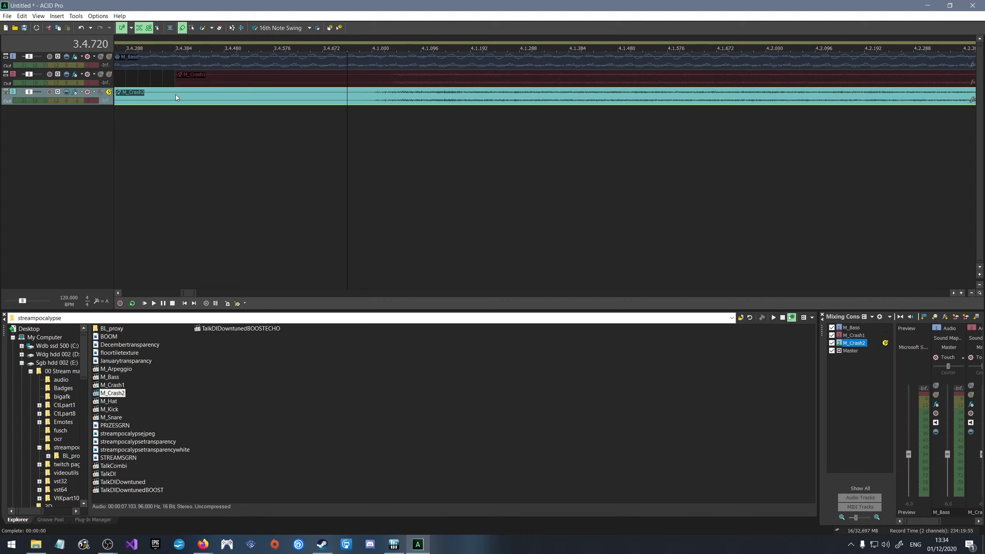
{"action": "left_click", "coordinate": [287, 125]}
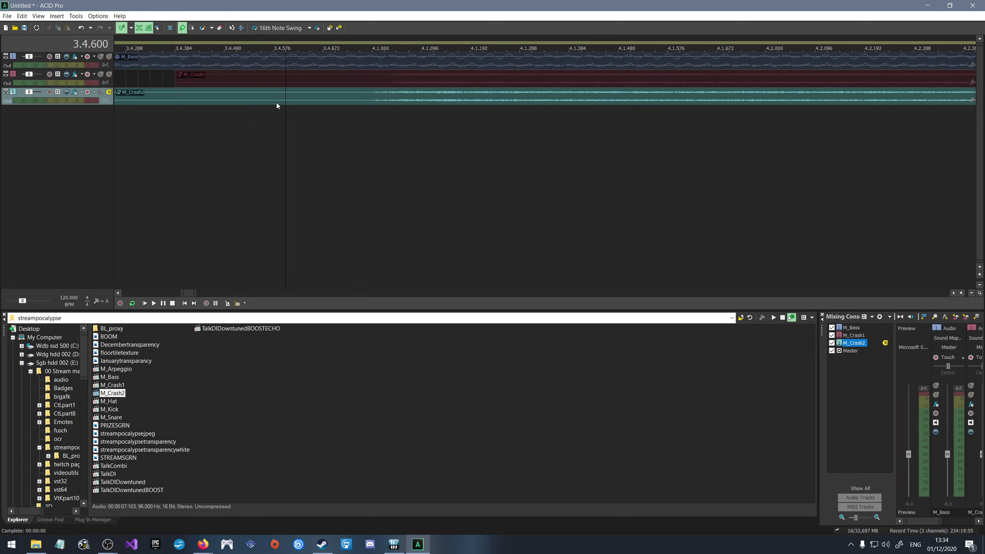
{"action": "key", "text": "space"}
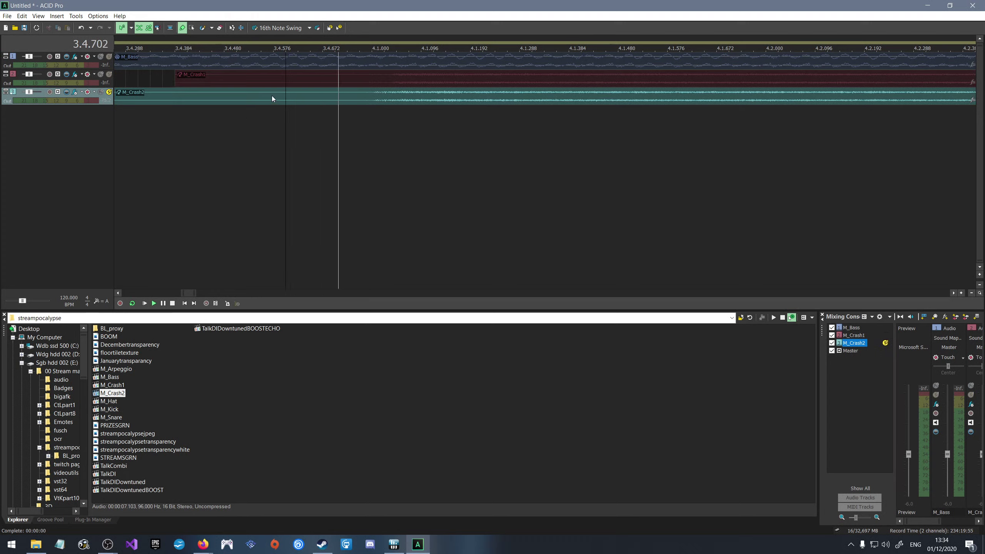
{"action": "key", "text": "space"}
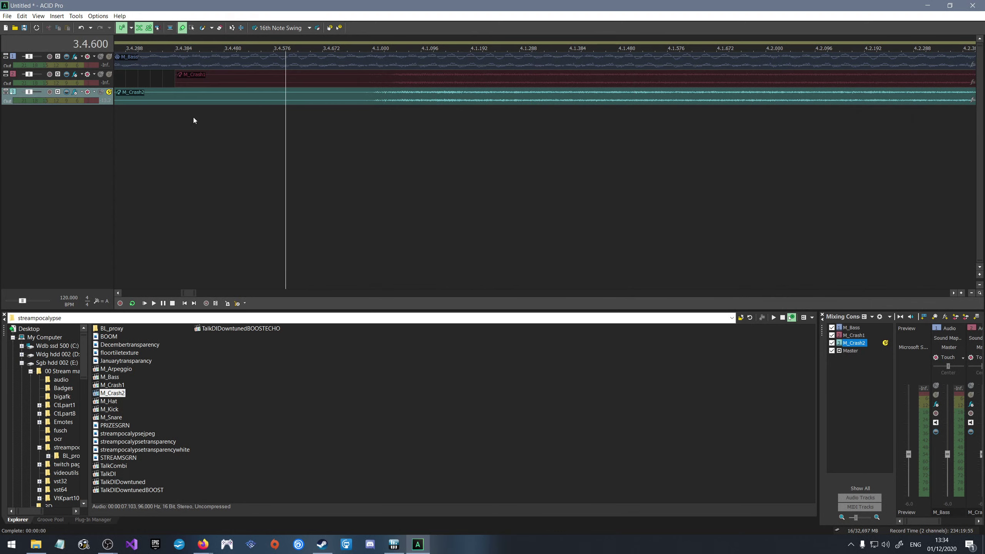
{"action": "left_click", "coordinate": [190, 119]}
{"action": "key", "text": "space"}
{"action": "key", "text": "space"}
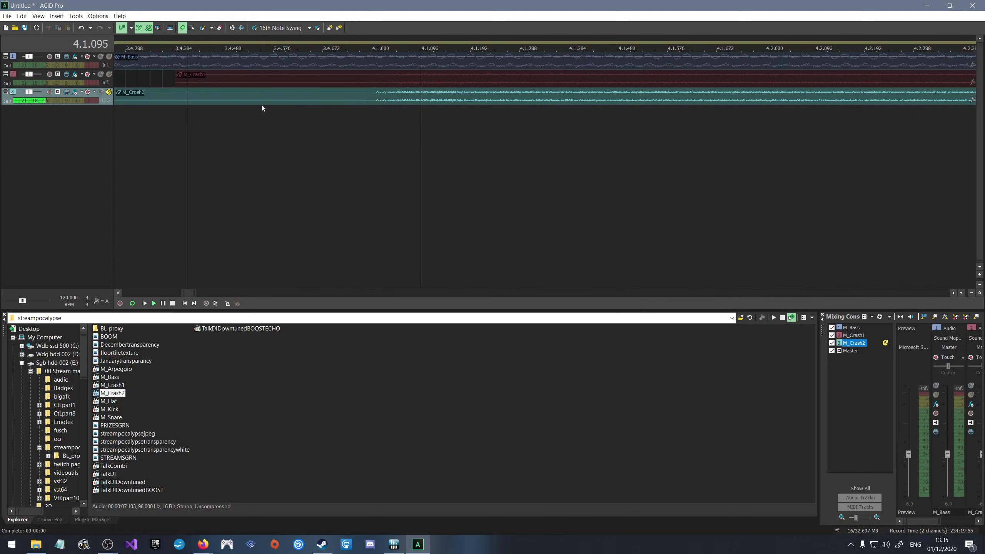
Enlarge the M_Crash1 and M_Crash2 tracks and shift both events so their waveform onsets line up at 4.1.000.
{"action": "left_click_drag", "start_coordinate": [93, 105], "coordinate": [96, 200]}
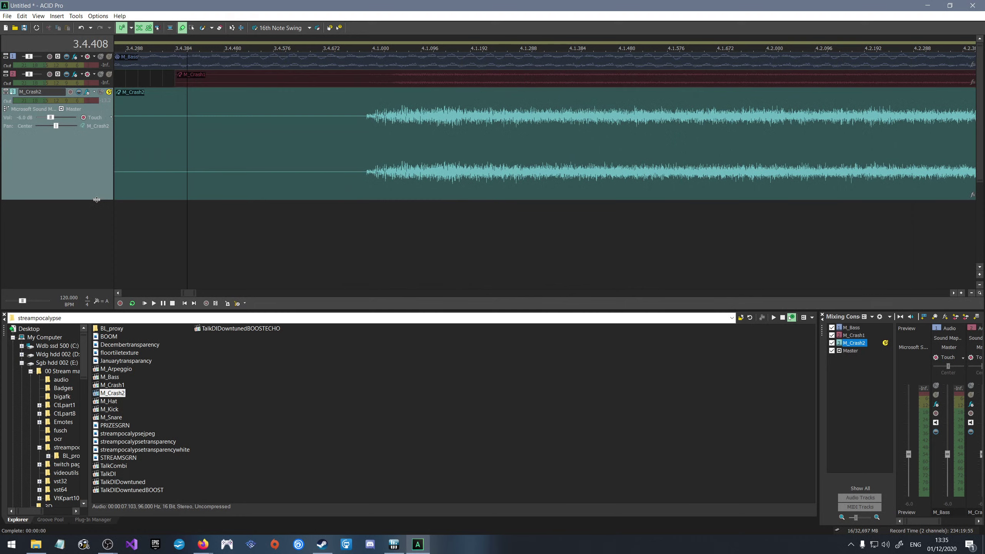
{"action": "left_click_drag", "start_coordinate": [96, 88], "coordinate": [87, 158]}
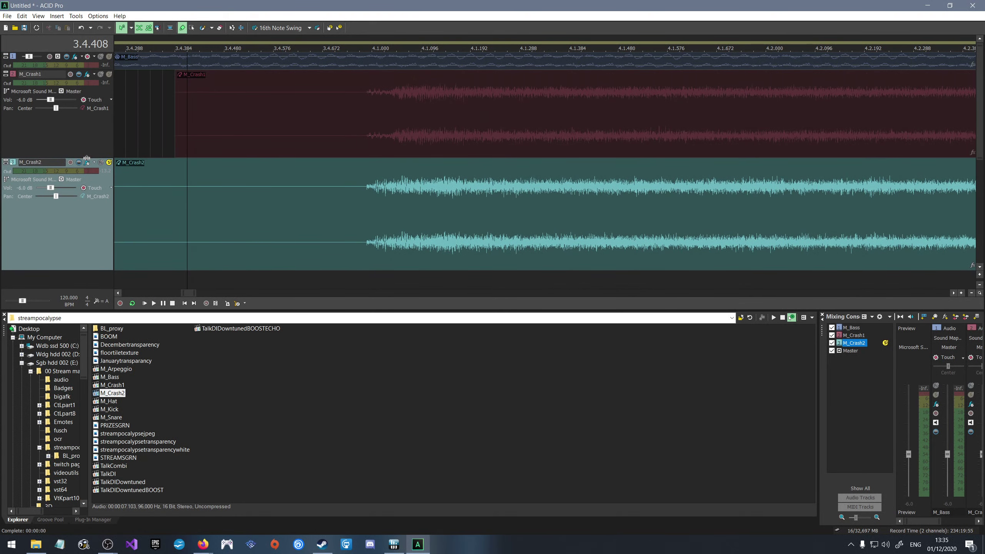
{"action": "left_click", "coordinate": [301, 87]}
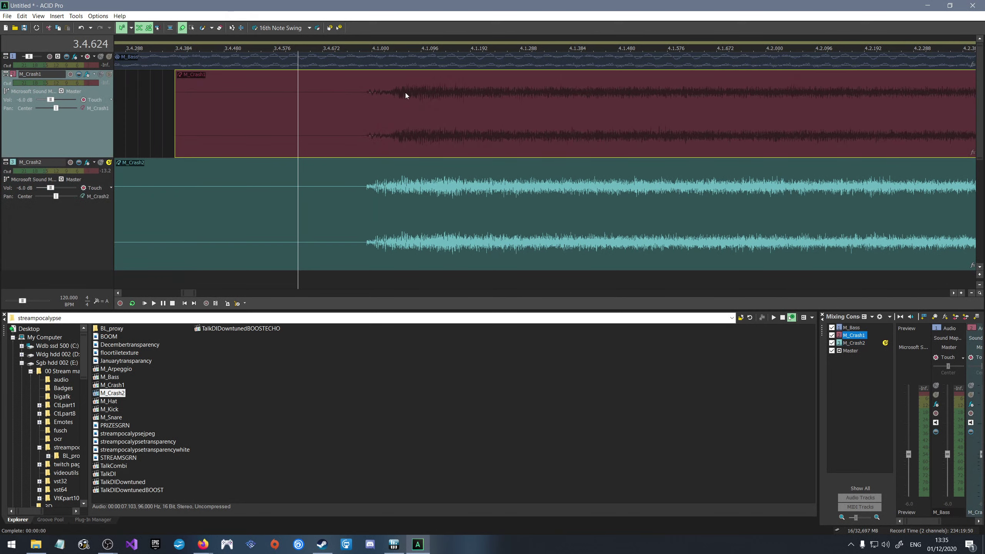
{"action": "scroll", "coordinate": [404, 93], "scroll_direction": "up", "scroll_amount": 2}
{"action": "left_click_drag", "start_coordinate": [346, 103], "coordinate": [356, 103]}
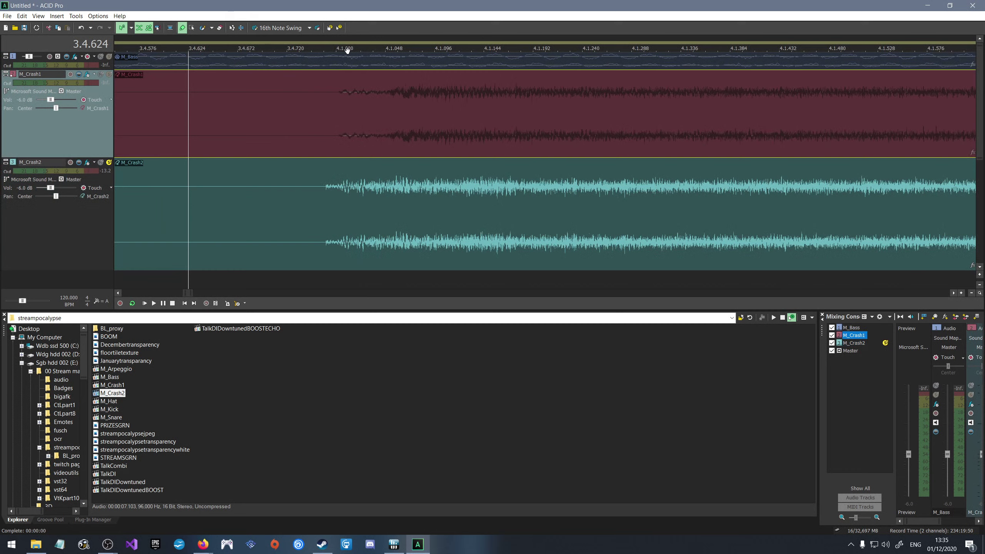
{"action": "left_click", "coordinate": [343, 63]}
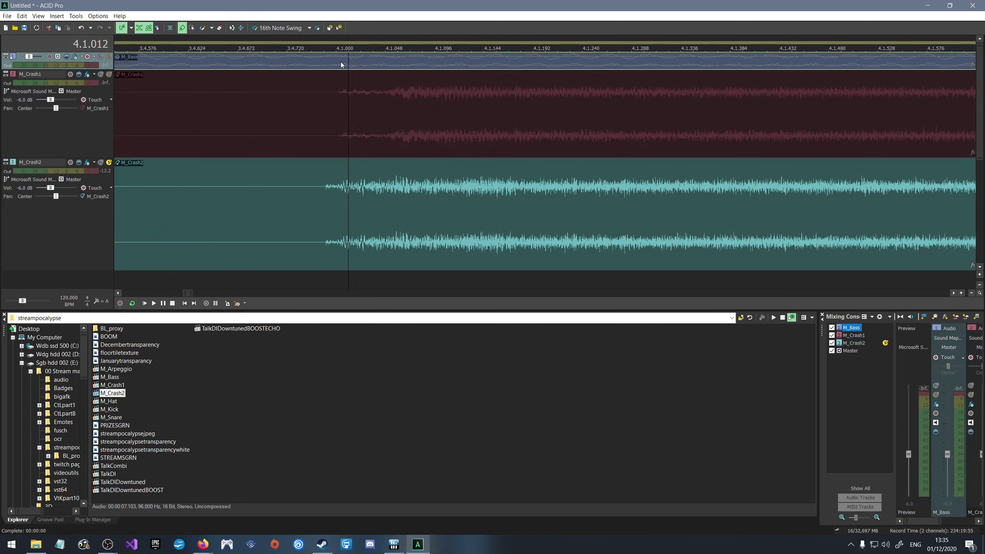
{"action": "key", "text": "Left"}
{"action": "left_click", "coordinate": [413, 113]}
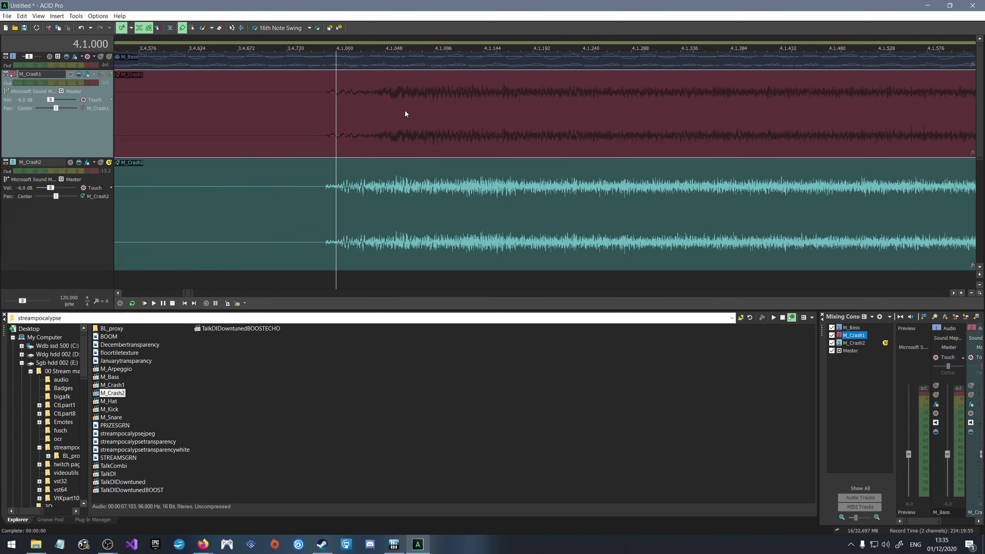
{"action": "left_click", "coordinate": [417, 188]}
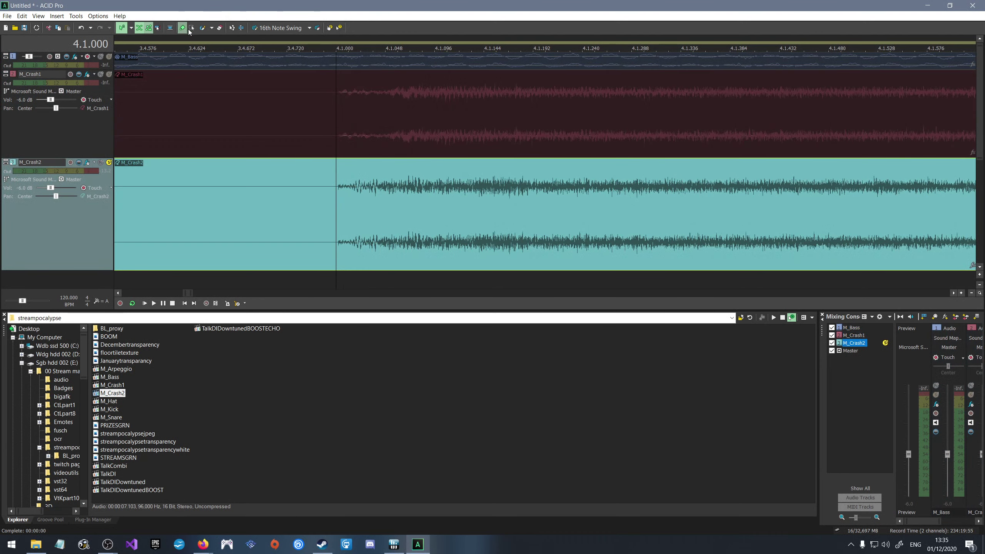
{"action": "left_click", "coordinate": [212, 28]}
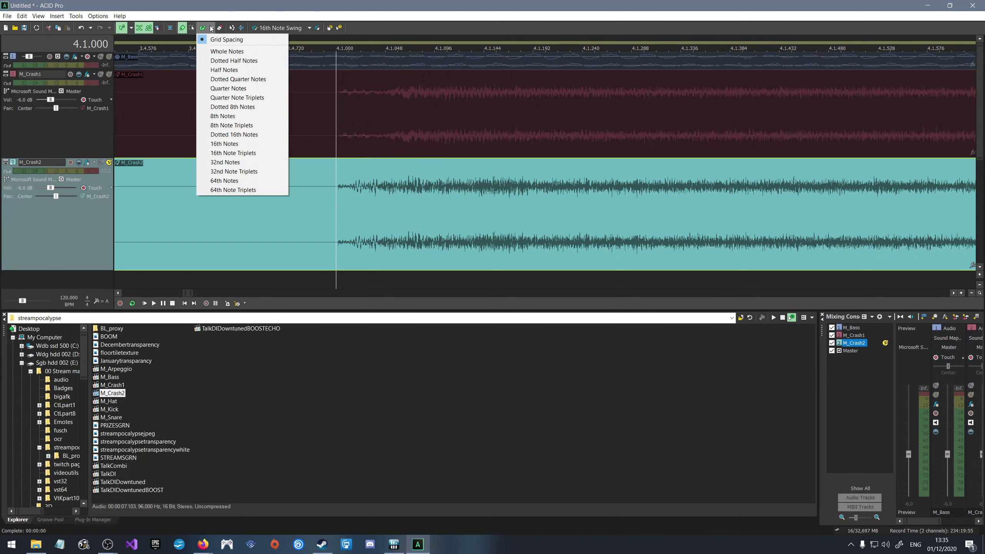
{"action": "left_click", "coordinate": [211, 28]}
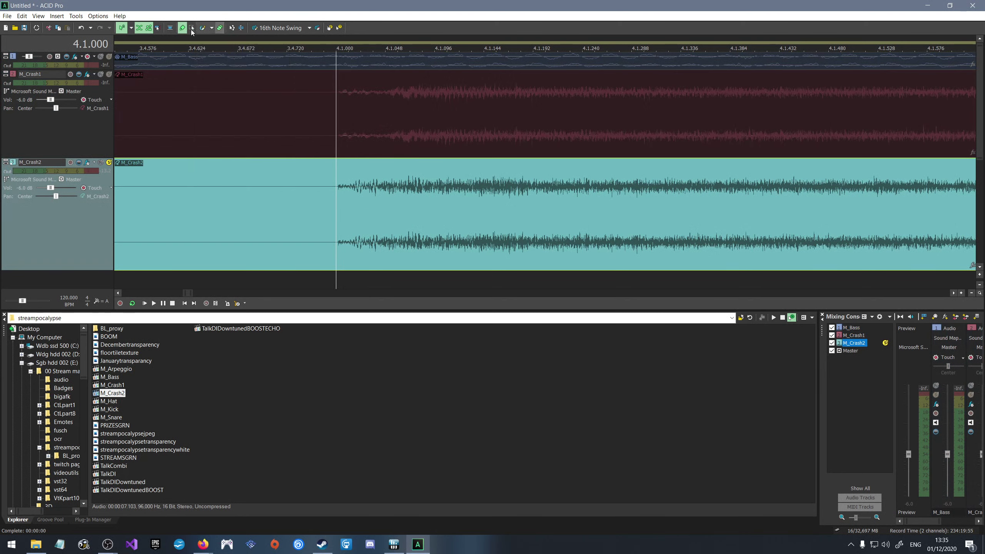
{"action": "left_click", "coordinate": [169, 28]}
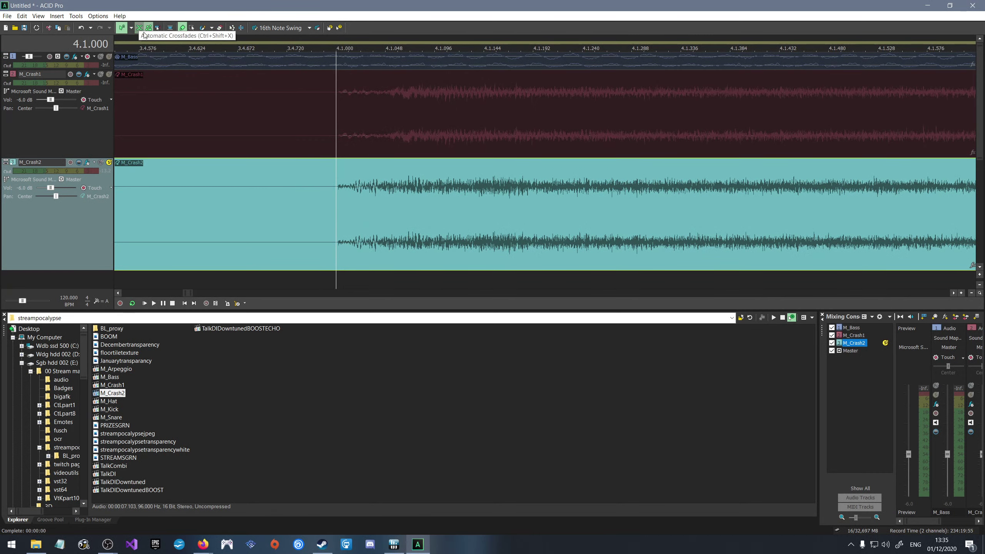
Shrink the M_Crash1 and M_Crash2 tracks back to a compact height.
{"action": "scroll", "coordinate": [333, 123], "scroll_direction": "down", "scroll_amount": 6}
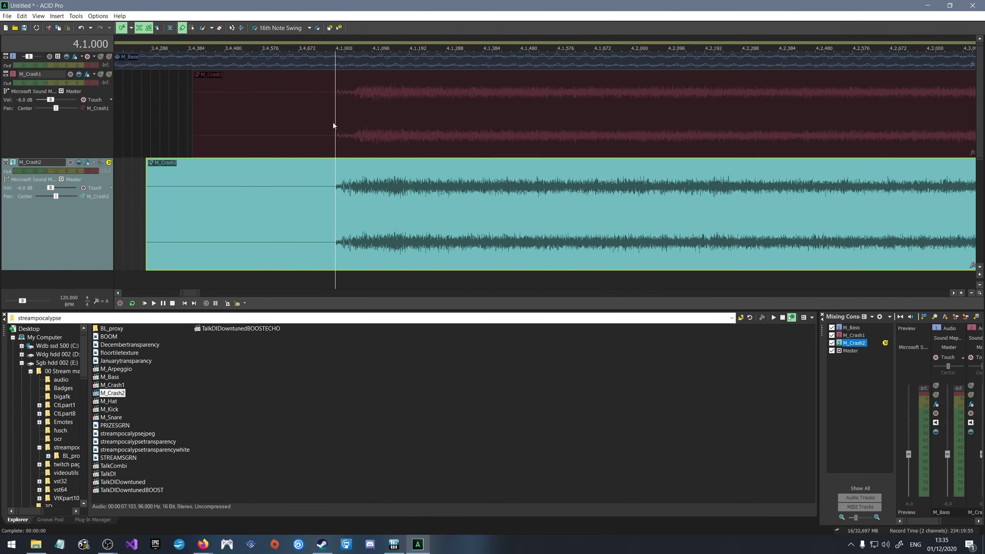
{"action": "scroll", "coordinate": [332, 125], "scroll_direction": "down", "scroll_amount": 4}
{"action": "scroll", "coordinate": [427, 101], "scroll_direction": "down", "scroll_amount": 3}
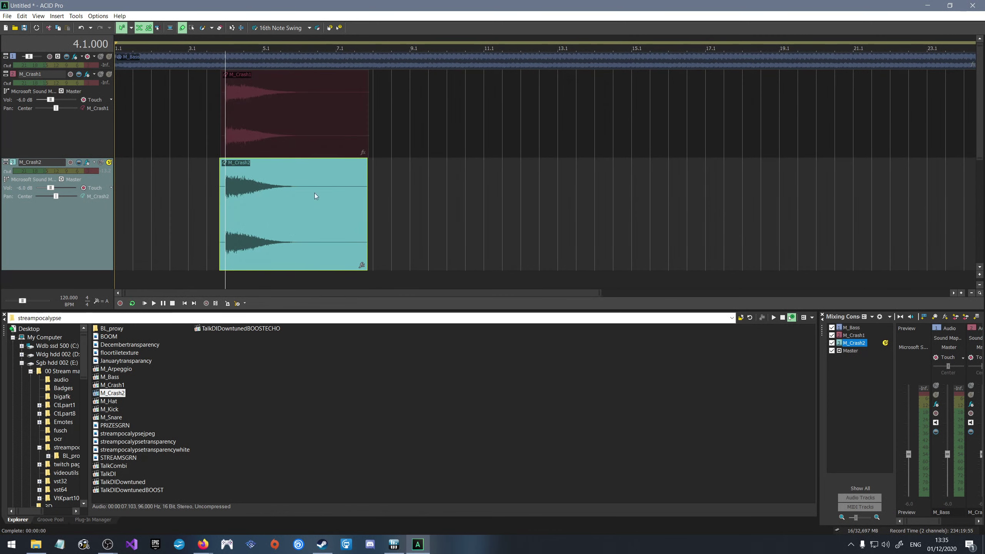
{"action": "left_click_drag", "start_coordinate": [56, 154], "coordinate": [71, 91]}
{"action": "left_click_drag", "start_coordinate": [68, 204], "coordinate": [69, 105]}
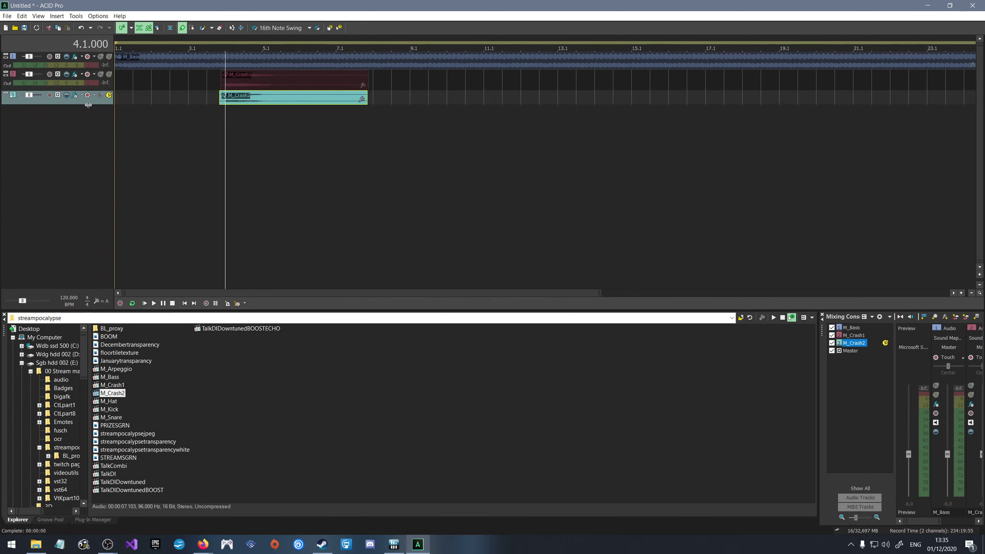
Unsolo M_Crash2 and play all tracks together from 3.1.000.
{"action": "left_click", "coordinate": [194, 83]}
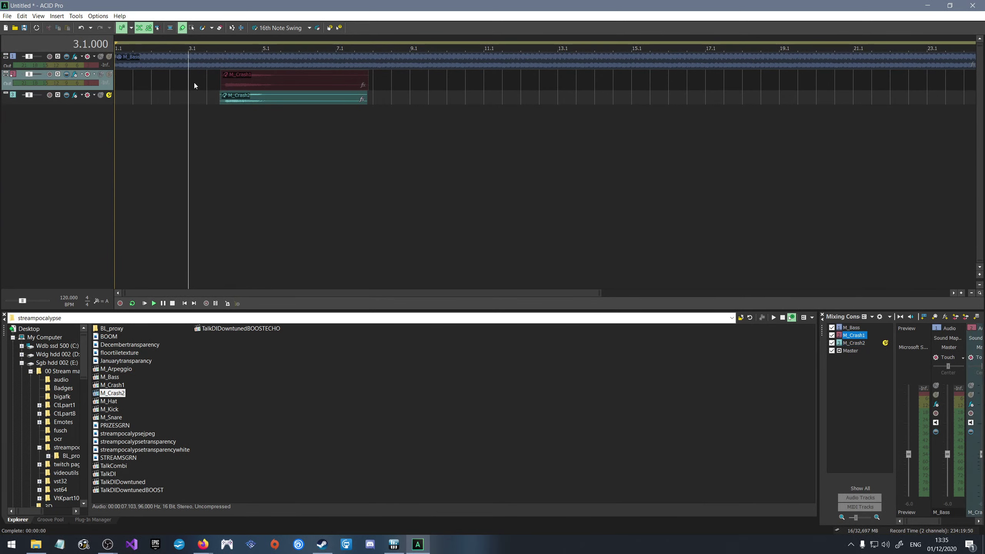
{"action": "key", "text": "space"}
{"action": "key", "text": "space"}
{"action": "left_click", "coordinate": [109, 95]}
{"action": "key", "text": "space"}
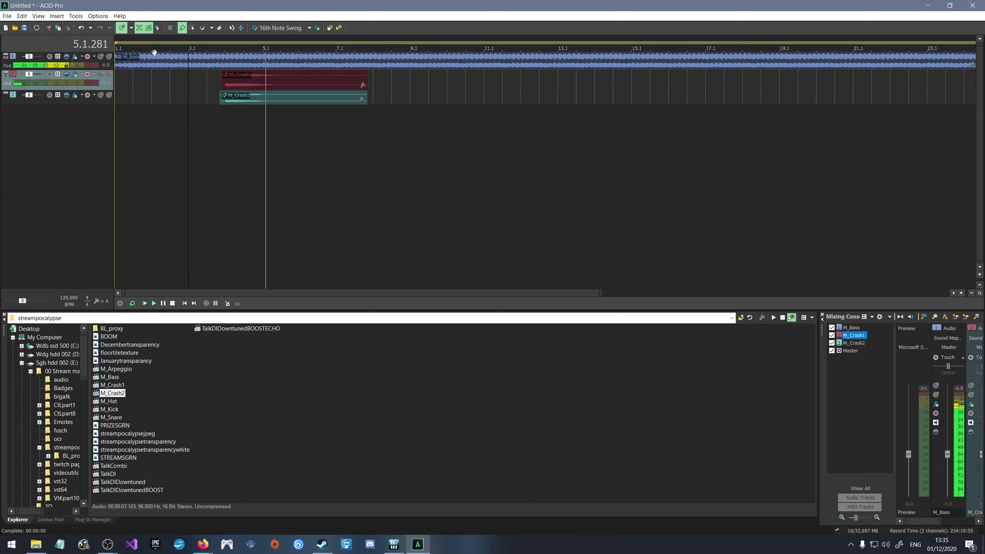
{"action": "key", "text": "space"}
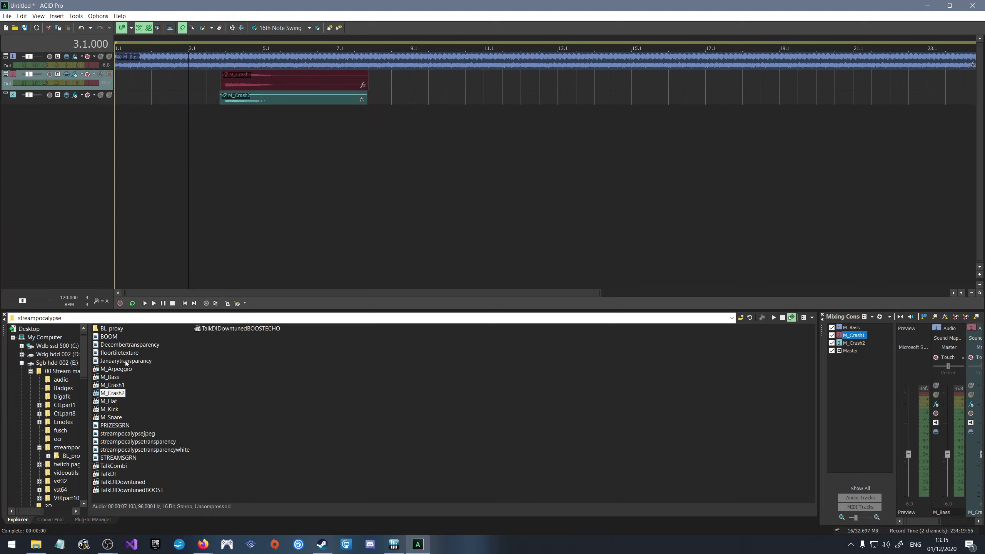
Add M_Hat to the project and move its event to start at about 4.1.000.
{"action": "right_click", "coordinate": [111, 405]}
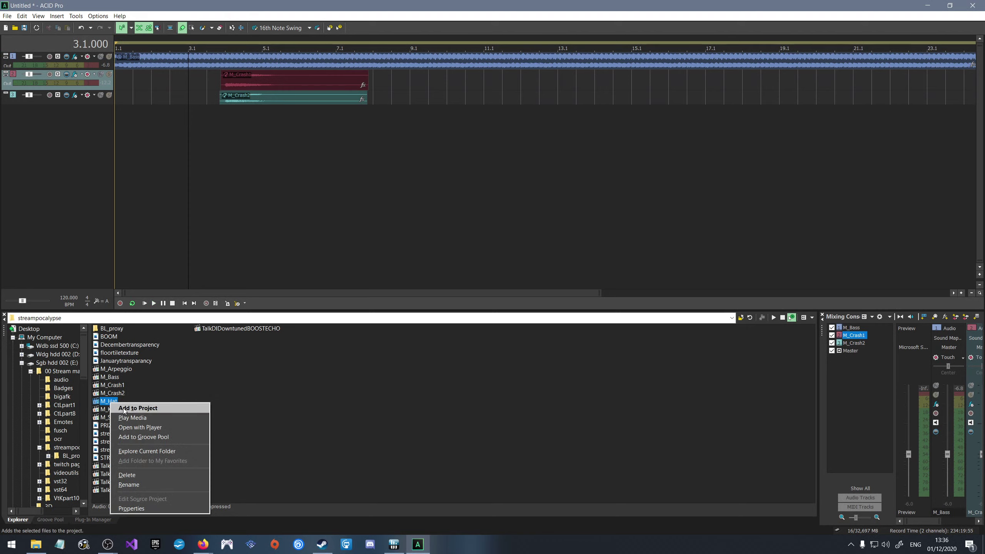
{"action": "left_click", "coordinate": [123, 409]}
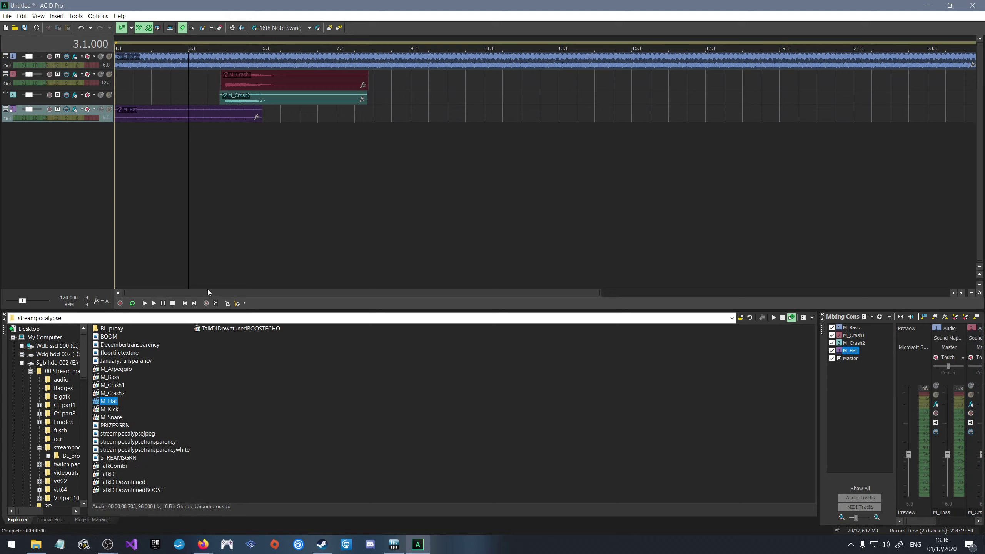
{"action": "left_click_drag", "start_coordinate": [194, 113], "coordinate": [299, 116]}
{"action": "scroll", "coordinate": [238, 123], "scroll_direction": "up", "scroll_amount": 10}
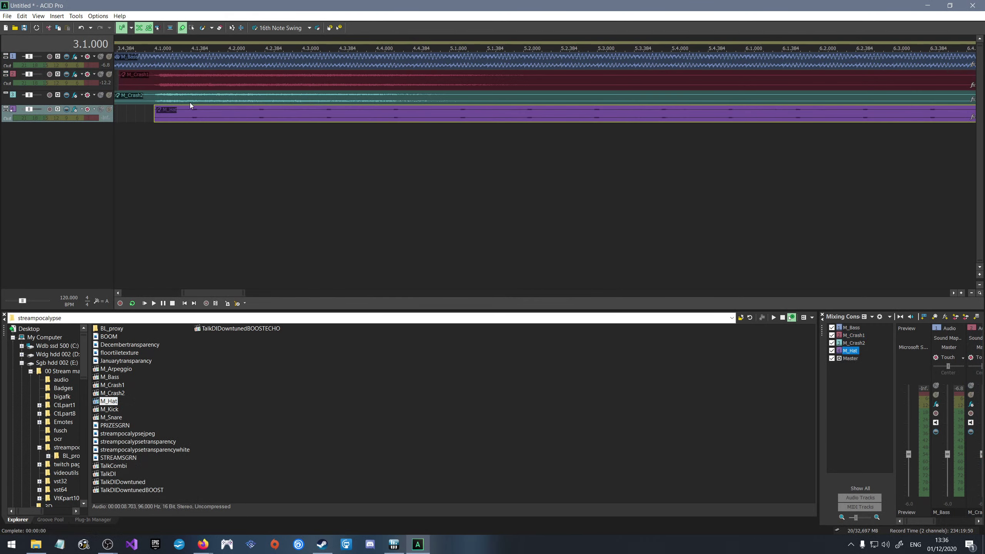
{"action": "left_click_drag", "start_coordinate": [198, 294], "coordinate": [180, 291]}
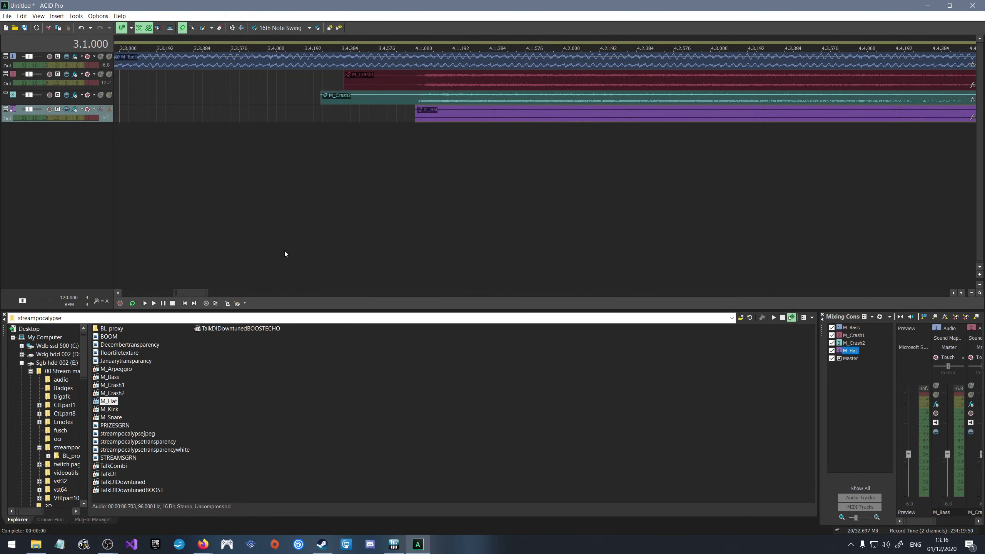
{"action": "right_click", "coordinate": [474, 112]}
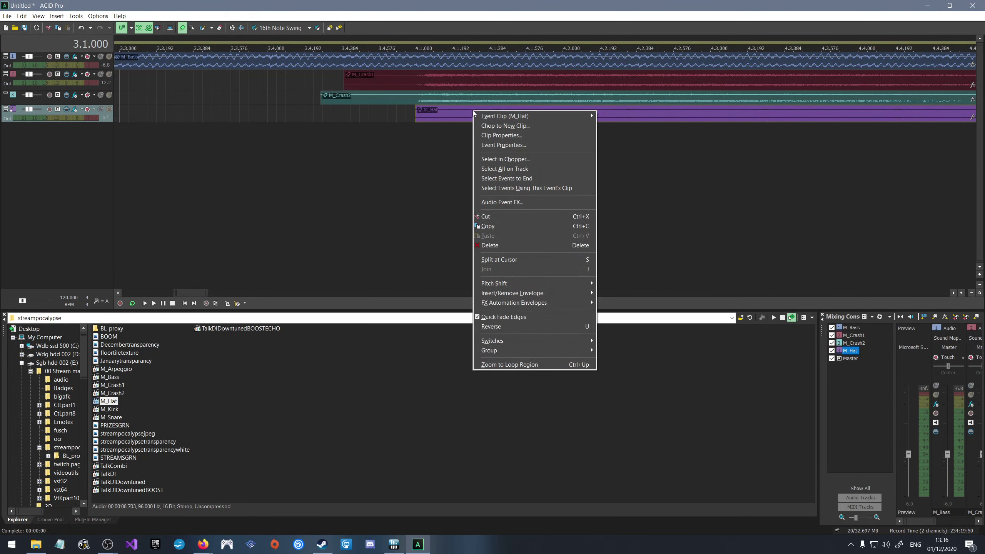
{"action": "left_click", "coordinate": [506, 126]}
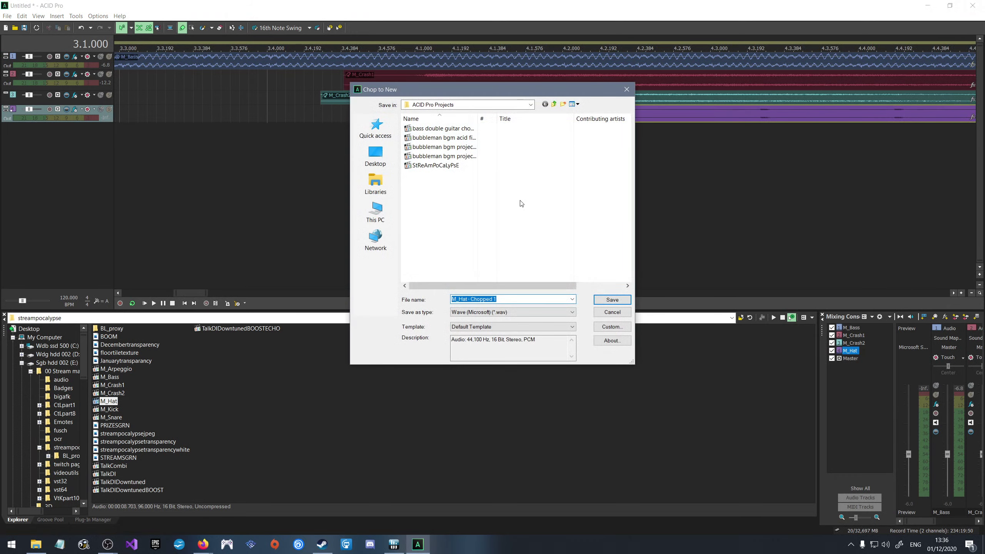
{"action": "left_click", "coordinate": [609, 313]}
{"action": "right_click", "coordinate": [485, 117]}
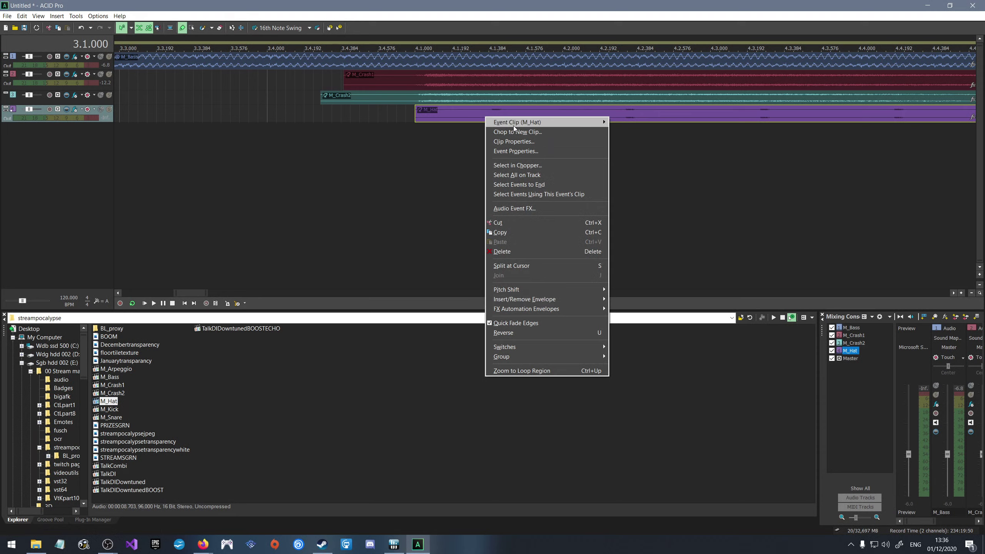
{"action": "left_click", "coordinate": [520, 265]}
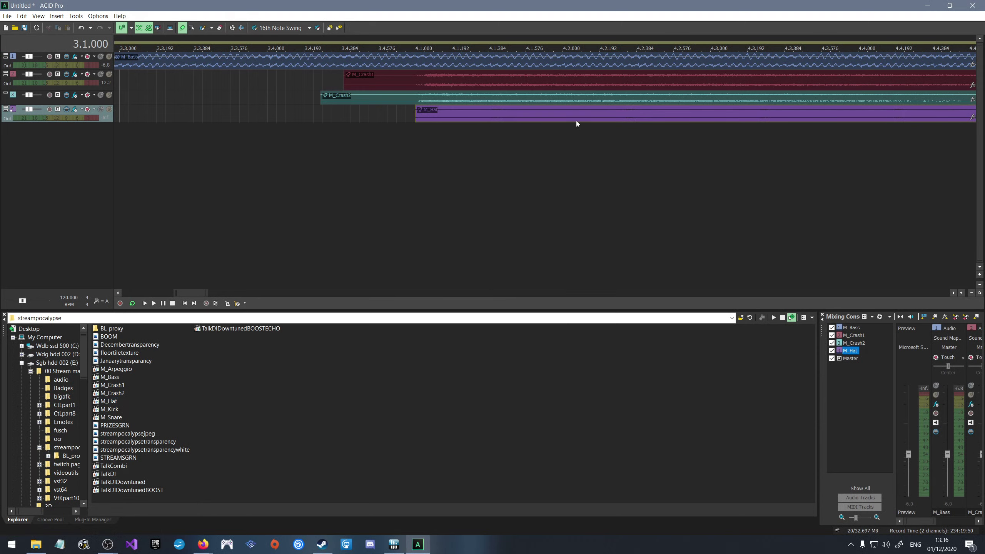
Shift the M_Hat event later so its first hit falls at about 4.2.000.
{"action": "mouse_move", "coordinate": [577, 118]}
{"action": "left_mouse_down"}
{"action": "mouse_move", "coordinate": [501, 120]}
{"action": "mouse_move", "coordinate": [562, 125]}
{"action": "mouse_move", "coordinate": [565, 115]}
{"action": "left_mouse_up"}
{"action": "left_click", "coordinate": [572, 59]}
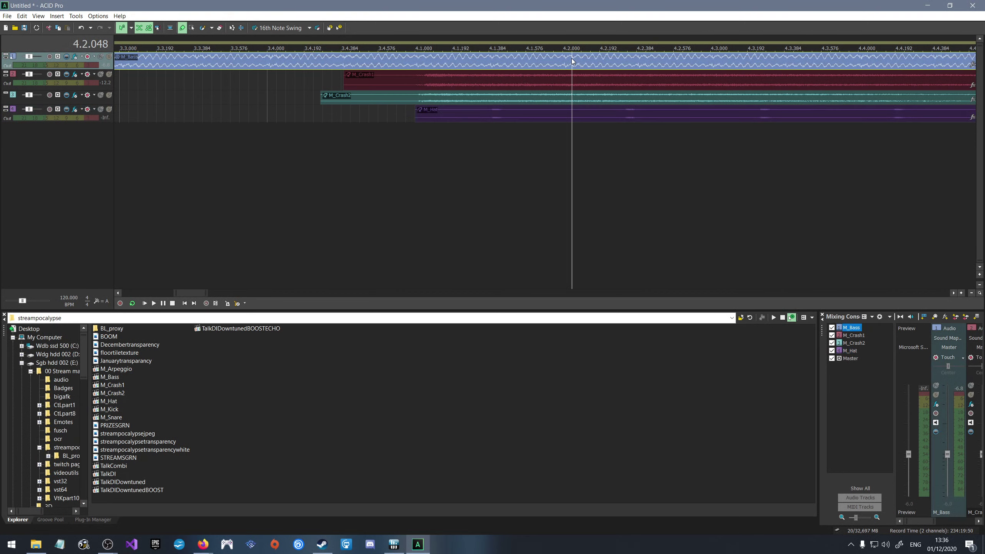
{"action": "left_click_drag", "start_coordinate": [590, 114], "coordinate": [666, 117]}
{"action": "scroll", "coordinate": [608, 117], "scroll_direction": "up", "scroll_amount": 5}
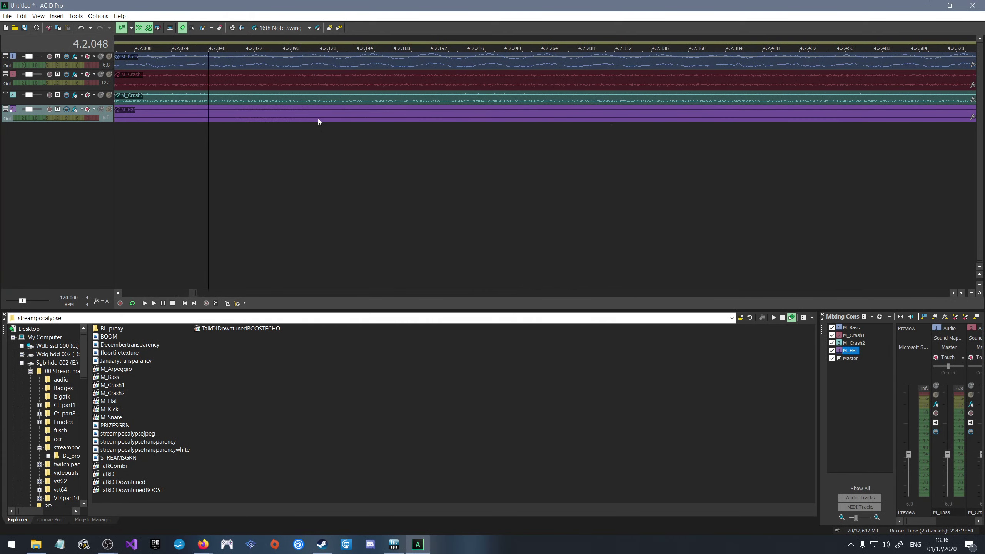
{"action": "scroll", "coordinate": [291, 121], "scroll_direction": "down", "scroll_amount": 6}
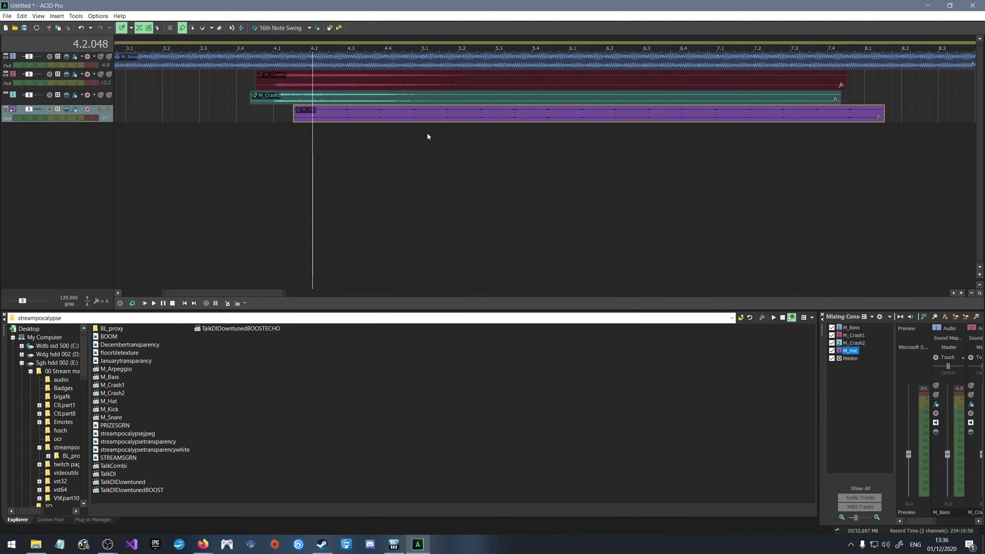
{"action": "right_click", "coordinate": [455, 112]}
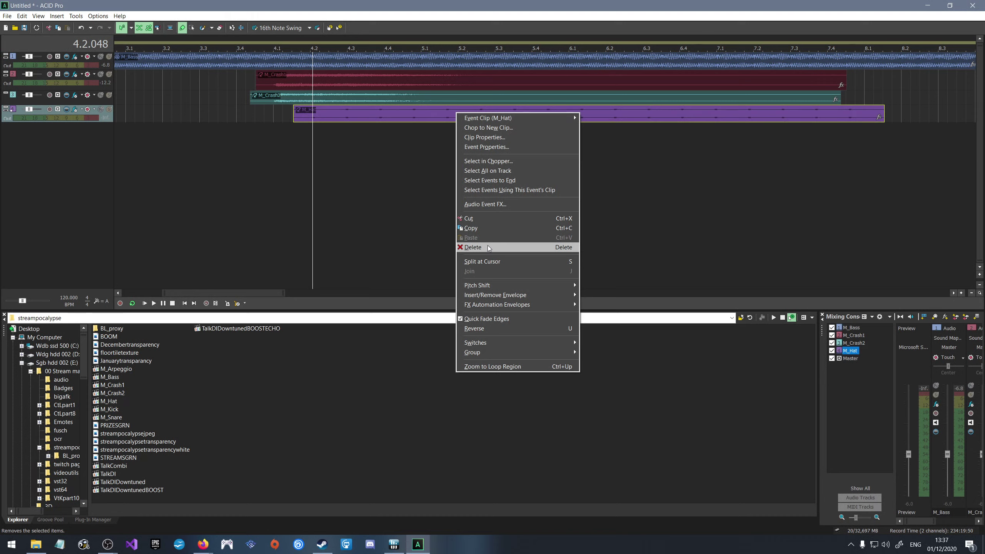
{"action": "left_click", "coordinate": [375, 183]}
Play the arrangement from 4.2.000 and delete the M_Hat event from its track.
{"action": "left_click", "coordinate": [308, 138]}
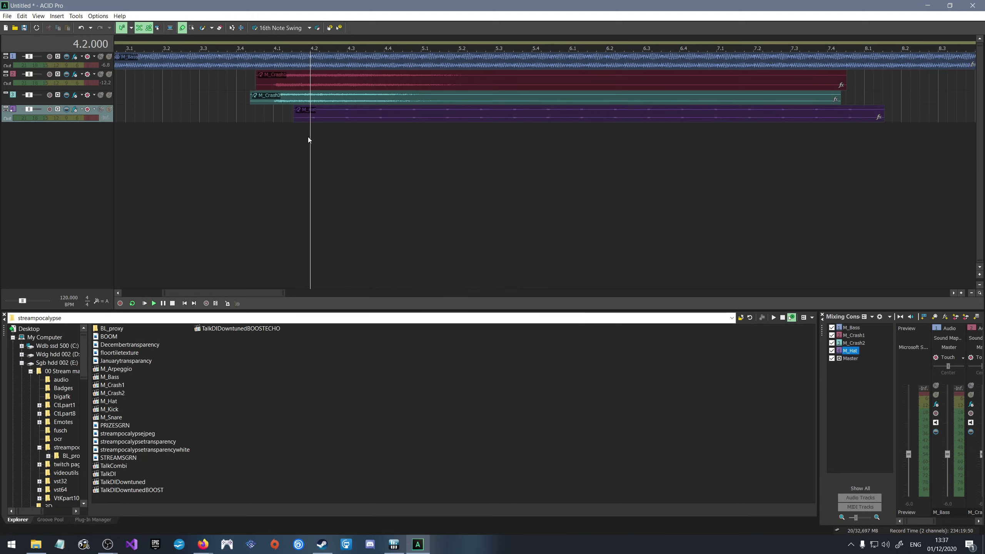
{"action": "key", "text": "space"}
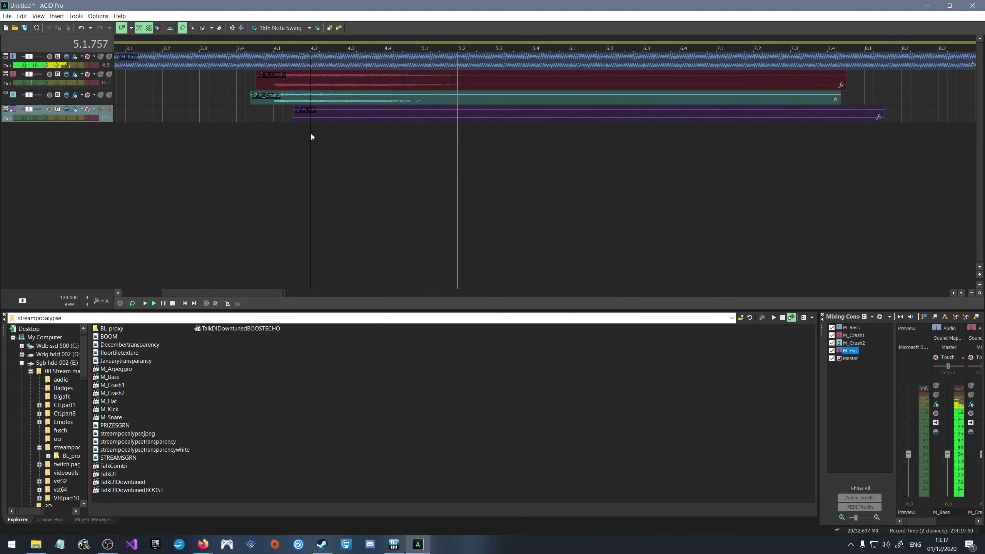
{"action": "key", "text": "space"}
{"action": "left_click", "coordinate": [450, 118]}
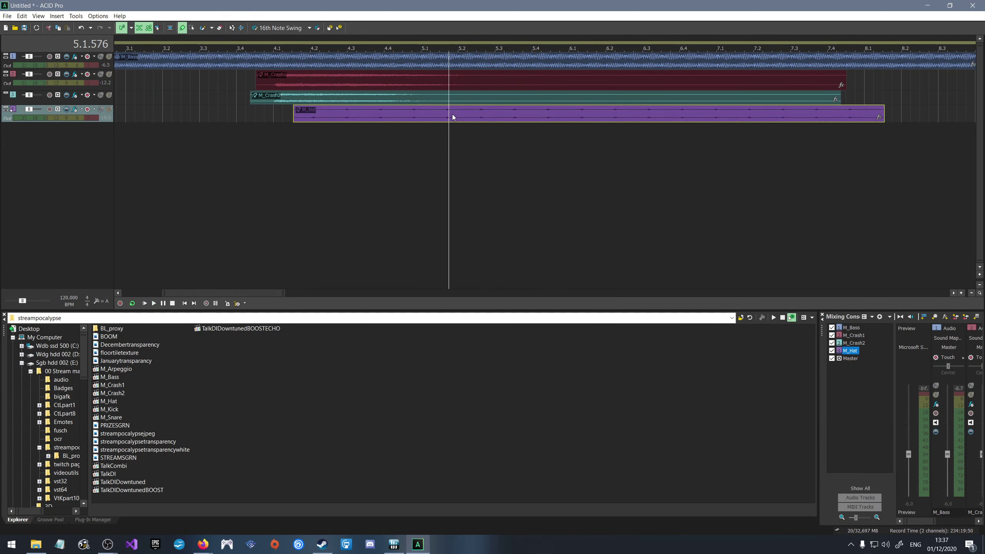
{"action": "key", "text": "Delete"}
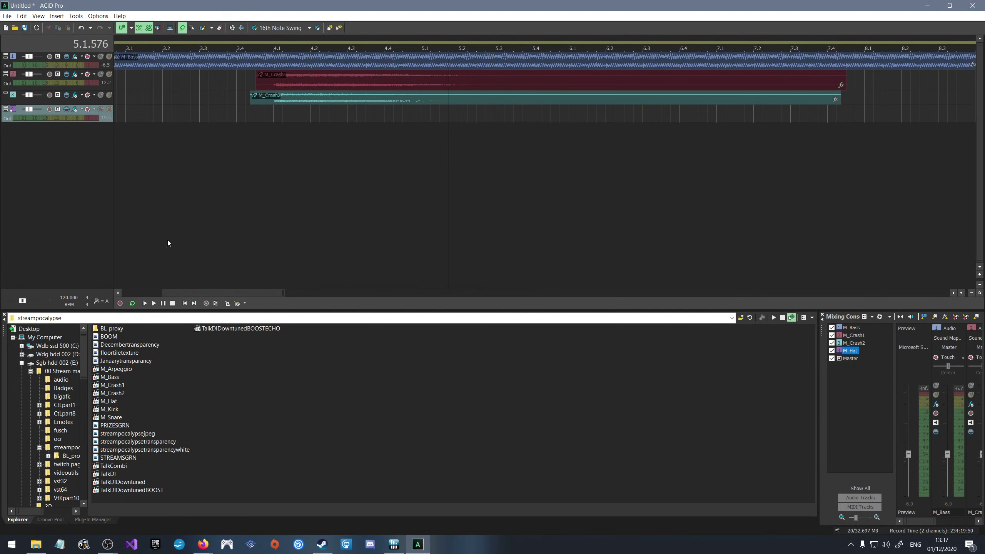
Insert a new MIDI track below the M_Hat track.
{"action": "right_click", "coordinate": [73, 166]}
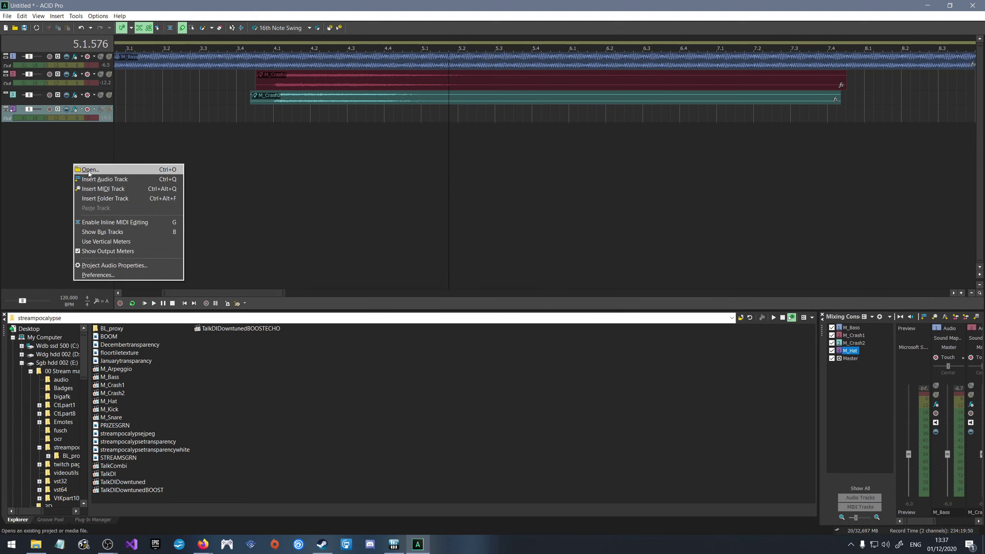
{"action": "left_click", "coordinate": [108, 189]}
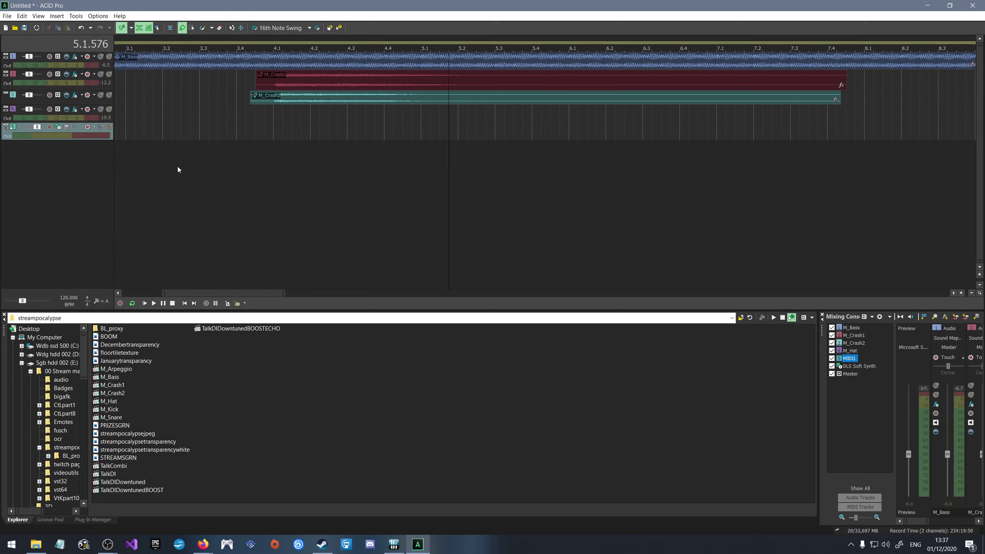
{"action": "scroll", "coordinate": [284, 132], "scroll_direction": "up", "scroll_amount": 2}
{"action": "scroll", "coordinate": [283, 133], "scroll_direction": "up", "scroll_amount": 3}
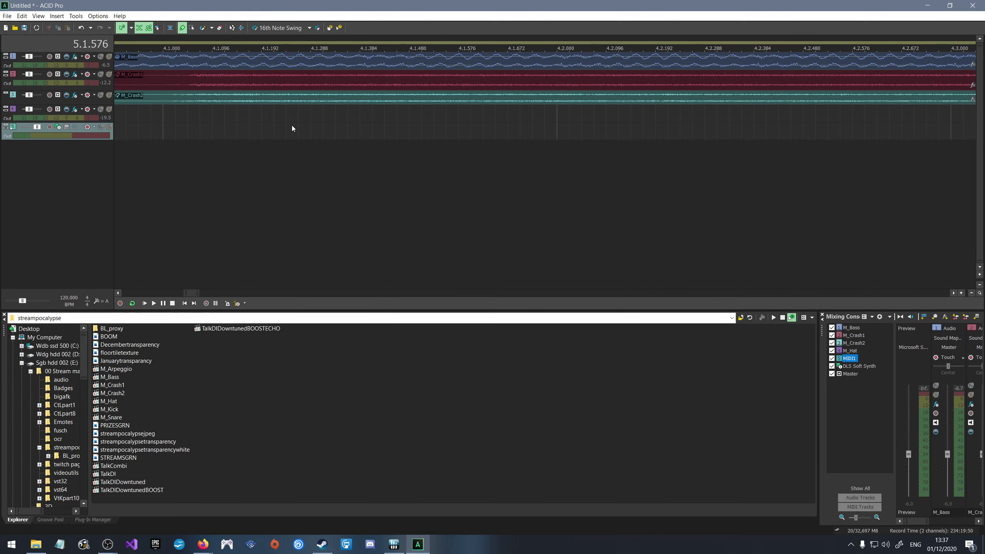
Select the MIDI track, place its cursor at 4.2.000 and activate the Paint tool.
{"action": "scroll", "coordinate": [292, 126], "scroll_direction": "down", "scroll_amount": 10}
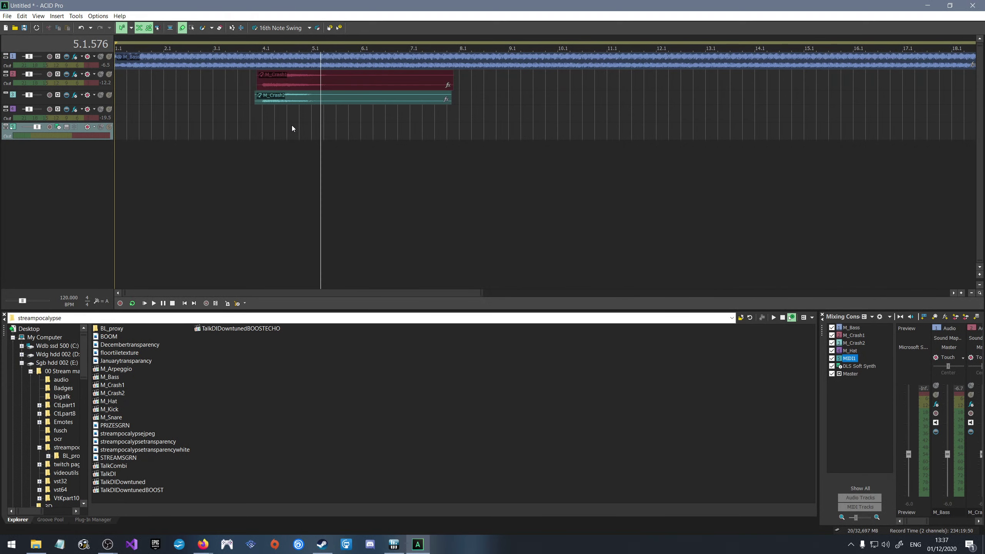
{"action": "scroll", "coordinate": [292, 125], "scroll_direction": "up", "scroll_amount": 5}
{"action": "scroll", "coordinate": [291, 124], "scroll_direction": "up", "scroll_amount": 3}
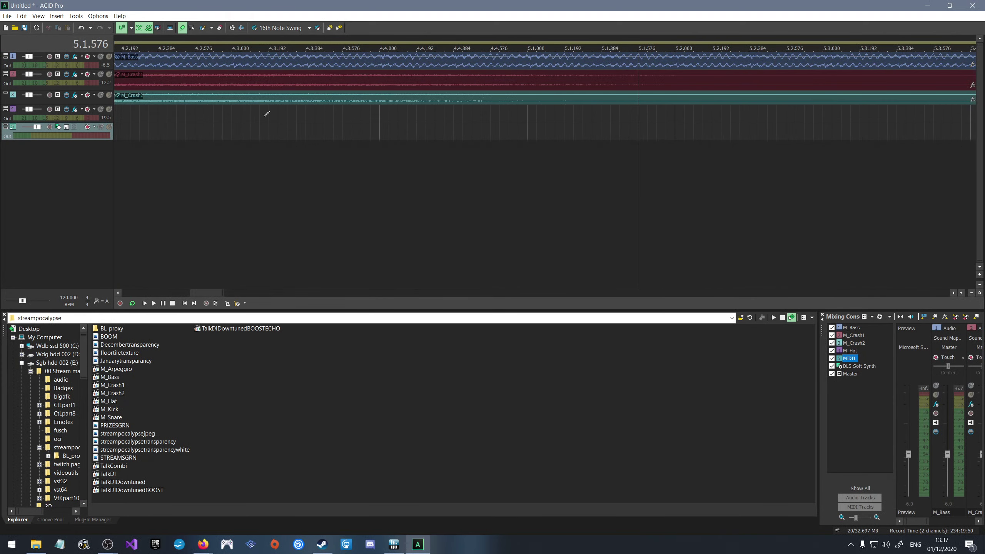
{"action": "scroll", "coordinate": [277, 175], "scroll_direction": "left", "scroll_amount": 3}
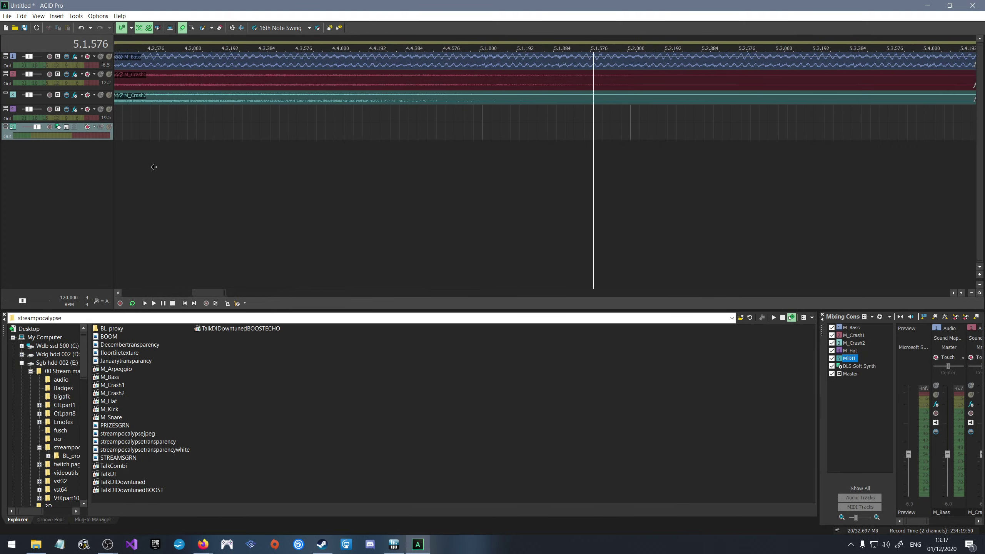
{"action": "scroll", "coordinate": [152, 167], "scroll_direction": "left", "scroll_amount": 6}
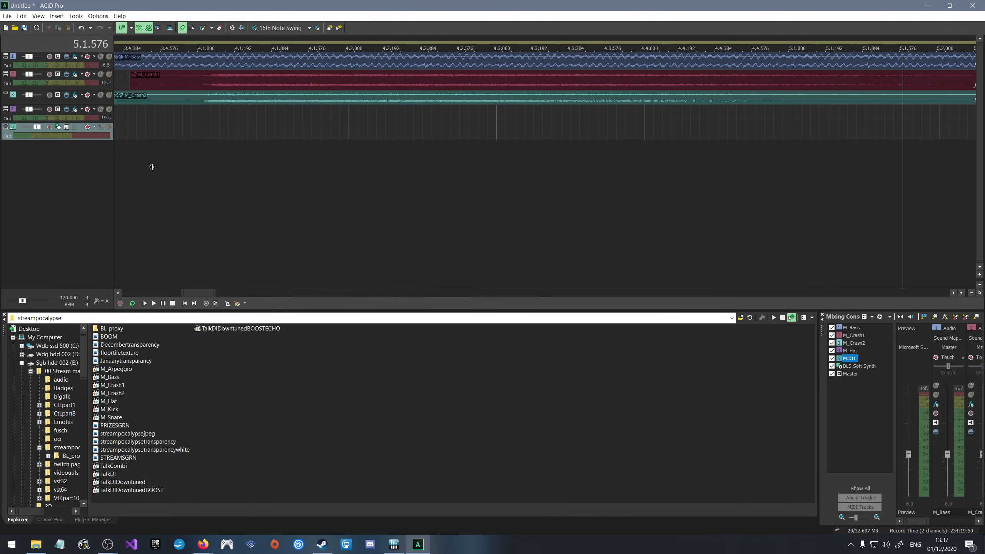
{"action": "scroll", "coordinate": [285, 143], "scroll_direction": "down", "scroll_amount": 2}
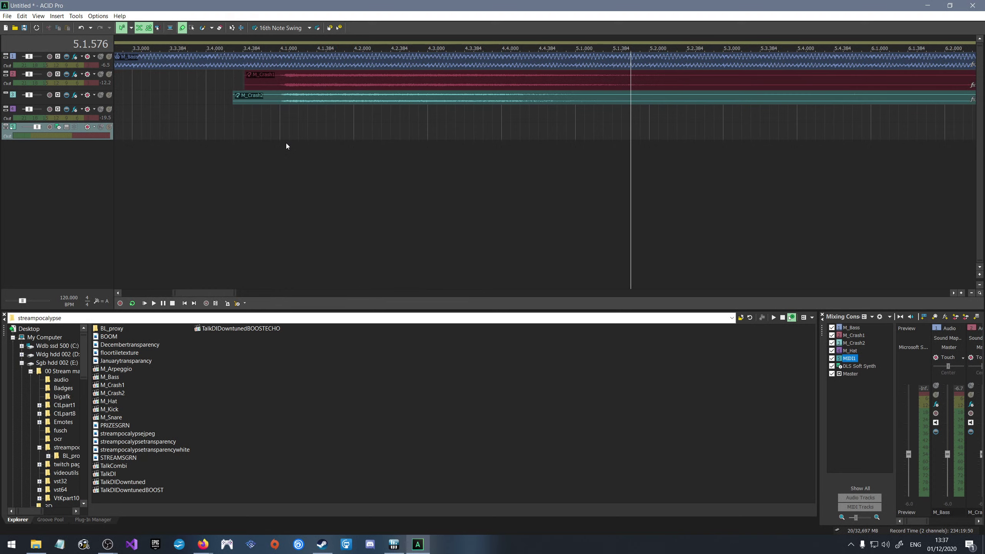
{"action": "left_click", "coordinate": [304, 112]}
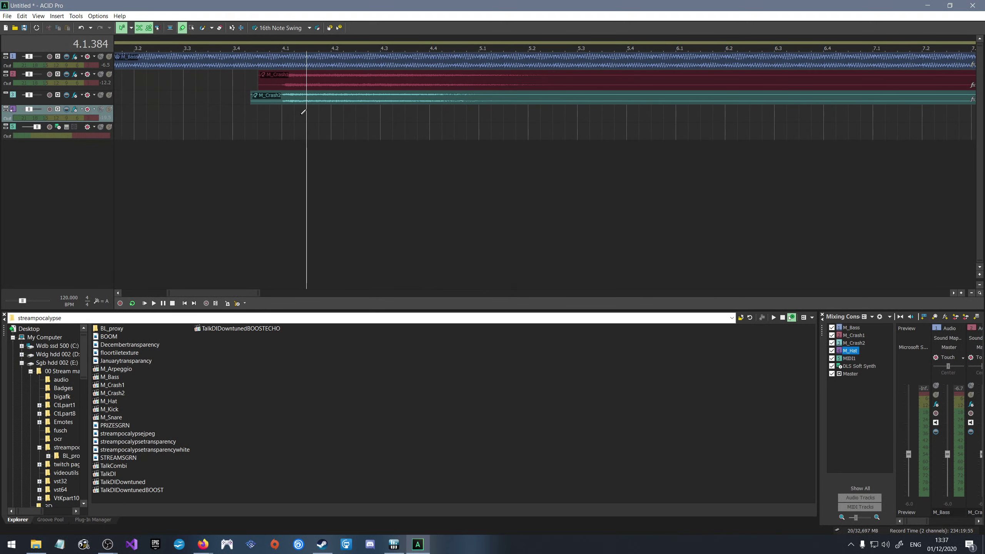
{"action": "left_click", "coordinate": [89, 130]}
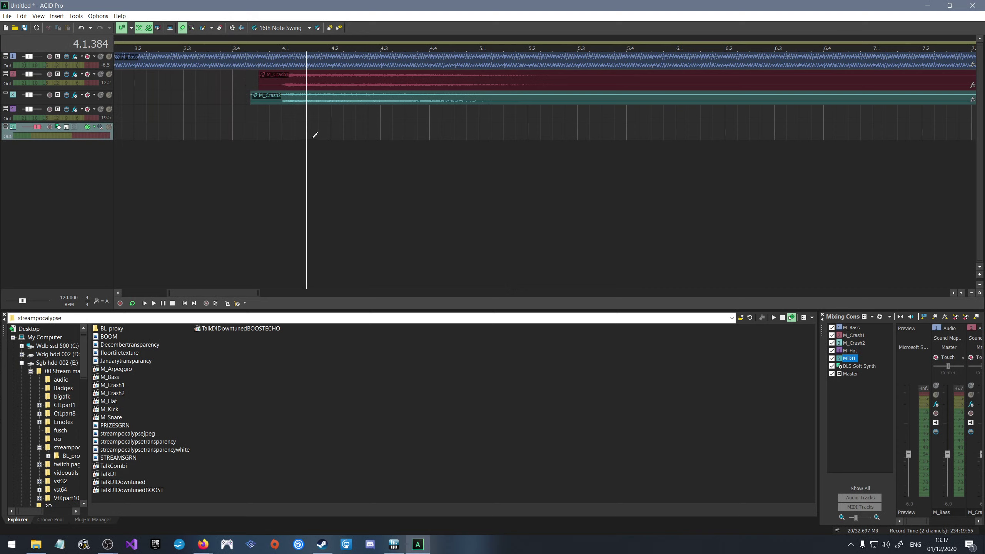
{"action": "left_click", "coordinate": [300, 128]}
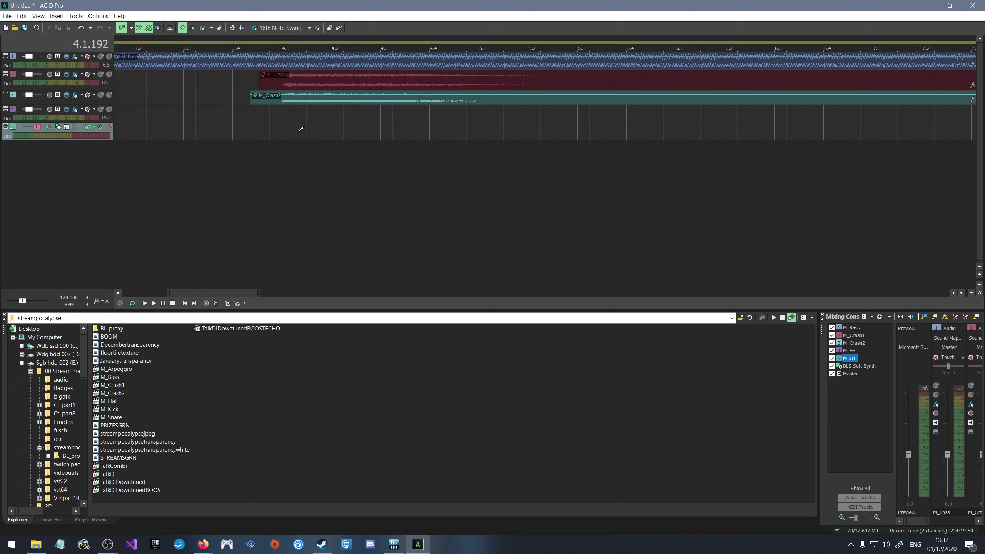
{"action": "left_click", "coordinate": [308, 128]}
{"action": "left_click", "coordinate": [319, 127]}
{"action": "left_click", "coordinate": [330, 127]}
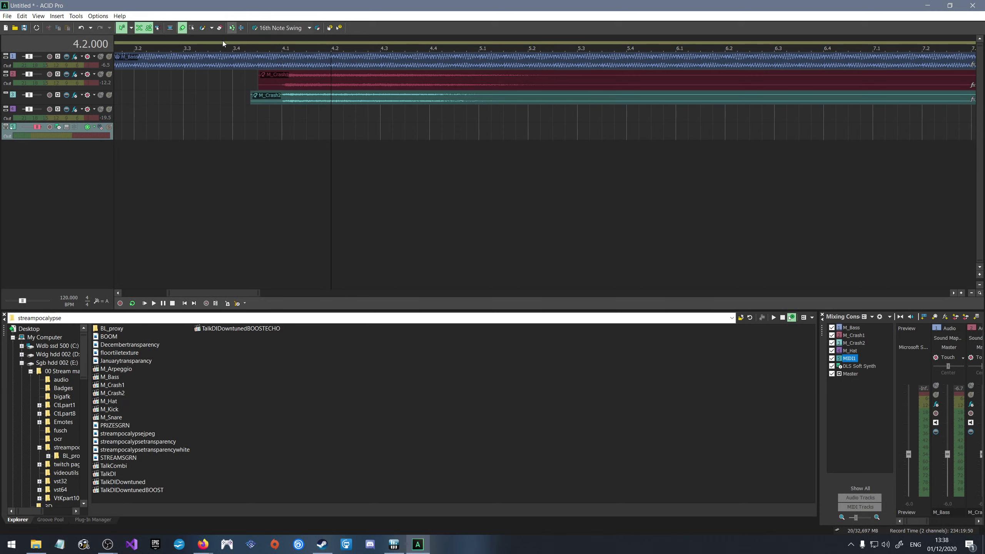
{"action": "left_click", "coordinate": [202, 28]}
Try to paint a run of MIDI events from about 4.1.192 to 5.2 on the MIDI track, and undo it.
{"action": "left_click_drag", "start_coordinate": [308, 130], "coordinate": [542, 128]}
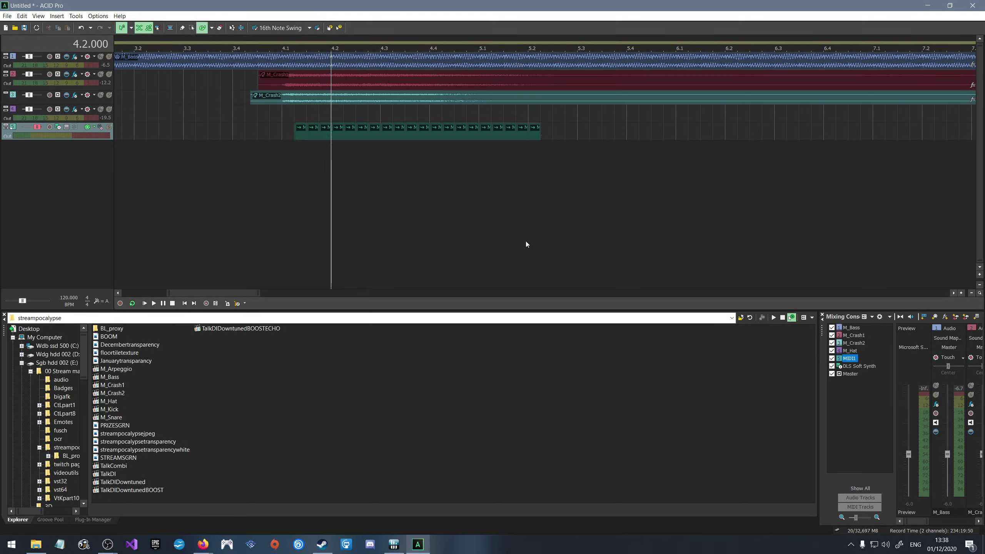
{"action": "key", "text": "ctrl+z"}
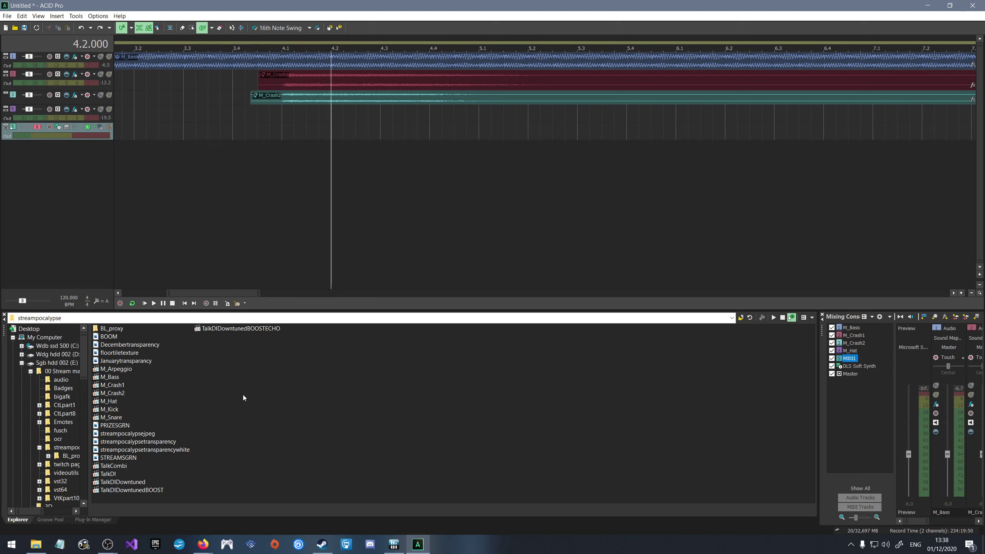
Examine the file properties of M_Hat, including its stream format and ACID information.
{"action": "left_click", "coordinate": [143, 401]}
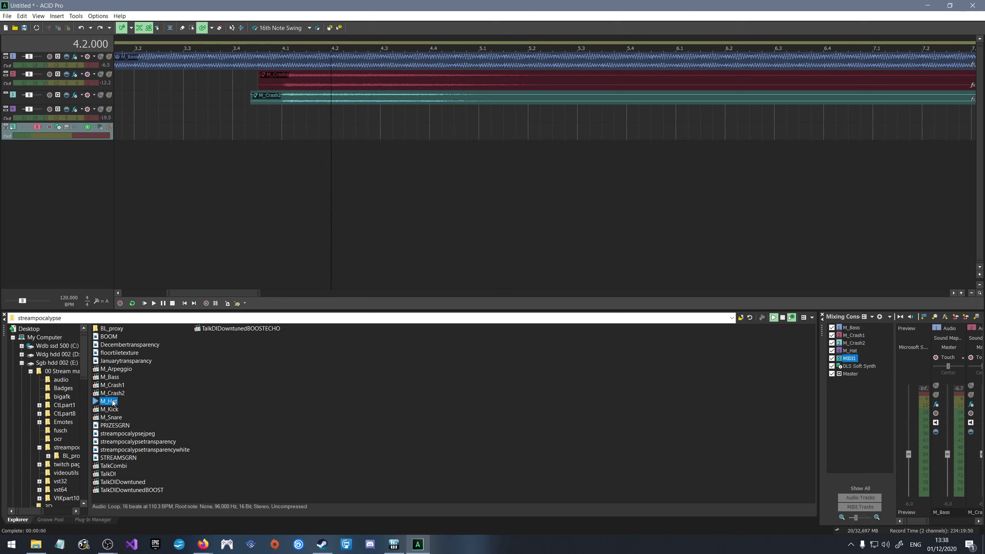
{"action": "right_click", "coordinate": [115, 402]}
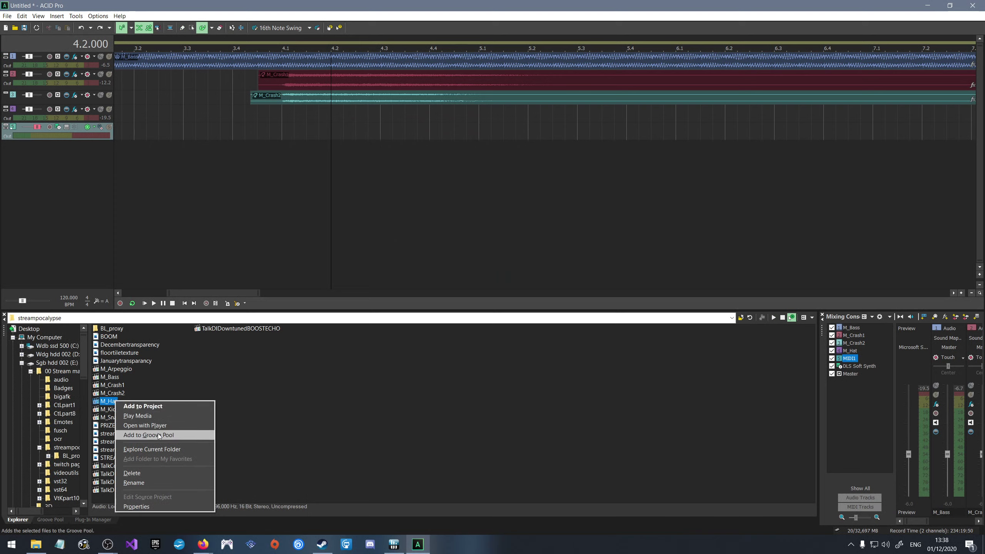
{"action": "left_click", "coordinate": [144, 508]}
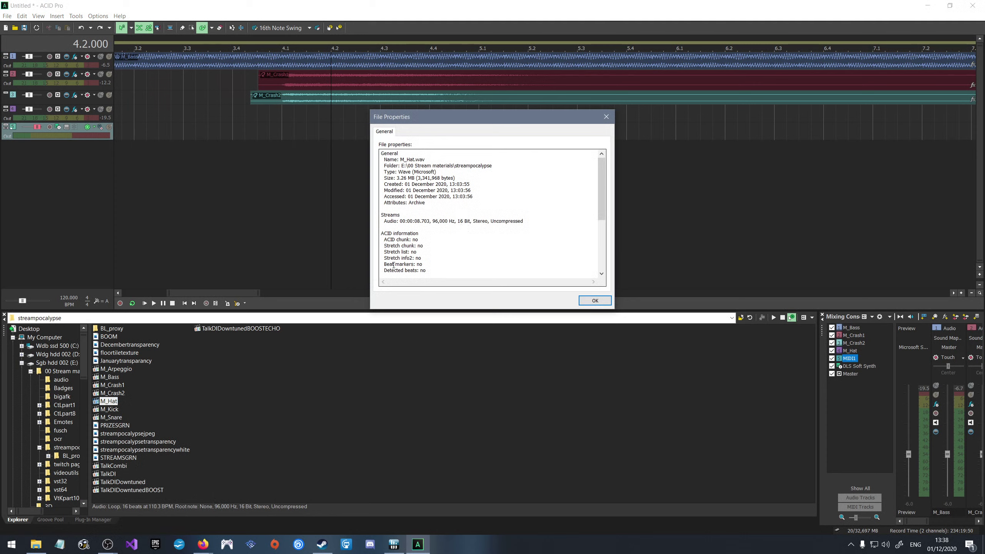
{"action": "scroll", "coordinate": [400, 265], "scroll_direction": "down", "scroll_amount": 5}
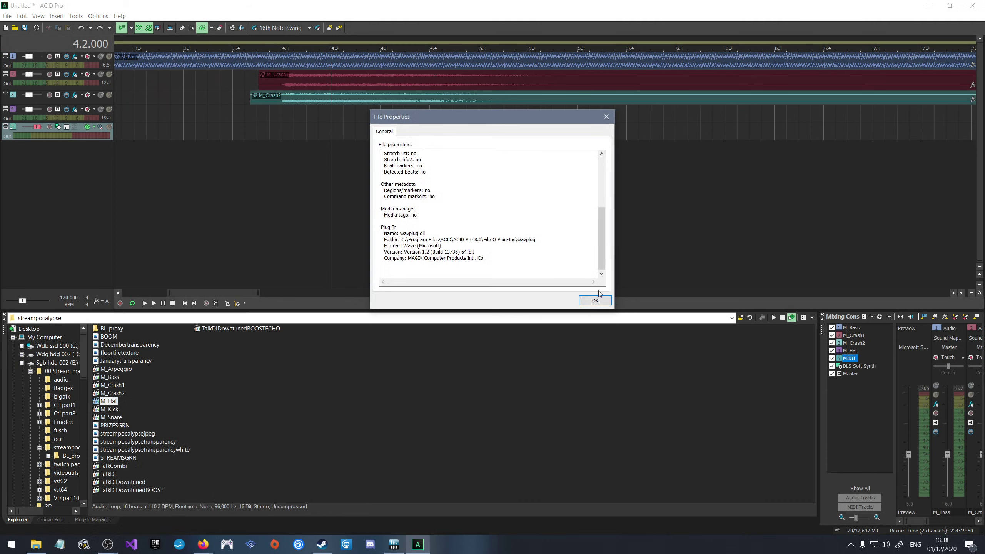
{"action": "left_click", "coordinate": [593, 301]}
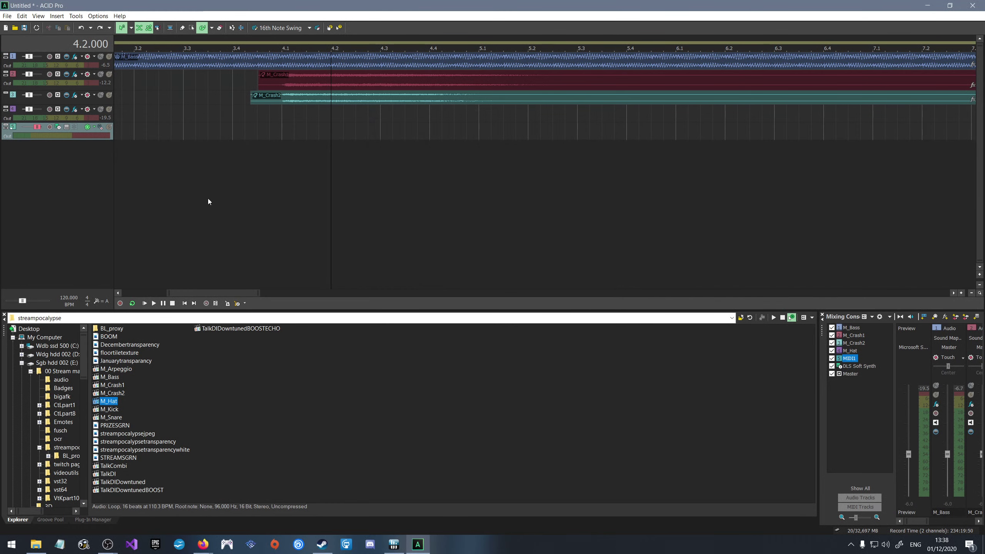
Delete the empty M_Hat track from the project.
{"action": "left_click", "coordinate": [44, 109]}
{"action": "left_click", "coordinate": [5, 117]}
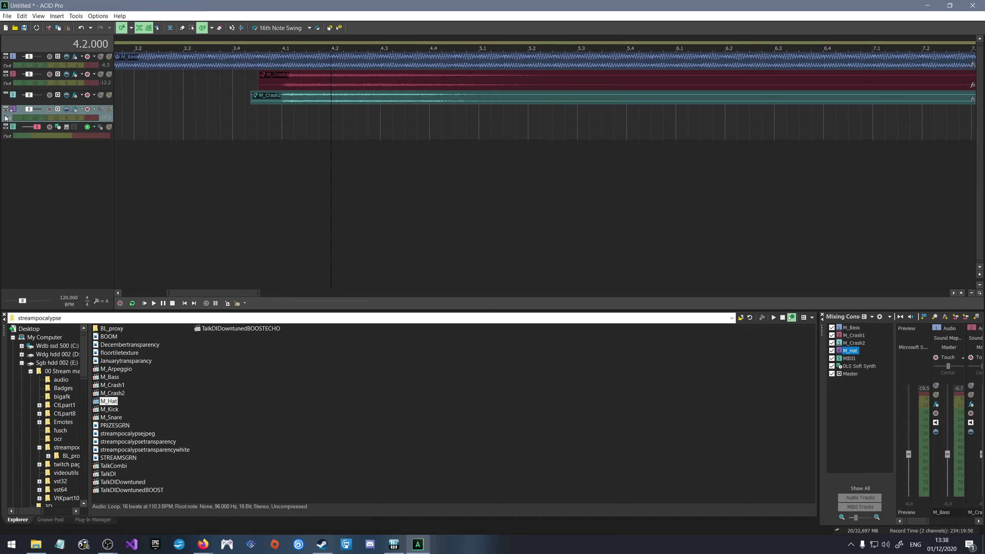
{"action": "key", "text": "Delete"}
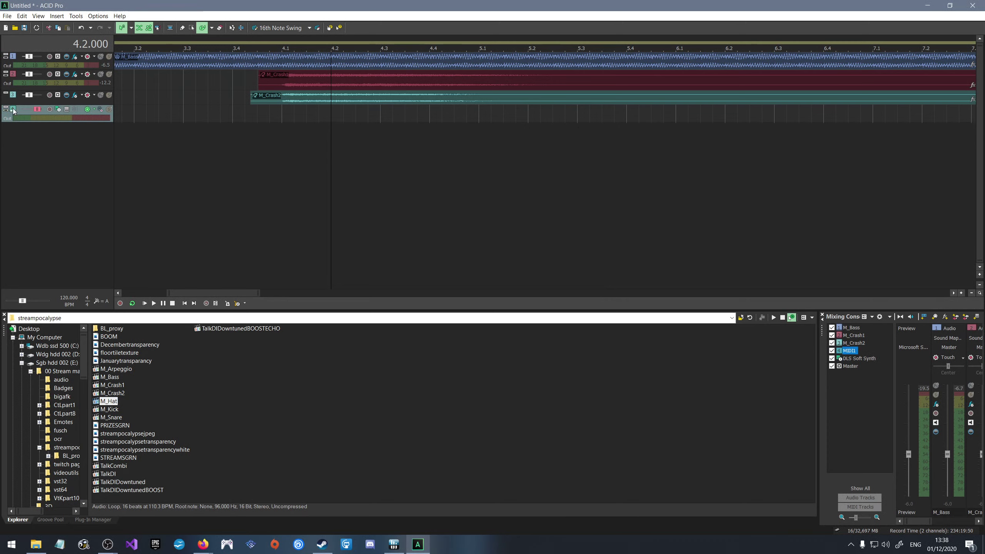
Turn on inline MIDI editing and enlarge the MIDI track to show its piano roll from about C2 to C5.
{"action": "mouse_move", "coordinate": [110, 121]}
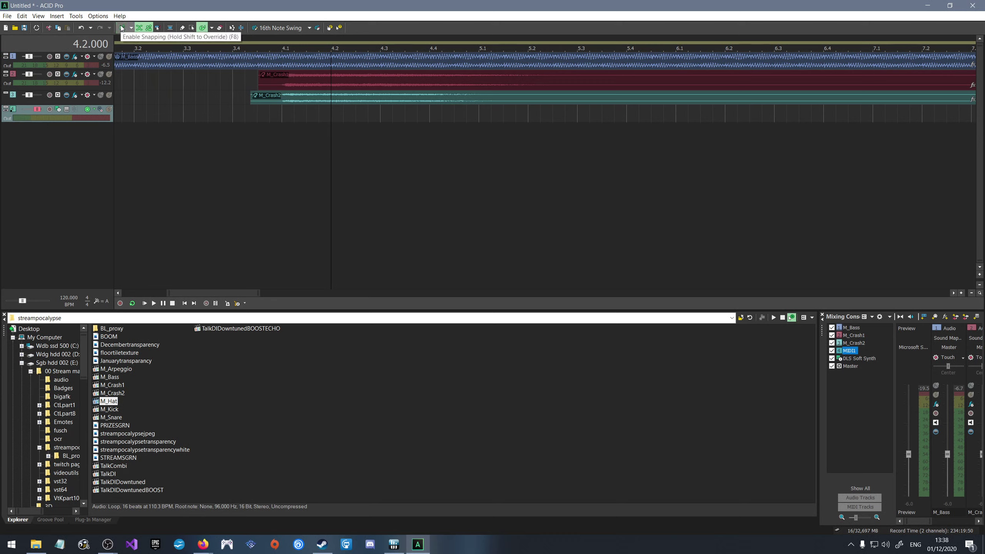
{"action": "left_click", "coordinate": [122, 28]}
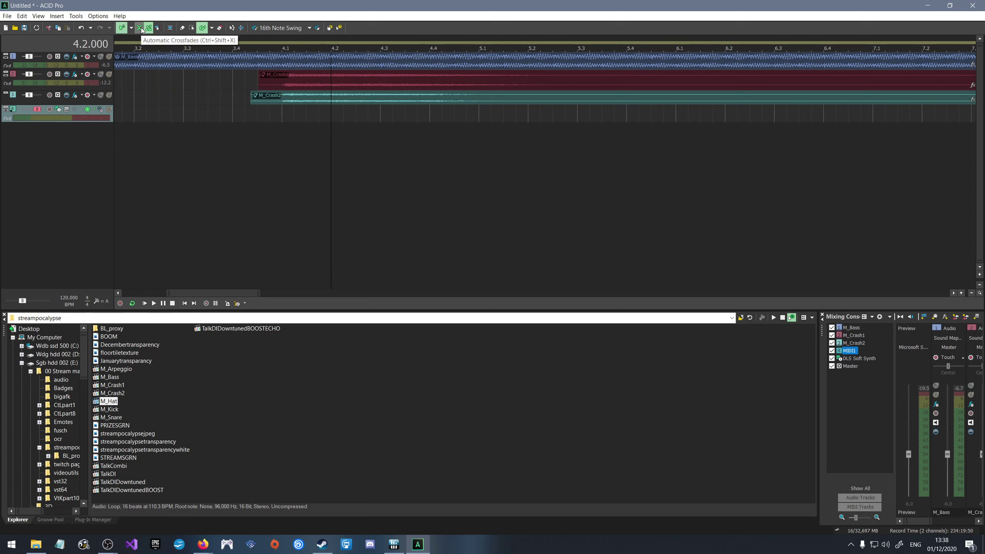
{"action": "left_click", "coordinate": [140, 29]}
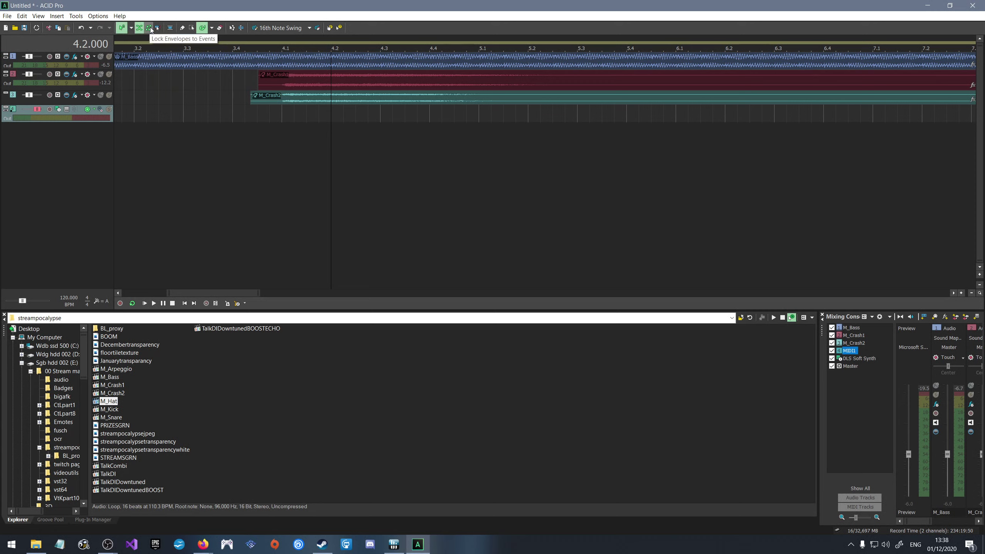
{"action": "left_click", "coordinate": [149, 28]}
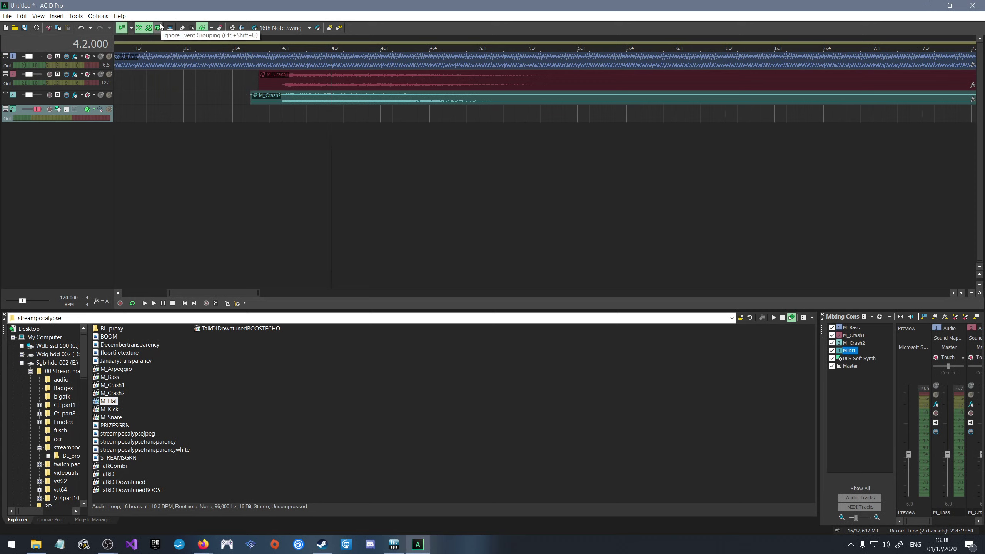
{"action": "left_click", "coordinate": [170, 28]}
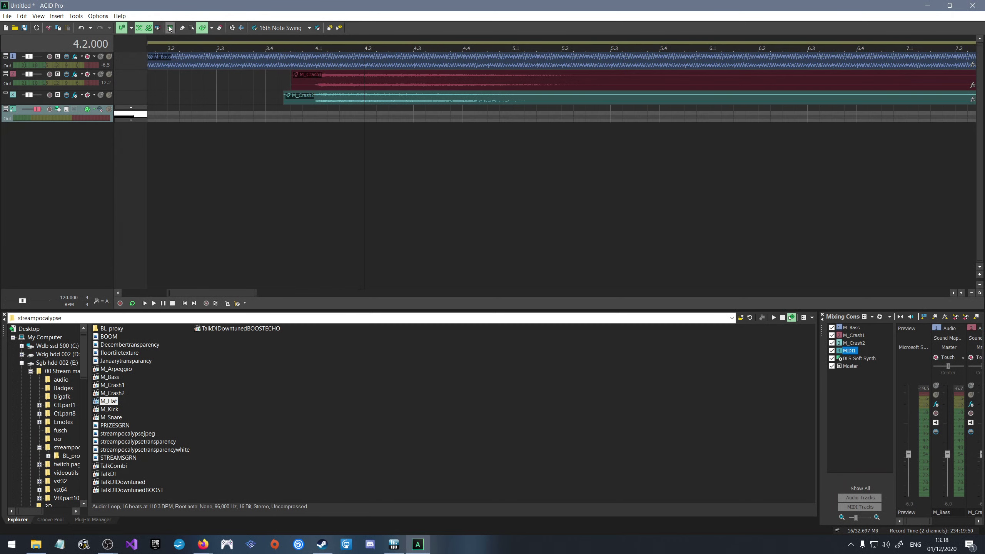
{"action": "left_click", "coordinate": [134, 120]}
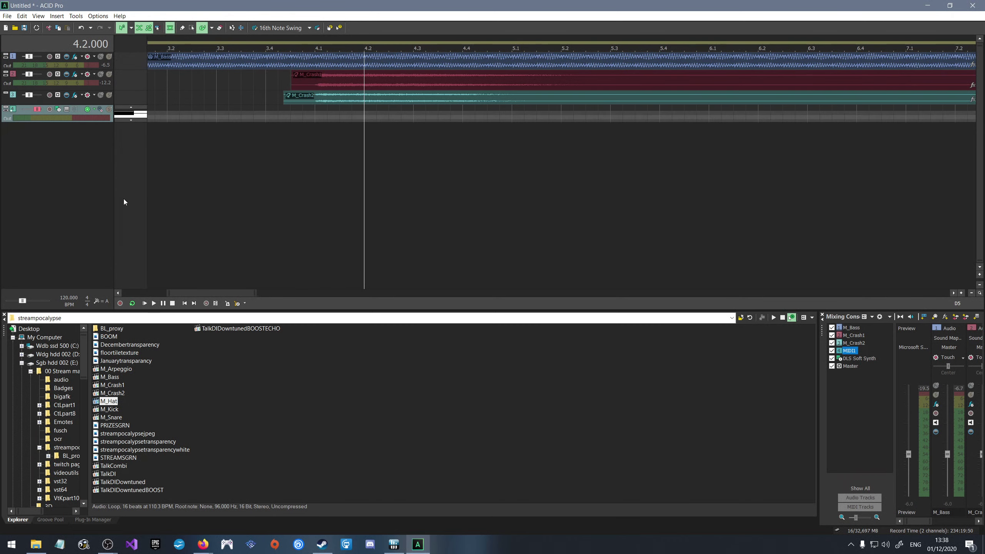
{"action": "left_click", "coordinate": [129, 119]}
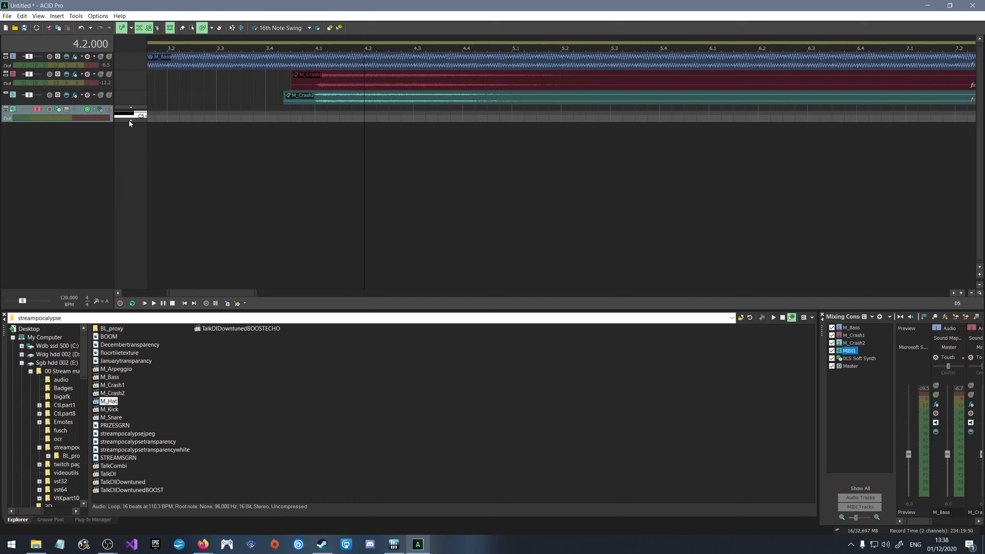
{"action": "left_click", "coordinate": [130, 120]}
{"action": "left_click_drag", "start_coordinate": [117, 120], "coordinate": [117, 281]}
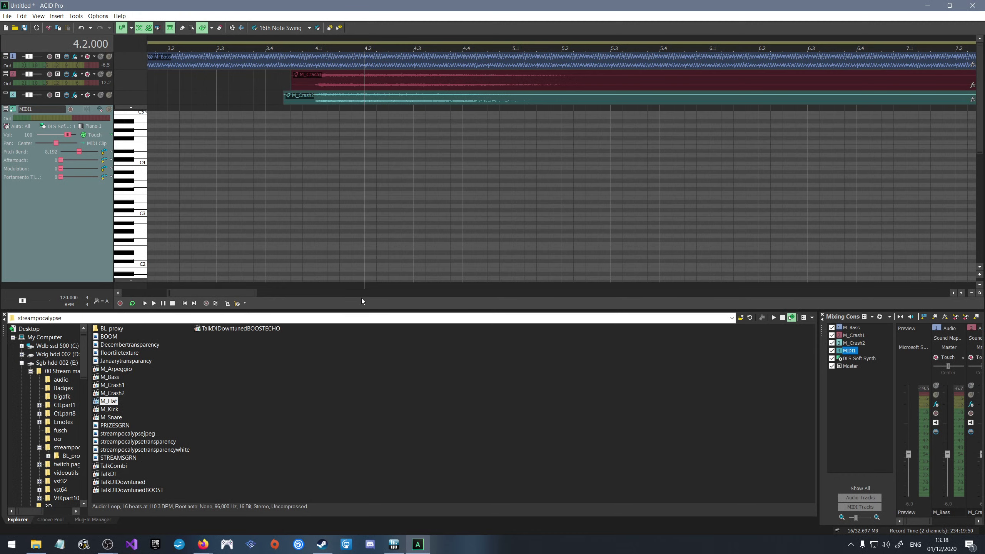
Choose MIDI Clip for the MIDI track and paint a C#4 note about two beats long across 4.2.
{"action": "key", "text": "space"}
{"action": "key", "text": "space"}
{"action": "left_click", "coordinate": [101, 145]}
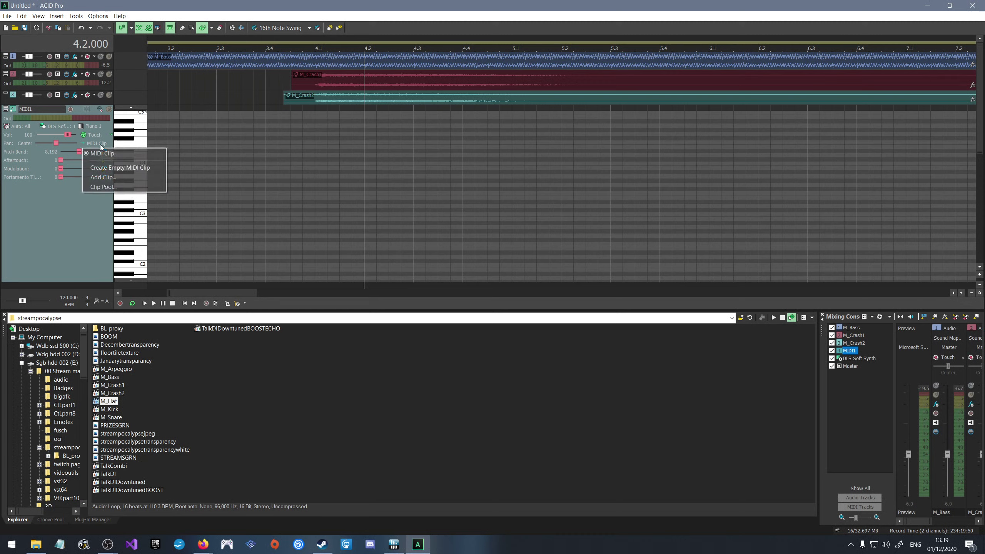
{"action": "left_click", "coordinate": [105, 154]}
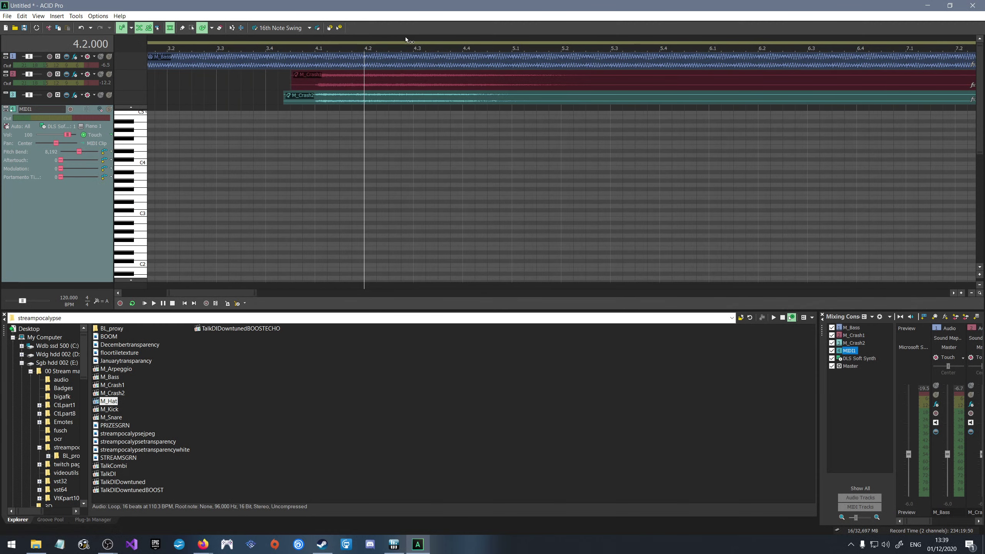
{"action": "left_click", "coordinate": [349, 153]}
{"action": "left_click", "coordinate": [357, 158]}
{"action": "left_click_drag", "start_coordinate": [398, 156], "coordinate": [424, 156]}
Play the arrangement repeatedly from 4.2.000 to hear the painted MIDI note against the bass and crashes.
{"action": "key", "text": "space"}
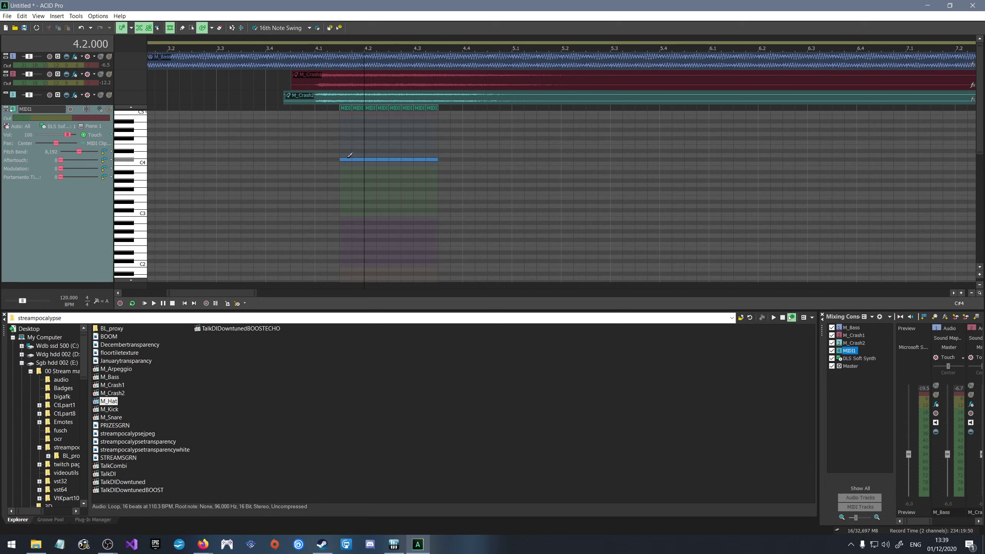
{"action": "key", "text": "space"}
{"action": "key", "text": "space"}
{"action": "key", "text": "space"}
{"action": "key", "text": "space"}
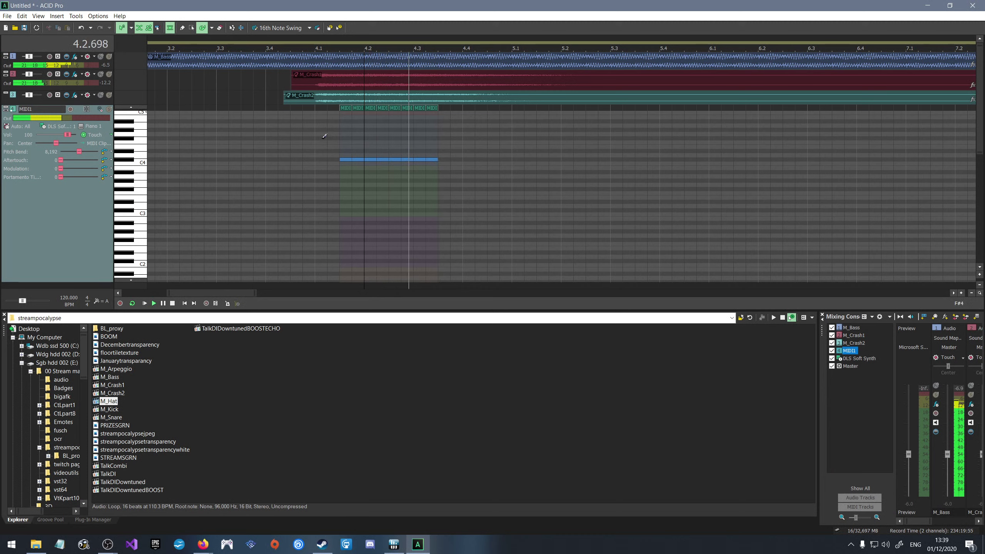
{"action": "key", "text": "space"}
{"action": "key", "text": "space"}
{"action": "key", "text": "space"}
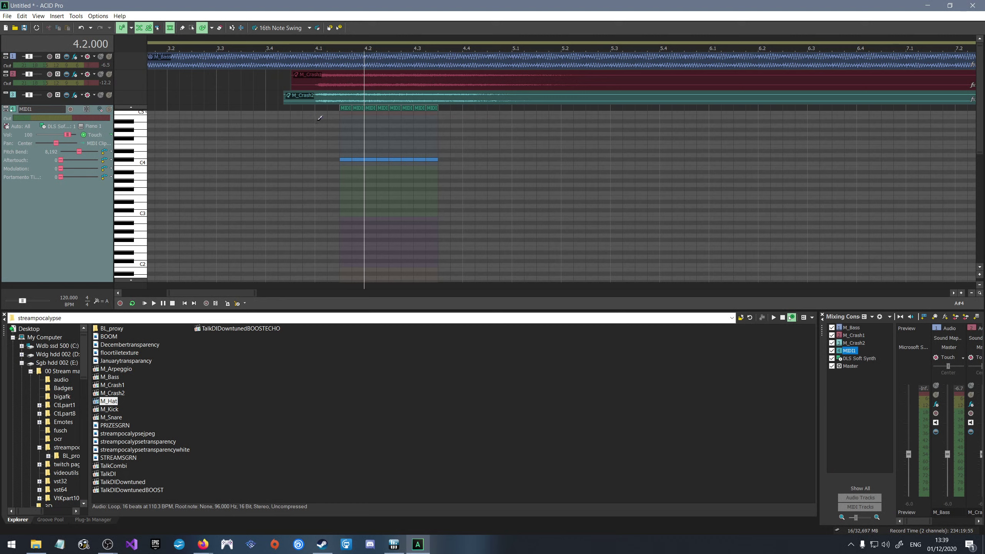
{"action": "key", "text": "space"}
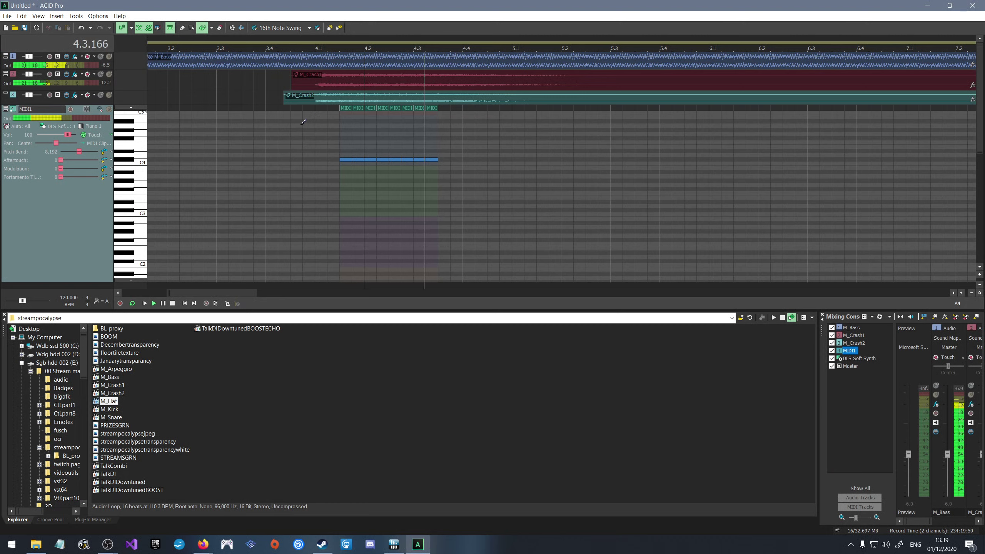
{"action": "key", "text": "space"}
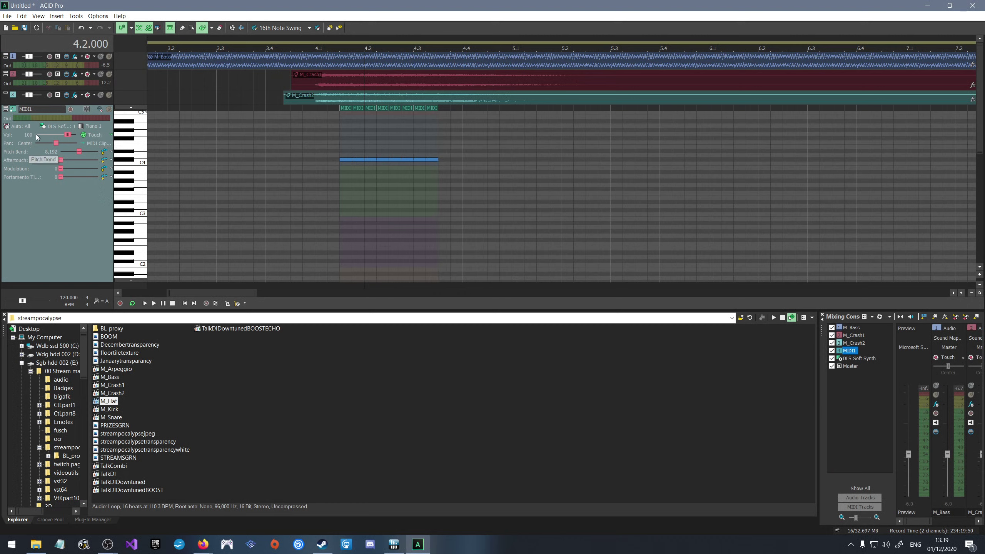
Insert the VITA soft synth, Vita Sampler (64), as the output of the MIDI1 track.
{"action": "left_click", "coordinate": [58, 127]}
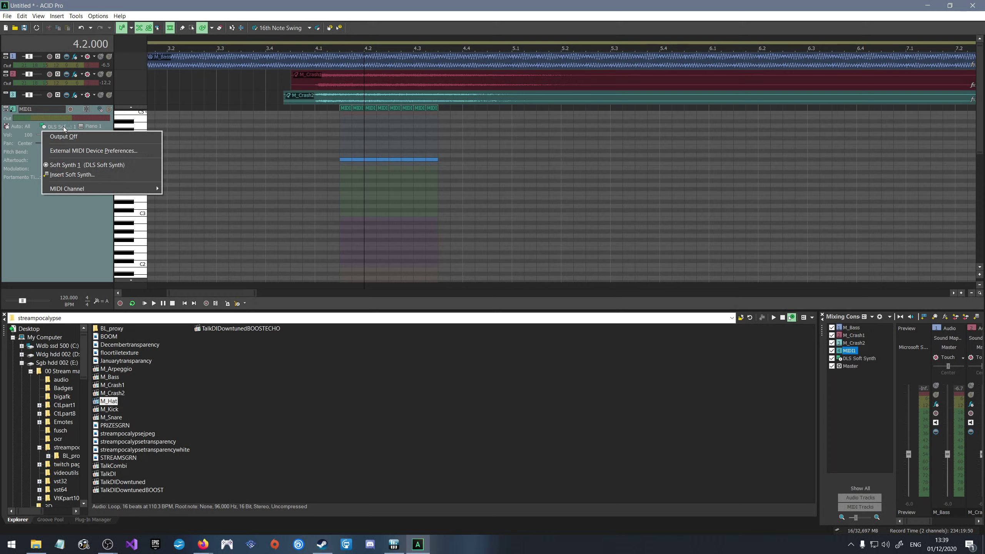
{"action": "left_click", "coordinate": [75, 176]}
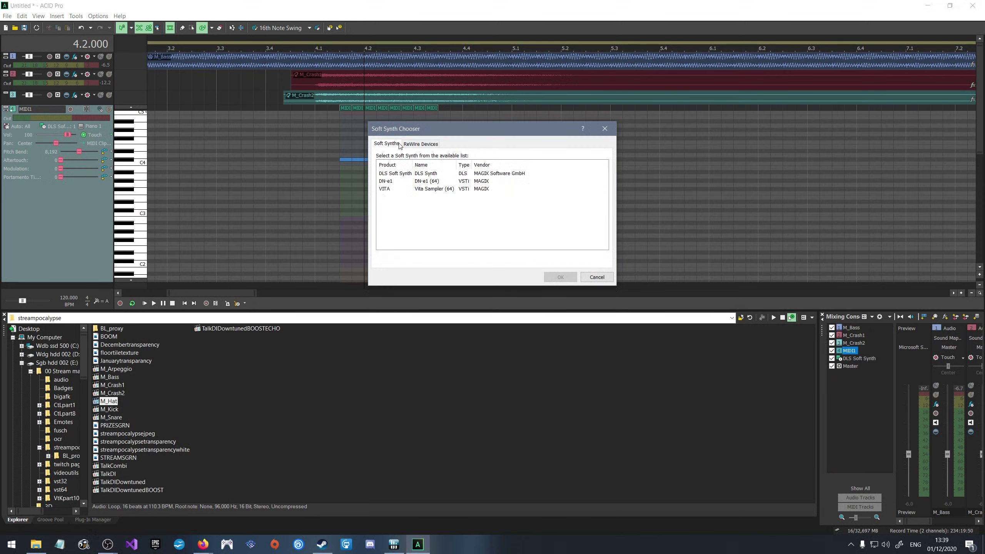
{"action": "left_click", "coordinate": [423, 189]}
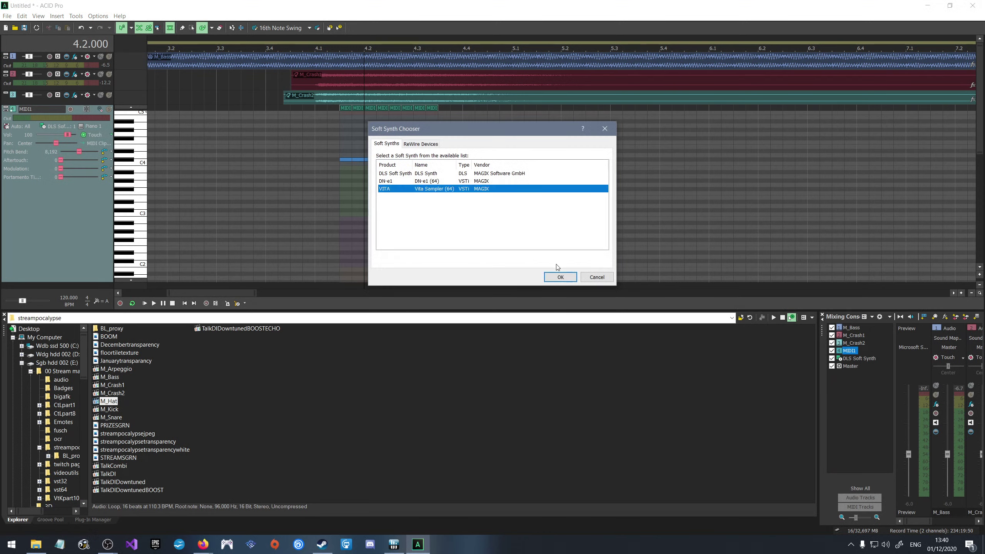
{"action": "left_click", "coordinate": [559, 276]}
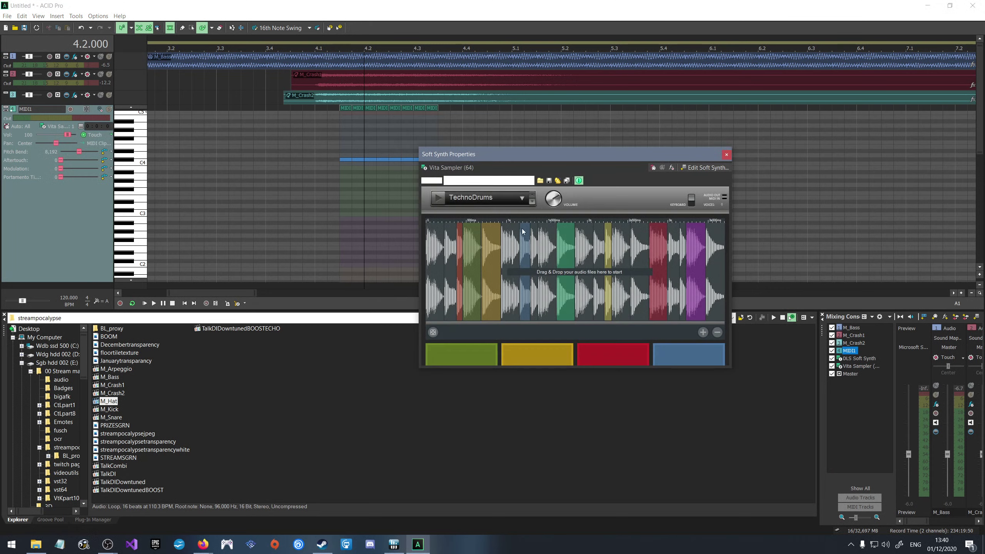
Audition the Vita Sampler's TechnoDrums preset by previewing its loop and triggering the green pad.
{"action": "left_click", "coordinate": [444, 198]}
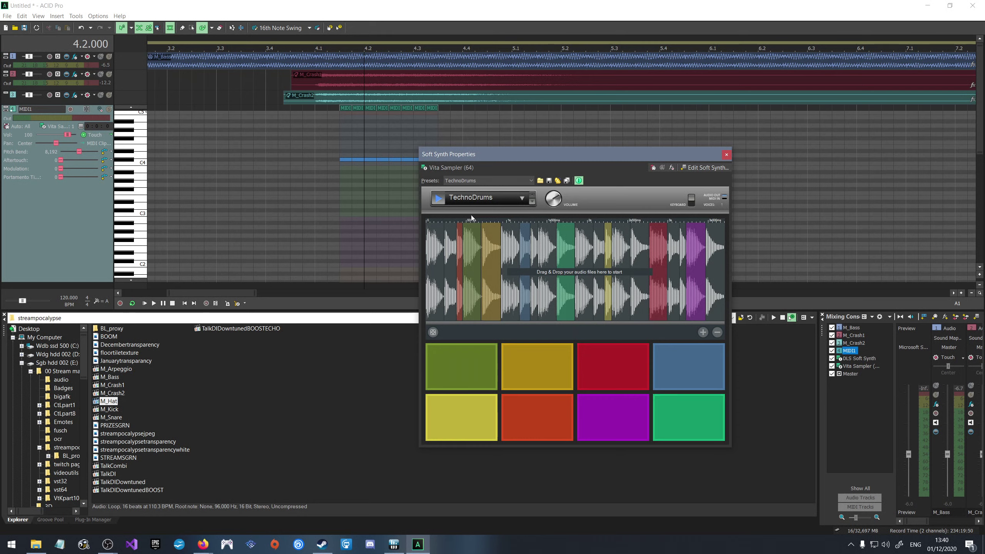
{"action": "left_click", "coordinate": [432, 198]}
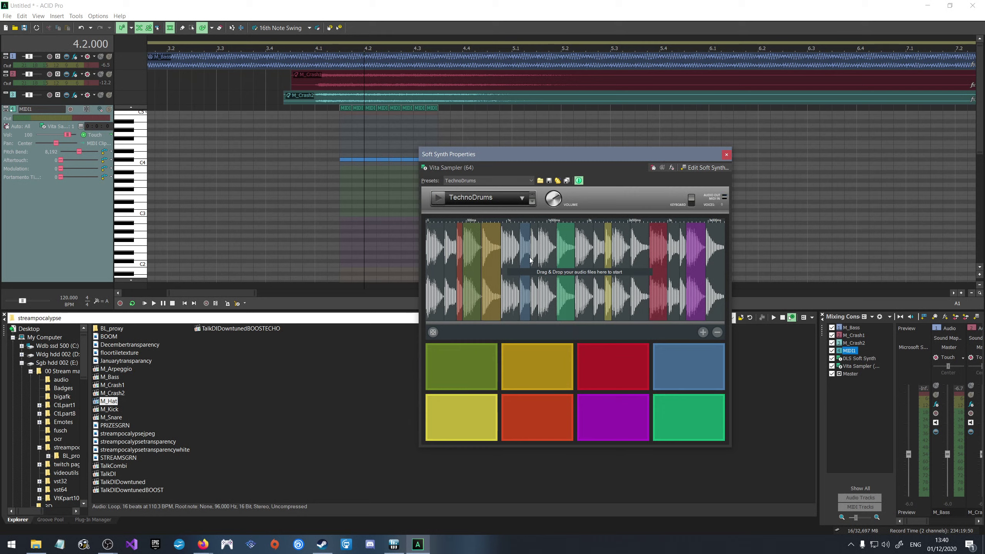
{"action": "left_click", "coordinate": [690, 419]}
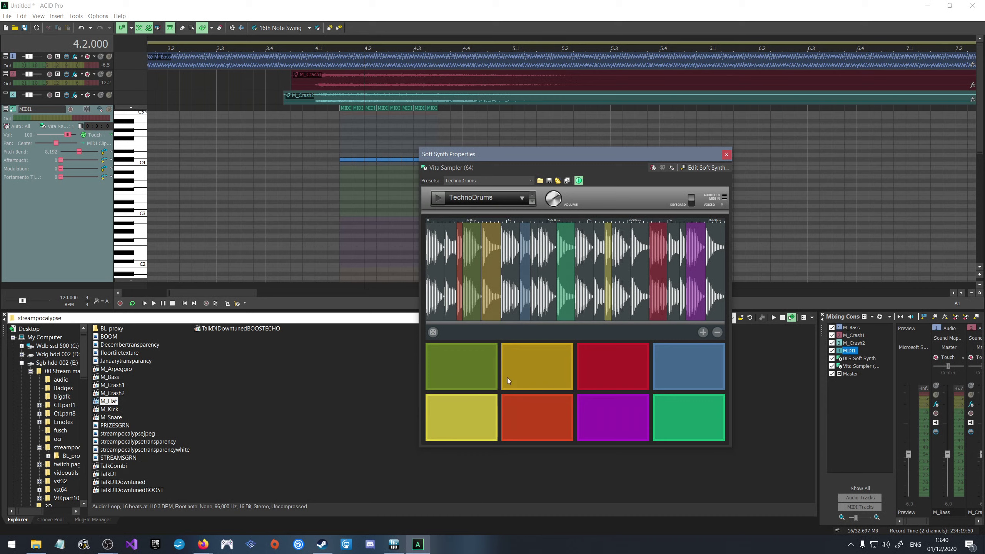
Try to load the M_Hat audio file from the Explorer into the Vita Sampler by dropping it on the sampler.
{"action": "left_click", "coordinate": [105, 404]}
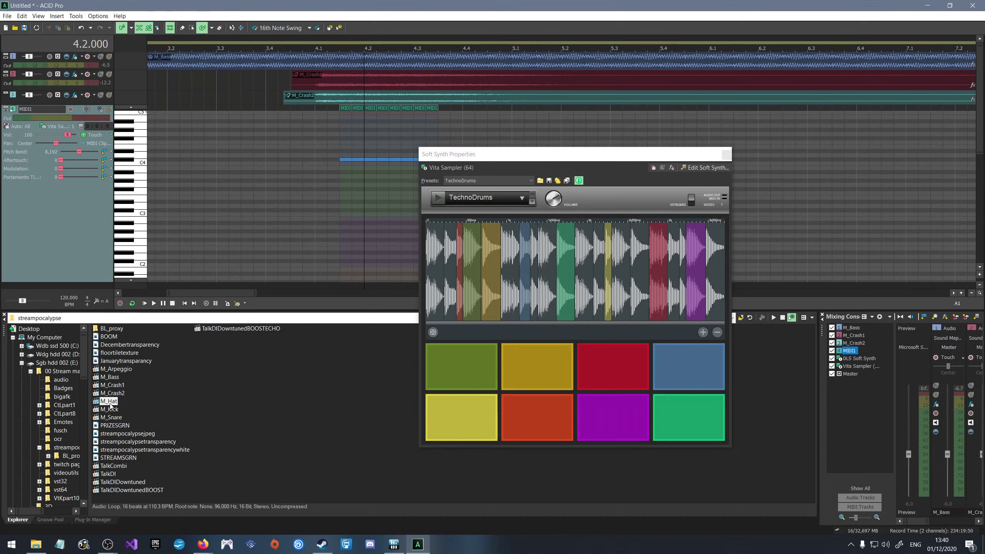
{"action": "left_click_drag", "start_coordinate": [108, 401], "coordinate": [623, 317]}
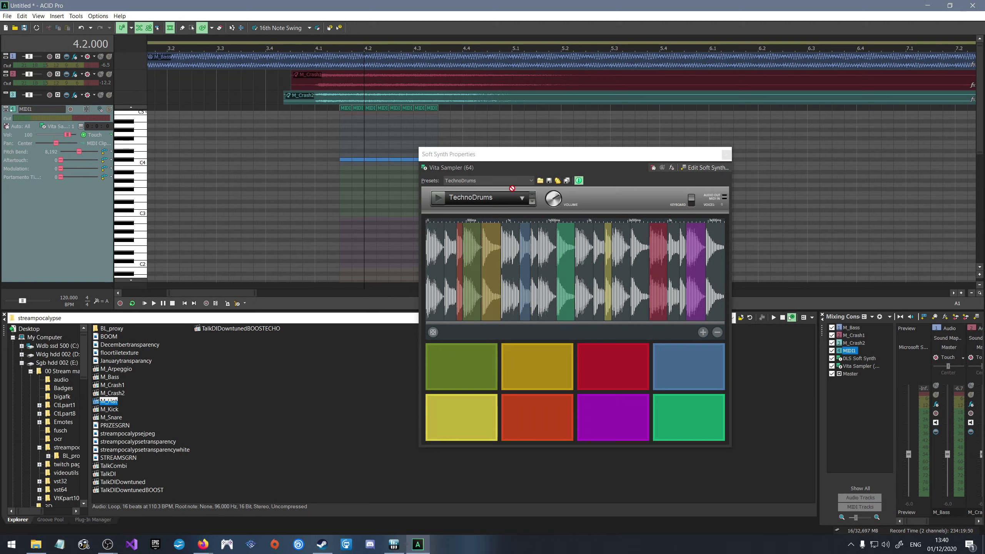
{"action": "left_click_drag", "start_coordinate": [425, 319], "coordinate": [489, 187]}
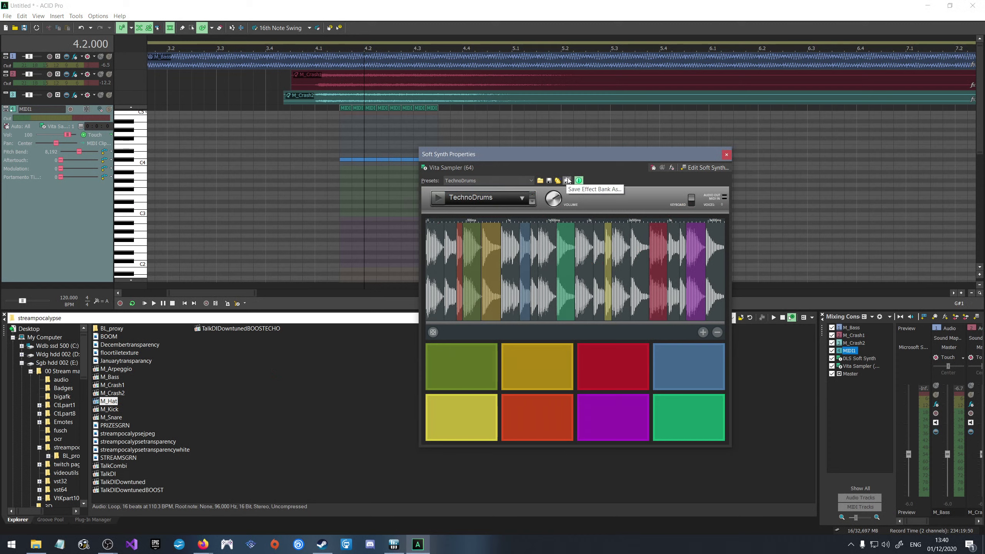
Show the Vita Sampler's on-screen keyboard below its pads.
{"action": "left_click", "coordinate": [691, 201]}
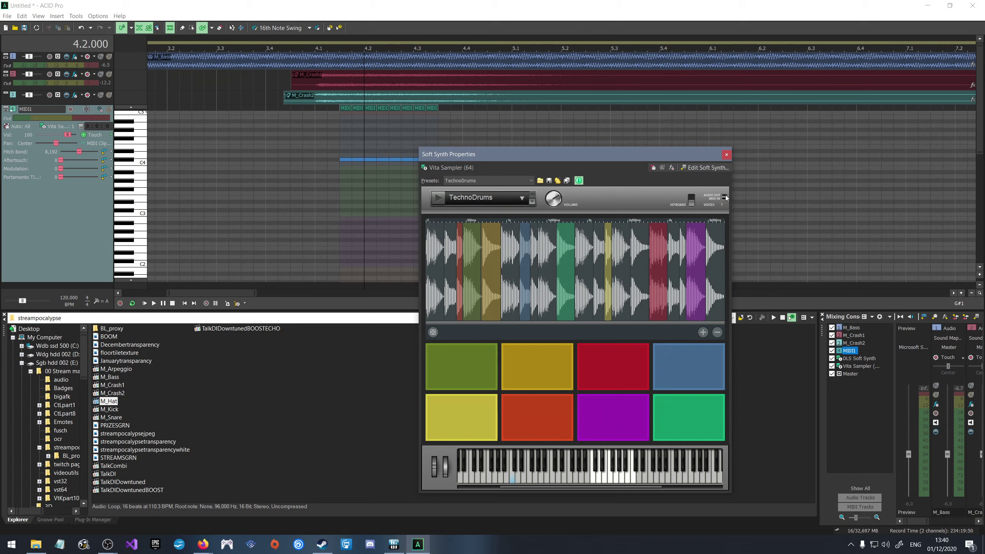
{"action": "left_click", "coordinate": [690, 202]}
{"action": "left_click", "coordinate": [691, 203]}
Try to import M_Hat from the streampocalypse folder into the Vita Sampler as an audio file.
{"action": "left_click", "coordinate": [524, 198]}
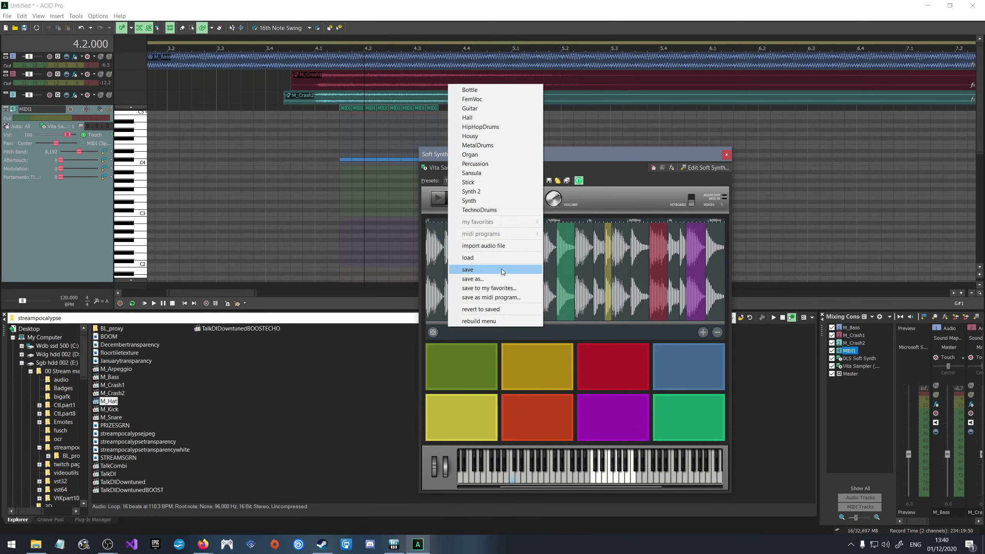
{"action": "left_click", "coordinate": [502, 245]}
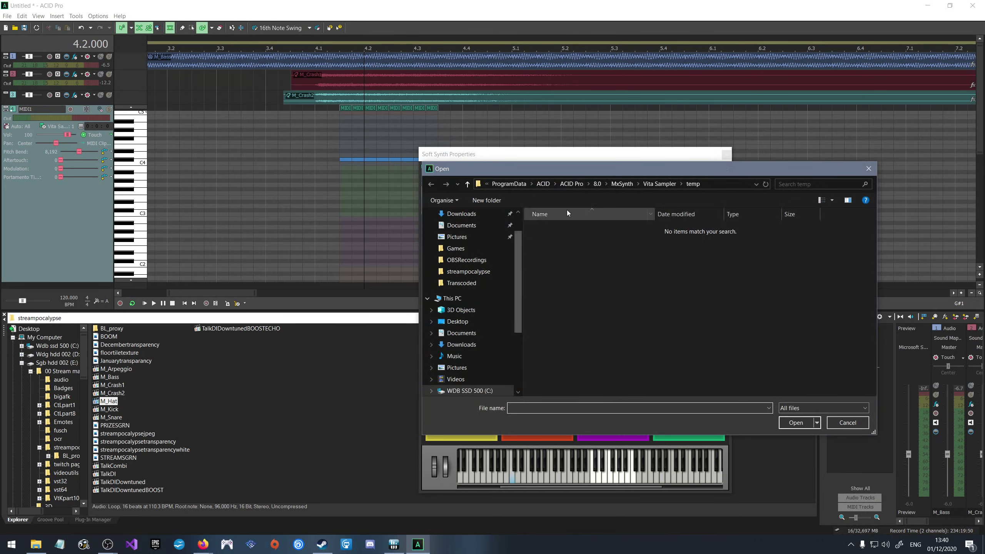
{"action": "scroll", "coordinate": [519, 294], "scroll_direction": "down", "scroll_amount": 1}
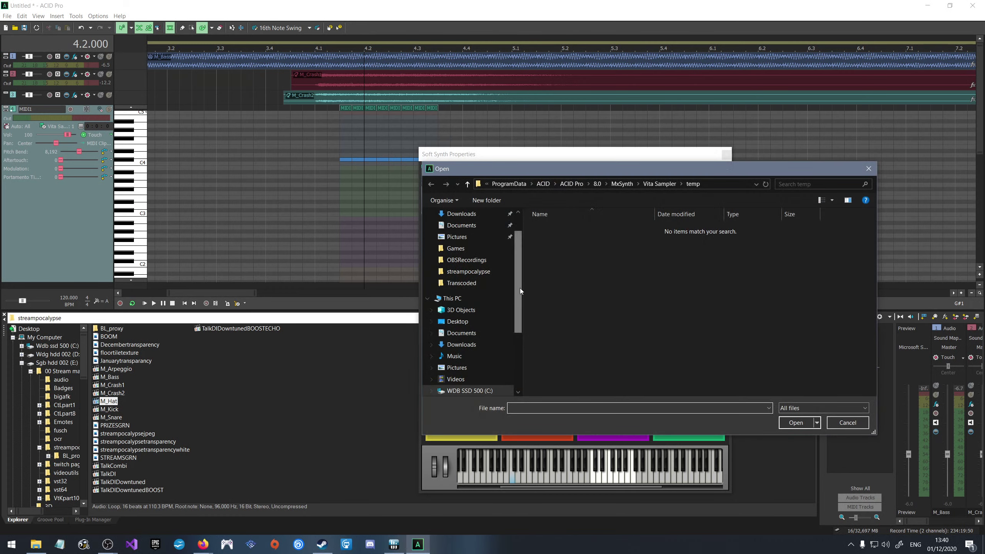
{"action": "left_click", "coordinate": [467, 271]}
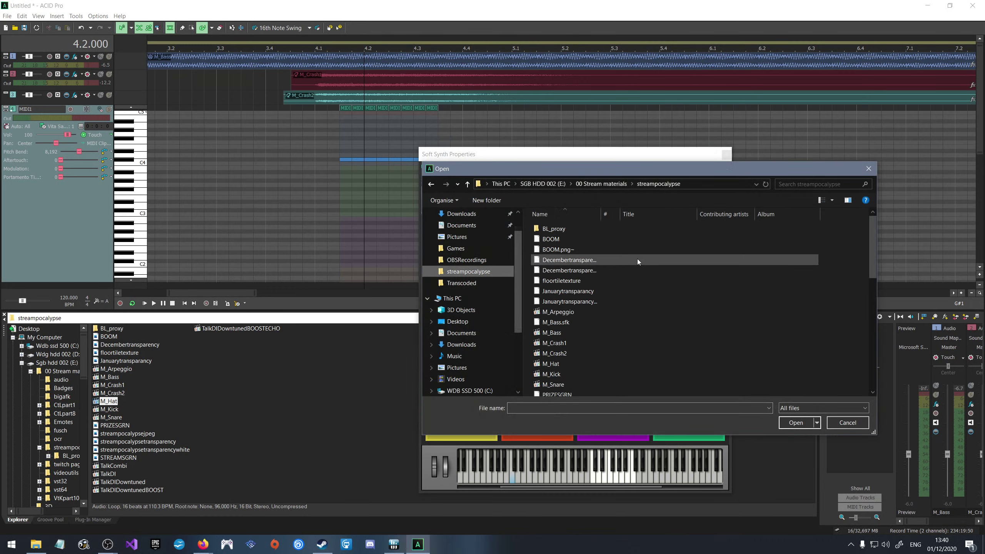
{"action": "left_click", "coordinate": [558, 364]}
{"action": "left_click", "coordinate": [796, 422]}
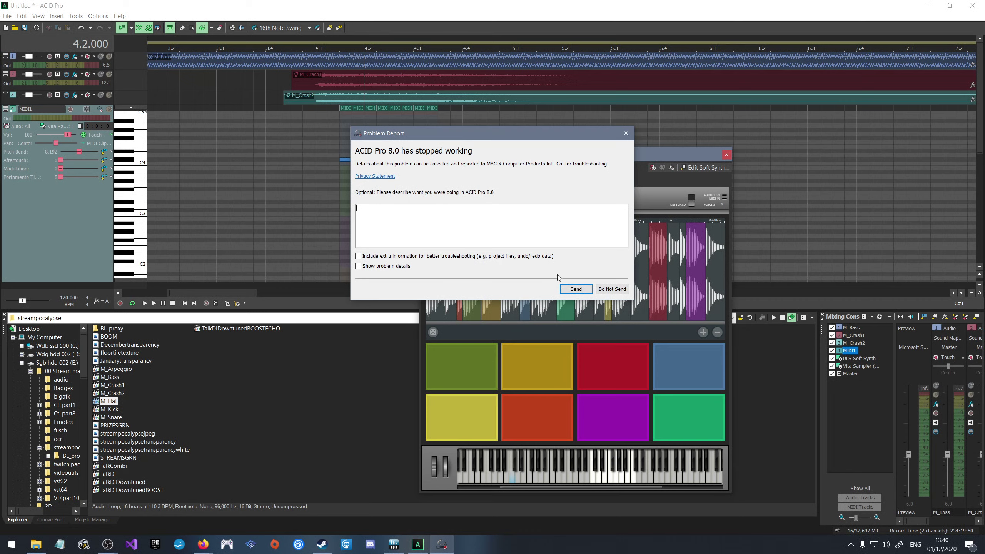
Send the crash report, then reopen ACID Pro and restore the last autosaved project.
{"action": "left_click", "coordinate": [576, 289]}
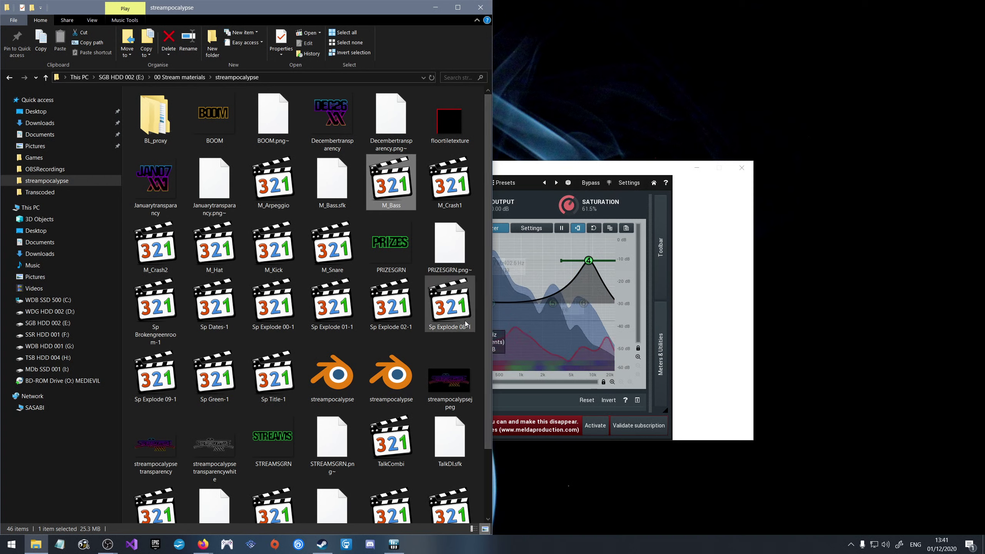
{"action": "mouse_move", "coordinate": [463, 327]}
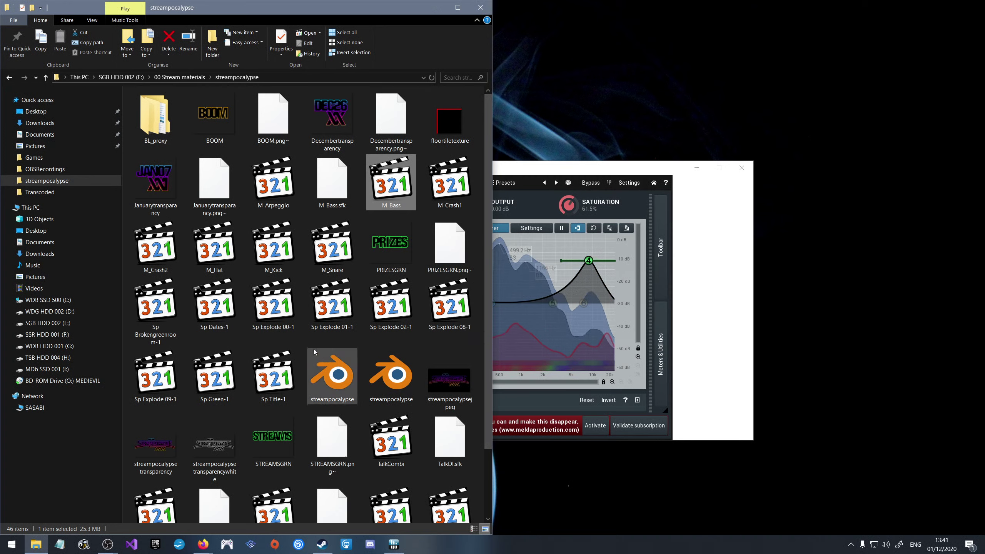
{"action": "left_click", "coordinate": [11, 545]}
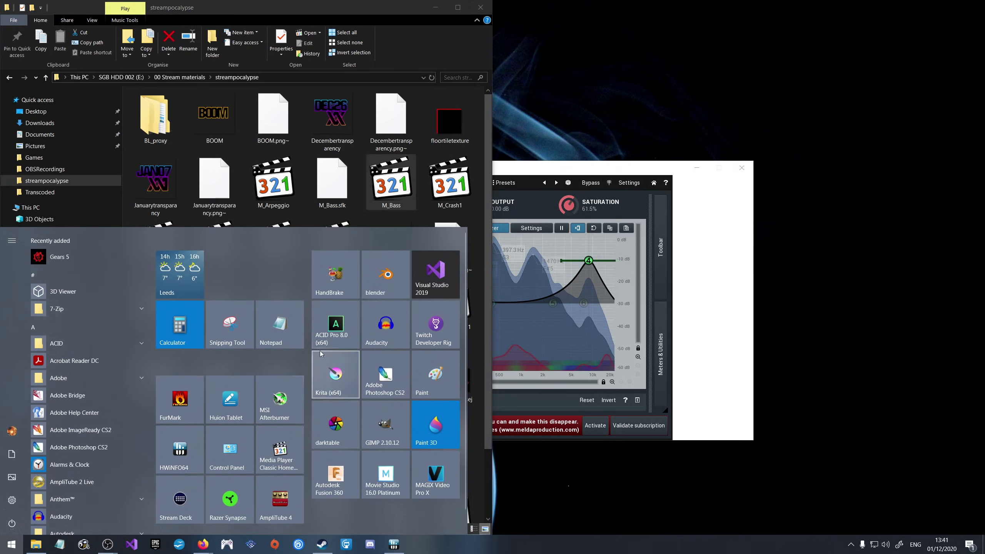
{"action": "left_click", "coordinate": [328, 328]}
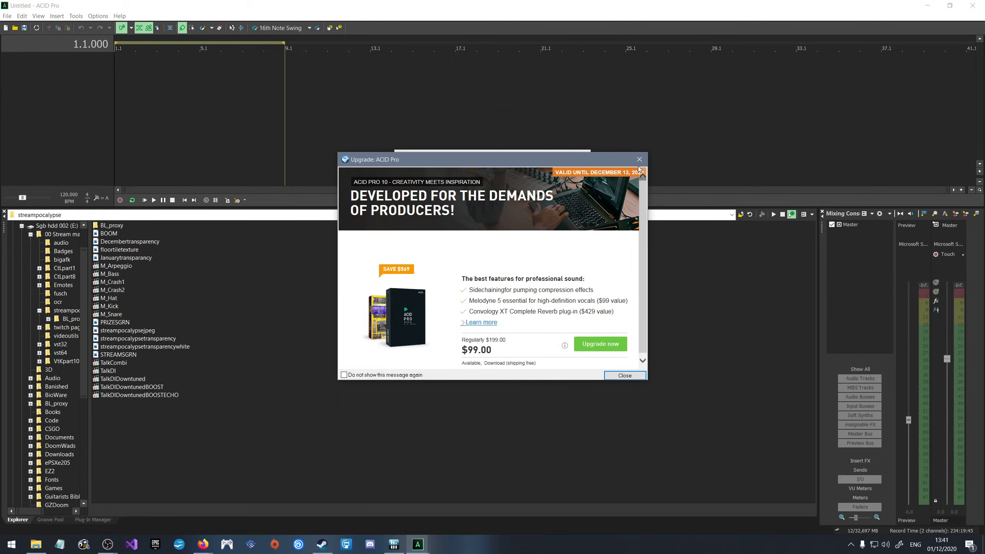
{"action": "key", "text": "Escape"}
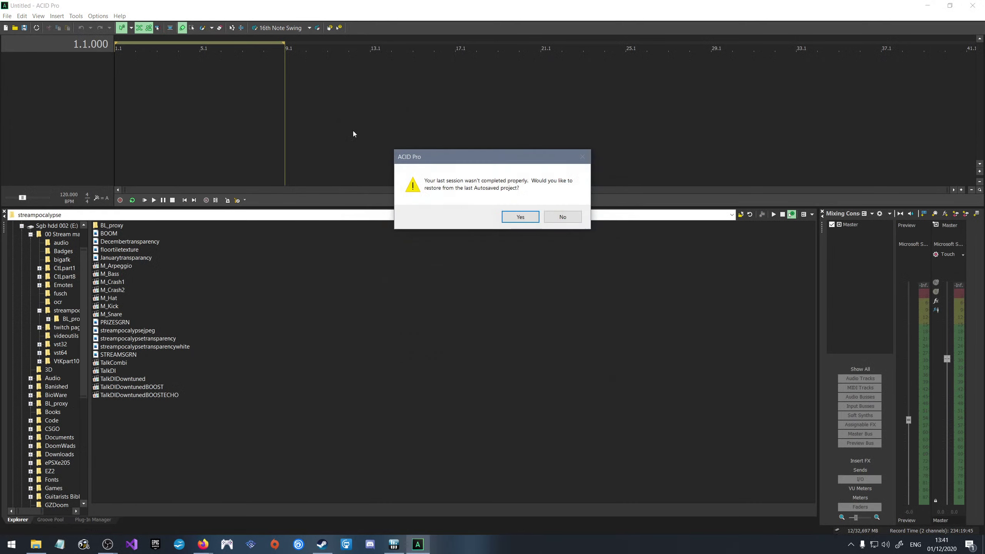
{"action": "left_click", "coordinate": [520, 217]}
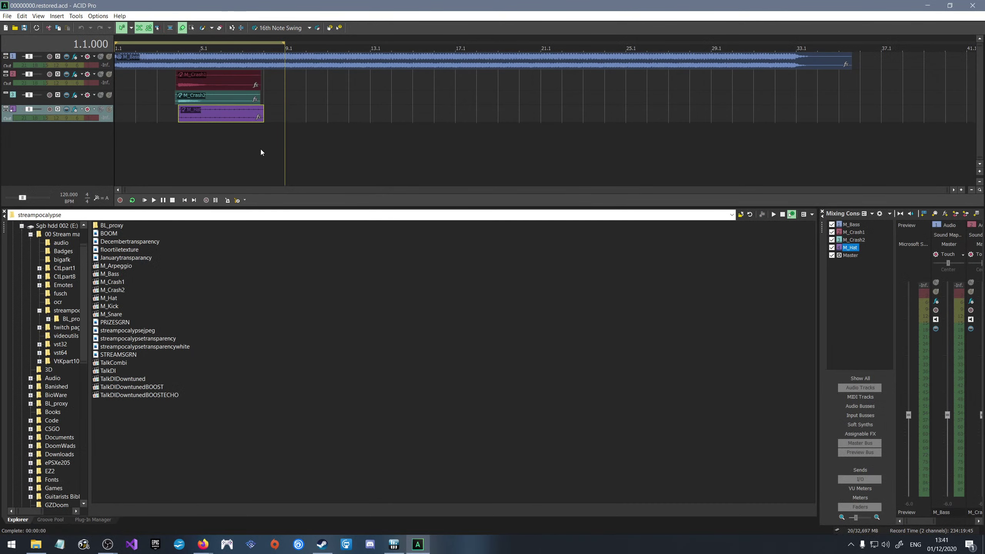
Delete the M_Hat event from the restored project and play the arrangement from 3.3.000 into the crashes.
{"action": "left_click", "coordinate": [219, 117]}
{"action": "key", "text": "Delete"}
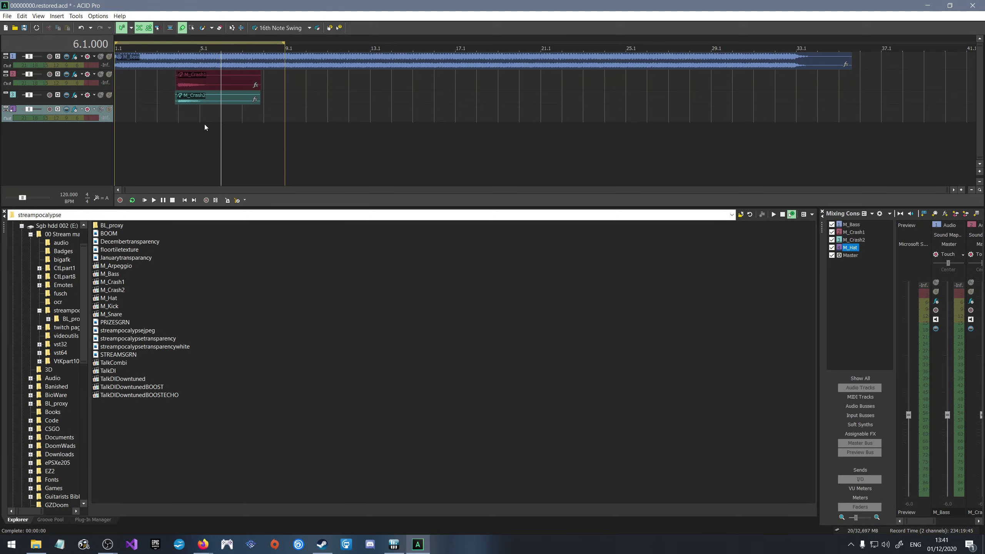
{"action": "scroll", "coordinate": [205, 128], "scroll_direction": "up", "scroll_amount": 5}
{"action": "scroll", "coordinate": [207, 189], "scroll_direction": "left", "scroll_amount": 2}
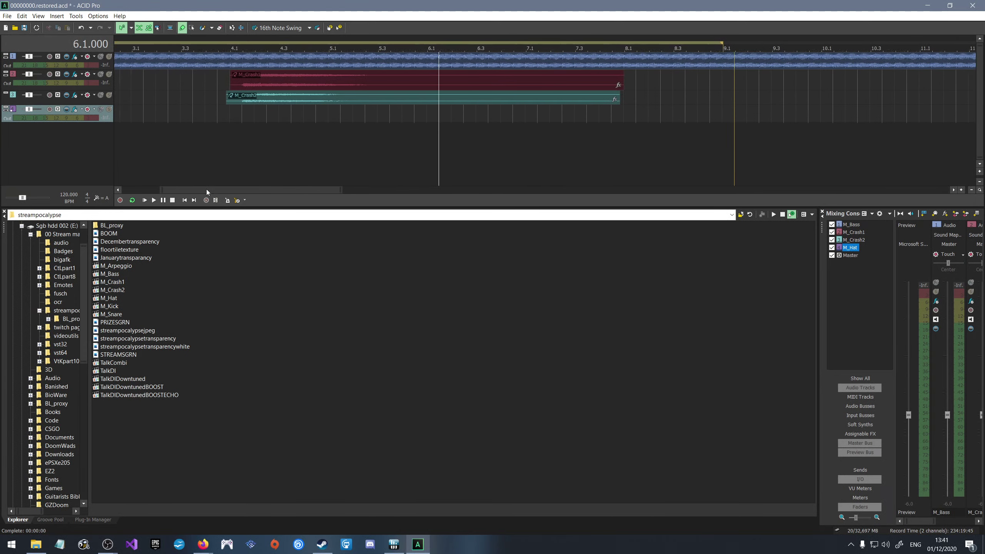
{"action": "scroll", "coordinate": [206, 189], "scroll_direction": "left", "scroll_amount": 1}
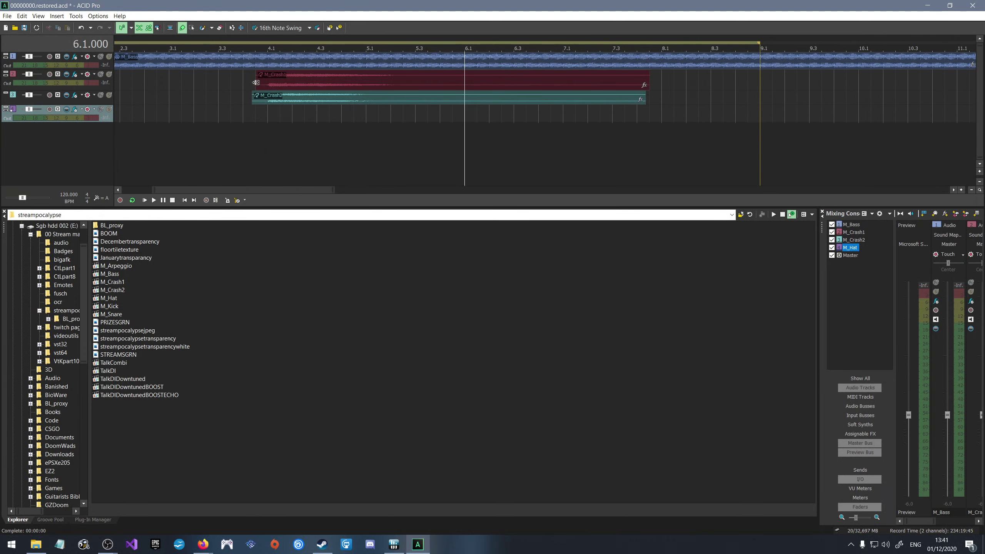
{"action": "left_click", "coordinate": [218, 67]}
{"action": "key", "text": "space"}
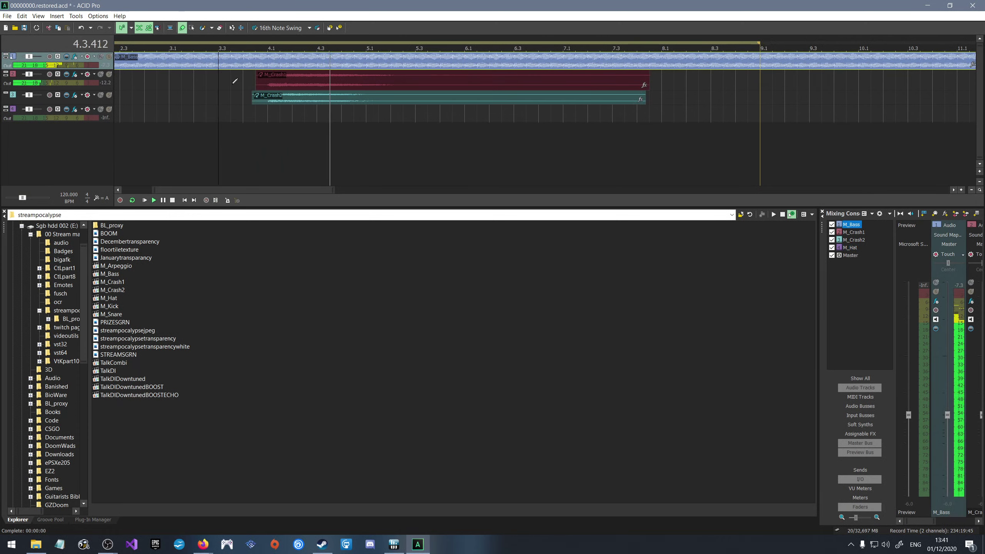
{"action": "key", "text": "space"}
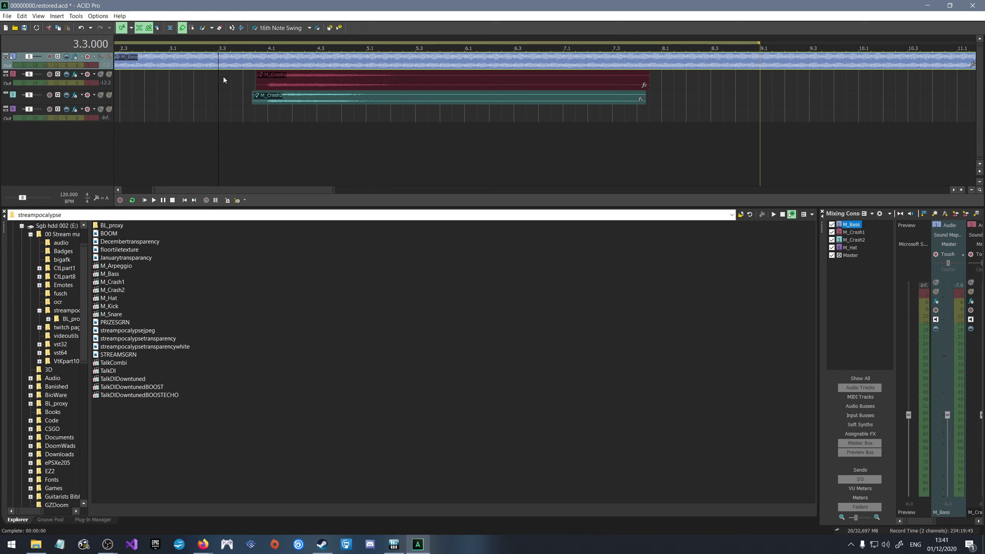
Add M_Kick on a new track starting just before 4.1 and delete the empty M_Hat track.
{"action": "left_click_drag", "start_coordinate": [110, 306], "coordinate": [258, 131]}
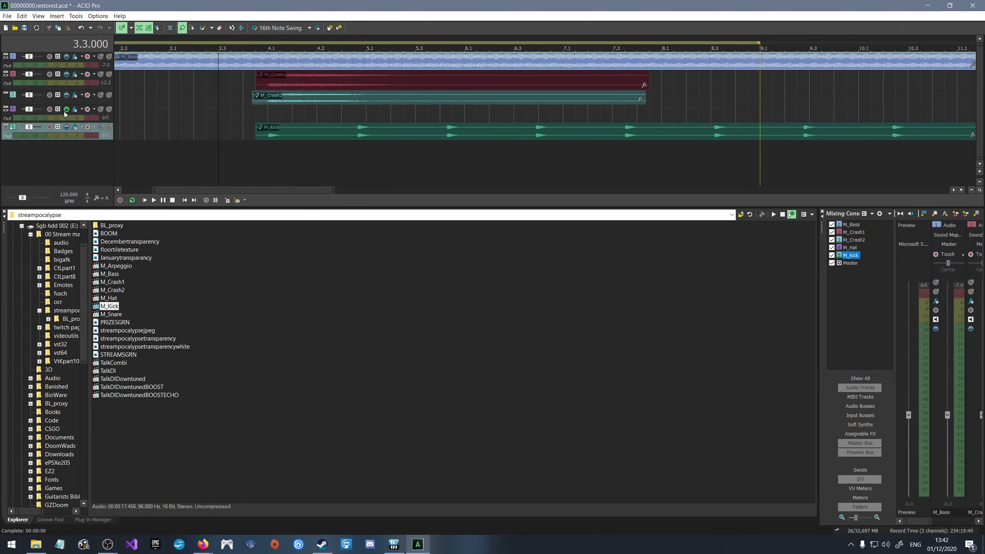
{"action": "left_click", "coordinate": [5, 117]}
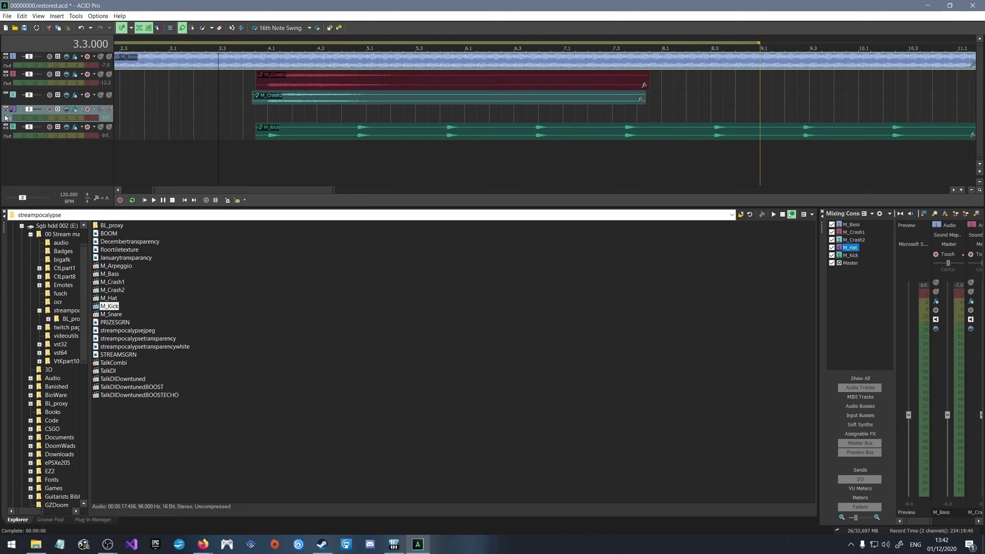
{"action": "key", "text": "Delete"}
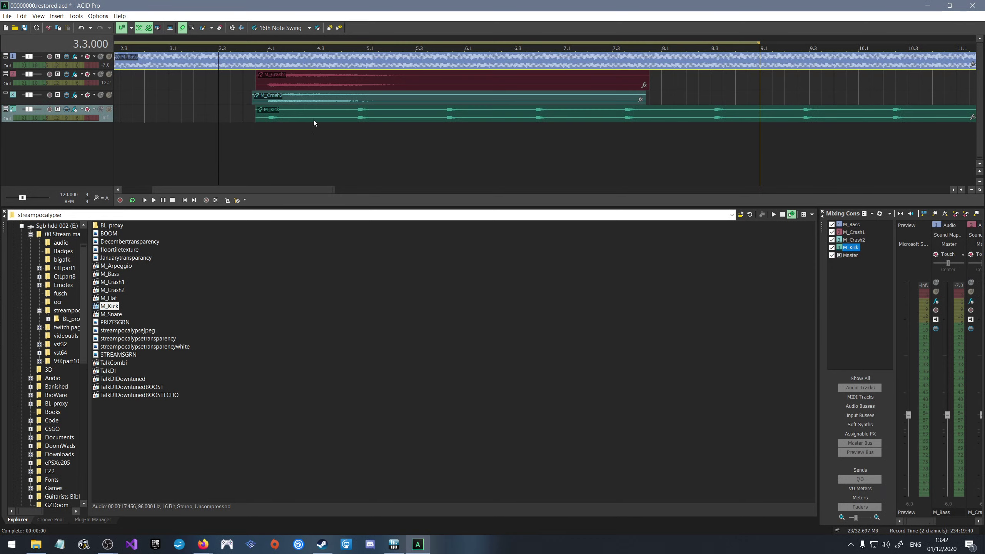
Mark a time range about one beat long around 4.2 with the Time Selection tool and shift the M_Kick event about half a beat earlier.
{"action": "left_click", "coordinate": [191, 28]}
{"action": "left_click", "coordinate": [265, 120]}
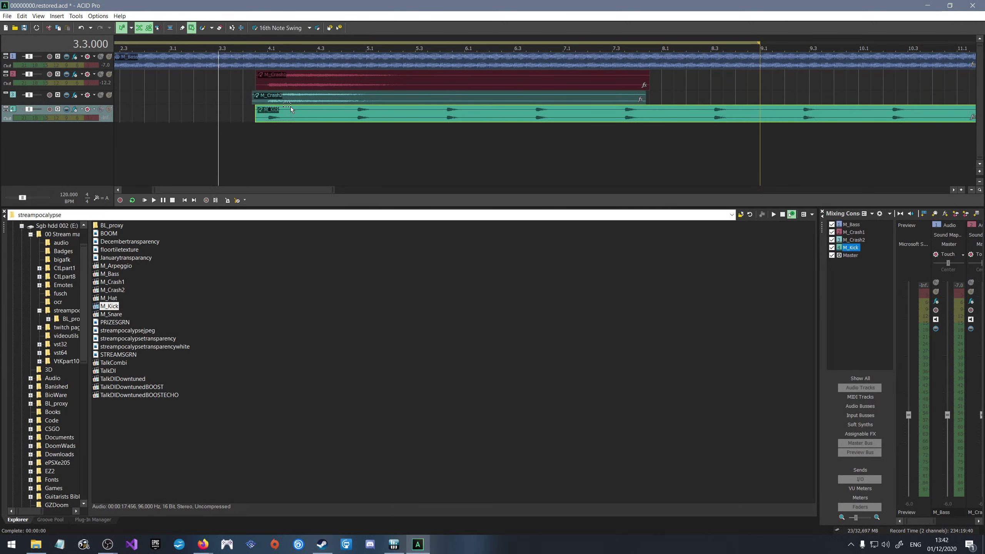
{"action": "left_click", "coordinate": [305, 130]}
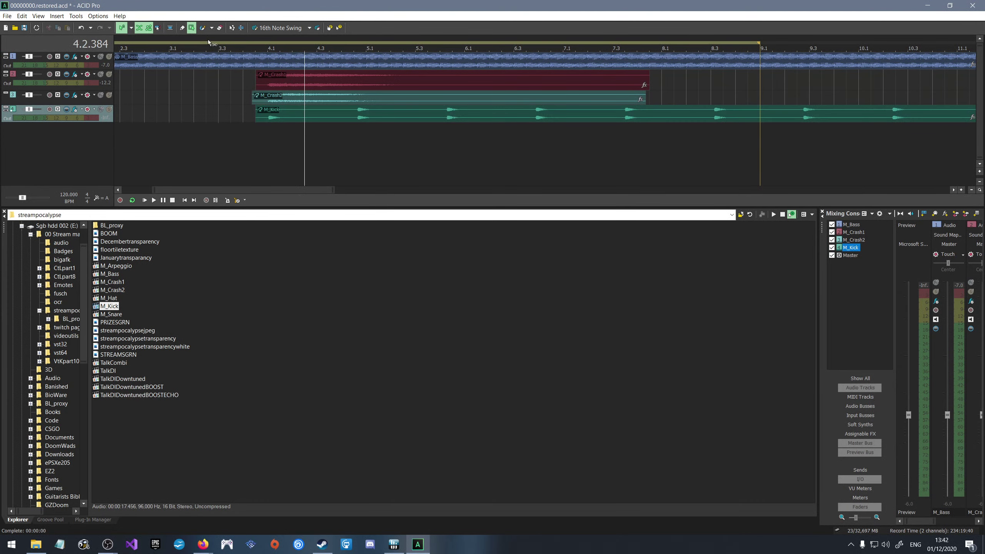
{"action": "left_click", "coordinate": [240, 30]}
{"action": "left_click", "coordinate": [287, 115]}
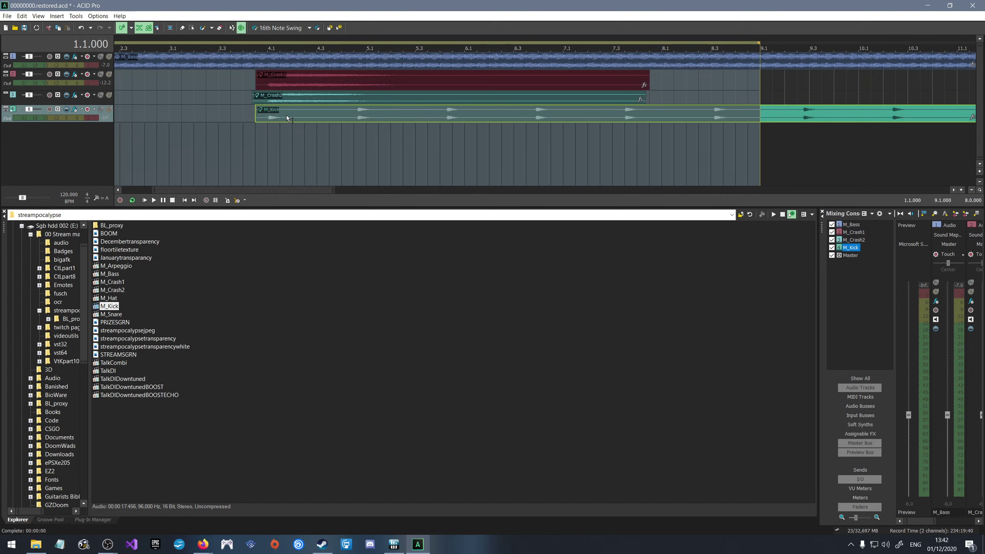
{"action": "left_click", "coordinate": [306, 118]}
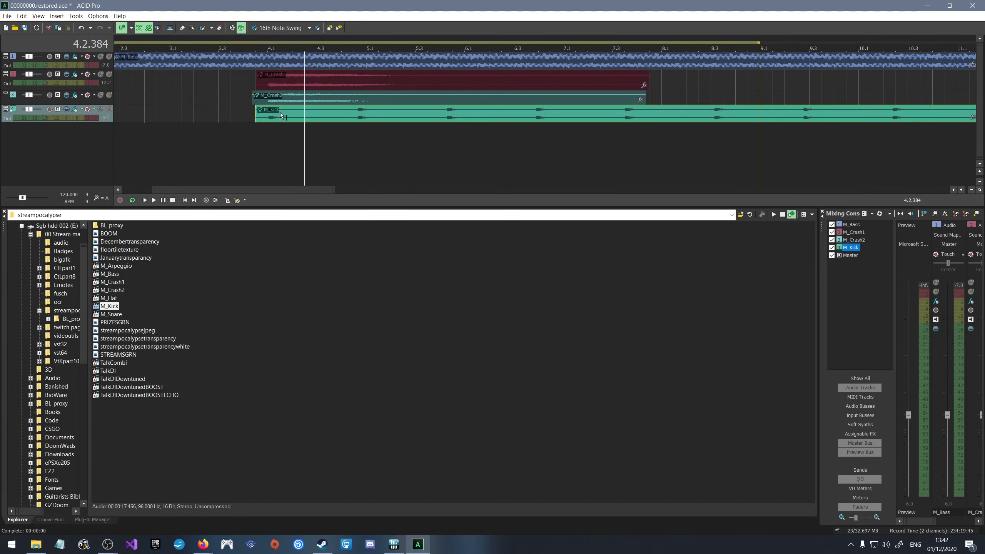
{"action": "left_click_drag", "start_coordinate": [292, 111], "coordinate": [305, 148]}
{"action": "left_click", "coordinate": [390, 150]}
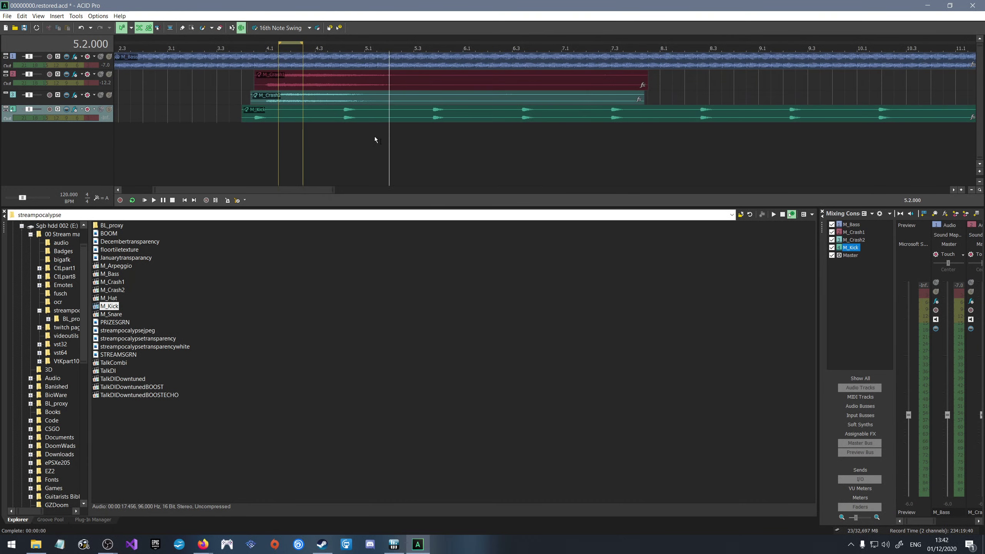
Switch to the Draw tool, look through the M_Kick event's options and place the cursor at 3.4.000.
{"action": "left_click", "coordinate": [182, 29]}
{"action": "right_click", "coordinate": [294, 119]}
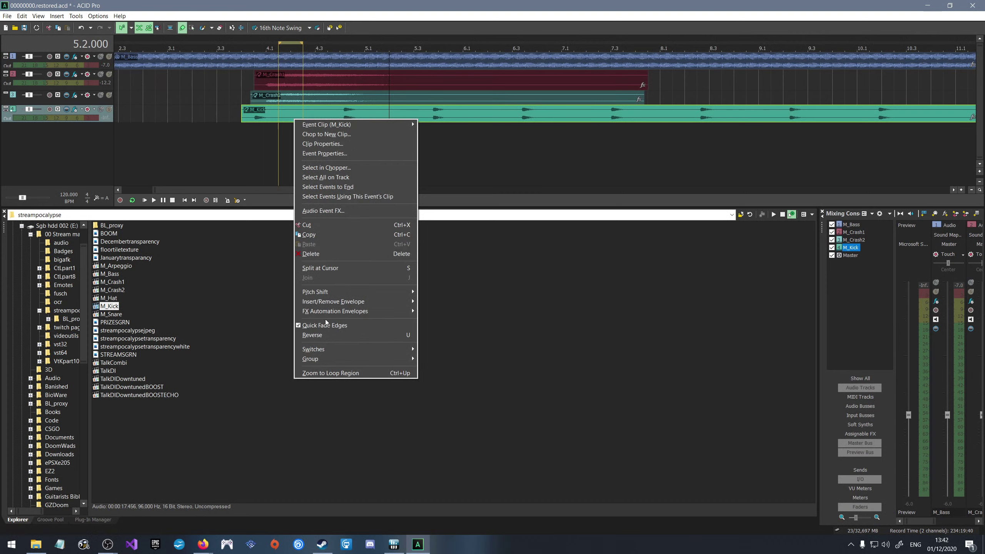
{"action": "mouse_move", "coordinate": [329, 357]}
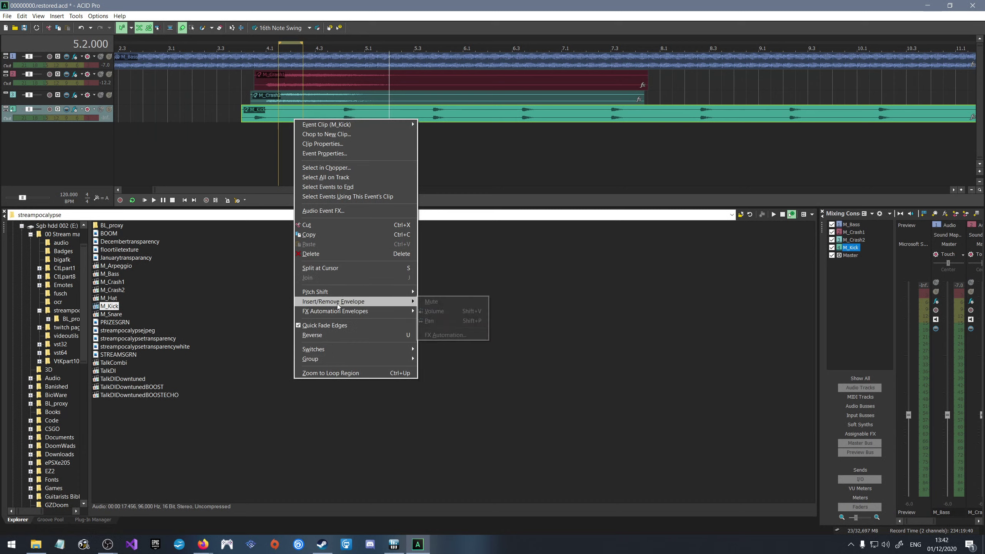
{"action": "mouse_move", "coordinate": [338, 311]}
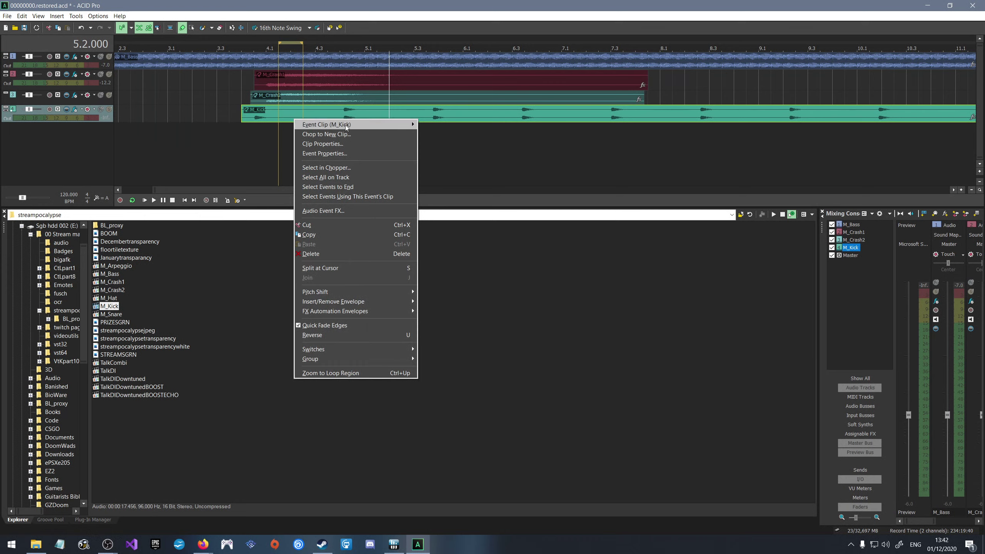
{"action": "left_click", "coordinate": [239, 139]}
{"action": "scroll", "coordinate": [279, 102], "scroll_direction": "up", "scroll_amount": 3}
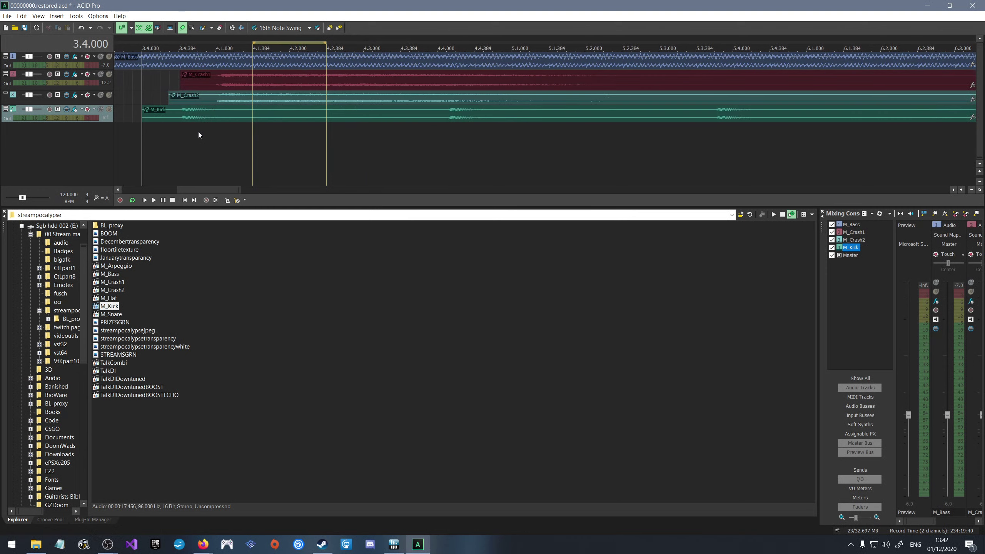
Examine Groove Pool grooves such as Rock 05, Sunun Jenbe A and Warble, and check the M_Kick file's options in the explorer.
{"action": "left_click", "coordinate": [50, 520]}
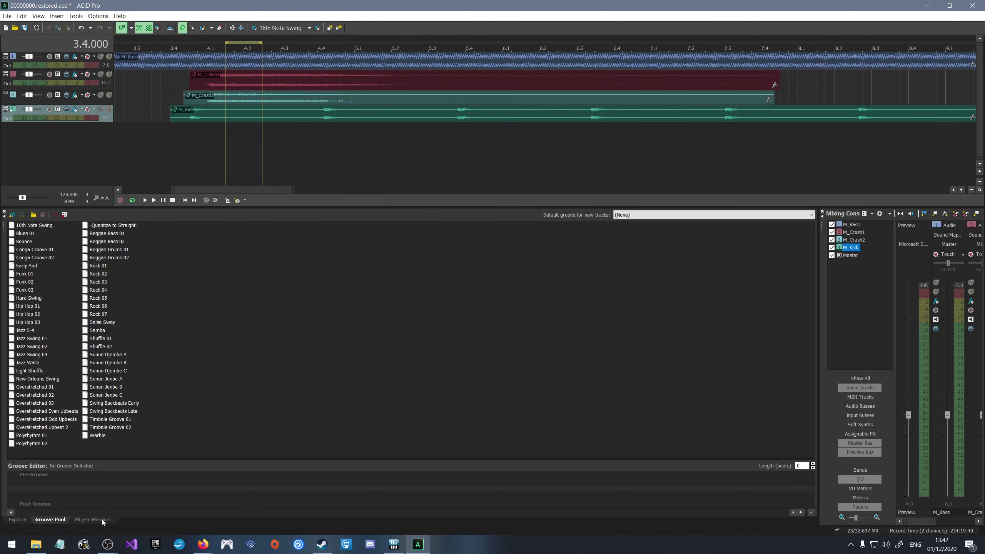
{"action": "left_click", "coordinate": [103, 299]}
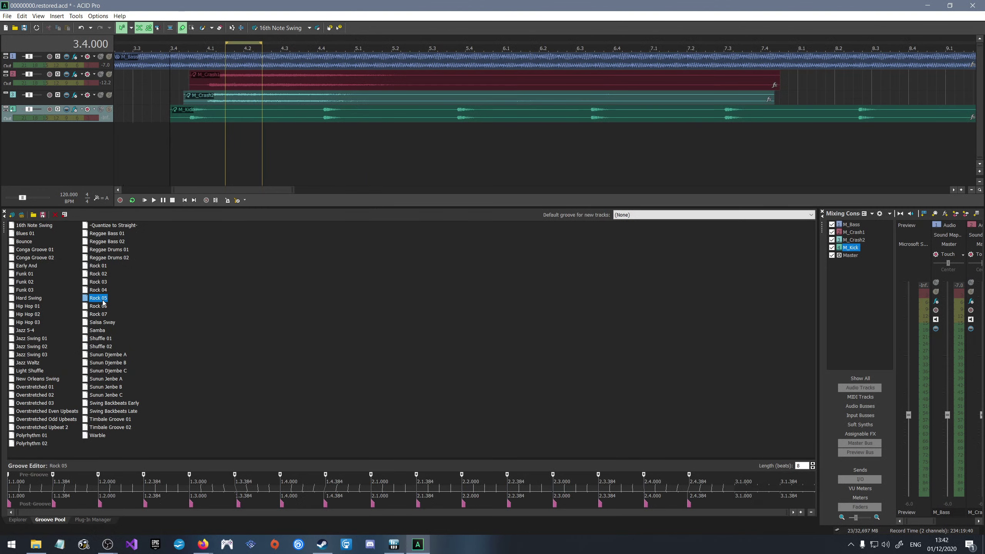
{"action": "left_click", "coordinate": [102, 314]}
{"action": "left_click", "coordinate": [112, 346]}
{"action": "left_click", "coordinate": [111, 379]}
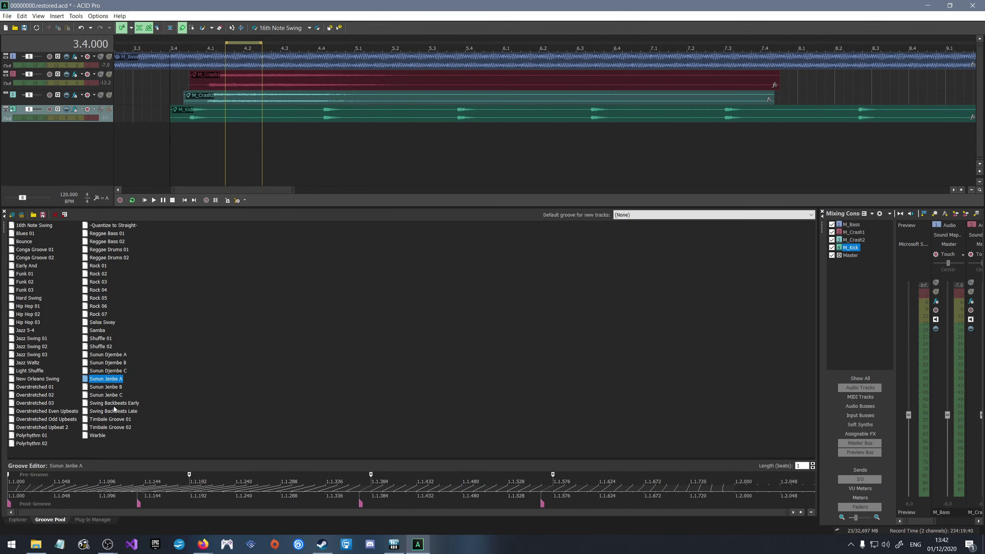
{"action": "left_click", "coordinate": [112, 403]}
{"action": "left_click", "coordinate": [102, 436]}
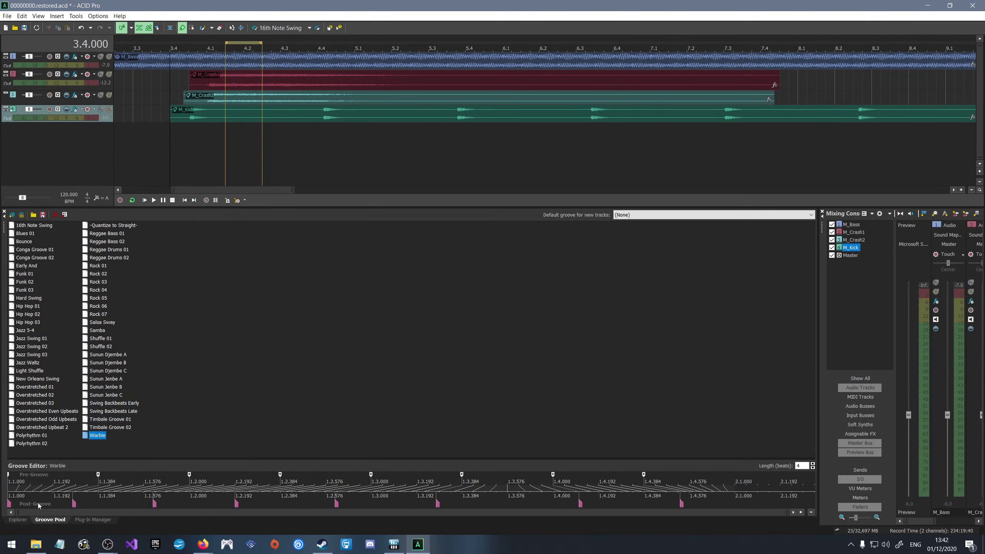
{"action": "left_click", "coordinate": [18, 519]}
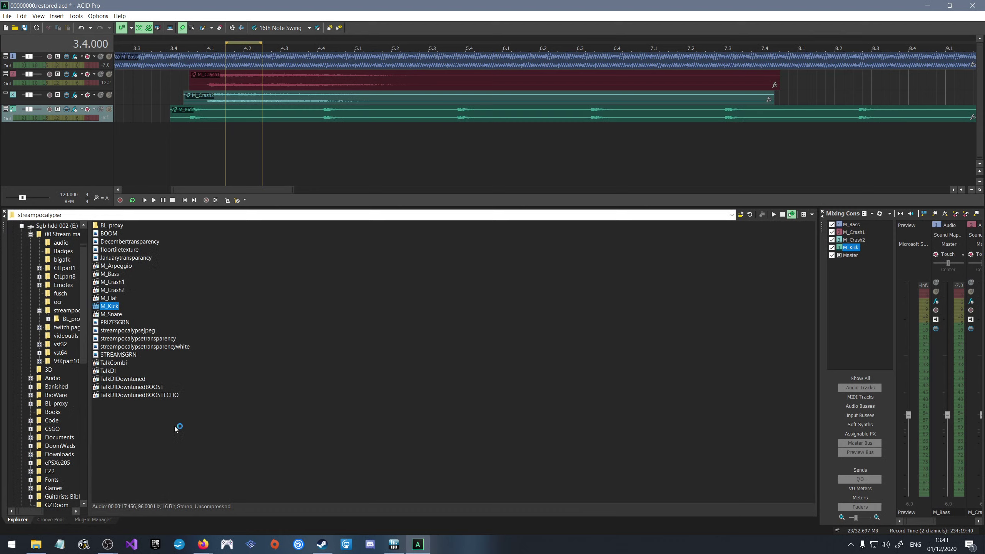
{"action": "right_click", "coordinate": [113, 307]}
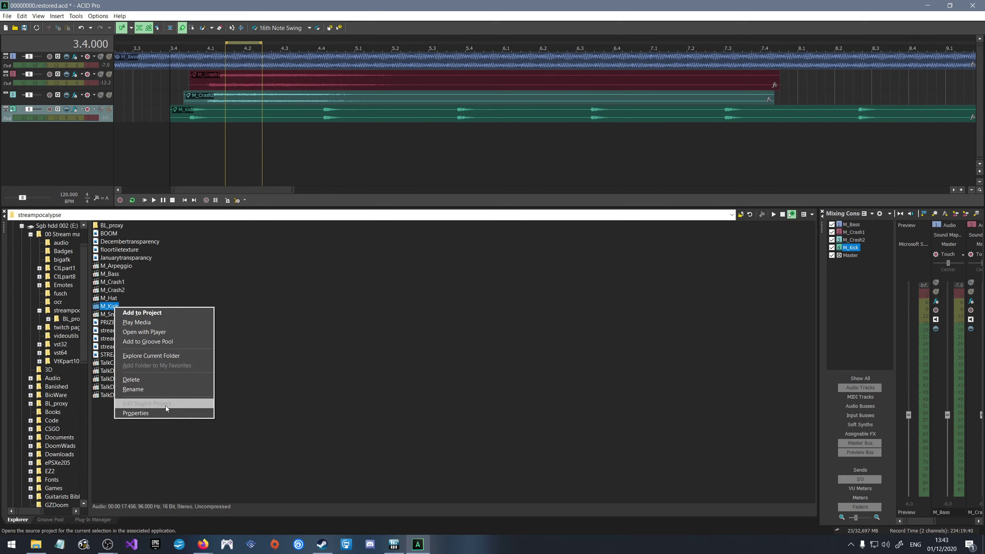
{"action": "left_click", "coordinate": [351, 340]}
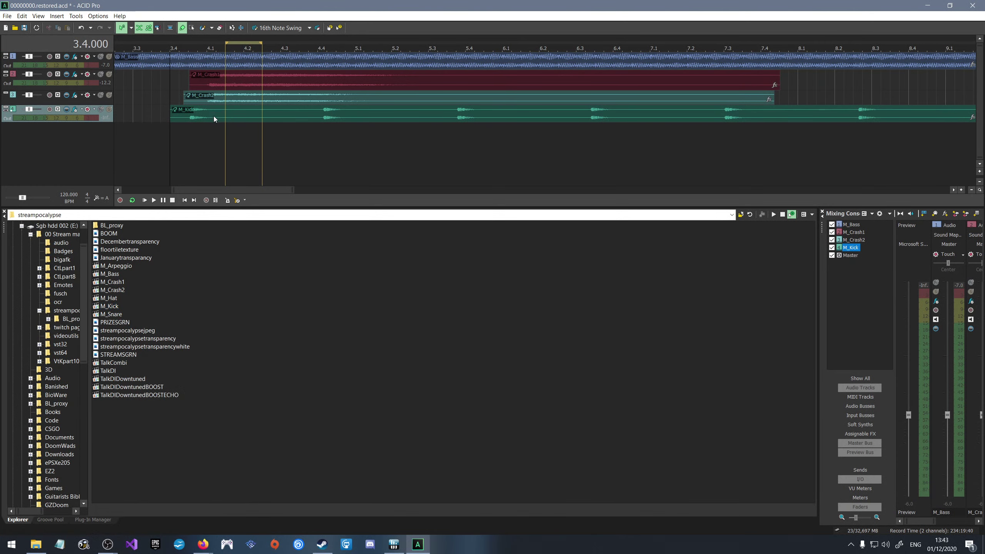
Mark a time range from about 3.4.384 to 4.1.096 around the first kick hit.
{"action": "scroll", "coordinate": [214, 119], "scroll_direction": "up", "scroll_amount": 3}
{"action": "left_click", "coordinate": [182, 150]}
{"action": "right_click", "coordinate": [184, 149]}
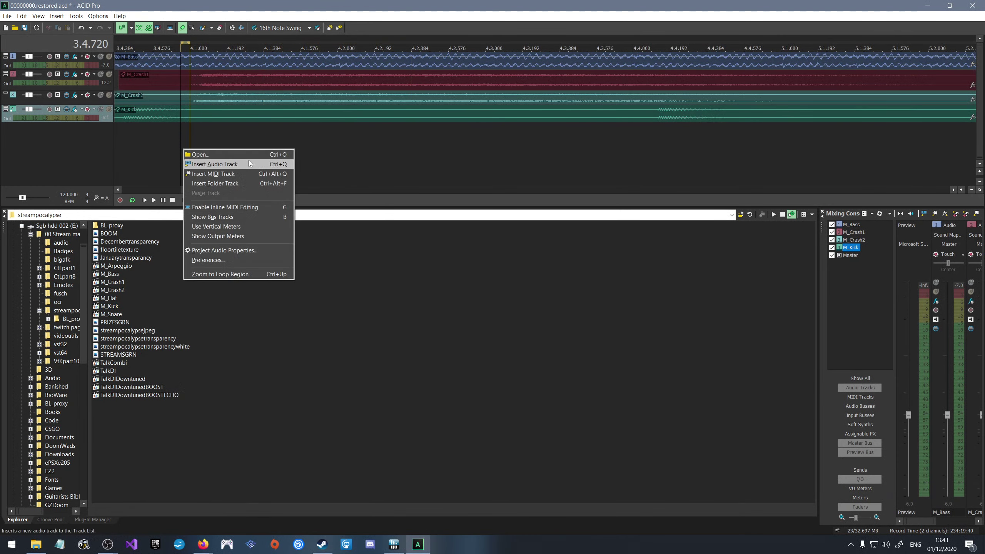
{"action": "left_click", "coordinate": [285, 138]}
{"action": "scroll", "coordinate": [264, 142], "scroll_direction": "left", "scroll_amount": 3}
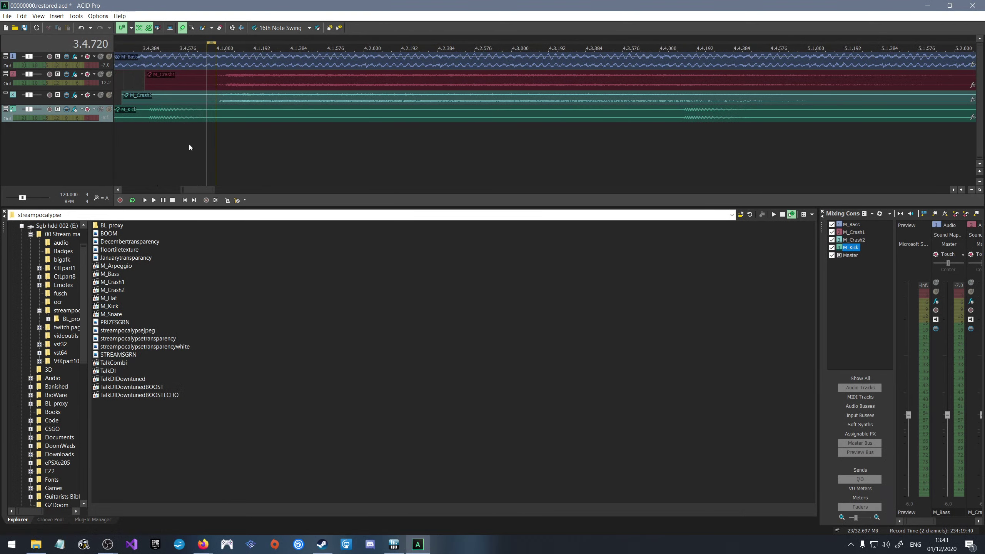
{"action": "scroll", "coordinate": [190, 145], "scroll_direction": "left", "scroll_amount": 3}
{"action": "left_click_drag", "start_coordinate": [187, 137], "coordinate": [282, 134]}
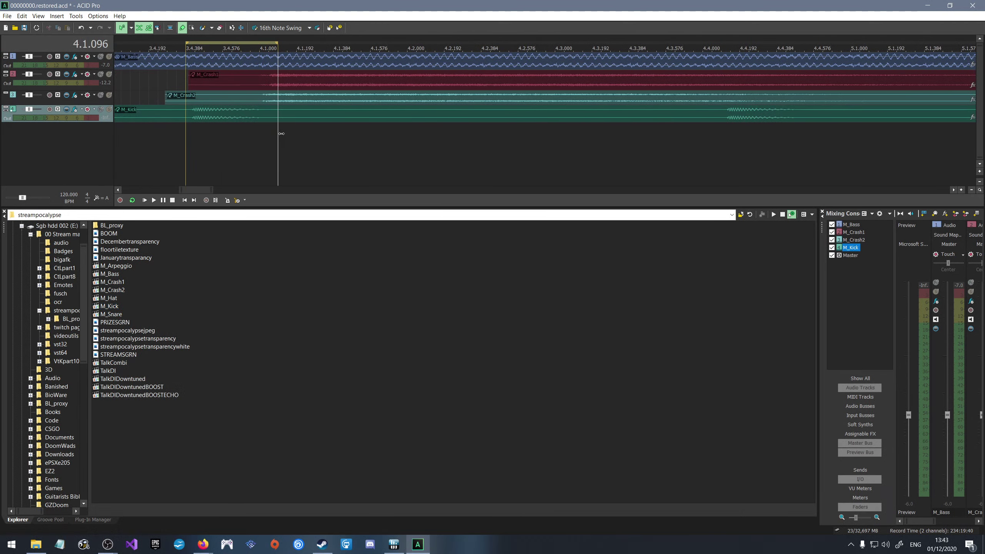
Split the M_Kick event at 4.1.096 and delete everything after the split.
{"action": "right_click", "coordinate": [253, 116]}
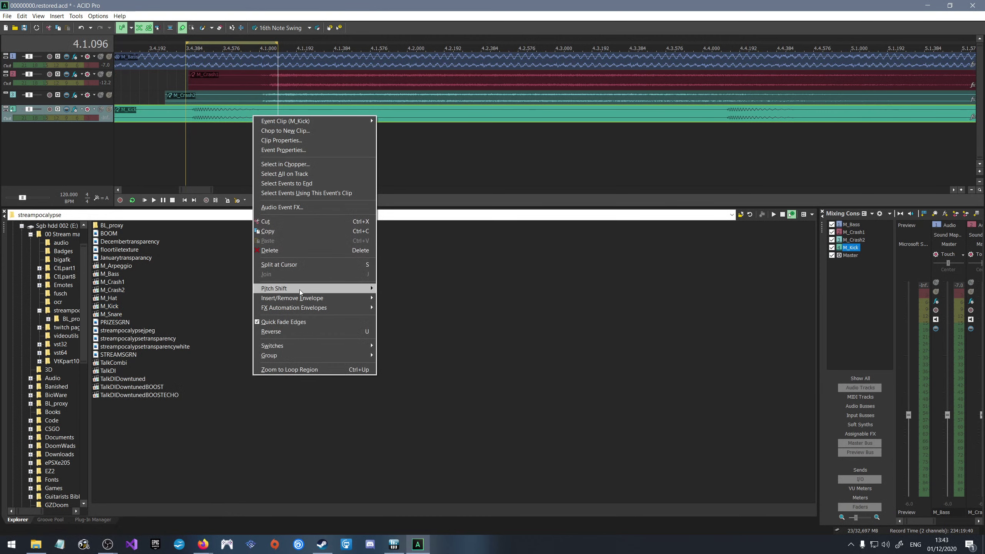
{"action": "left_click", "coordinate": [294, 263]}
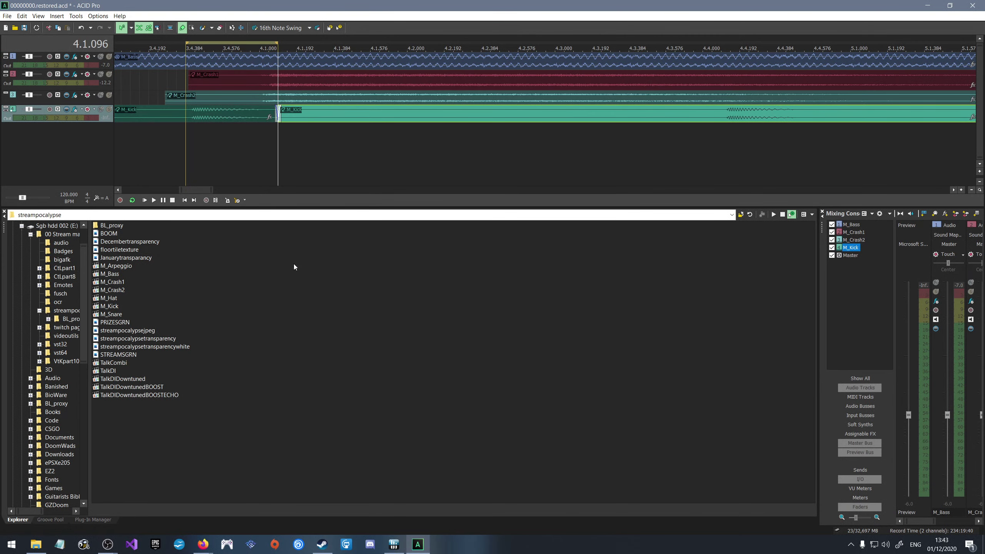
{"action": "left_click", "coordinate": [334, 111]}
{"action": "key", "text": "Delete"}
Split the shortened M_Kick event at 3.4.384 and delete the piece before it.
{"action": "left_click", "coordinate": [186, 112]}
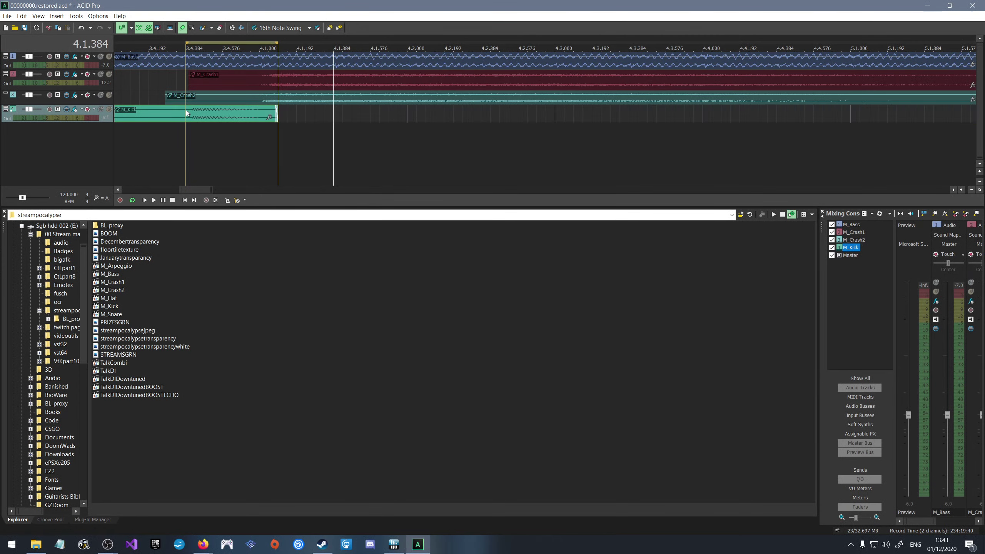
{"action": "left_click", "coordinate": [186, 110]}
{"action": "right_click", "coordinate": [184, 116]}
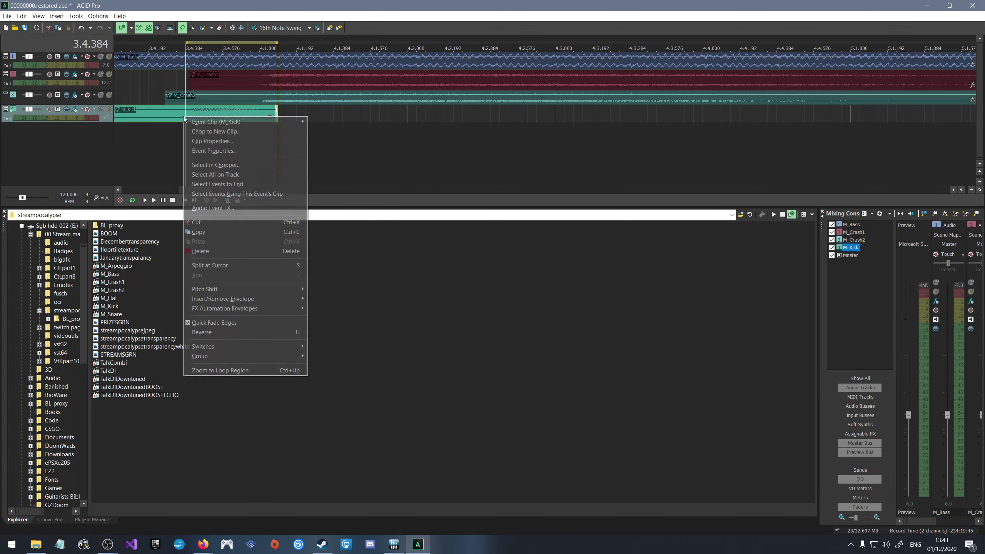
{"action": "left_click", "coordinate": [224, 266]}
{"action": "left_click", "coordinate": [162, 116]}
{"action": "key", "text": "Delete"}
{"action": "scroll", "coordinate": [196, 114], "scroll_direction": "up", "scroll_amount": 1}
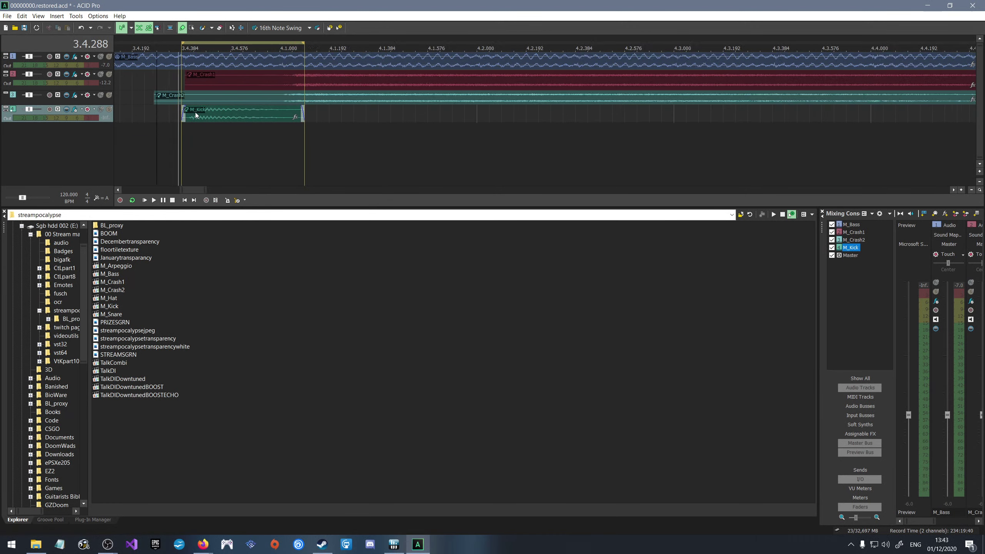
Delete the remaining M_Kick piece and undo that deletion.
{"action": "scroll", "coordinate": [182, 116], "scroll_direction": "up", "scroll_amount": 3}
{"action": "left_click", "coordinate": [139, 116]}
{"action": "key", "text": "Delete"}
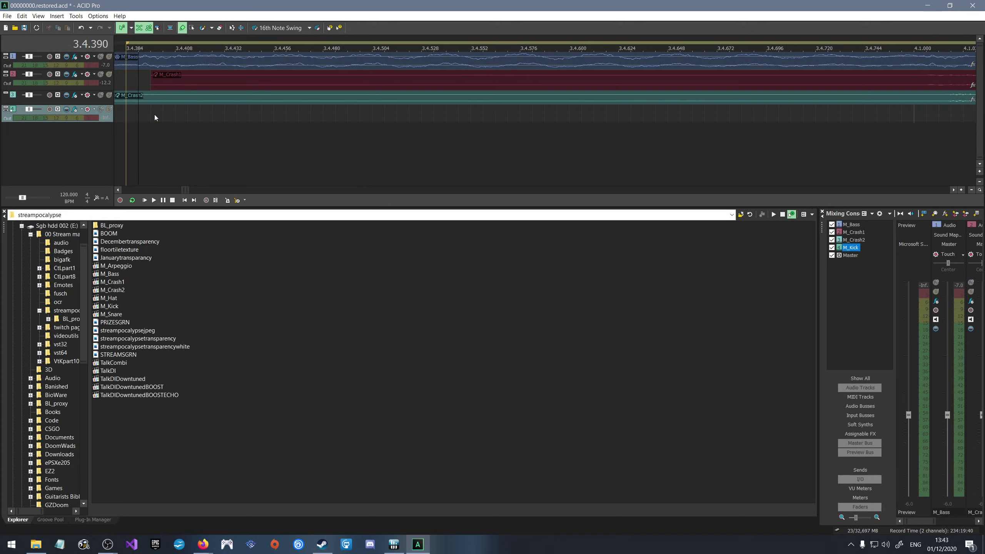
{"action": "key", "text": "ctrl+z"}
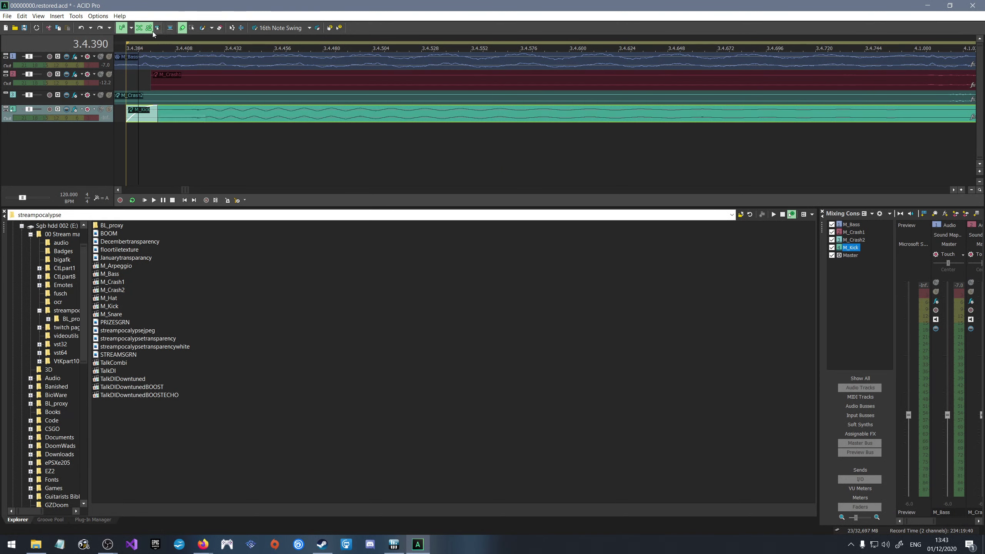
Turn off automatic crossfades and undo the splits and deletions until the full M_Kick event is restored.
{"action": "left_click", "coordinate": [139, 28]}
{"action": "left_click", "coordinate": [151, 128]}
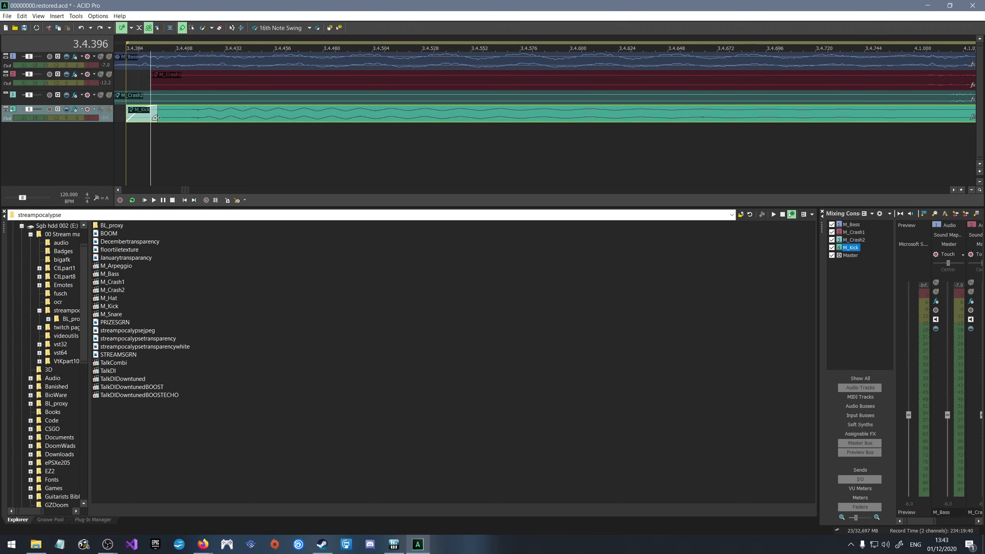
{"action": "key", "text": "ctrl+z"}
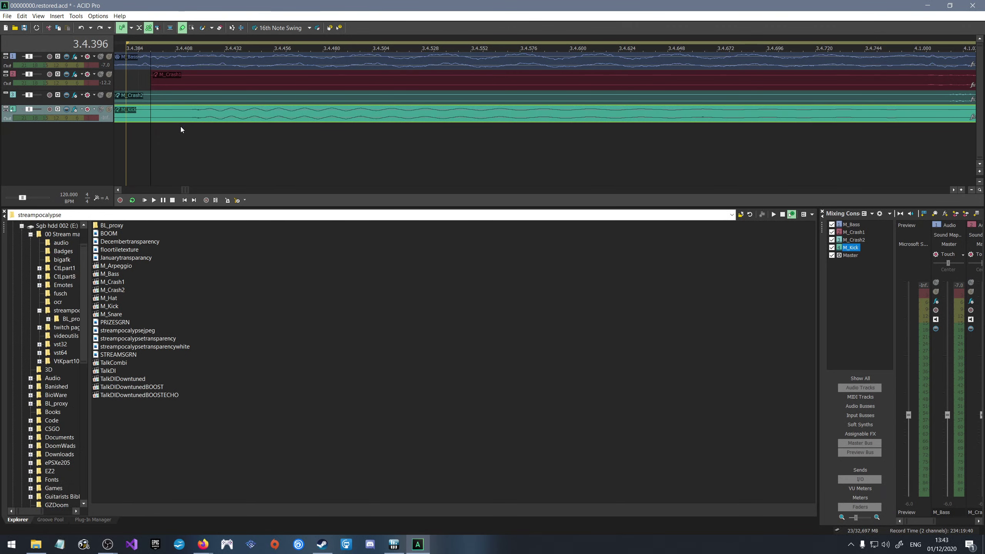
{"action": "scroll", "coordinate": [233, 145], "scroll_direction": "down", "scroll_amount": 4}
{"action": "scroll", "coordinate": [233, 145], "scroll_direction": "down", "scroll_amount": 1}
{"action": "key", "text": "ctrl+z"}
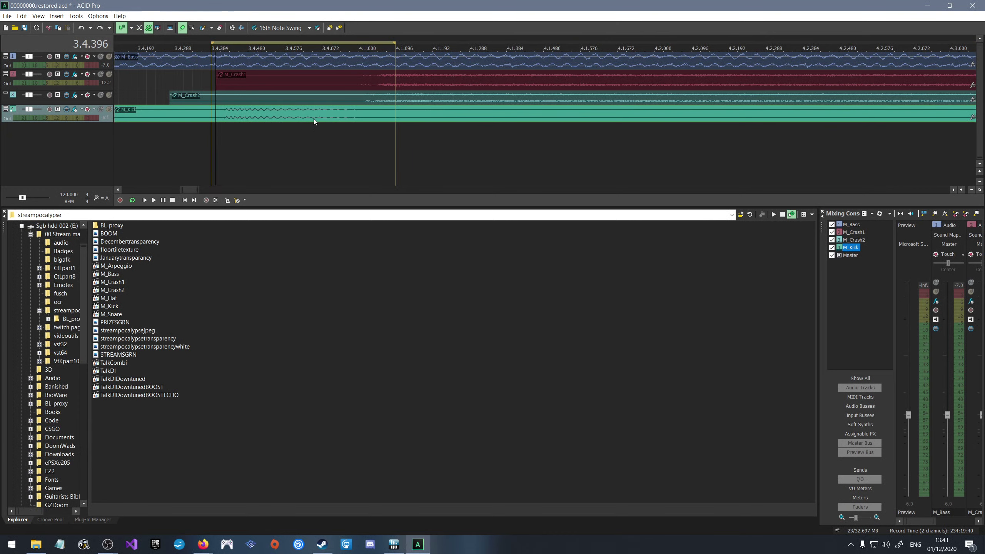
Split the restored M_Kick event at 4.1.096 and delete the part that follows the first hit.
{"action": "left_click", "coordinate": [395, 114]}
{"action": "right_click", "coordinate": [406, 112]}
{"action": "left_click", "coordinate": [399, 109]}
{"action": "double_click", "coordinate": [399, 110]}
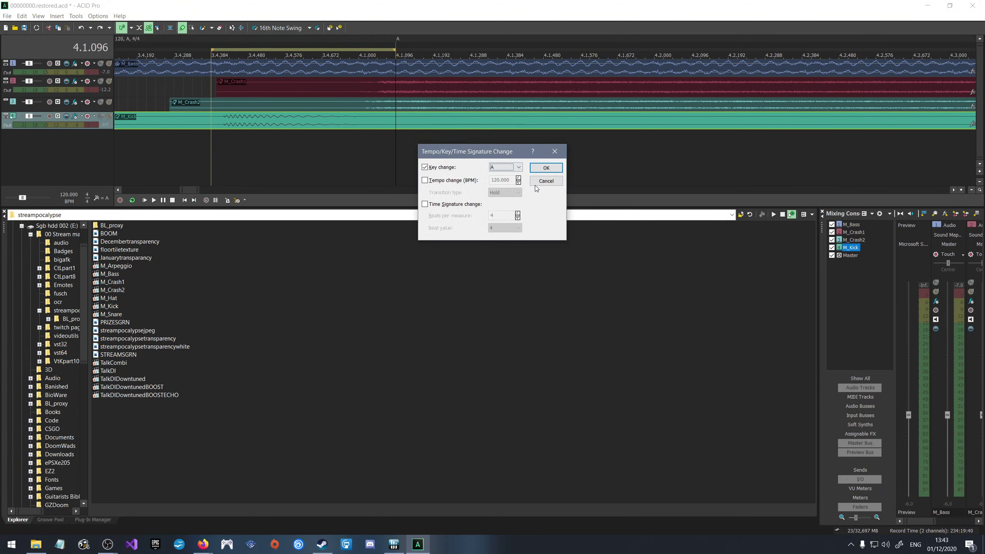
{"action": "left_click", "coordinate": [547, 182]}
{"action": "right_click", "coordinate": [404, 112]}
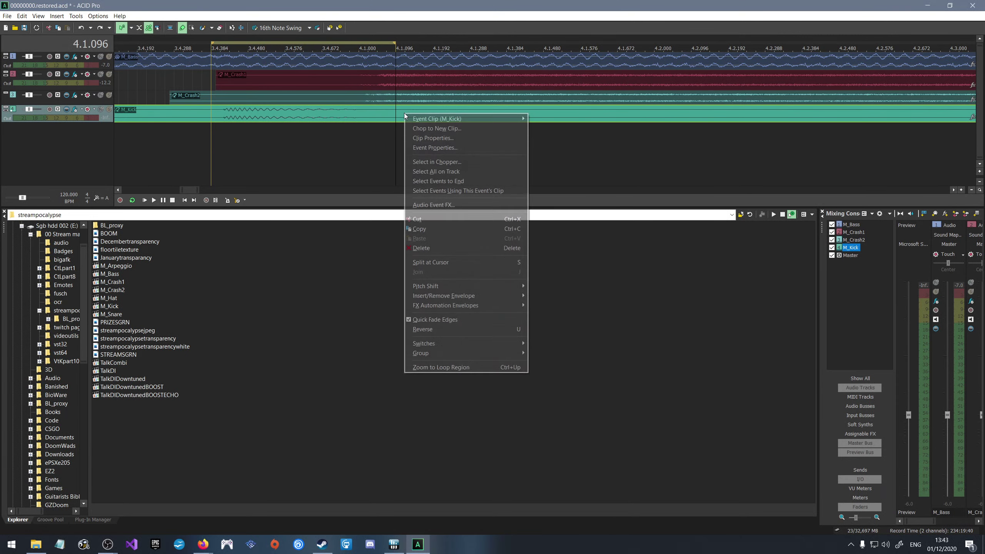
{"action": "left_click", "coordinate": [451, 263]}
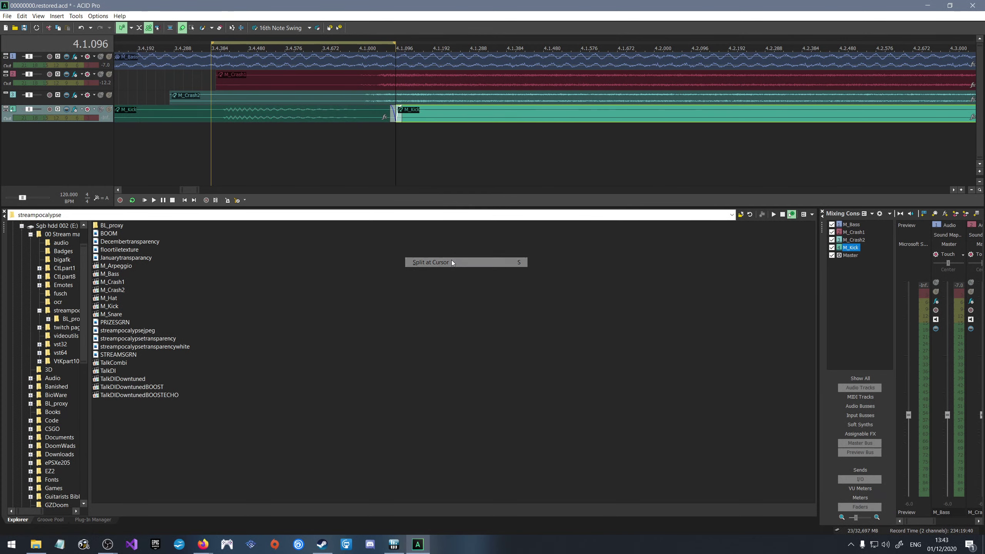
{"action": "key", "text": "Delete"}
Remove the fade-out at the end of the trimmed M_Kick event.
{"action": "left_click", "coordinate": [394, 120]}
{"action": "scroll", "coordinate": [393, 123], "scroll_direction": "up", "scroll_amount": 6}
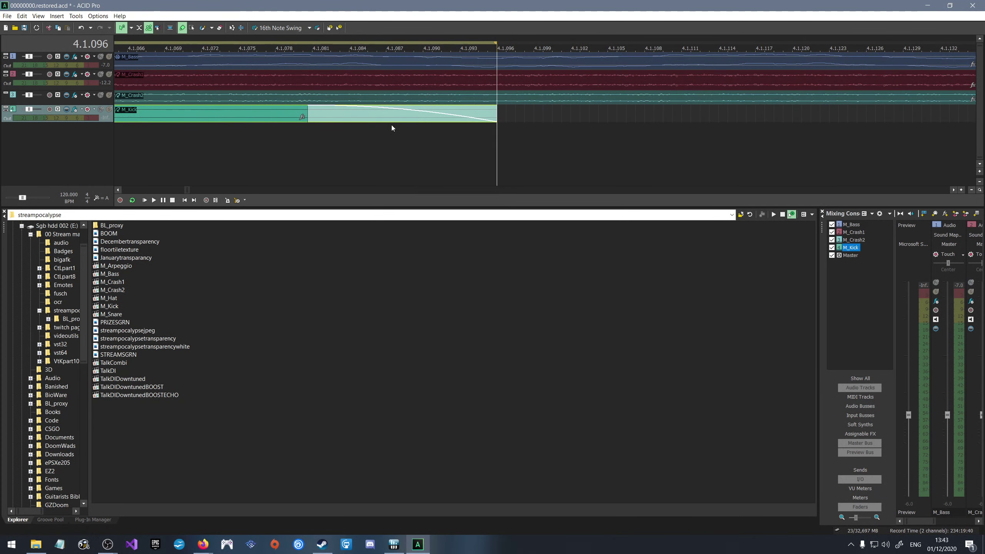
{"action": "left_click_drag", "start_coordinate": [308, 107], "coordinate": [518, 119]}
{"action": "scroll", "coordinate": [593, 131], "scroll_direction": "down", "scroll_amount": 6}
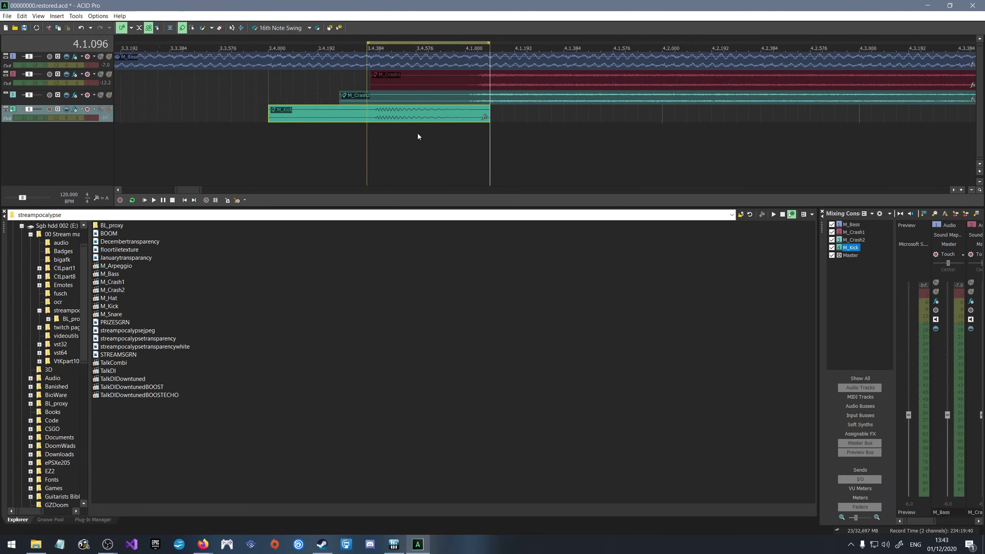
Split the events on all tracks at 3.4.415, just before the kick hit, and undo that split.
{"action": "scroll", "coordinate": [311, 131], "scroll_direction": "up", "scroll_amount": 4}
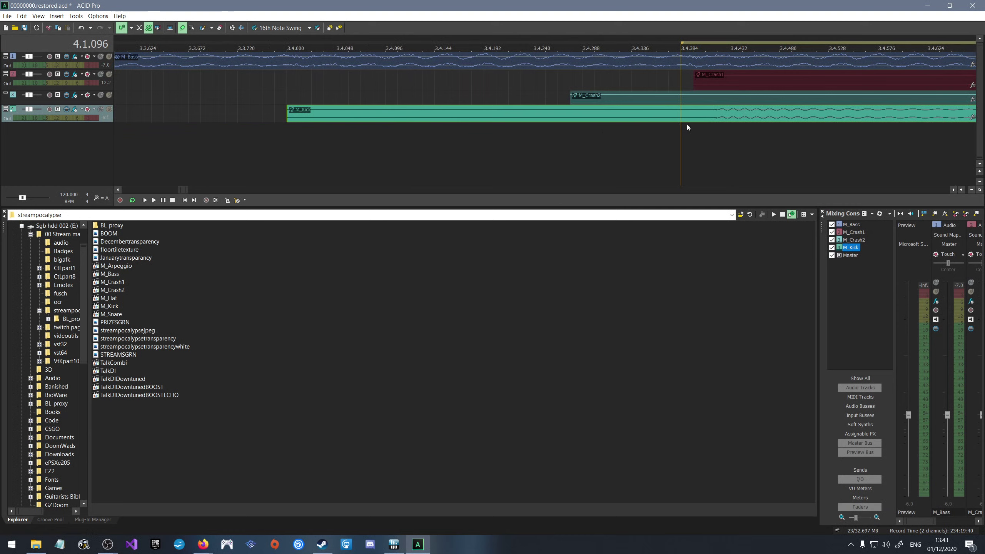
{"action": "left_click", "coordinate": [705, 129]}
{"action": "scroll", "coordinate": [732, 136], "scroll_direction": "up", "scroll_amount": 3}
{"action": "scroll", "coordinate": [625, 136], "scroll_direction": "up", "scroll_amount": 3}
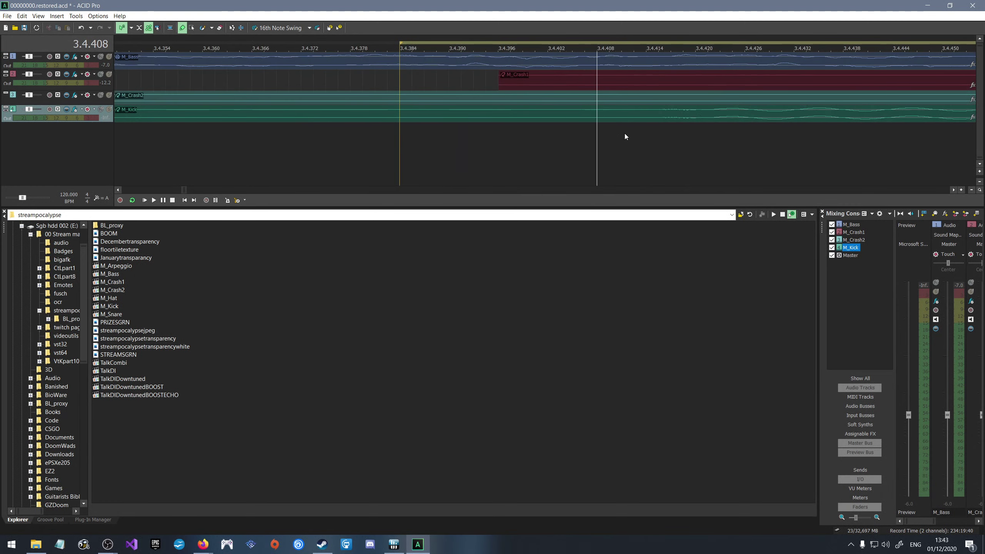
{"action": "left_click", "coordinate": [650, 134]}
{"action": "left_click", "coordinate": [661, 133]}
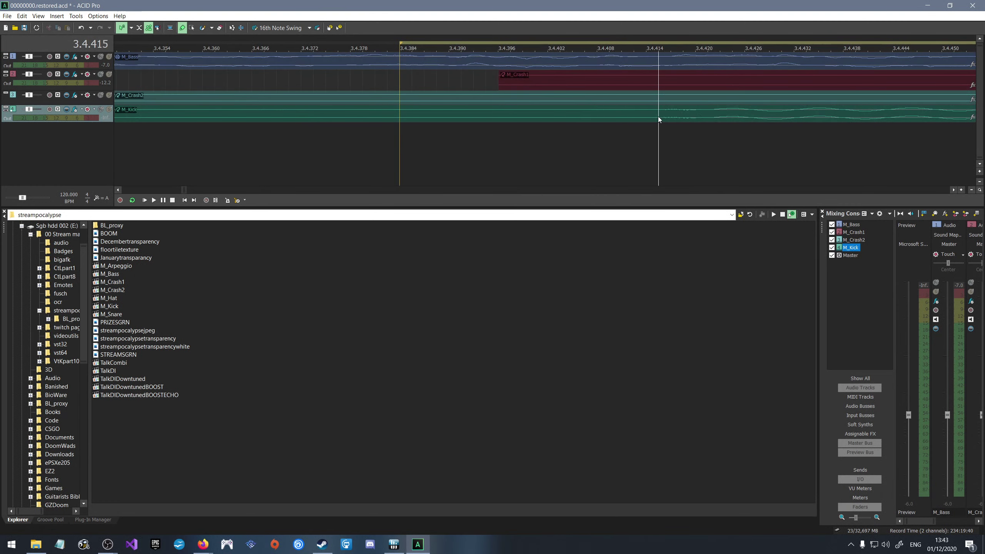
{"action": "key", "text": "s"}
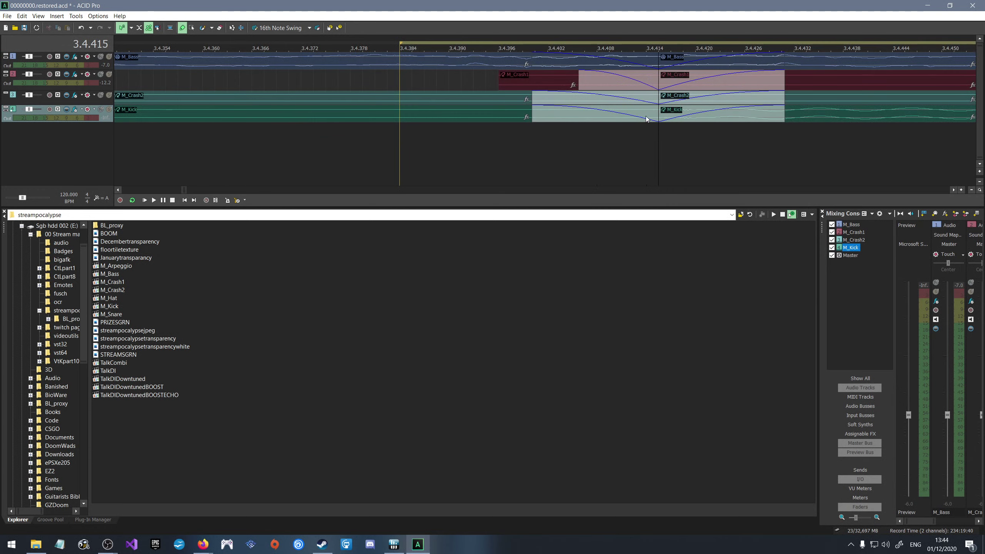
{"action": "left_click", "coordinate": [505, 99]}
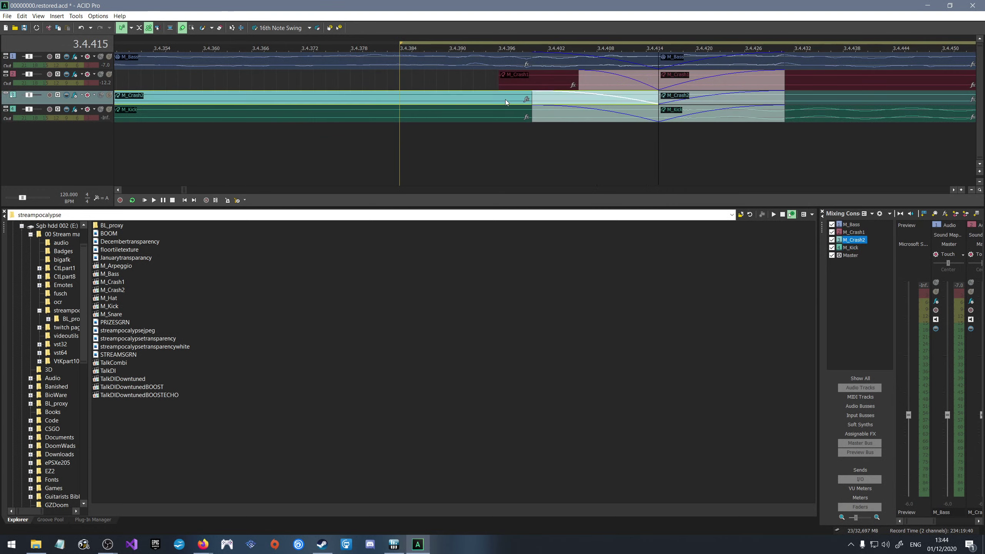
{"action": "left_click", "coordinate": [502, 114]}
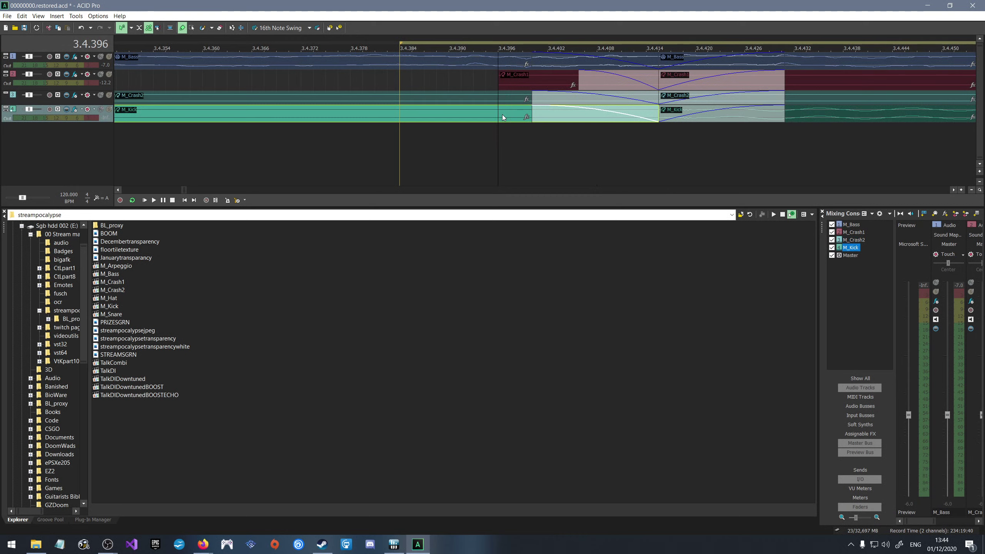
{"action": "key", "text": "ctrl+z"}
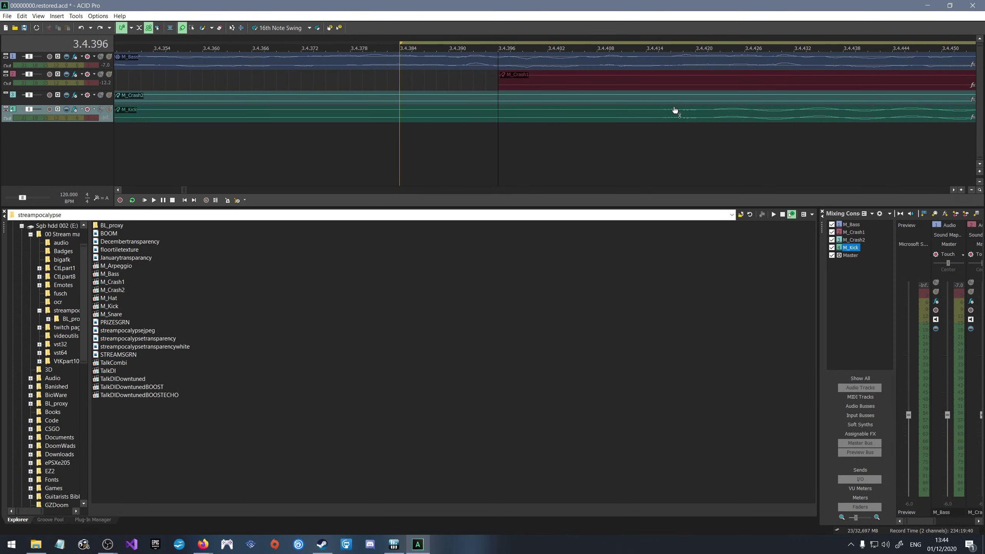
Split only the M_Kick event at 3.4.415 and delete the silent part before the hit.
{"action": "left_click", "coordinate": [674, 116]}
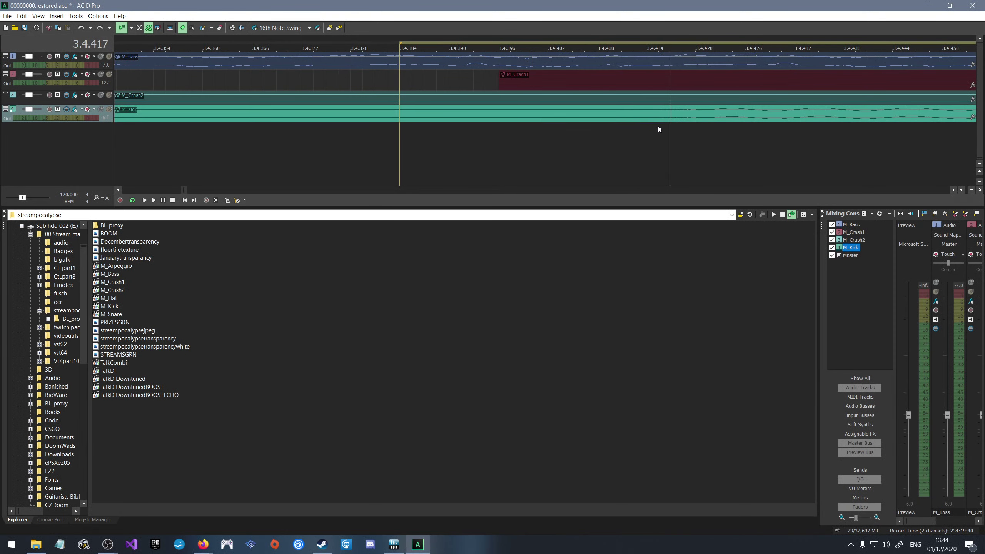
{"action": "left_click", "coordinate": [659, 126]}
{"action": "left_click", "coordinate": [661, 126]}
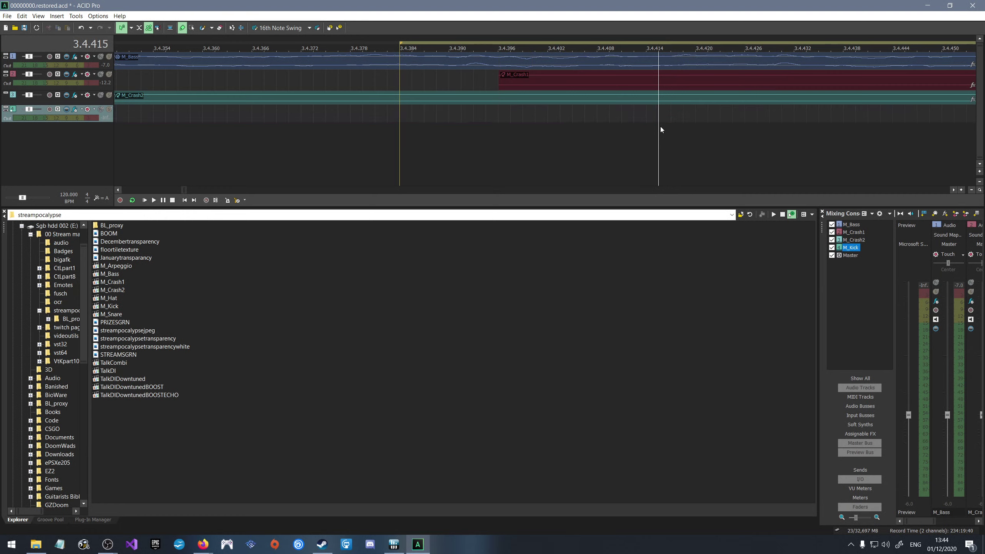
{"action": "left_click", "coordinate": [657, 123]}
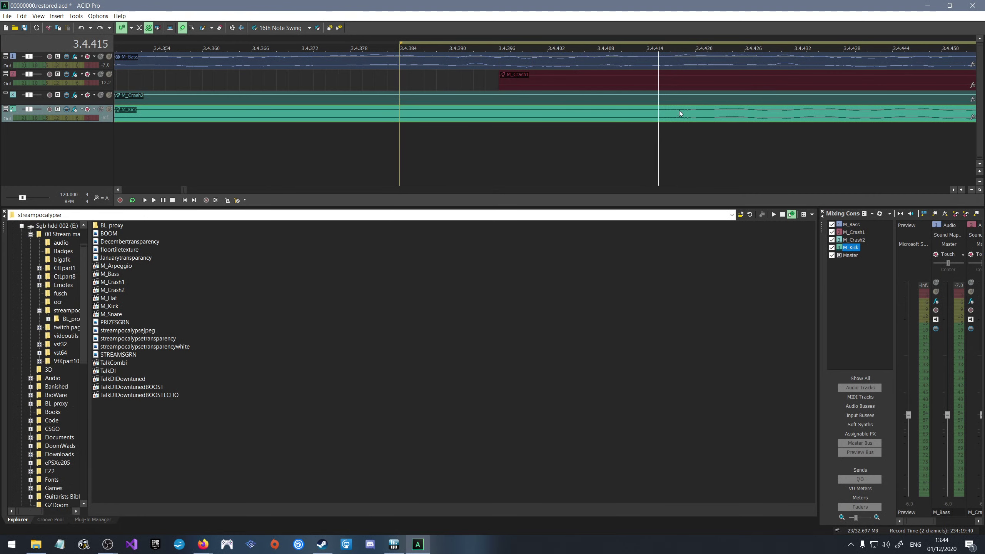
{"action": "scroll", "coordinate": [679, 111], "scroll_direction": "up", "scroll_amount": 1}
{"action": "key", "text": "s"}
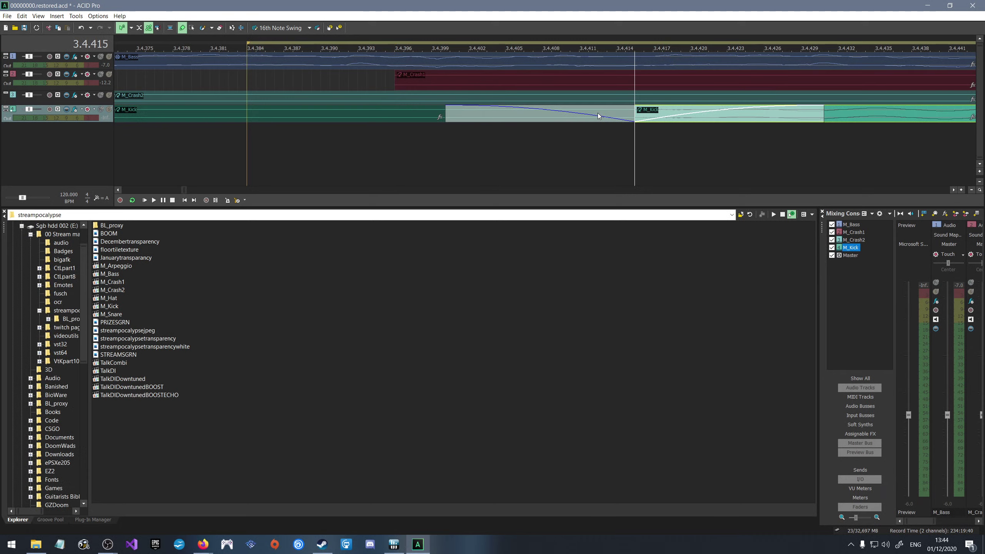
{"action": "left_click", "coordinate": [583, 112]}
{"action": "key", "text": "Delete"}
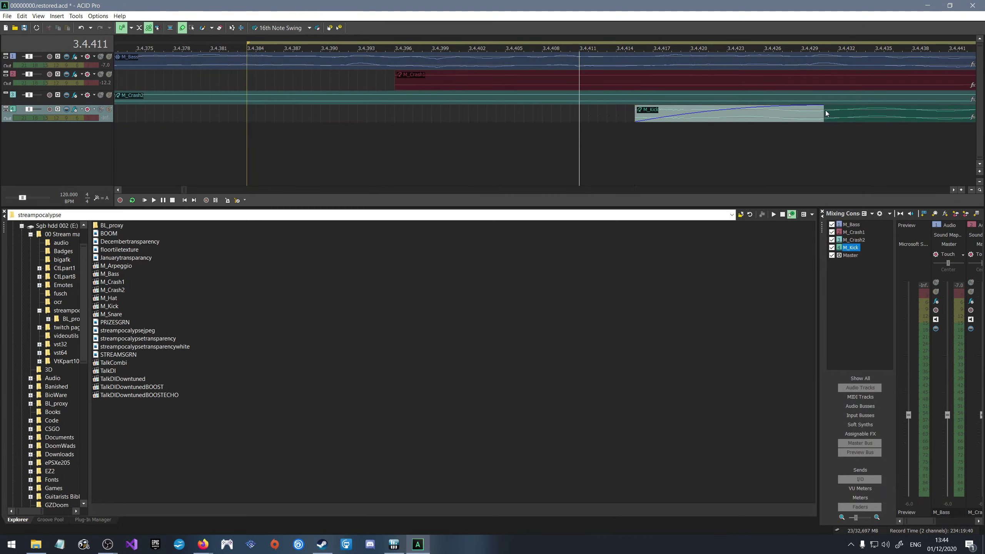
Remove the fade-in at the start of the trimmed M_Kick event and play the arrangement from 3.4.413.
{"action": "left_click_drag", "start_coordinate": [824, 108], "coordinate": [666, 111]}
{"action": "left_click", "coordinate": [610, 127]}
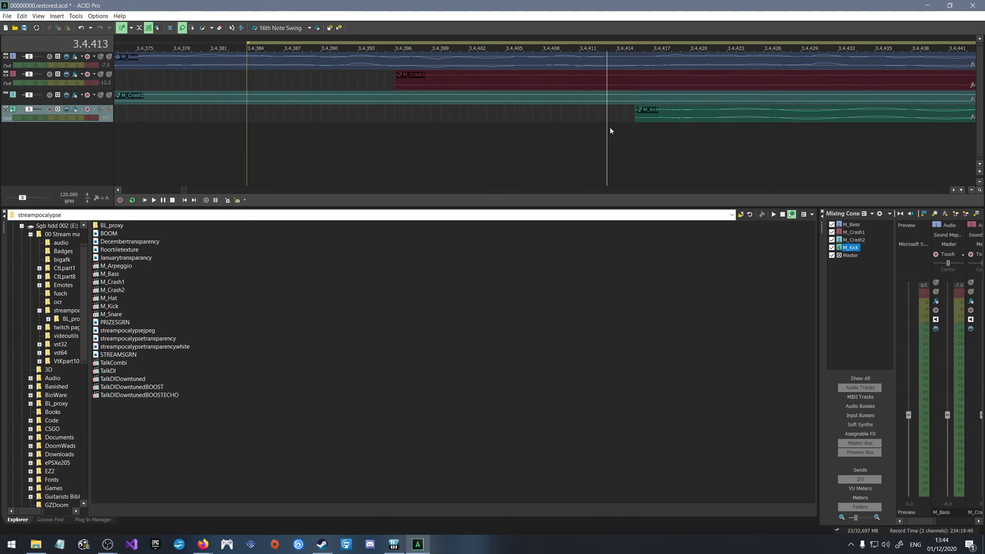
{"action": "key", "text": "space"}
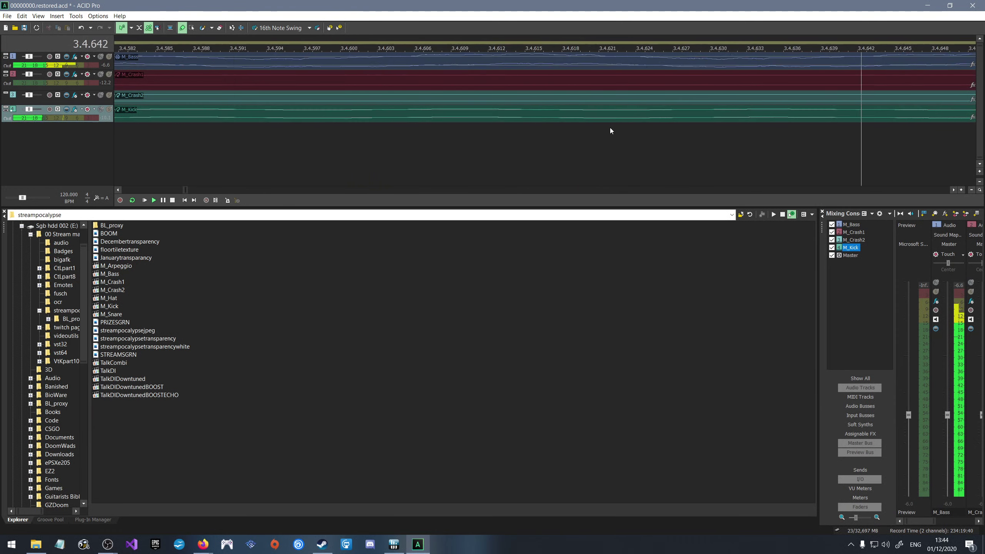
{"action": "key", "text": "space"}
Show the trimmed M_Kick event in the Chopper and preview its clip from the start.
{"action": "scroll", "coordinate": [535, 83], "scroll_direction": "down", "scroll_amount": 10}
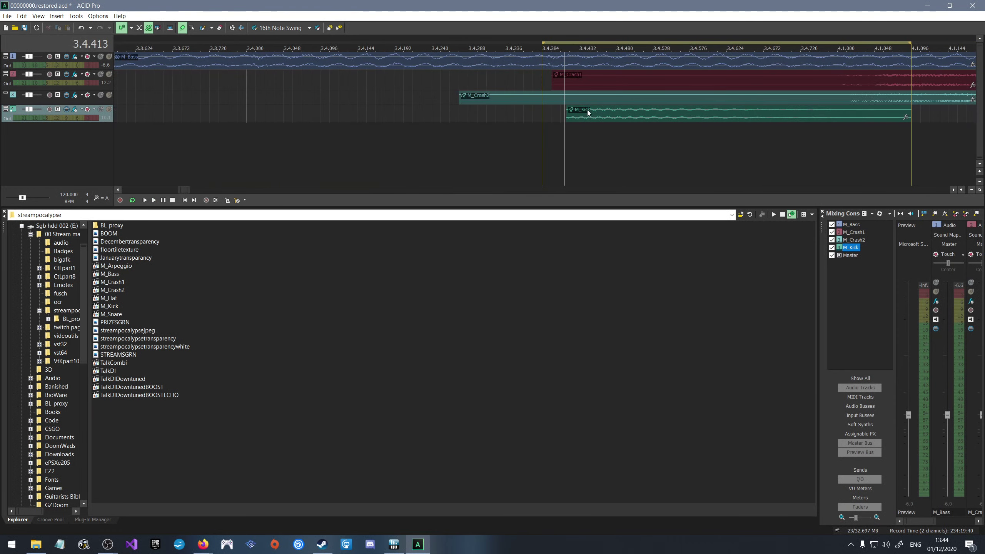
{"action": "left_click", "coordinate": [636, 116]}
{"action": "right_click", "coordinate": [636, 116]}
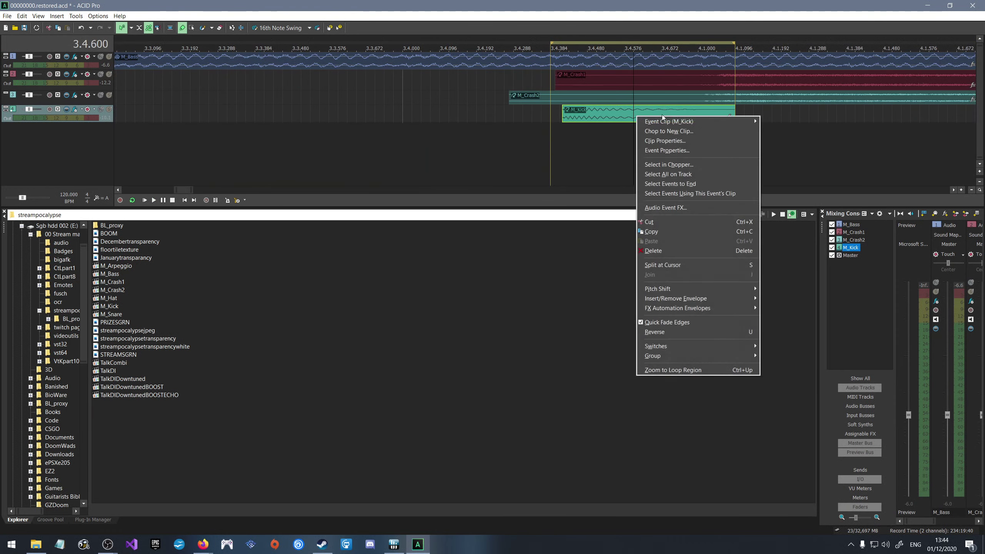
{"action": "left_click", "coordinate": [682, 165]}
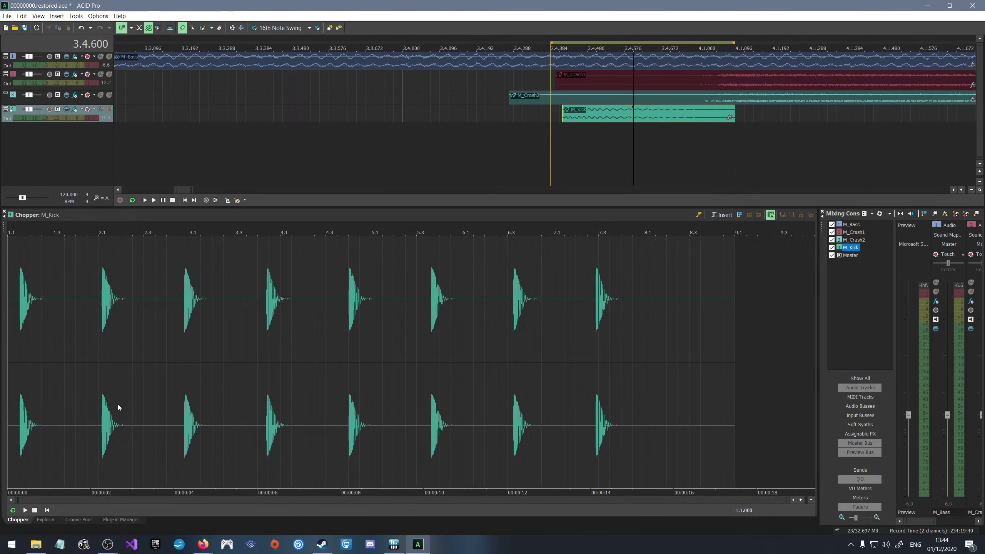
{"action": "left_click", "coordinate": [25, 510]}
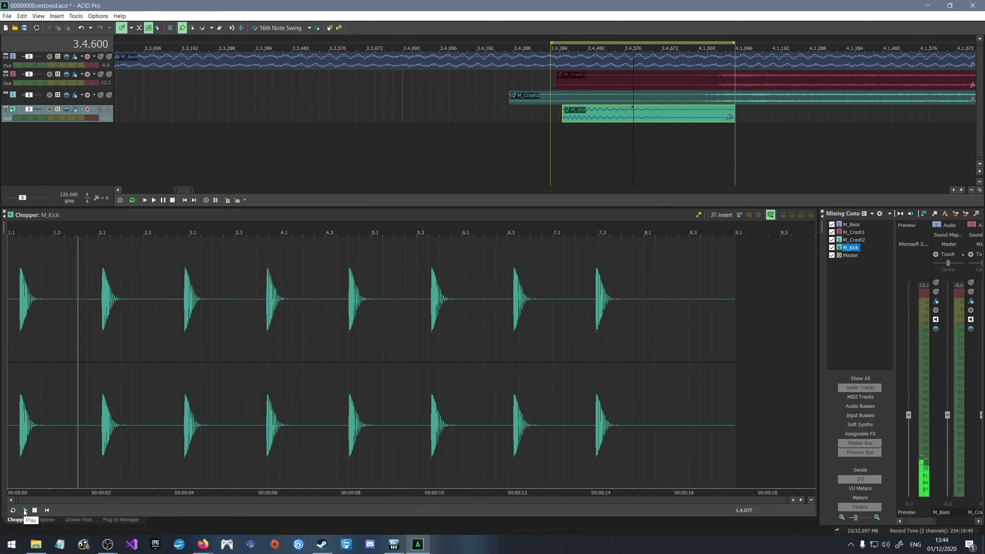
{"action": "left_click", "coordinate": [35, 511]}
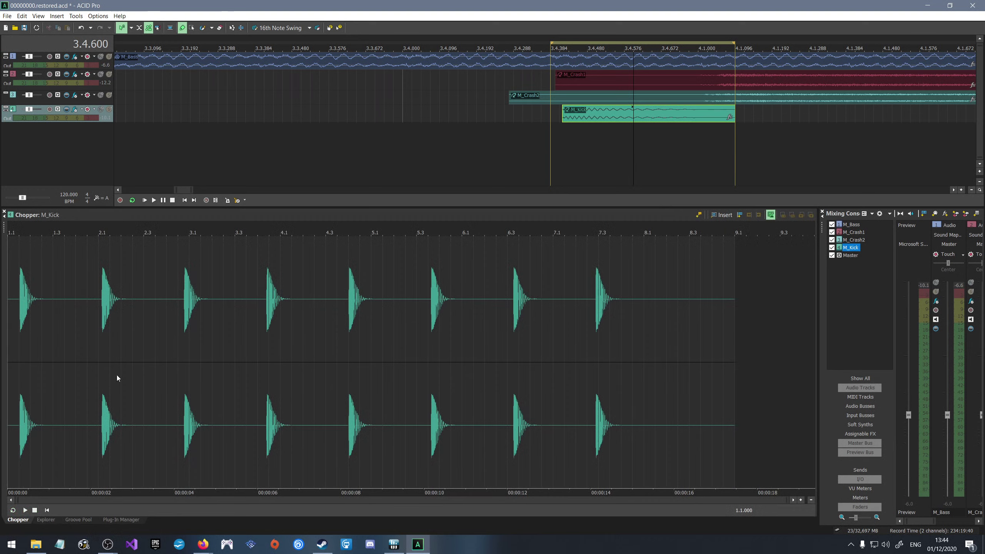
Select the region from 1.1.384 to 2.1.000 in the Chopper, covering the first kick hit.
{"action": "mouse_move", "coordinate": [87, 353]}
{"action": "left_mouse_down"}
{"action": "mouse_move", "coordinate": [62, 353]}
{"action": "mouse_move", "coordinate": [76, 353]}
{"action": "left_mouse_up"}
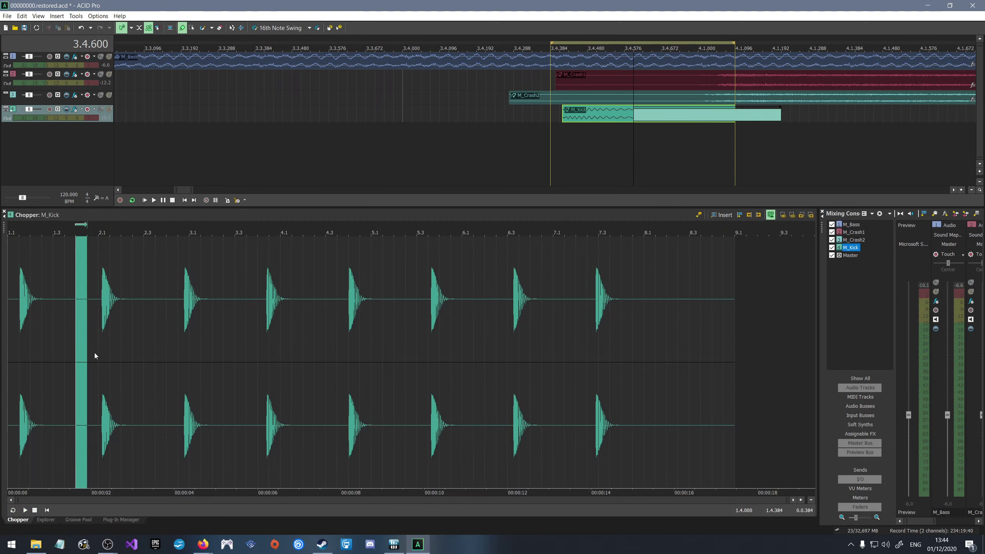
{"action": "left_click", "coordinate": [97, 354]}
{"action": "left_click_drag", "start_coordinate": [19, 287], "coordinate": [99, 295]}
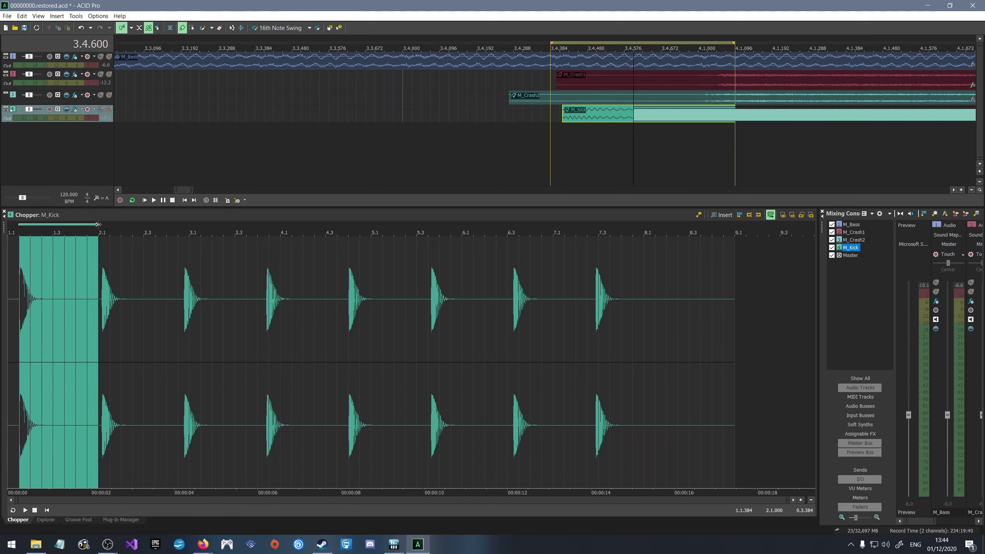
{"action": "mouse_move", "coordinate": [98, 224]}
{"action": "left_mouse_down"}
{"action": "mouse_move", "coordinate": [132, 224]}
{"action": "mouse_move", "coordinate": [86, 224]}
{"action": "mouse_move", "coordinate": [97, 224]}
{"action": "left_mouse_up"}
{"action": "mouse_move", "coordinate": [100, 478]}
{"action": "left_mouse_down"}
{"action": "mouse_move", "coordinate": [120, 476]}
{"action": "mouse_move", "coordinate": [95, 474]}
{"action": "left_mouse_up"}
Preview the selected first kick region in the Chopper with loop playback turned on, and stop it.
{"action": "left_click", "coordinate": [25, 510]}
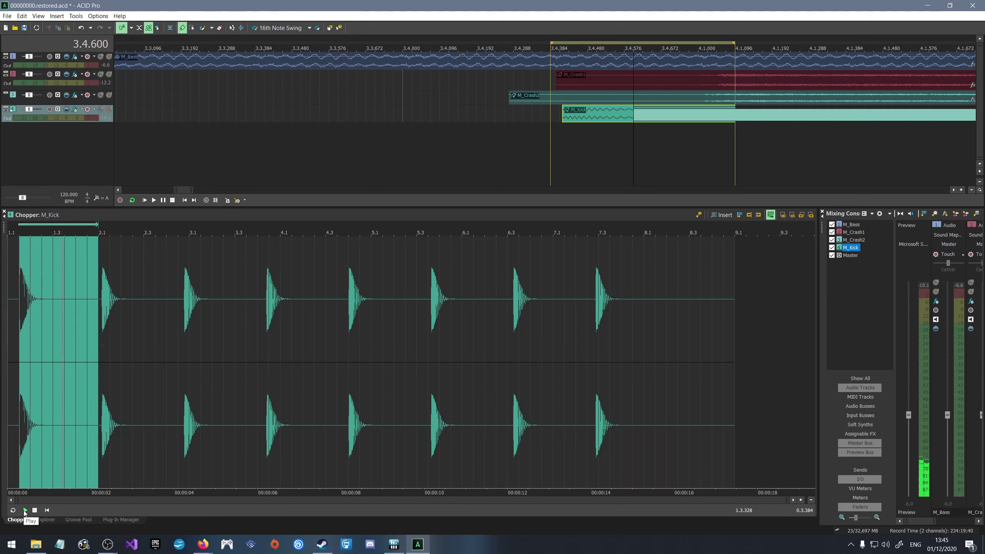
{"action": "left_click", "coordinate": [26, 510]}
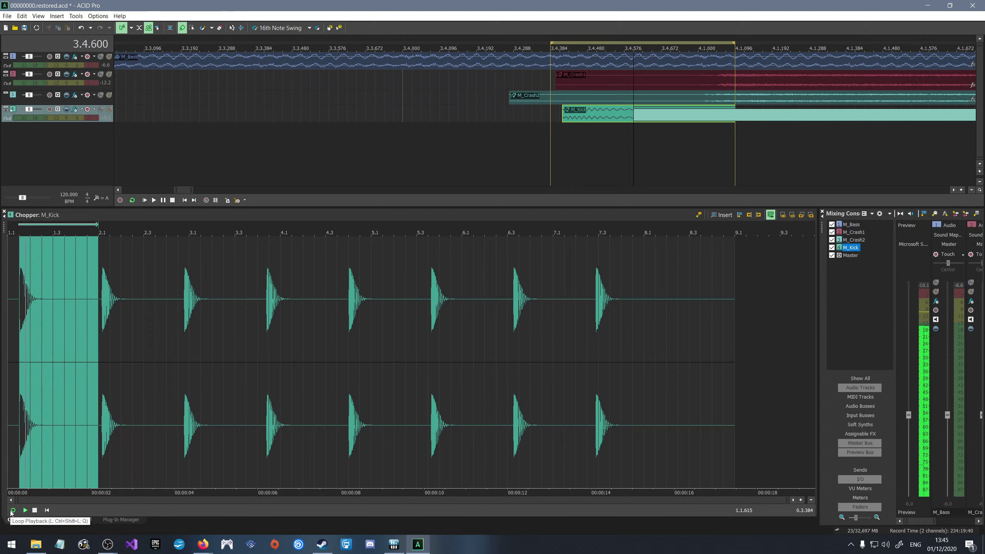
{"action": "left_click", "coordinate": [34, 511]}
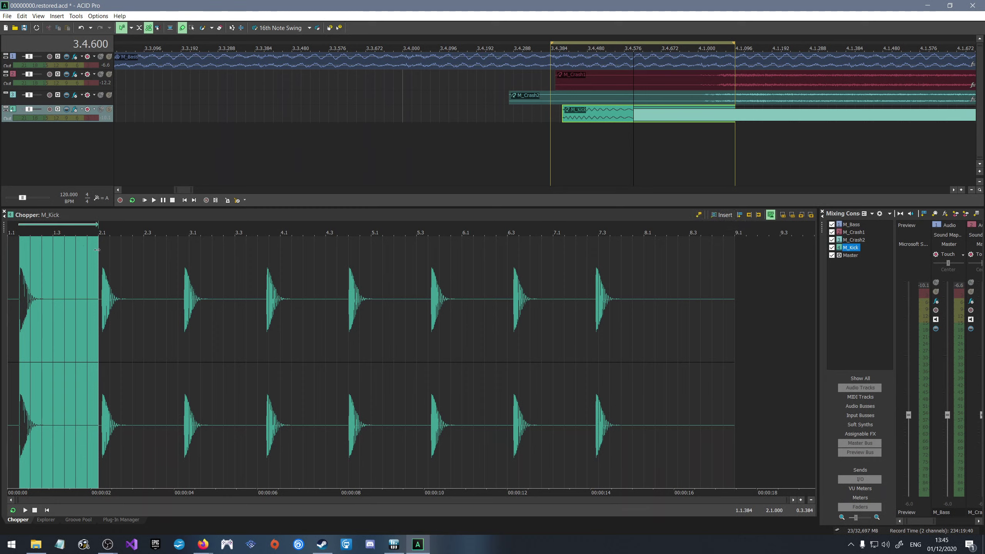
Change the Chopper selection to the region from 2.1.000 to 4.4.384.
{"action": "left_click_drag", "start_coordinate": [92, 252], "coordinate": [359, 266]}
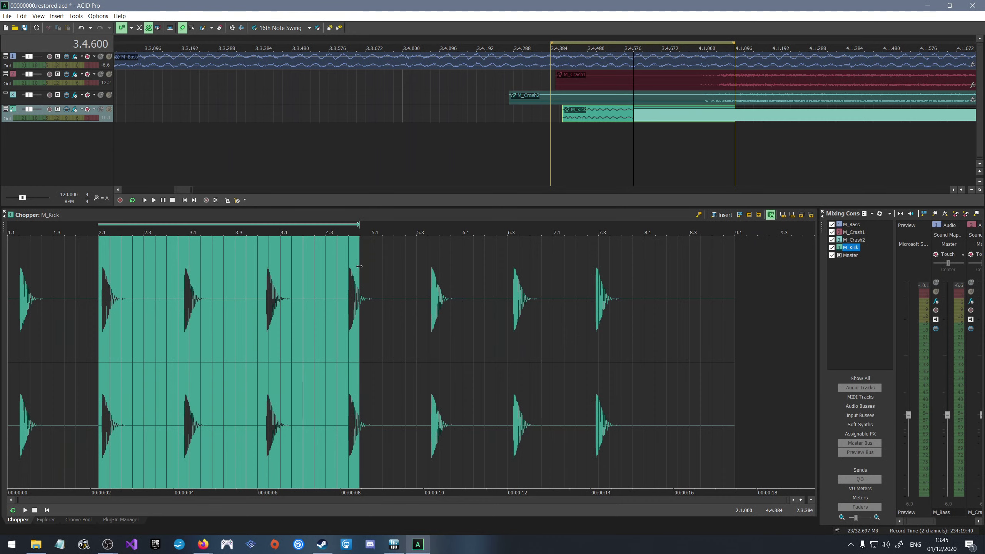
{"action": "left_click", "coordinate": [429, 283]}
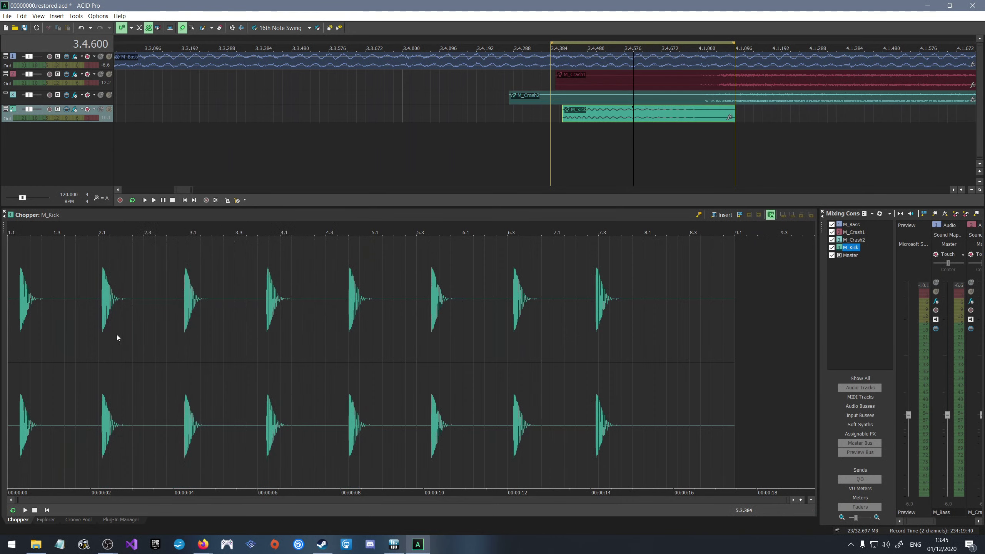
{"action": "right_click", "coordinate": [99, 342]}
{"action": "mouse_move", "coordinate": [144, 349]}
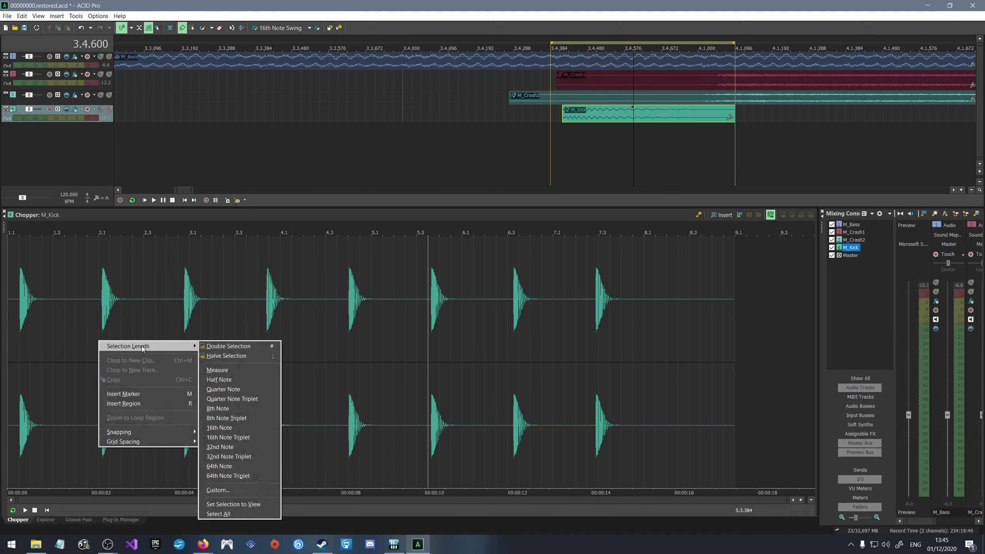
{"action": "mouse_move", "coordinate": [127, 435]}
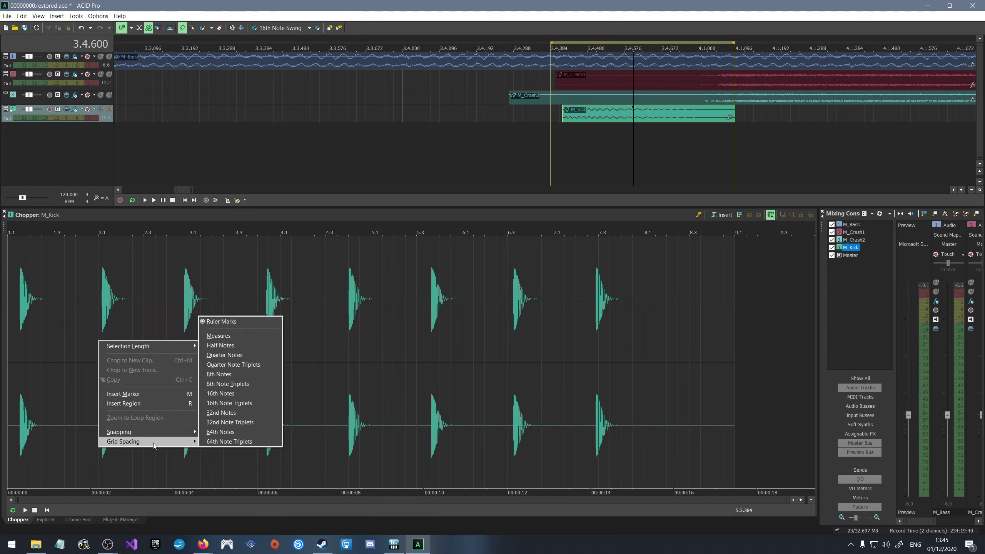
{"action": "mouse_move", "coordinate": [157, 433]}
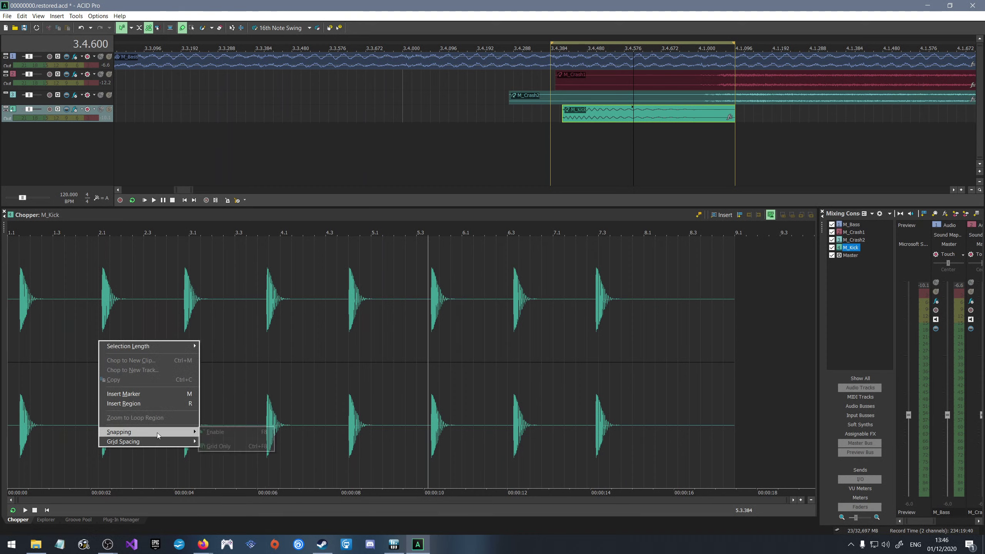
{"action": "left_click", "coordinate": [147, 268]}
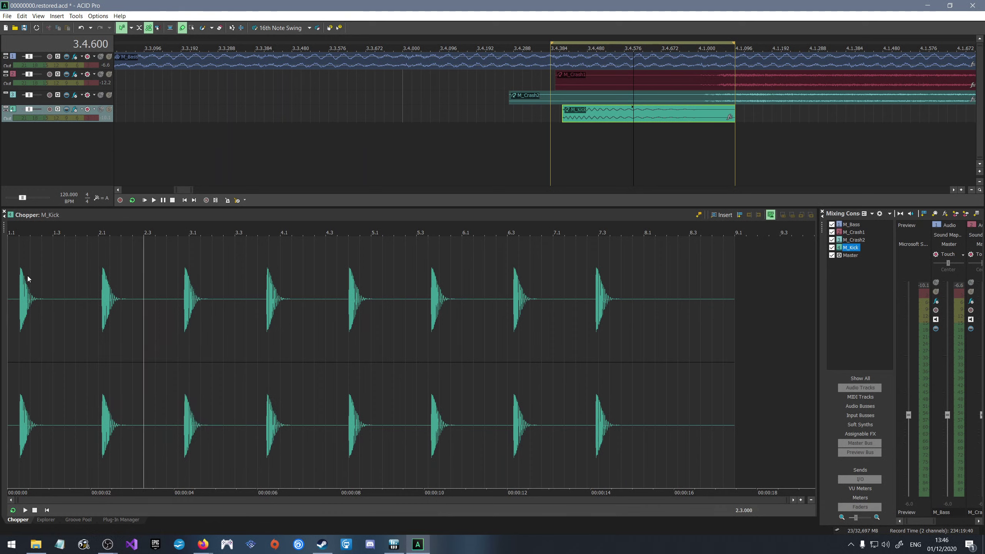
Select the first kick hit in the Chopper, from 1.1.384 to 2.1.000, and preview its sound.
{"action": "left_click_drag", "start_coordinate": [23, 275], "coordinate": [97, 284]}
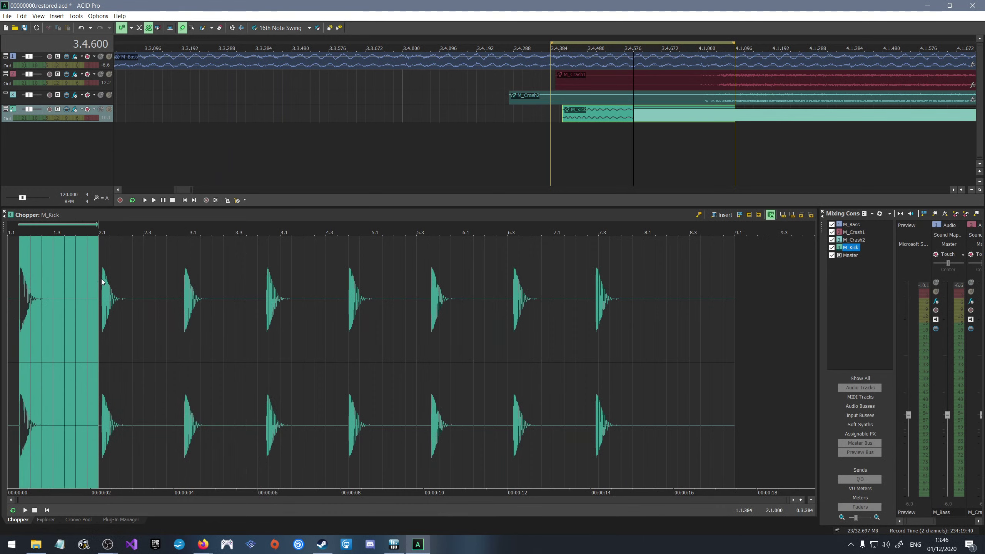
{"action": "key", "text": "space"}
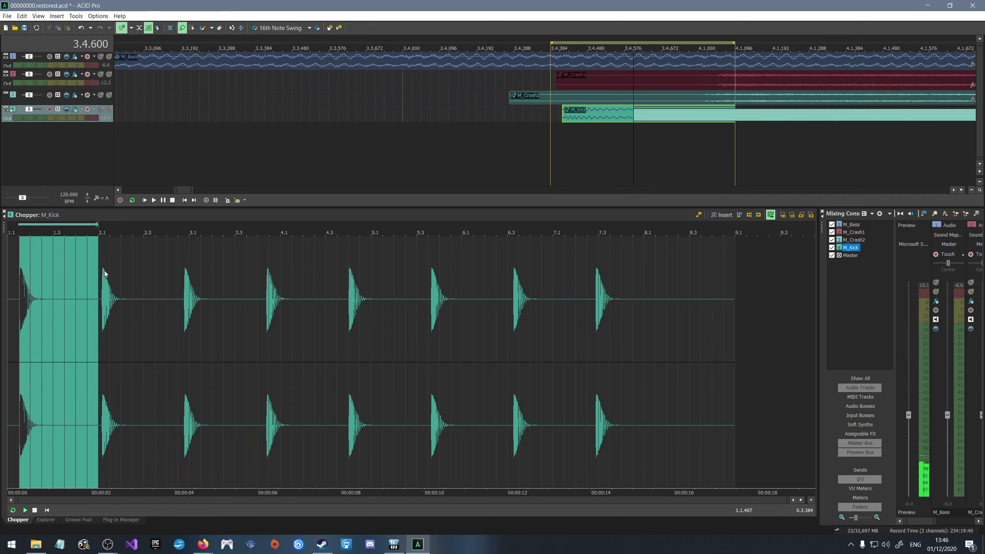
{"action": "key", "text": "space"}
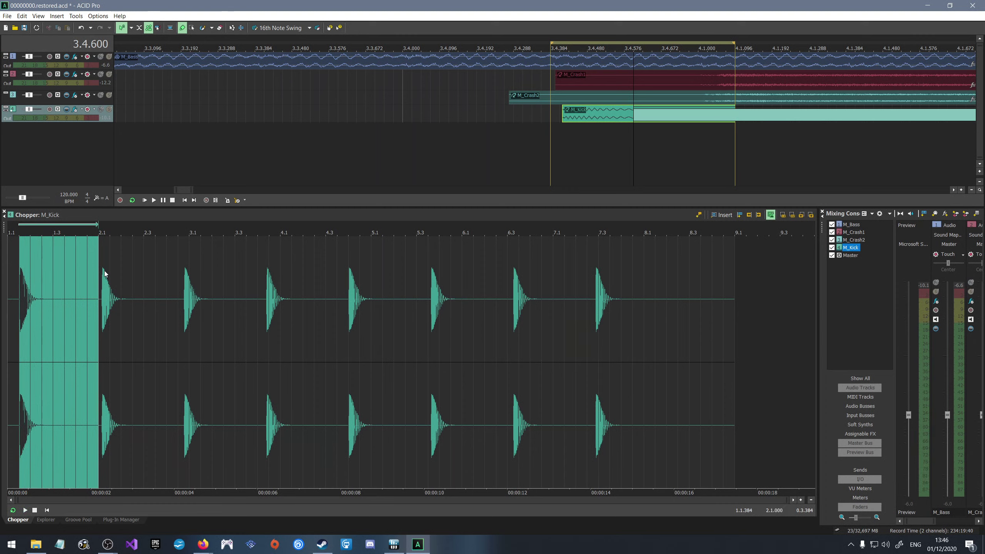
Set the Chopper selection to the full view.
{"action": "right_click", "coordinate": [54, 276]}
{"action": "mouse_move", "coordinate": [65, 283]}
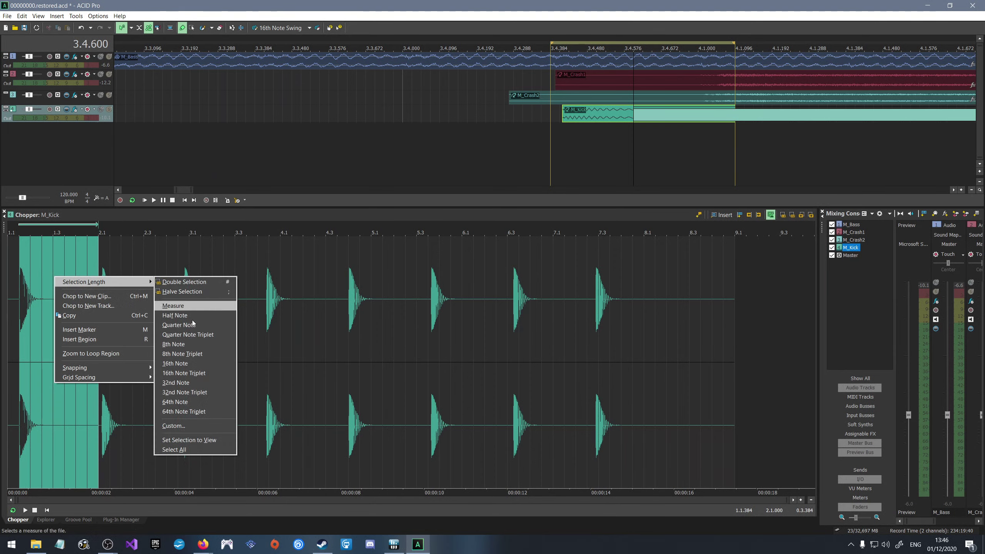
{"action": "left_click", "coordinate": [185, 440]}
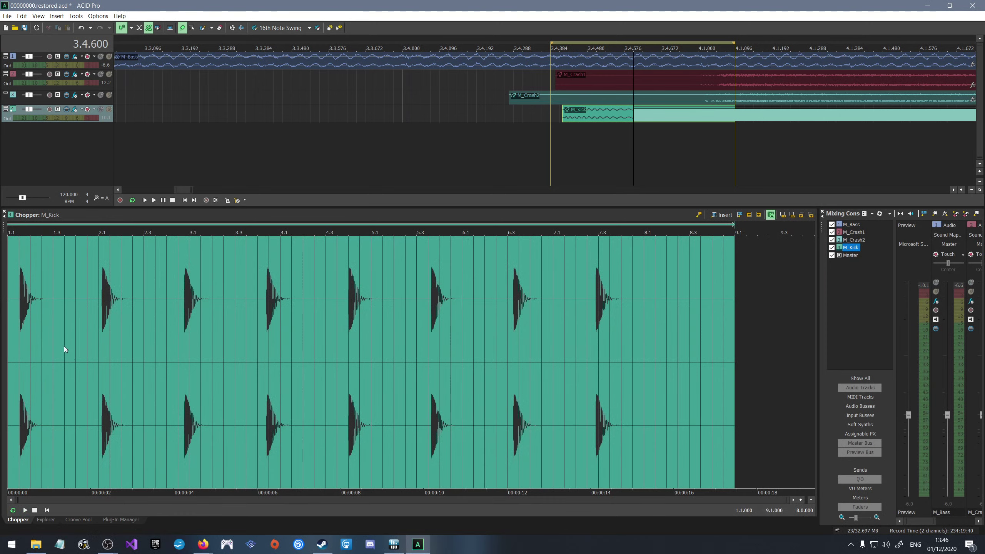
Try to place the first kick hit from the Chopper on the M_Kick track ahead of the existing event, and undo the placement.
{"action": "left_click_drag", "start_coordinate": [24, 297], "coordinate": [94, 294]}
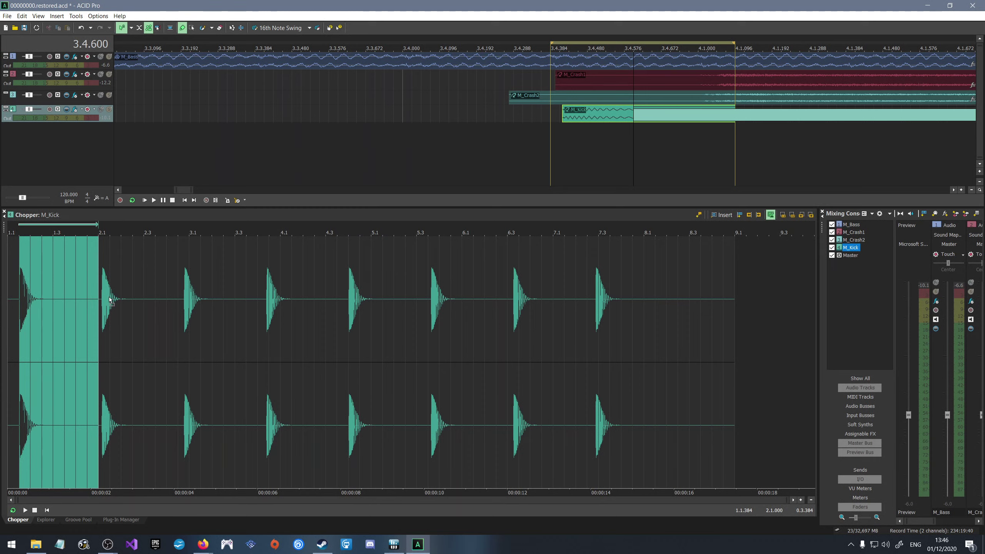
{"action": "left_click_drag", "start_coordinate": [95, 300], "coordinate": [278, 113]}
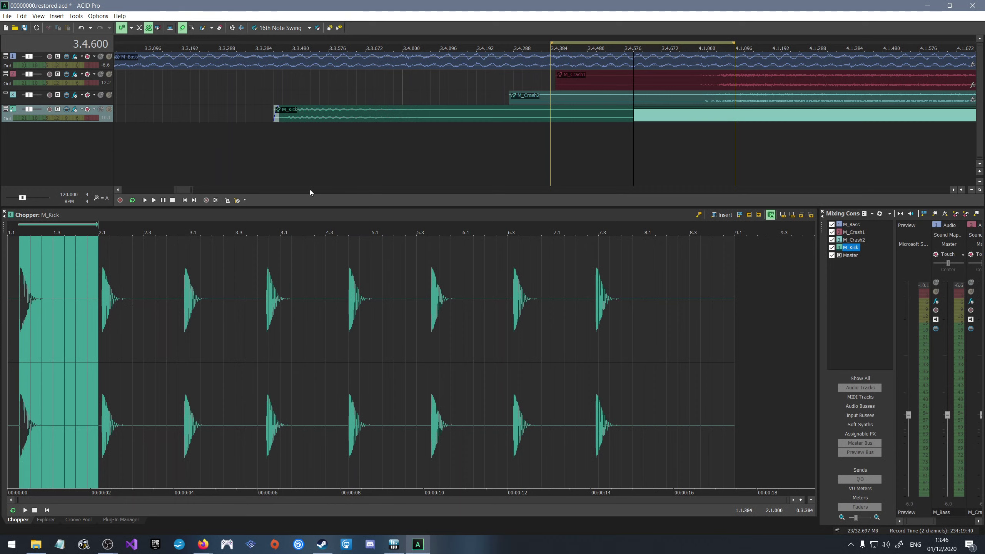
{"action": "key", "text": "ctrl+z"}
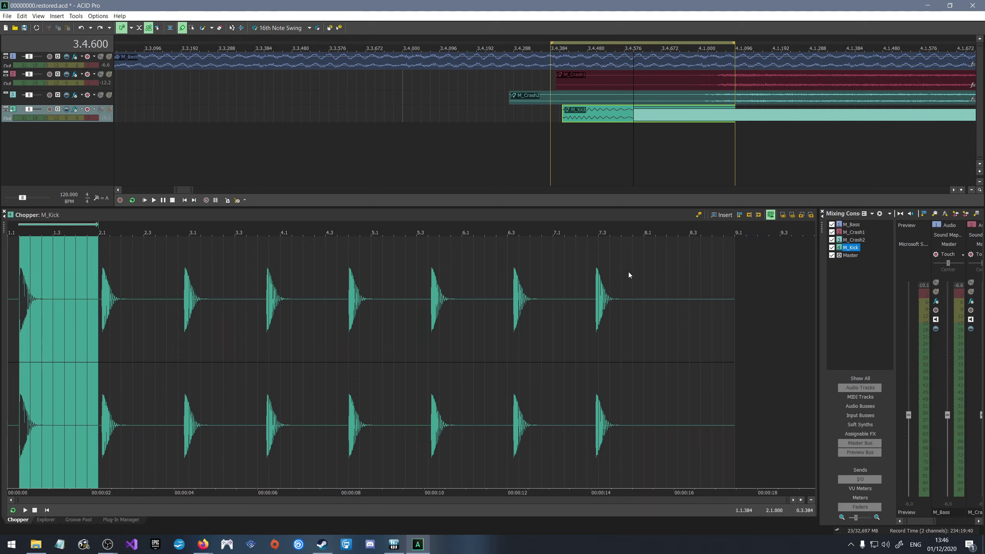
Preview the selected kick hit again in the Chopper.
{"action": "key", "text": "space"}
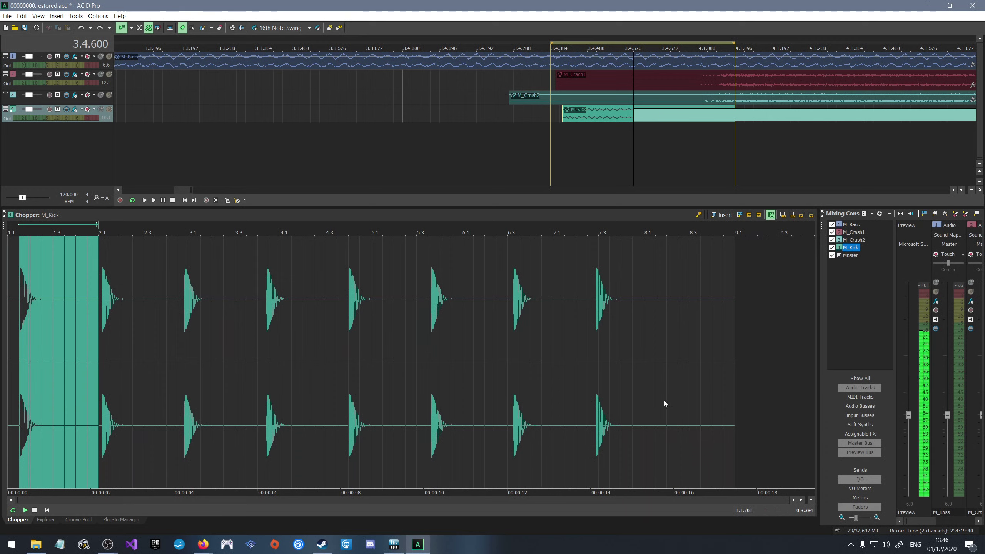
{"action": "key", "text": "space"}
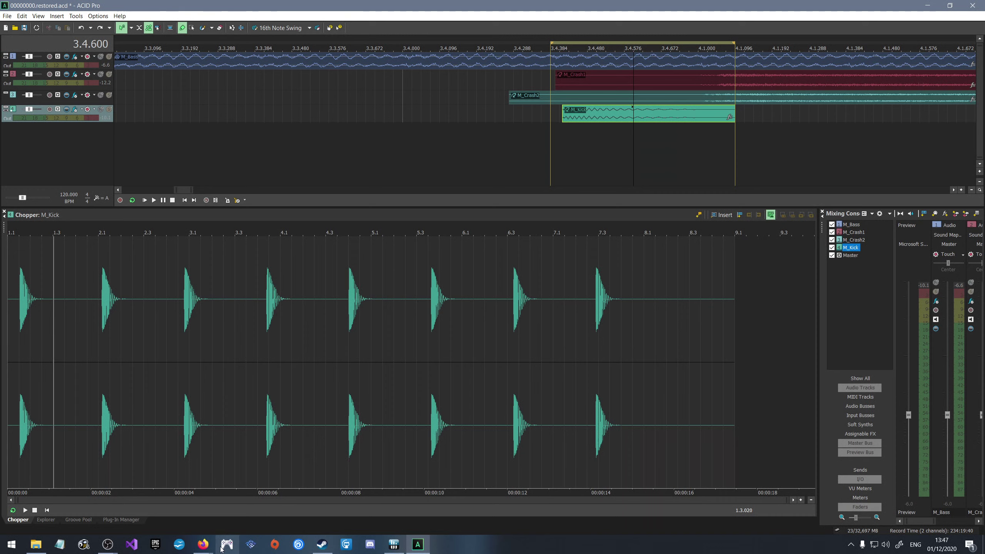
Switch to Firefox and search the web for "acid pro".
{"action": "left_click", "coordinate": [203, 545]}
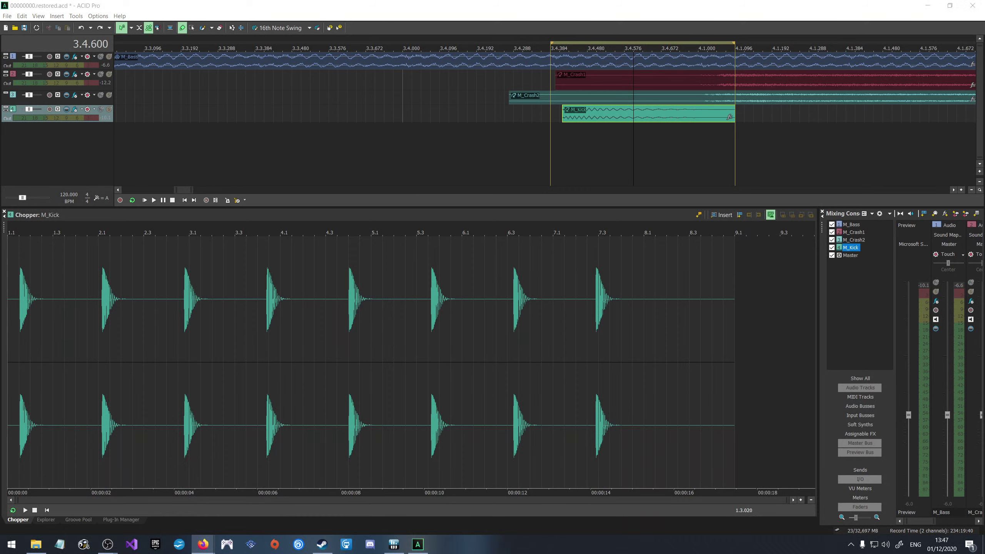
{"action": "left_click", "coordinate": [203, 544]}
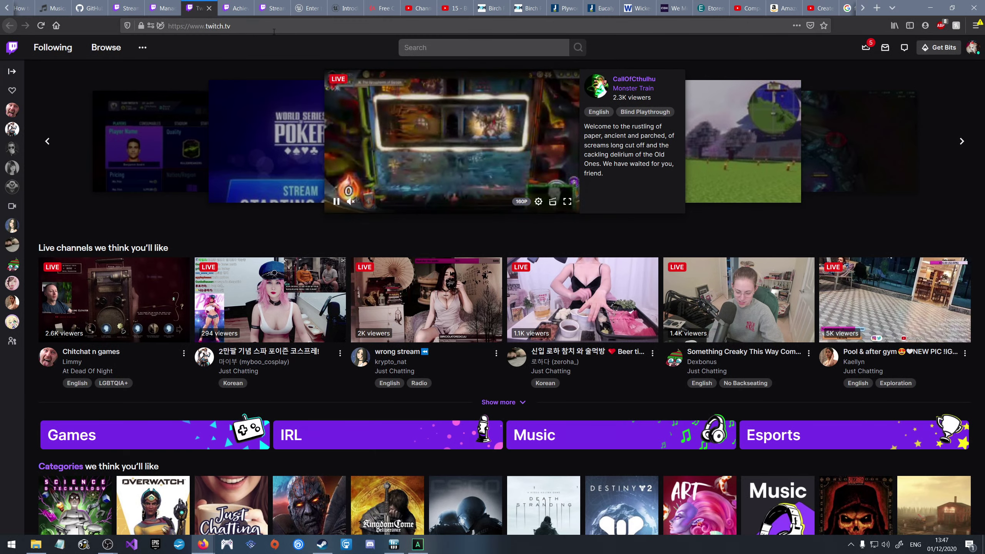
{"action": "left_click", "coordinate": [276, 26]}
{"action": "type", "text": "acid pro"}
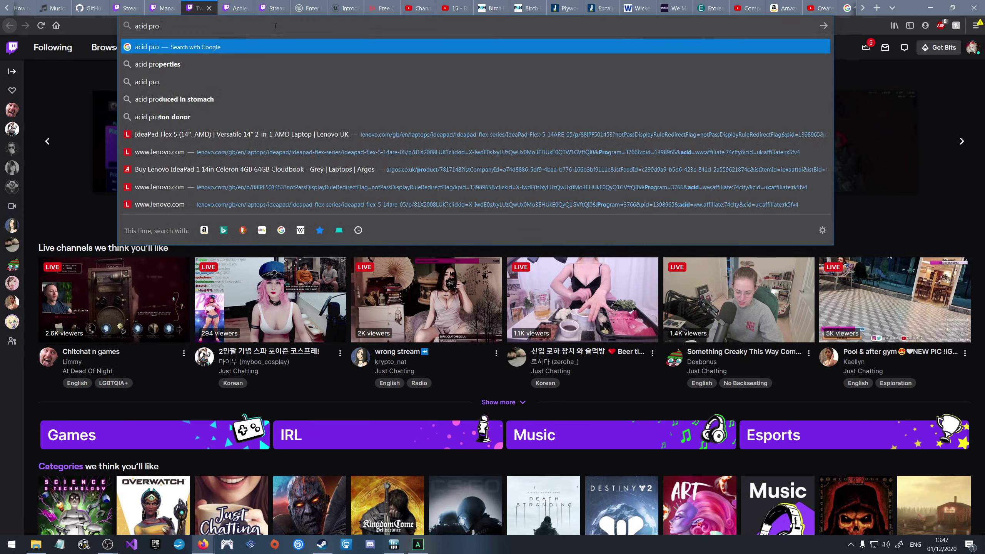
{"action": "key", "text": "Return"}
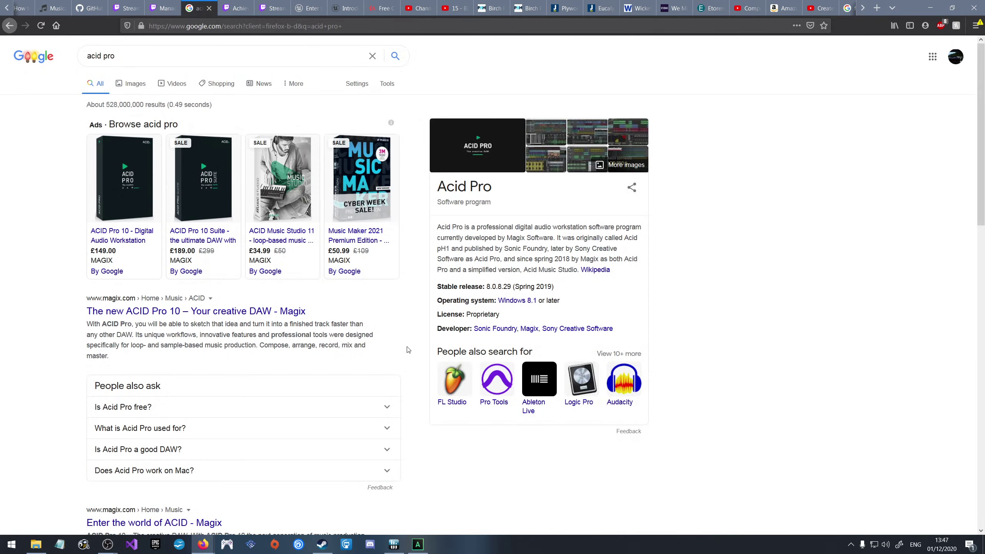
Check ACID Pro briefly, return to Firefox and refine the Google search to "acid pro chopper".
{"action": "left_click", "coordinate": [417, 545]}
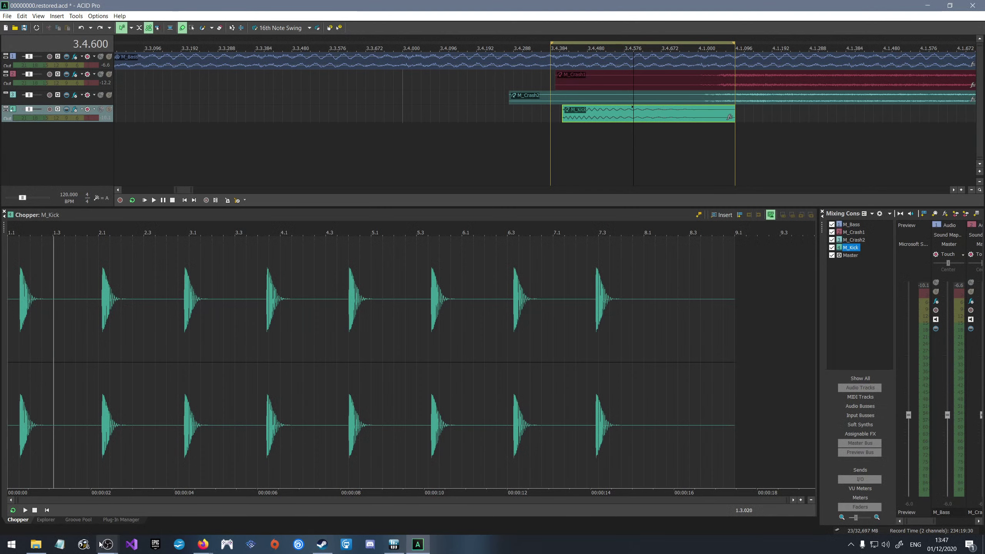
{"action": "mouse_move", "coordinate": [203, 544]}
{"action": "left_click", "coordinate": [172, 504]}
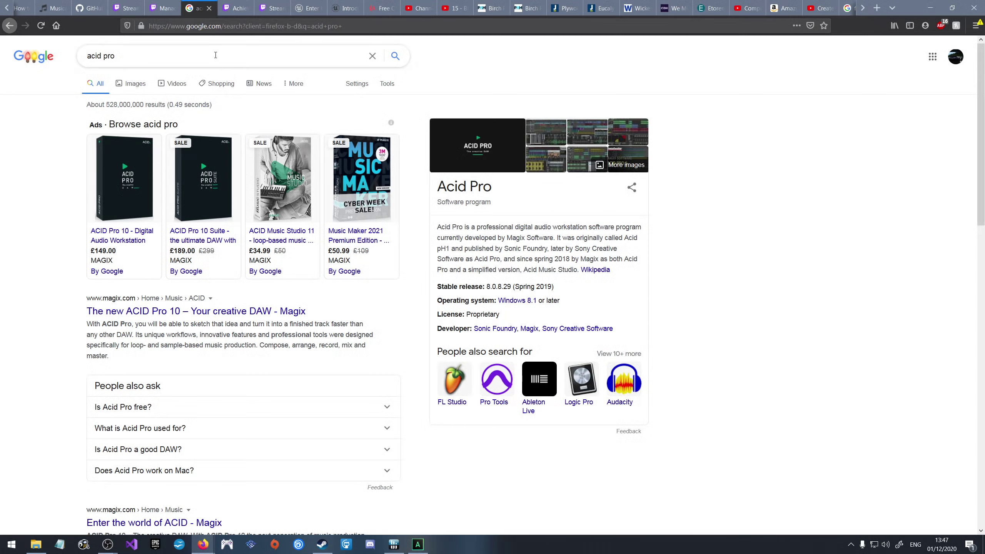
{"action": "left_click", "coordinate": [194, 59]}
{"action": "type", "text": "chopper"}
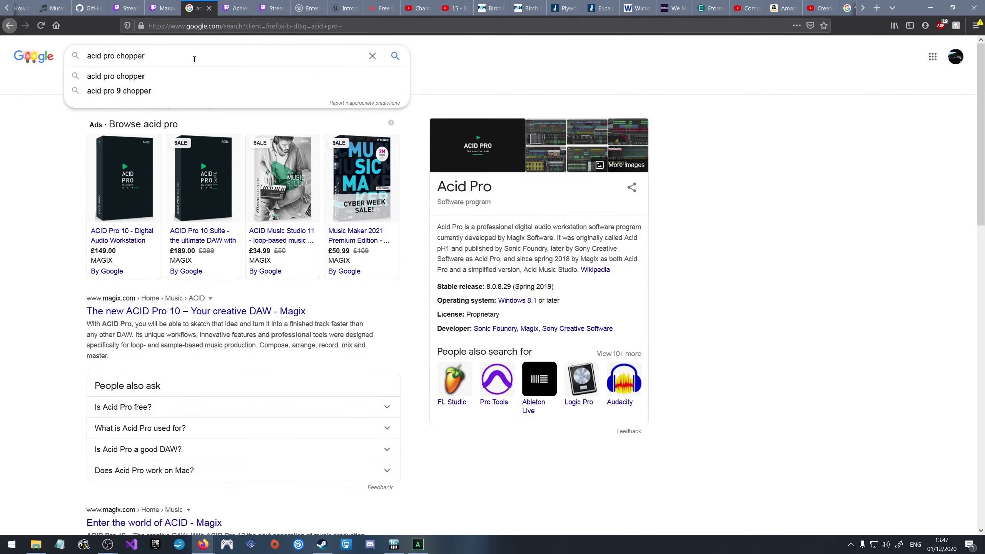
{"action": "key", "text": "Return"}
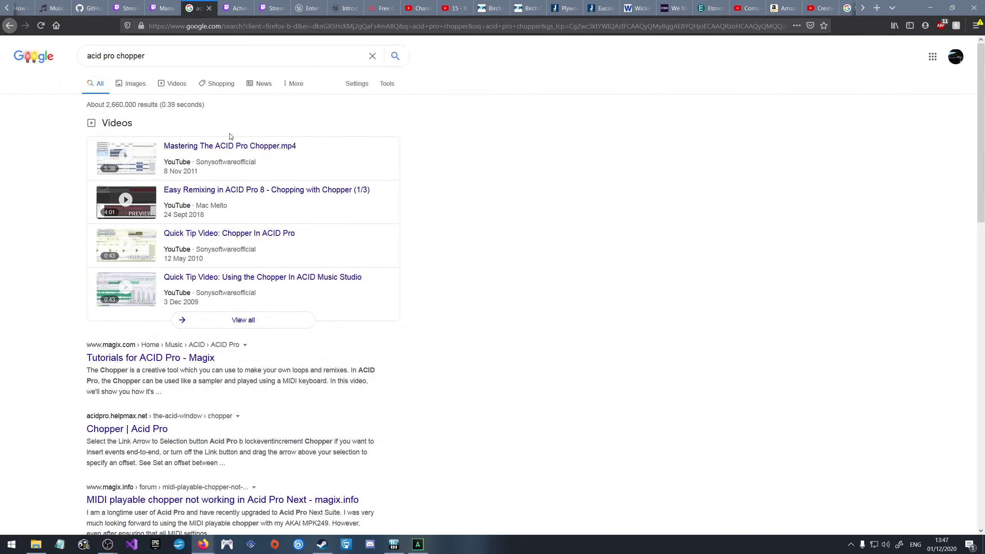
Open the "Tutorials for ACID Pro - Magix" result and look through its page for Chopper guidance.
{"action": "left_click", "coordinate": [172, 358]}
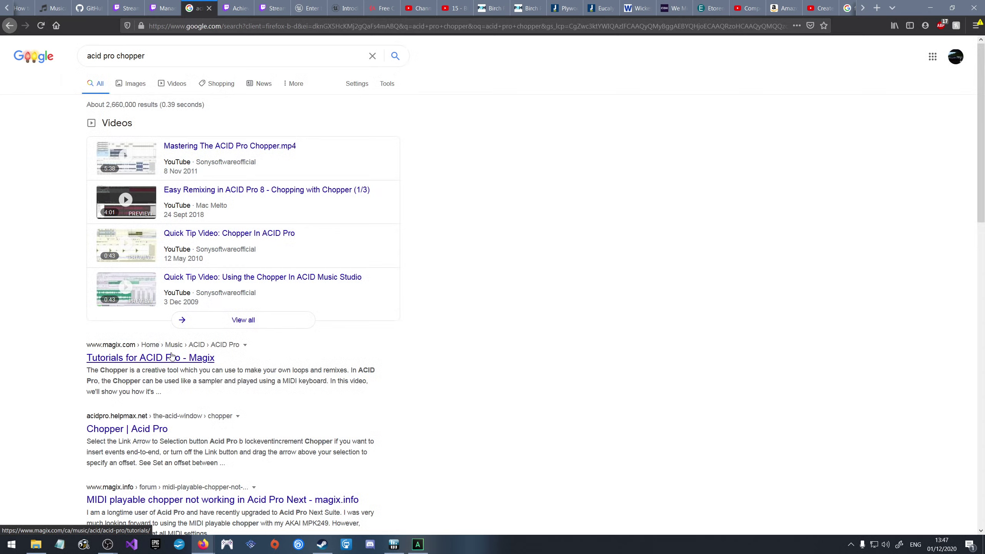
{"action": "left_click", "coordinate": [173, 358]}
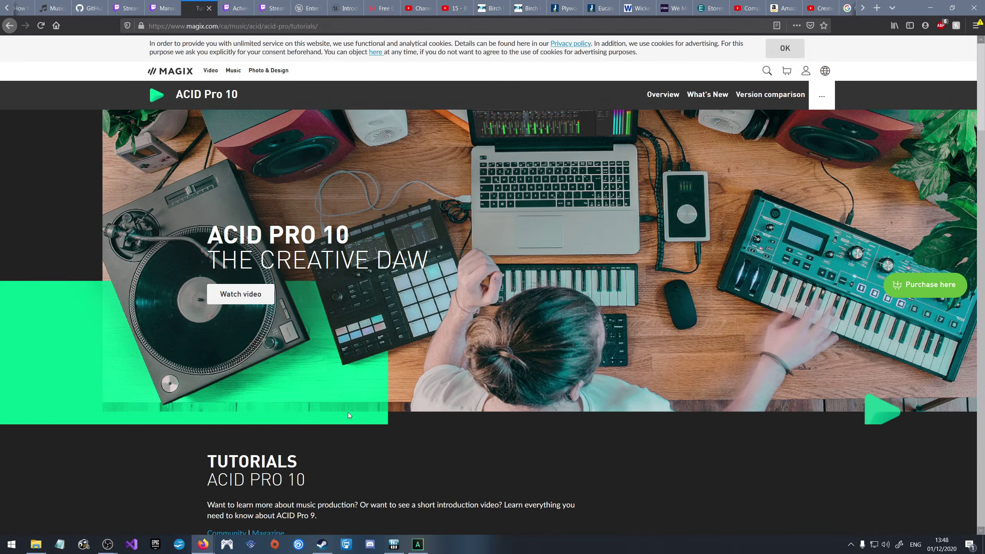
{"action": "scroll", "coordinate": [392, 373], "scroll_direction": "down", "scroll_amount": 10}
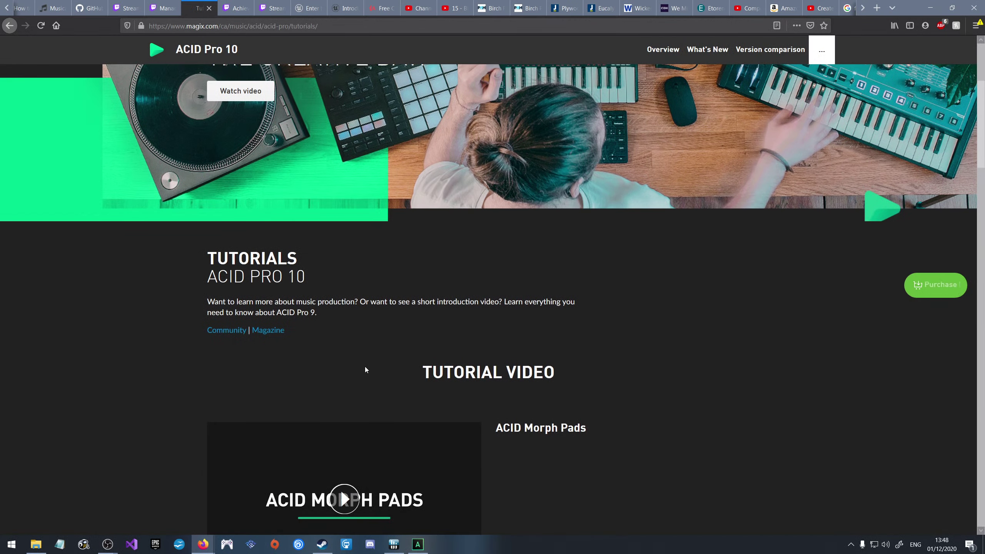
{"action": "scroll", "coordinate": [364, 371], "scroll_direction": "down", "scroll_amount": 20}
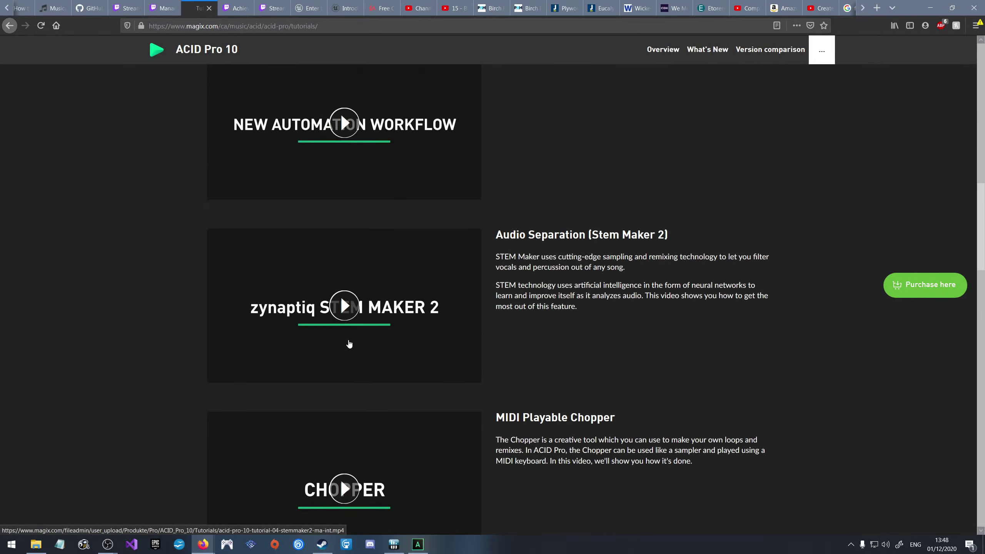
{"action": "scroll", "coordinate": [348, 344], "scroll_direction": "down", "scroll_amount": 15}
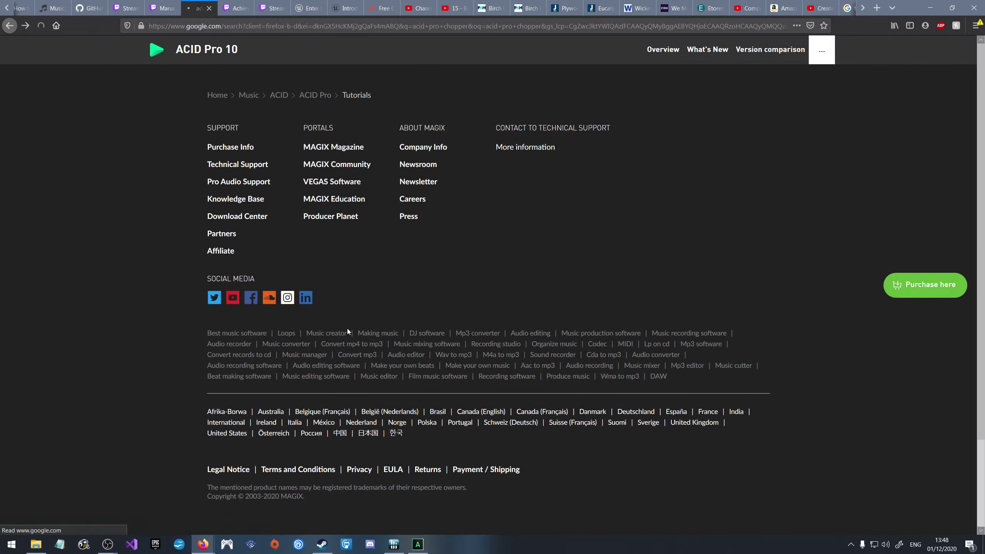
Return to the search results and open the "Chopper | Acid Pro" help page to read its instructions.
{"action": "key", "text": "alt+Left"}
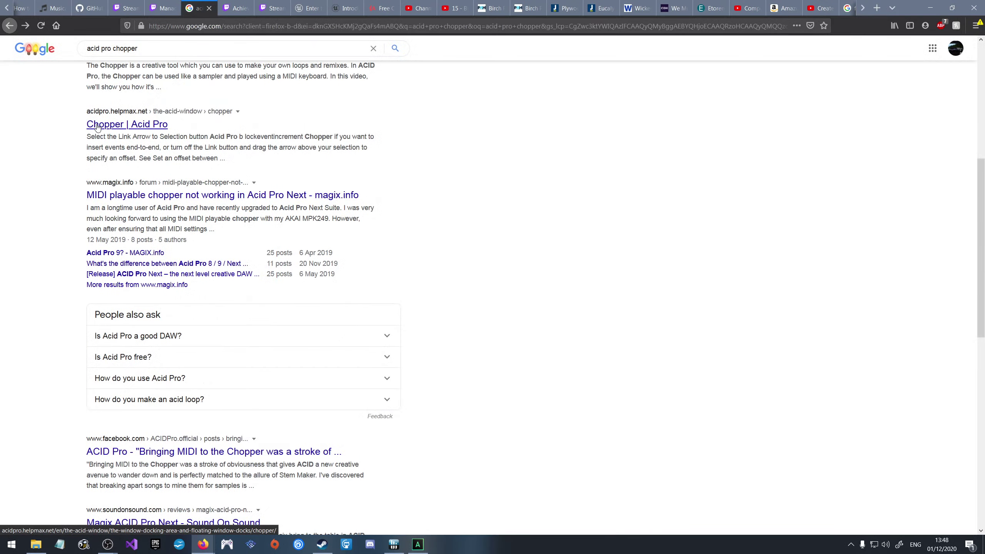
{"action": "left_click", "coordinate": [97, 127]}
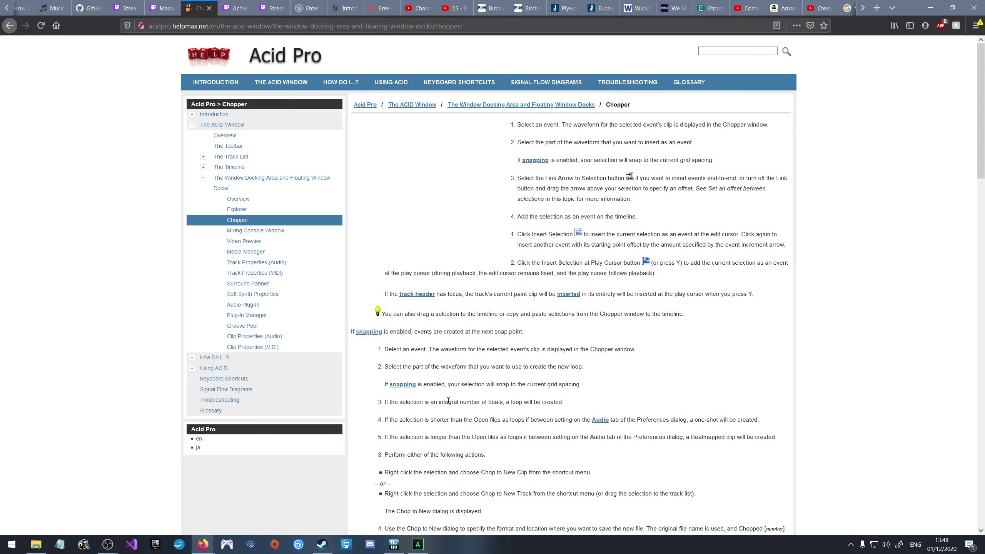
Switch back to ACID Pro and select the first kick hit in the Chopper, from 1.1.384 to 2.1.000.
{"action": "left_click", "coordinate": [417, 544]}
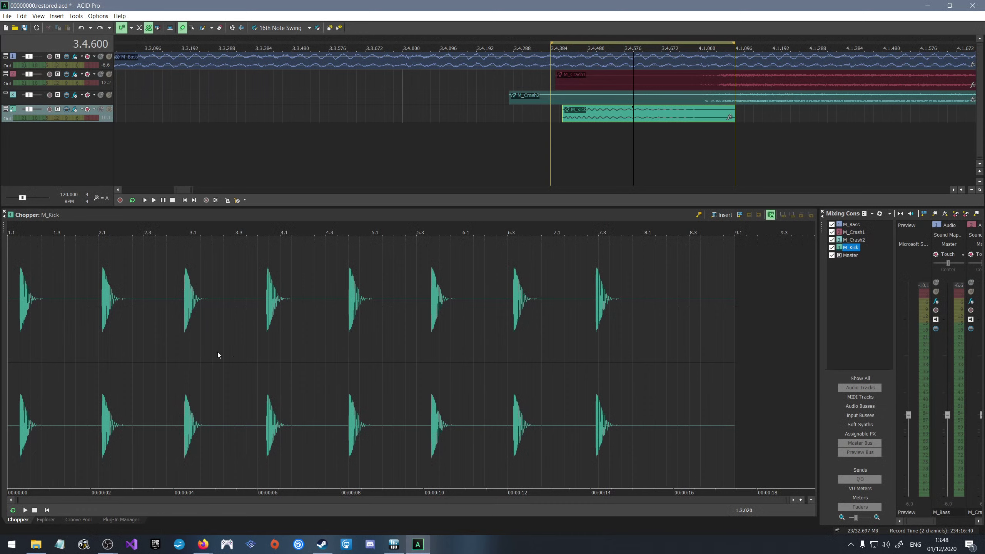
{"action": "left_click_drag", "start_coordinate": [18, 281], "coordinate": [96, 293]}
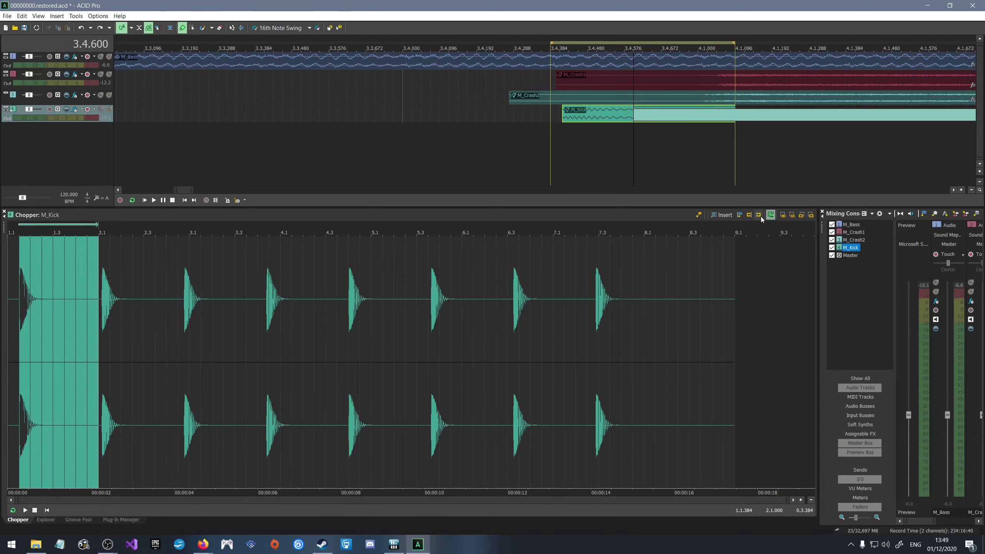
{"action": "left_click", "coordinate": [740, 217]}
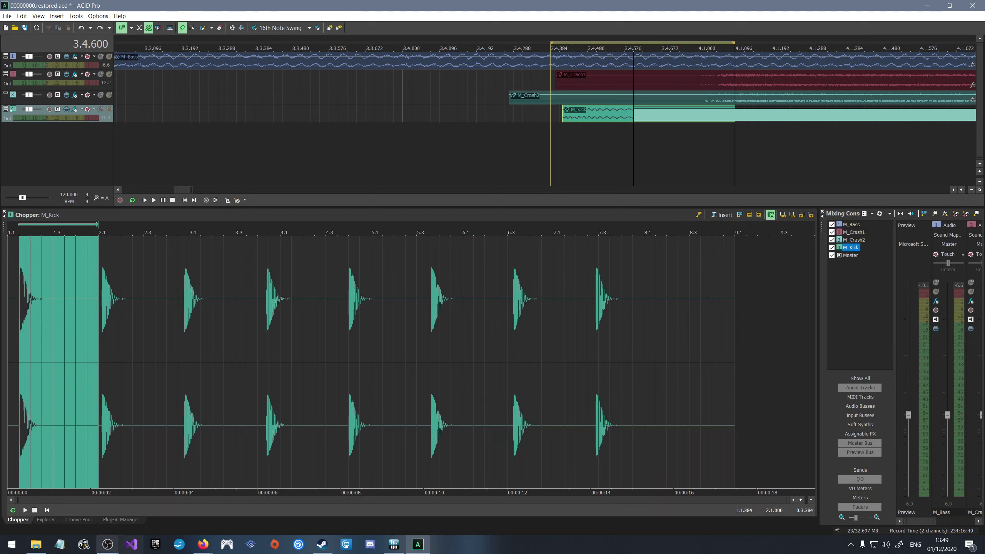
Recheck the Chopper help page in Firefox, and back in ACID Pro place the edit cursor at 3.4.504 on the M_Kick event.
{"action": "mouse_move", "coordinate": [203, 545]}
{"action": "left_click", "coordinate": [178, 499]}
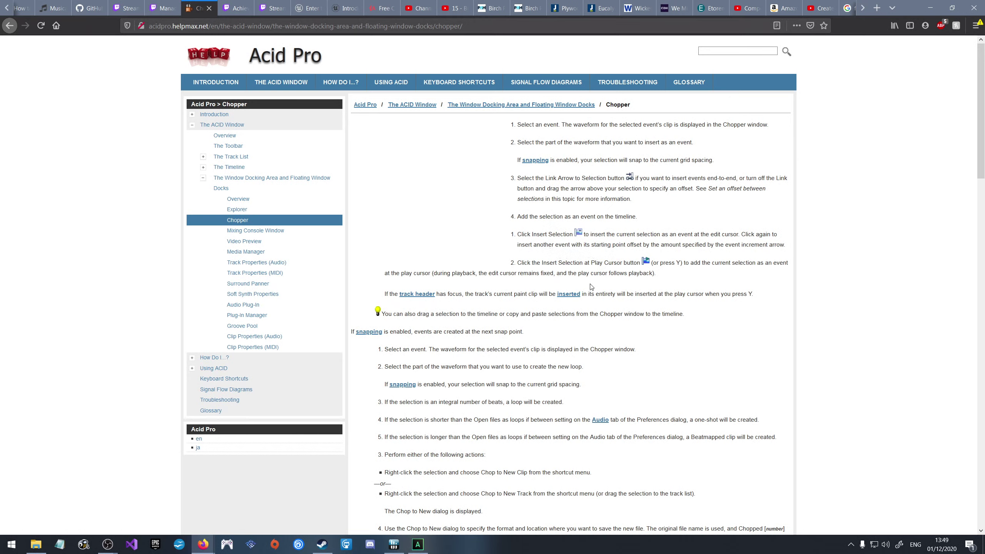
{"action": "left_click", "coordinate": [417, 544]}
{"action": "left_click", "coordinate": [595, 120]}
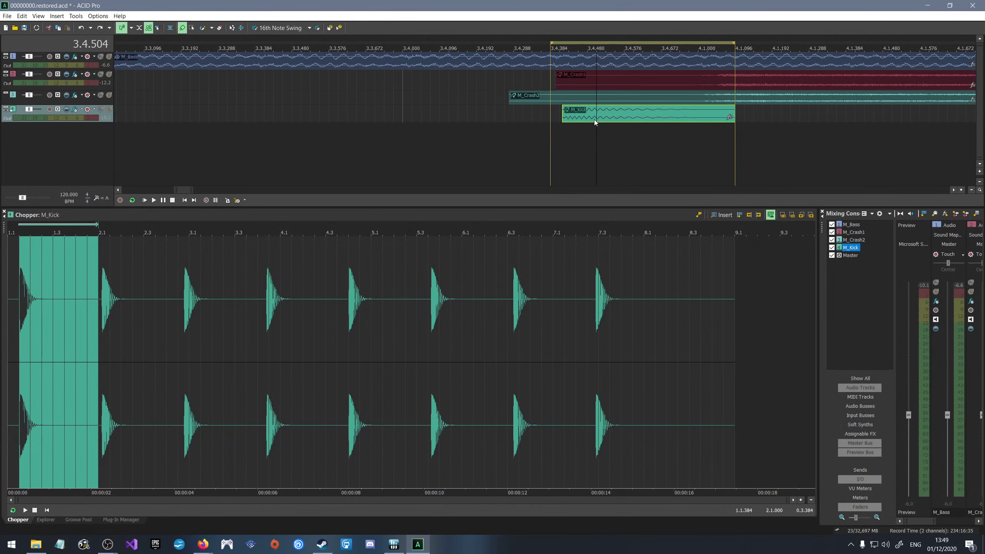
Delete the M_Kick event from the timeline and place the edit cursor at 4.1.000.
{"action": "key", "text": "Delete"}
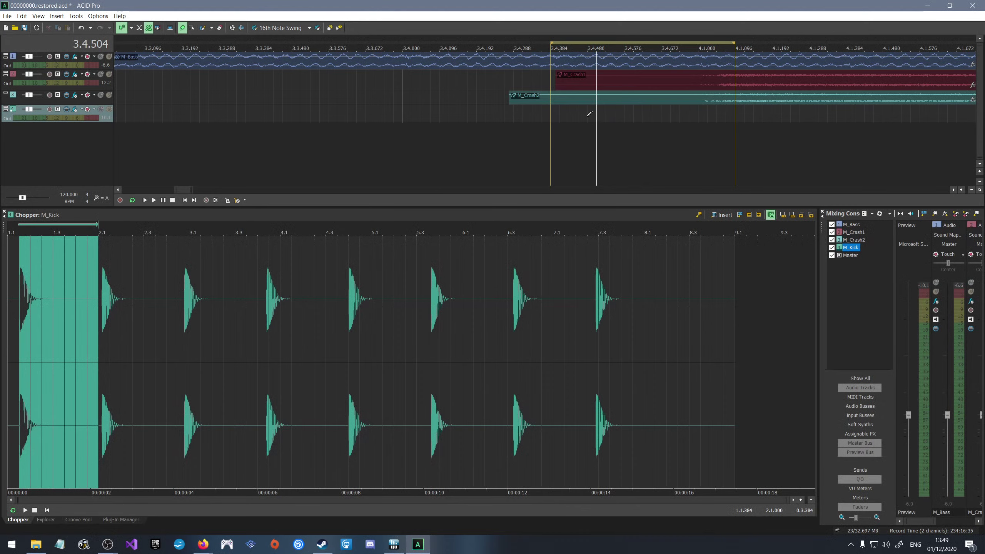
{"action": "scroll", "coordinate": [590, 114], "scroll_direction": "down", "scroll_amount": 8}
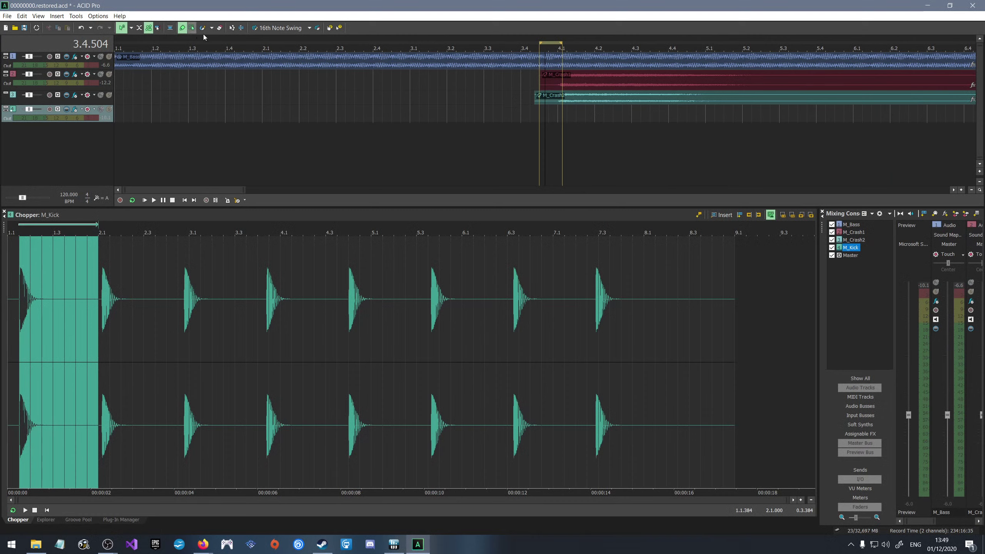
{"action": "left_click", "coordinate": [559, 132]}
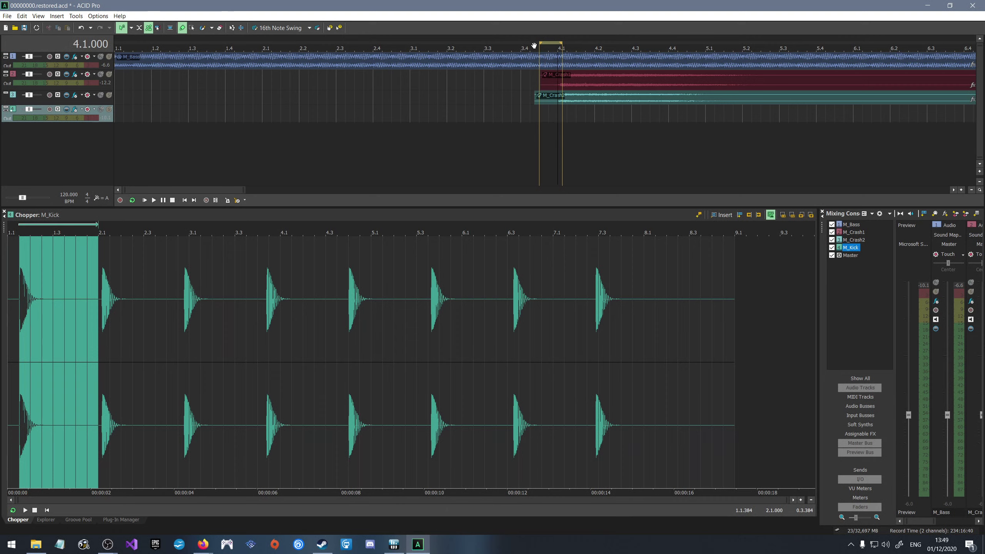
Widen the loop region so it spans from the first bar to near the end of bar 5.
{"action": "left_click_drag", "start_coordinate": [539, 43], "coordinate": [143, 45]}
{"action": "left_click_drag", "start_coordinate": [562, 44], "coordinate": [845, 48]}
{"action": "scroll", "coordinate": [570, 144], "scroll_direction": "down", "scroll_amount": 3}
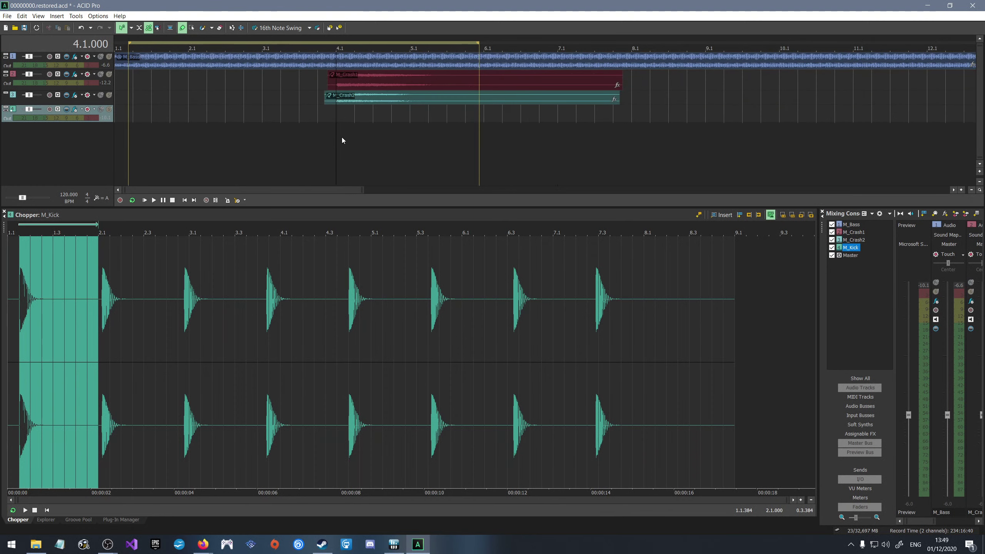
Insert the selected kick hit from the Chopper at 4.1.000 and again at 5.1.000.
{"action": "left_click", "coordinate": [722, 216]}
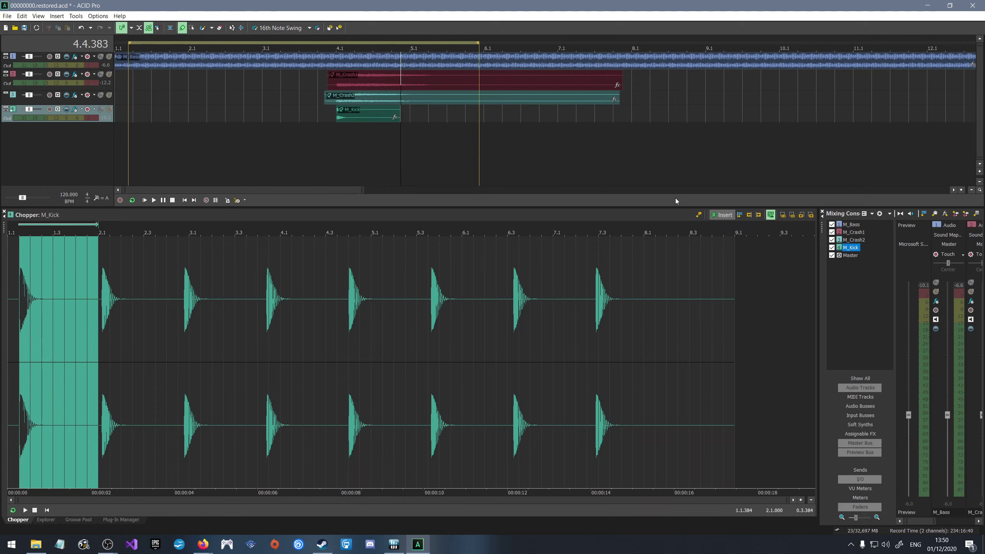
{"action": "left_click", "coordinate": [412, 110]}
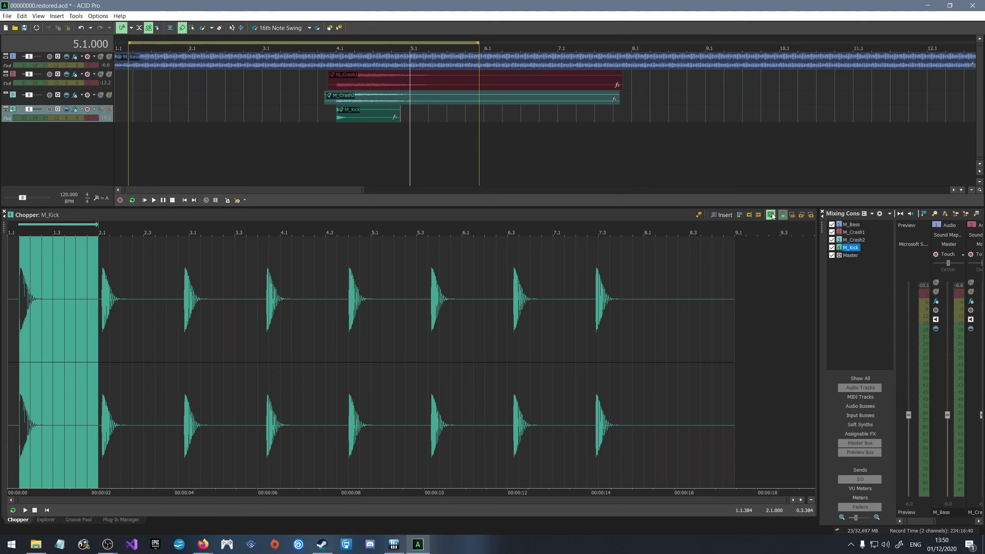
{"action": "left_click", "coordinate": [726, 216]}
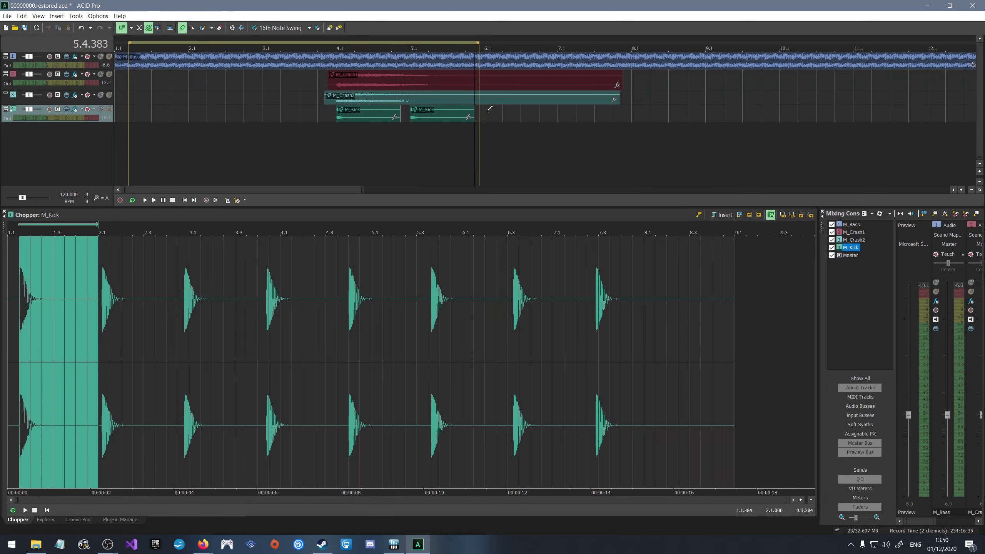
Try drawing an M_Kick event directly on the kick track from bar 6, and delete it.
{"action": "mouse_move", "coordinate": [488, 110]}
{"action": "left_mouse_down"}
{"action": "mouse_move", "coordinate": [686, 112]}
{"action": "mouse_move", "coordinate": [638, 112]}
{"action": "left_mouse_up"}
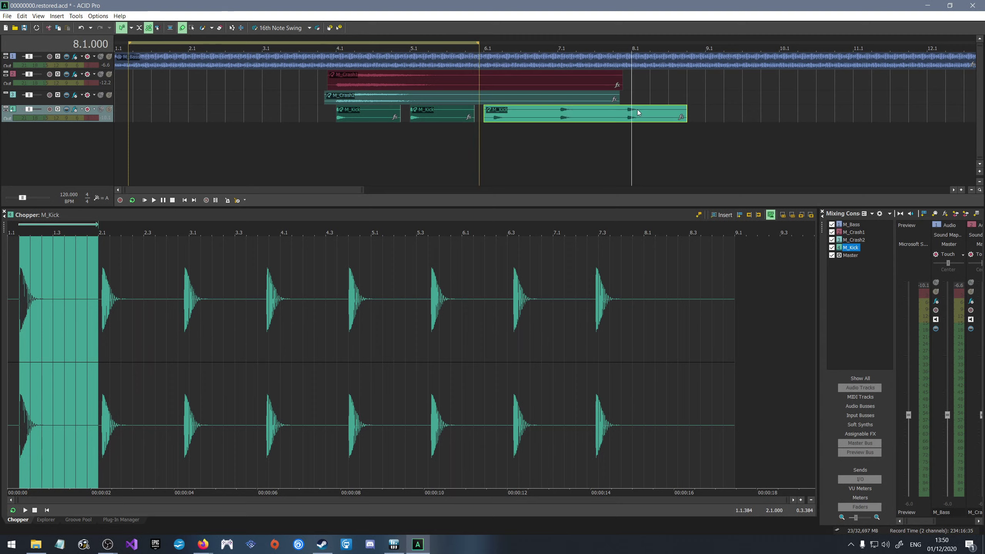
{"action": "key", "text": "Delete"}
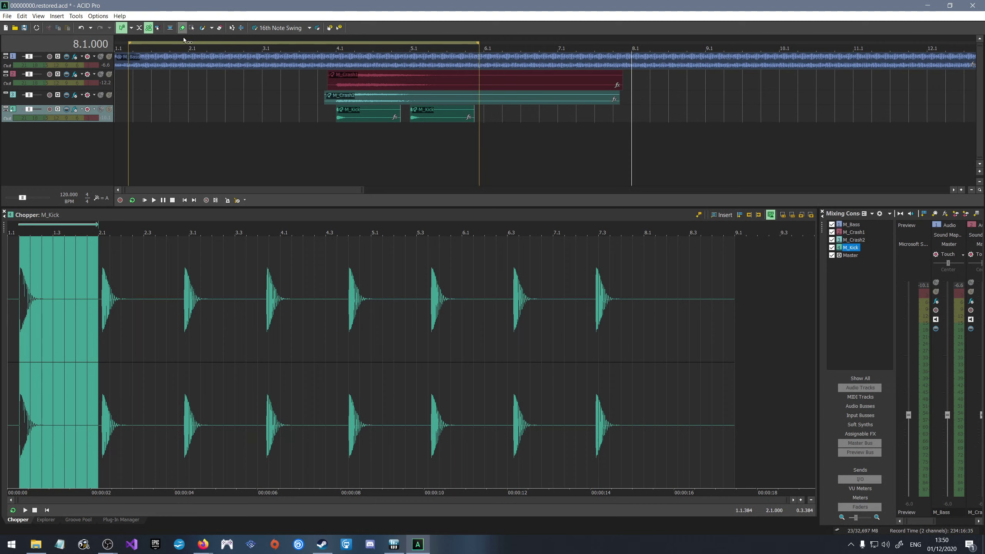
Set the project to the M_Kick clip's original tempo of 109.992 BPM.
{"action": "left_click", "coordinate": [373, 112]}
{"action": "right_click", "coordinate": [369, 111]}
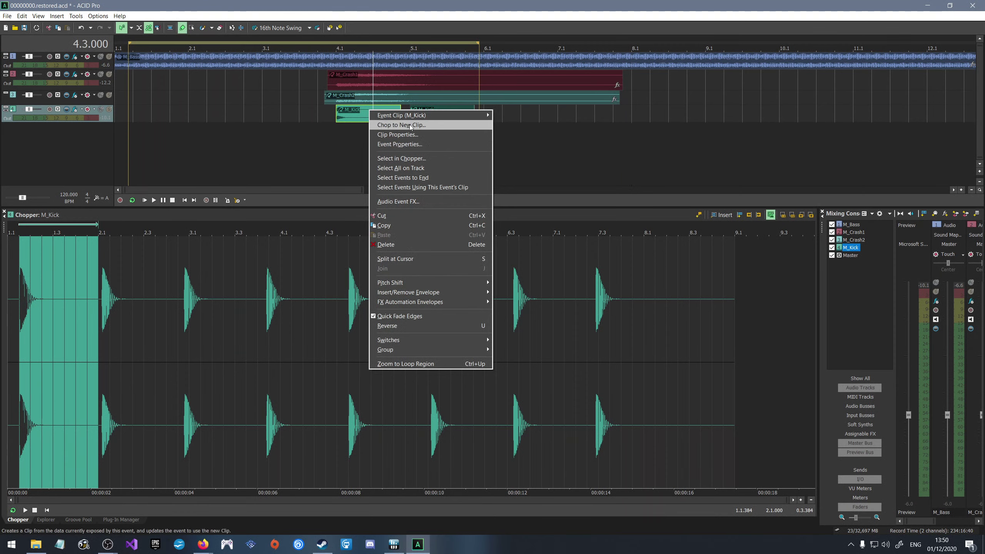
{"action": "mouse_move", "coordinate": [411, 113]}
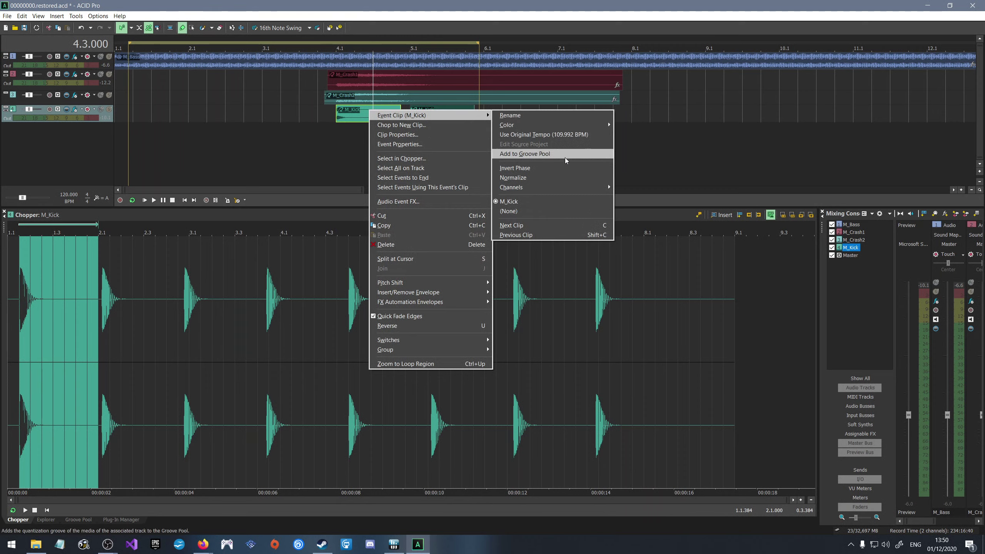
{"action": "left_click", "coordinate": [552, 134]}
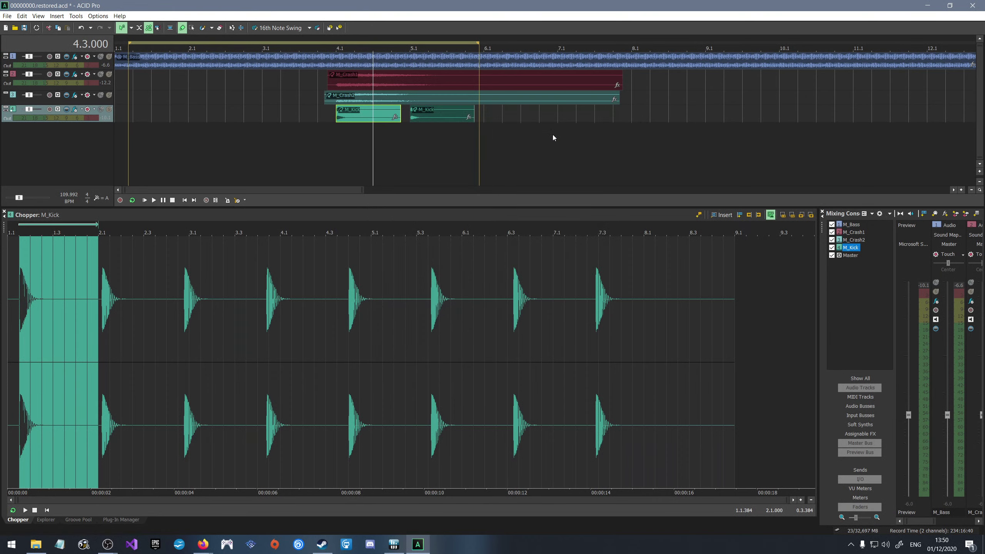
{"action": "right_click", "coordinate": [392, 113]}
{"action": "mouse_move", "coordinate": [457, 117]}
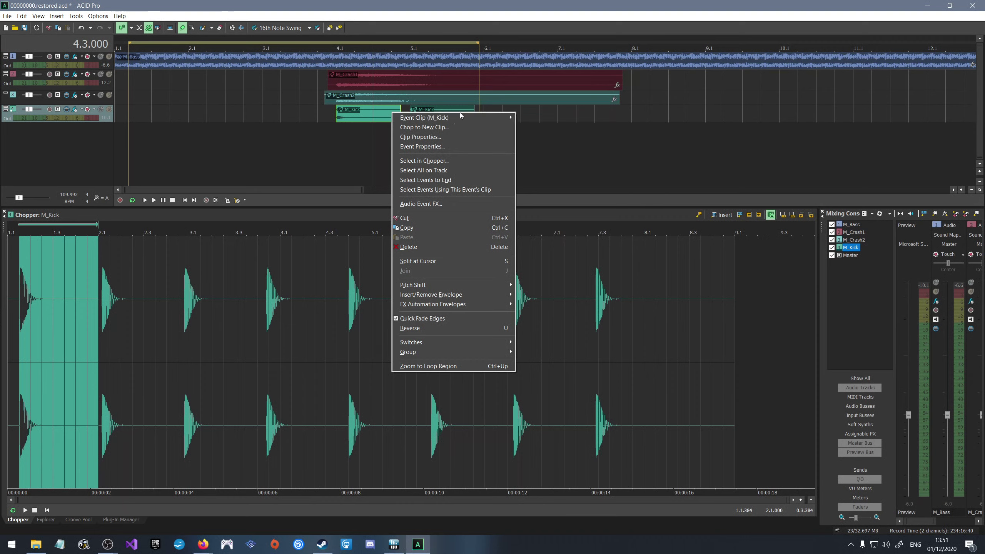
{"action": "left_click", "coordinate": [613, 162]}
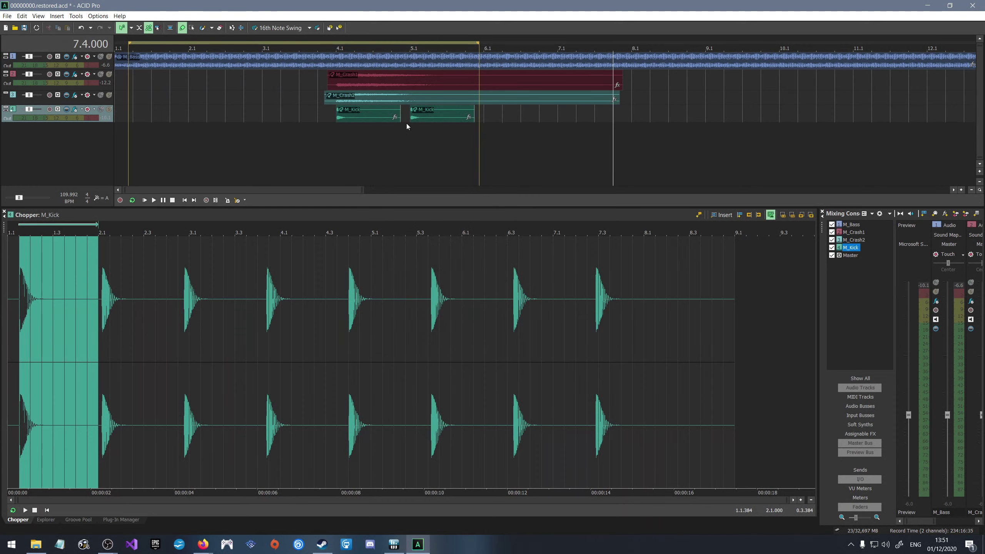
Extend the loop region from 1.1 to just past the end of the M_Base event.
{"action": "left_click_drag", "start_coordinate": [478, 43], "coordinate": [928, 43]}
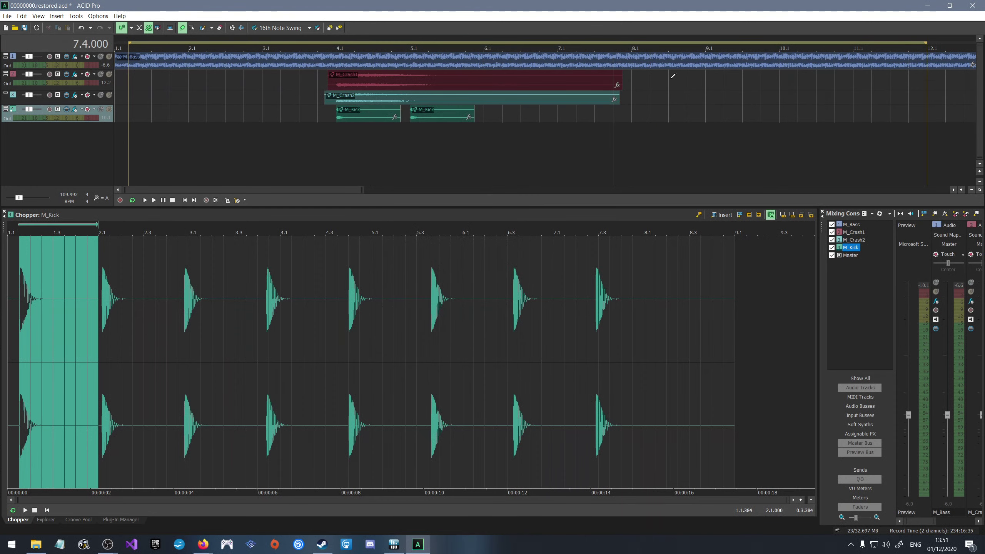
{"action": "scroll", "coordinate": [643, 87], "scroll_direction": "down", "scroll_amount": 5}
{"action": "left_click_drag", "start_coordinate": [350, 43], "coordinate": [753, 42]}
{"action": "left_click_drag", "start_coordinate": [350, 42], "coordinate": [115, 43]}
{"action": "left_click_drag", "start_coordinate": [752, 43], "coordinate": [856, 42]}
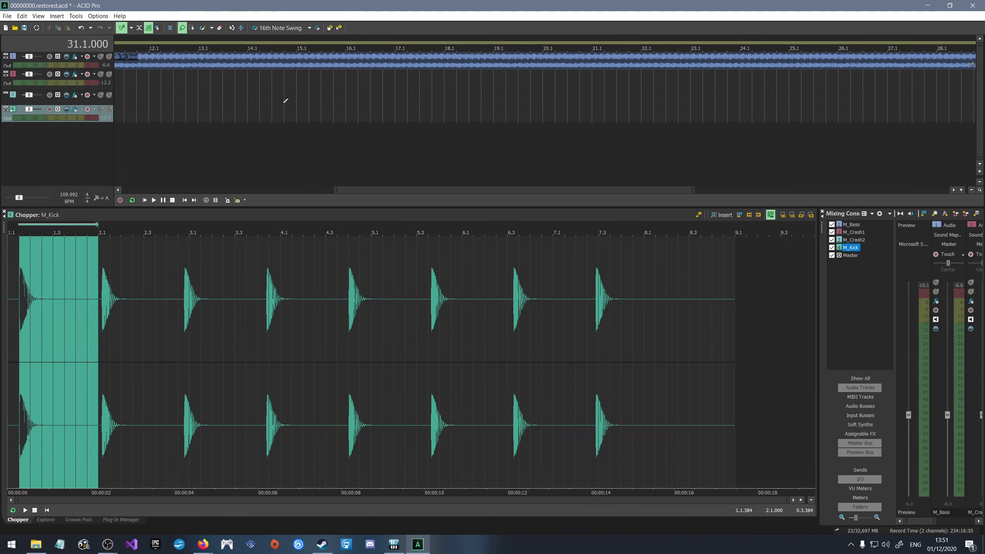
Insert a third kick hit from the Chopper selection on the M_Kick track at 6.1.000.
{"action": "scroll", "coordinate": [168, 111], "scroll_direction": "up", "scroll_amount": 8}
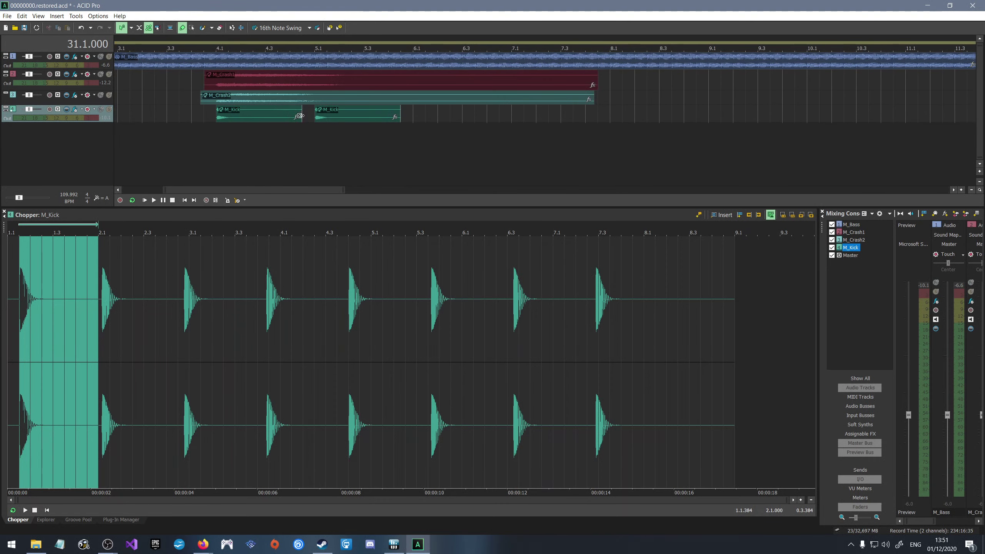
{"action": "scroll", "coordinate": [253, 113], "scroll_direction": "down", "scroll_amount": 8}
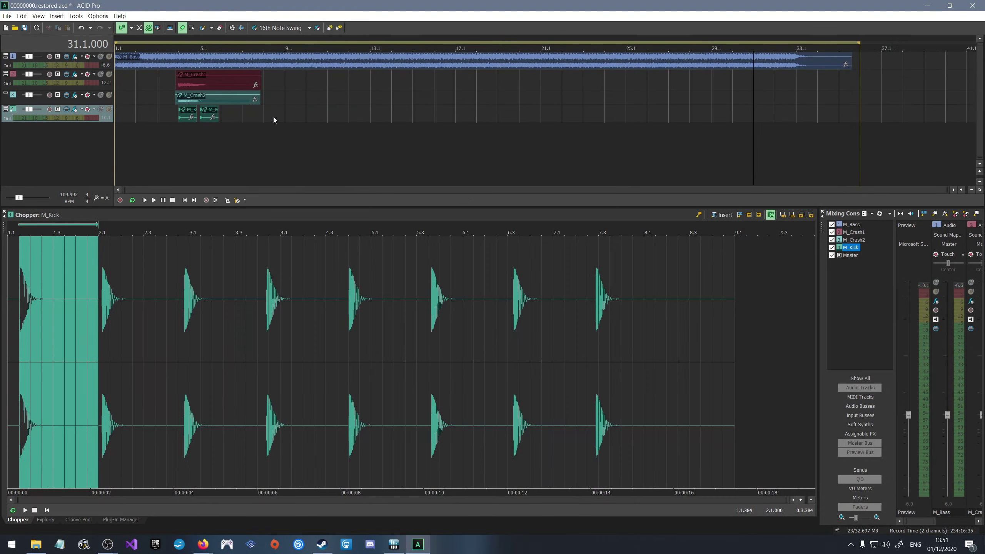
{"action": "scroll", "coordinate": [202, 132], "scroll_direction": "up", "scroll_amount": 2}
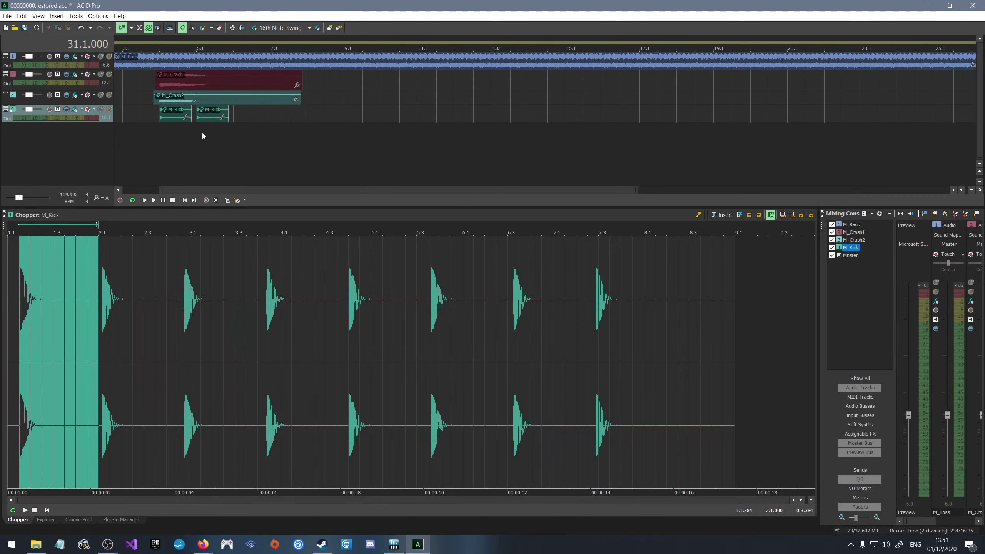
{"action": "scroll", "coordinate": [203, 135], "scroll_direction": "up", "scroll_amount": 1}
{"action": "scroll", "coordinate": [215, 188], "scroll_direction": "up", "scroll_amount": 1}
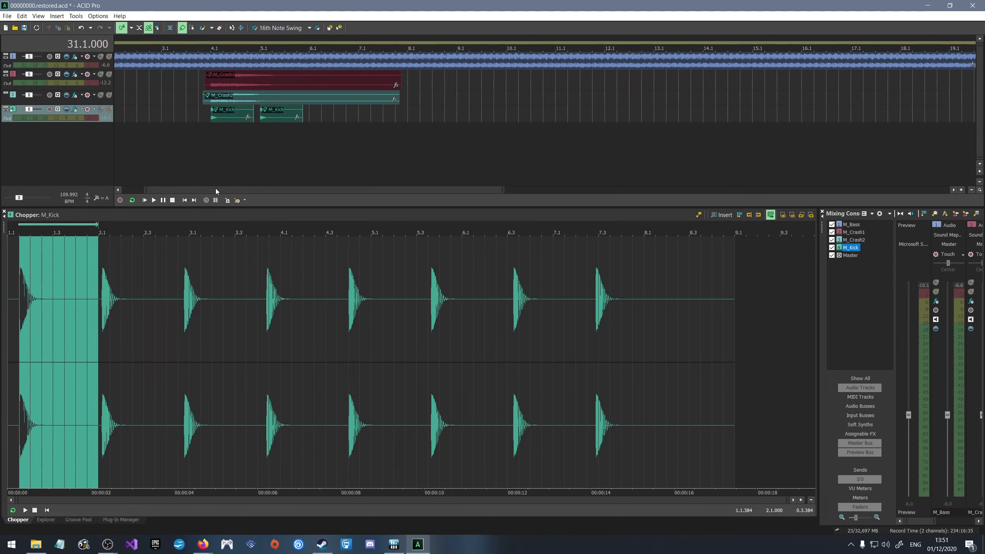
{"action": "scroll", "coordinate": [276, 132], "scroll_direction": "up", "scroll_amount": 2}
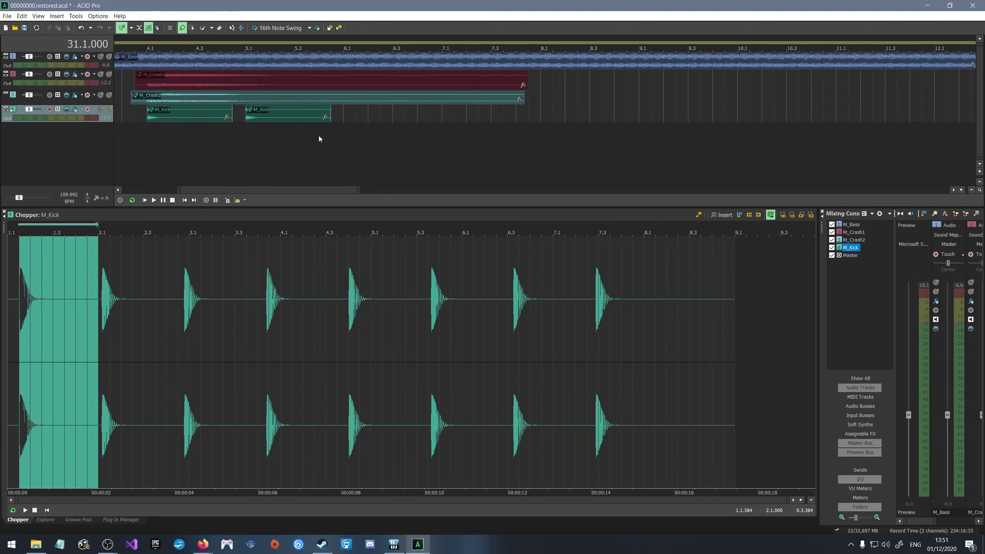
{"action": "scroll", "coordinate": [329, 134], "scroll_direction": "down", "scroll_amount": 1}
{"action": "left_click", "coordinate": [339, 128]}
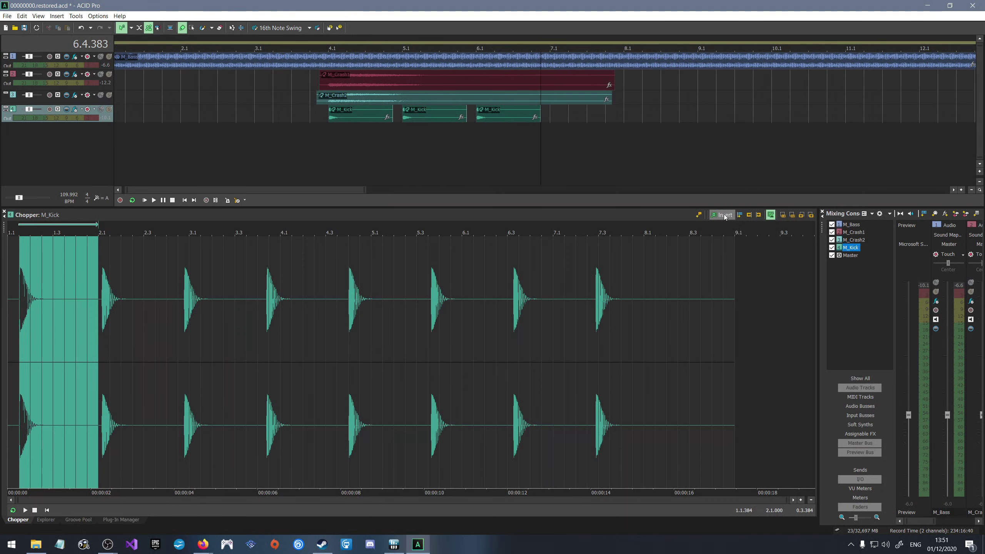
Try inserting the Chopper selection at the play cursor at 7.1.000, and delete the long M_Kick event starting there.
{"action": "left_click", "coordinate": [552, 108]}
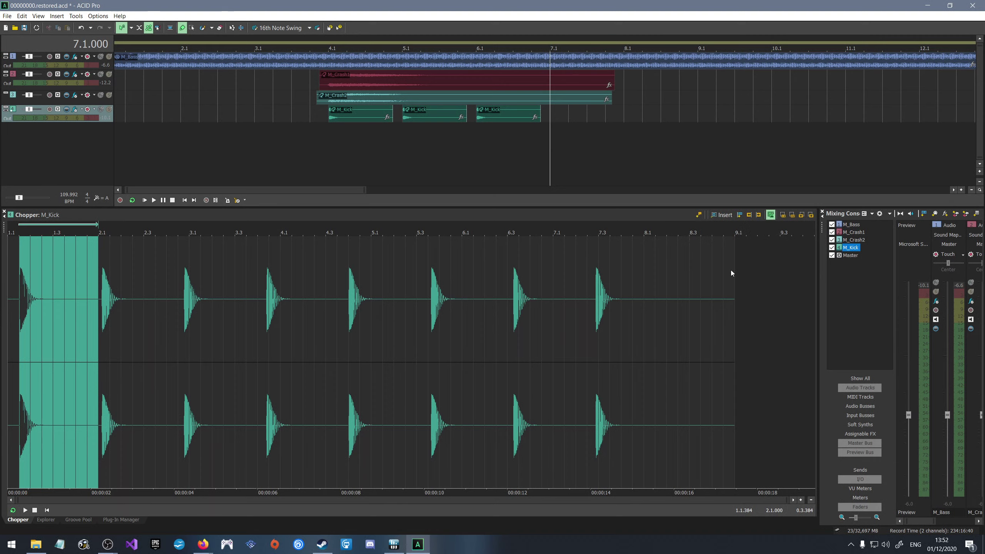
{"action": "left_click", "coordinate": [771, 215]}
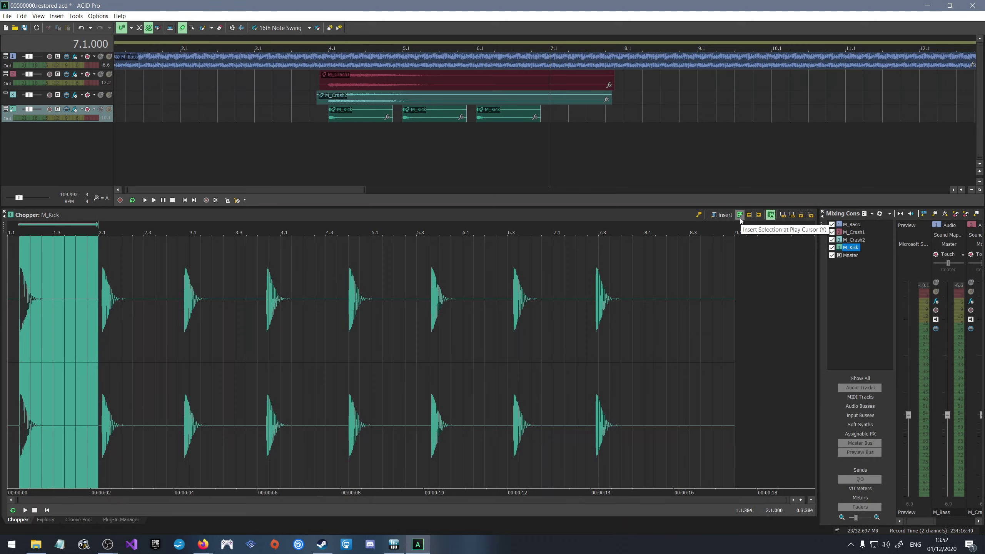
{"action": "left_click", "coordinate": [741, 216]}
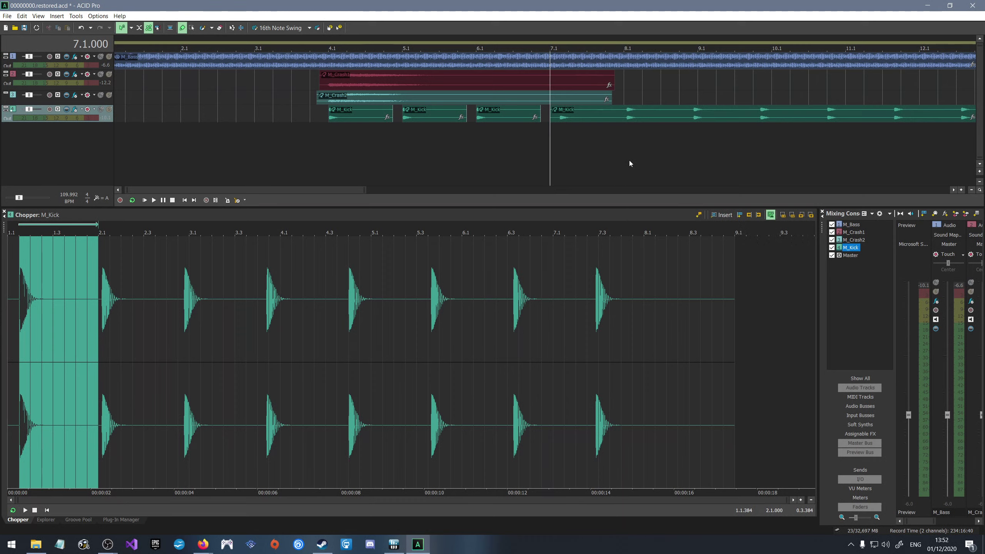
{"action": "left_click", "coordinate": [656, 115]}
{"action": "key", "text": "Delete"}
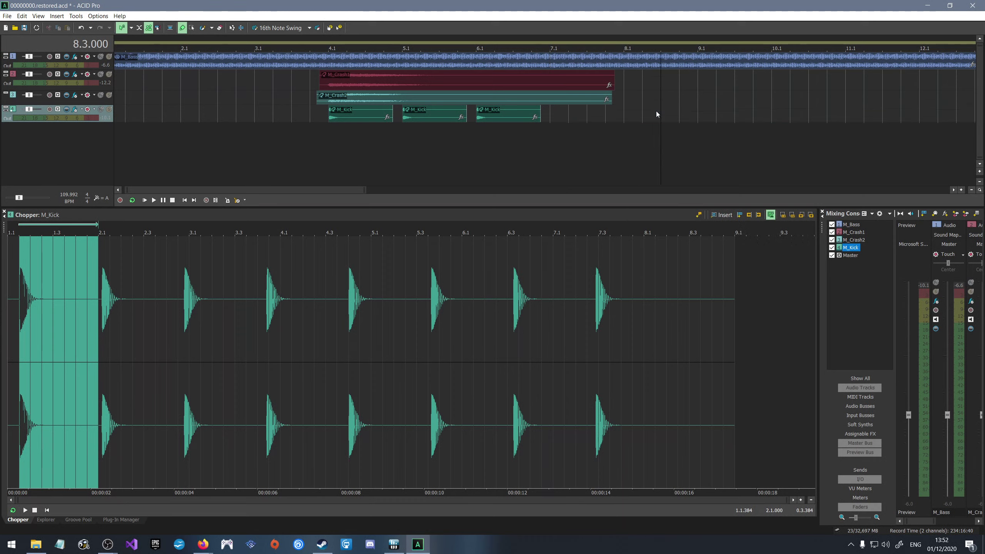
Insert a fourth kick hit from the Chopper selection at 7.1.000 on the M_Kick track.
{"action": "left_click", "coordinate": [512, 111]}
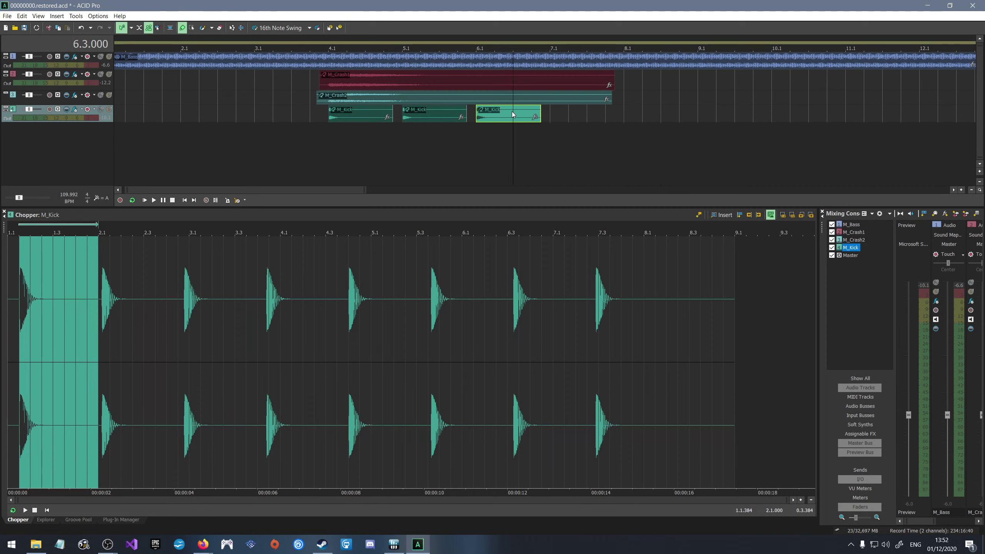
{"action": "left_click", "coordinate": [550, 111]}
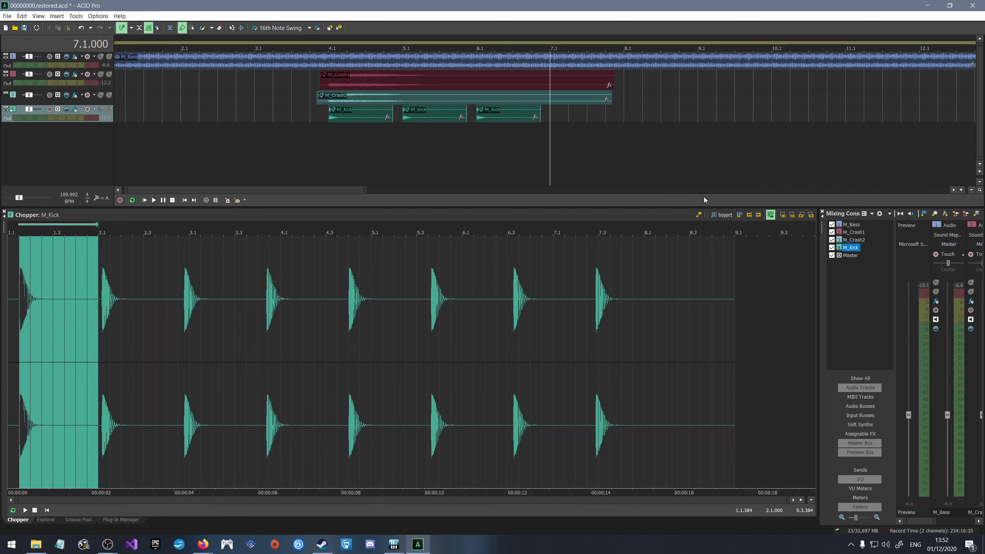
{"action": "left_click", "coordinate": [724, 216]}
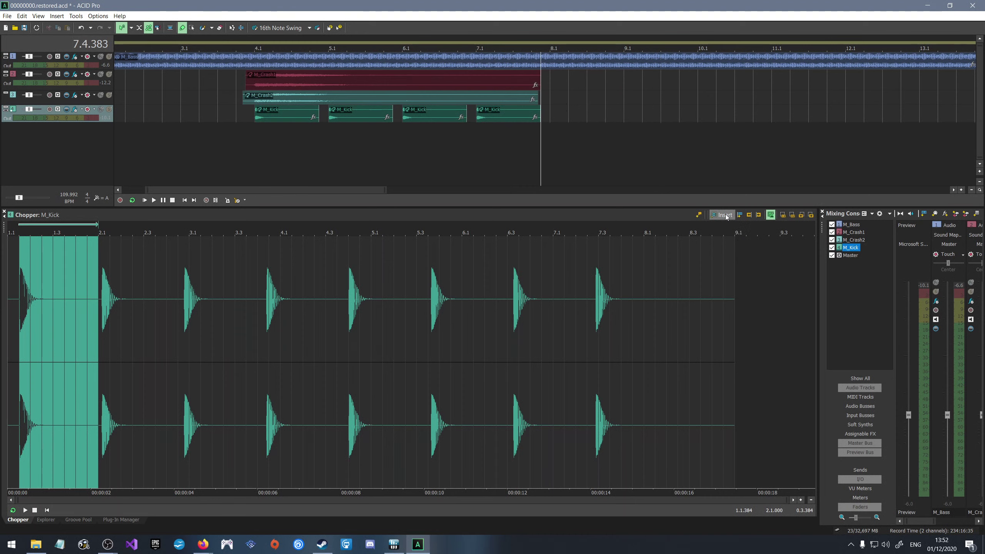
Copy all four M_Kick events together and paste them at 8.1.000.
{"action": "left_click", "coordinate": [293, 110]}
{"action": "left_click", "coordinate": [355, 111], "text": "ctrl"}
{"action": "left_click", "coordinate": [510, 117], "text": "ctrl"}
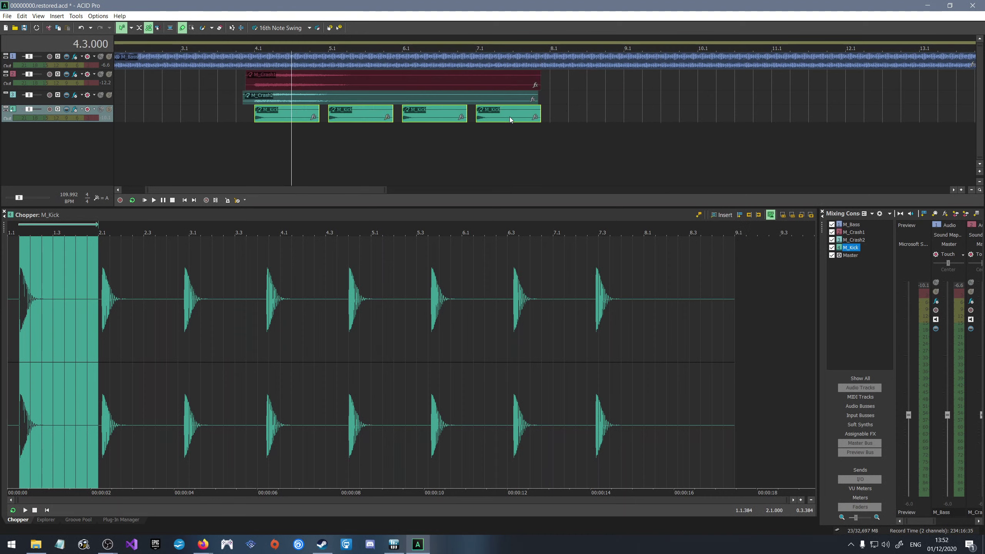
{"action": "key", "text": "ctrl+c"}
{"action": "left_click", "coordinate": [554, 124]}
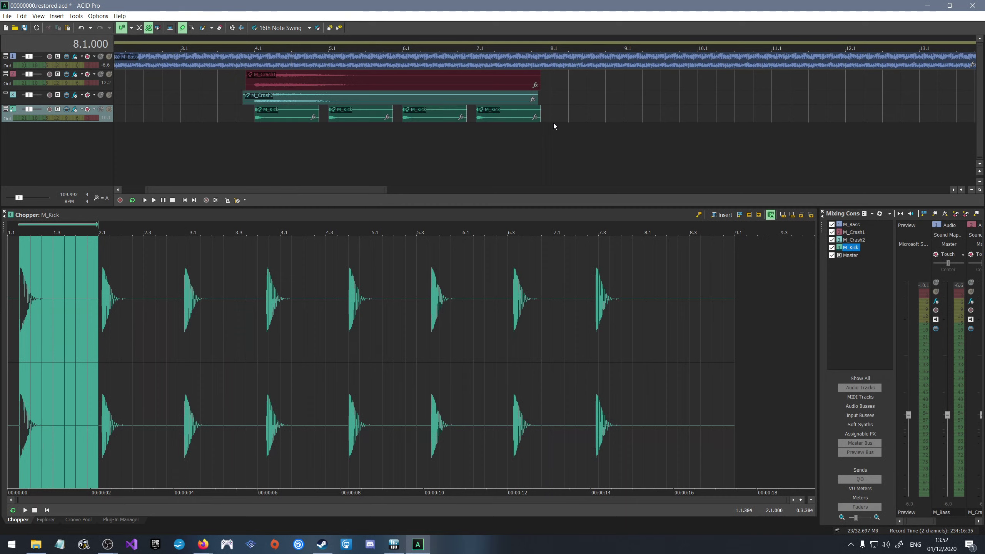
{"action": "key", "text": "ctrl+v"}
Paste the four copied kick events at 12.1.000 and again at 16.1.000.
{"action": "left_click", "coordinate": [850, 117]}
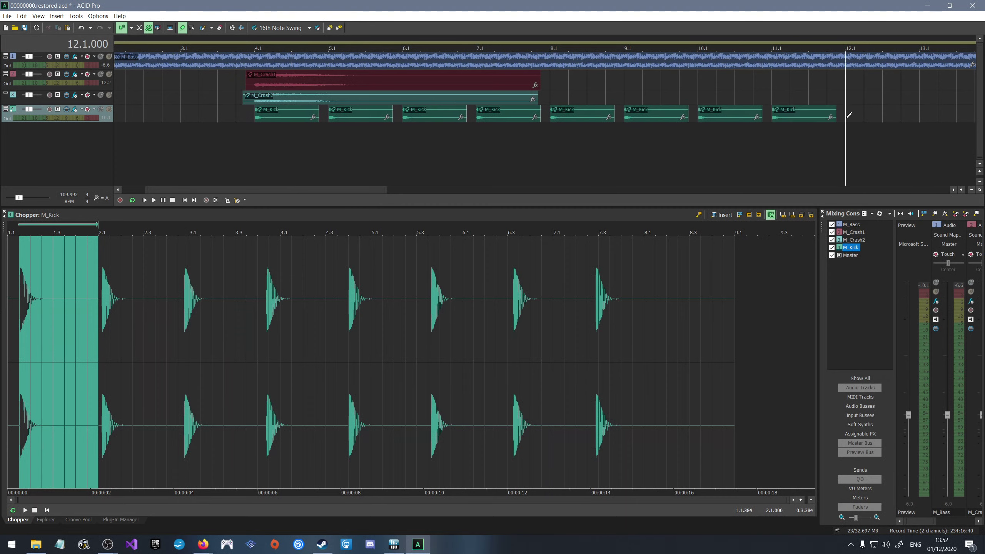
{"action": "key", "text": "ctrl+v"}
{"action": "left_click", "coordinate": [891, 100]}
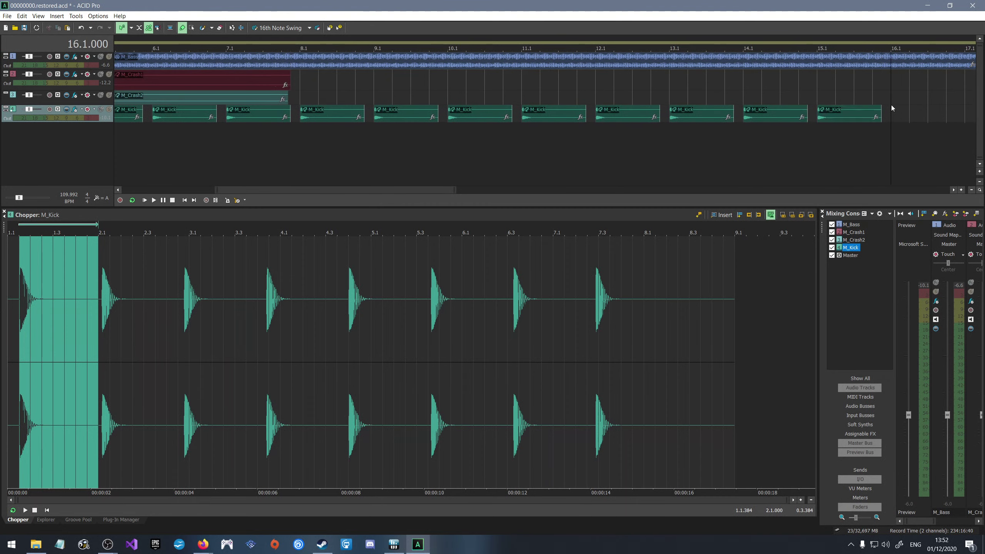
{"action": "key", "text": "ctrl+v"}
Paste the four copied kick events at 20.1.000 and again at 24.1.000 on the M_Kick track.
{"action": "scroll", "coordinate": [648, 104], "scroll_direction": "down", "scroll_amount": 4}
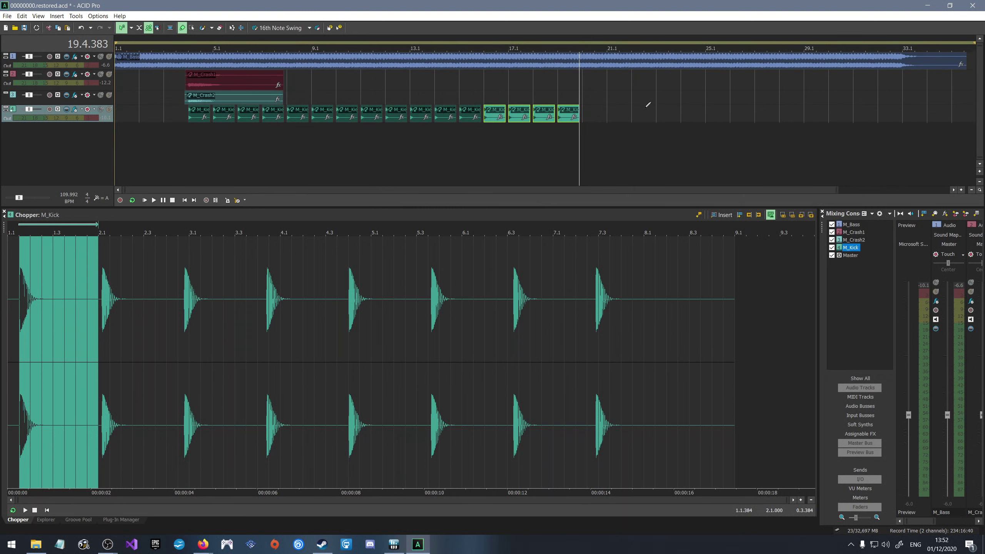
{"action": "left_click", "coordinate": [586, 113]}
{"action": "key", "text": "ctrl+v"}
{"action": "left_click", "coordinate": [683, 110]}
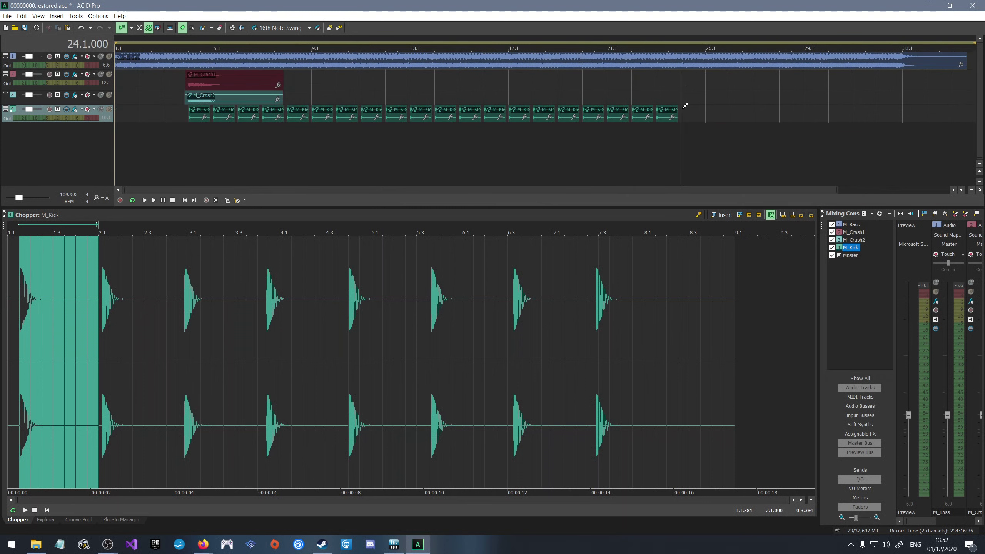
{"action": "key", "text": "ctrl+v"}
Paste the four kick events at 28.1.000 and 32.1.000, and delete the three kick events from 33.1.000 onward.
{"action": "left_click", "coordinate": [786, 106]}
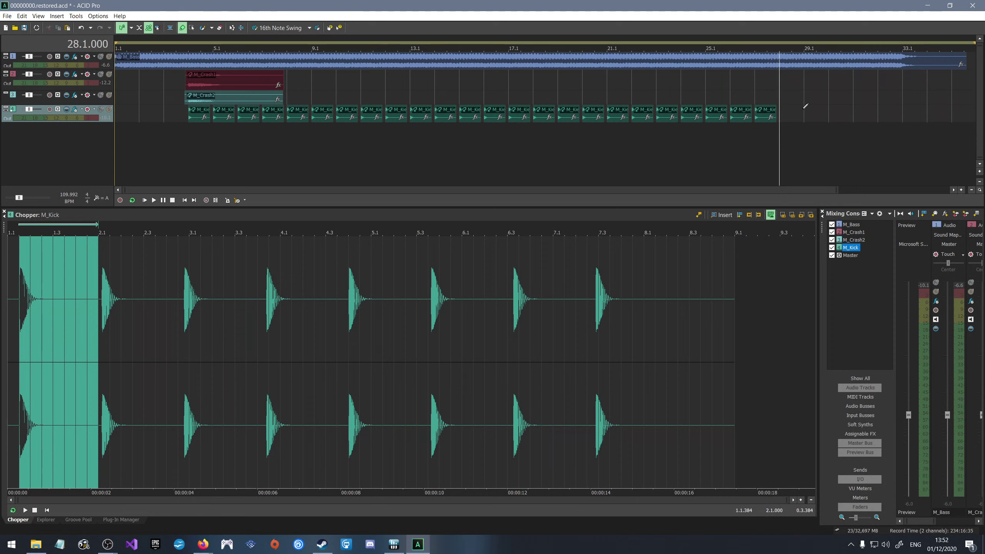
{"action": "key", "text": "ctrl+v"}
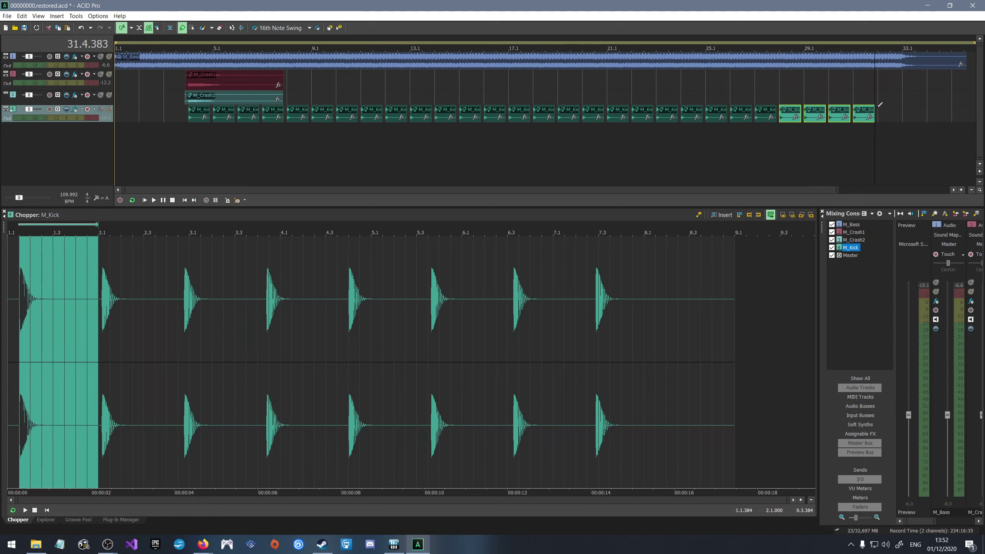
{"action": "left_click", "coordinate": [879, 105]}
{"action": "key", "text": "ctrl+v"}
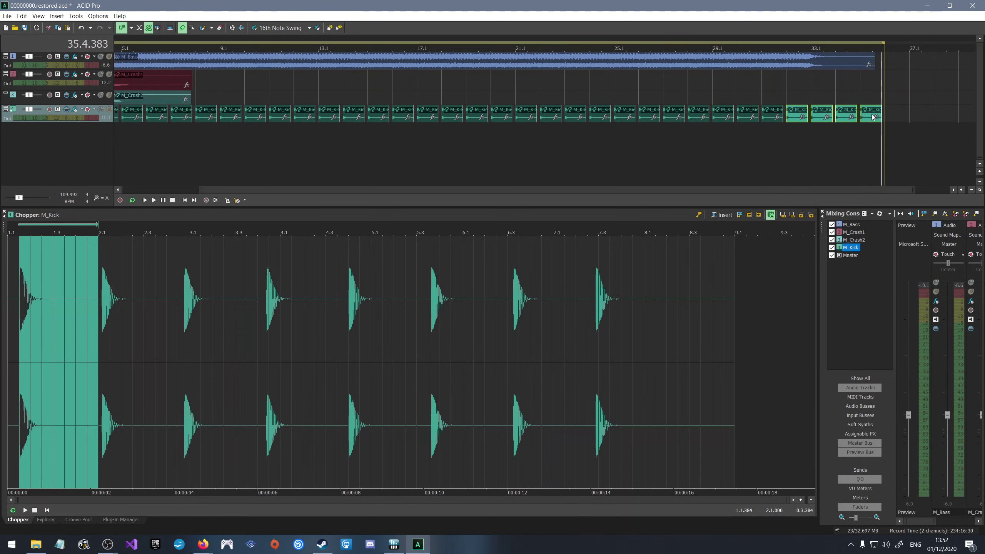
{"action": "scroll", "coordinate": [831, 126], "scroll_direction": "down", "scroll_amount": 1}
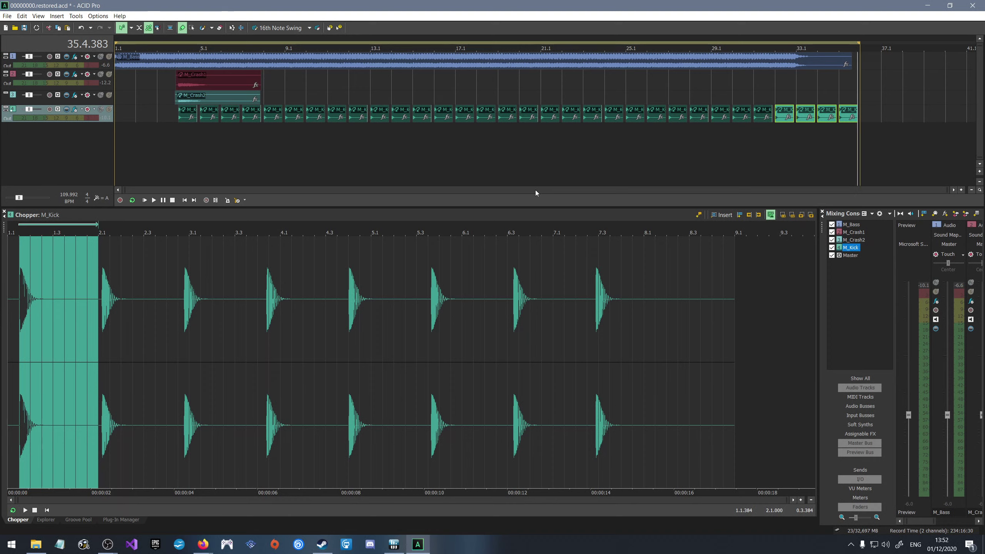
{"action": "left_click_drag", "start_coordinate": [834, 112], "coordinate": [804, 111]}
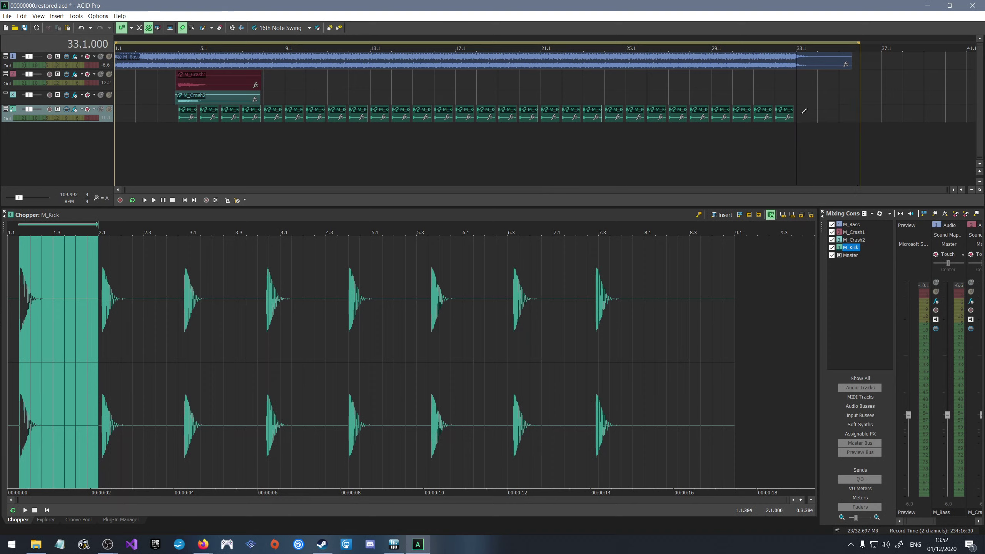
Play the arrangement from 4.1.000 to hear the kick pattern with the other tracks.
{"action": "left_click", "coordinate": [174, 139]}
{"action": "key", "text": "space"}
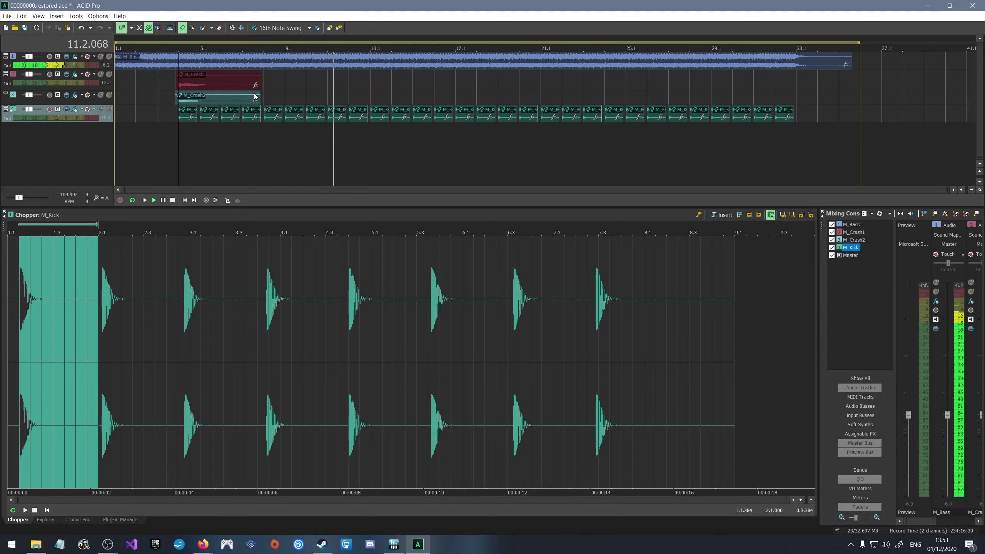
{"action": "key", "text": "space"}
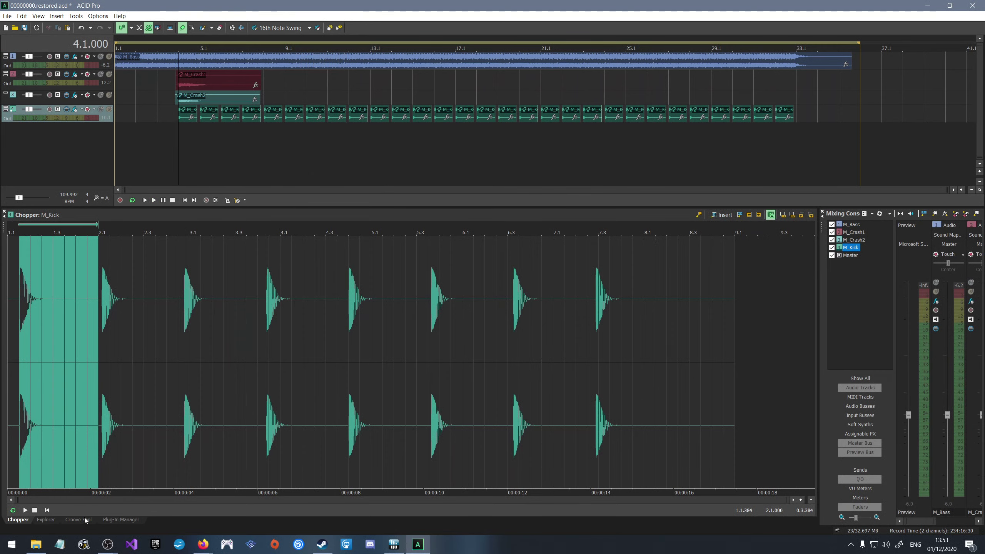
Show the media files of the streampocalypse folder and save the current project.
{"action": "left_click", "coordinate": [121, 520]}
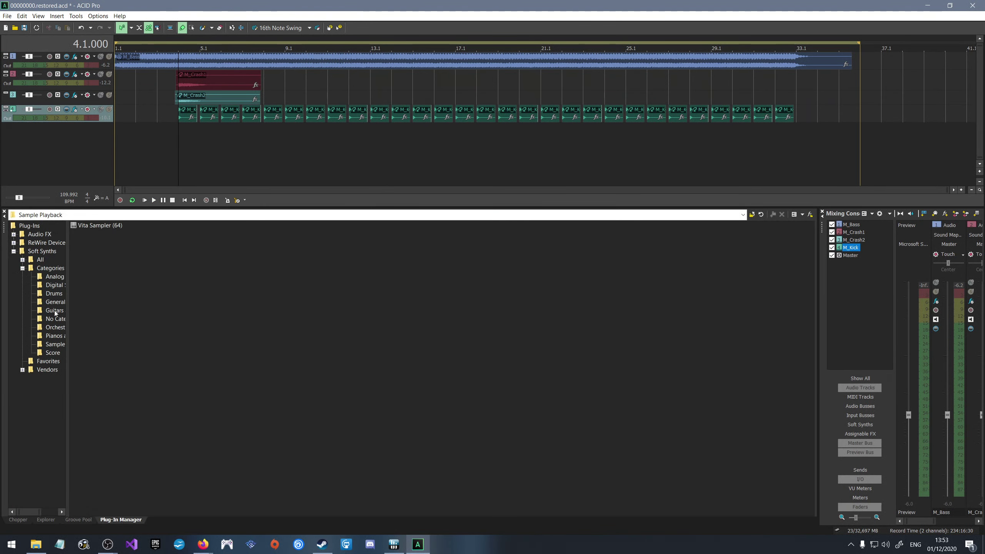
{"action": "left_click", "coordinate": [46, 520]}
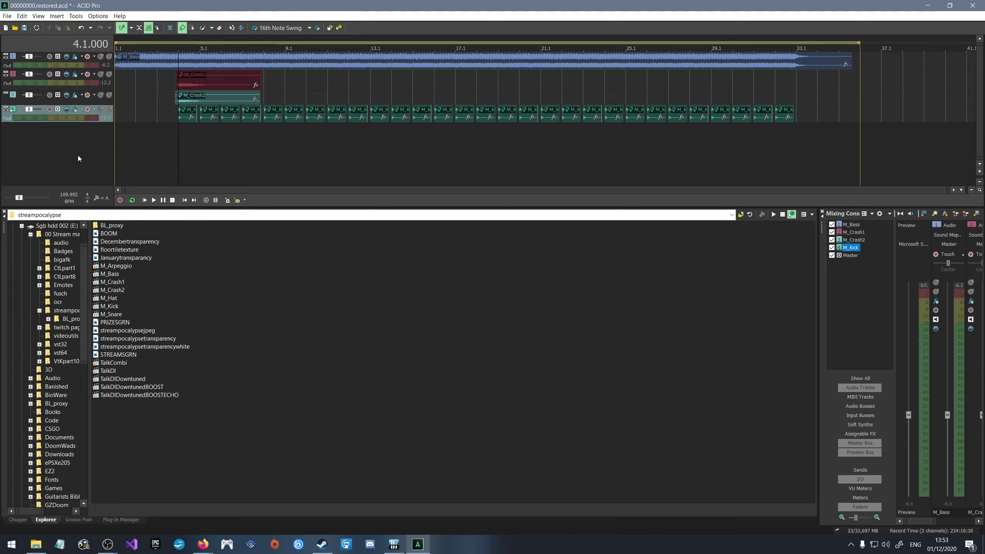
{"action": "left_click", "coordinate": [24, 28]}
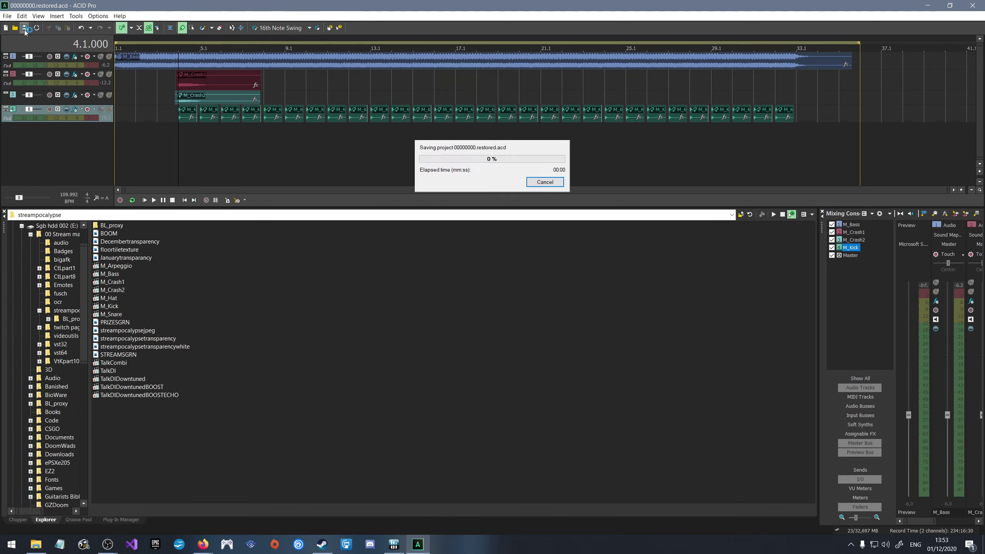
Start saving the project as a new file, with the streampocalypse folder in 00 Stream materials on drive E: as destination.
{"action": "left_click", "coordinate": [7, 15]}
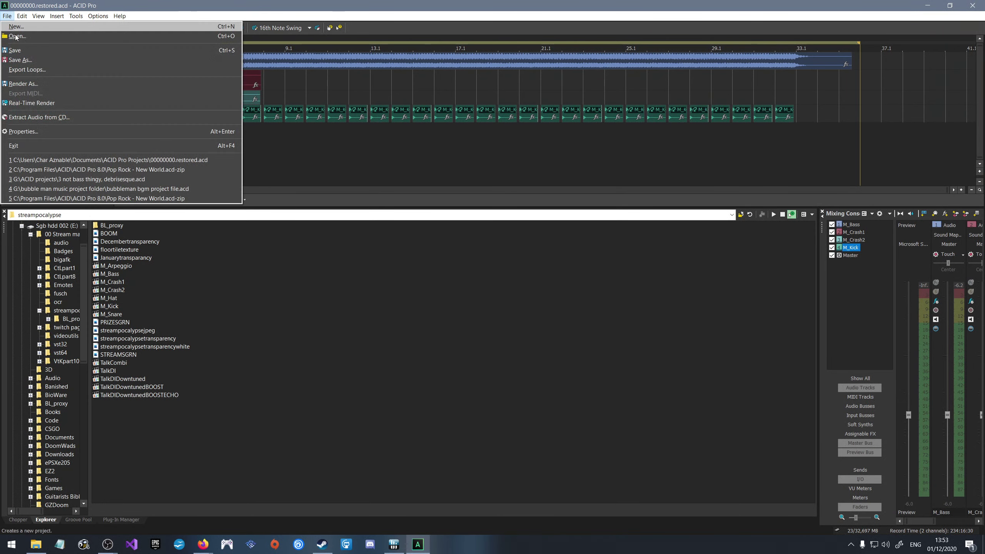
{"action": "left_click", "coordinate": [20, 59]}
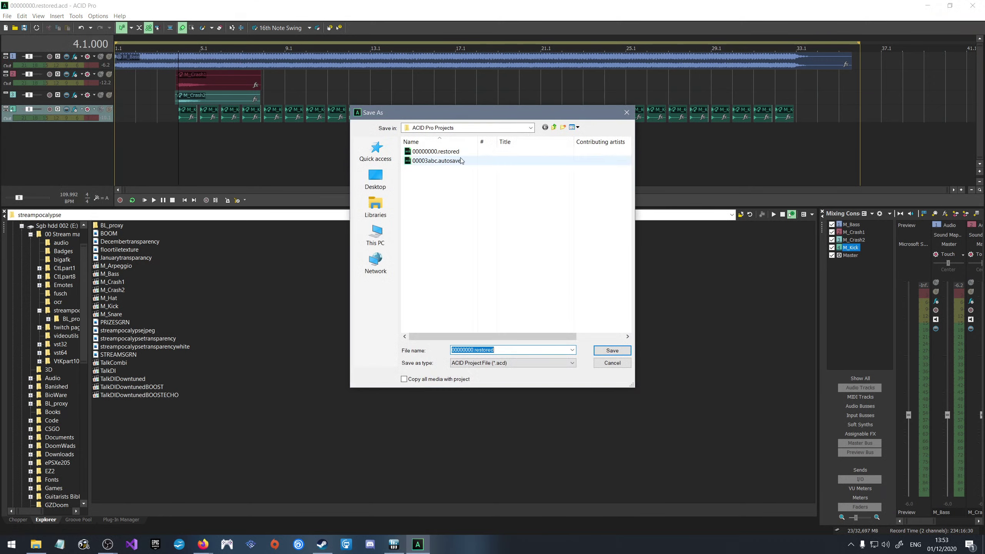
{"action": "left_click", "coordinate": [379, 209]}
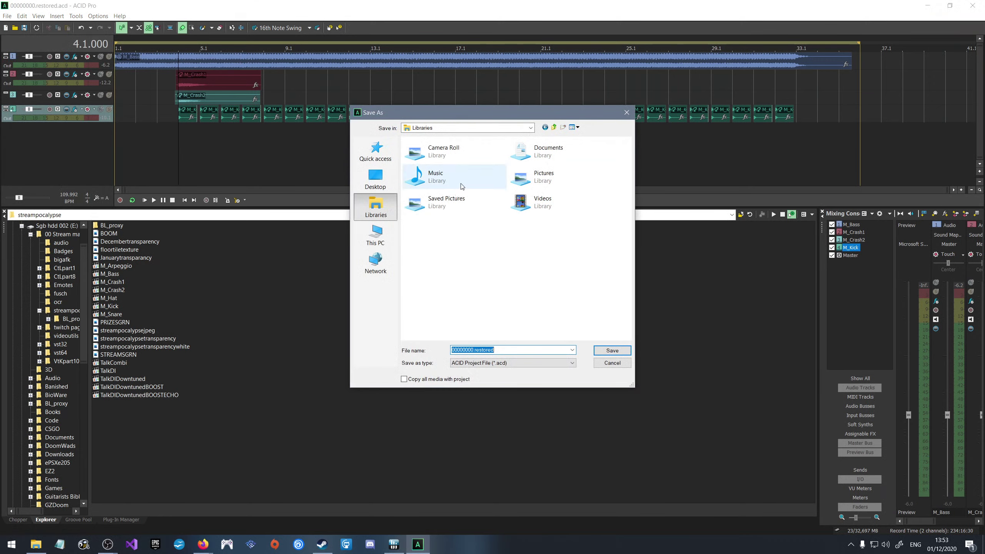
{"action": "left_click", "coordinate": [376, 235]}
{"action": "left_click", "coordinate": [478, 306]}
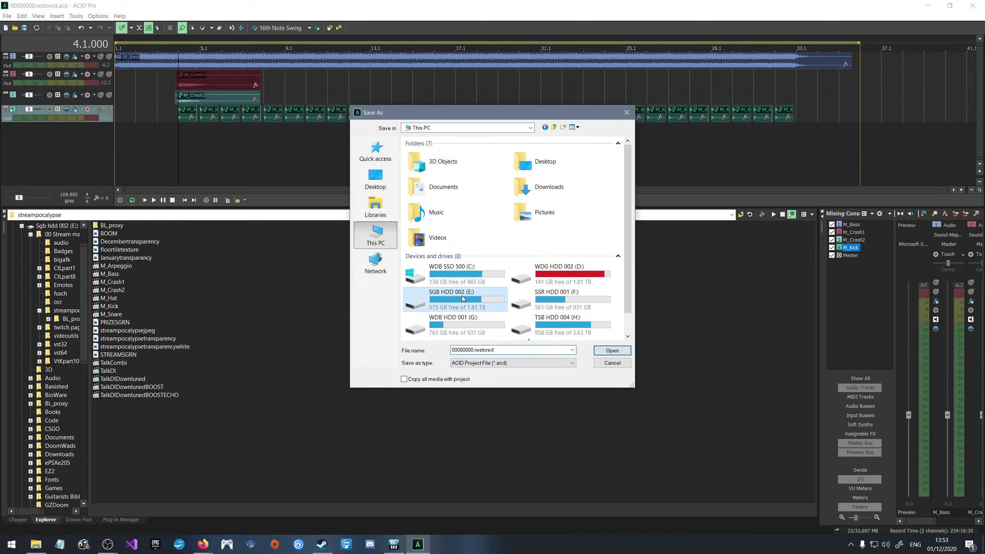
{"action": "double_click", "coordinate": [478, 305]}
{"action": "double_click", "coordinate": [446, 154]}
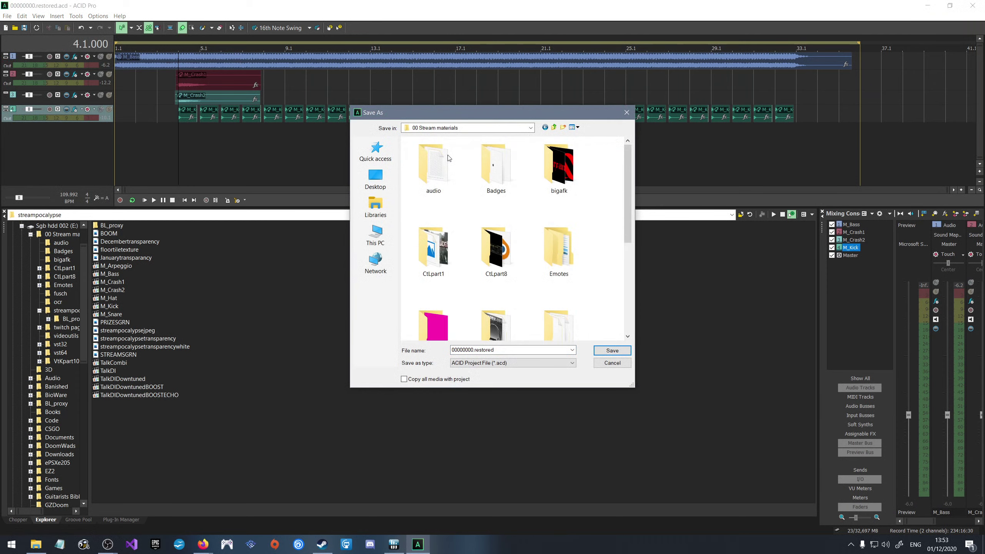
{"action": "scroll", "coordinate": [504, 241], "scroll_direction": "down", "scroll_amount": 5}
{"action": "double_click", "coordinate": [537, 152]}
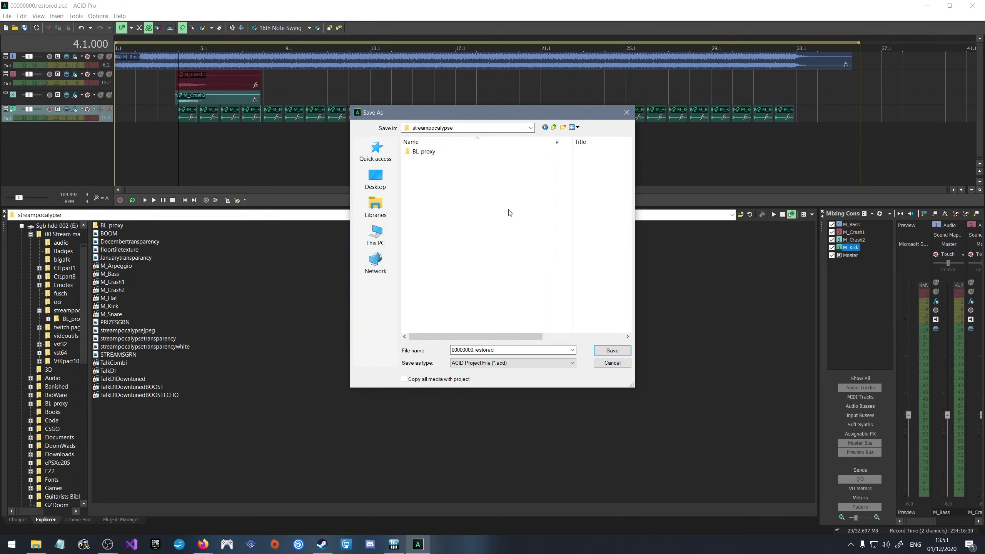
Name the project file streampocalypse and save it.
{"action": "double_click", "coordinate": [504, 349]}
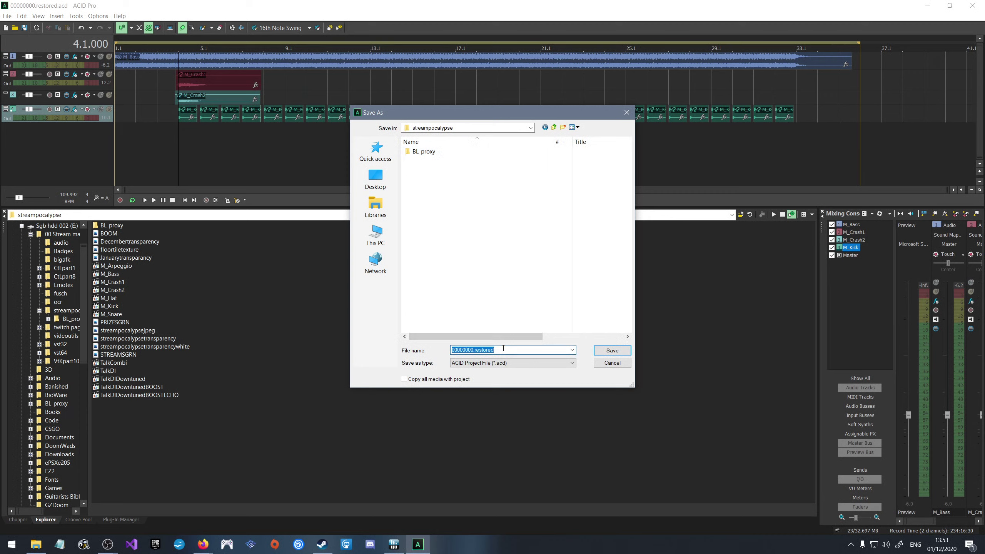
{"action": "type", "text": "stream"}
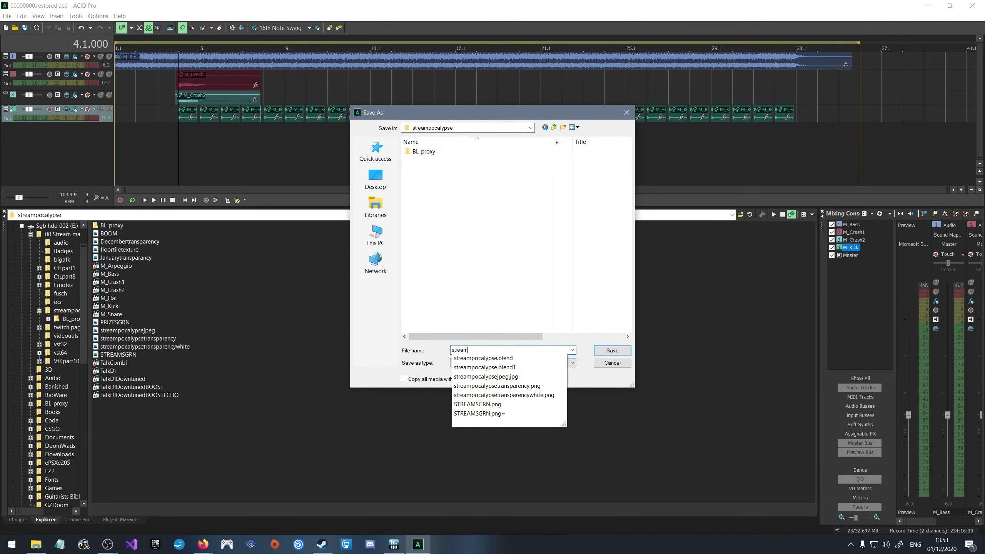
{"action": "type", "text": "pocalypse"}
{"action": "key", "text": "Return"}
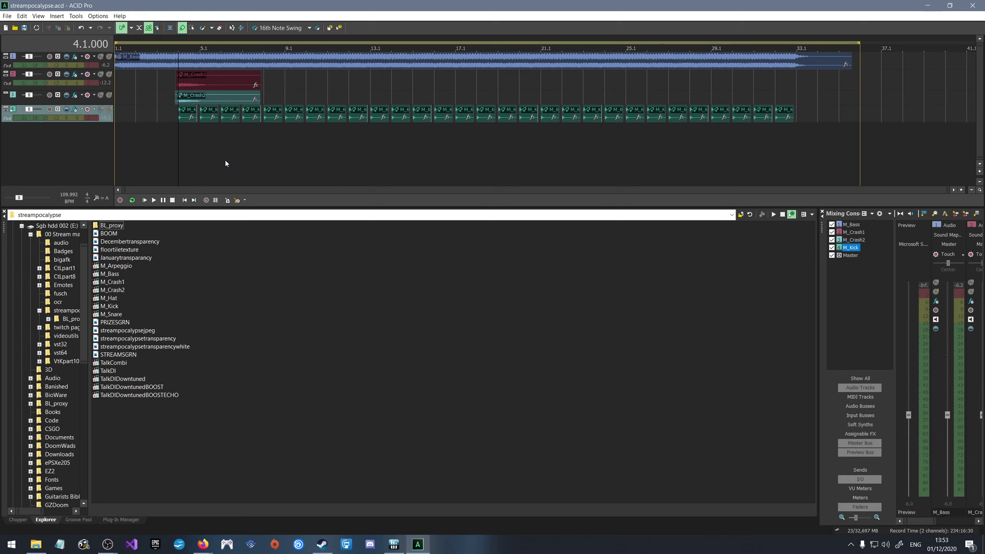
Preview the M_Hat sample from the streampocalypse folder.
{"action": "left_click", "coordinate": [111, 299]}
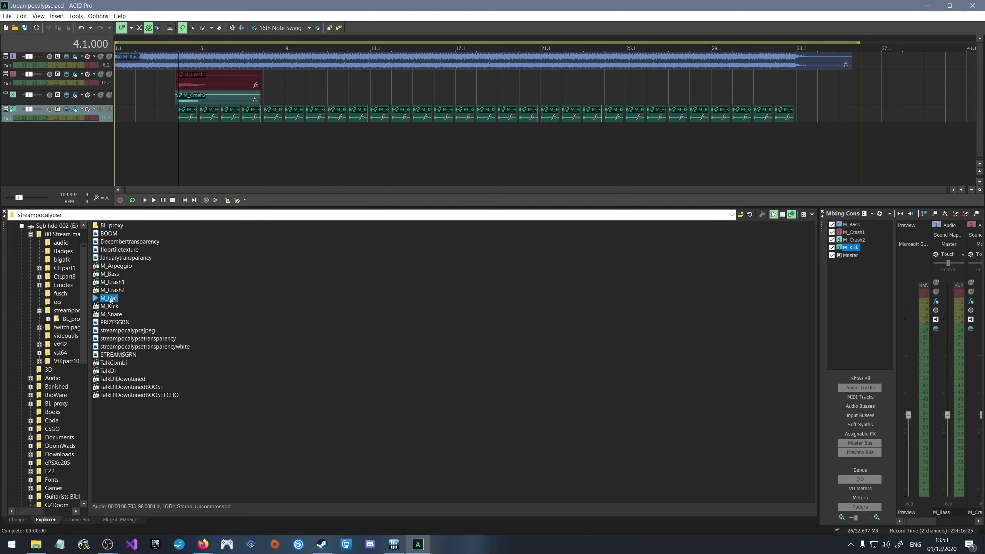
{"action": "right_click", "coordinate": [110, 298]}
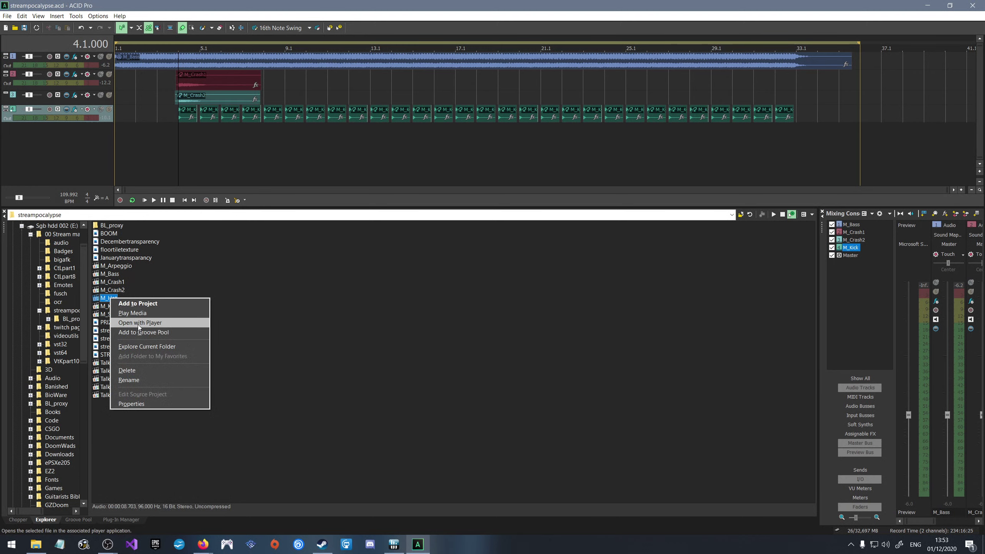
{"action": "left_click", "coordinate": [335, 337]}
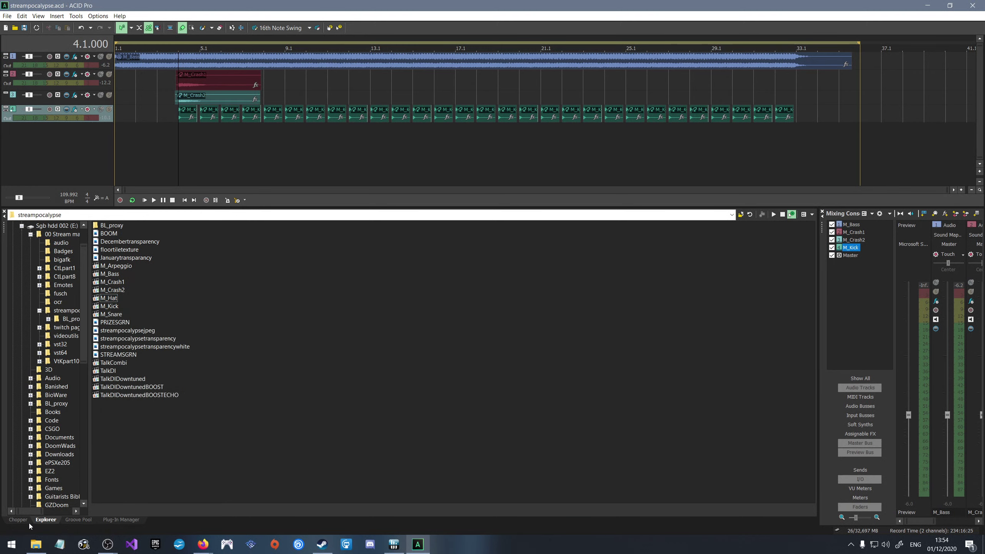
{"action": "left_click", "coordinate": [28, 521]}
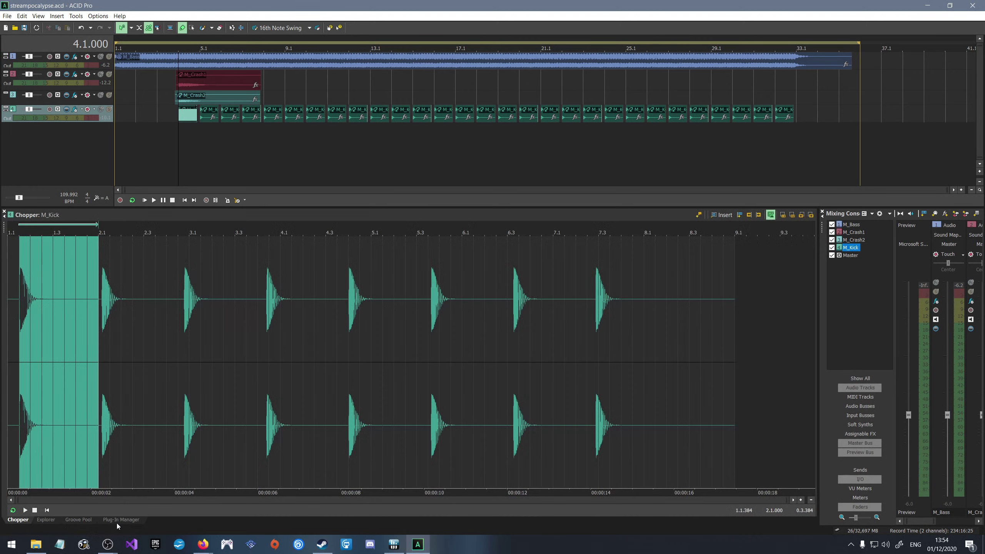
{"action": "left_click", "coordinate": [45, 520]}
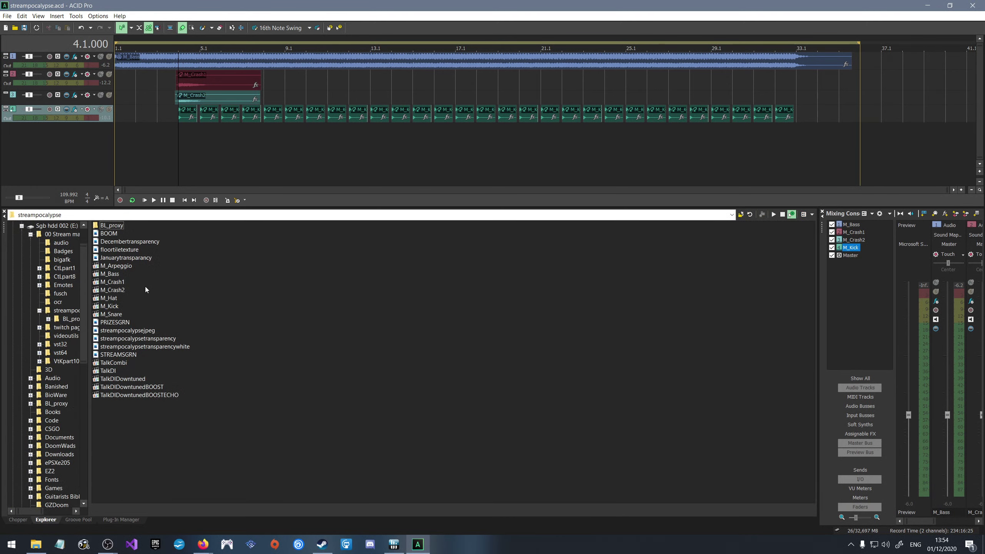
Add the M_Hat sample as a new track starting at 4.1.000 and load its event into the Chopper.
{"action": "left_click_drag", "start_coordinate": [114, 303], "coordinate": [181, 137]}
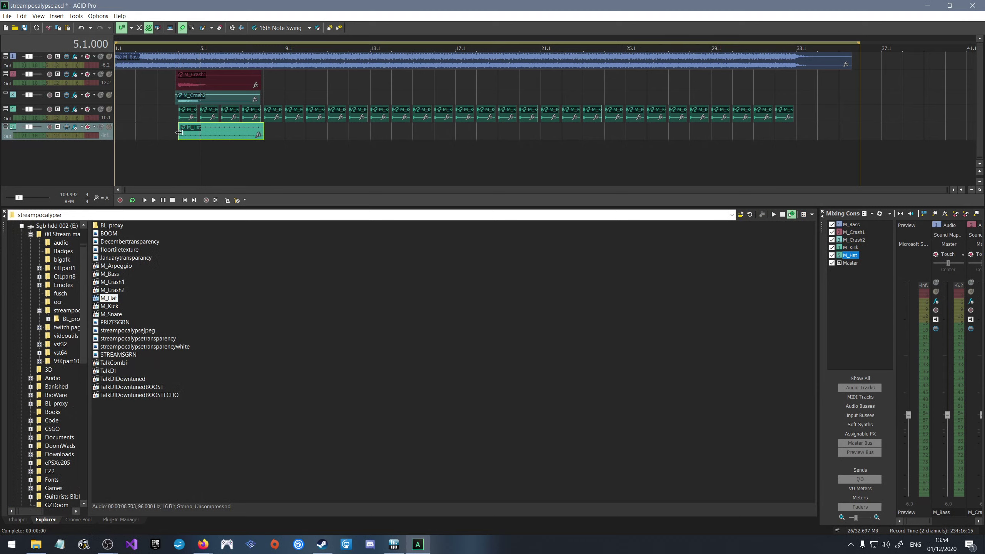
{"action": "right_click", "coordinate": [186, 136]}
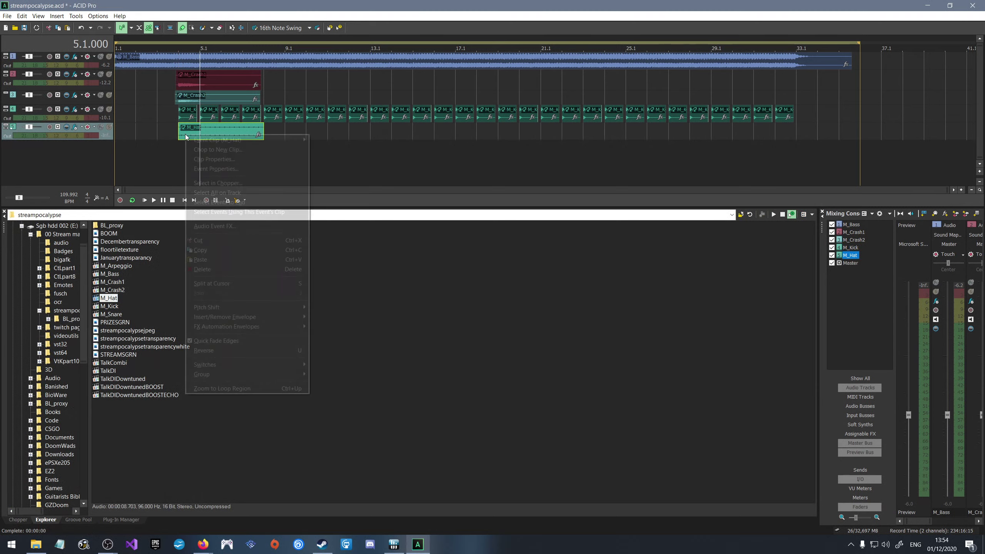
{"action": "left_click", "coordinate": [229, 183]}
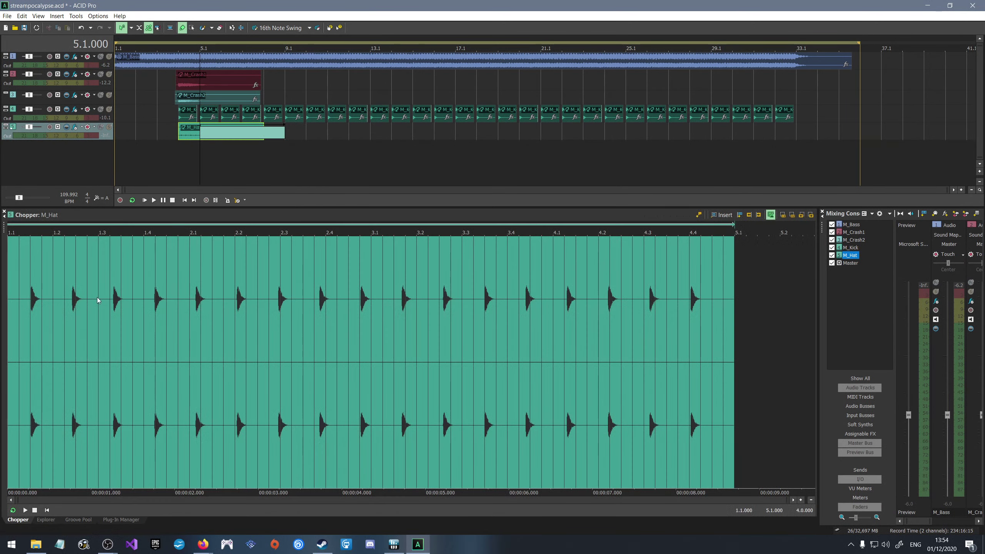
Select the single hat hit from 3.3.384 to 3.3.576 in the Chopper, and delete the long M_Hat event from the timeline.
{"action": "left_click", "coordinate": [32, 294]}
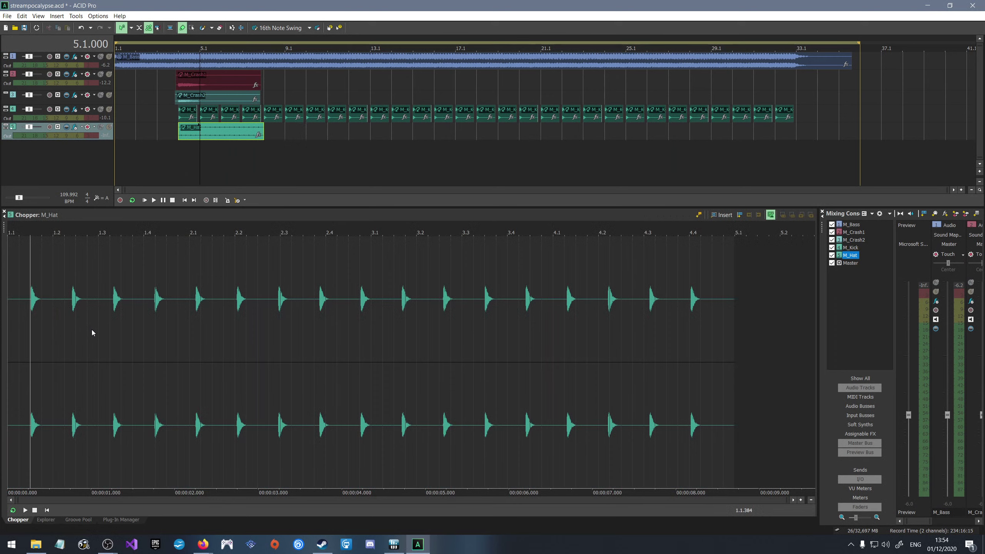
{"action": "left_click", "coordinate": [484, 303]}
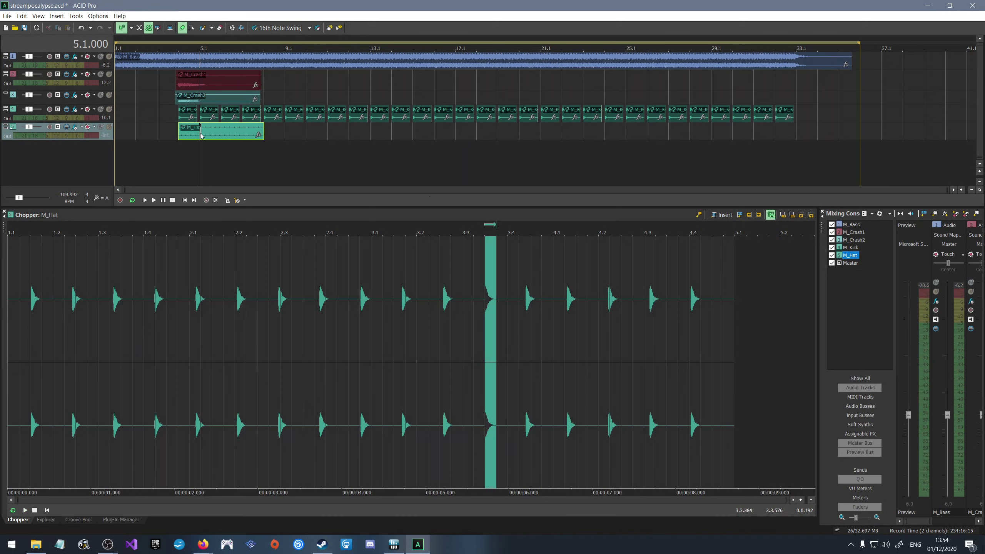
{"action": "left_click", "coordinate": [216, 136]}
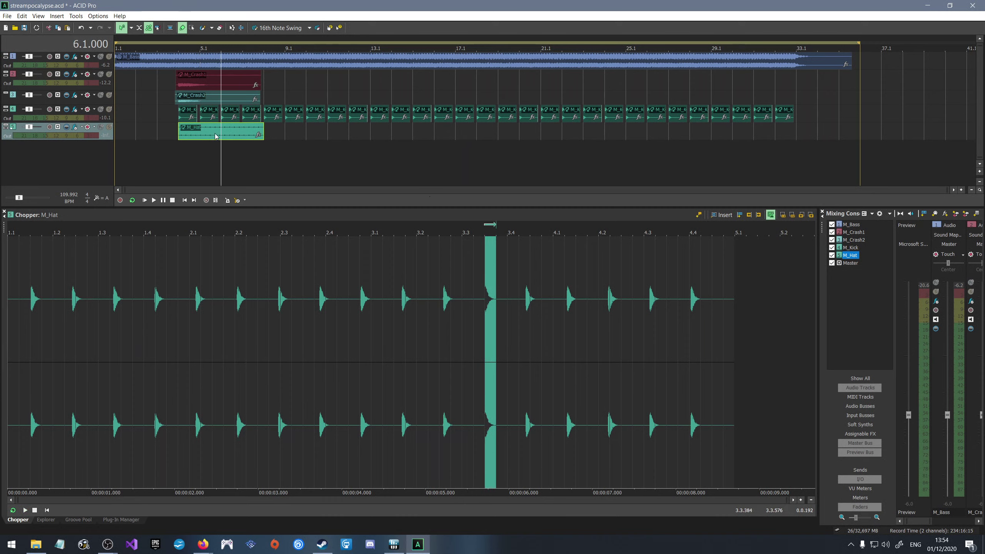
{"action": "key", "text": "Delete"}
Draw an M_Hat event starting at 4.2.000 on the M_Hat track.
{"action": "scroll", "coordinate": [174, 126], "scroll_direction": "up", "scroll_amount": 8}
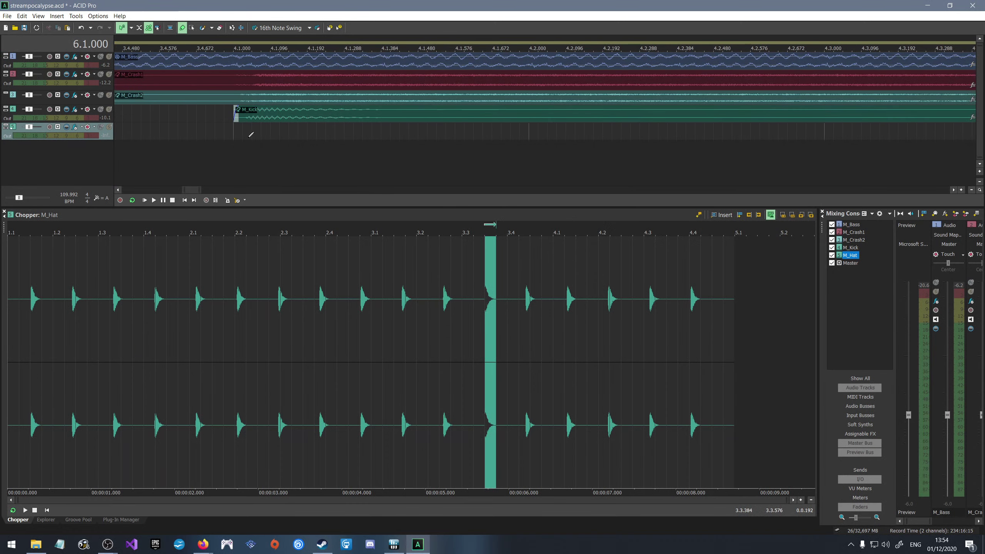
{"action": "scroll", "coordinate": [250, 138], "scroll_direction": "down", "scroll_amount": 2}
{"action": "scroll", "coordinate": [248, 141], "scroll_direction": "down", "scroll_amount": 2}
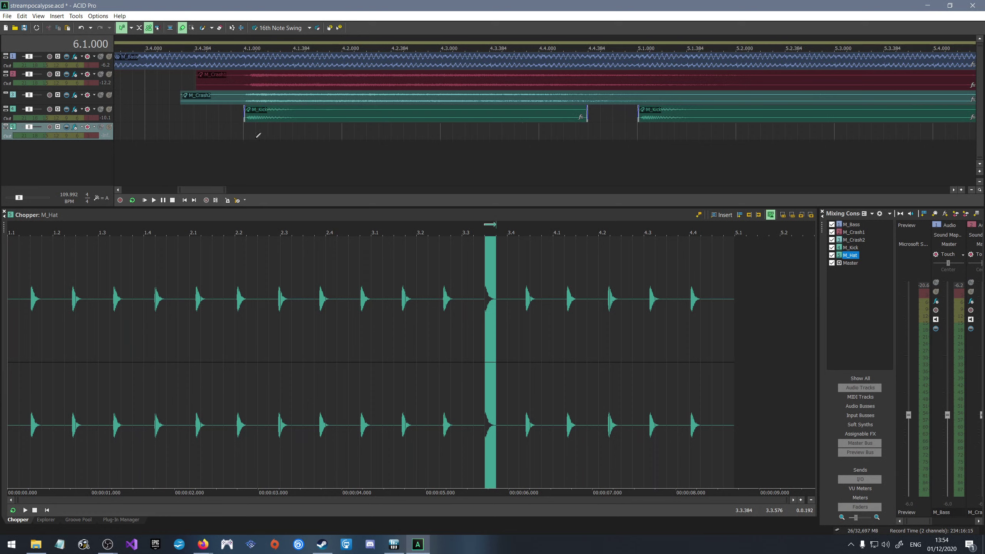
{"action": "left_click", "coordinate": [285, 131]}
{"action": "left_click", "coordinate": [345, 128]}
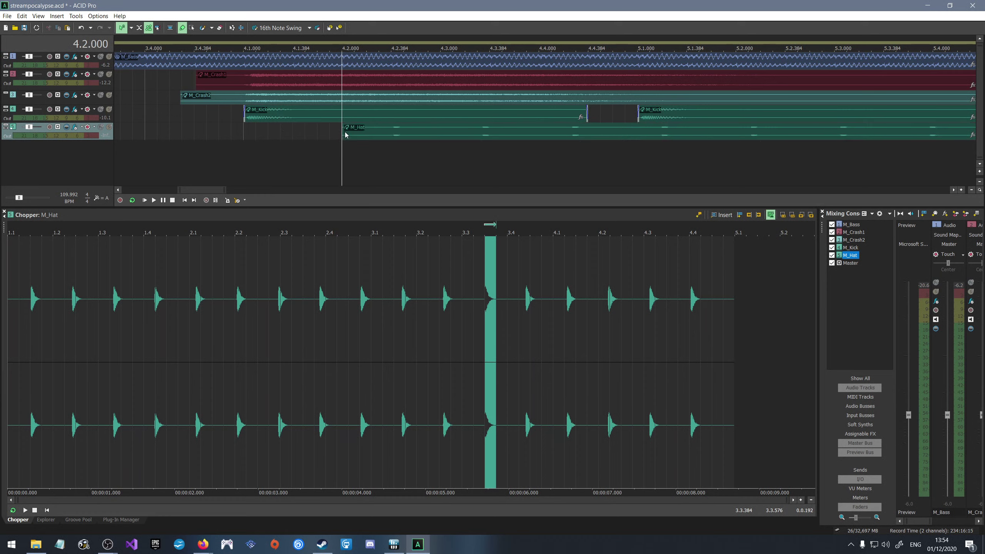
Remove the drawn M_Hat event and insert the chopped hat hit at 4.2.000, 4.3.000 and 4.4.000 instead.
{"action": "left_click", "coordinate": [366, 132]}
{"action": "left_click", "coordinate": [343, 136]}
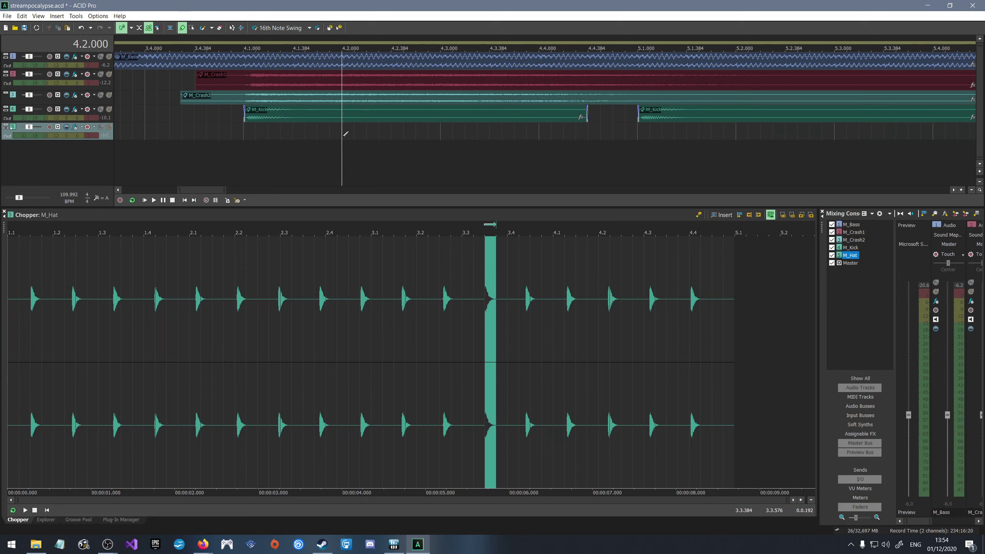
{"action": "left_click", "coordinate": [716, 216]}
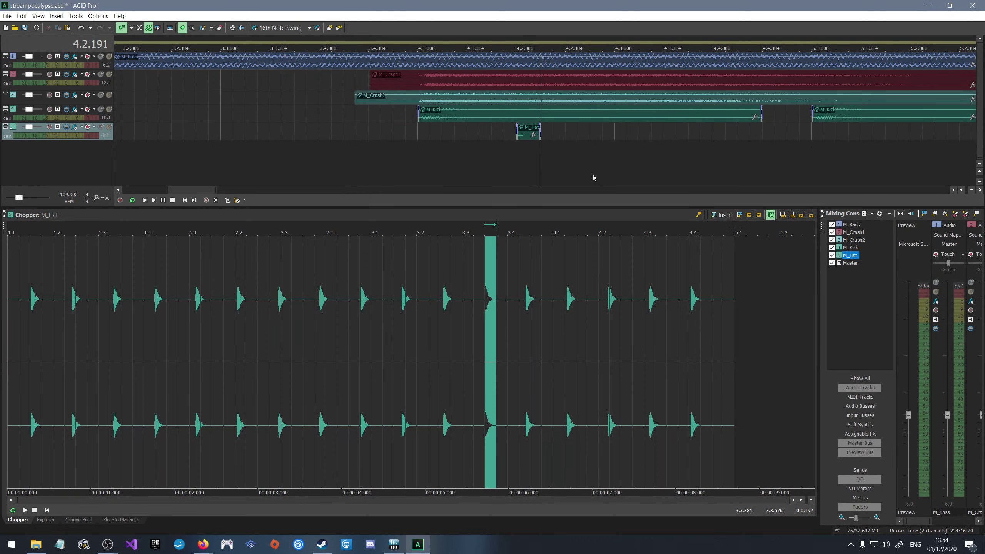
{"action": "left_click", "coordinate": [616, 134]}
{"action": "left_click", "coordinate": [721, 215]}
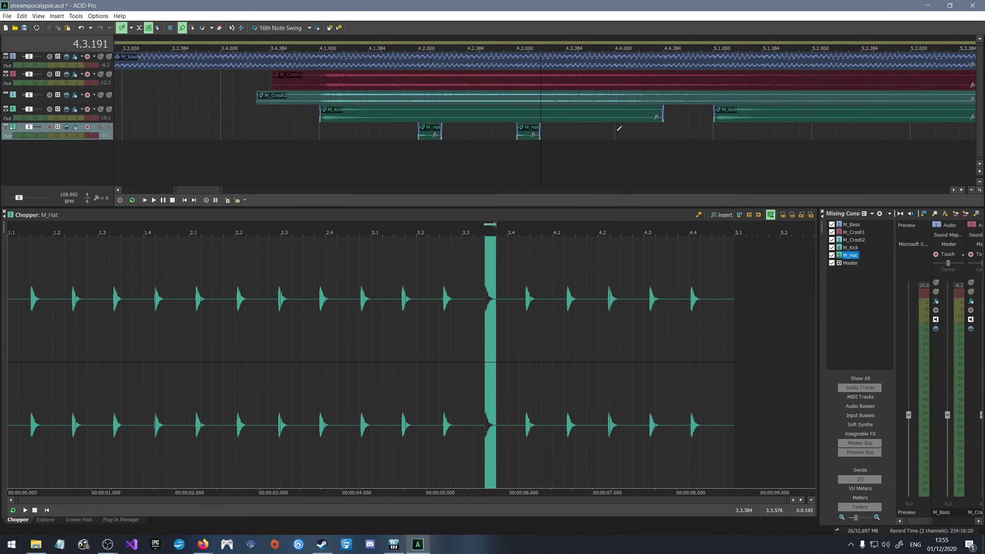
{"action": "left_click", "coordinate": [617, 131]}
{"action": "left_click", "coordinate": [721, 215]}
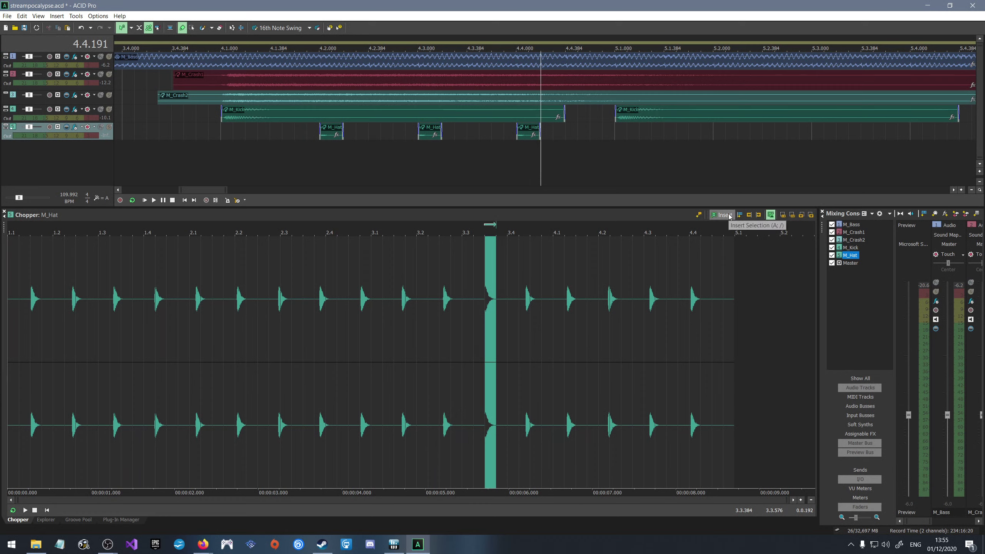
Play back the arrangement from 4.1.672 to listen to the three hat hits.
{"action": "left_click", "coordinate": [301, 142]}
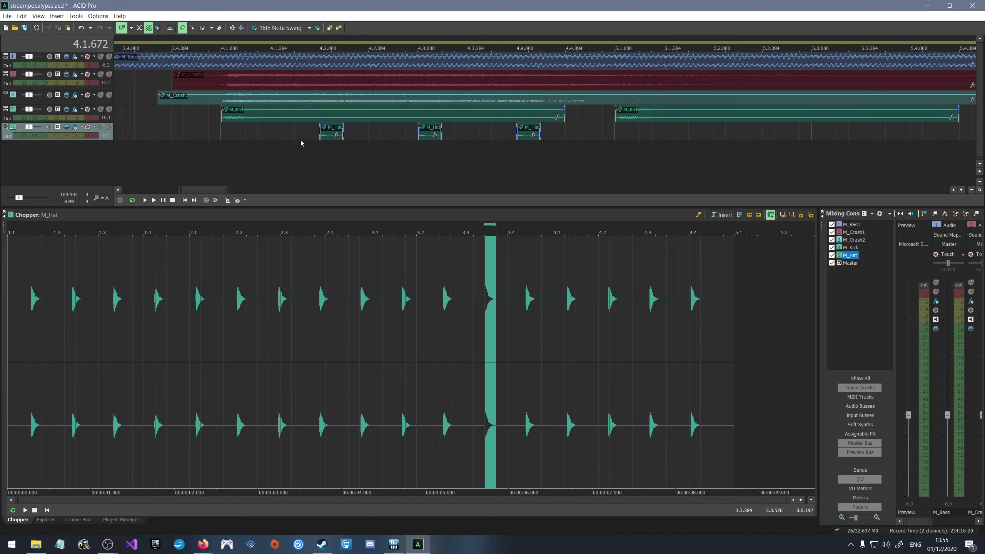
{"action": "key", "text": "space"}
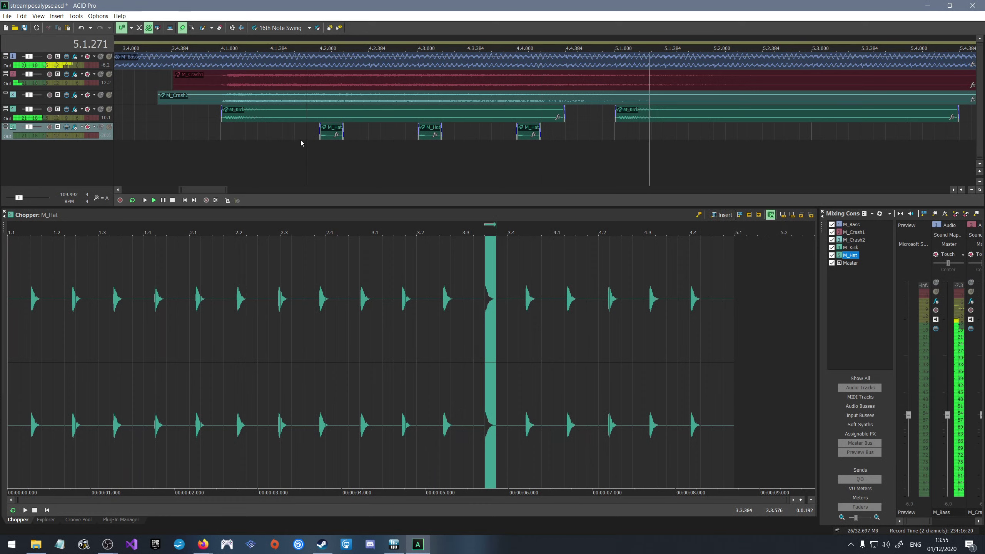
{"action": "key", "text": "space"}
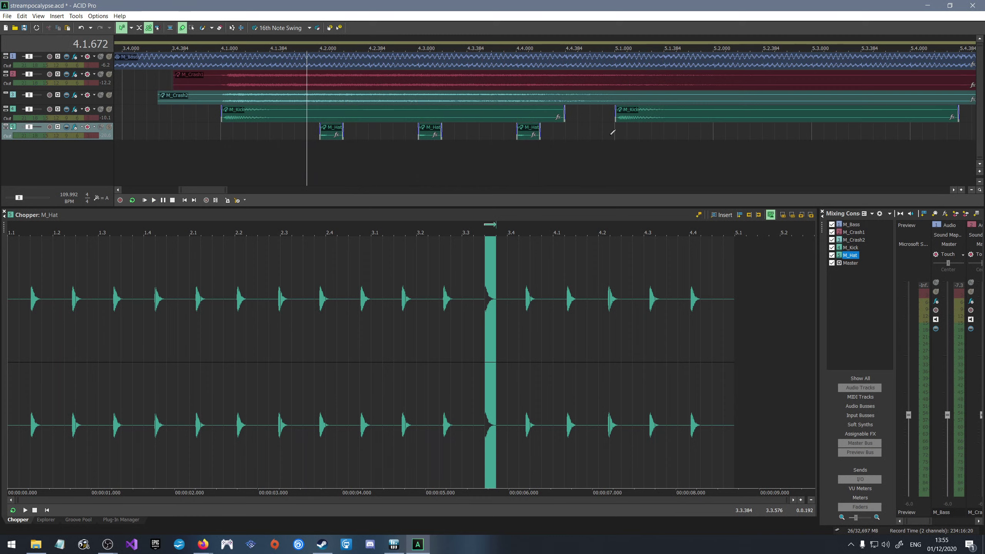
Insert the chopped hat hit on every beat of bar 5, at 5.1.000, 5.2.000, 5.3.000 and 5.4.000.
{"action": "left_click", "coordinate": [623, 132]}
{"action": "left_click", "coordinate": [723, 215]}
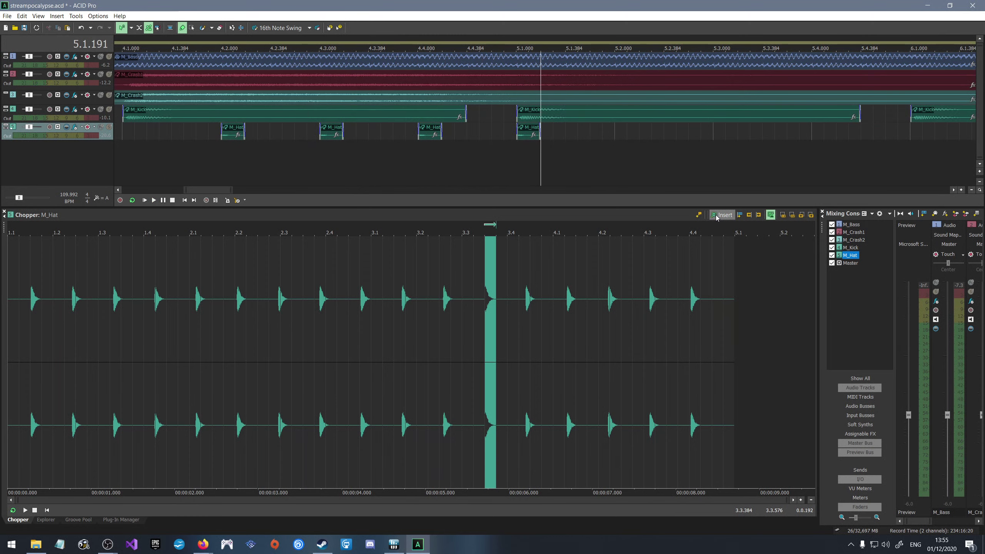
{"action": "left_click", "coordinate": [617, 129]}
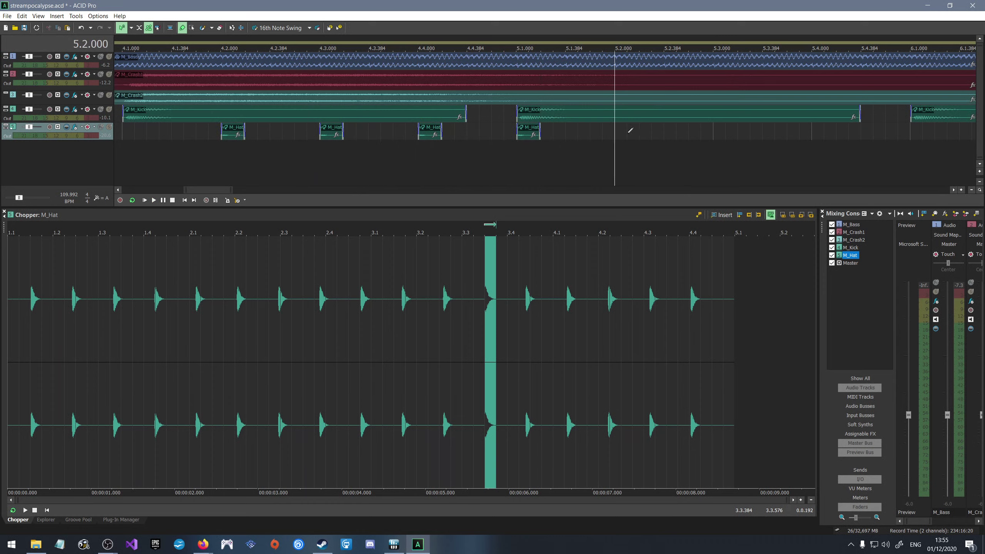
{"action": "left_click", "coordinate": [717, 216]}
{"action": "left_click", "coordinate": [612, 127]}
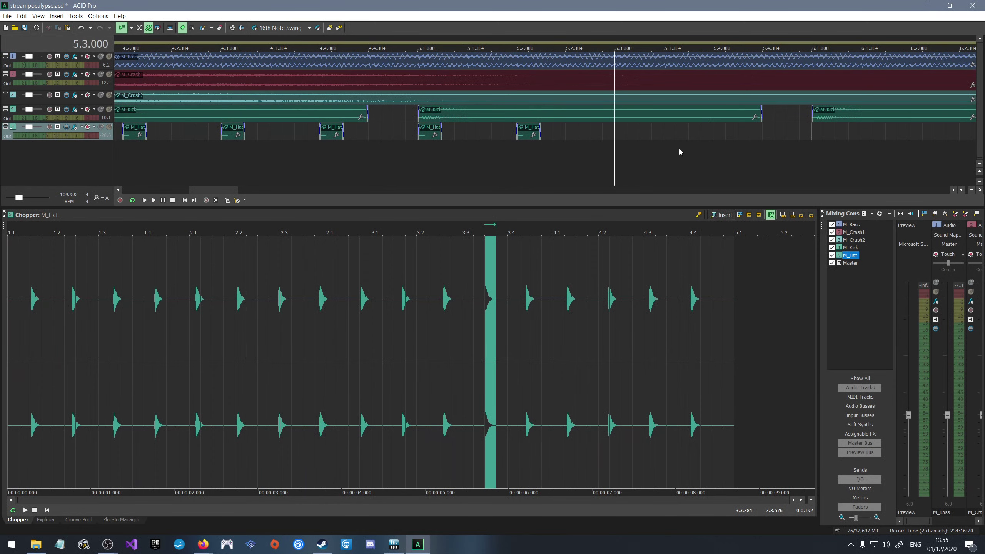
{"action": "left_click", "coordinate": [721, 215]}
{"action": "left_click", "coordinate": [622, 128]}
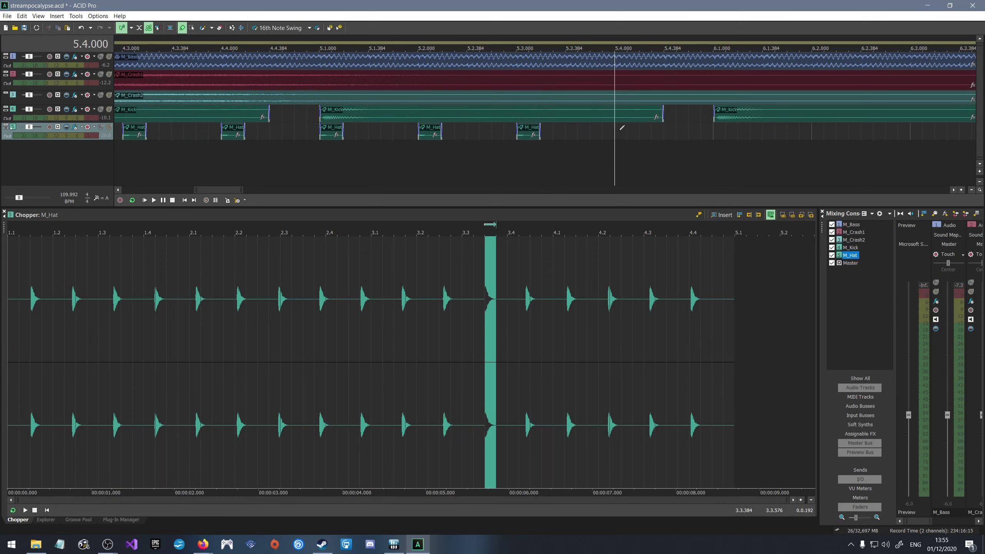
{"action": "left_click", "coordinate": [722, 215]}
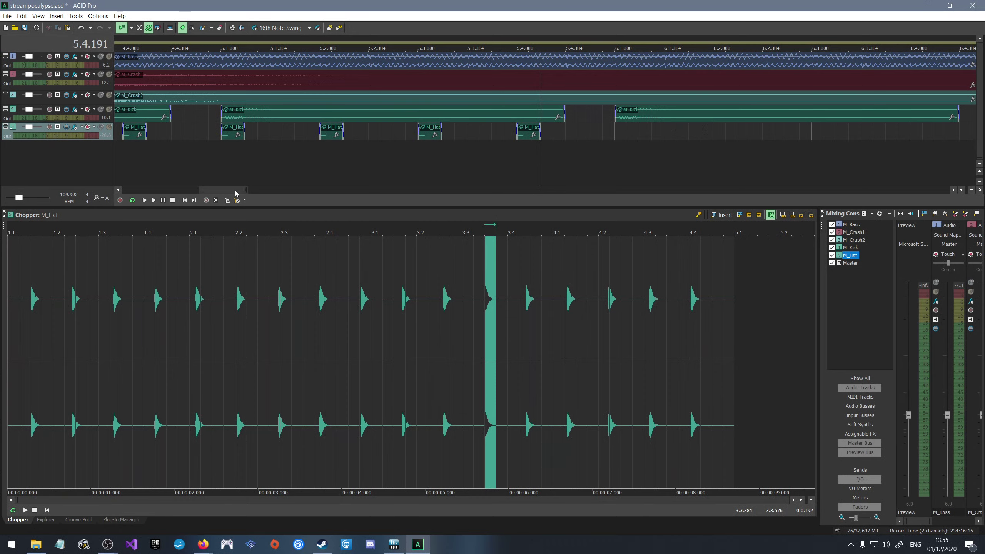
Try an extra chopped hat hit at 4.2.480, between the hats on beats 2 and 3 of bar 4.
{"action": "left_click_drag", "start_coordinate": [235, 192], "coordinate": [200, 193]}
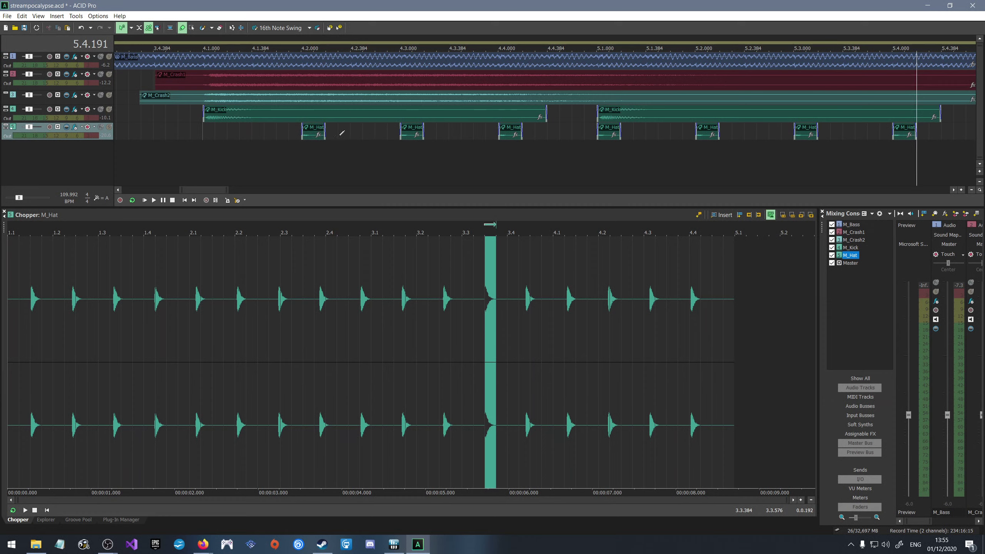
{"action": "left_click", "coordinate": [363, 132]}
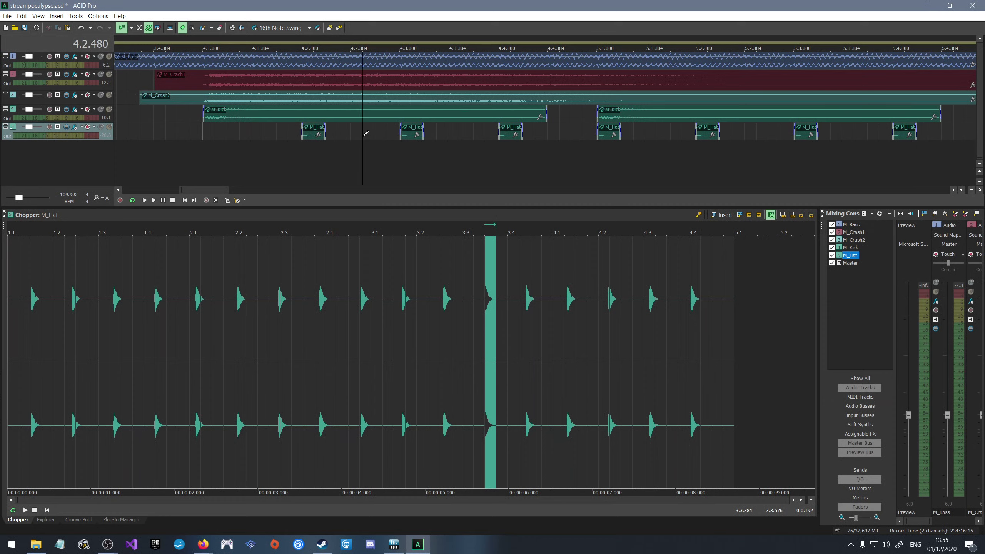
{"action": "left_click", "coordinate": [351, 132]}
{"action": "left_click", "coordinate": [367, 132]}
{"action": "left_click", "coordinate": [726, 216]}
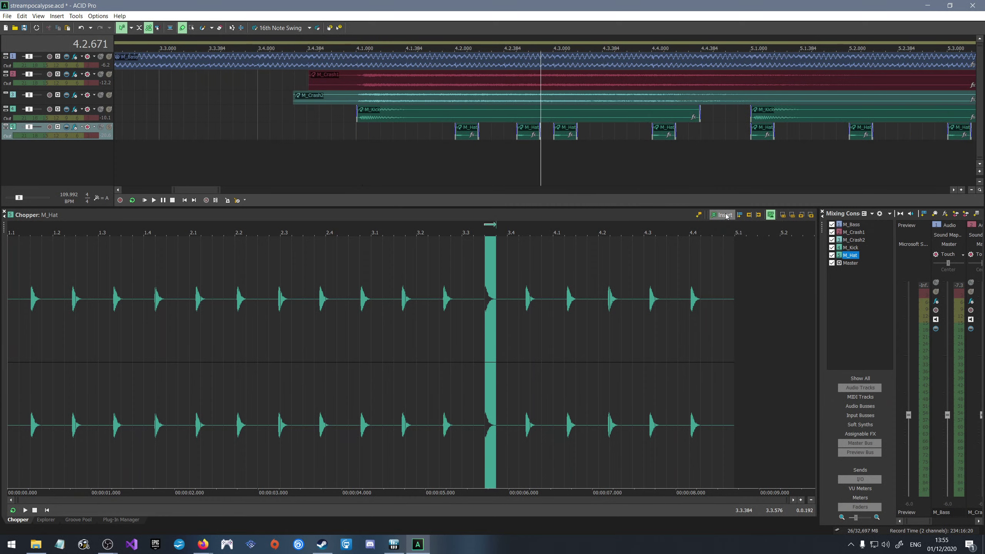
Play back from 4.1.672 to check the extra hat, and delete the M_Hat event at 4.2.480.
{"action": "left_click", "coordinate": [442, 131]}
{"action": "key", "text": "space"}
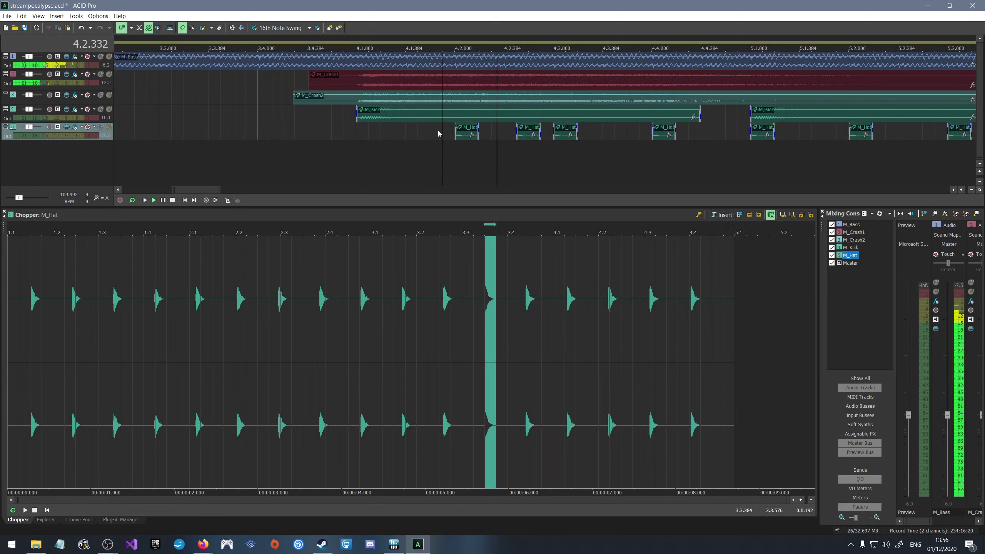
{"action": "key", "text": "space"}
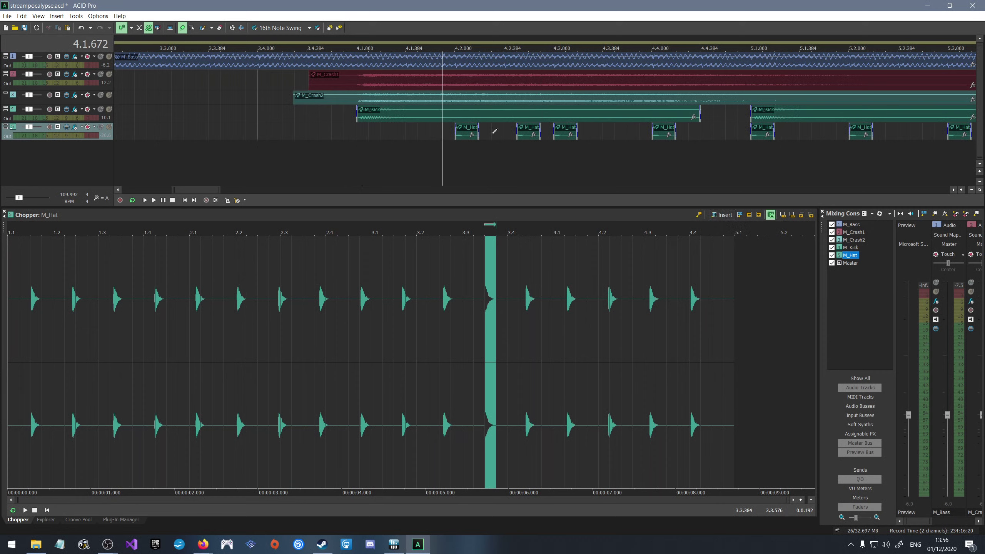
{"action": "left_click", "coordinate": [526, 134]}
{"action": "key", "text": "Delete"}
Insert off-beat chopped hat hits at 4.2.384, 4.3.384, 4.4.384 and 5.1.384 on the M_Hat track.
{"action": "left_click", "coordinate": [505, 132]}
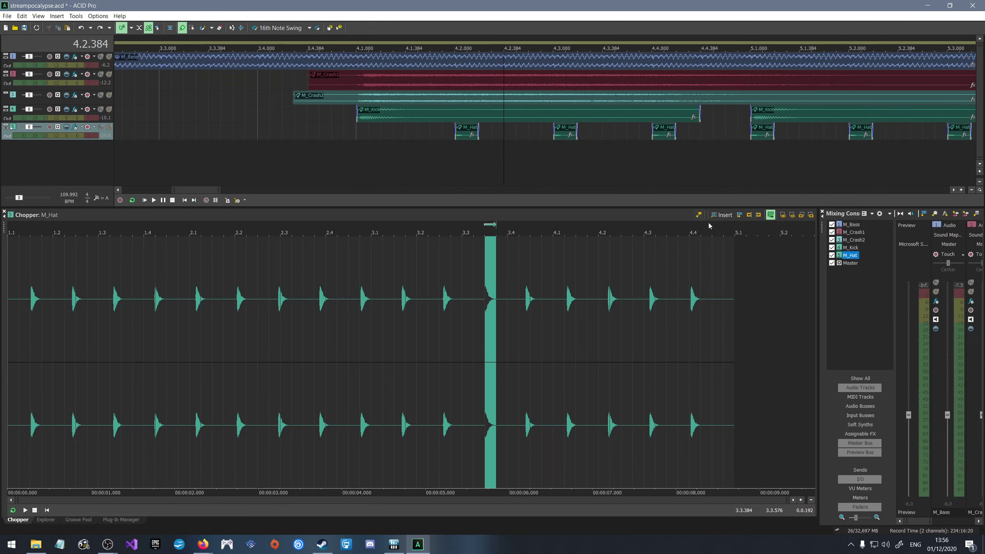
{"action": "left_click", "coordinate": [722, 215]}
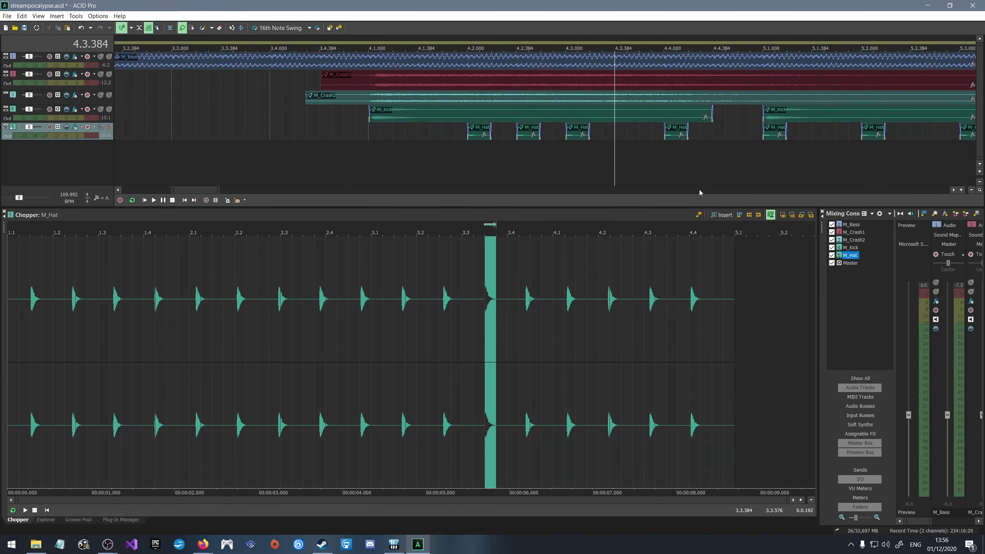
{"action": "left_click", "coordinate": [722, 215]}
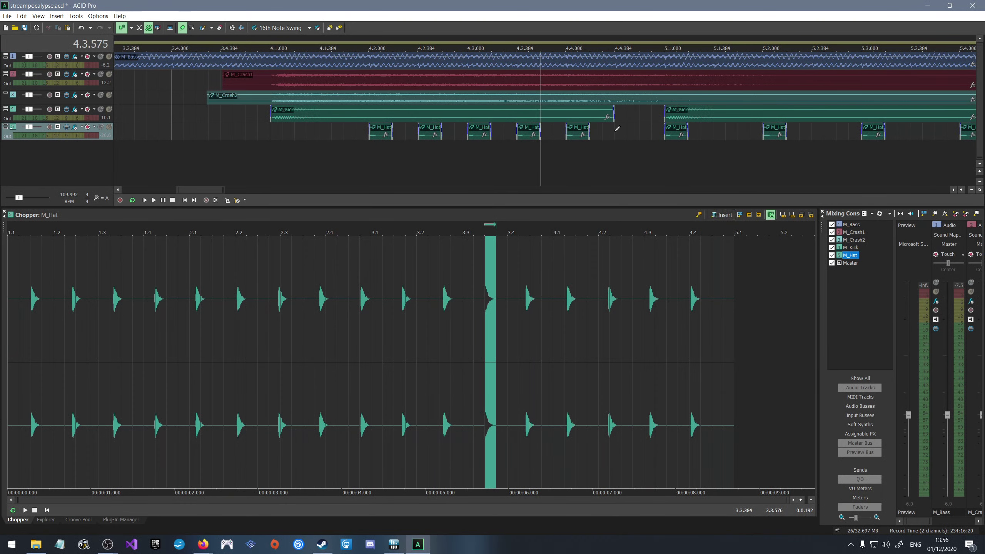
{"action": "left_click", "coordinate": [721, 215]}
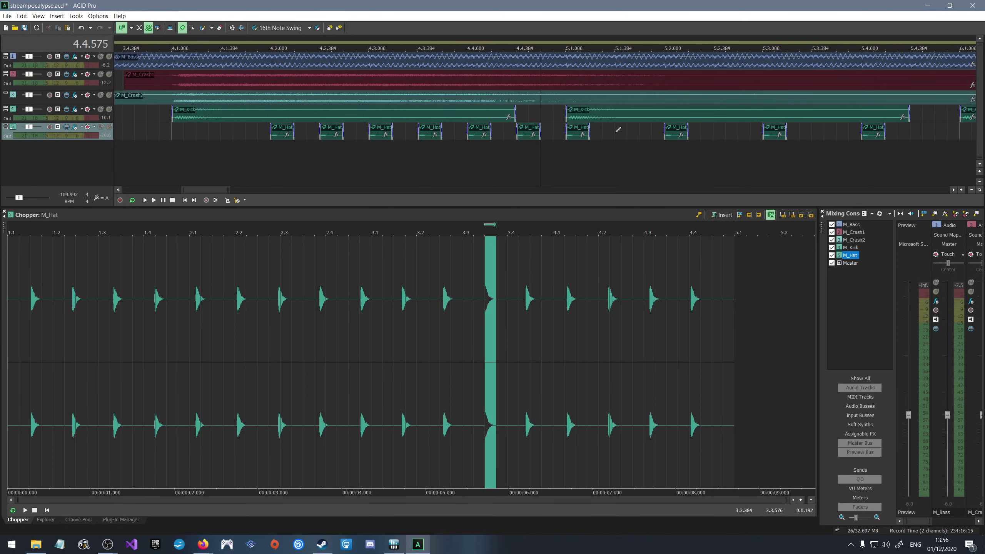
{"action": "left_click", "coordinate": [618, 129]}
{"action": "left_click", "coordinate": [721, 216]}
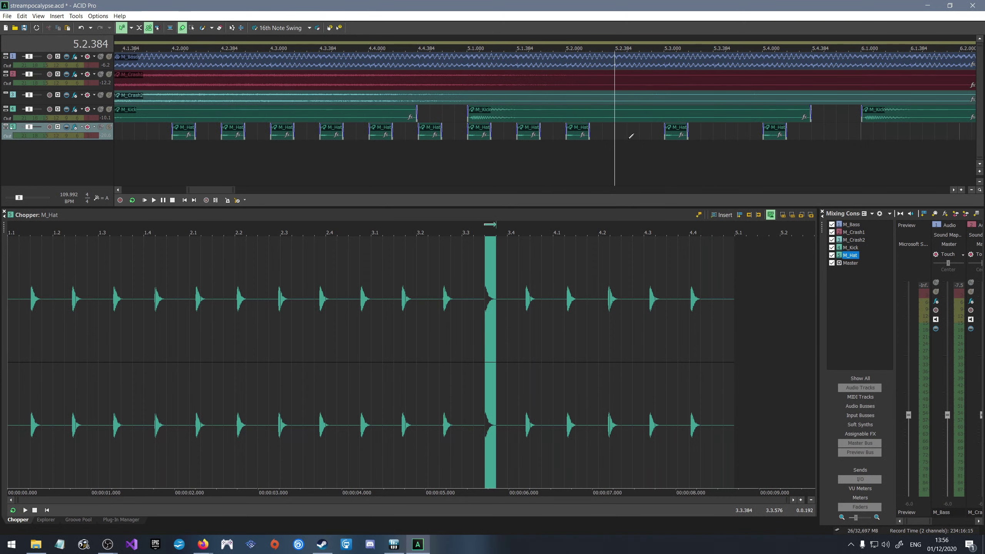
Try inserting off-beat hat hits from 5.2.384 onward, and undo the last two inserts.
{"action": "left_click", "coordinate": [722, 215]}
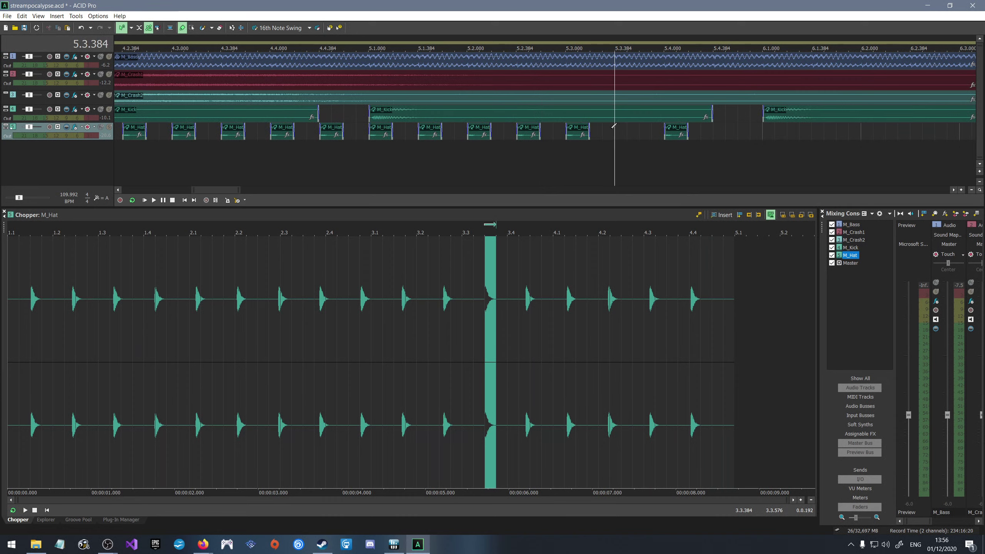
{"action": "left_click", "coordinate": [719, 216]}
{"action": "key", "text": "ctrl+z"}
{"action": "key", "text": "ctrl+z"}
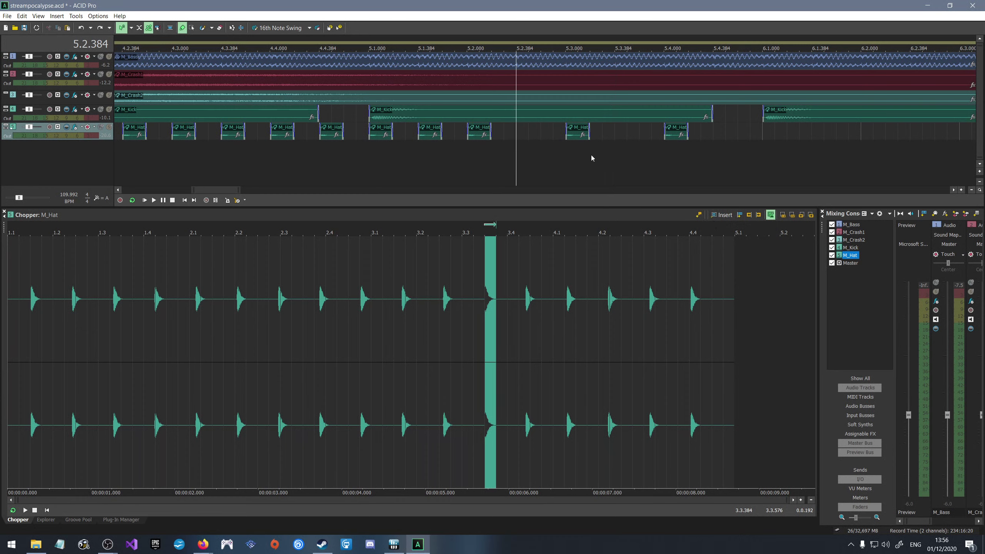
Insert off-beat chopped hat hits at 5.2.384, 5.3.384 and 5.4.384 on the M_Hat track.
{"action": "left_click", "coordinate": [722, 215]}
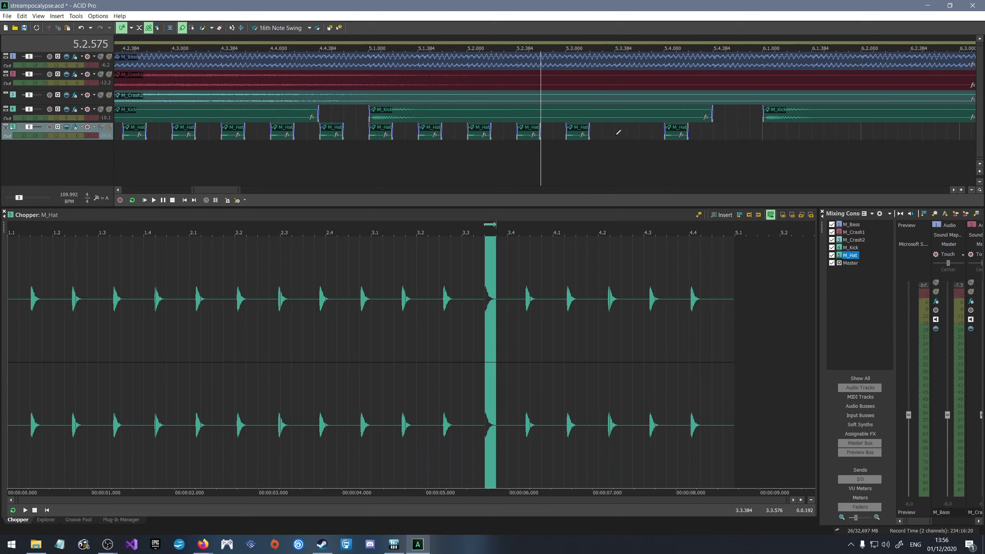
{"action": "left_click", "coordinate": [723, 215]}
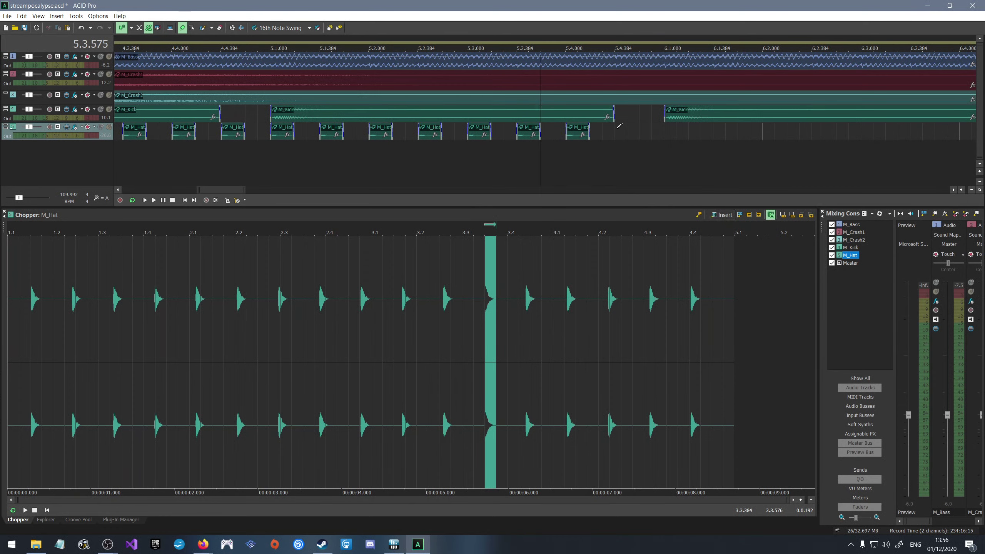
{"action": "key", "text": "a"}
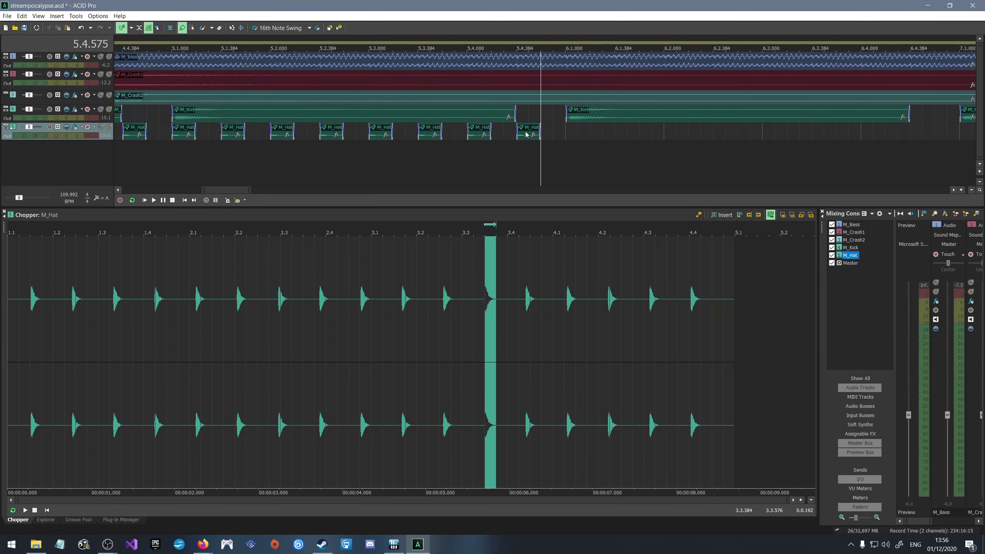
Select the M_Hat events at 5.4.000 and 5.4.384, and set the loop region to the whole project.
{"action": "left_click", "coordinate": [524, 136]}
{"action": "left_click", "coordinate": [477, 138], "text": "ctrl"}
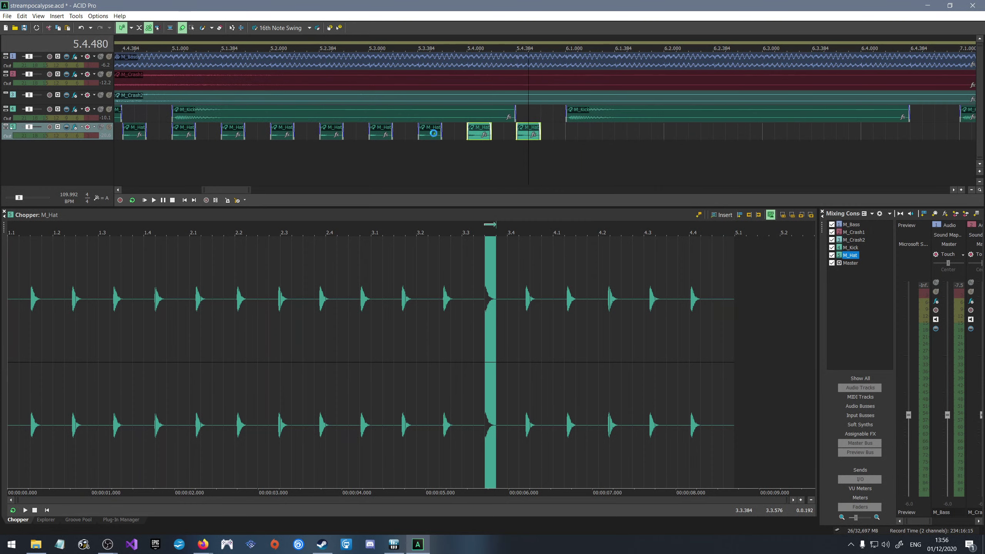
{"action": "left_click", "coordinate": [435, 134]}
{"action": "left_click", "coordinate": [722, 160]}
{"action": "left_click", "coordinate": [474, 135], "text": "ctrl"}
{"action": "double_click", "coordinate": [474, 135], "text": "ctrl"}
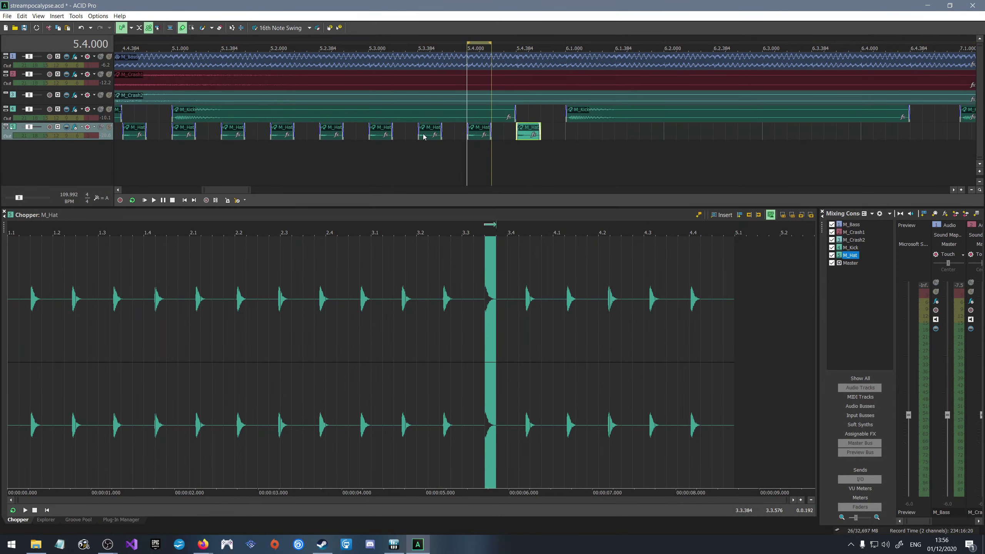
{"action": "left_click", "coordinate": [480, 137], "text": "ctrl"}
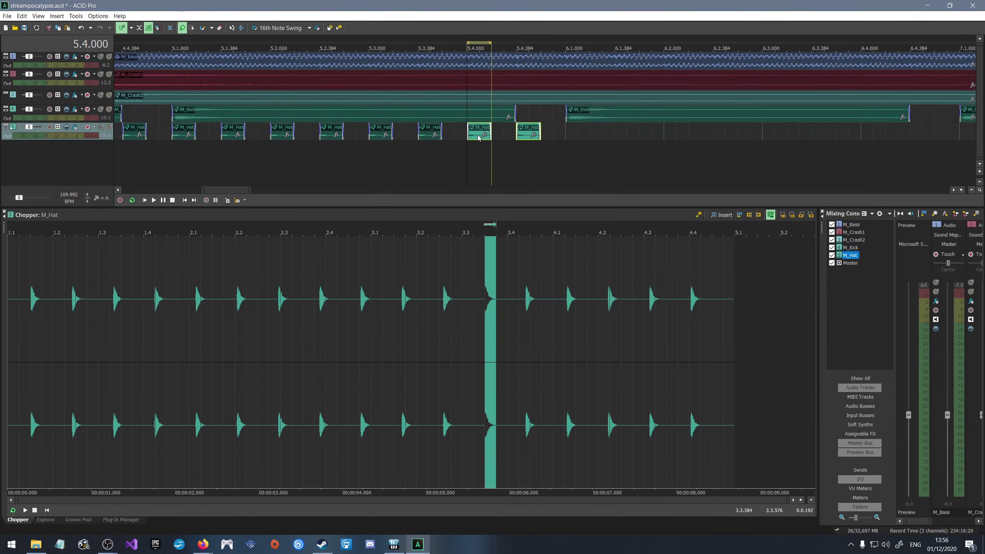
{"action": "right_click", "coordinate": [476, 46]}
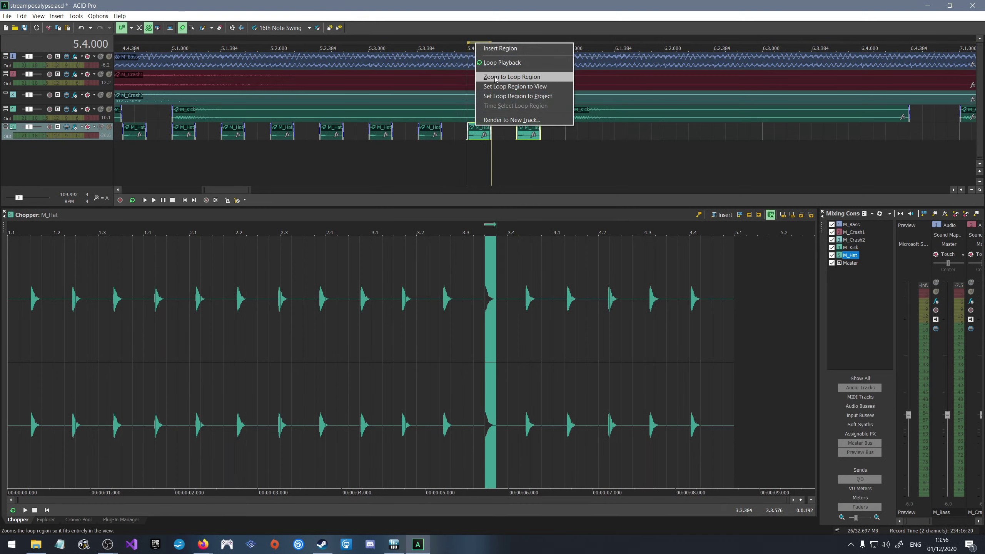
{"action": "left_click", "coordinate": [496, 99]}
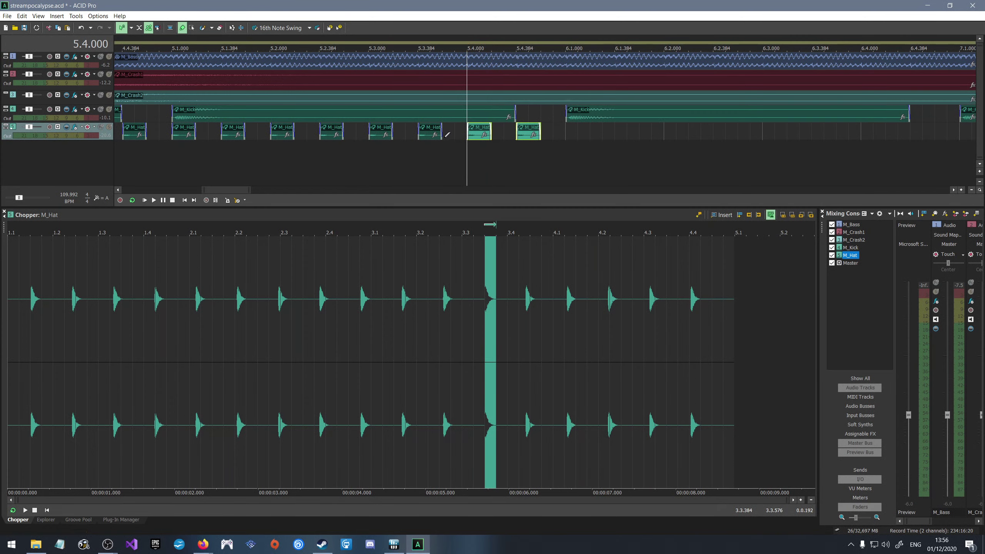
Extend the selection with the remaining M_Hat events of bar 5, from 5.3.384 back to 5.1.000.
{"action": "left_click", "coordinate": [432, 136], "text": "ctrl"}
{"action": "left_click", "coordinate": [379, 137], "text": "ctrl"}
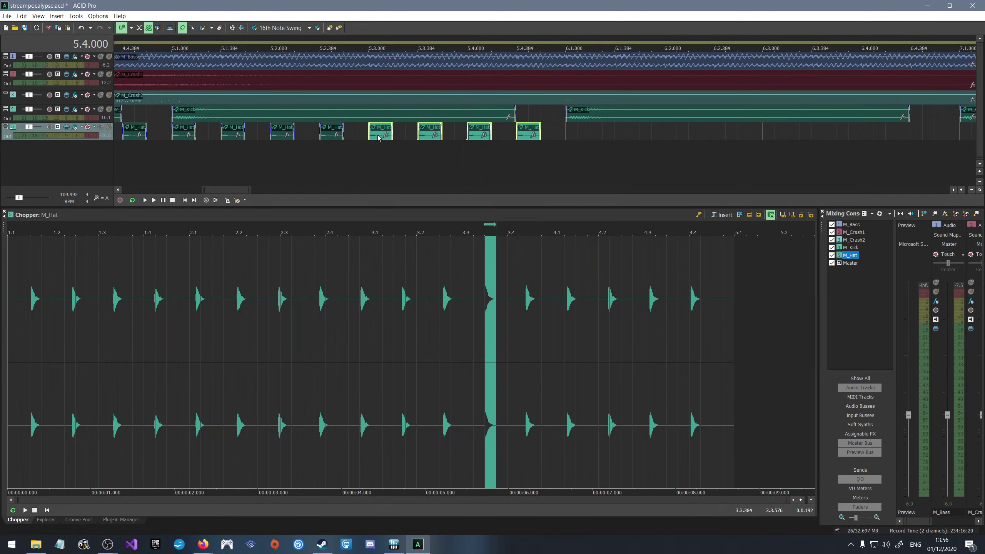
{"action": "left_click", "coordinate": [321, 135], "text": "ctrl"}
{"action": "left_click", "coordinate": [280, 136], "text": "ctrl"}
{"action": "left_click", "coordinate": [229, 134], "text": "ctrl"}
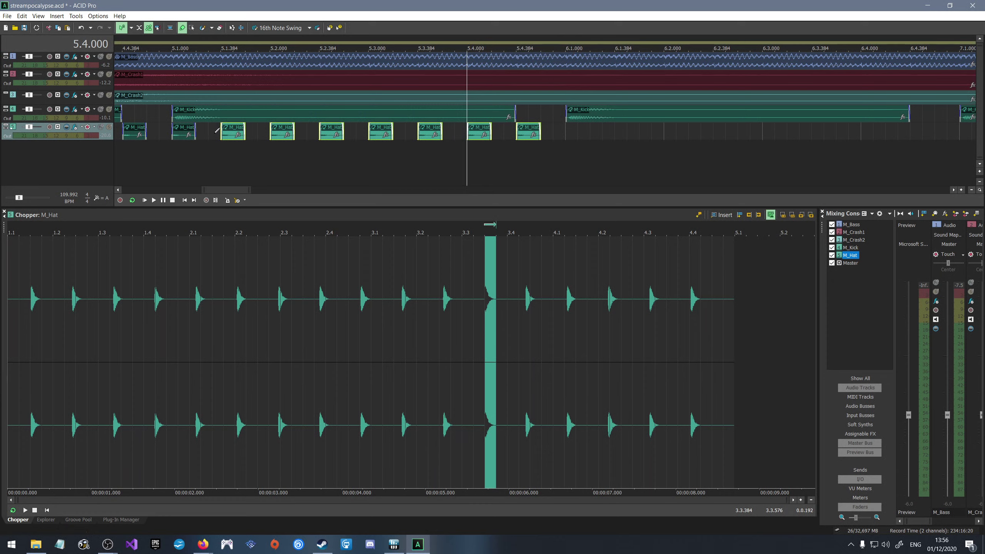
{"action": "left_click", "coordinate": [183, 138], "text": "ctrl"}
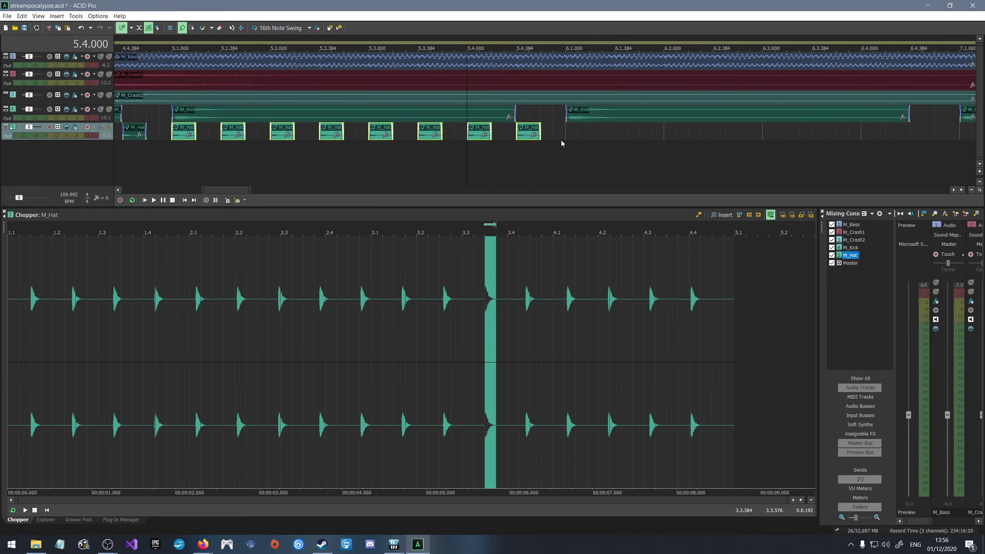
Repeat the one-bar M_Hat pattern from bar 5 on every bar from 6 through 32.
{"action": "left_click_drag", "start_coordinate": [567, 131], "coordinate": [947, 132]}
{"action": "scroll", "coordinate": [635, 132], "scroll_direction": "down", "scroll_amount": 3}
{"action": "left_click_drag", "start_coordinate": [635, 132], "coordinate": [925, 132]}
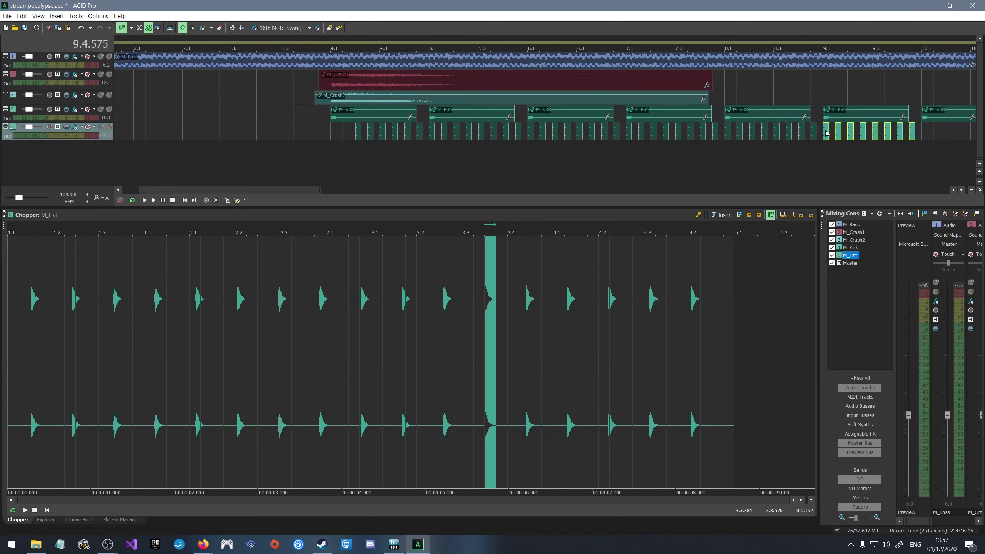
{"action": "scroll", "coordinate": [609, 129], "scroll_direction": "down", "scroll_amount": 3}
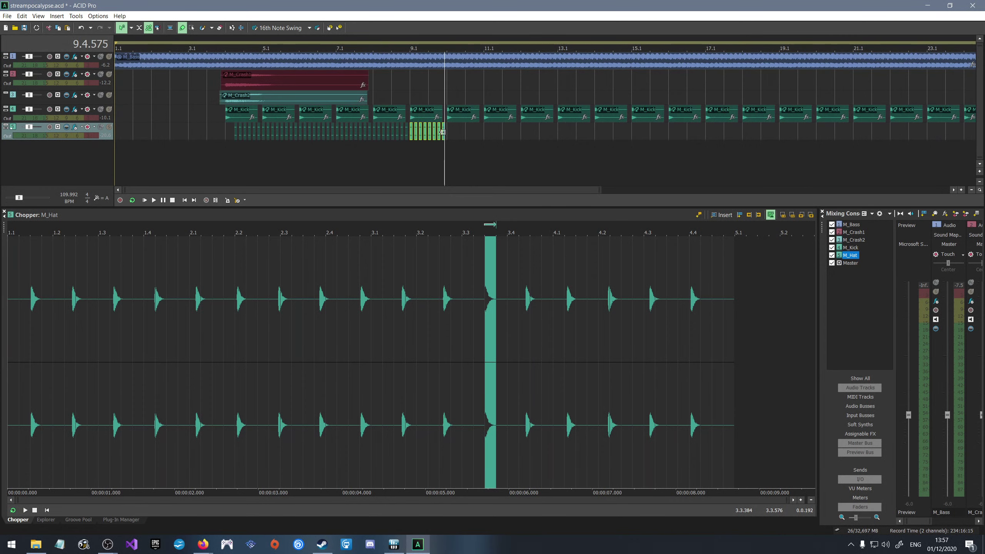
{"action": "scroll", "coordinate": [442, 133], "scroll_direction": "up", "scroll_amount": 5}
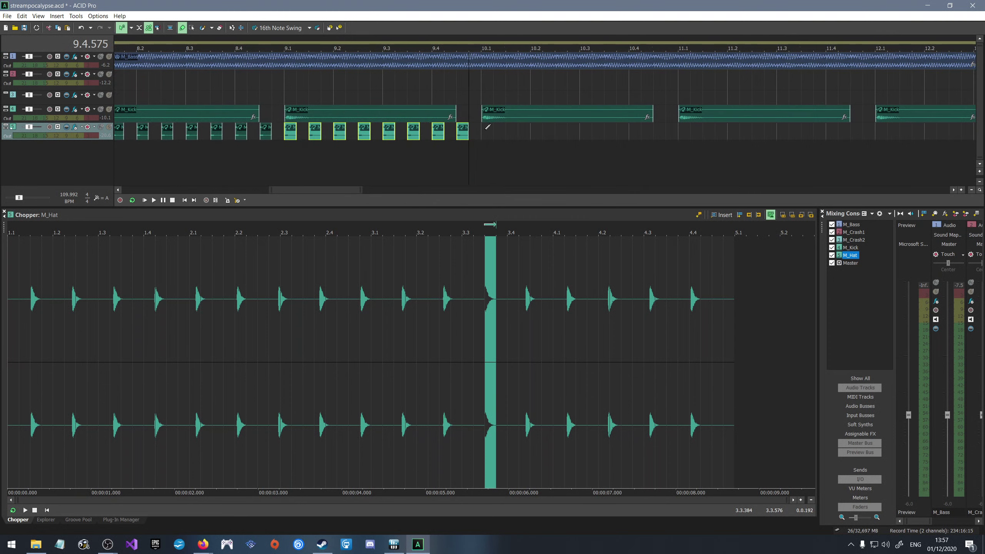
{"action": "left_click_drag", "start_coordinate": [485, 127], "coordinate": [894, 130]}
{"action": "scroll", "coordinate": [895, 130], "scroll_direction": "down", "scroll_amount": 4}
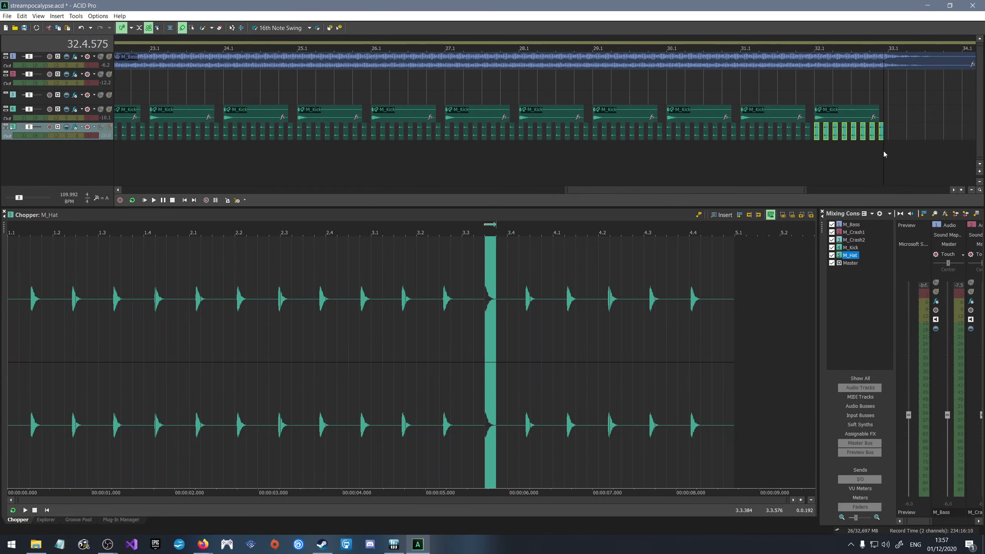
Add the M_Snare audio file from the streampocalypse folder as a new track, with its event starting at bar 4.1.
{"action": "left_click_drag", "start_coordinate": [668, 190], "coordinate": [288, 180]}
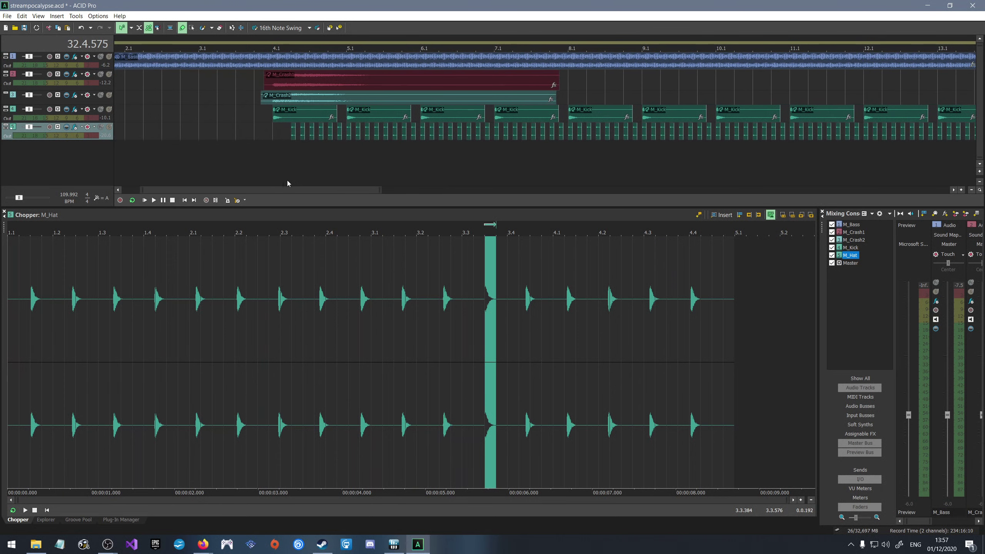
{"action": "left_click", "coordinate": [116, 519]}
{"action": "left_click", "coordinate": [92, 520]}
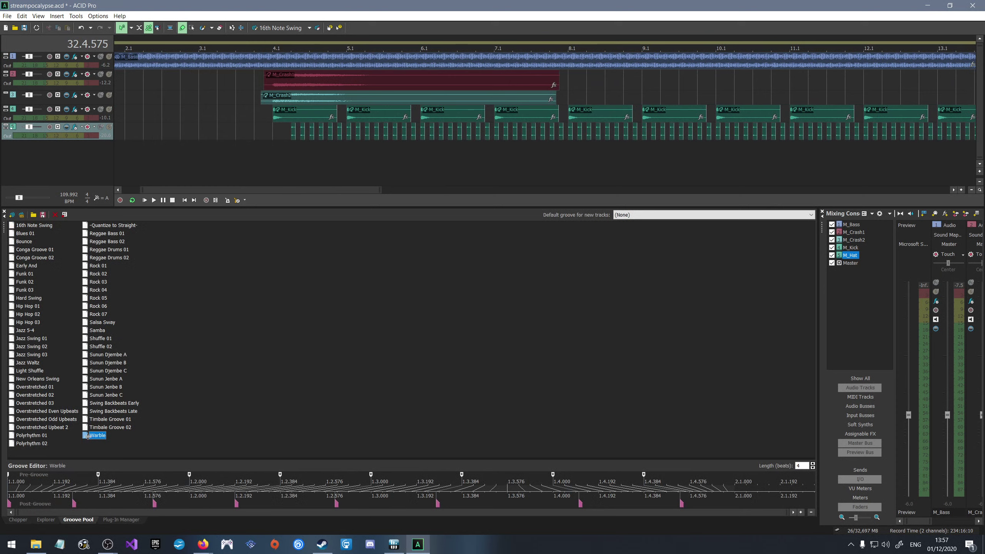
{"action": "left_click", "coordinate": [46, 519]}
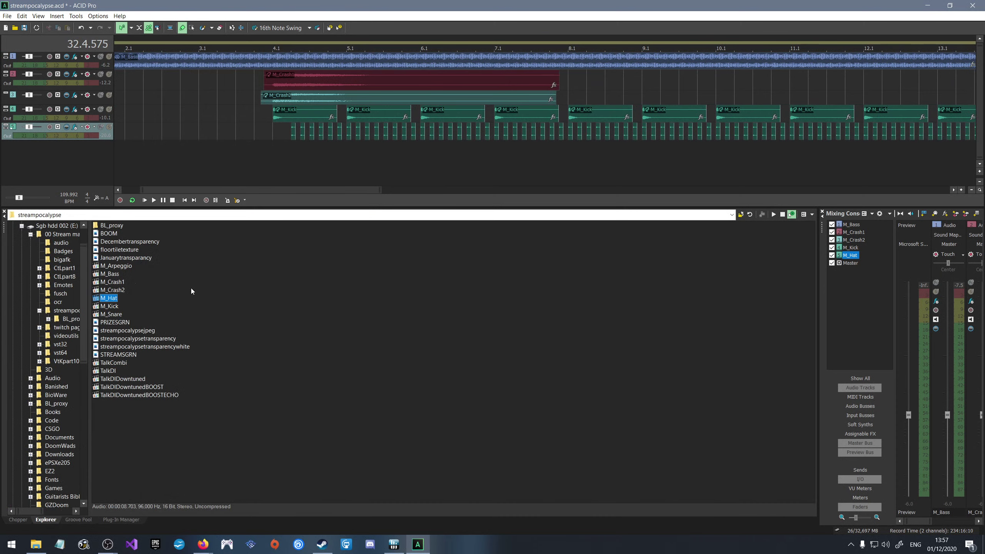
{"action": "left_click_drag", "start_coordinate": [111, 314], "coordinate": [279, 154]}
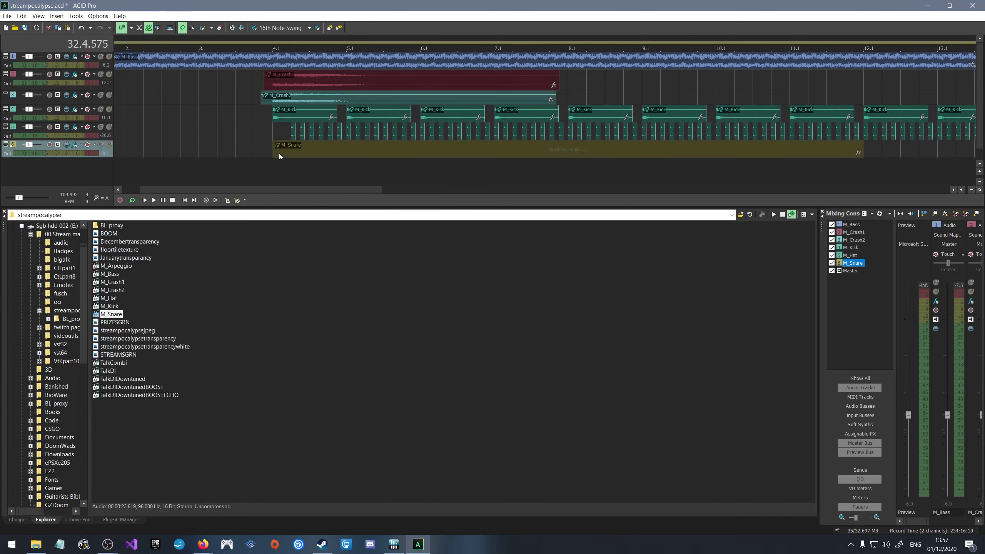
Isolate the M_Snare hit from 1.4.000 to 1.4.384 in the Chopper and delete the full M_Snare event from its track.
{"action": "left_click", "coordinate": [308, 149]}
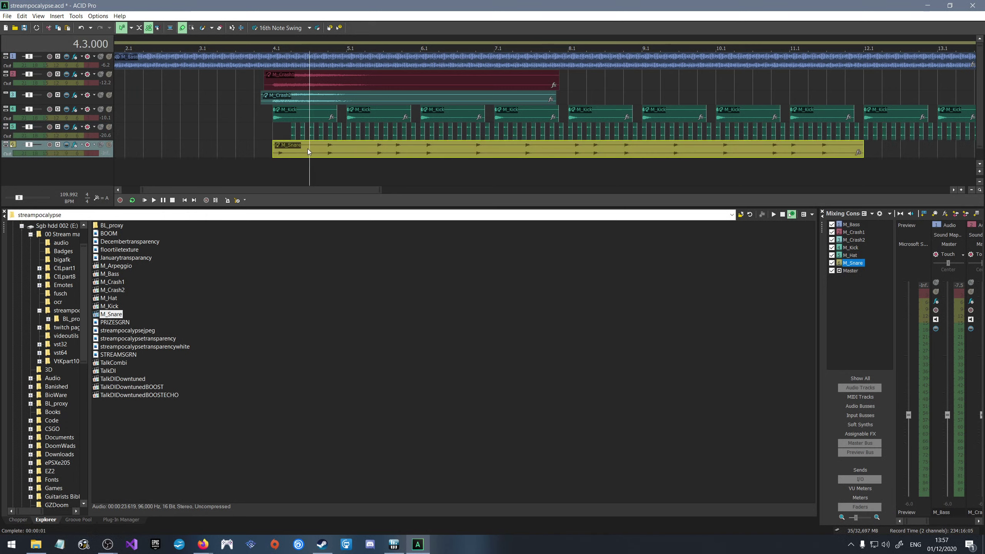
{"action": "right_click", "coordinate": [308, 148]}
{"action": "mouse_move", "coordinate": [317, 155]}
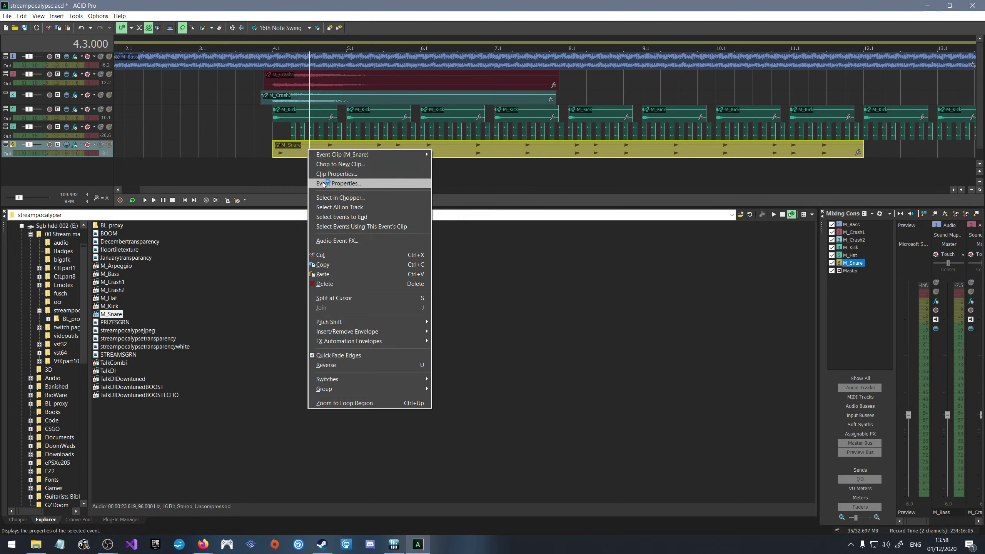
{"action": "left_click", "coordinate": [326, 197]}
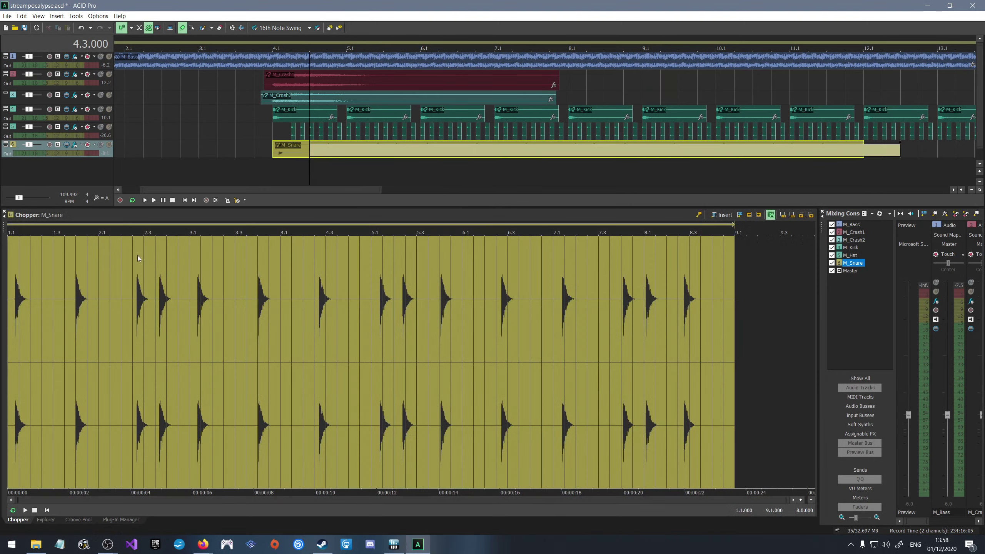
{"action": "left_click", "coordinate": [73, 258]}
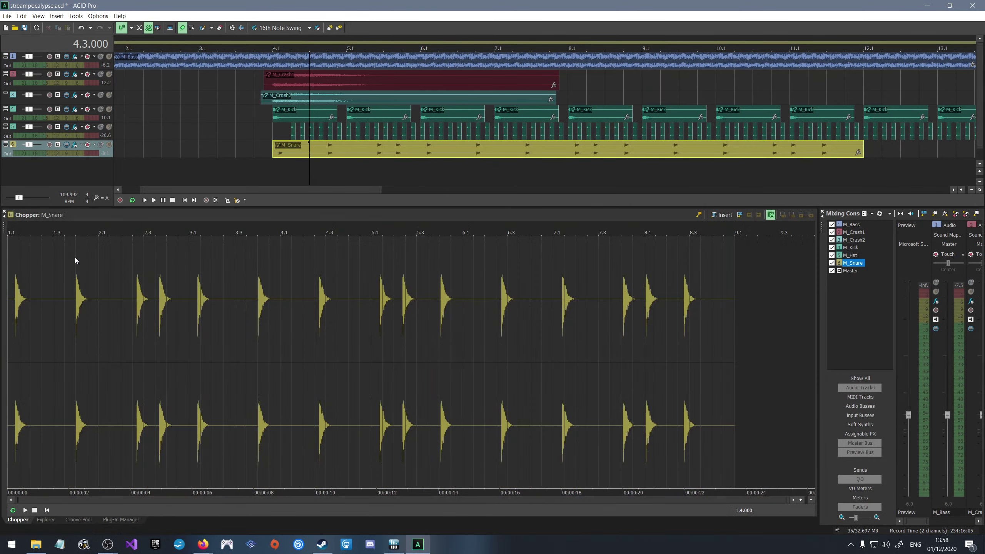
{"action": "left_click_drag", "start_coordinate": [75, 257], "coordinate": [82, 257]}
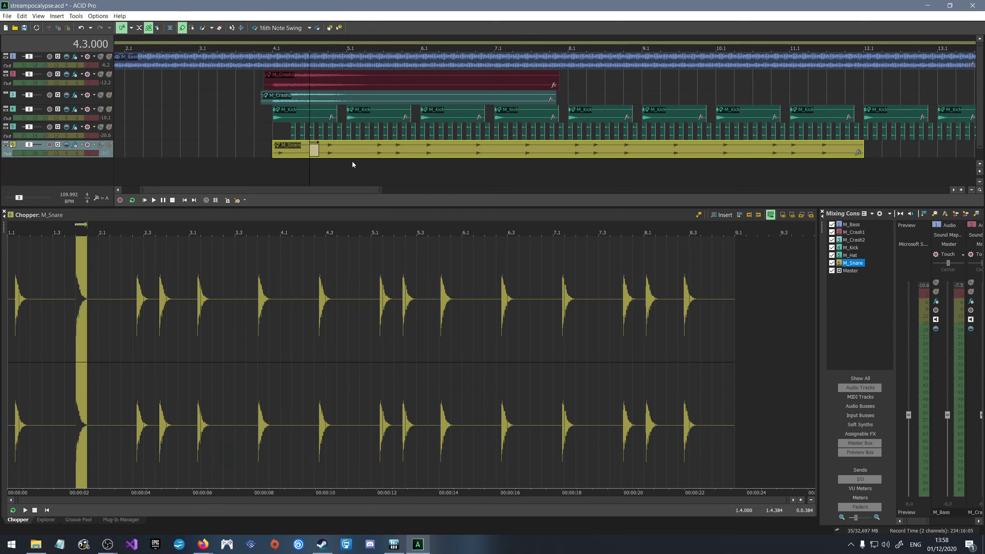
{"action": "left_click", "coordinate": [367, 151]}
{"action": "key", "text": "Delete"}
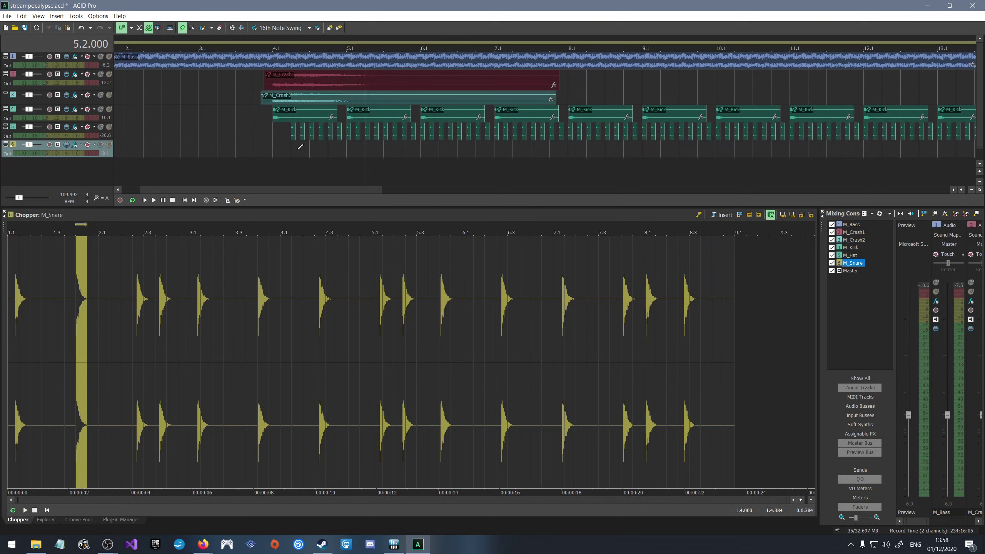
{"action": "scroll", "coordinate": [293, 143], "scroll_direction": "up", "scroll_amount": 1}
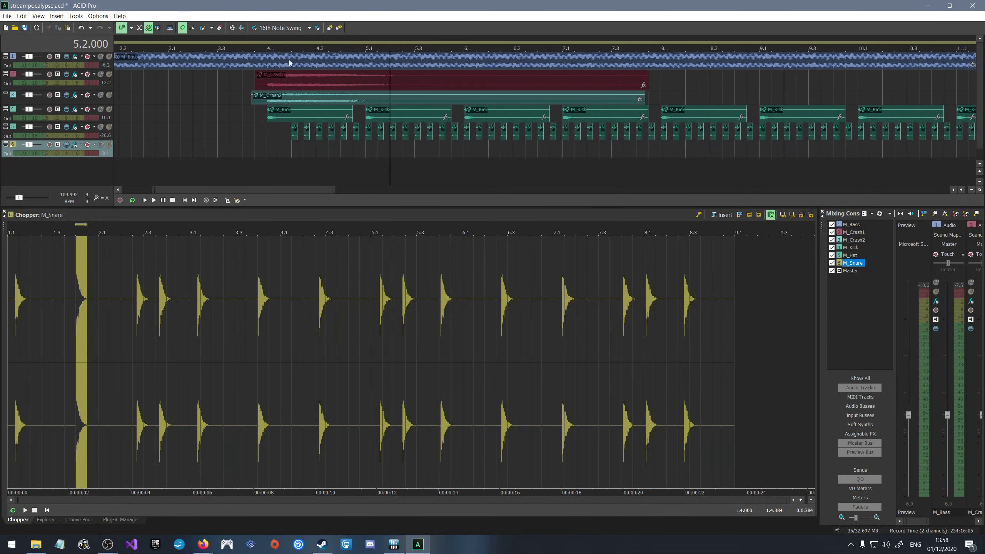
{"action": "left_click", "coordinate": [298, 145]}
{"action": "left_click", "coordinate": [723, 216]}
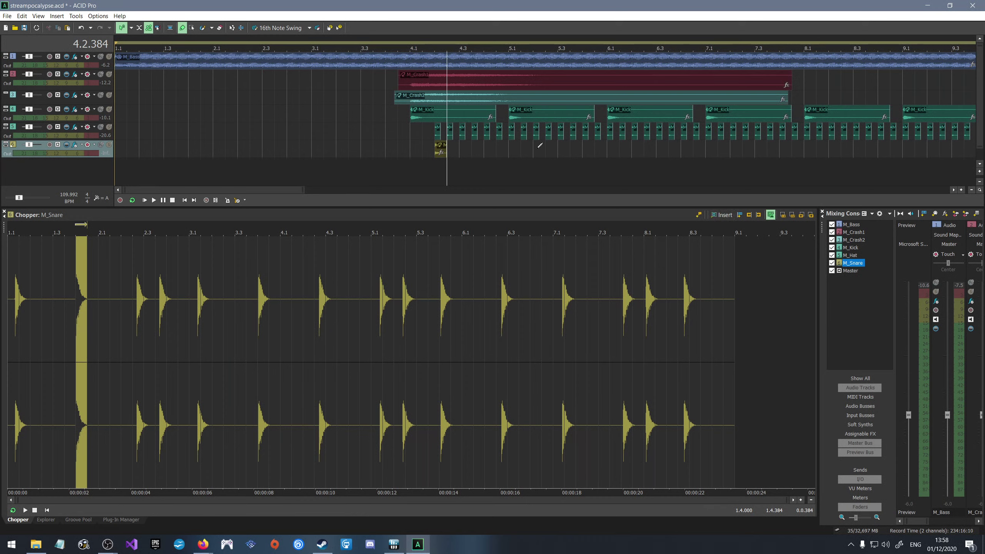
{"action": "key", "text": "Page_Down"}
{"action": "left_click", "coordinate": [411, 144]}
{"action": "left_click", "coordinate": [422, 144]}
{"action": "left_click", "coordinate": [437, 161]}
{"action": "left_click", "coordinate": [449, 162]}
{"action": "left_click", "coordinate": [441, 157]}
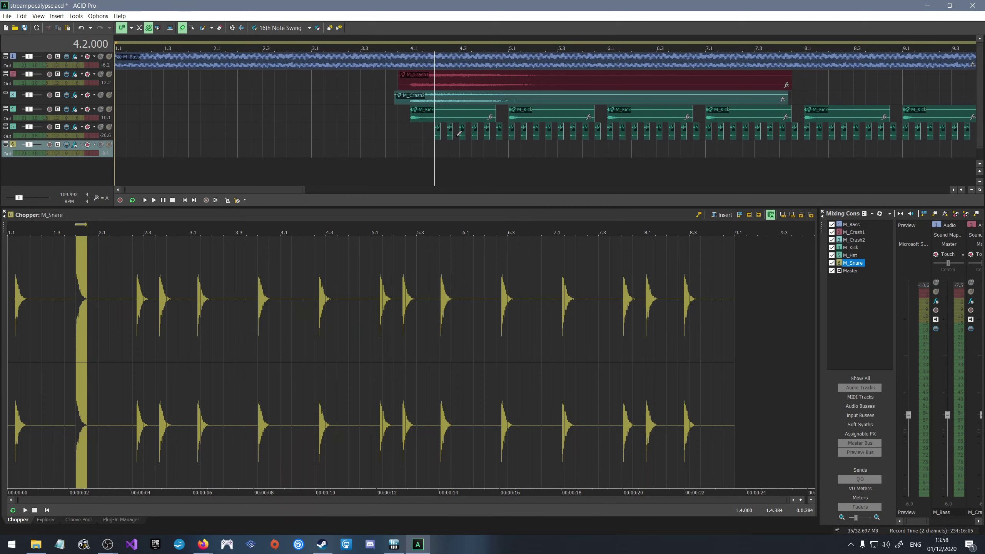
Insert chopped snare hits at 4.3.000 and 5.3.000 on the M_Snare track, and duplicate the pair at 6.3.000.
{"action": "left_click", "coordinate": [461, 146]}
{"action": "left_click", "coordinate": [462, 150]}
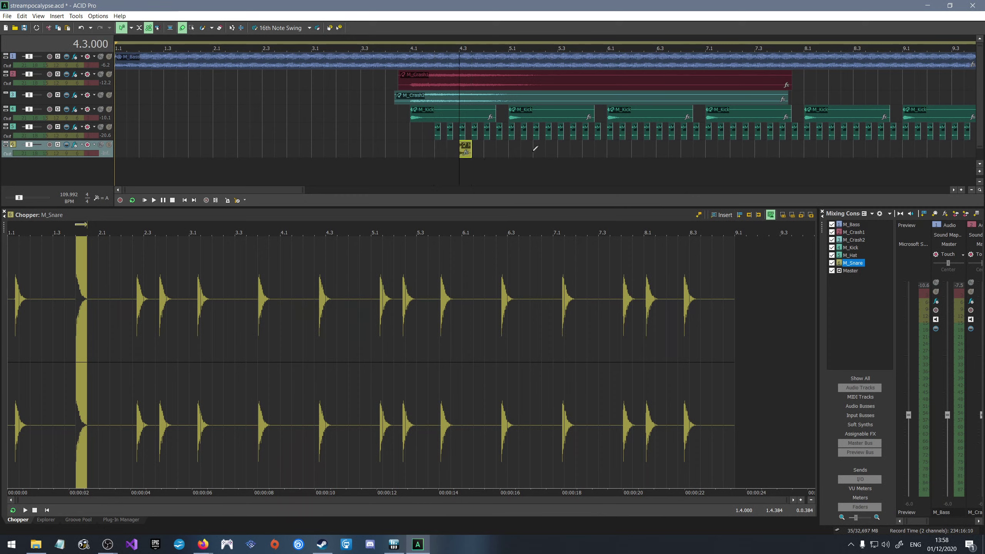
{"action": "left_click", "coordinate": [561, 150]}
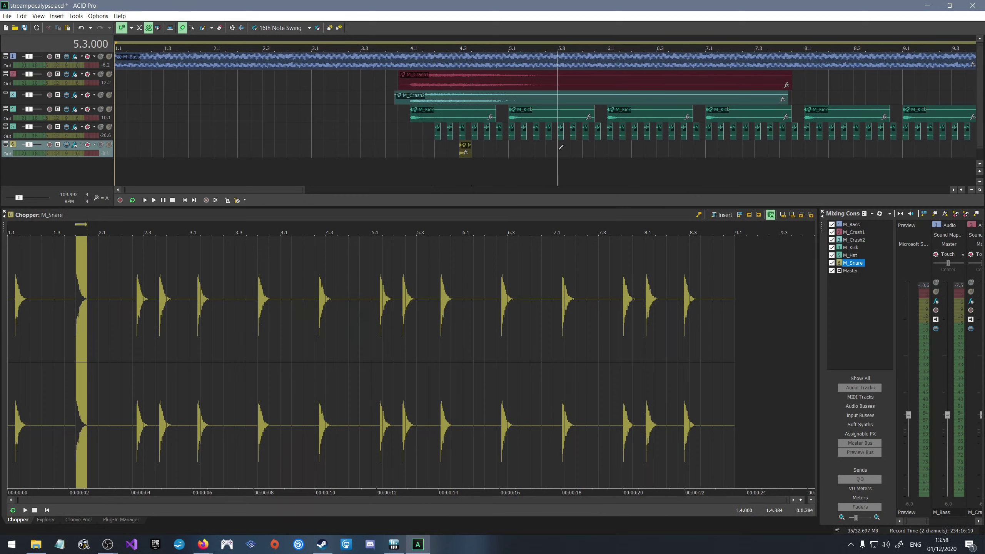
{"action": "left_click", "coordinate": [461, 152]}
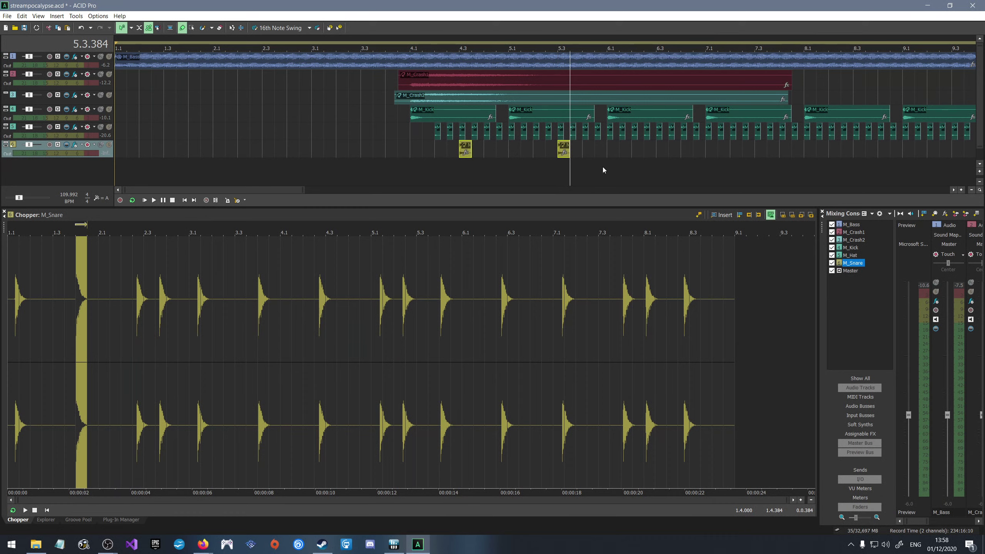
{"action": "left_click", "coordinate": [657, 147]}
{"action": "left_click", "coordinate": [756, 149]}
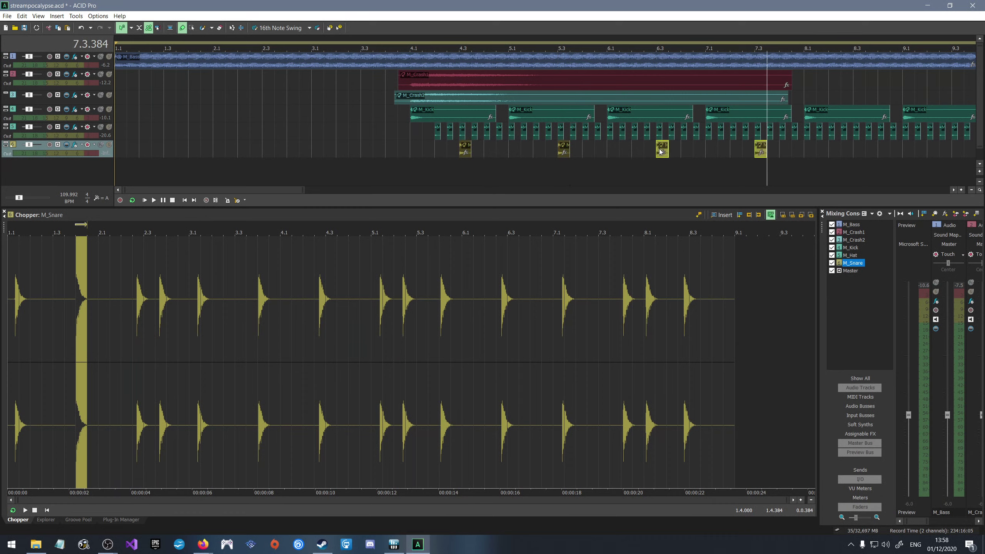
Copy the four M_Snare hits of bars 4 to 7 and paste them at 8.3.000.
{"action": "left_click", "coordinate": [560, 152]}
{"action": "left_click", "coordinate": [462, 153]}
{"action": "left_click", "coordinate": [857, 146]}
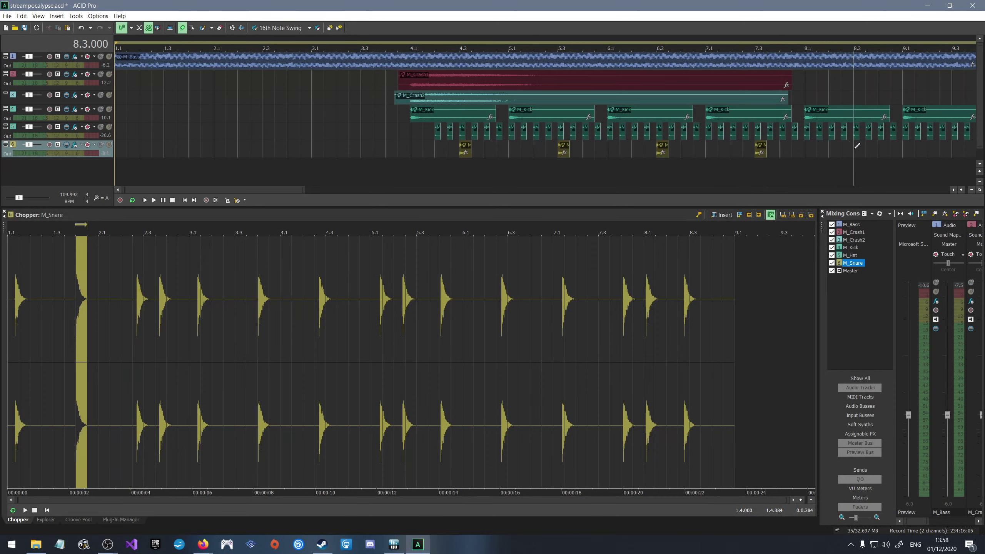
{"action": "key", "text": "ctrl+v"}
Paste the copied four-bar snare group at 12.3.000 and 16.3.000 on the M_Snare track.
{"action": "scroll", "coordinate": [640, 134], "scroll_direction": "down", "scroll_amount": 4}
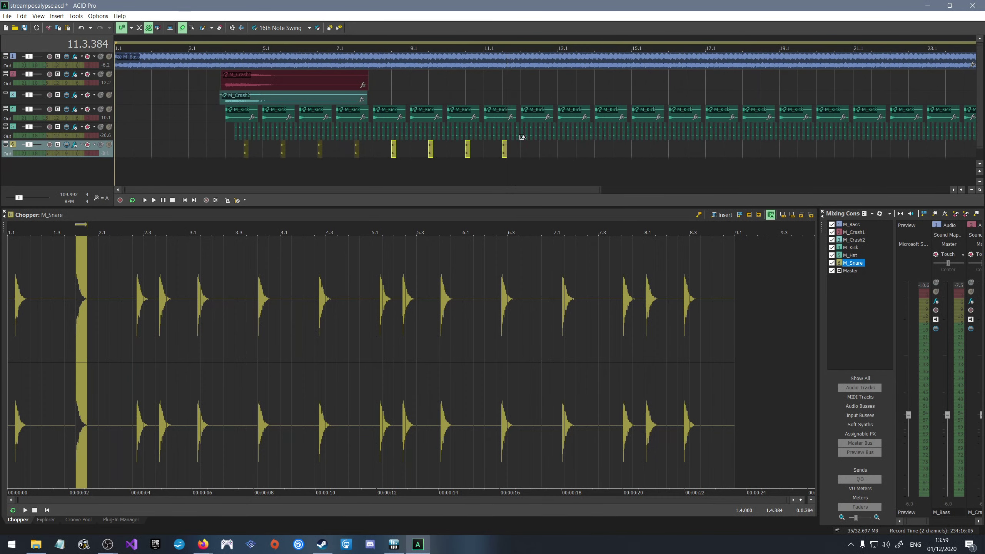
{"action": "scroll", "coordinate": [560, 140], "scroll_direction": "up", "scroll_amount": 4}
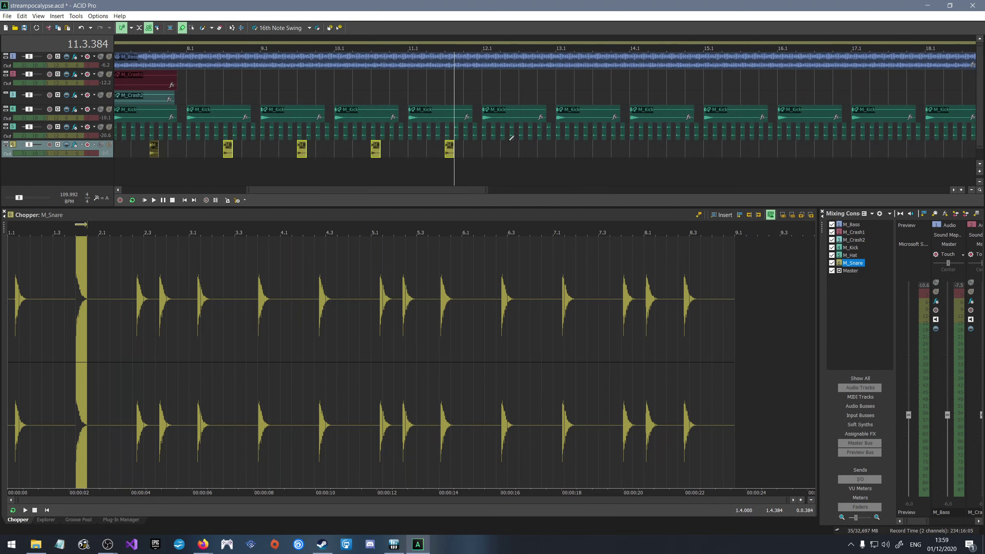
{"action": "scroll", "coordinate": [504, 139], "scroll_direction": "up", "scroll_amount": 2}
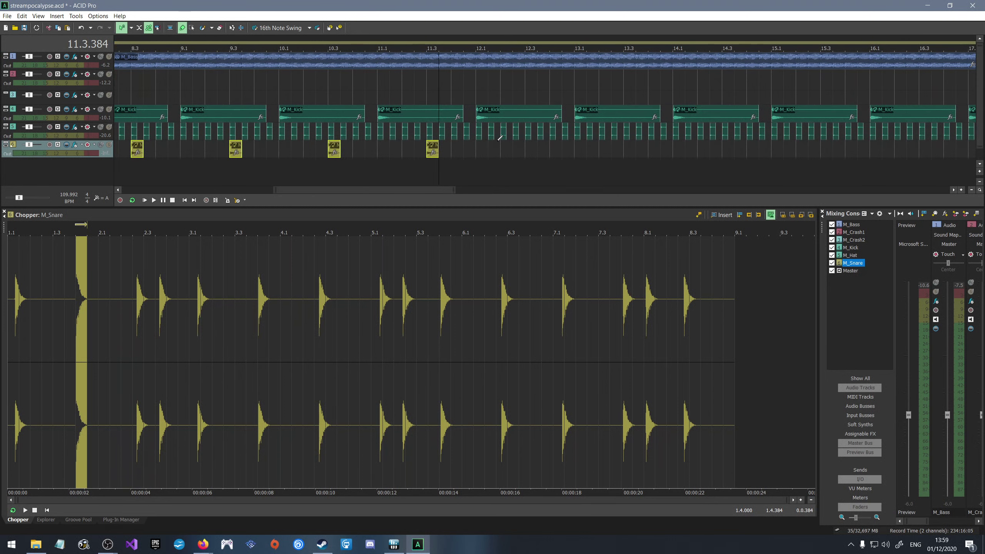
{"action": "left_click", "coordinate": [531, 147]}
{"action": "key", "text": "ctrl+v"}
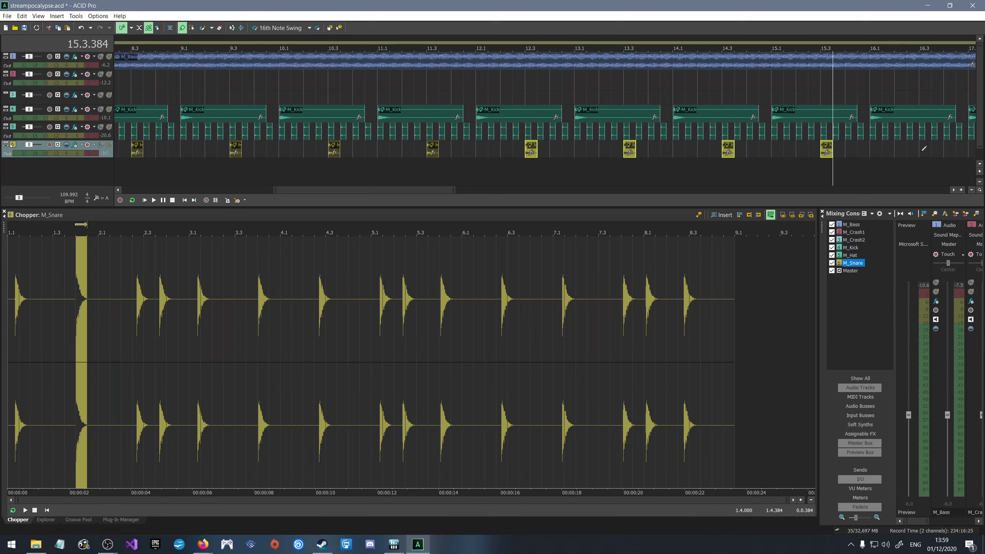
{"action": "key", "text": "ctrl+v"}
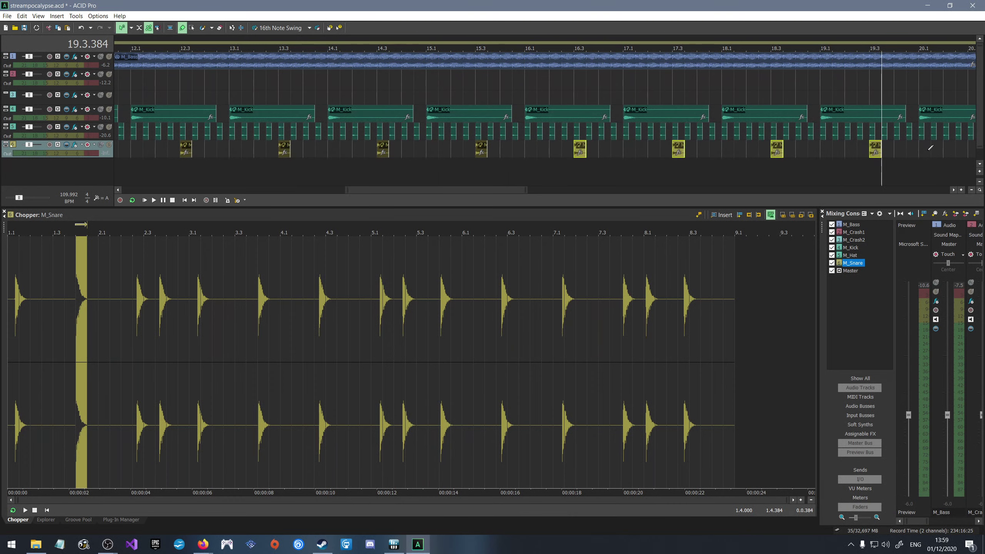
Continue the snare pattern by pasting the four-hit group at 20.3.000, 24.3.000 and 28.3.000.
{"action": "left_click_drag", "start_coordinate": [527, 190], "coordinate": [580, 192]}
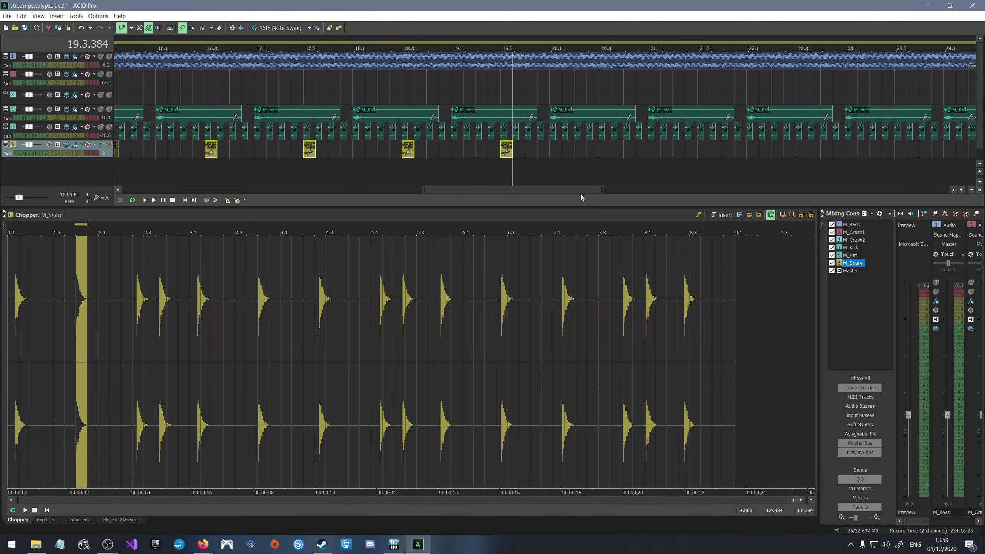
{"action": "left_click", "coordinate": [605, 147]}
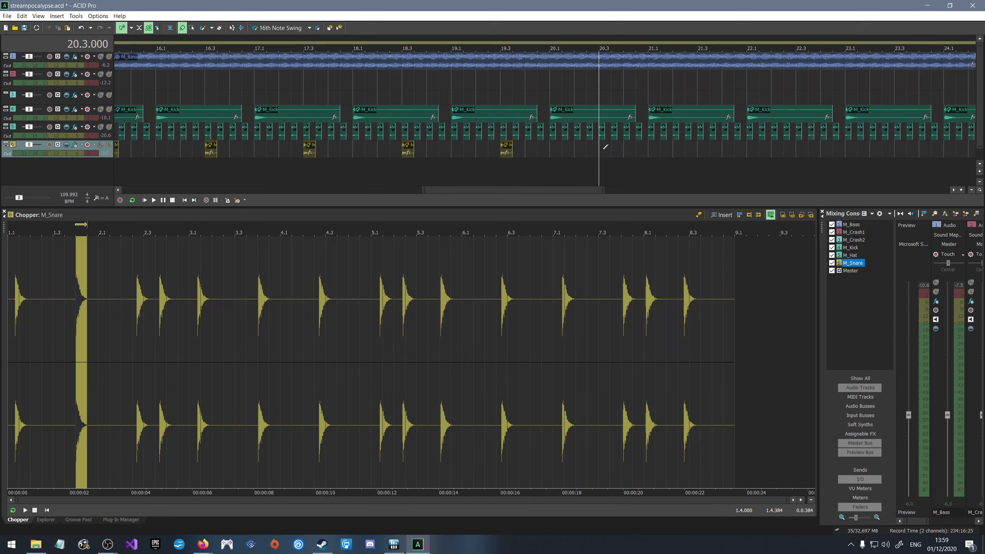
{"action": "key", "text": "ctrl+v"}
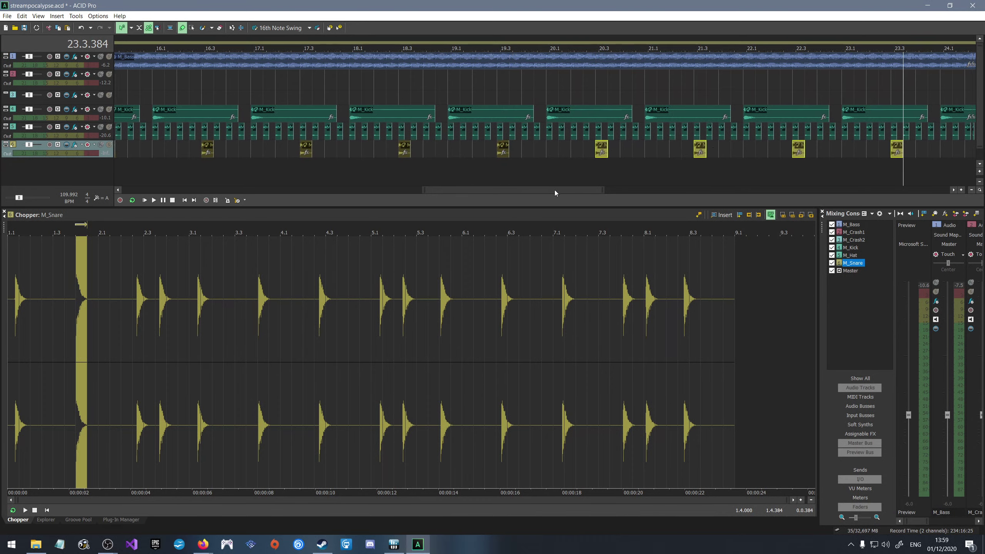
{"action": "left_click_drag", "start_coordinate": [554, 190], "coordinate": [646, 192]}
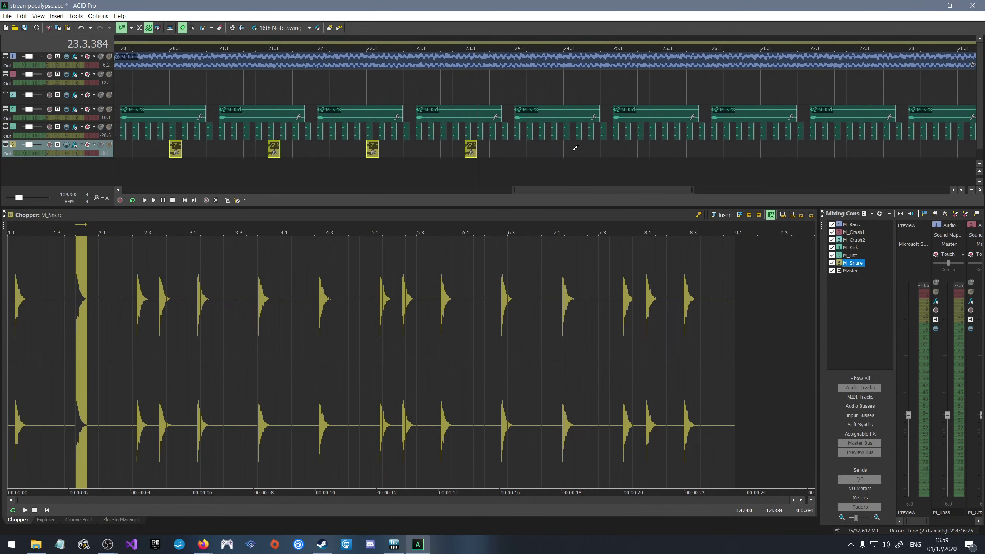
{"action": "key", "text": "ctrl+v"}
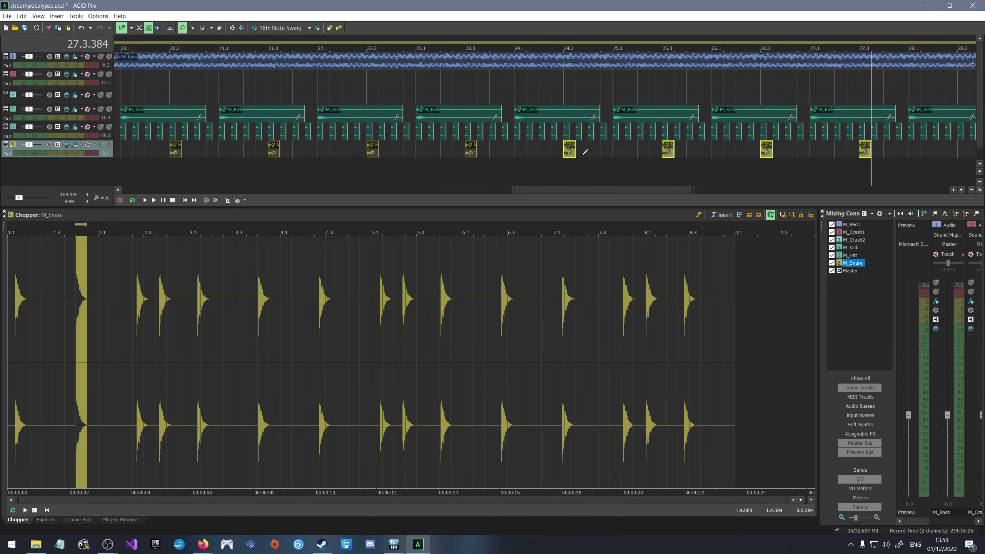
{"action": "left_click_drag", "start_coordinate": [602, 189], "coordinate": [683, 191]}
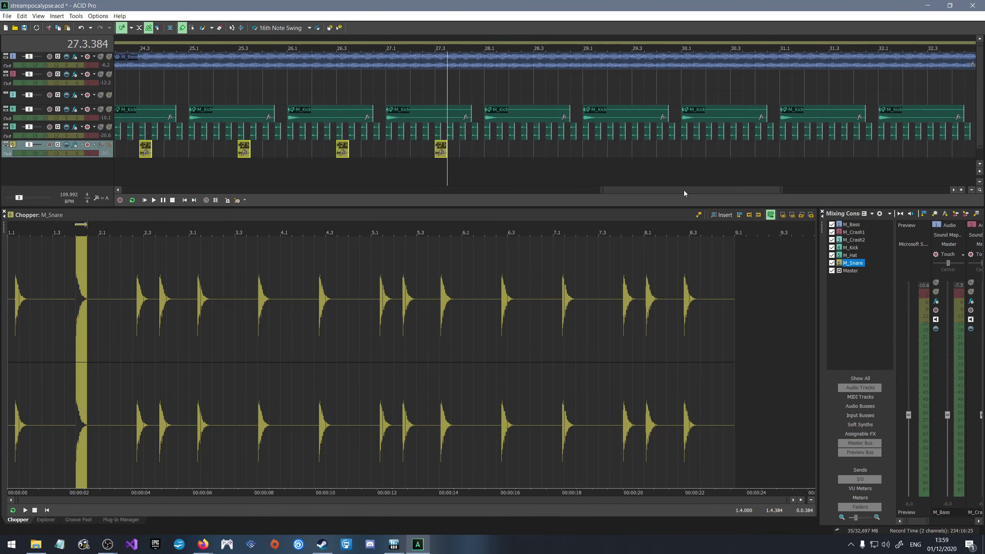
{"action": "key", "text": "ctrl+v"}
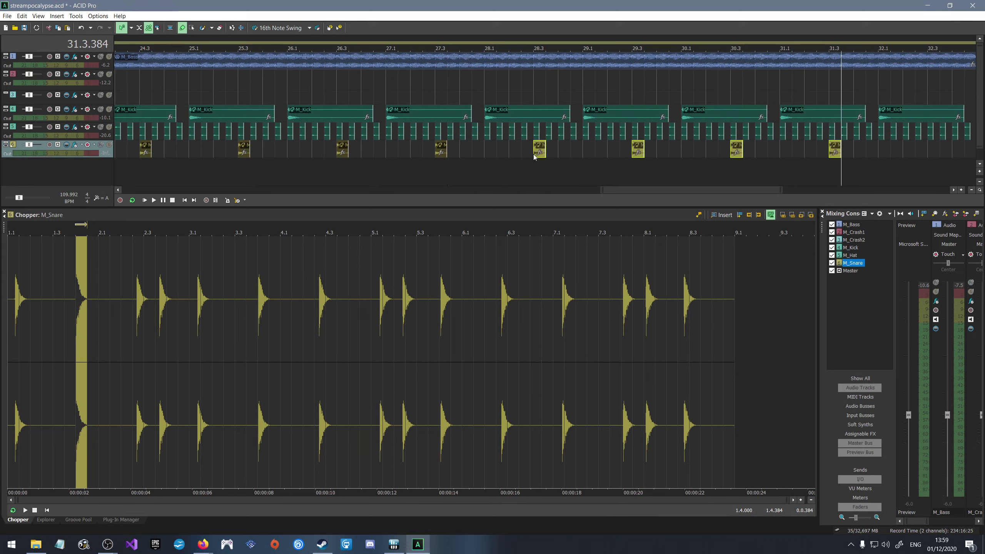
{"action": "left_click_drag", "start_coordinate": [640, 186], "coordinate": [700, 189]}
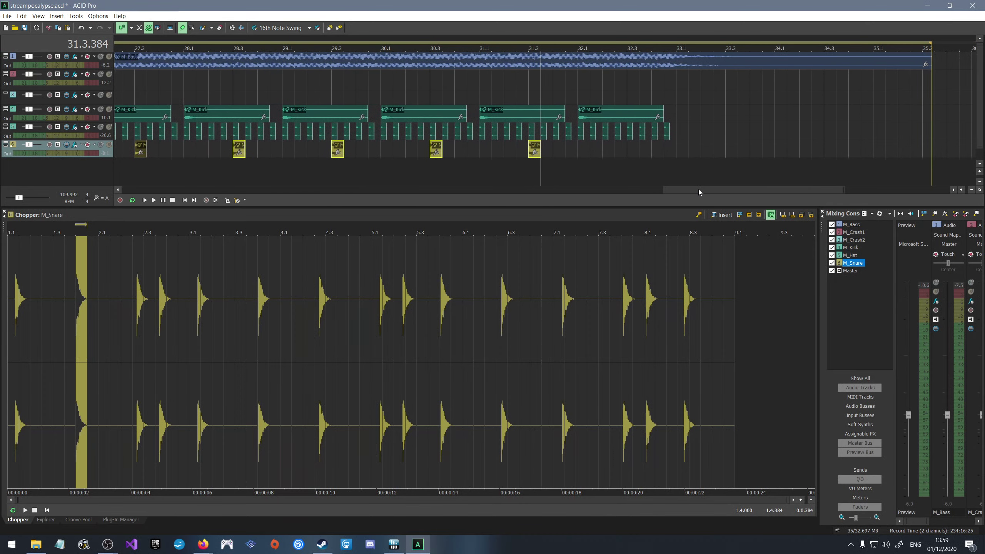
Insert another snare hit on the M_Snare track in bar 32 and align it to 32.3.000.
{"action": "left_click", "coordinate": [533, 151]}
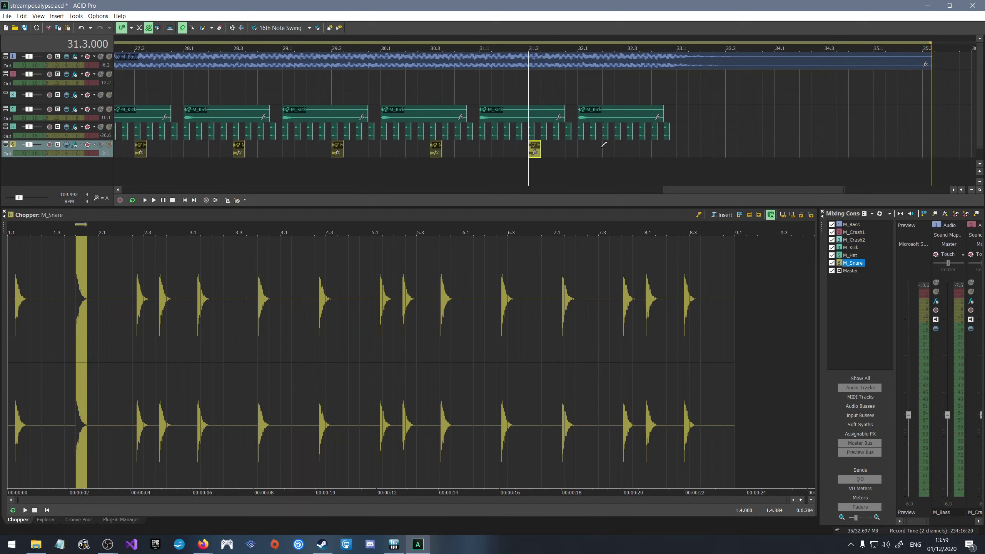
{"action": "scroll", "coordinate": [601, 147], "scroll_direction": "up", "scroll_amount": 1}
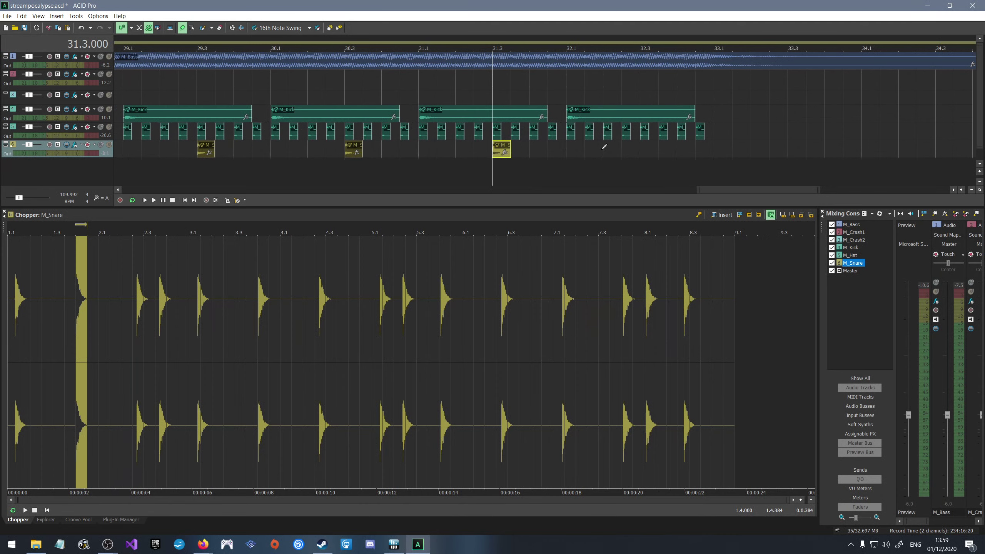
{"action": "left_click", "coordinate": [623, 147]}
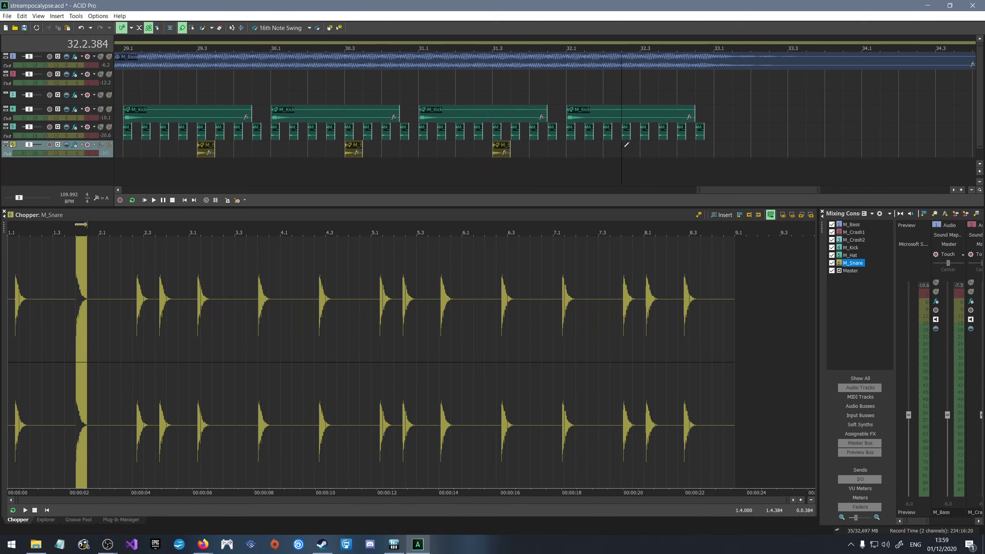
{"action": "left_click", "coordinate": [628, 145]}
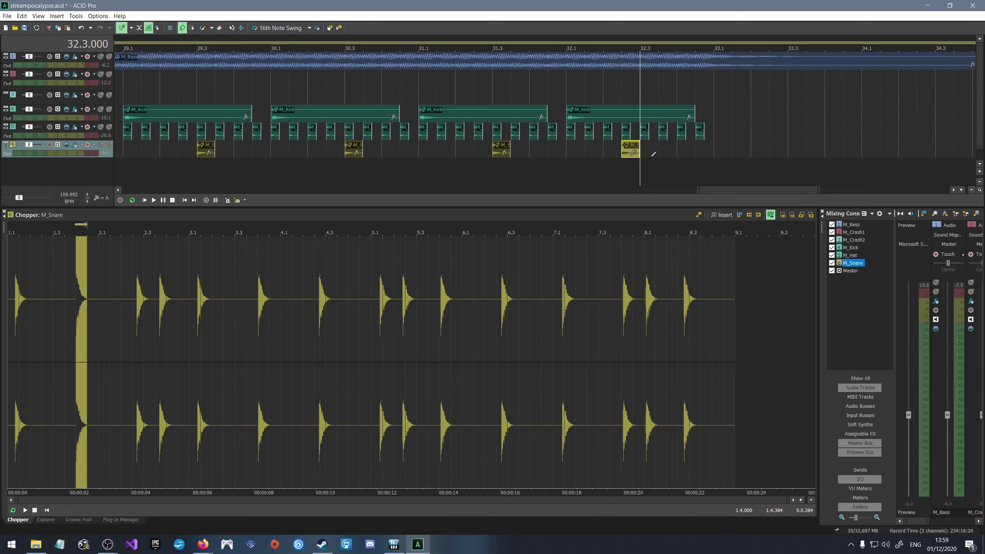
{"action": "left_click_drag", "start_coordinate": [629, 149], "coordinate": [646, 149]}
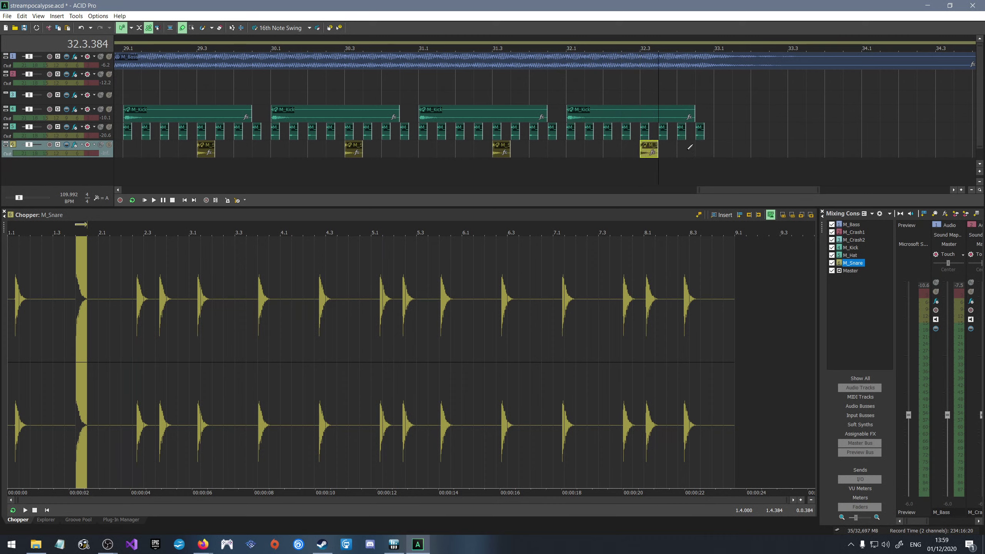
{"action": "left_click", "coordinate": [792, 151]}
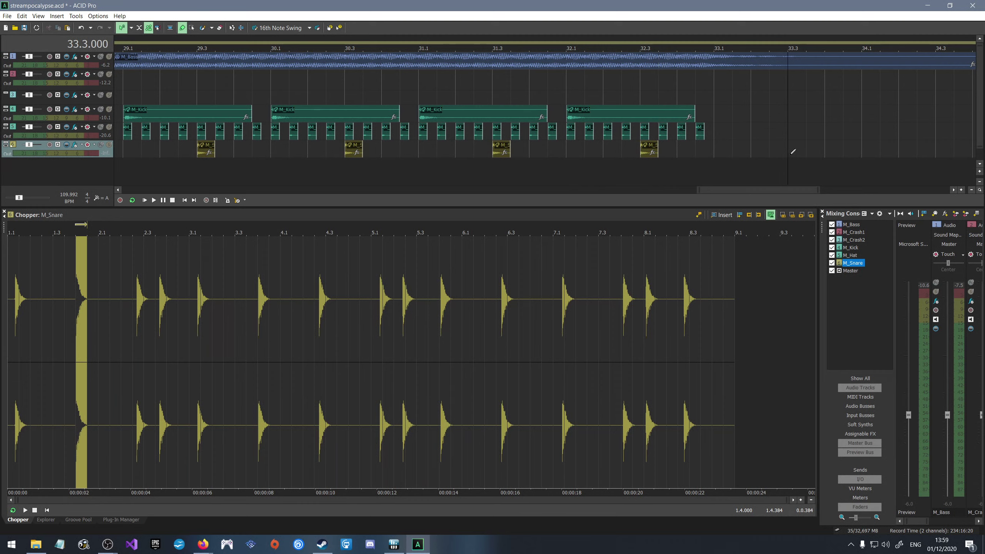
Play the arrangement from 3.1.000 to review the opening drum bars with the snare pattern.
{"action": "scroll", "coordinate": [751, 132], "scroll_direction": "down", "scroll_amount": 5}
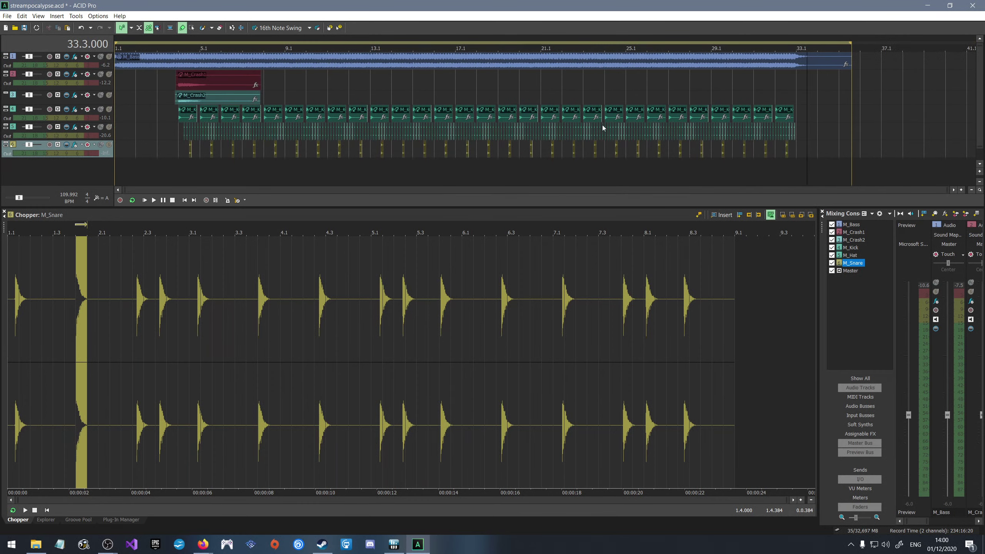
{"action": "left_click", "coordinate": [167, 81]}
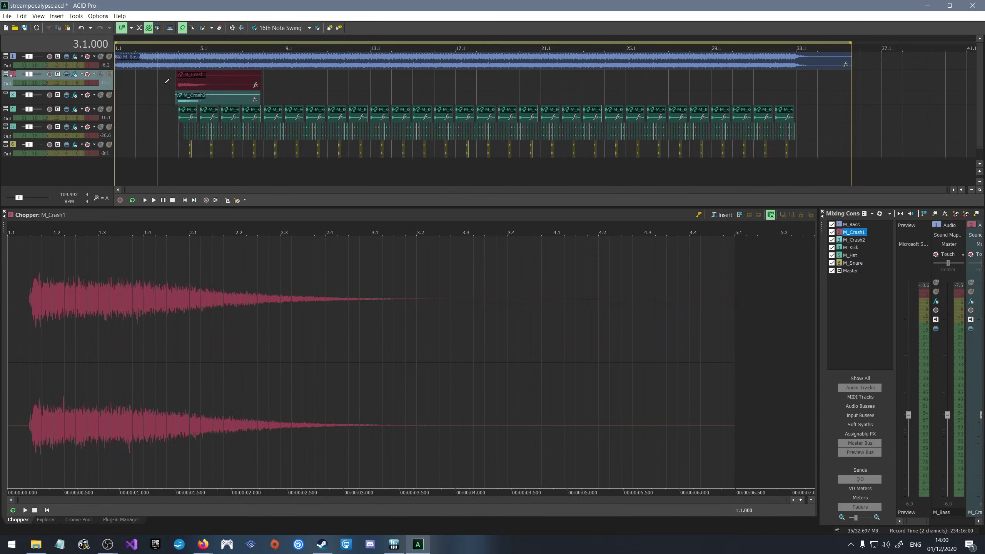
{"action": "key", "text": "space"}
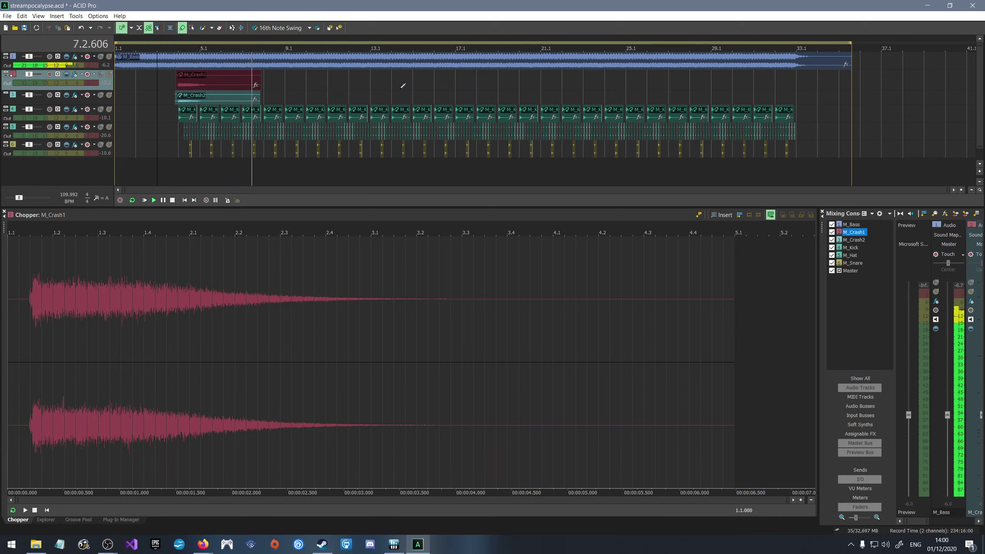
{"action": "key", "text": "space"}
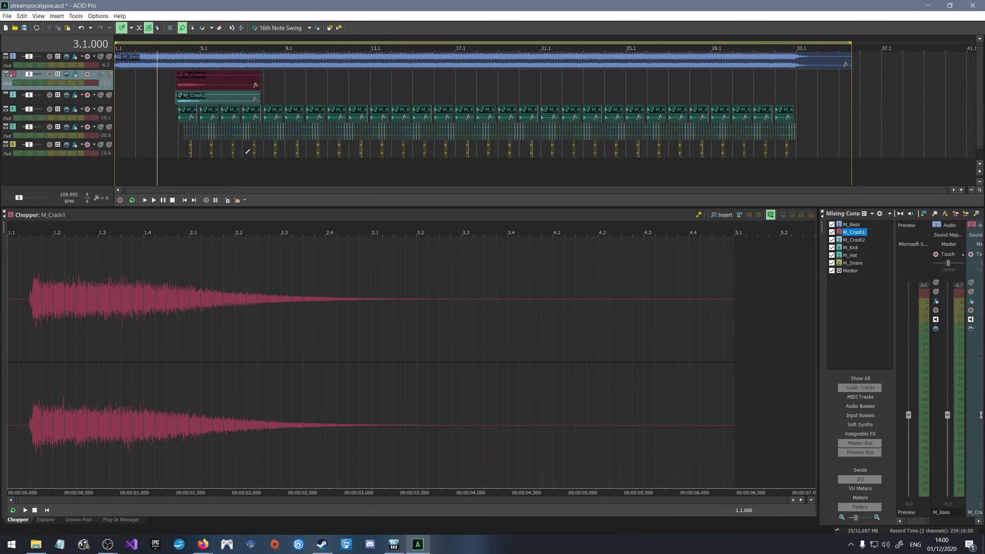
Add an extra snare hit at 7.4.000 on the M_Snare track.
{"action": "scroll", "coordinate": [247, 151], "scroll_direction": "up", "scroll_amount": 4}
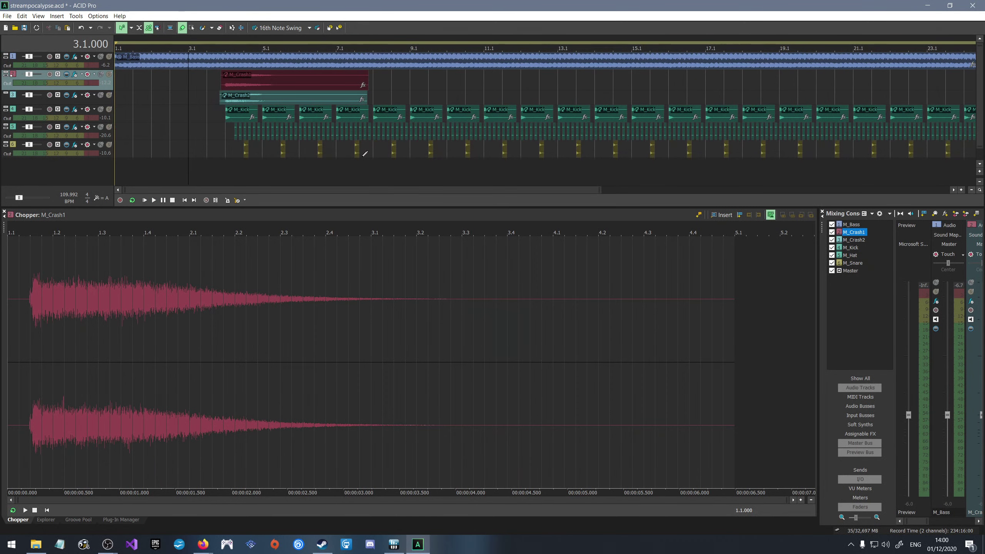
{"action": "scroll", "coordinate": [365, 151], "scroll_direction": "up", "scroll_amount": 2}
{"action": "left_click", "coordinate": [370, 144]}
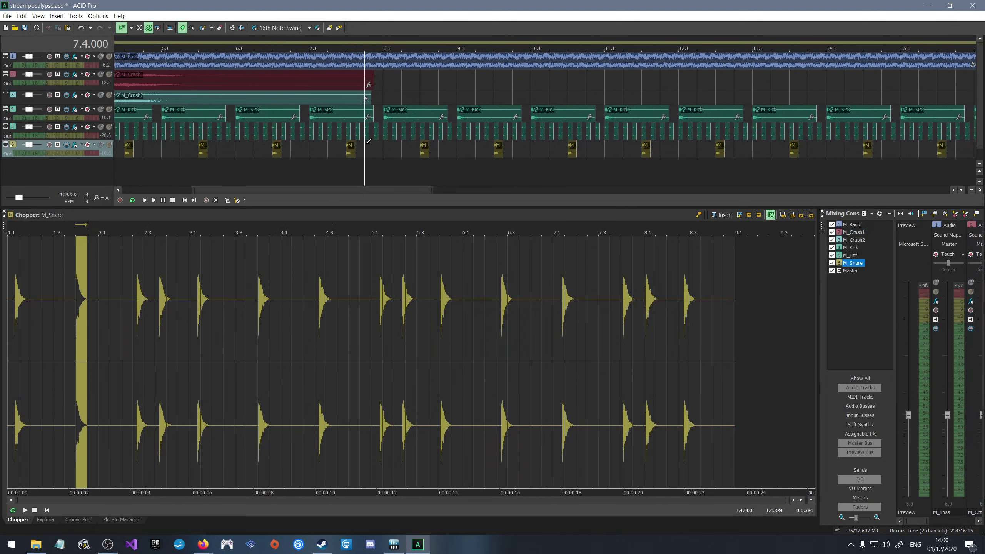
{"action": "scroll", "coordinate": [173, 143], "scroll_direction": "down", "scroll_amount": 4}
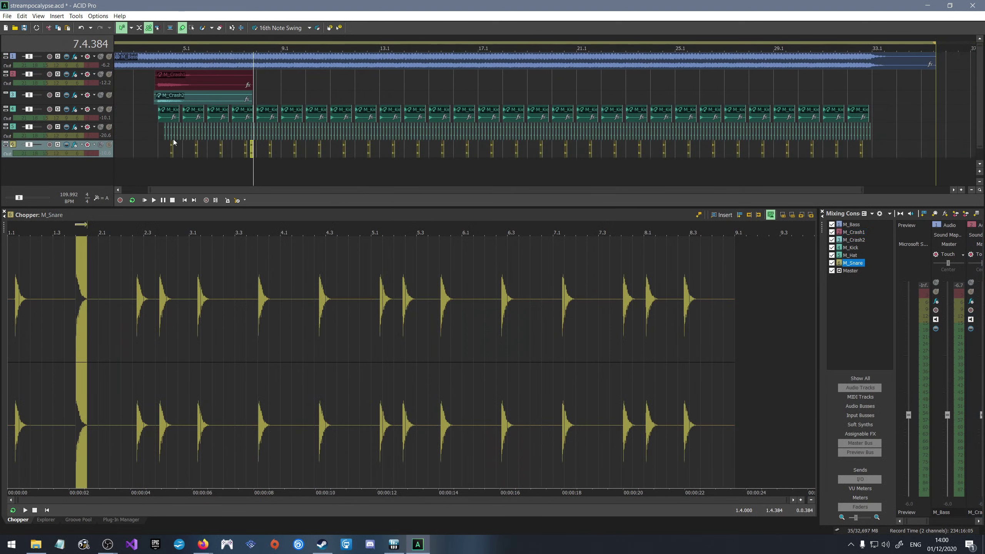
Play the arrangement from 4.1.000 to check the extra snare hit at the end of bar 7.
{"action": "left_click", "coordinate": [163, 143]}
{"action": "key", "text": "space"}
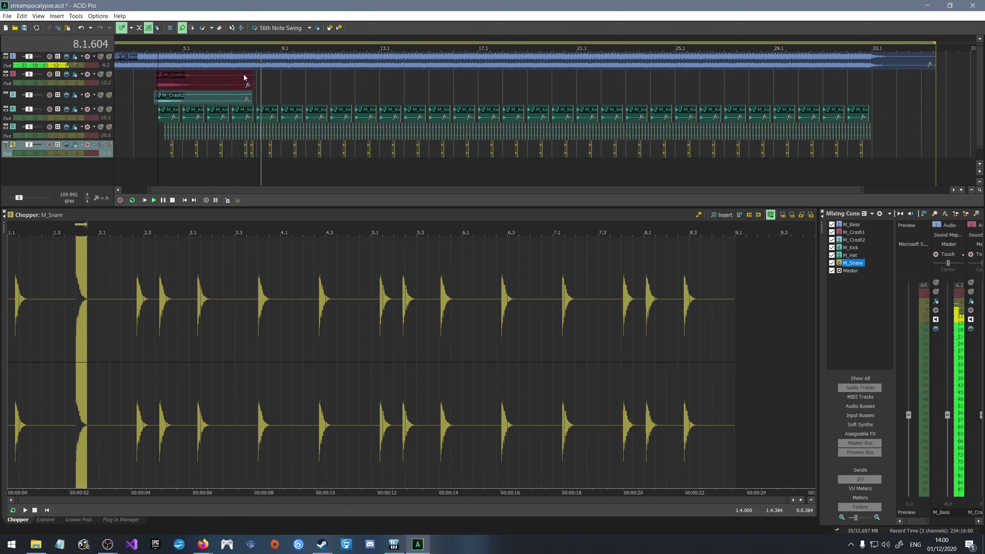
{"action": "key", "text": "space"}
{"action": "scroll", "coordinate": [275, 150], "scroll_direction": "up", "scroll_amount": 4}
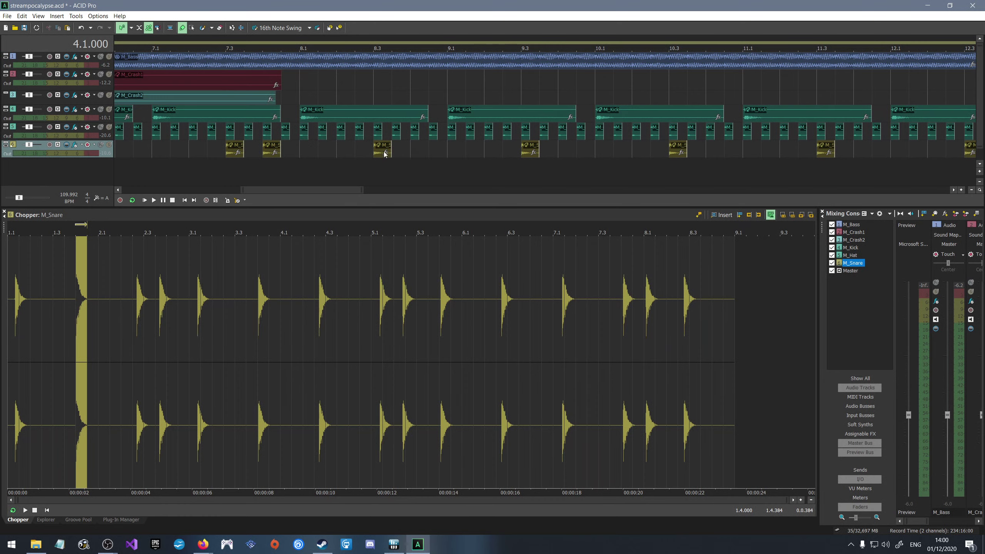
{"action": "scroll", "coordinate": [385, 154], "scroll_direction": "down", "scroll_amount": 3}
{"action": "scroll", "coordinate": [414, 166], "scroll_direction": "down", "scroll_amount": 2}
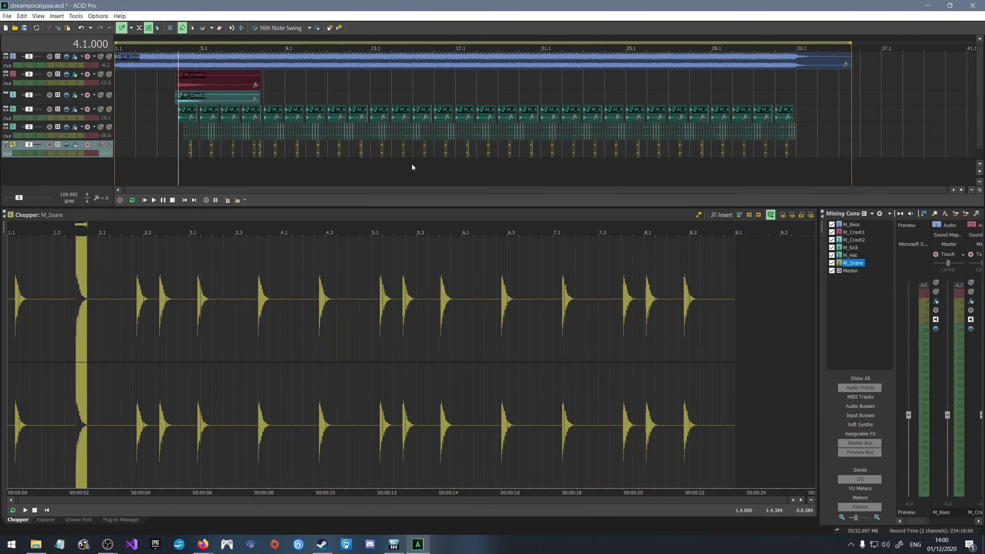
{"action": "scroll", "coordinate": [287, 158], "scroll_direction": "up", "scroll_amount": 2}
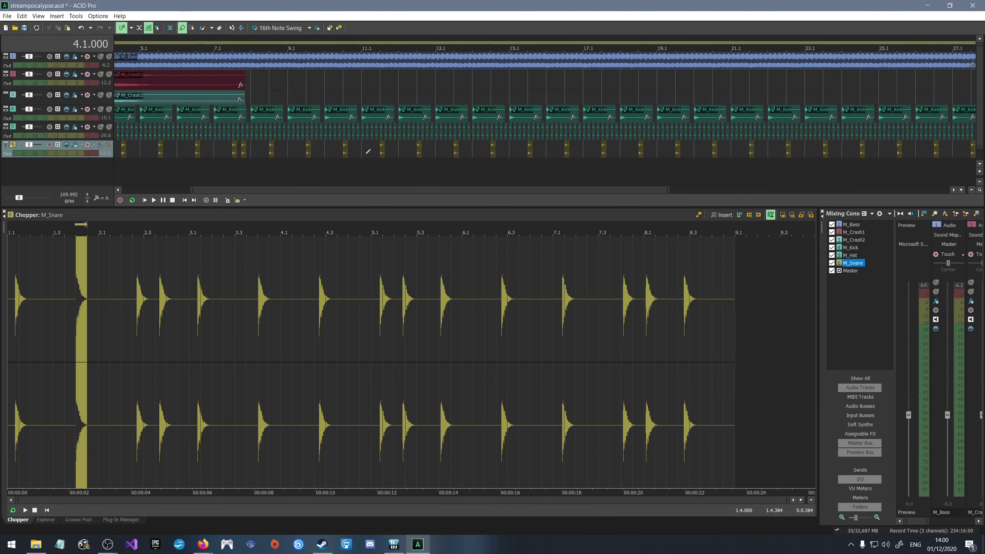
{"action": "left_click", "coordinate": [401, 147]}
{"action": "scroll", "coordinate": [395, 153], "scroll_direction": "up", "scroll_amount": 1}
{"action": "scroll", "coordinate": [398, 153], "scroll_direction": "up", "scroll_amount": 1}
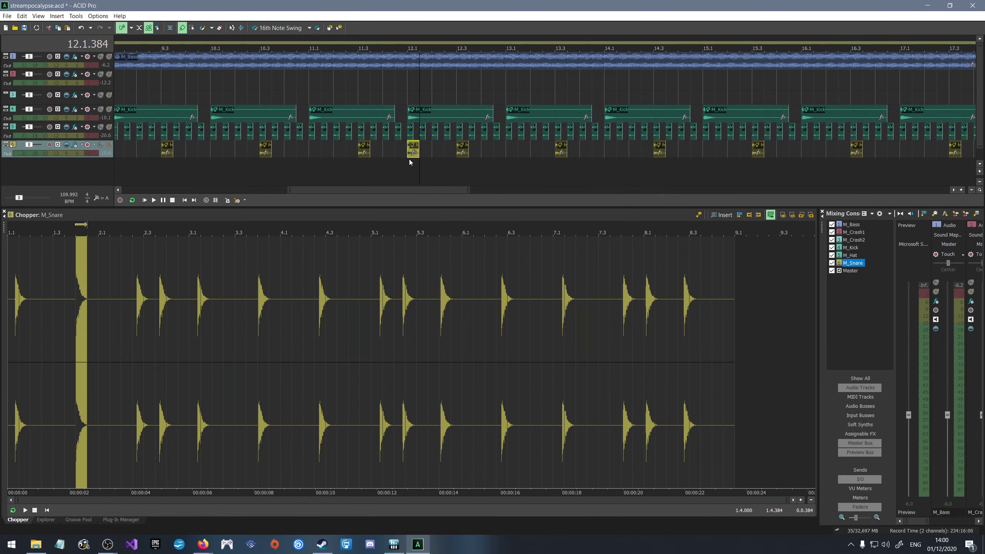
{"action": "key", "text": "Delete"}
{"action": "scroll", "coordinate": [453, 175], "scroll_direction": "down", "scroll_amount": 2}
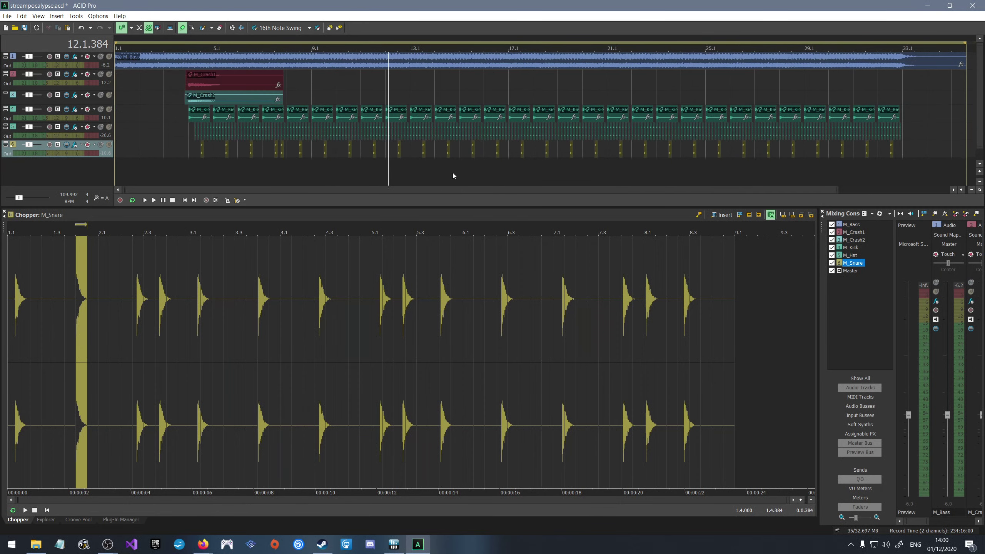
Add extra snare hits at 11.4.000 and 15.4.000 on the M_Snare track.
{"action": "scroll", "coordinate": [272, 173], "scroll_direction": "up", "scroll_amount": 2}
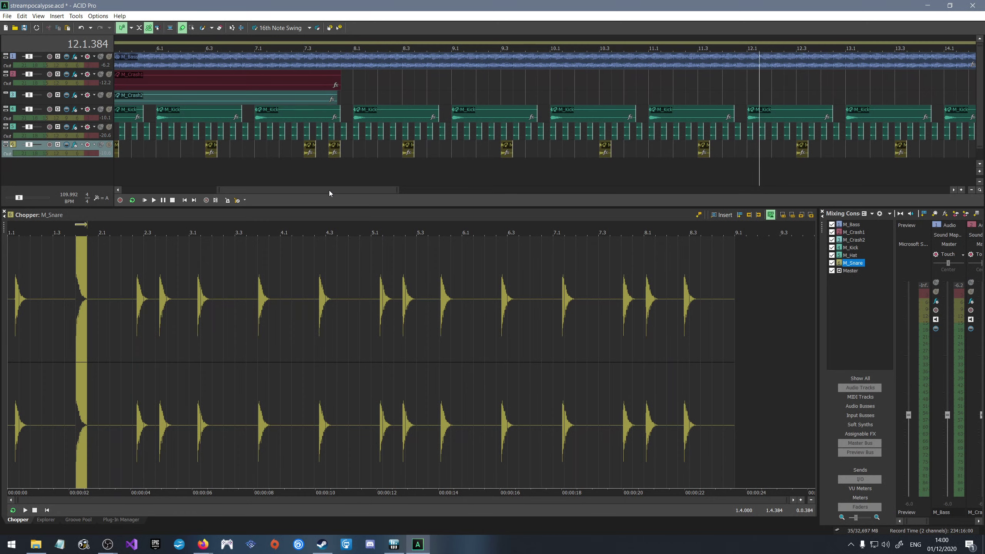
{"action": "left_click_drag", "start_coordinate": [329, 190], "coordinate": [332, 191]}
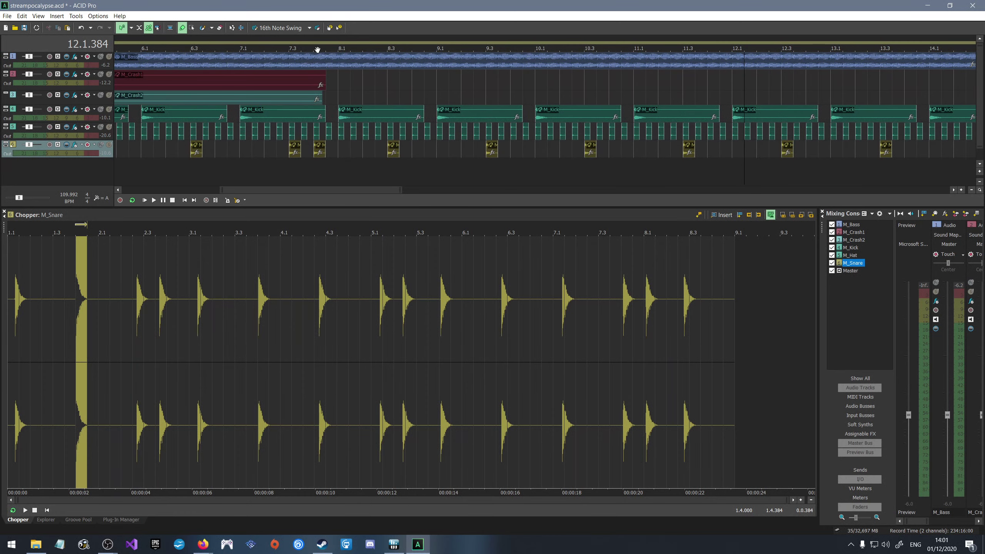
{"action": "left_click_drag", "start_coordinate": [314, 192], "coordinate": [385, 193]}
{"action": "left_click", "coordinate": [375, 143]}
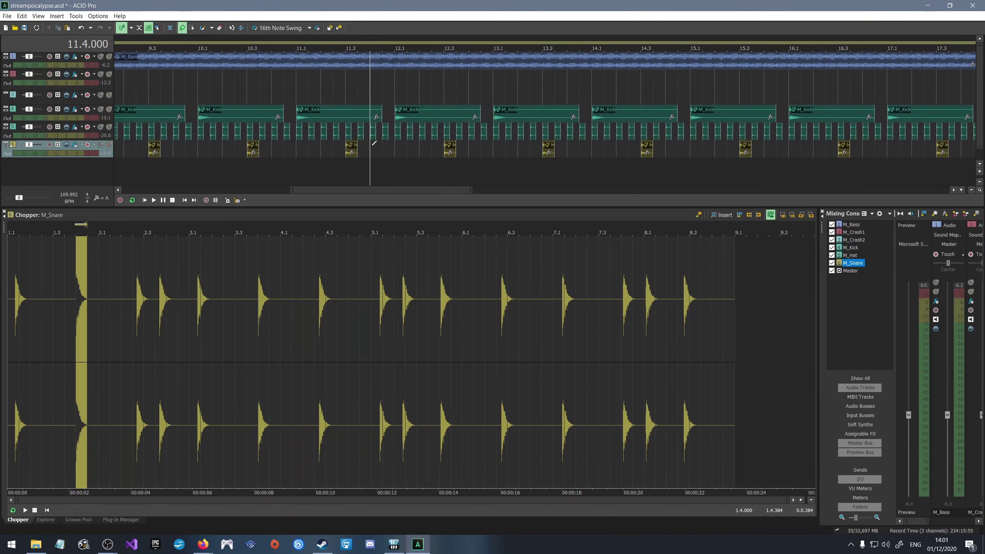
{"action": "left_click", "coordinate": [375, 146]}
{"action": "mouse_move", "coordinate": [369, 192]}
{"action": "left_mouse_down"}
{"action": "mouse_move", "coordinate": [308, 192]}
{"action": "mouse_move", "coordinate": [488, 192]}
{"action": "left_mouse_up"}
{"action": "left_click", "coordinate": [434, 144]}
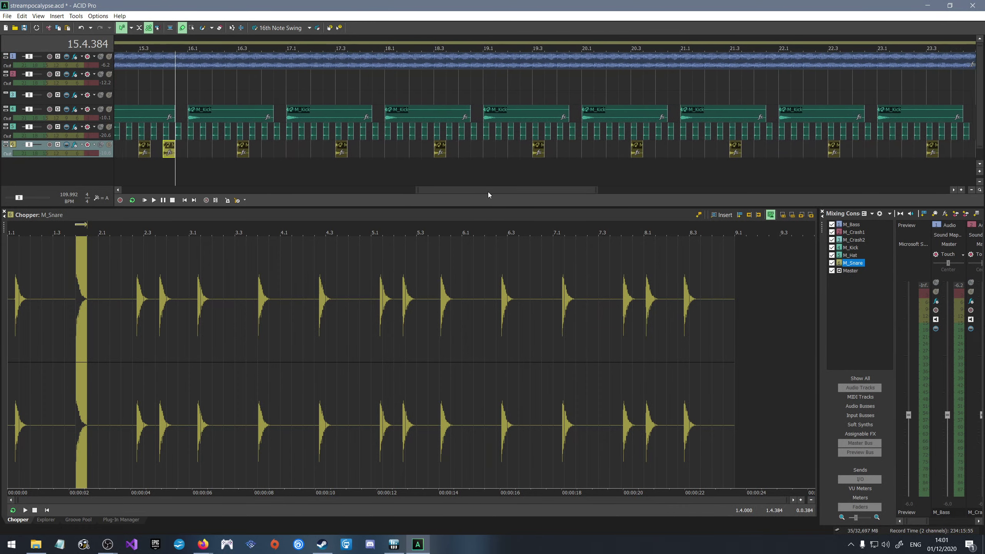
Repeat the extra beat-4 snare hit on the M_Snare track in bars 19, 23, 27 and 31.
{"action": "left_click", "coordinate": [557, 145]}
{"action": "left_click_drag", "start_coordinate": [541, 190], "coordinate": [676, 190]}
{"action": "left_click", "coordinate": [638, 146]}
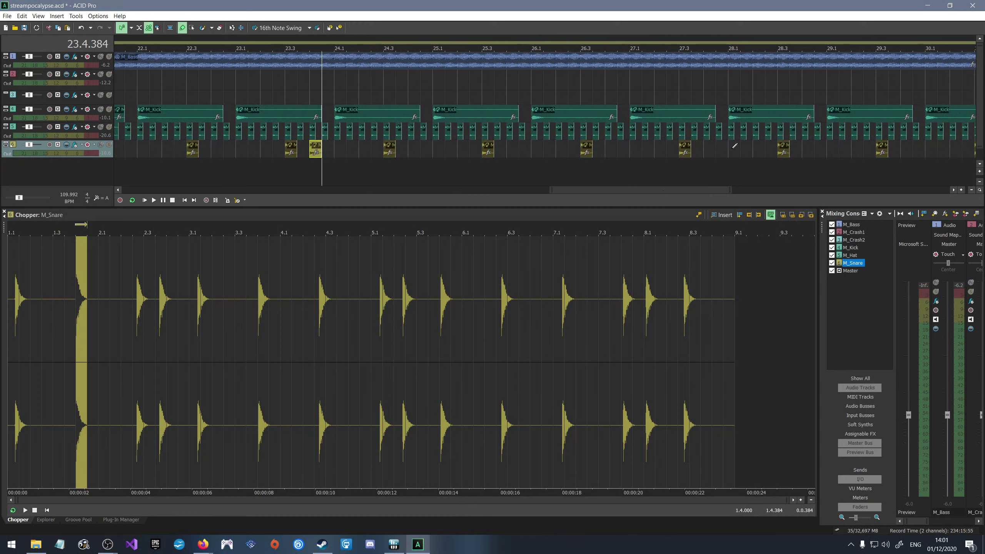
{"action": "left_click", "coordinate": [707, 147]}
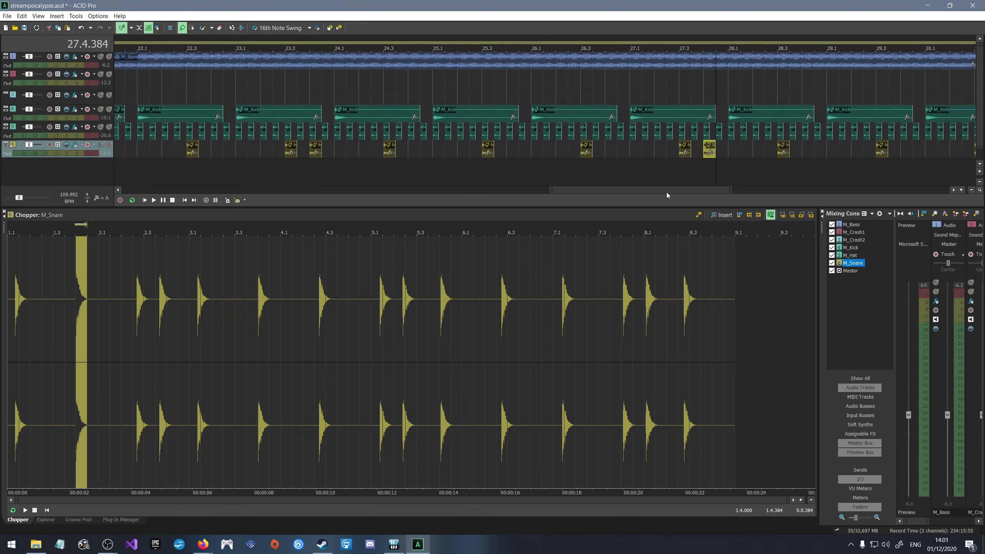
{"action": "mouse_move", "coordinate": [667, 192]}
{"action": "left_mouse_down"}
{"action": "mouse_move", "coordinate": [760, 189]}
{"action": "mouse_move", "coordinate": [260, 196]}
{"action": "mouse_move", "coordinate": [269, 193]}
{"action": "left_mouse_up"}
{"action": "left_click", "coordinate": [755, 147]}
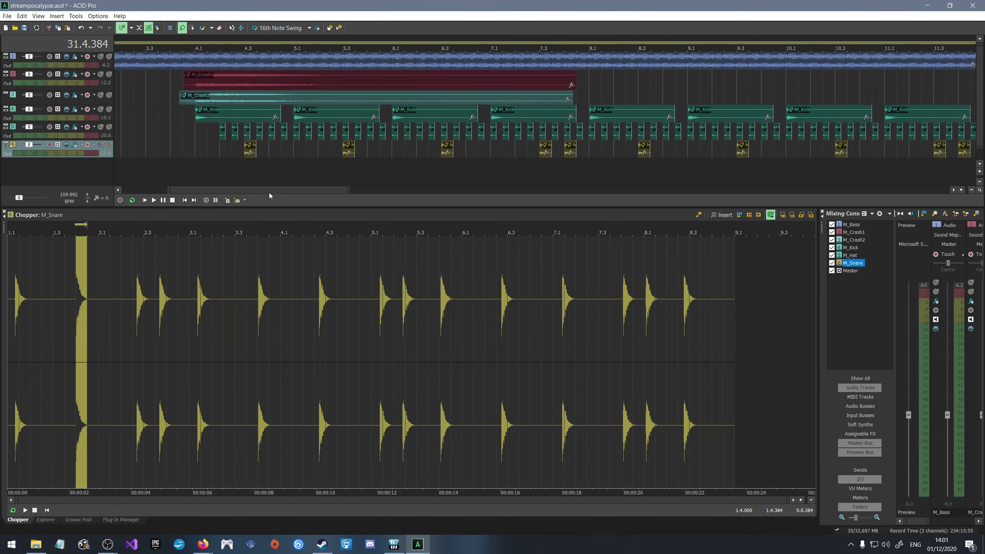
Play the arrangement from just before bar 4 to check the beat-4 snare hits added every four bars.
{"action": "left_click", "coordinate": [184, 164]}
{"action": "key", "text": "space"}
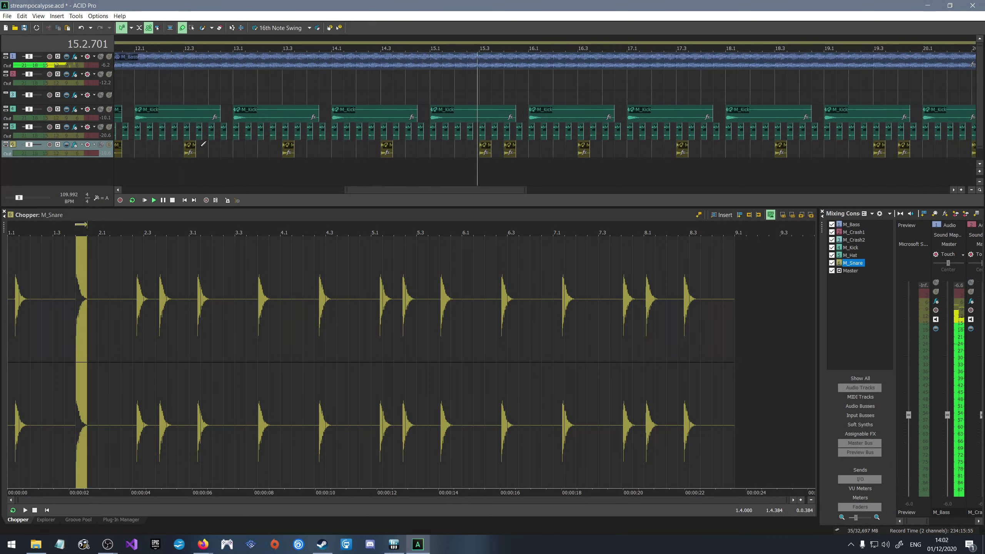
{"action": "key", "text": "space"}
{"action": "scroll", "coordinate": [273, 173], "scroll_direction": "down", "scroll_amount": 3}
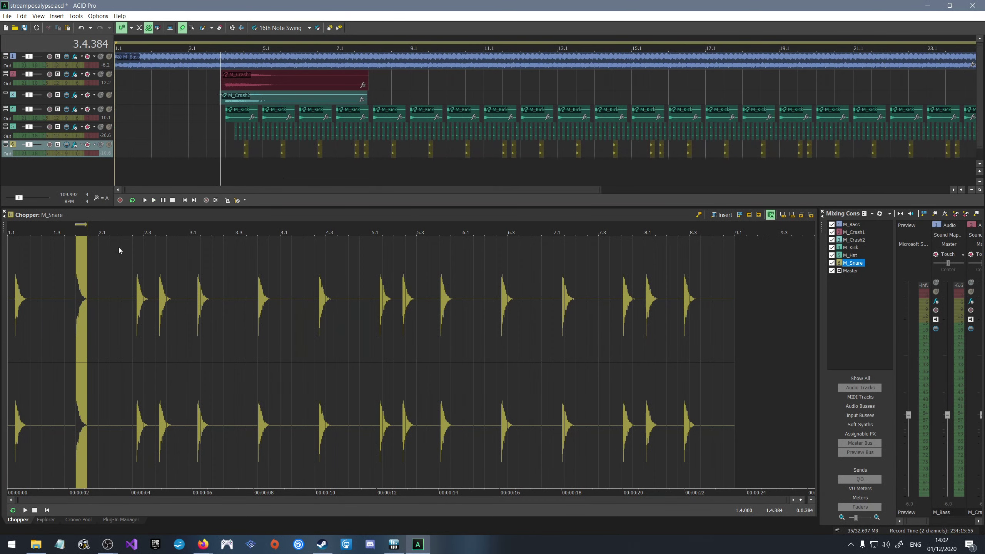
Close the Chopper and place M_Arpeggio from the streampocalypse folder on a new track at bar 13.
{"action": "left_click", "coordinate": [4, 212]}
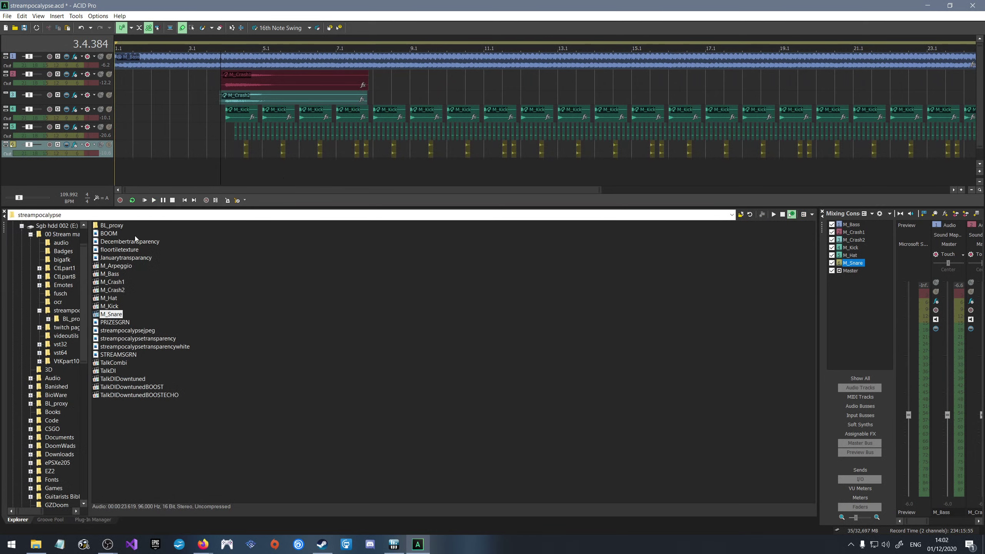
{"action": "left_click", "coordinate": [233, 354]}
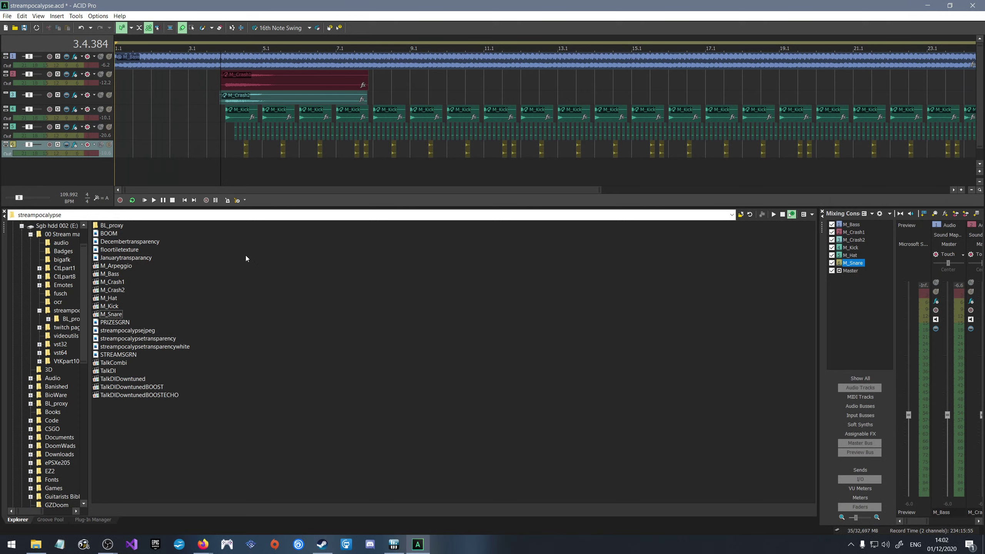
{"action": "left_click_drag", "start_coordinate": [129, 266], "coordinate": [563, 176]}
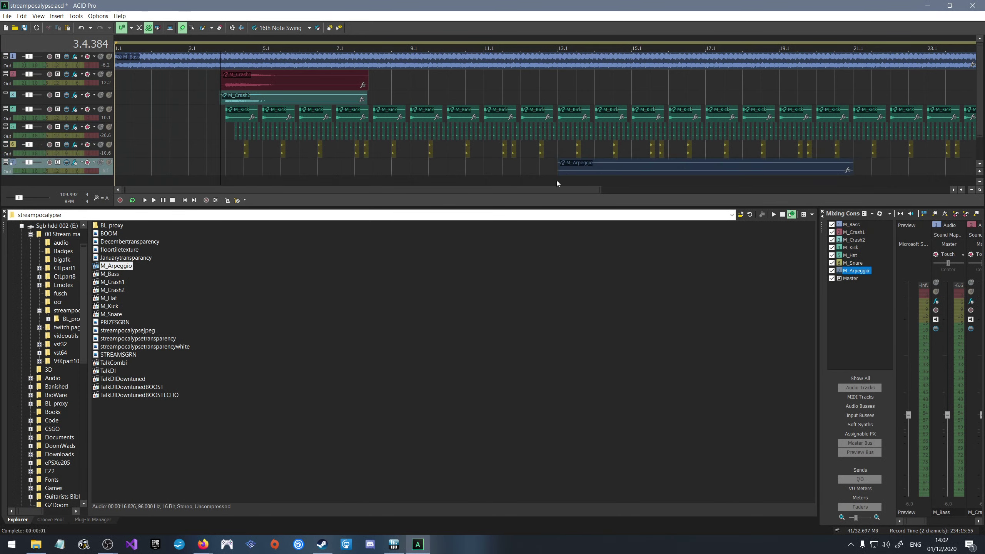
Play the arrangement from the middle of bar 13 to hear the arpeggio against the bass and drums.
{"action": "left_click", "coordinate": [582, 170]}
{"action": "key", "text": "space"}
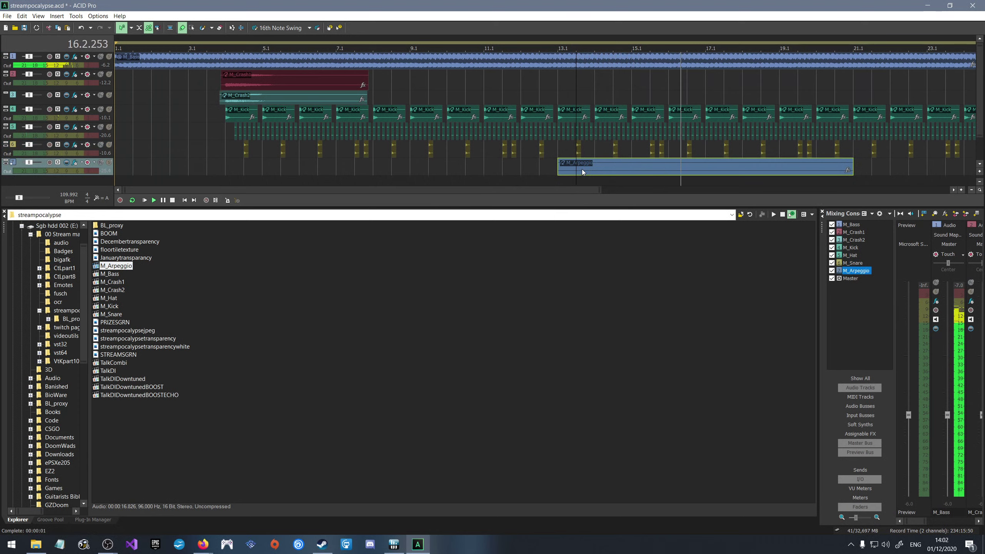
{"action": "key", "text": "space"}
Delete the M_Arpeggio event at bar 13 and add the M_Arpeggio file to the project again on another track.
{"action": "left_click", "coordinate": [637, 169]}
{"action": "key", "text": "Delete"}
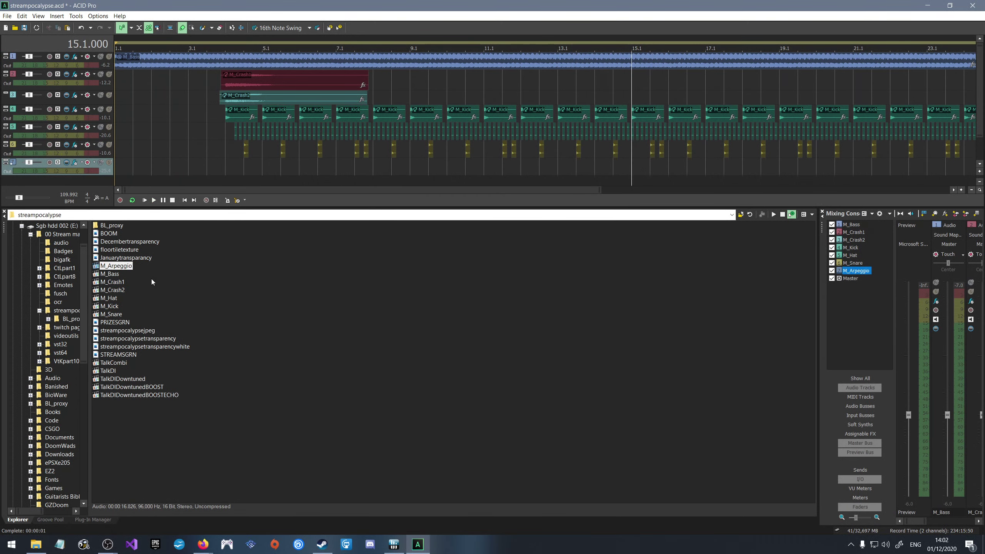
{"action": "right_click", "coordinate": [117, 266]}
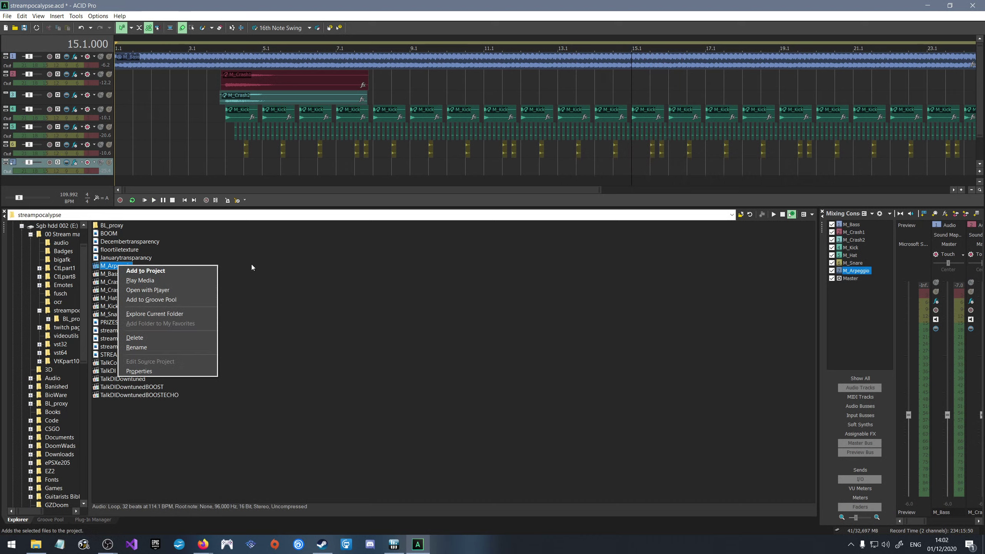
{"action": "left_click", "coordinate": [174, 274]}
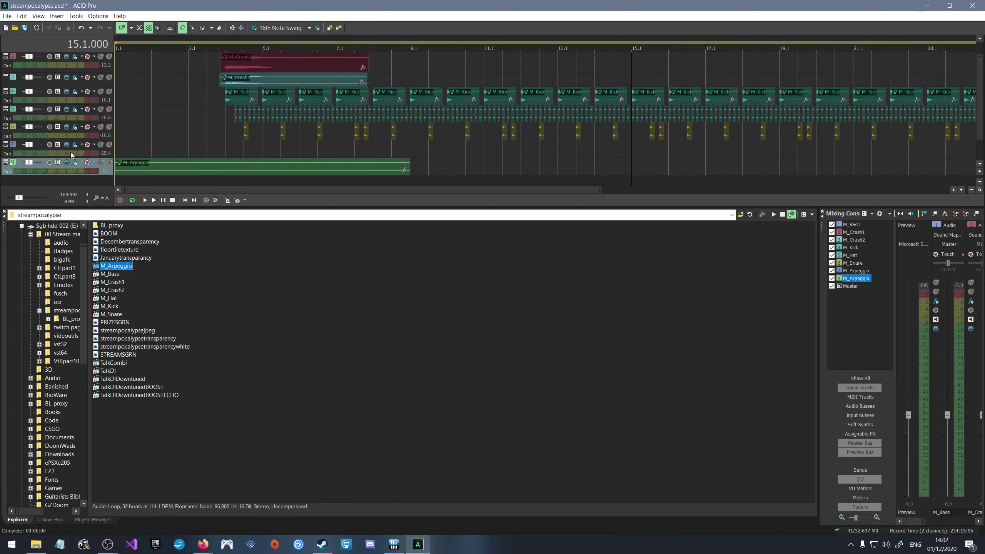
Delete the empty M_Arpeggio track, keeping the one that holds the newly added arpeggio event.
{"action": "left_click", "coordinate": [3, 153]}
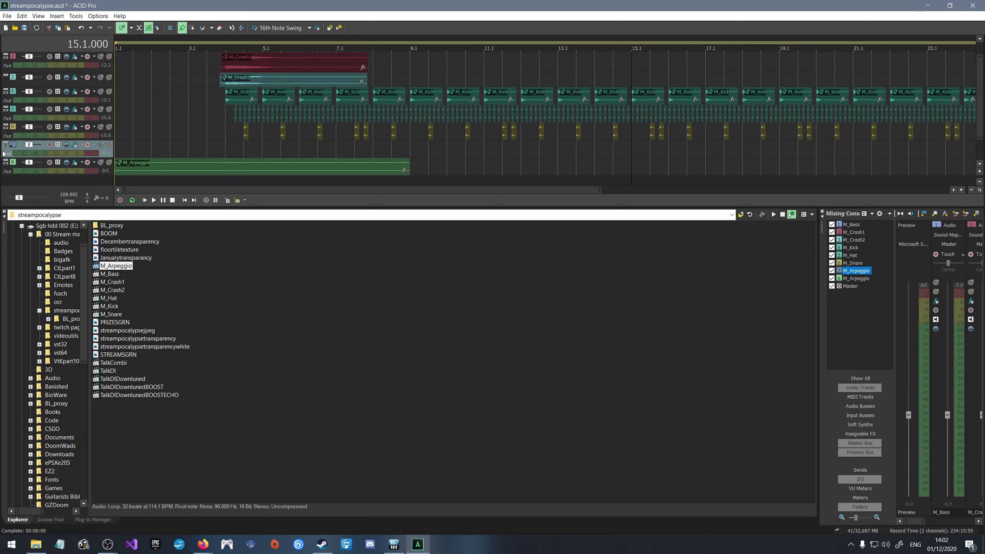
{"action": "key", "text": "Delete"}
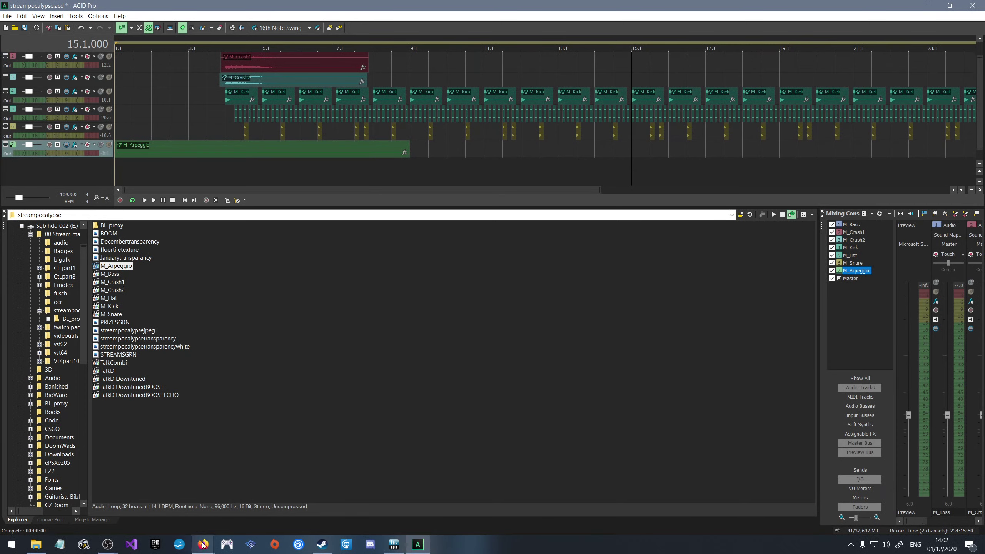
Switch to Firefox, search Google for "how to beatmap any sample" and look through the results.
{"action": "mouse_move", "coordinate": [202, 545]}
{"action": "left_click", "coordinate": [181, 519]}
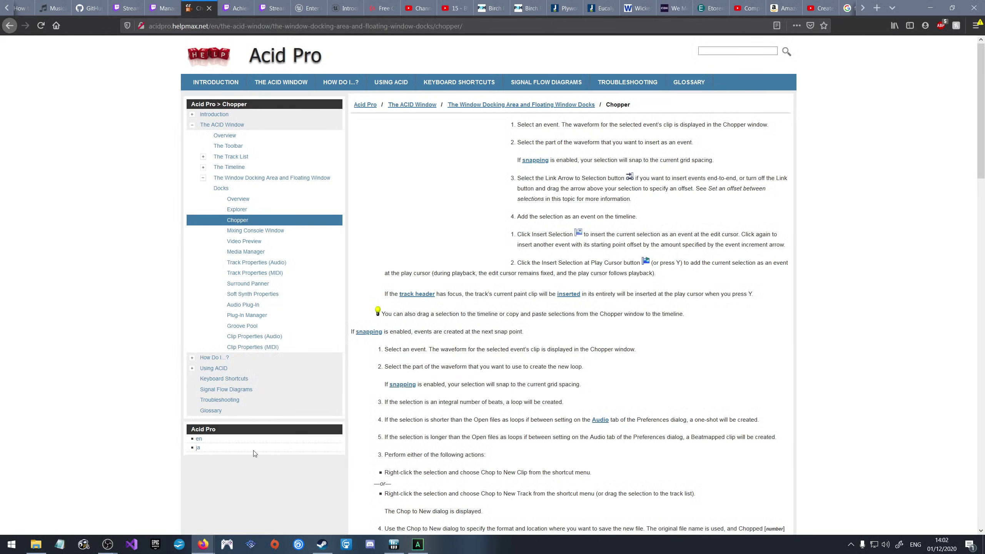
{"action": "left_click", "coordinate": [276, 25]}
{"action": "type", "text": "how to b"}
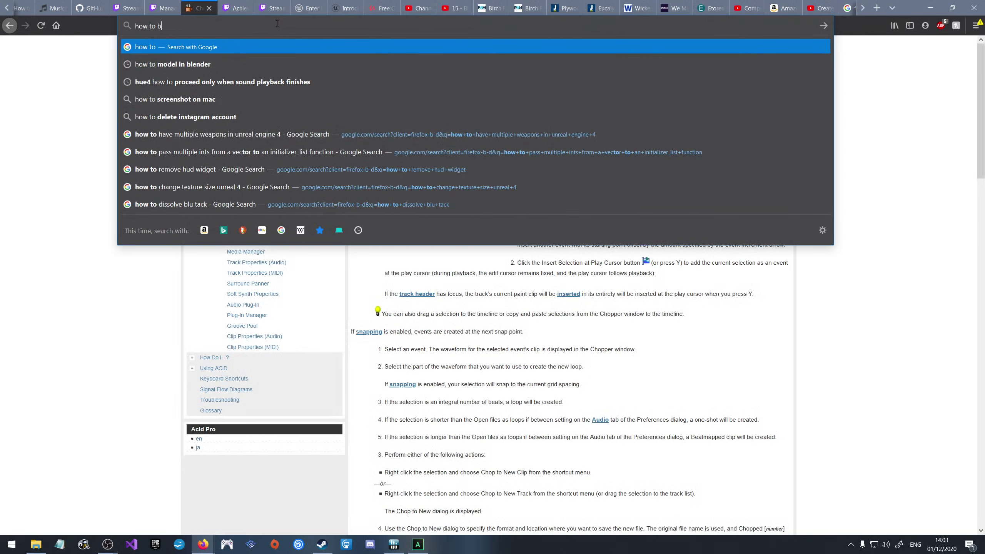
{"action": "type", "text": "eatmap any "}
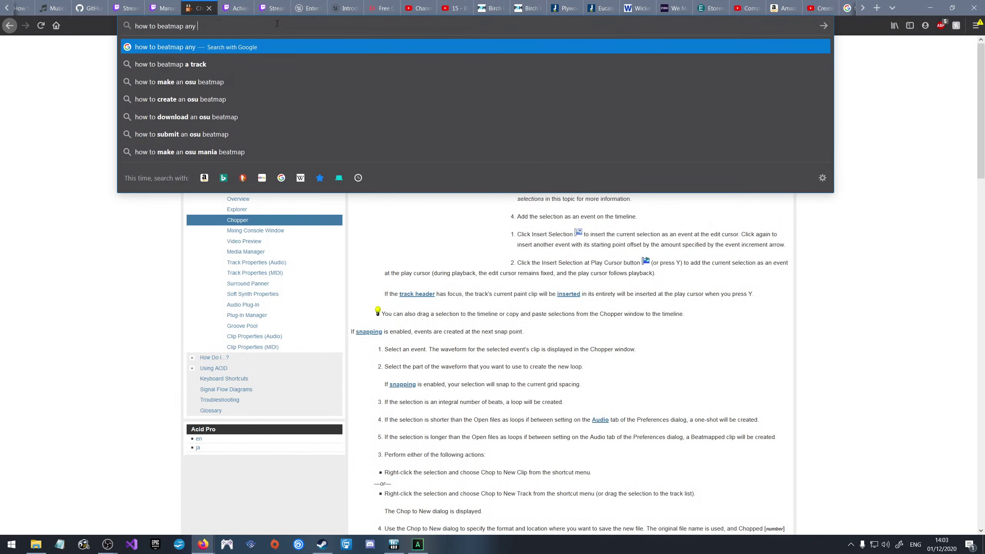
{"action": "type", "text": "sample"}
{"action": "key", "text": "Return"}
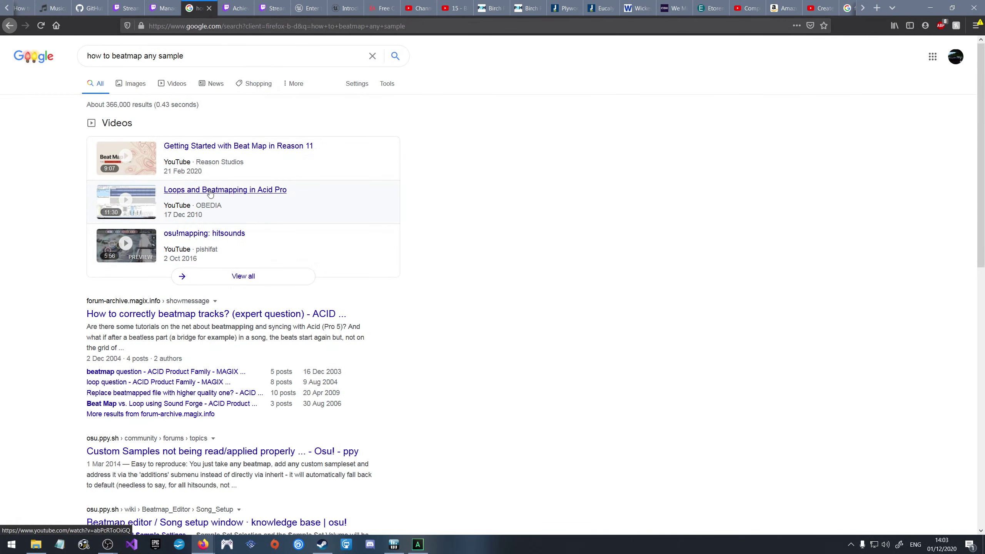
{"action": "left_click", "coordinate": [164, 315]}
{"action": "scroll", "coordinate": [164, 315], "scroll_direction": "down", "scroll_amount": 2}
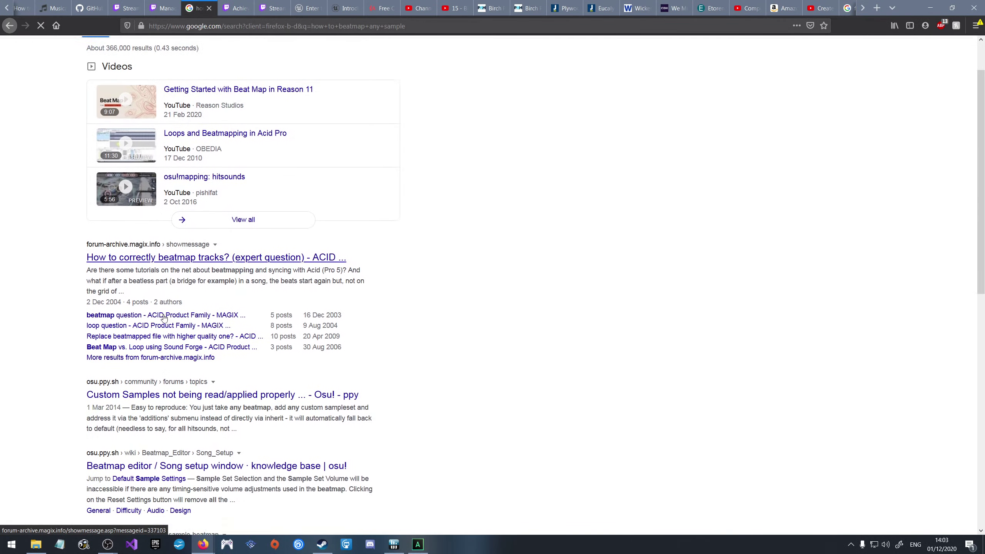
{"action": "scroll", "coordinate": [164, 317], "scroll_direction": "down", "scroll_amount": 1}
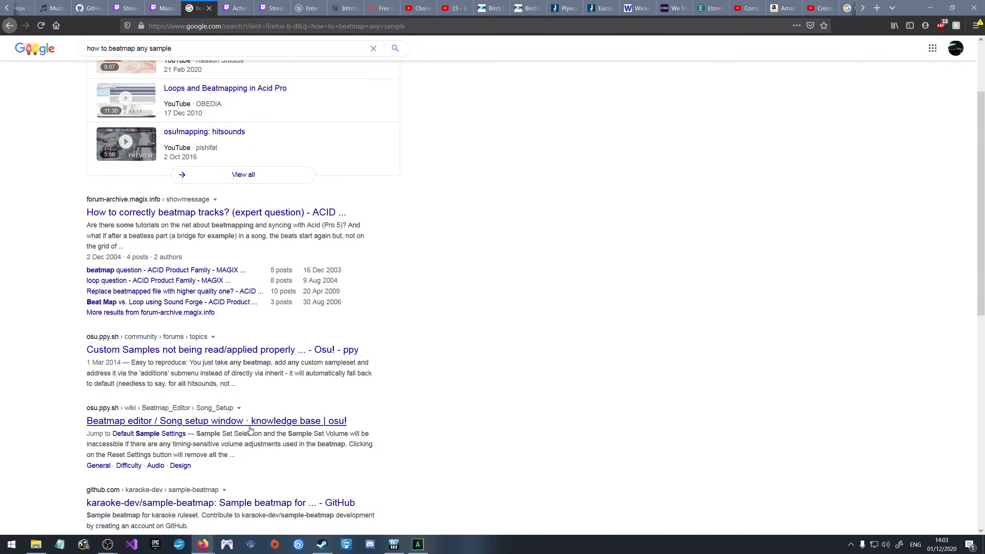
{"action": "scroll", "coordinate": [250, 429], "scroll_direction": "down", "scroll_amount": 3}
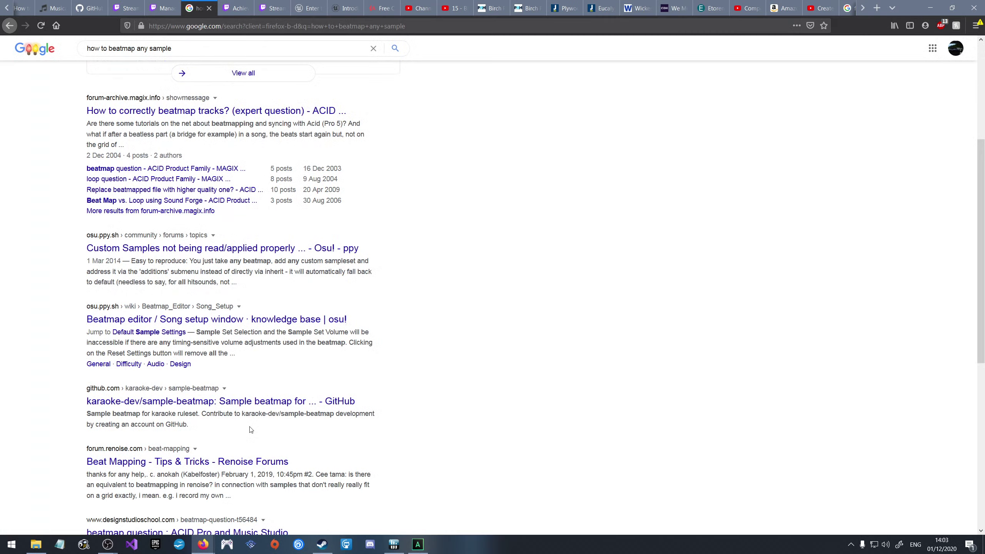
{"action": "scroll", "coordinate": [240, 400], "scroll_direction": "up", "scroll_amount": 5}
Refine the Google search to "how to beatmap any sample acid pro 9".
{"action": "left_click", "coordinate": [244, 50]}
{"action": "type", "text": "acid"}
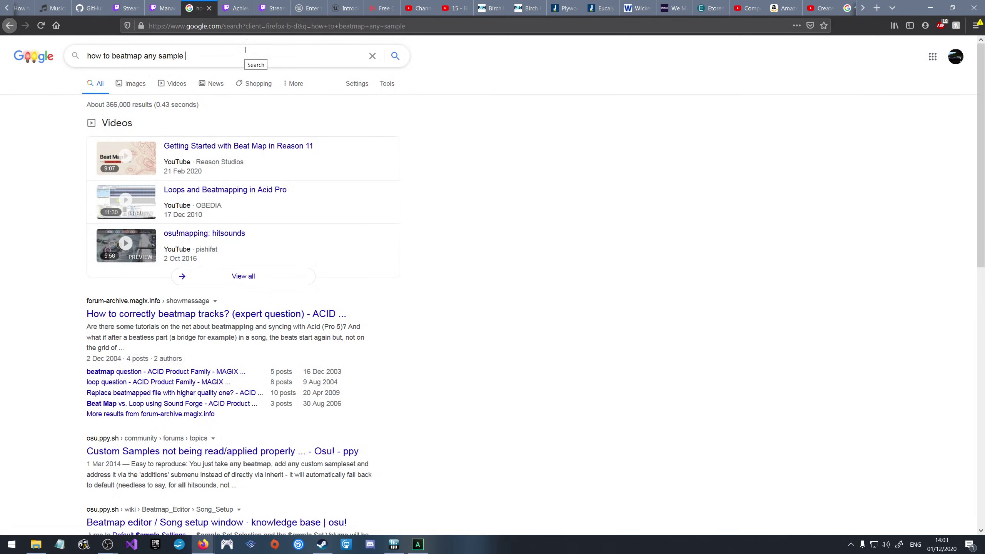
{"action": "type", "text": " pro 9"}
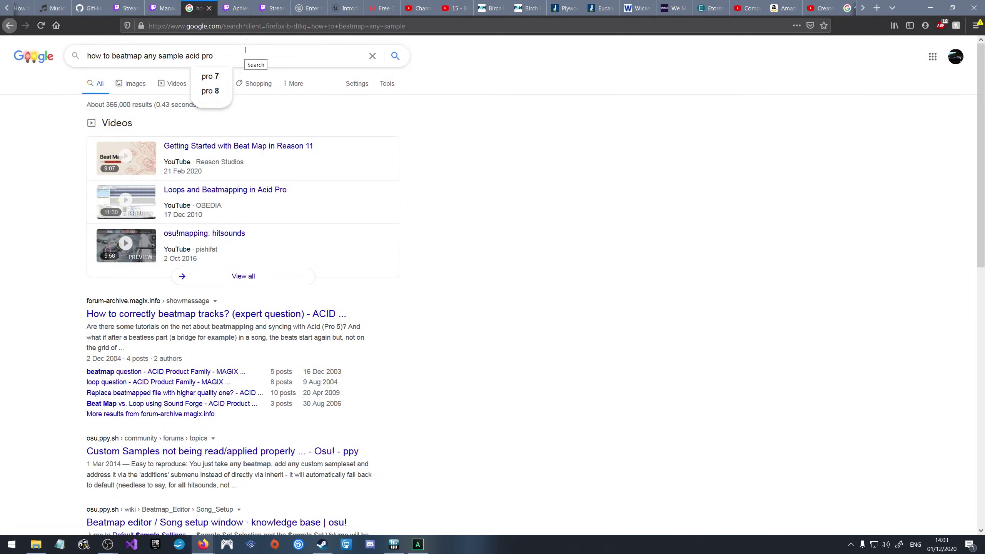
{"action": "key", "text": "Return"}
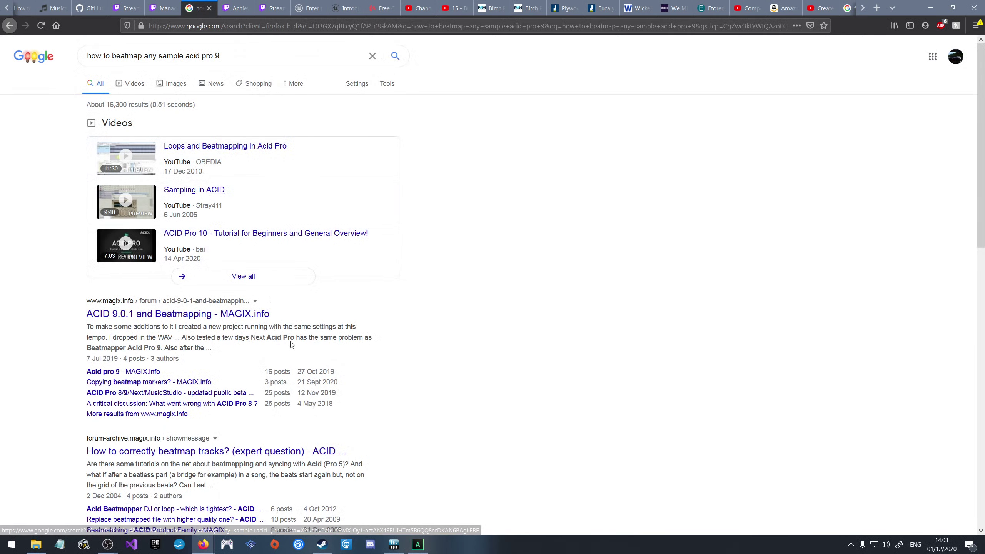
Open the MAGIX.info thread "ACID 9.0.1 and Beatmapping" and read the post and its comments.
{"action": "left_click", "coordinate": [211, 314]}
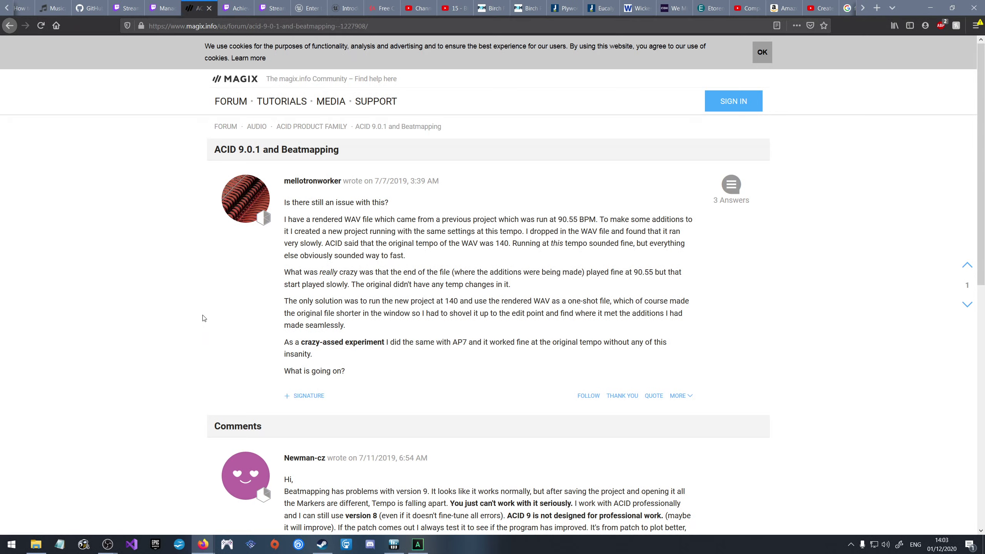
{"action": "scroll", "coordinate": [201, 317], "scroll_direction": "down", "scroll_amount": 5}
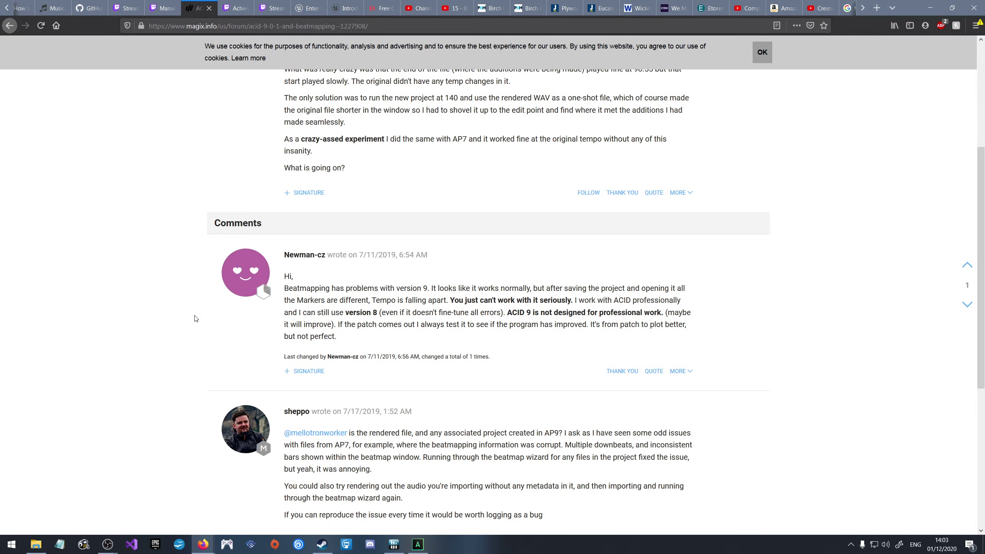
{"action": "scroll", "coordinate": [196, 318], "scroll_direction": "down", "scroll_amount": 3}
{"action": "scroll", "coordinate": [196, 319], "scroll_direction": "down", "scroll_amount": 5}
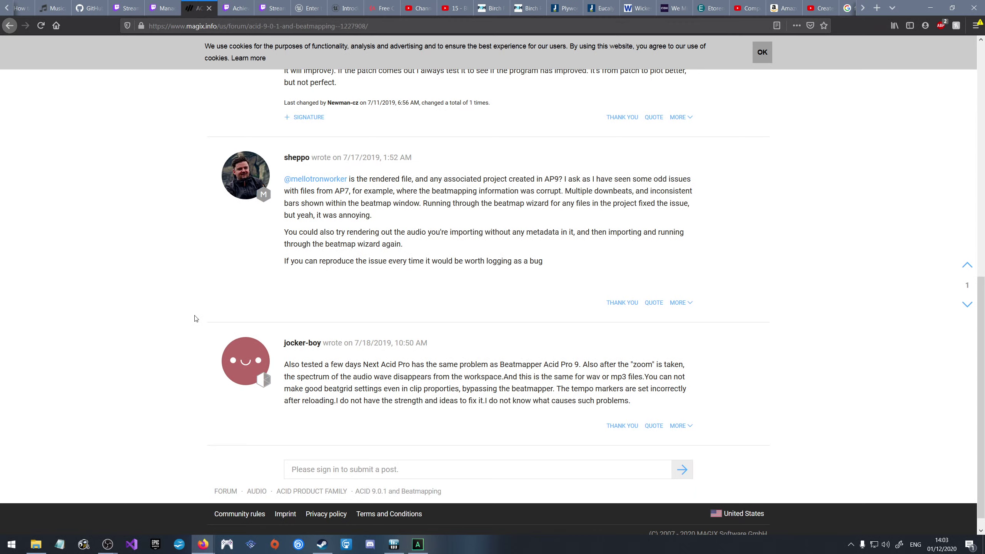
{"action": "scroll", "coordinate": [196, 319], "scroll_direction": "down", "scroll_amount": 1}
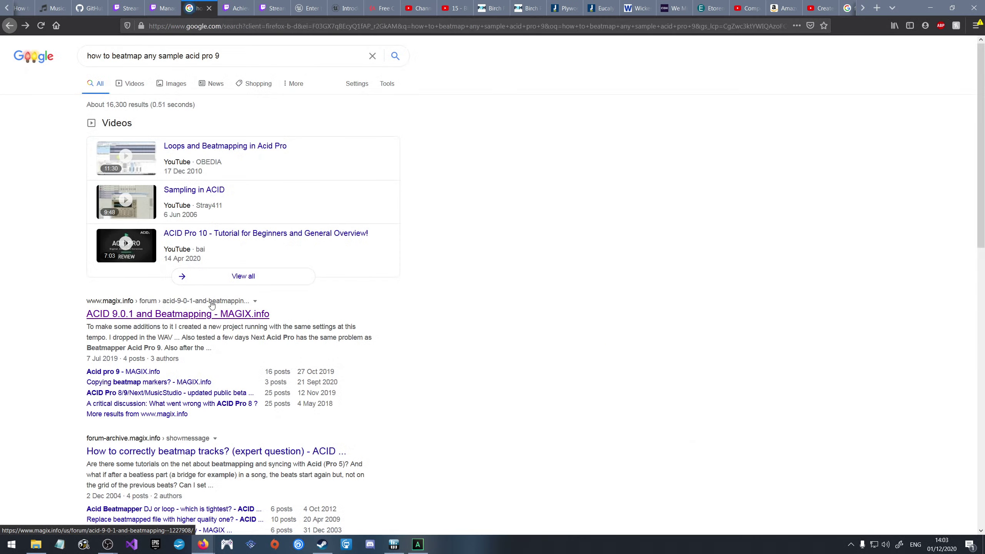
Check the installed ACID Pro version and search Google for "how to beatmap any sample acid pro 8", looking through the results.
{"action": "key", "text": "alt+Left"}
{"action": "scroll", "coordinate": [202, 310], "scroll_direction": "down", "scroll_amount": 3}
{"action": "scroll", "coordinate": [209, 322], "scroll_direction": "up", "scroll_amount": 7}
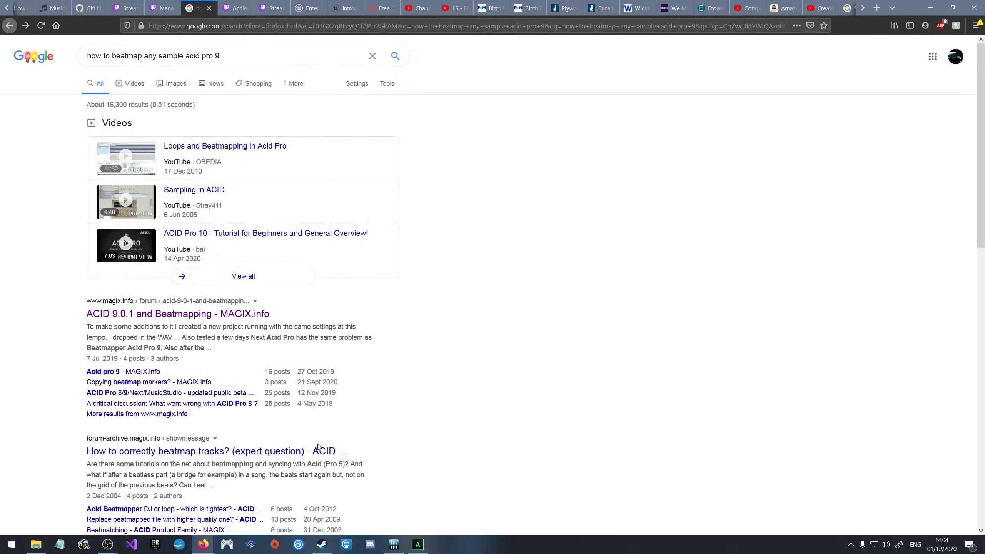
{"action": "left_click", "coordinate": [11, 545]}
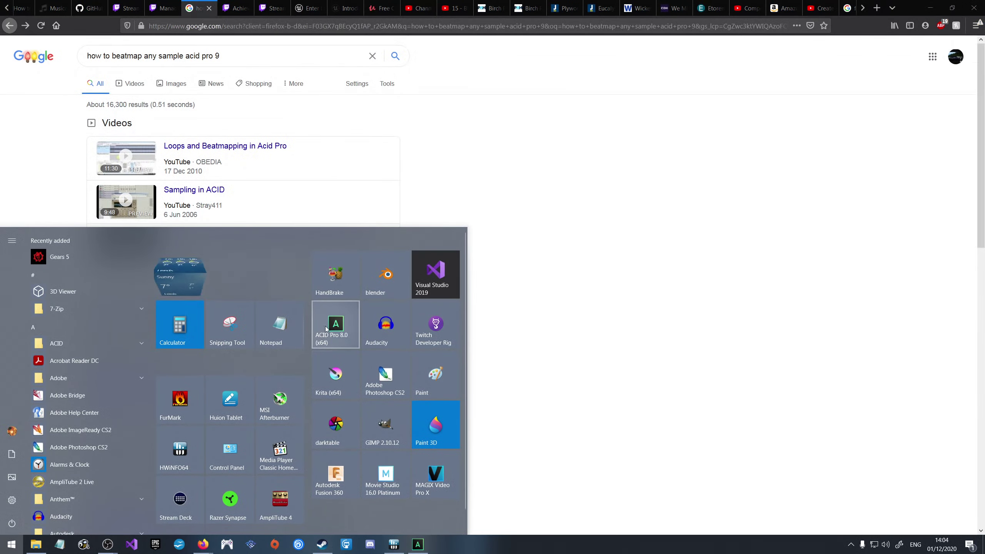
{"action": "left_click", "coordinate": [610, 369]}
{"action": "double_click", "coordinate": [217, 56]}
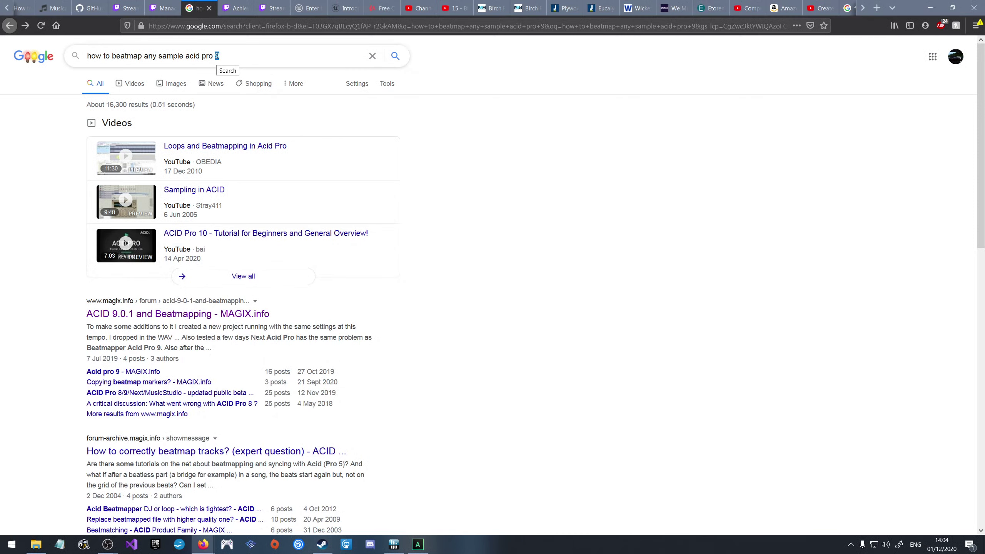
{"action": "type", "text": "8"}
{"action": "key", "text": "Return"}
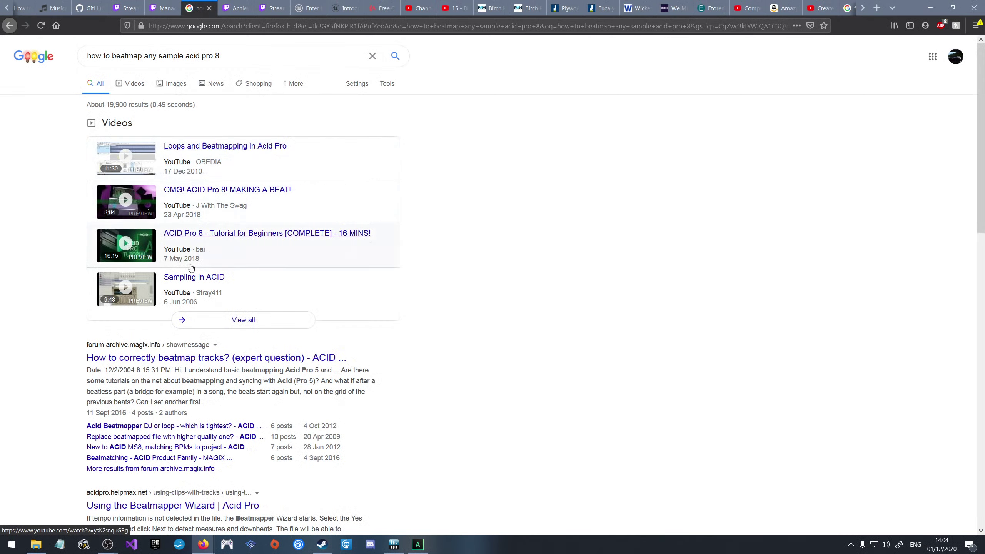
{"action": "scroll", "coordinate": [232, 383], "scroll_direction": "down", "scroll_amount": 5}
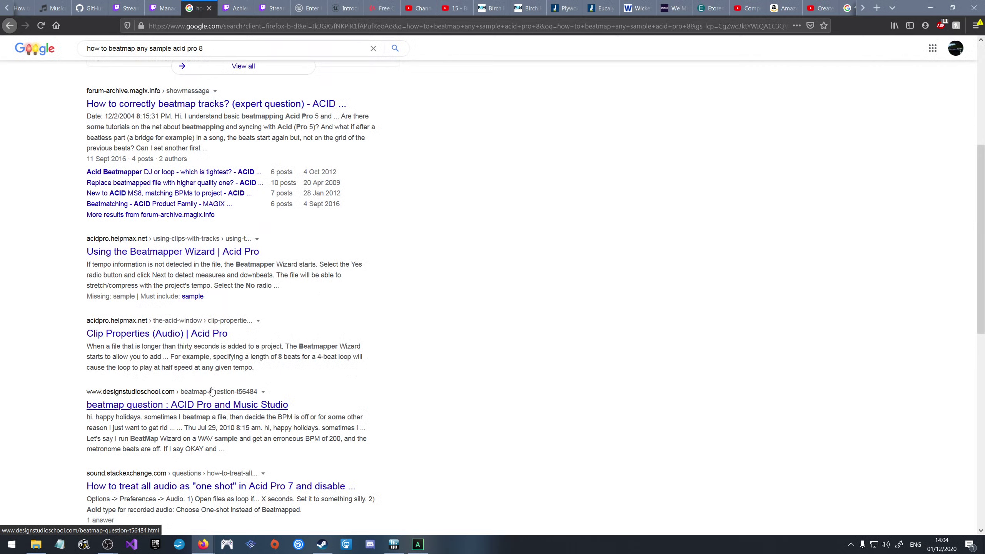
{"action": "scroll", "coordinate": [212, 391], "scroll_direction": "down", "scroll_amount": 3}
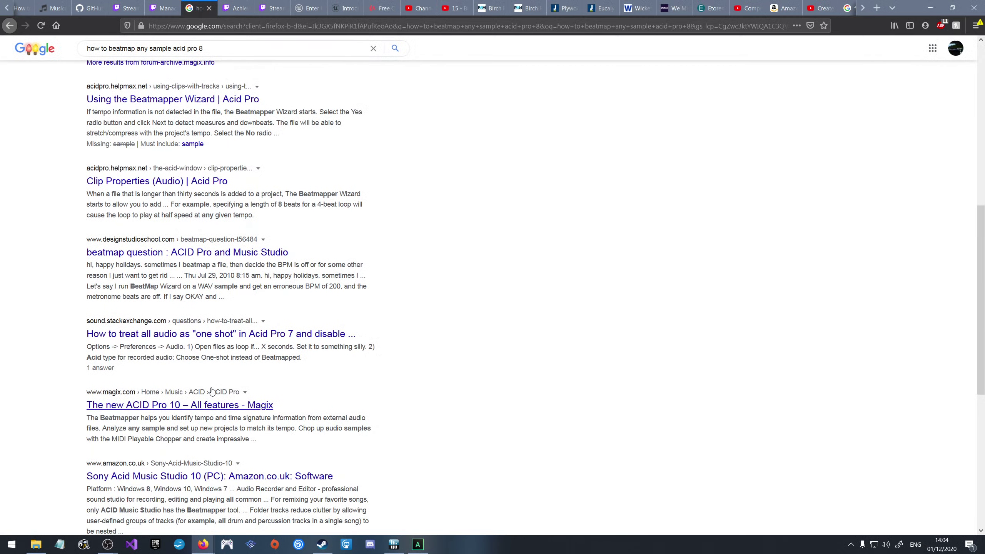
{"action": "scroll", "coordinate": [211, 391], "scroll_direction": "down", "scroll_amount": 5}
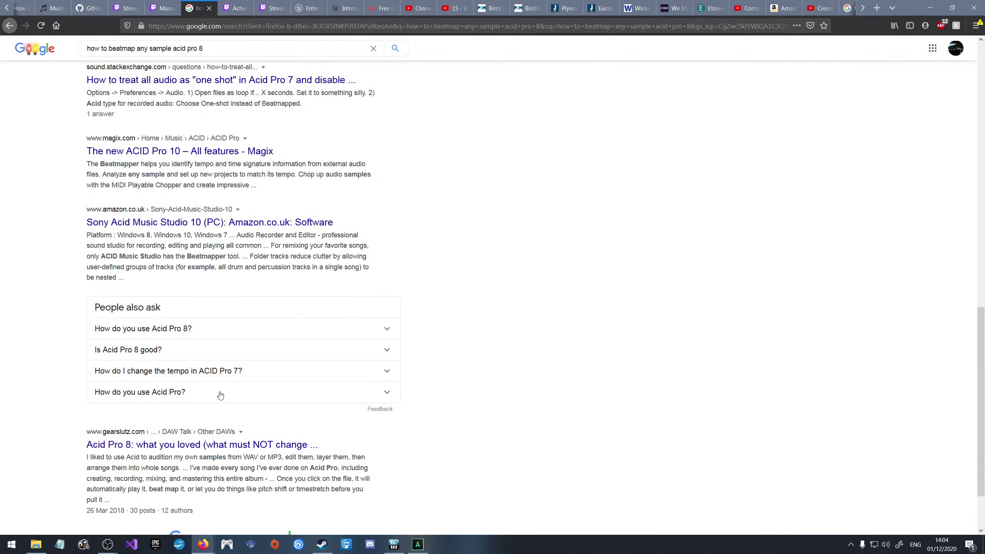
Open the Amazon result for Sony Acid Music Studio 10 and look through its product images and related items.
{"action": "left_click", "coordinate": [197, 228]}
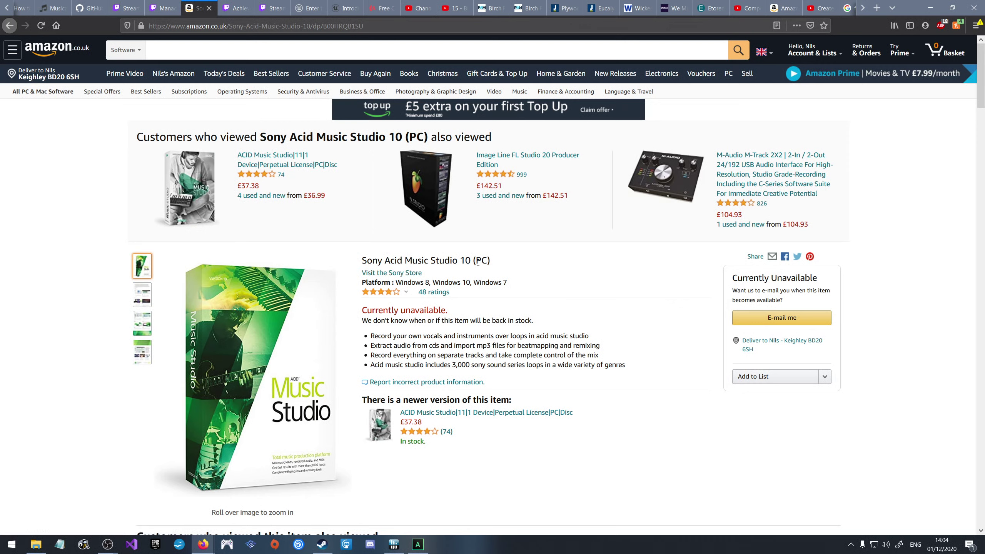
{"action": "mouse_move", "coordinate": [264, 392]}
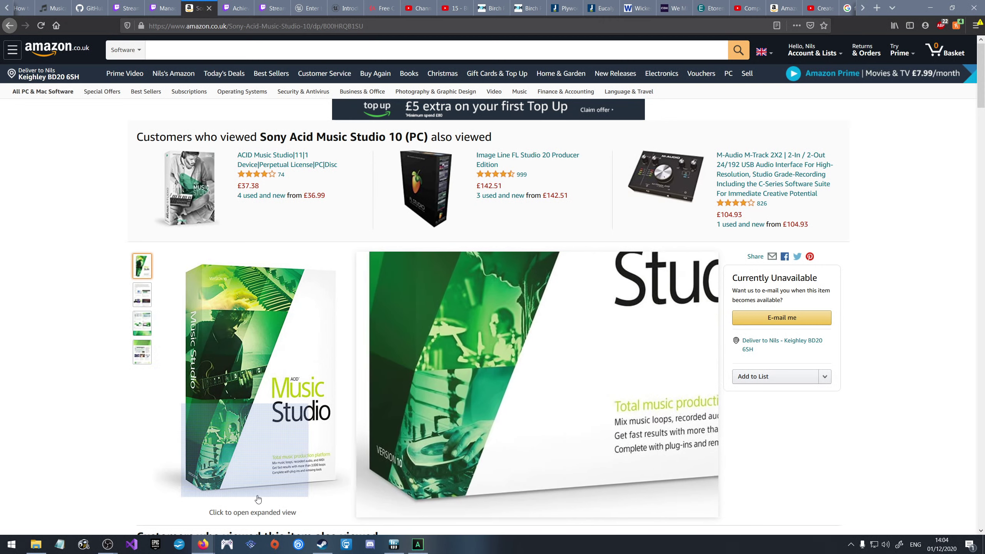
{"action": "mouse_move", "coordinate": [141, 293]}
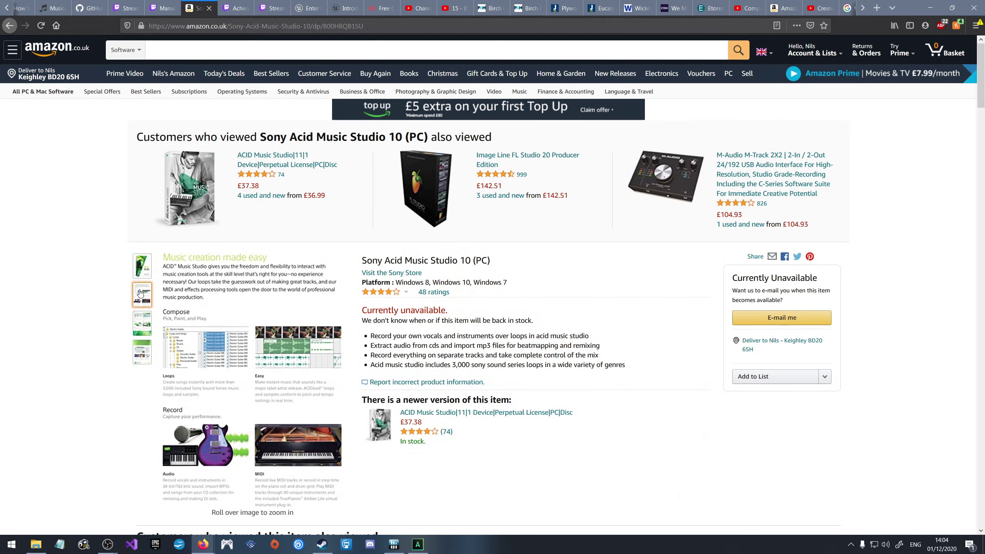
{"action": "mouse_move", "coordinate": [146, 356]}
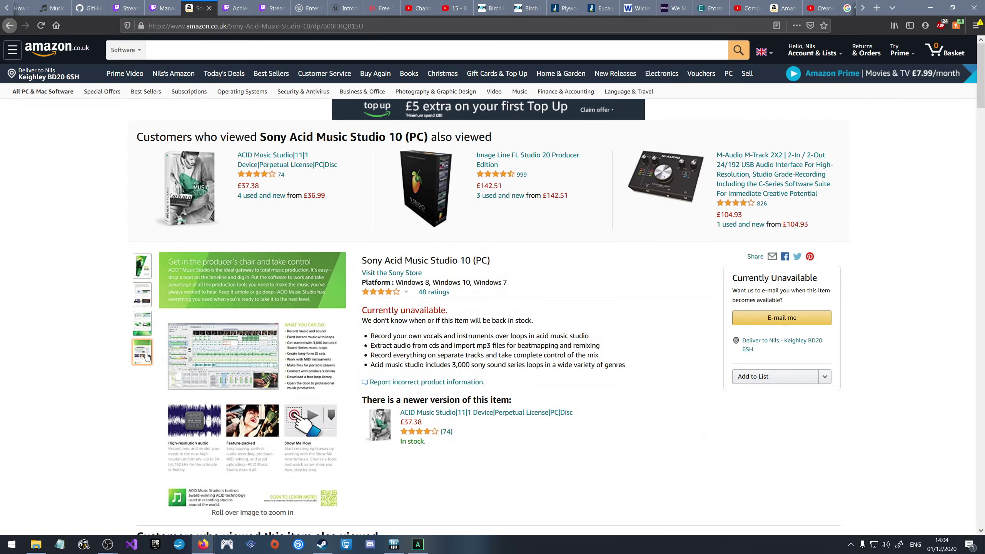
{"action": "scroll", "coordinate": [147, 357], "scroll_direction": "down", "scroll_amount": 5}
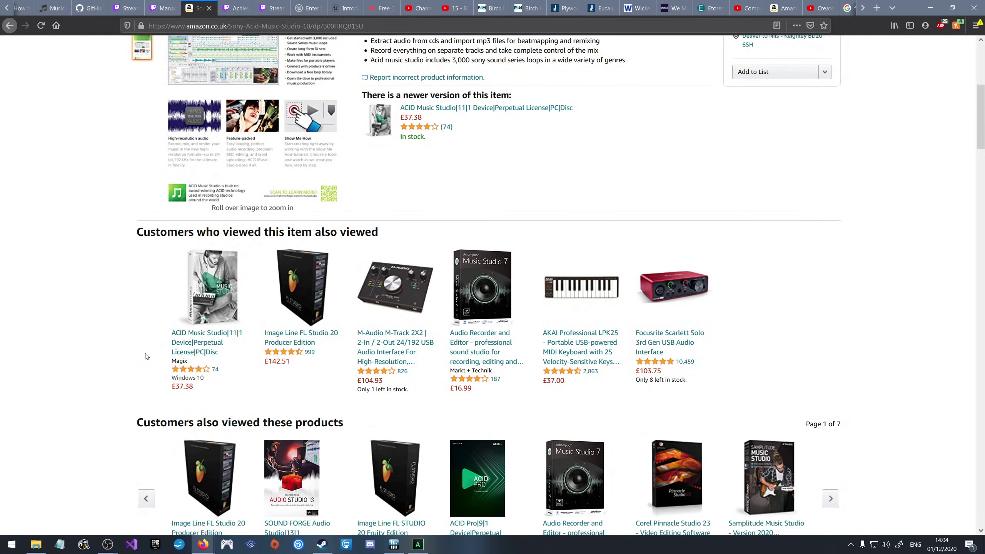
Open the related M-Audio M-Track 2X2 product page and examine its product images.
{"action": "left_click", "coordinate": [395, 346]}
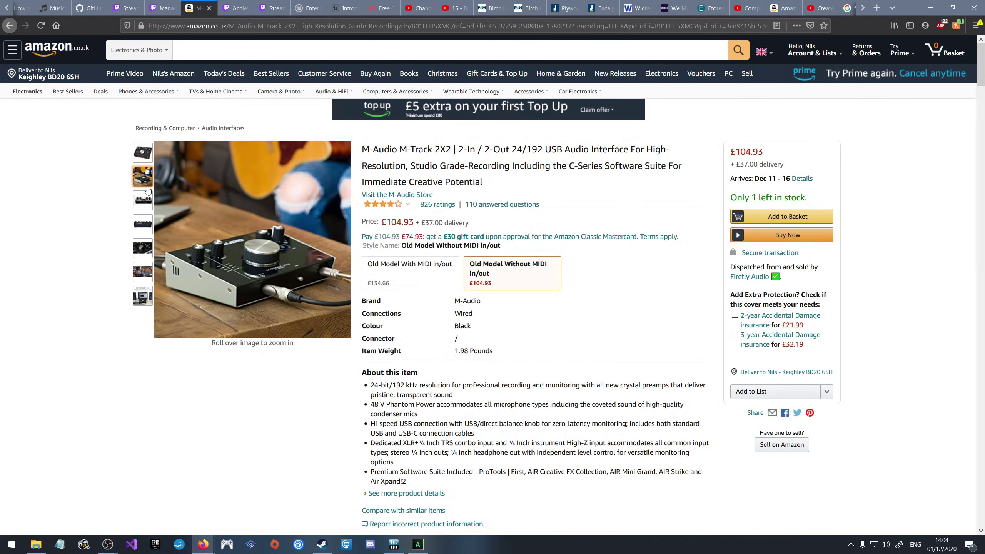
{"action": "mouse_move", "coordinate": [139, 232]}
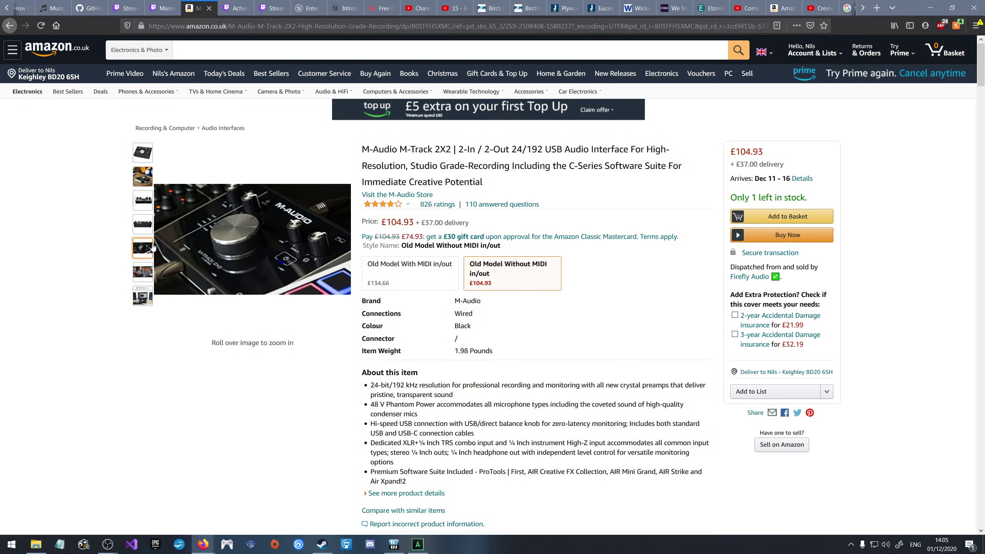
{"action": "mouse_move", "coordinate": [153, 156]}
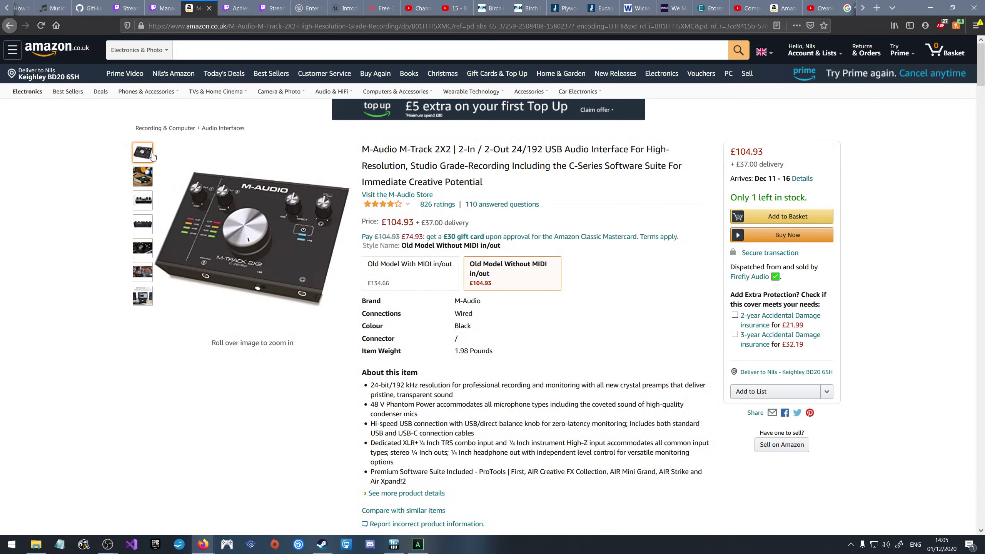
{"action": "mouse_move", "coordinate": [253, 217]}
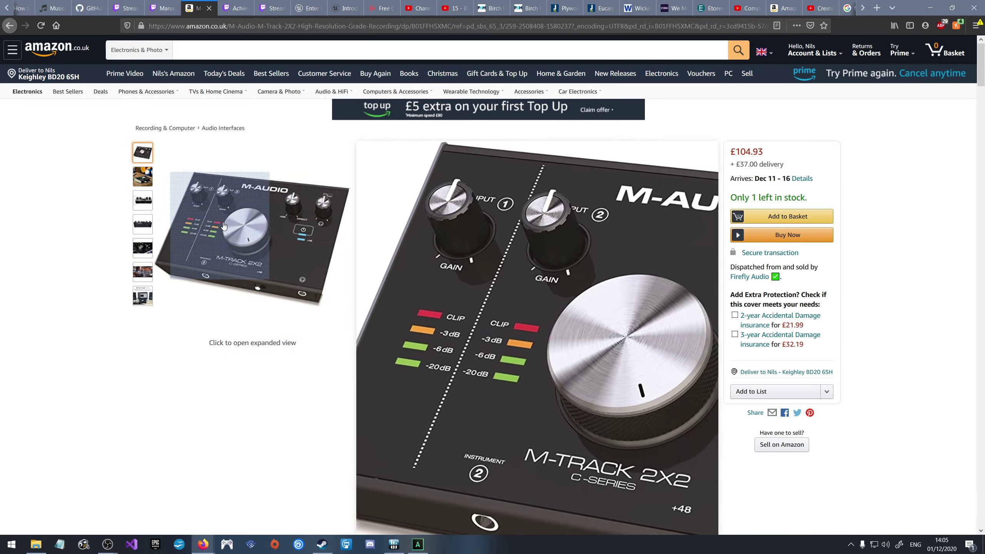
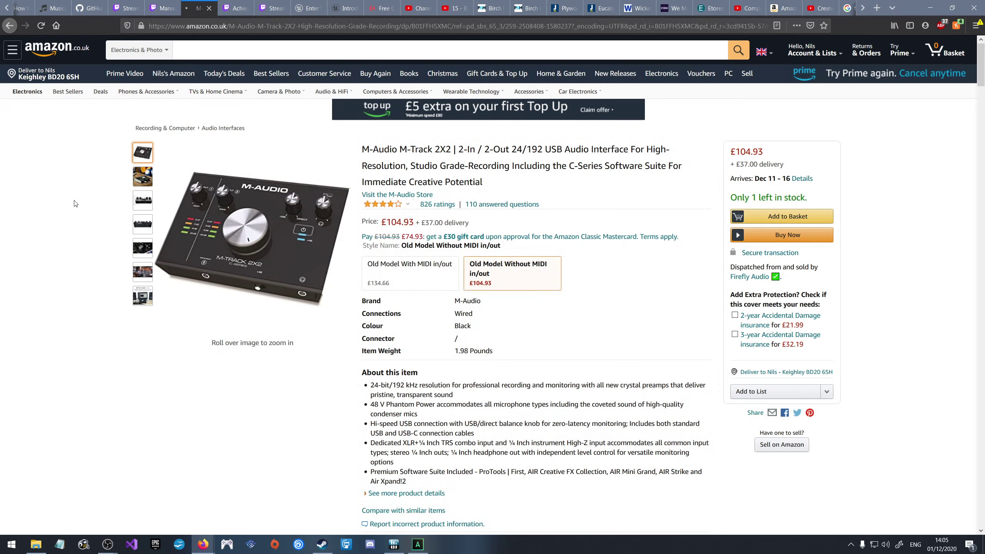
Return from Amazon to the ACID Pro 8 search results and look over the beatmapping links.
{"action": "key", "text": "alt+Left"}
{"action": "key", "text": "alt+Left"}
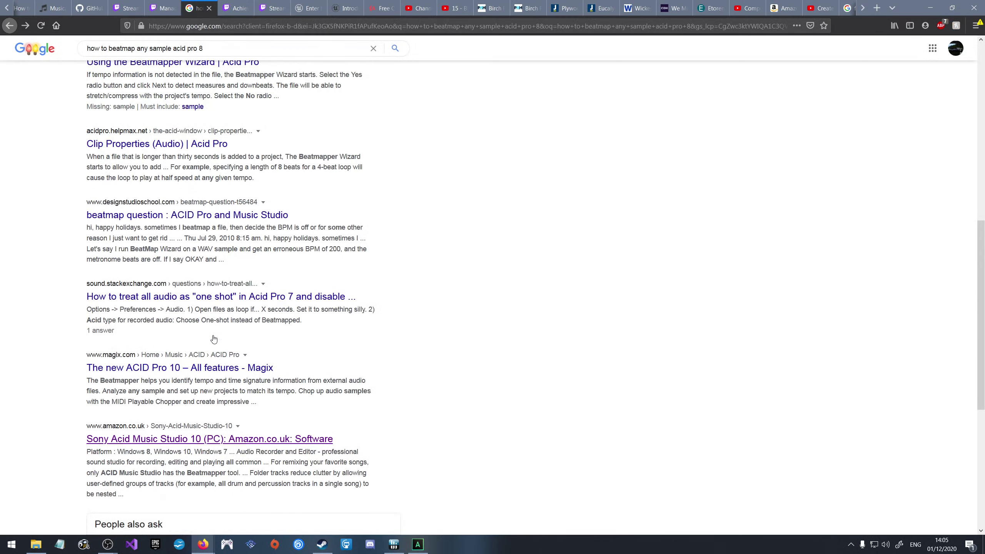
{"action": "scroll", "coordinate": [213, 339], "scroll_direction": "up", "scroll_amount": 1}
{"action": "scroll", "coordinate": [212, 388], "scroll_direction": "up", "scroll_amount": 4}
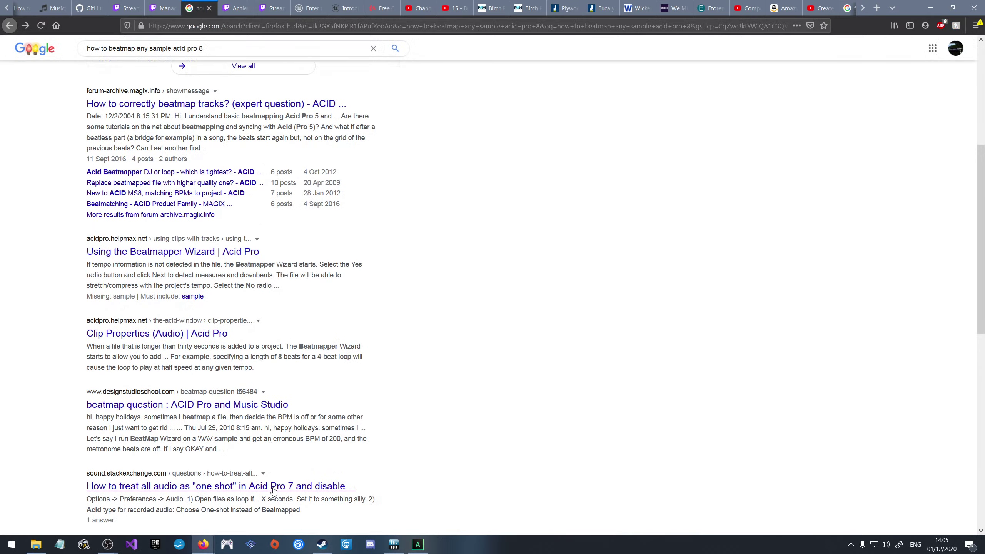
Switch to ACID Pro and examine the Audio preferences, including the ACID type for recorded audio and the recording options.
{"action": "scroll", "coordinate": [274, 490], "scroll_direction": "up", "scroll_amount": 7}
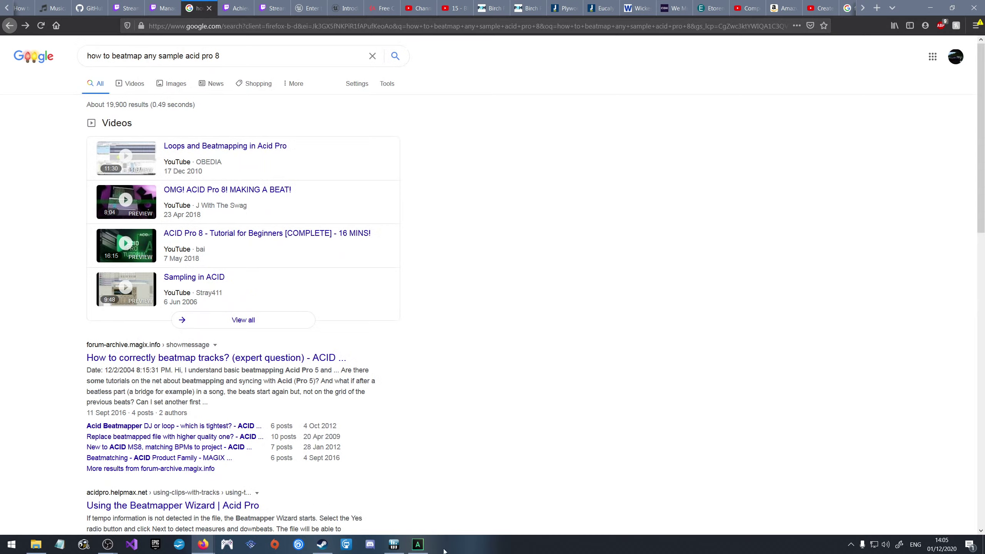
{"action": "left_click", "coordinate": [418, 544]}
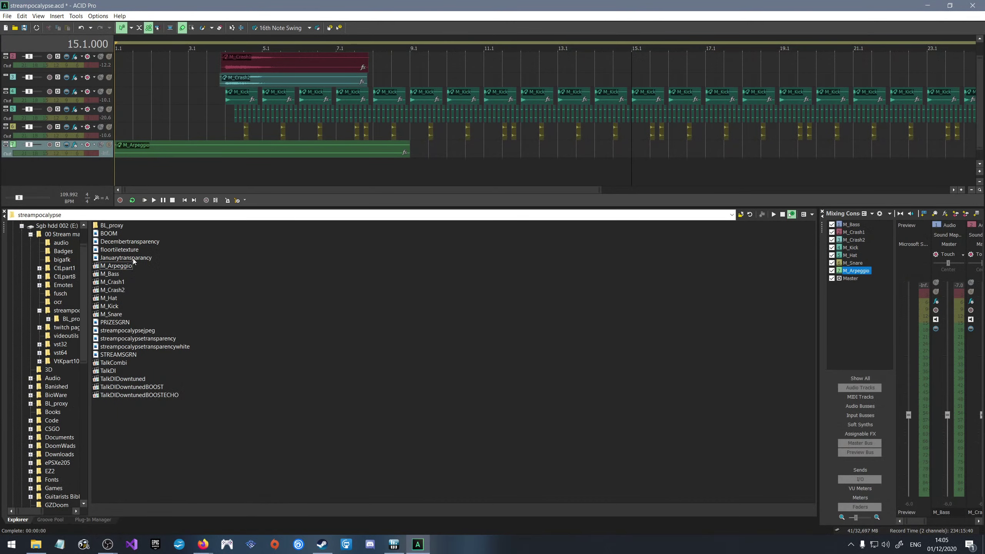
{"action": "left_click", "coordinate": [65, 16]}
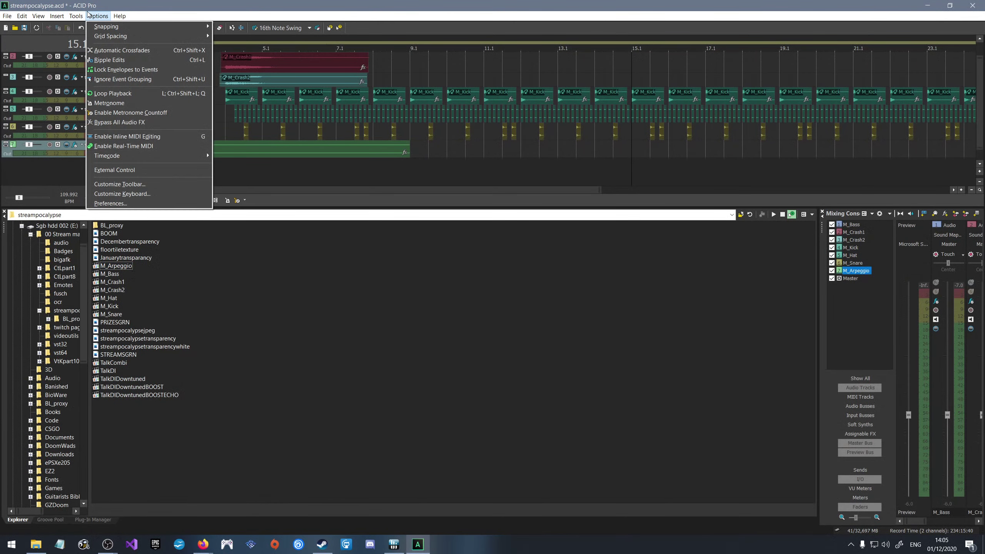
{"action": "left_click", "coordinate": [112, 203]}
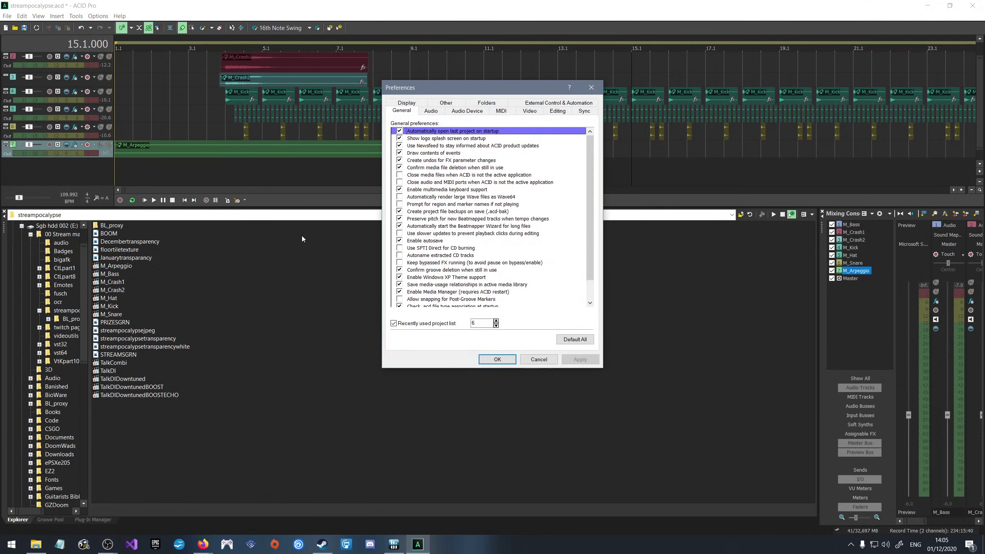
{"action": "left_click", "coordinate": [439, 113]}
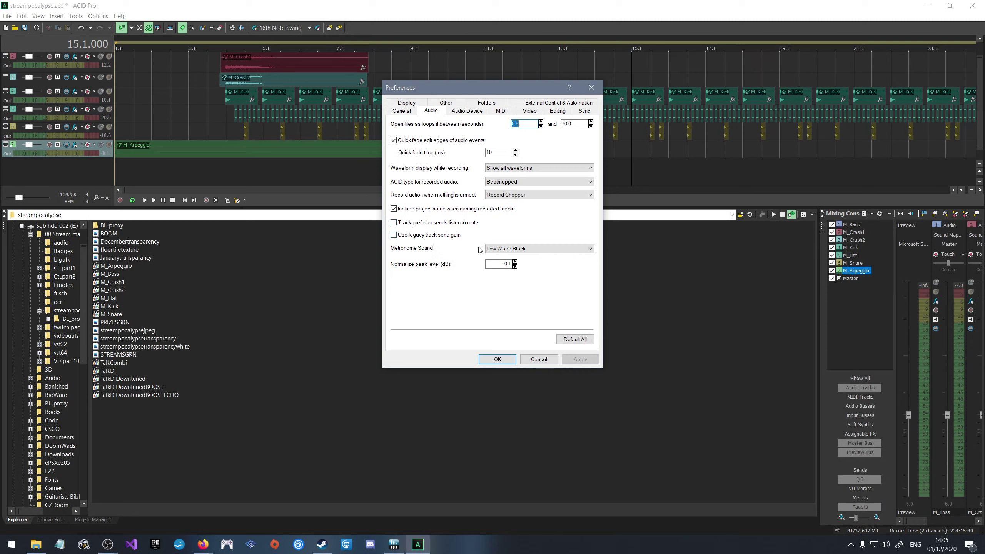
{"action": "left_click", "coordinate": [525, 182]}
{"action": "left_click", "coordinate": [525, 181]}
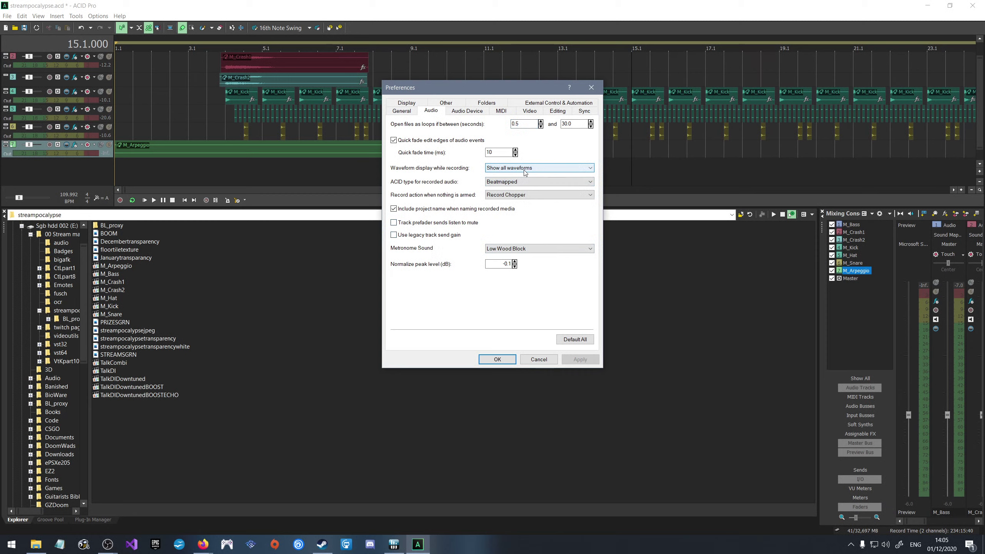
{"action": "left_click", "coordinate": [507, 195]}
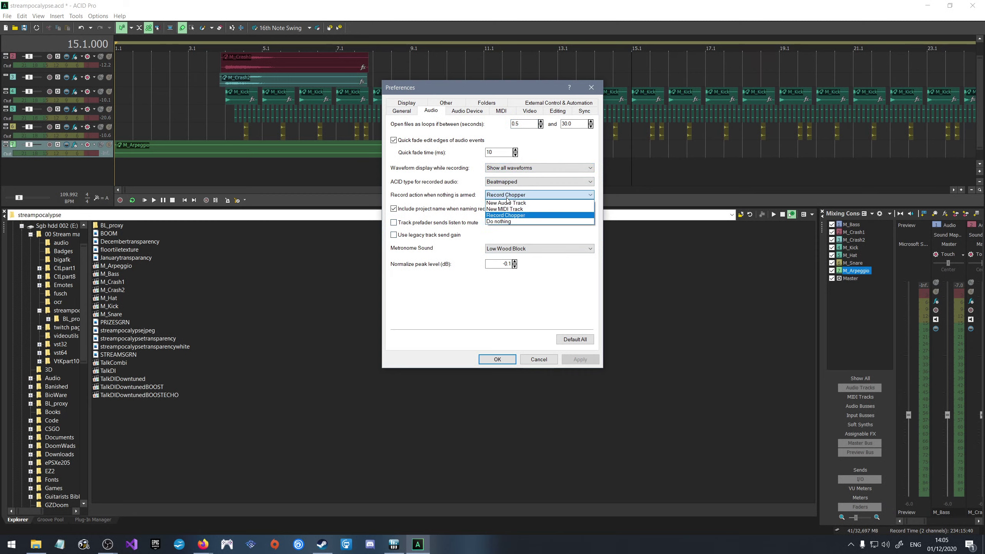
{"action": "left_click", "coordinate": [555, 194]}
{"action": "left_click", "coordinate": [538, 169]}
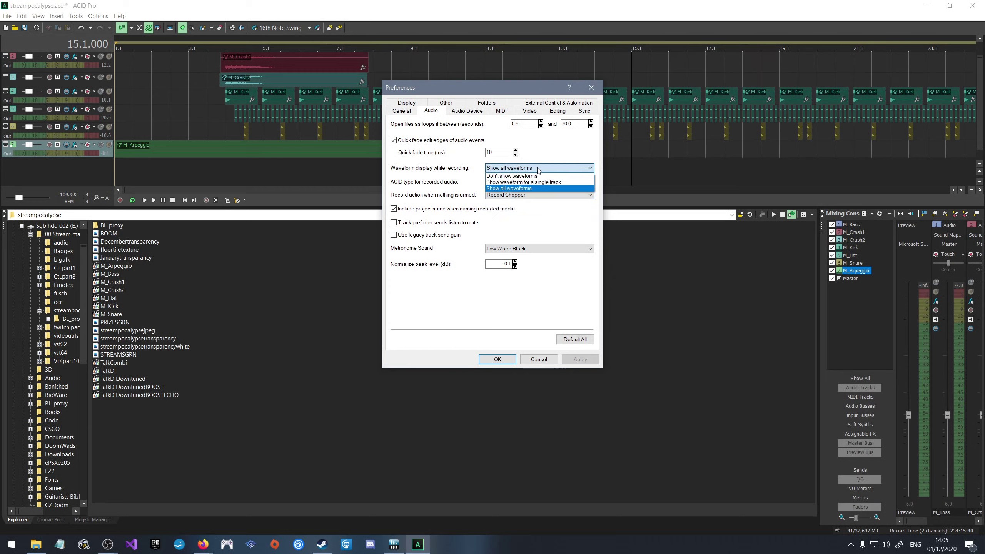
{"action": "left_click", "coordinate": [539, 169]}
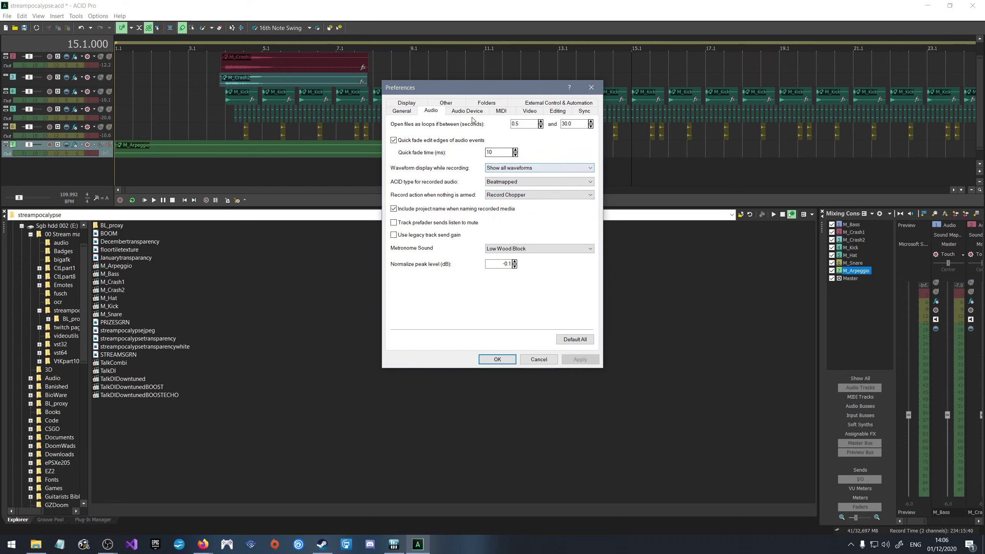
Look through the remaining Preferences pages from Audio Device to Display for beatmapping settings, leaving everything as it is.
{"action": "left_click", "coordinate": [467, 111]}
{"action": "left_click", "coordinate": [501, 110]}
{"action": "left_click", "coordinate": [530, 111]}
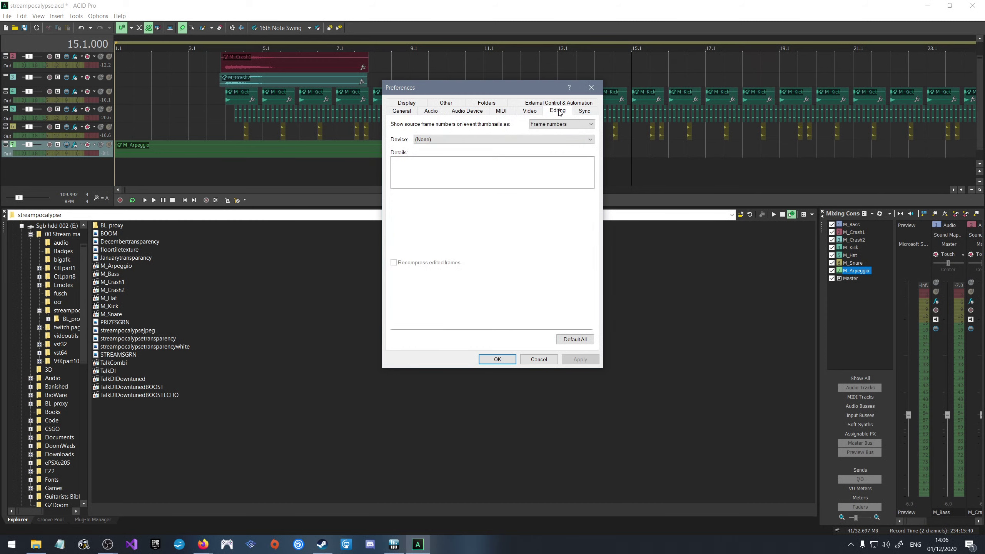
{"action": "left_click", "coordinate": [559, 112]}
{"action": "left_click", "coordinate": [584, 111]}
{"action": "left_click", "coordinate": [559, 102]}
{"action": "left_click", "coordinate": [487, 114]}
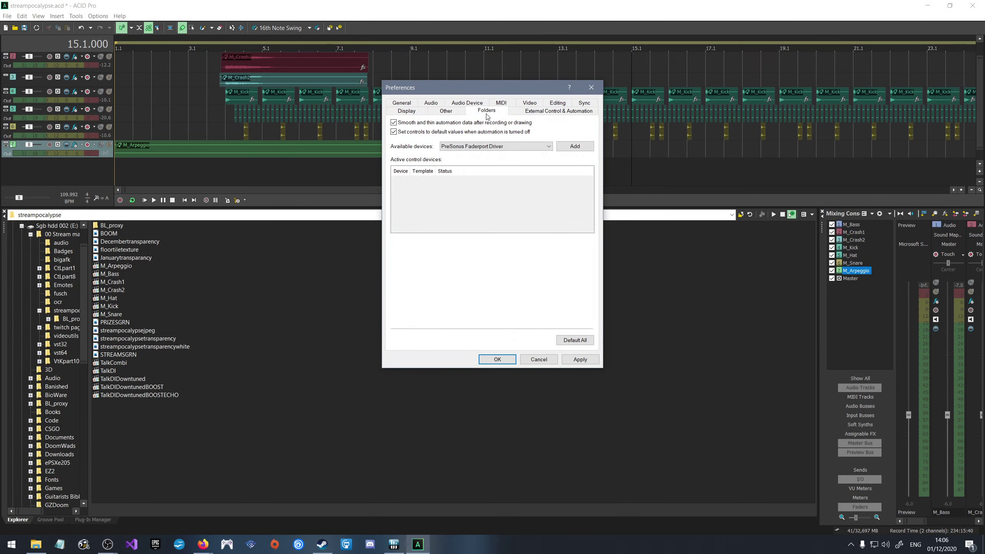
{"action": "left_click", "coordinate": [446, 111]}
{"action": "left_click", "coordinate": [407, 112]}
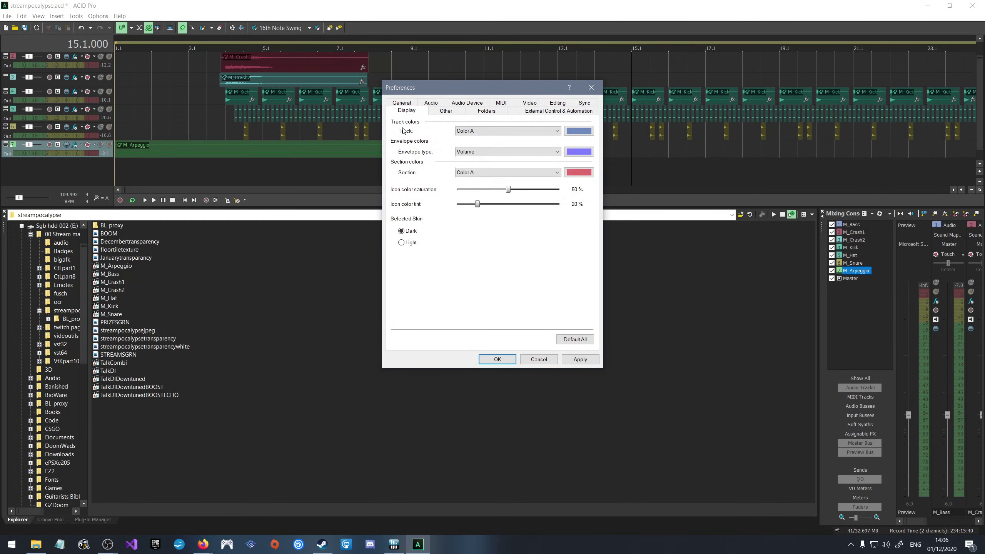
{"action": "left_click", "coordinate": [536, 358]}
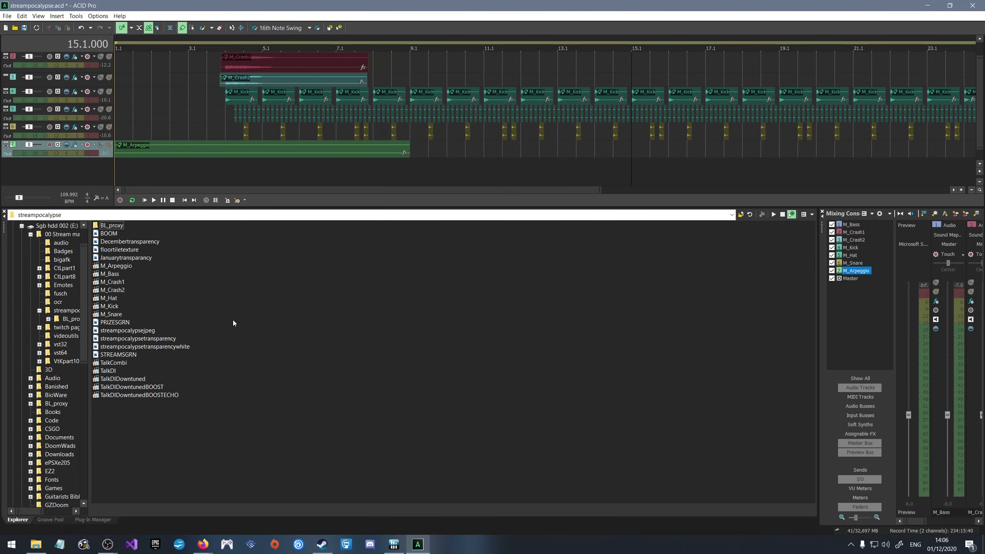
Preview the M_Arpeggio file and examine the available commands for the file and for its timeline event.
{"action": "left_click", "coordinate": [127, 266]}
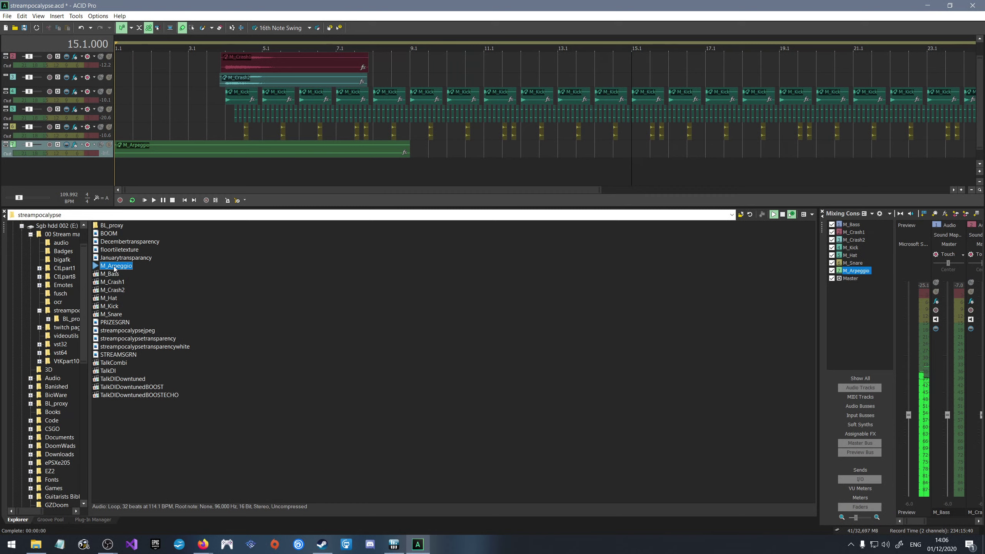
{"action": "right_click", "coordinate": [114, 269]}
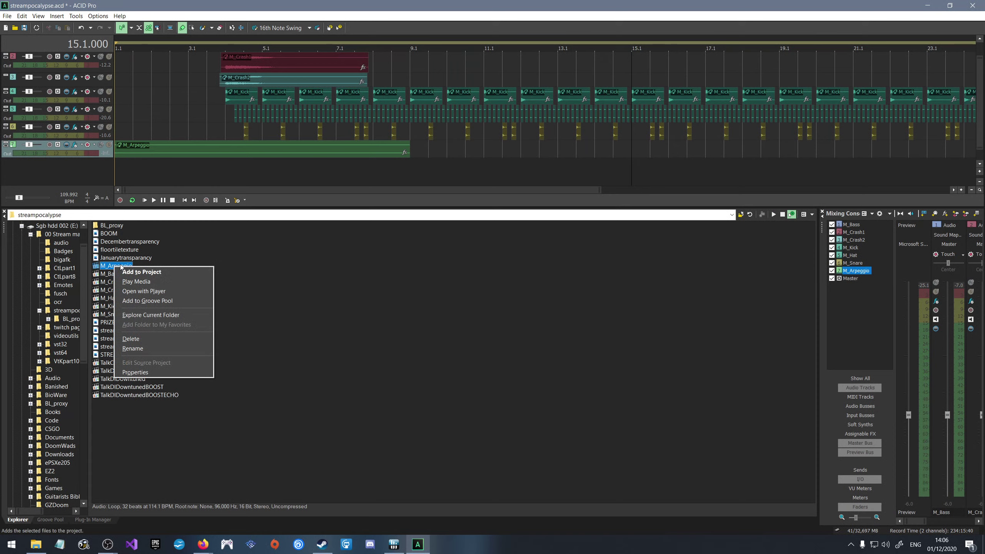
{"action": "key", "text": "Escape"}
{"action": "left_click_drag", "start_coordinate": [121, 267], "coordinate": [216, 247]}
{"action": "left_click", "coordinate": [175, 148]}
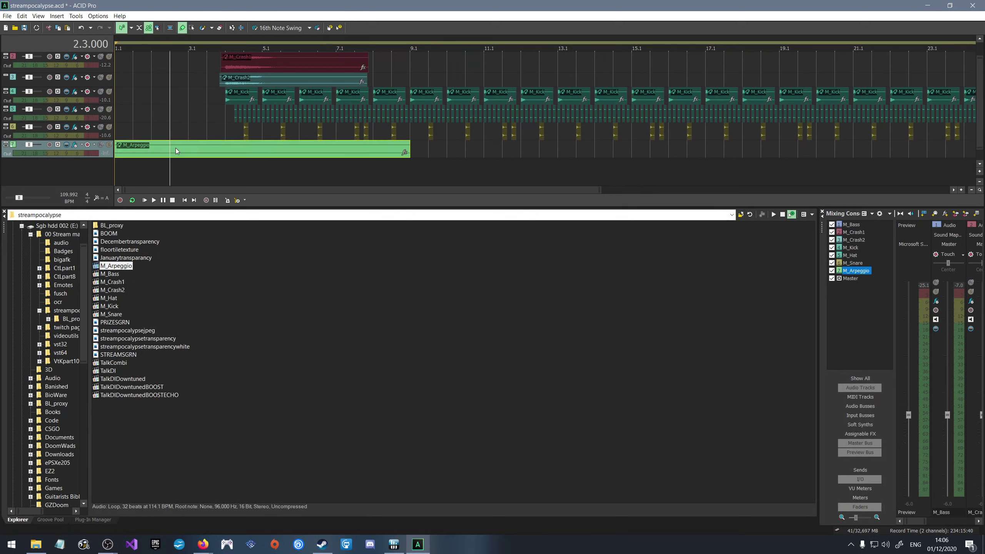
{"action": "right_click", "coordinate": [175, 147]}
{"action": "mouse_move", "coordinate": [208, 155]}
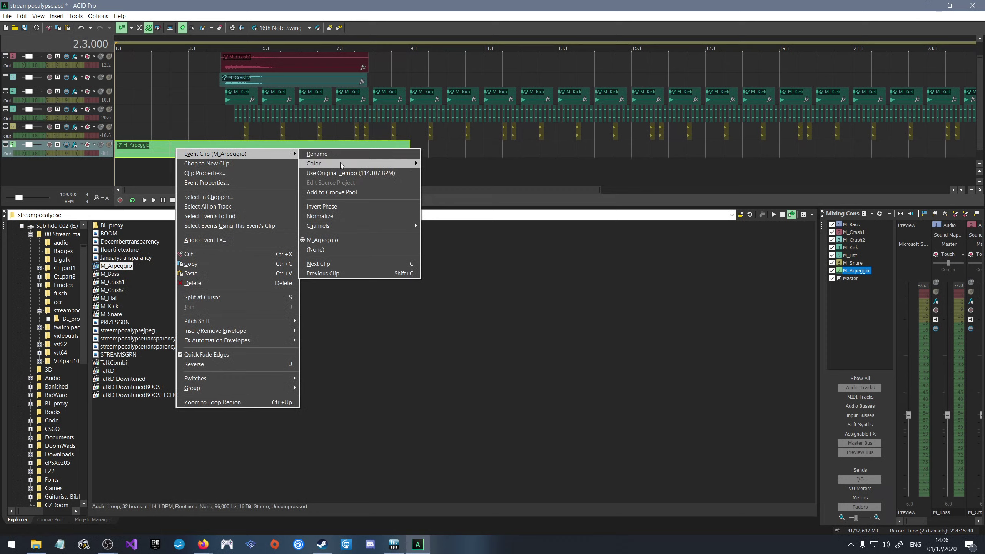
{"action": "left_click", "coordinate": [237, 163]}
{"action": "left_click", "coordinate": [625, 111]}
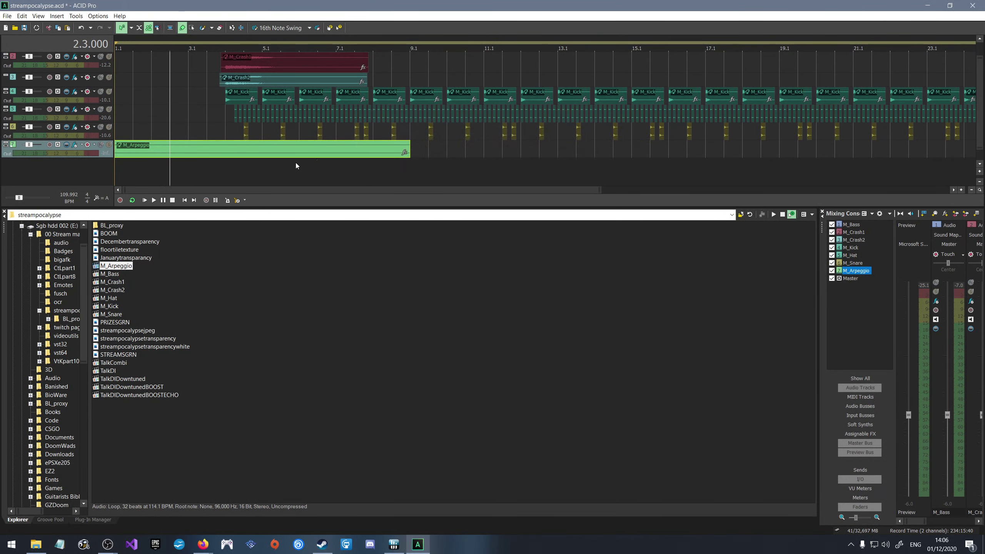
Load the M_Arpeggio event into the Chopper and play it back.
{"action": "right_click", "coordinate": [257, 154]}
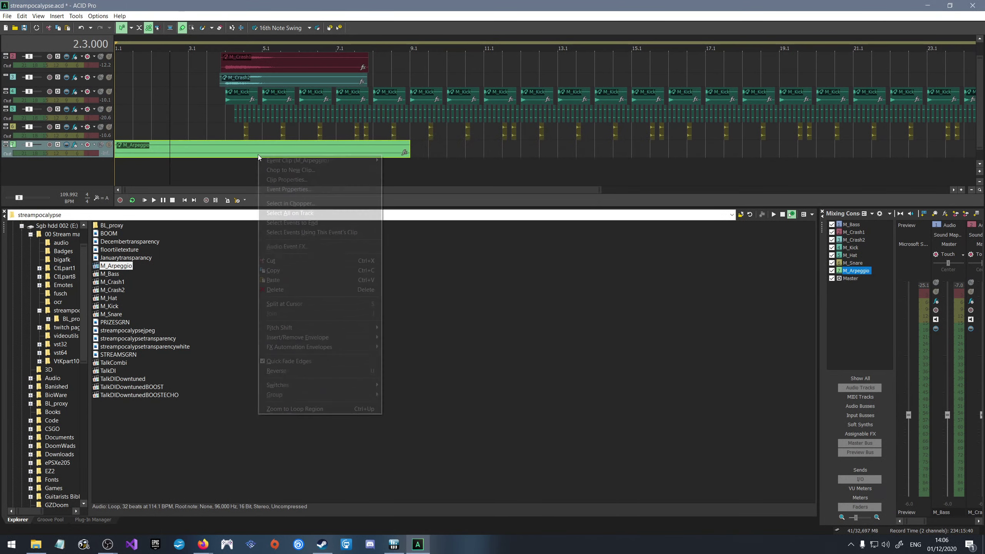
{"action": "left_click", "coordinate": [281, 204]}
{"action": "left_click", "coordinate": [73, 302]}
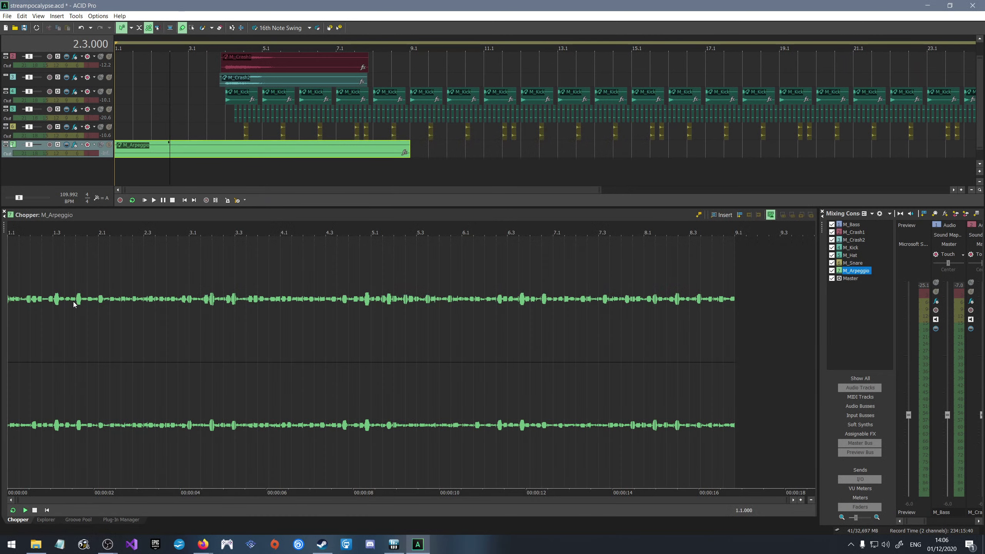
{"action": "key", "text": "space"}
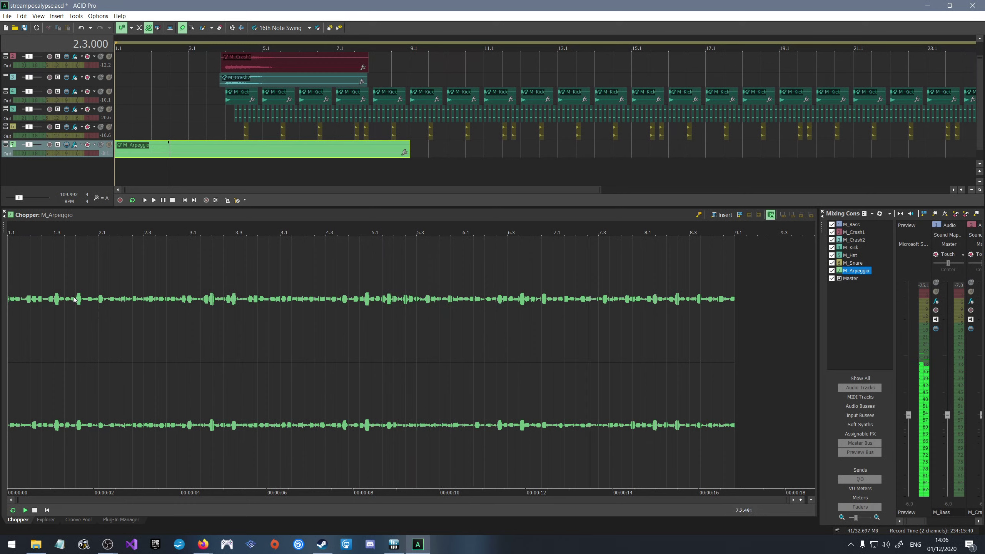
{"action": "key", "text": "space"}
{"action": "key", "text": "space"}
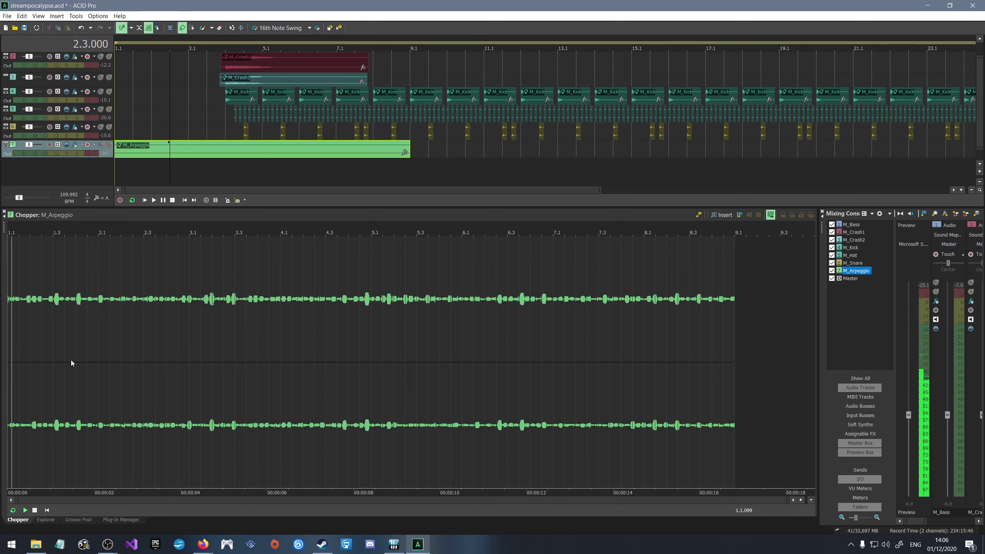
{"action": "key", "text": "space"}
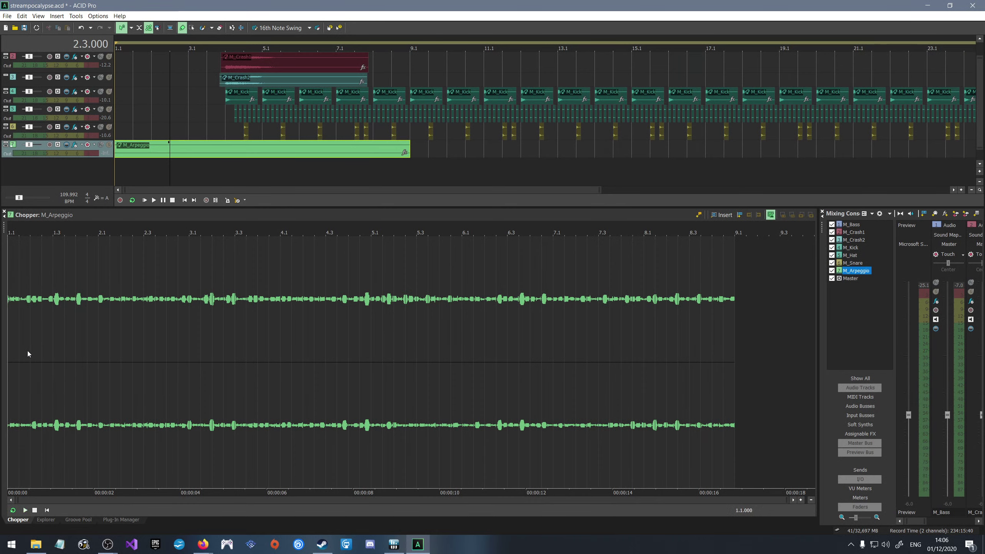
Inspect the beginning of the M_Arpeggio waveform in the Chopper up close and listen to its first notes.
{"action": "scroll", "coordinate": [30, 348], "scroll_direction": "up", "scroll_amount": 5}
{"action": "scroll", "coordinate": [93, 353], "scroll_direction": "down", "scroll_amount": 3}
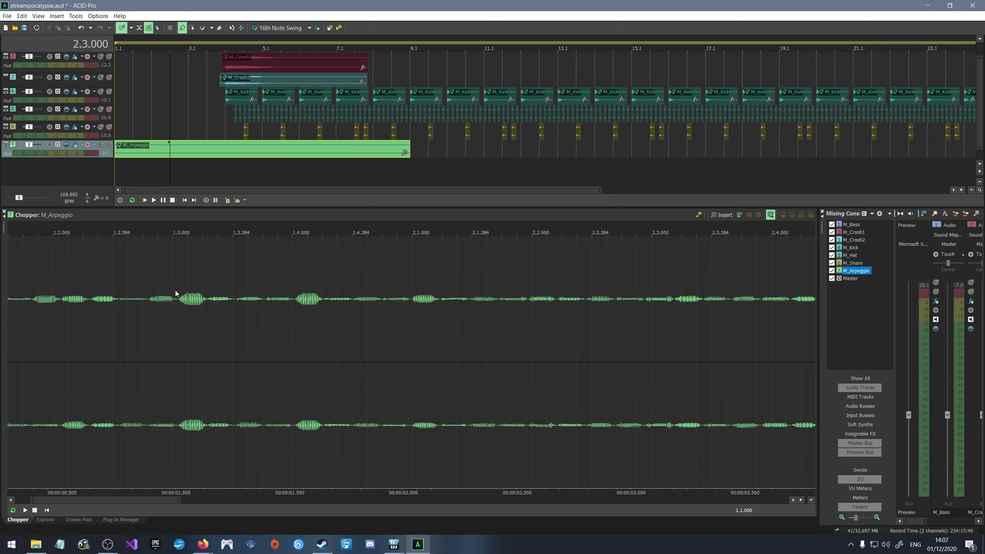
{"action": "left_click_drag", "start_coordinate": [129, 344], "coordinate": [128, 373]}
{"action": "left_click_drag", "start_coordinate": [104, 501], "coordinate": [68, 499]}
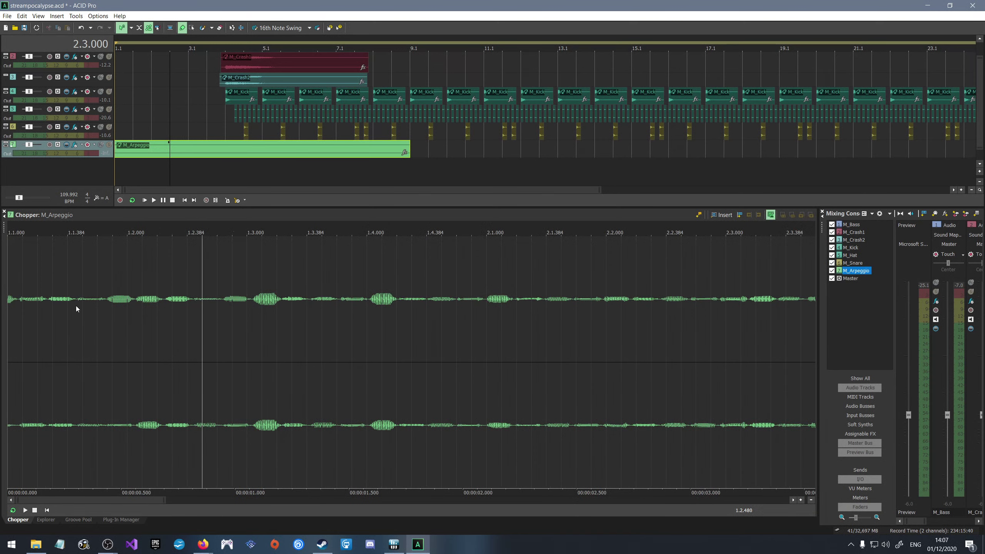
{"action": "left_click", "coordinate": [14, 301]}
{"action": "key", "text": "space"}
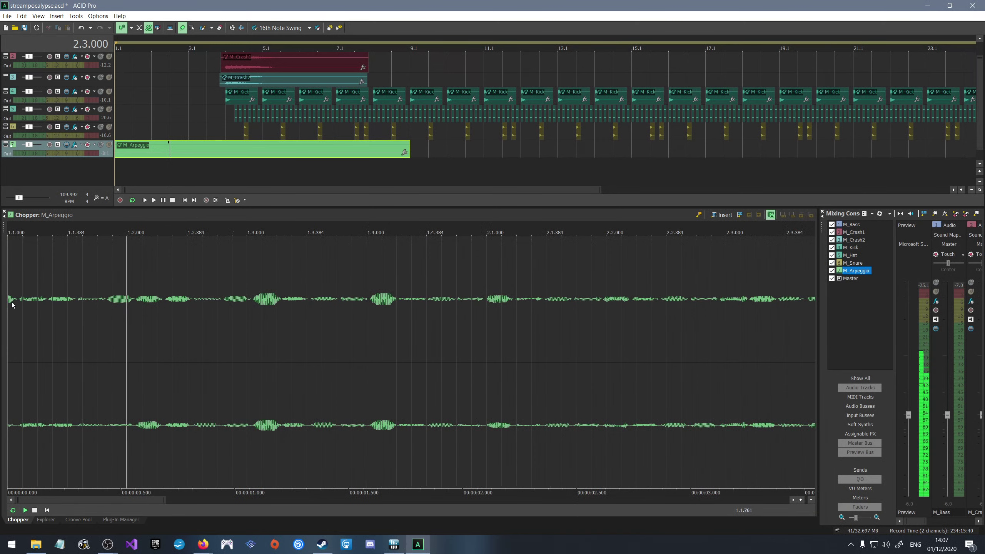
{"action": "key", "text": "space"}
{"action": "left_click_drag", "start_coordinate": [22, 307], "coordinate": [131, 308]}
{"action": "key", "text": "space"}
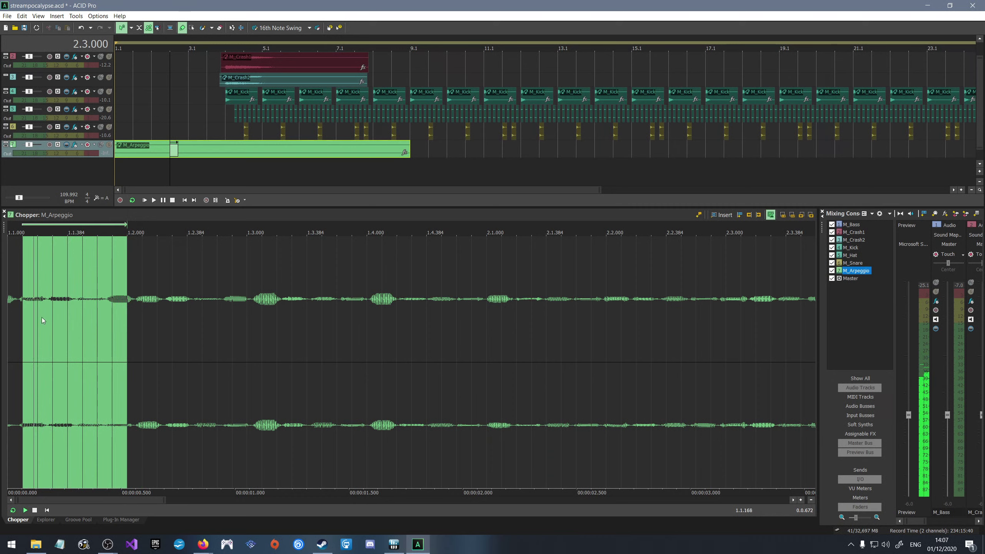
{"action": "left_click", "coordinate": [65, 323]}
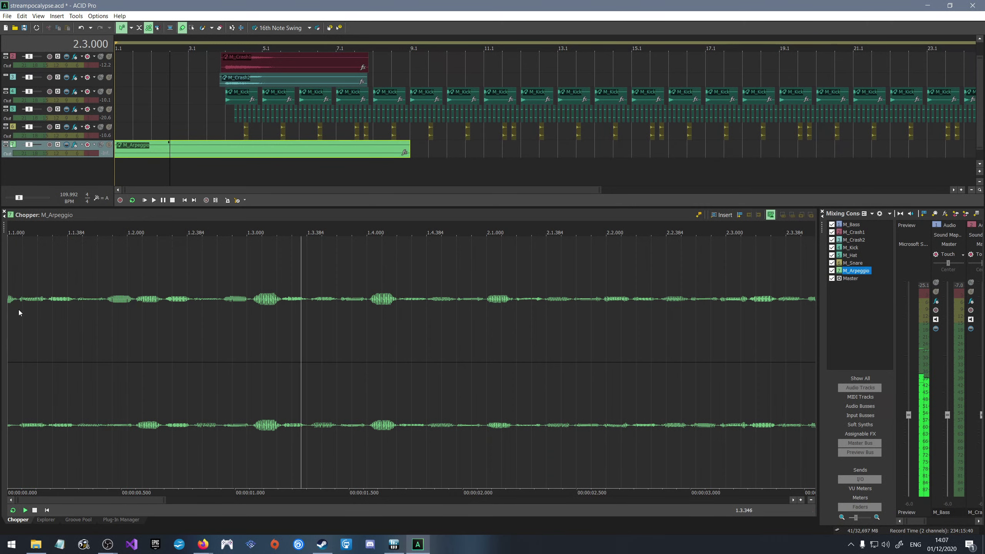
Select the opening arpeggio phrase in the Chopper, fine-tuning both edges during looped playback to a length of about 0.0.732.
{"action": "left_click_drag", "start_coordinate": [20, 310], "coordinate": [136, 317]}
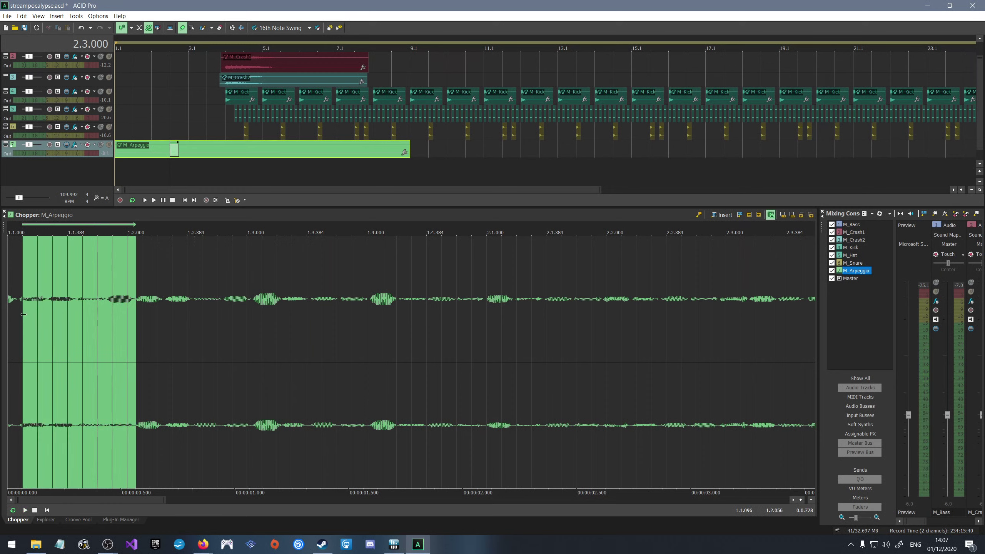
{"action": "left_click_drag", "start_coordinate": [22, 315], "coordinate": [19, 315]}
{"action": "key", "text": "space"}
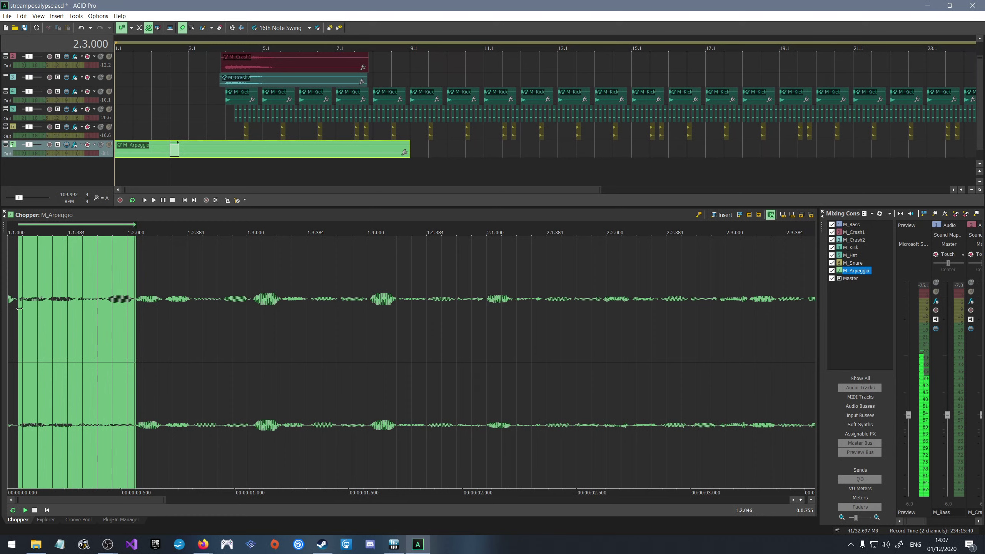
{"action": "left_click_drag", "start_coordinate": [18, 310], "coordinate": [19, 309]}
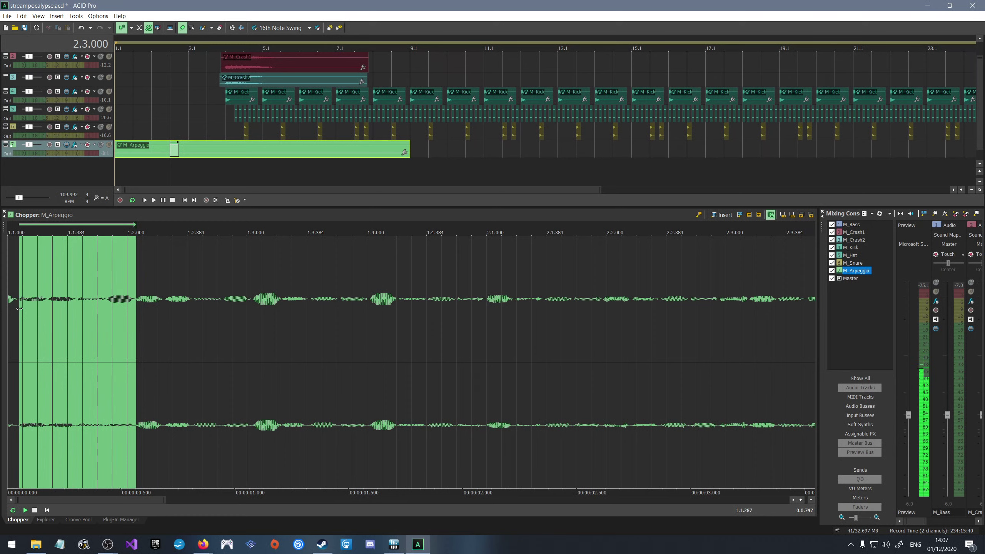
{"action": "left_click_drag", "start_coordinate": [137, 319], "coordinate": [134, 319]}
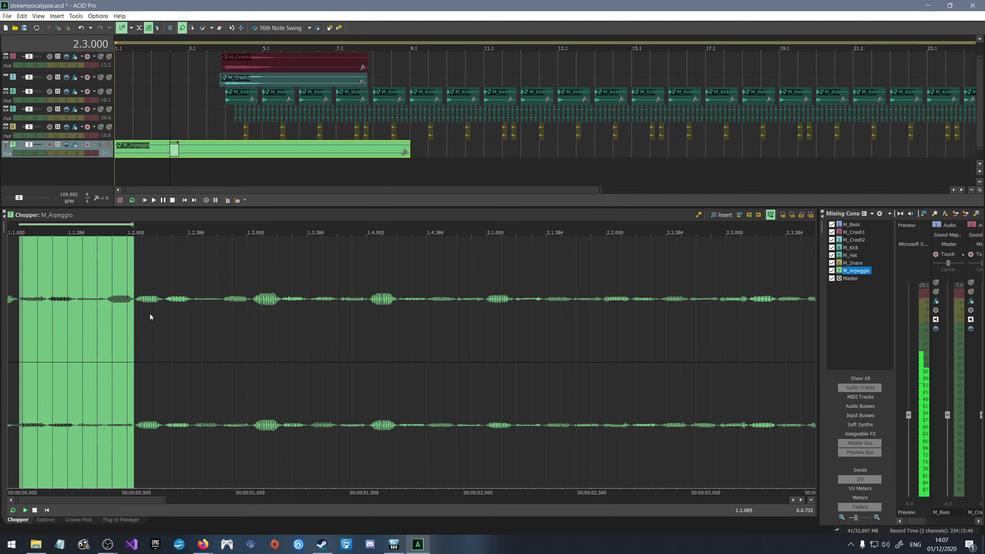
Delete the full-length M_Arpeggio event from the start of its track.
{"action": "left_click", "coordinate": [254, 150]}
{"action": "key", "text": "Delete"}
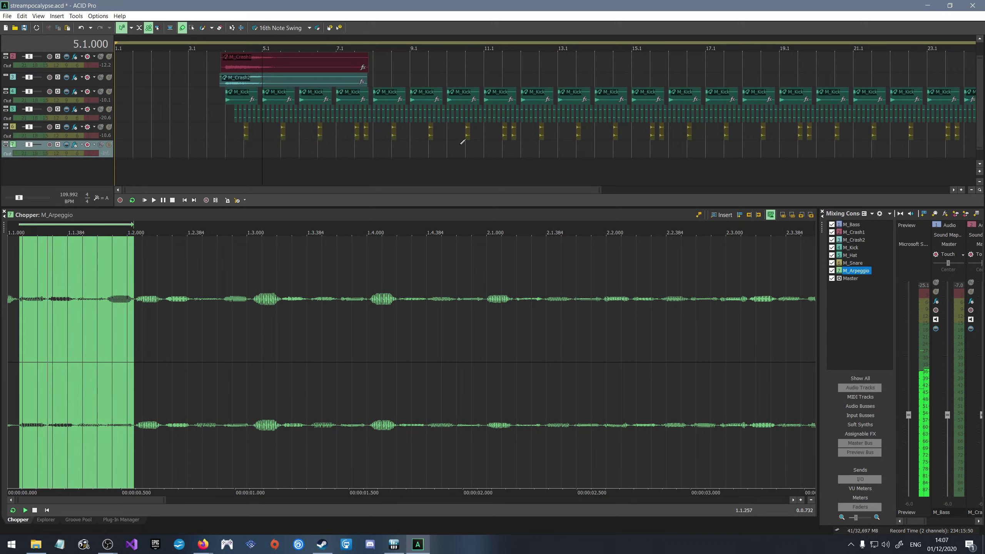
{"action": "left_click", "coordinate": [522, 140]}
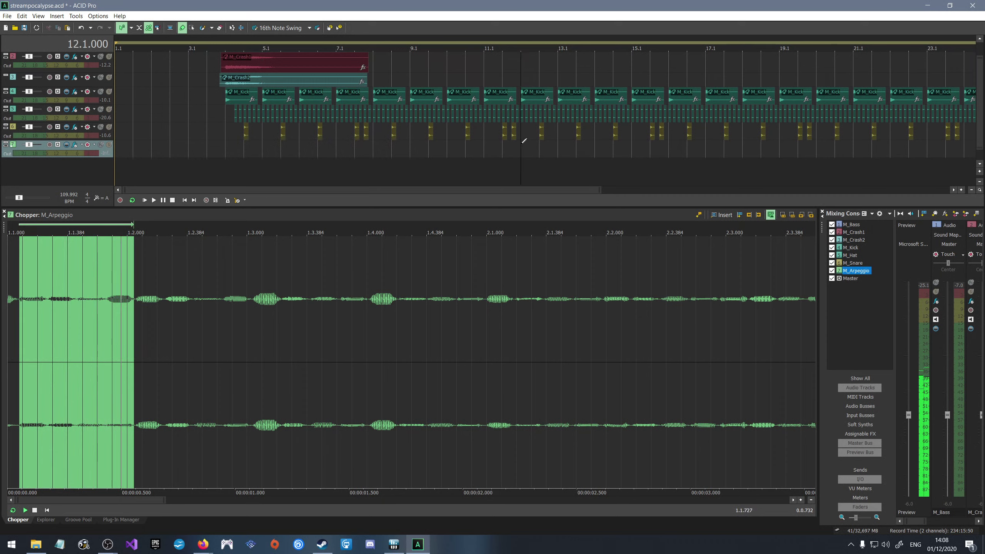
{"action": "left_click", "coordinate": [523, 143]}
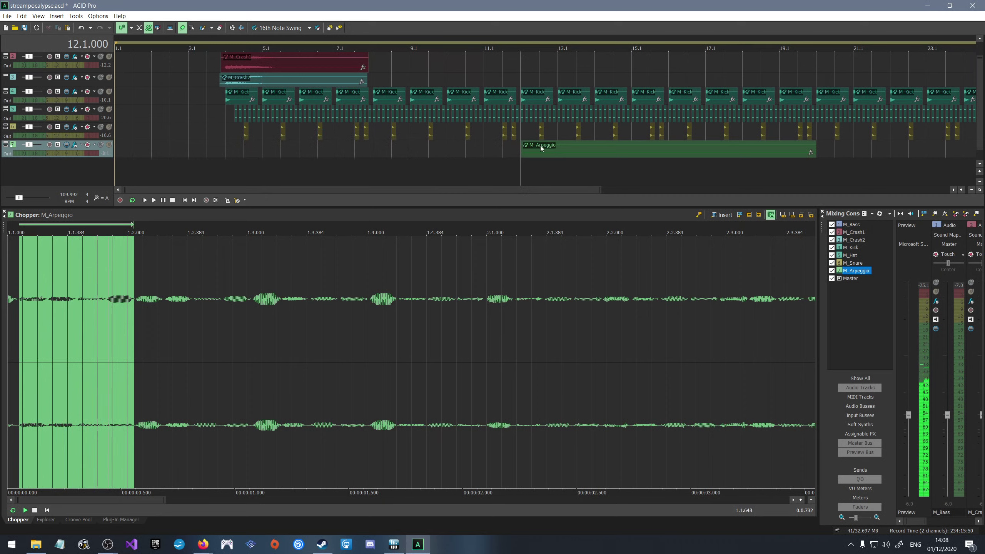
{"action": "key", "text": "ctrl+z"}
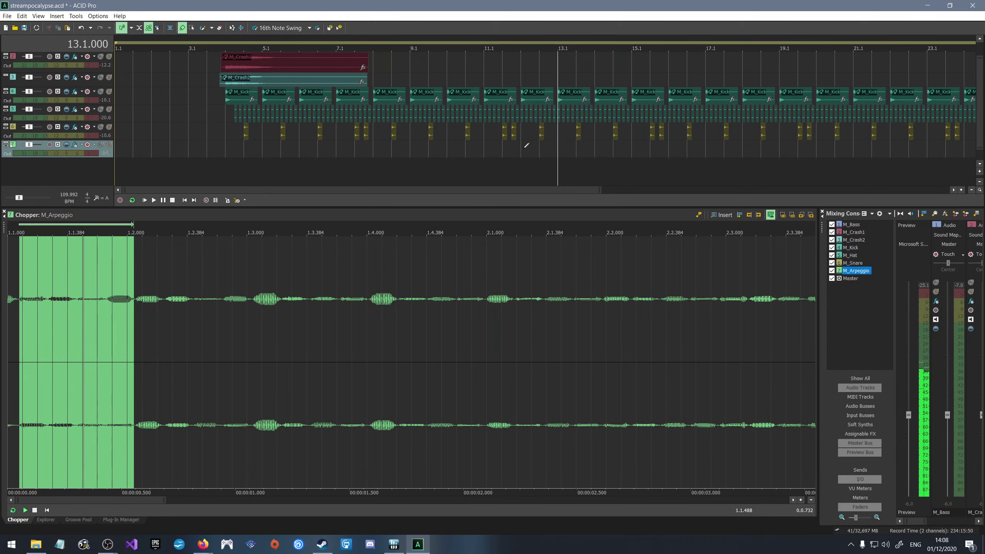
Insert the chopped M_Arpeggio selection on its track at 12.1.000 and again at 12.2.000.
{"action": "left_click", "coordinate": [528, 148]}
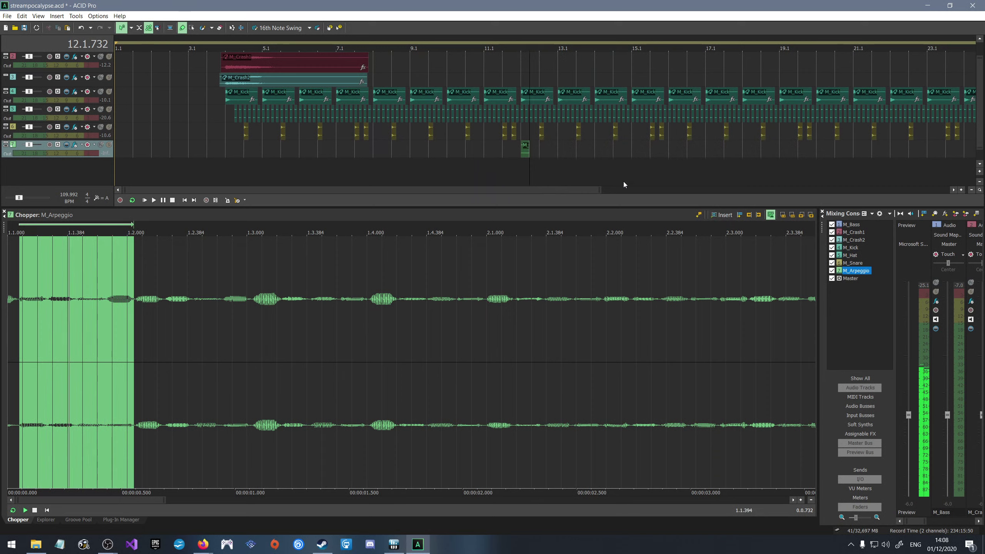
{"action": "scroll", "coordinate": [527, 153], "scroll_direction": "up", "scroll_amount": 6}
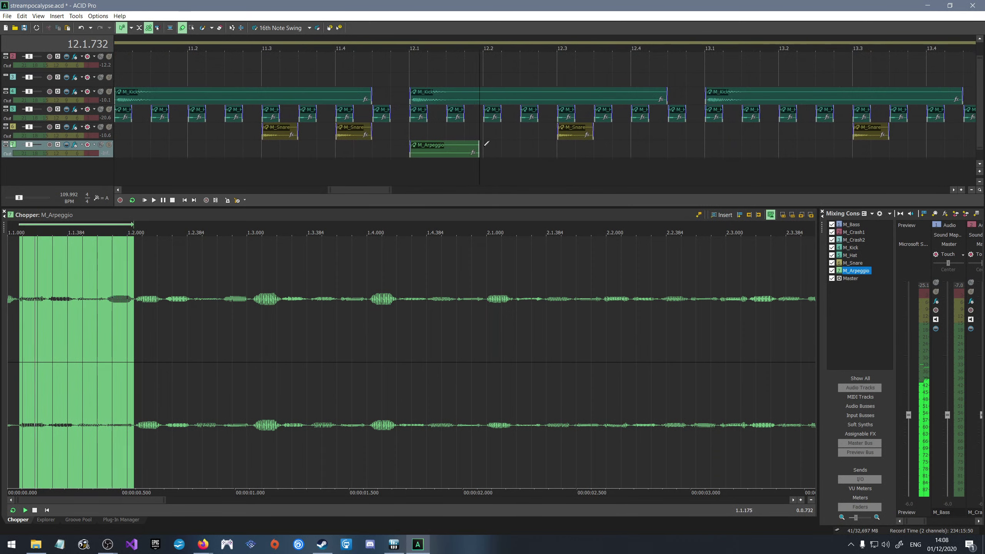
{"action": "key", "text": "Right"}
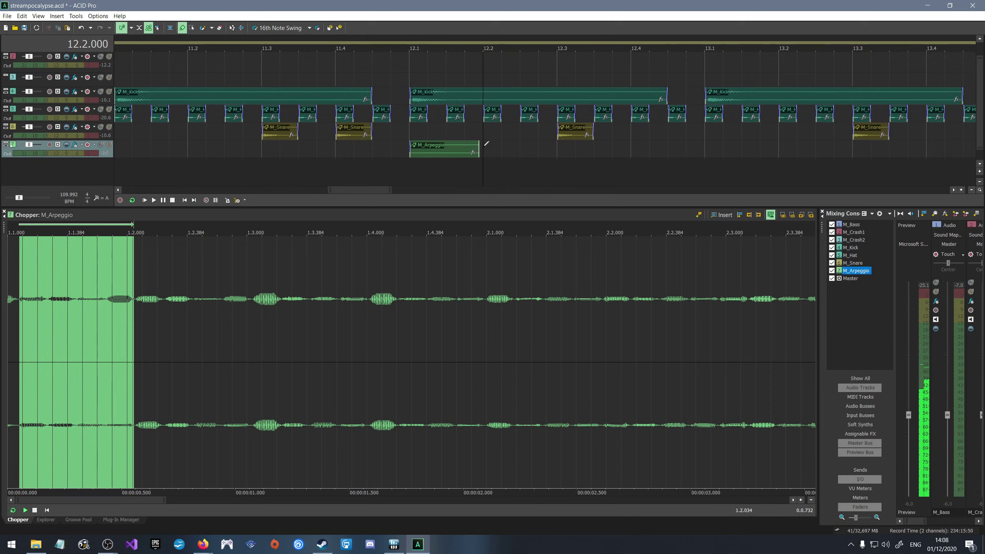
{"action": "key", "text": "a"}
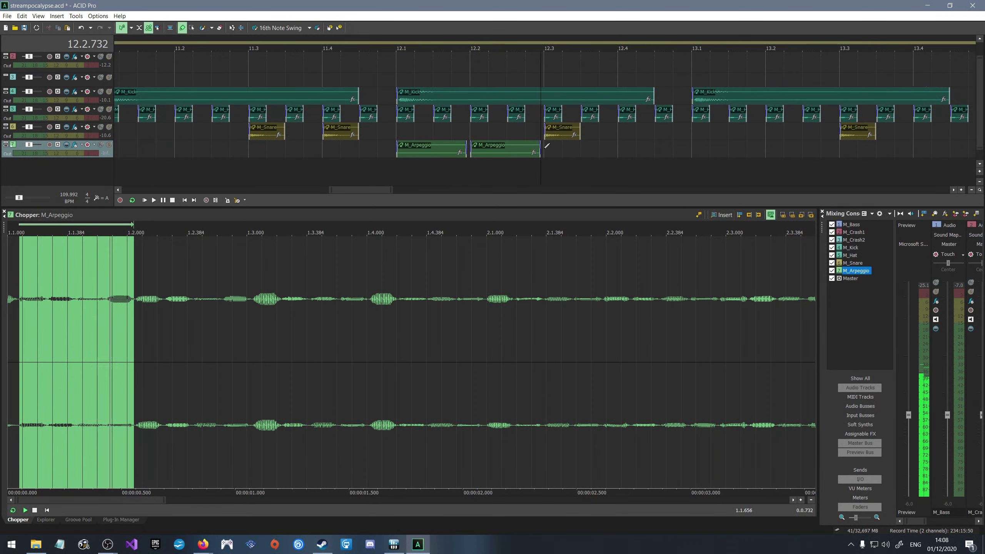
Insert the M_Arpeggio slice twice more to fill beats 12.3 and 12.4, and play the measure from 12.1.
{"action": "key", "text": "a"}
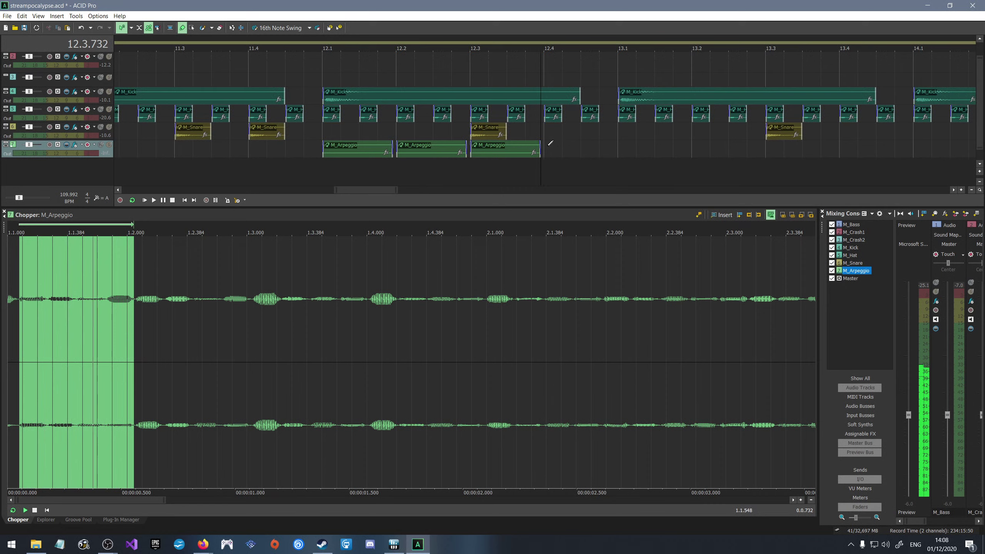
{"action": "key", "text": "a"}
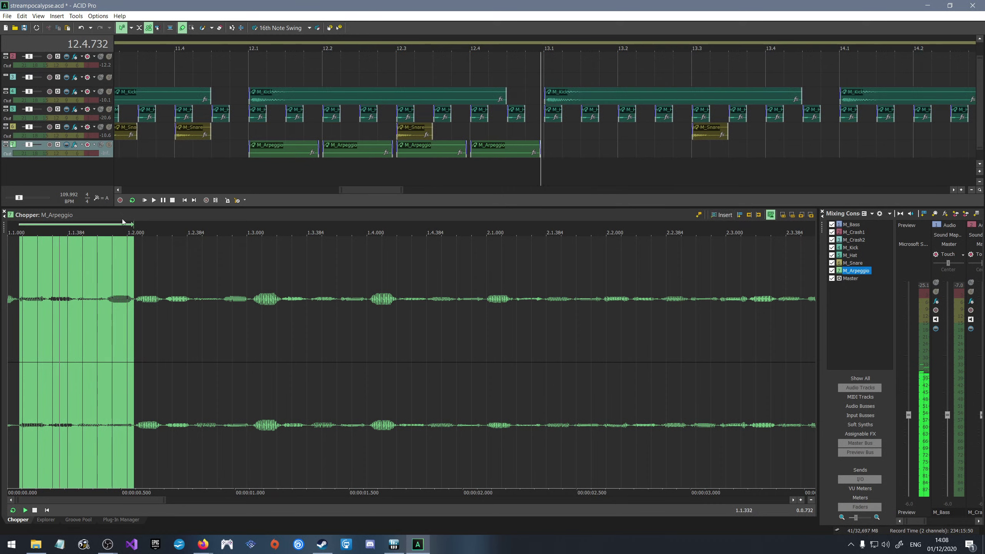
{"action": "key", "text": "space"}
{"action": "key", "text": "space"}
{"action": "left_click", "coordinate": [248, 128]}
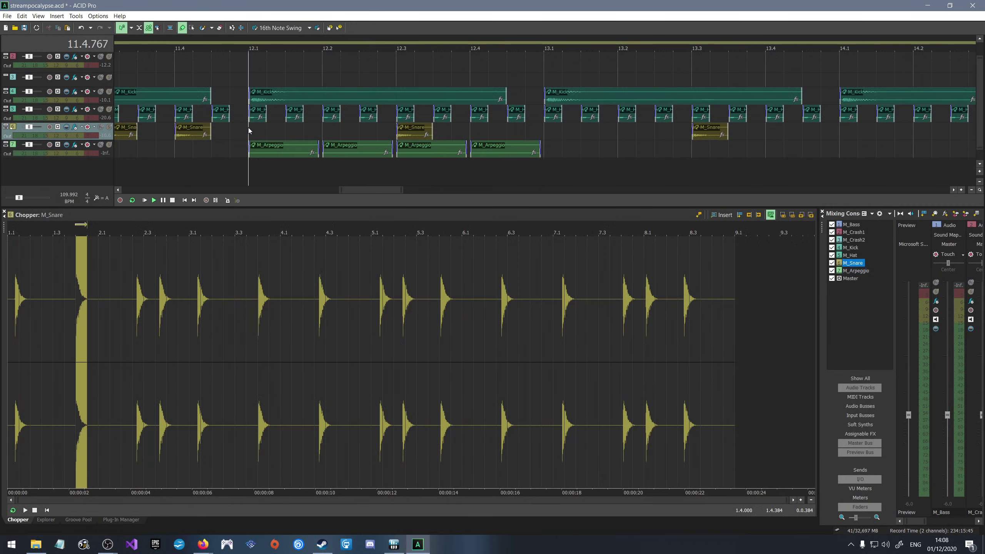
{"action": "key", "text": "space"}
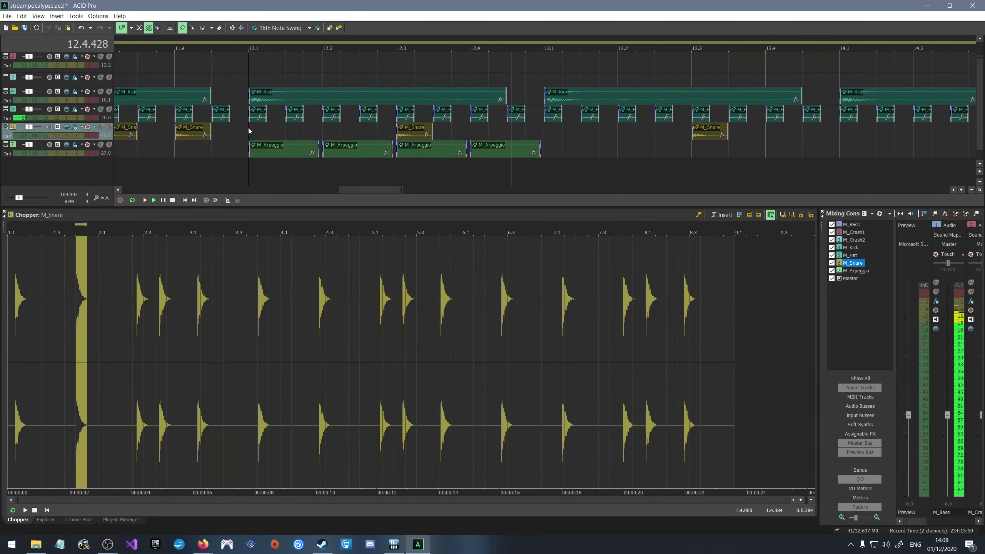
{"action": "key", "text": "space"}
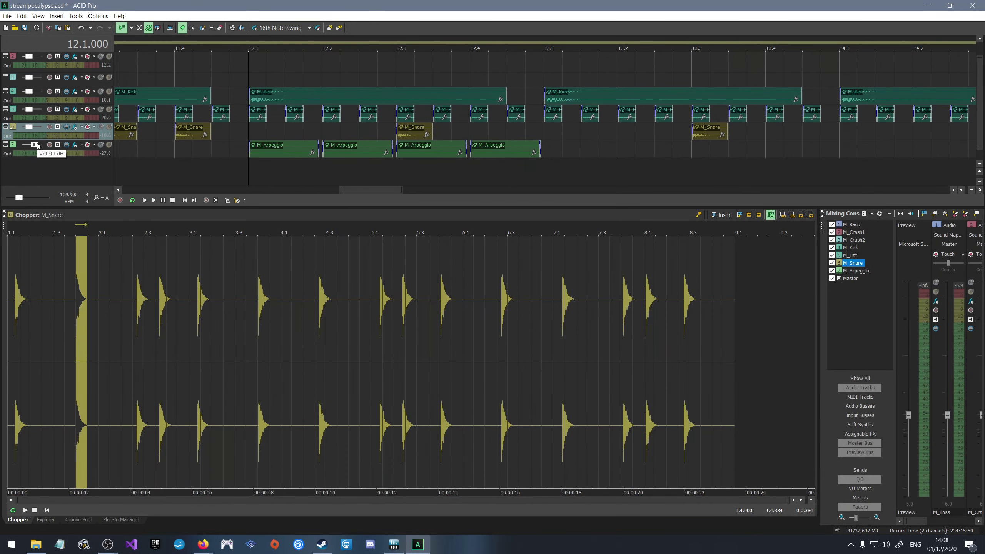
Raise the M_Arpeggio track's volume, auditioning the balance from the start of measure 12.
{"action": "key", "text": "space"}
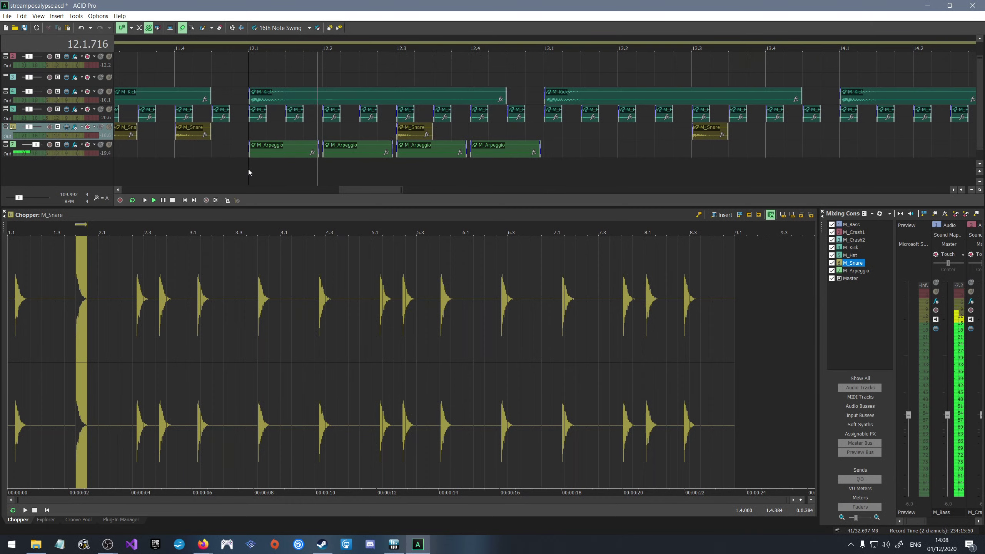
{"action": "key", "text": "space"}
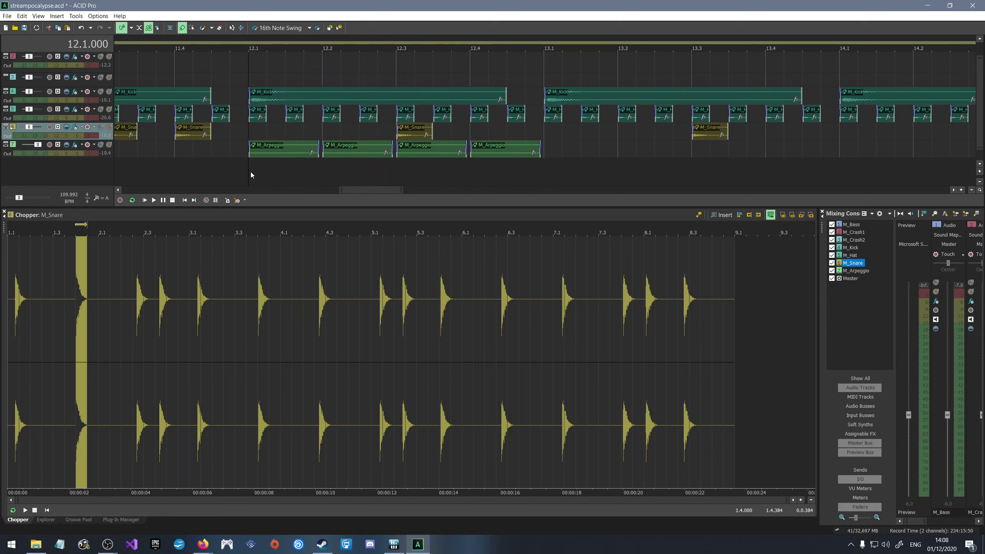
{"action": "key", "text": "space"}
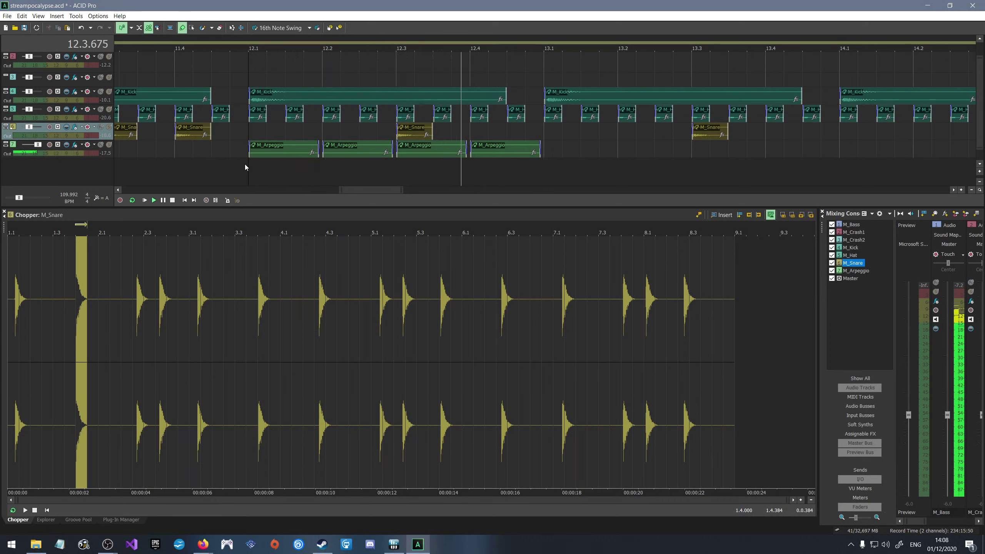
{"action": "key", "text": "space"}
{"action": "key", "text": "space"}
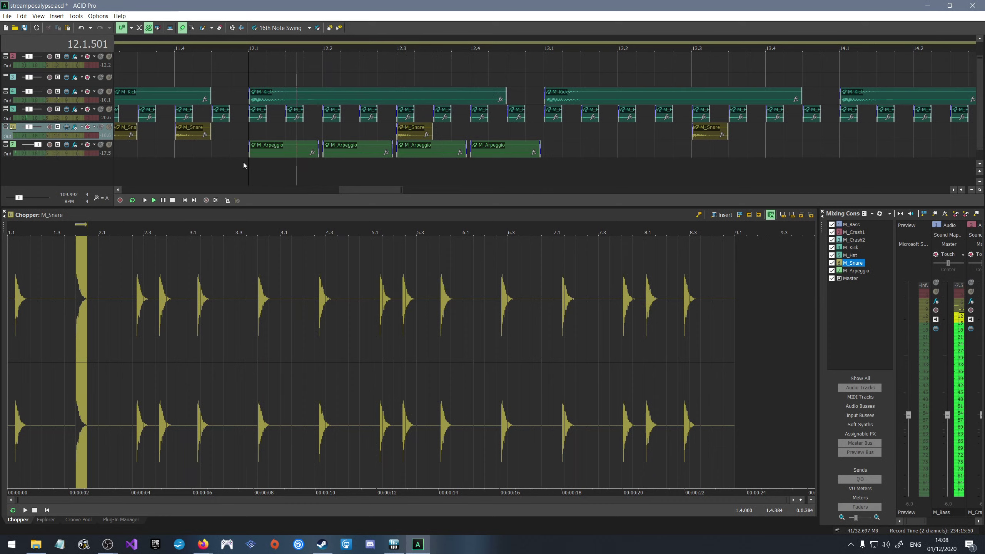
{"action": "key", "text": "space"}
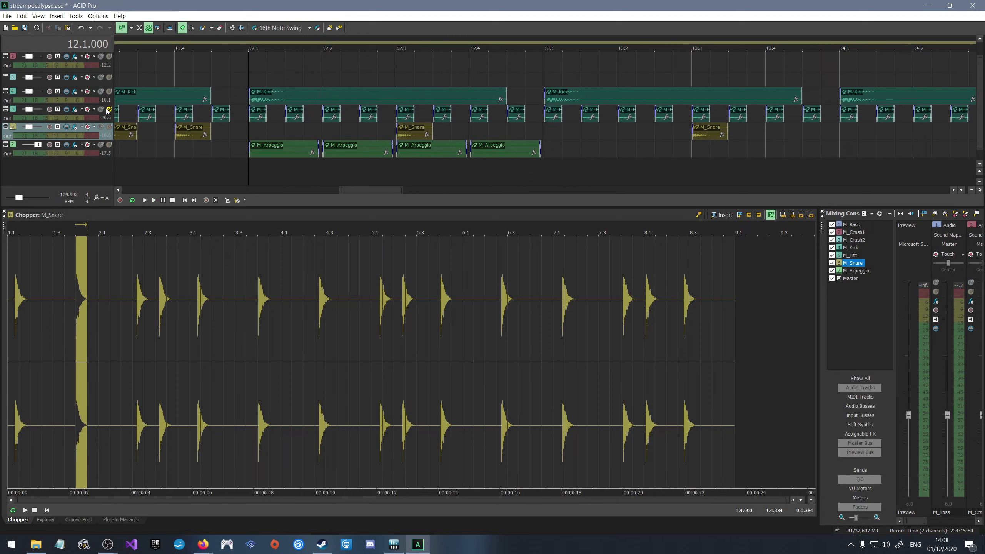
Lower the M_Crash1 track's volume slightly and play the mix from measure 12.
{"action": "left_click_drag", "start_coordinate": [31, 57], "coordinate": [30, 57]}
{"action": "key", "text": "space"}
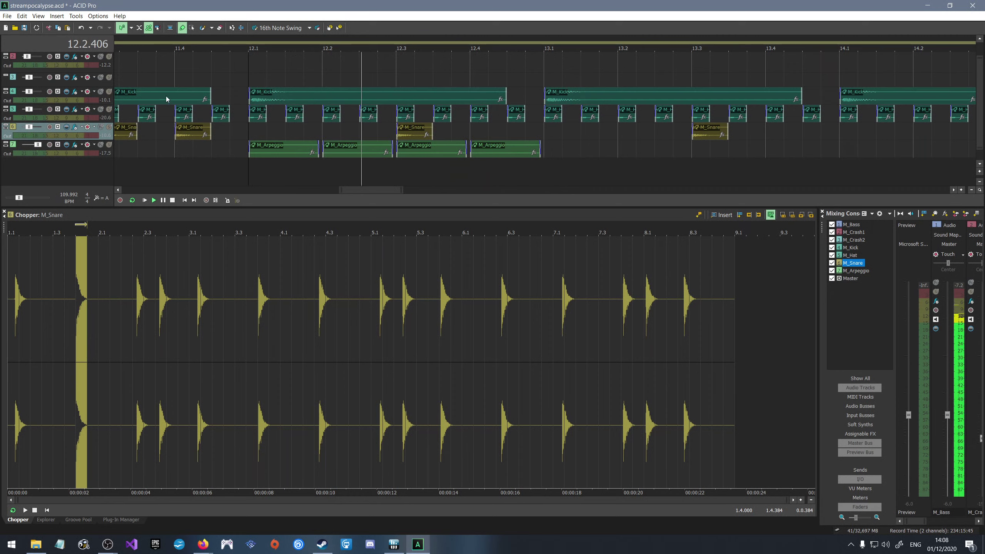
{"action": "key", "text": "space"}
{"action": "key", "text": "space"}
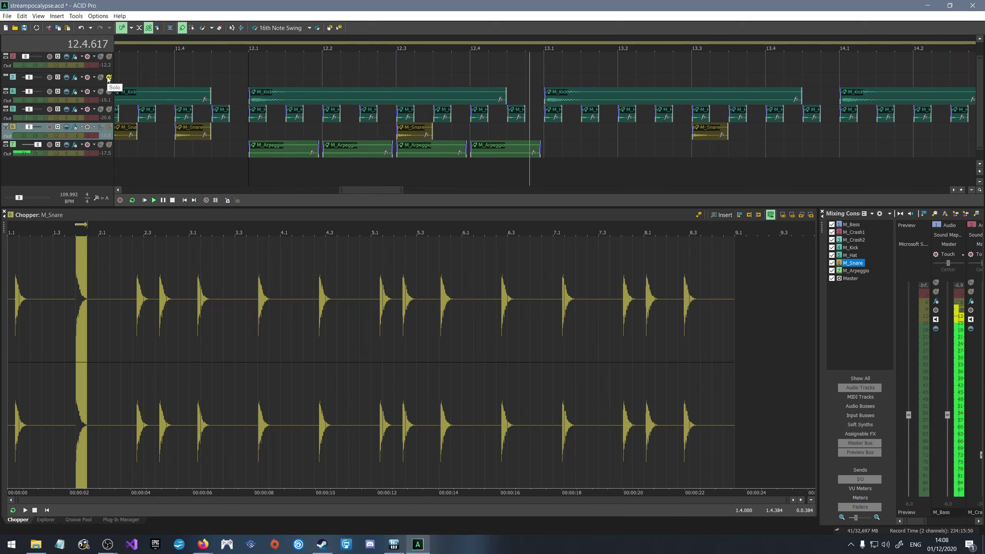
{"action": "key", "text": "space"}
{"action": "key", "text": "space"}
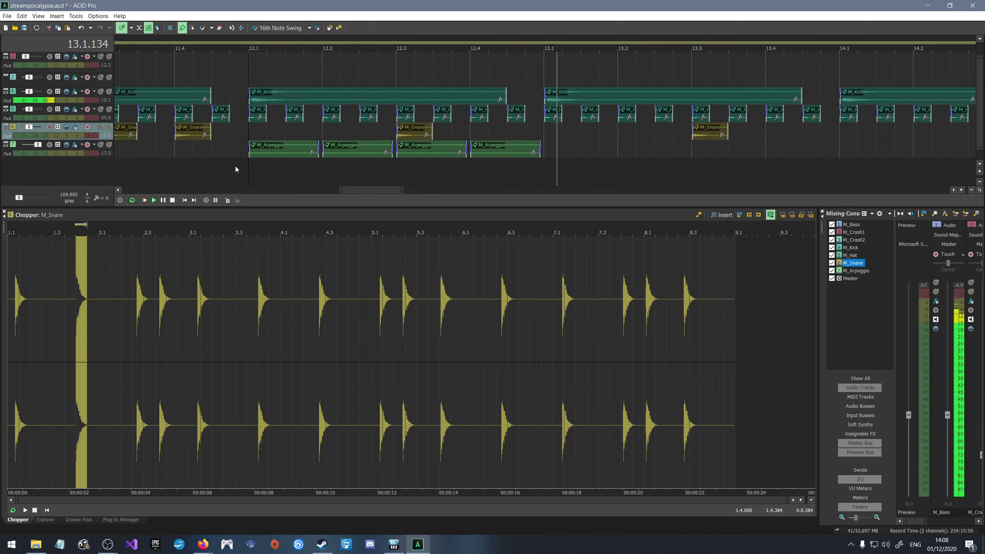
{"action": "key", "text": "space"}
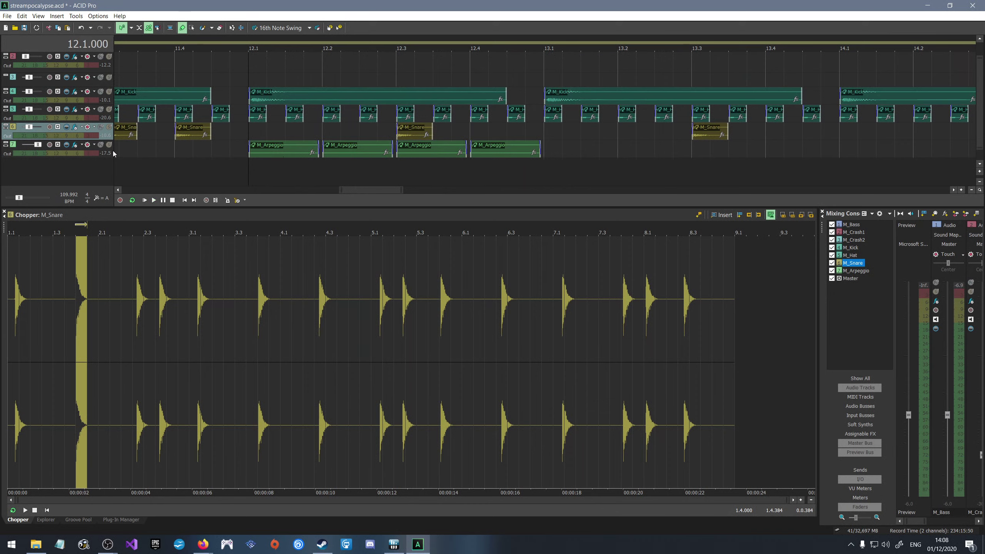
Mute the M_Crash1, M_Crash2 and M_Kick tracks one by one, playing from measure 12 after each.
{"action": "left_click", "coordinate": [101, 57]}
{"action": "key", "text": "space"}
{"action": "key", "text": "space"}
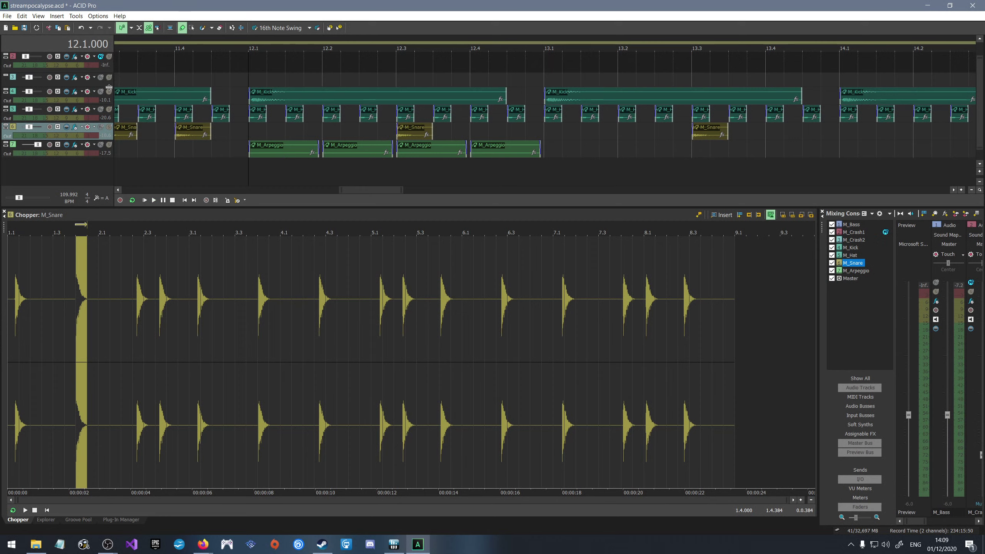
{"action": "left_click", "coordinate": [100, 78]}
{"action": "key", "text": "space"}
{"action": "key", "text": "space"}
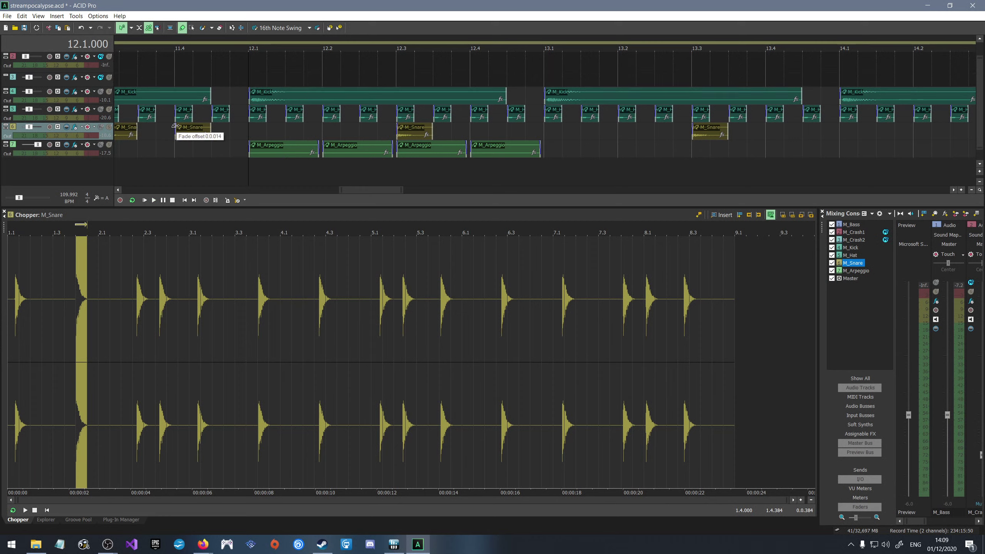
{"action": "left_click", "coordinate": [100, 92]}
{"action": "key", "text": "space"}
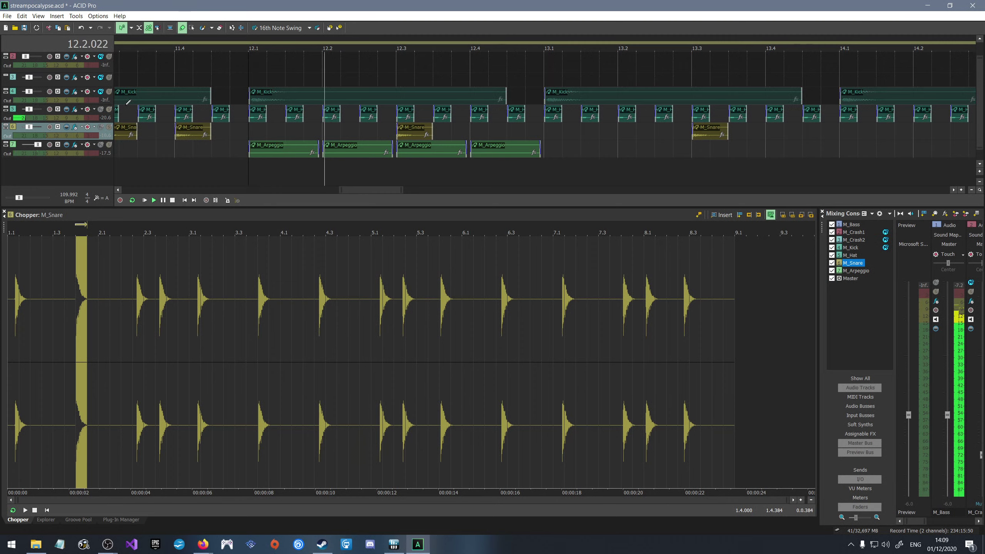
{"action": "key", "text": "space"}
Mute the M_Bass track and unmute the M_Crash1, M_Crash2 and M_Kick tracks.
{"action": "scroll", "coordinate": [206, 165], "scroll_direction": "down", "scroll_amount": 10}
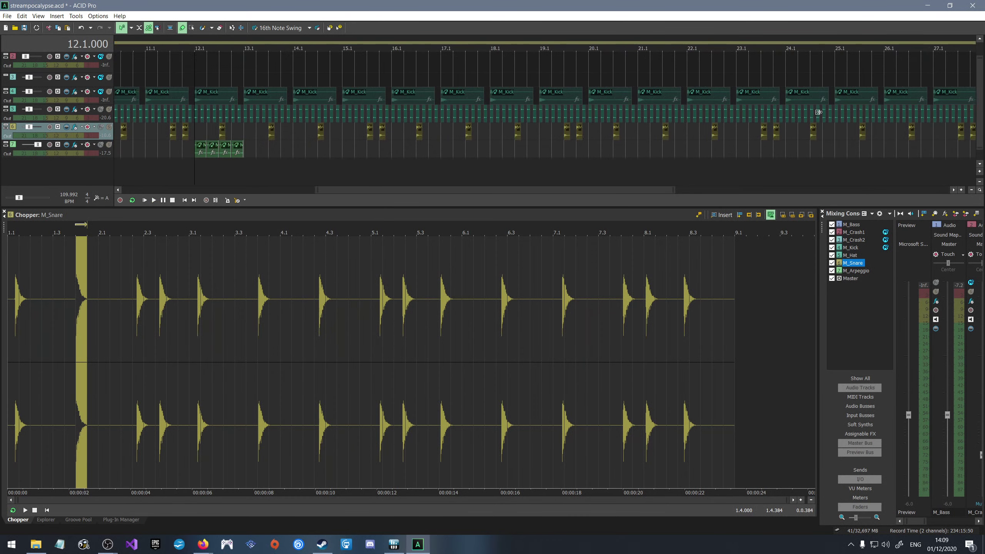
{"action": "scroll", "coordinate": [978, 86], "scroll_direction": "up", "scroll_amount": 1}
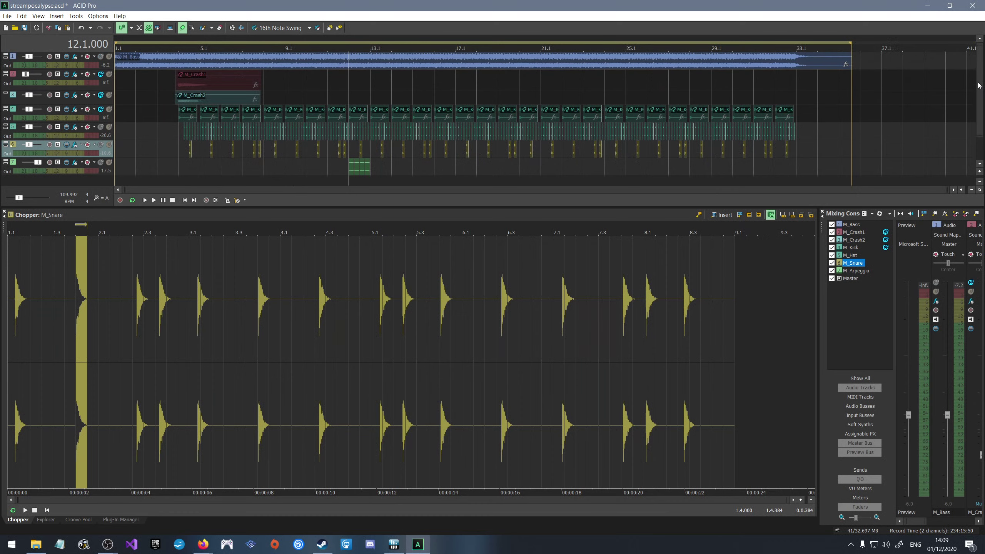
{"action": "left_click", "coordinate": [101, 57]}
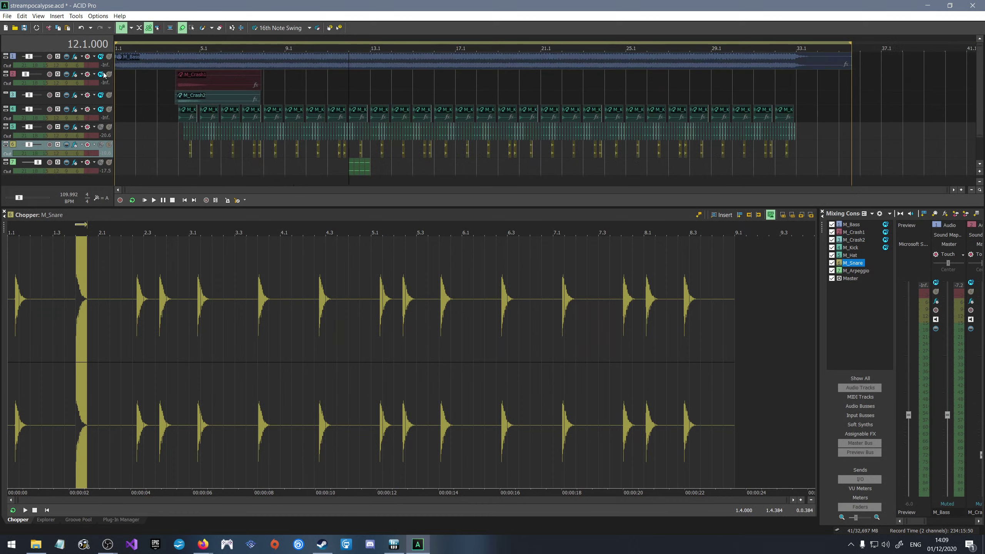
{"action": "left_click", "coordinate": [100, 74]}
{"action": "left_click", "coordinate": [100, 95]}
{"action": "left_click", "coordinate": [100, 109]}
{"action": "key", "text": "space"}
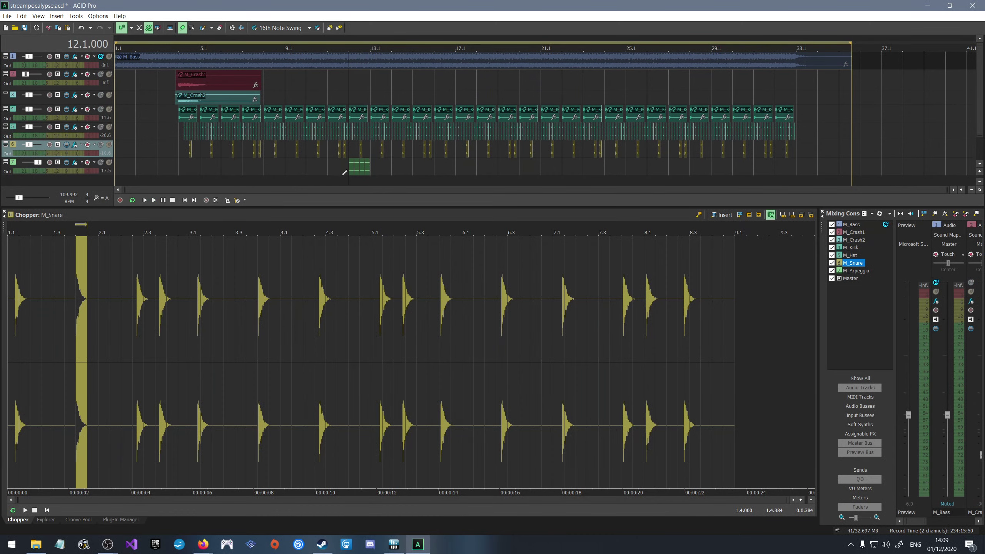
Audition from measure 12, and duplicate its four M_Arpeggio events into measure 13.
{"action": "left_click", "coordinate": [349, 163]}
{"action": "key", "text": "space"}
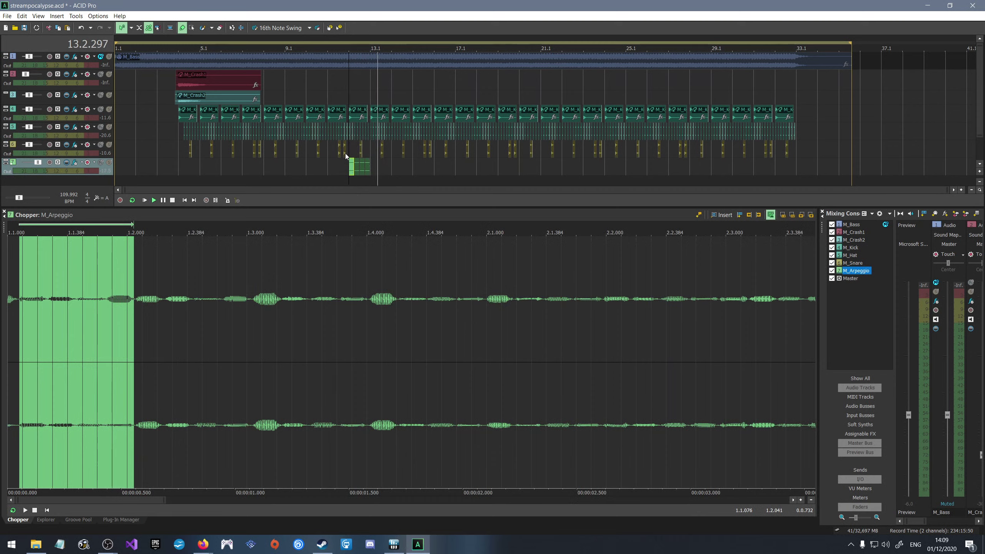
{"action": "key", "text": "space"}
{"action": "scroll", "coordinate": [347, 154], "scroll_direction": "up", "scroll_amount": 6}
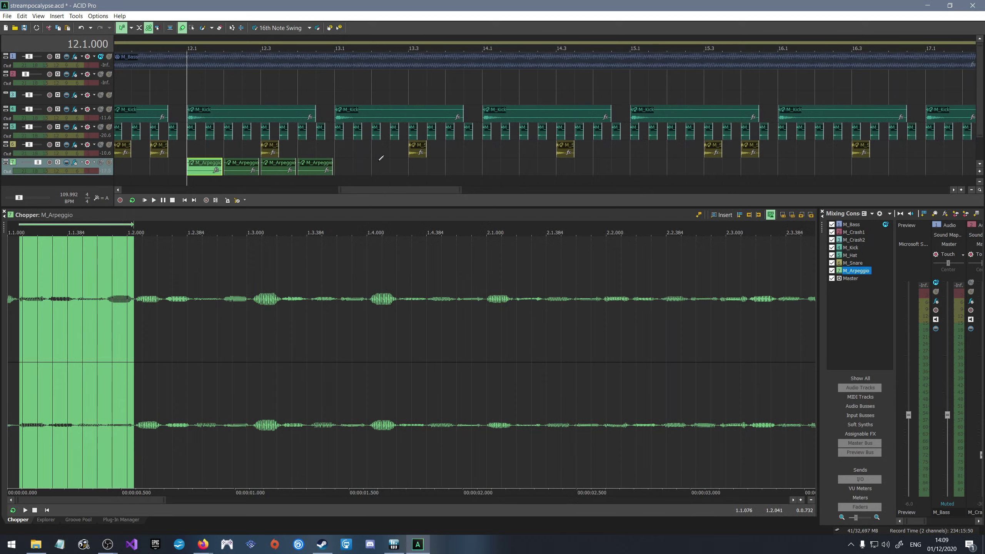
{"action": "left_click", "coordinate": [235, 168], "text": "ctrl"}
{"action": "left_click", "coordinate": [262, 173], "text": "ctrl"}
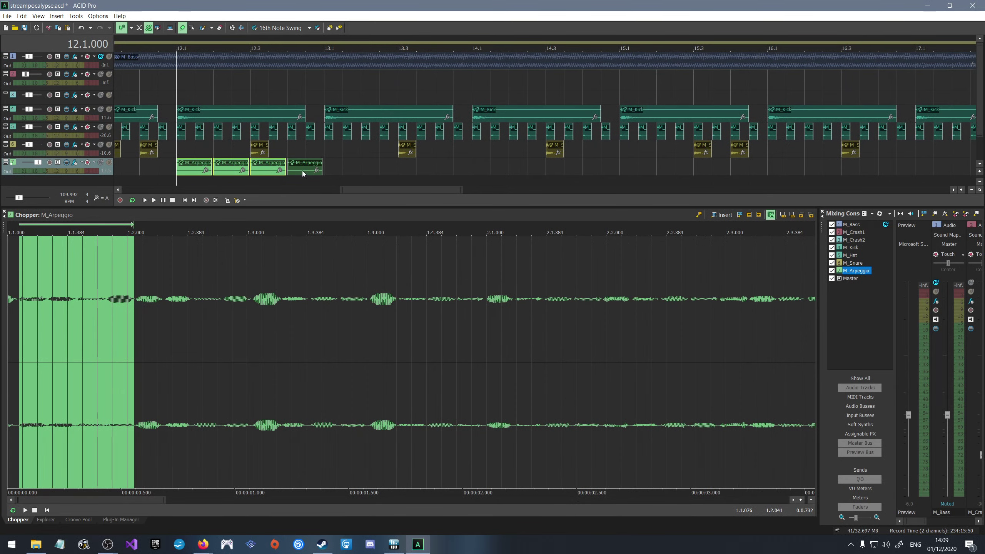
{"action": "left_click", "coordinate": [304, 173], "text": "ctrl"}
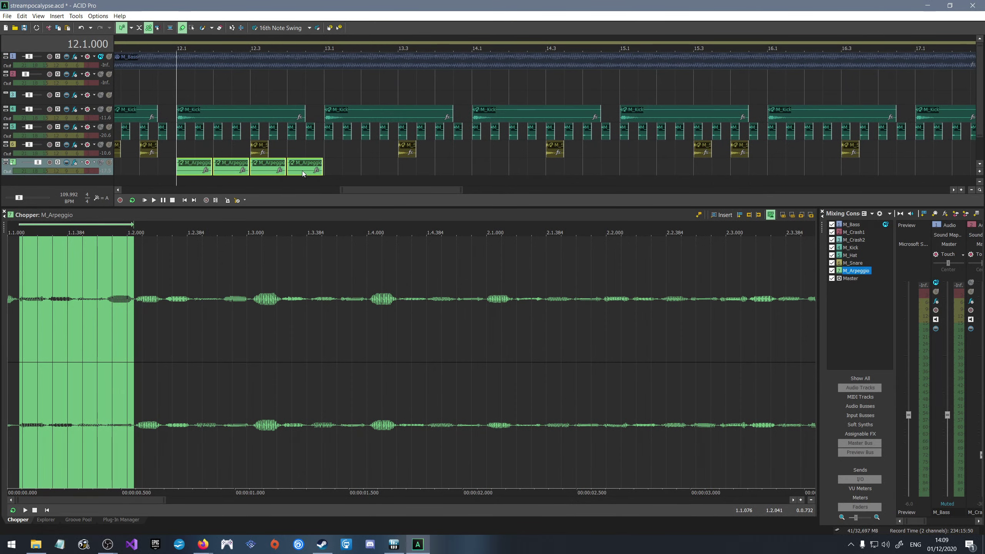
{"action": "left_click", "coordinate": [329, 161]}
{"action": "key", "text": "ctrl+v"}
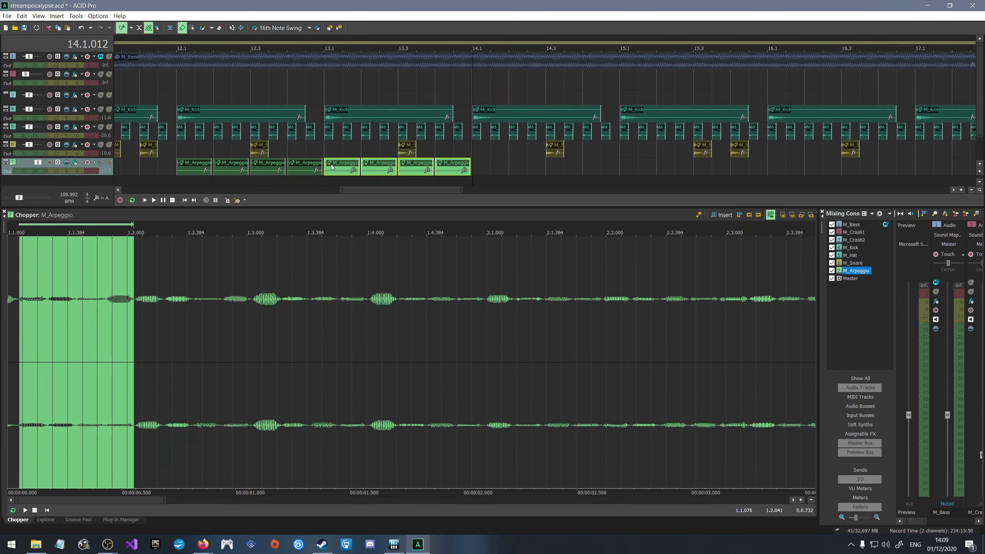
Paste the four-event M_Arpeggio pattern back to back from measure 14.1 through the end of measure 26.
{"action": "left_click", "coordinate": [477, 150]}
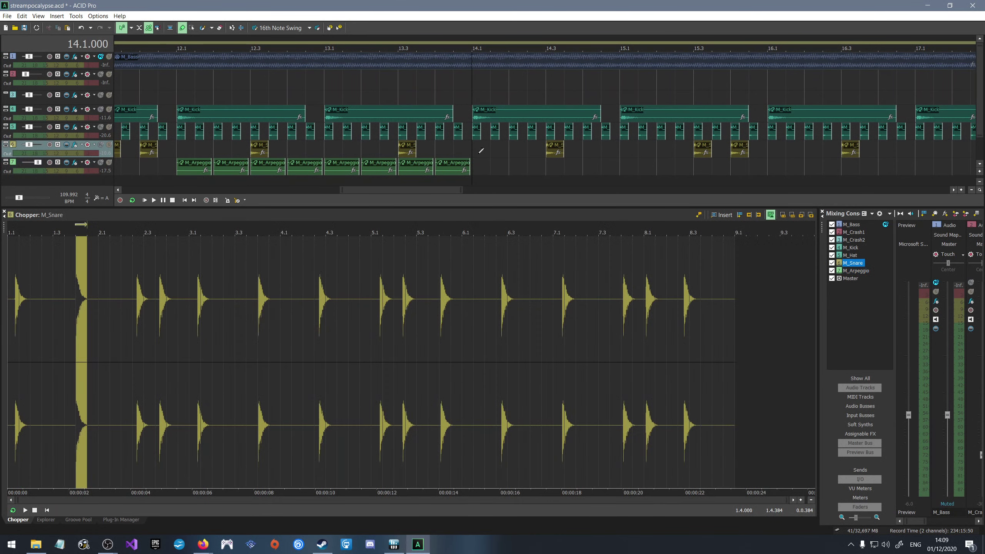
{"action": "left_click", "coordinate": [478, 159]}
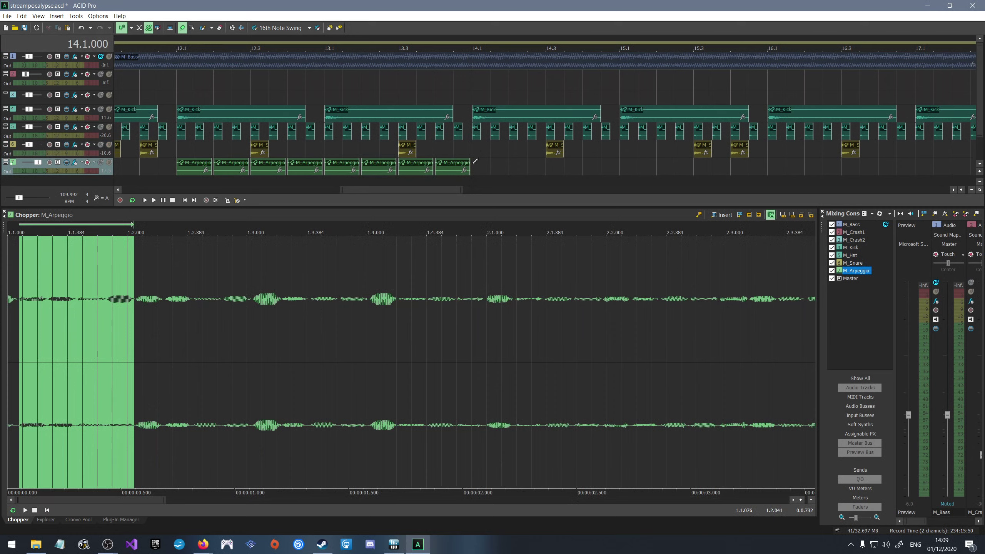
{"action": "key", "text": "ctrl+v"}
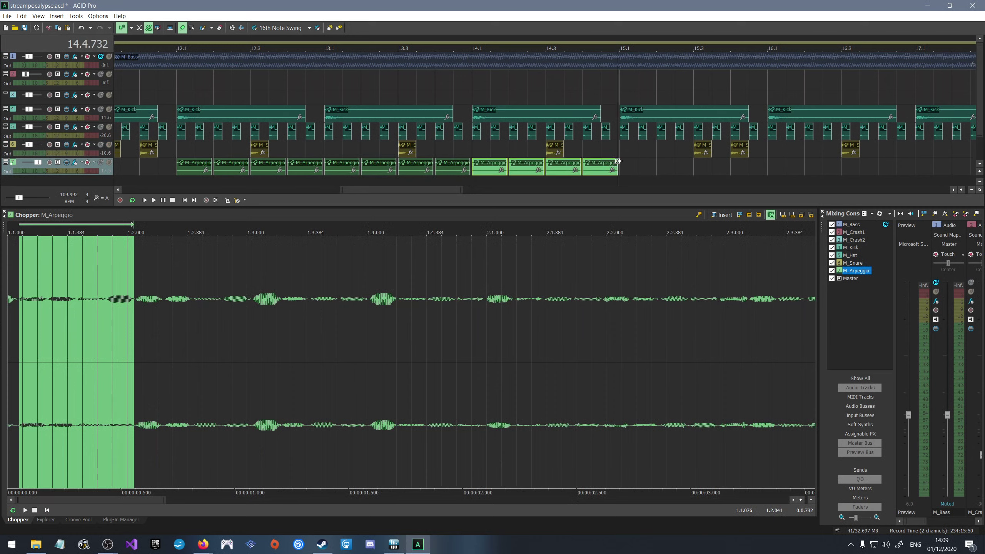
{"action": "key", "text": "ctrl+v"}
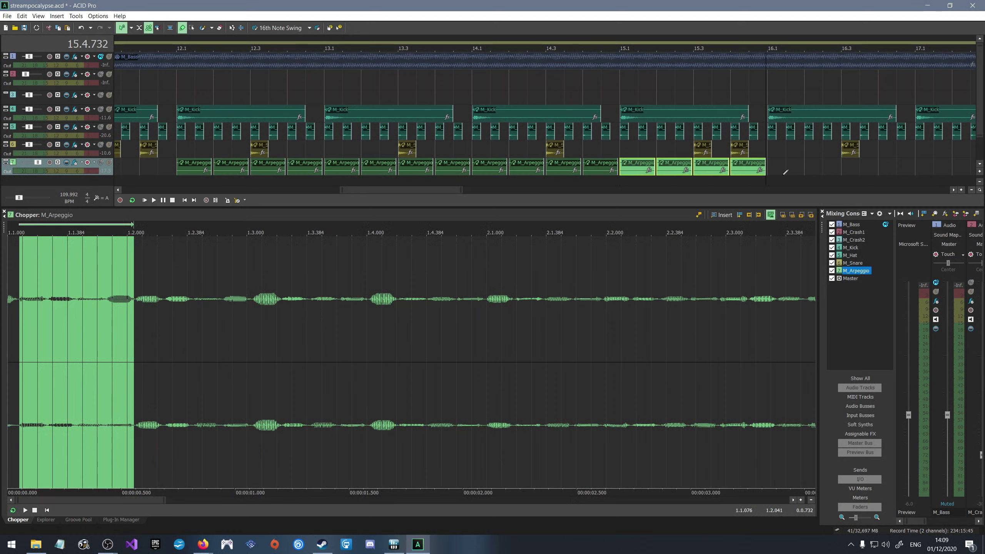
{"action": "key", "text": "ctrl+v"}
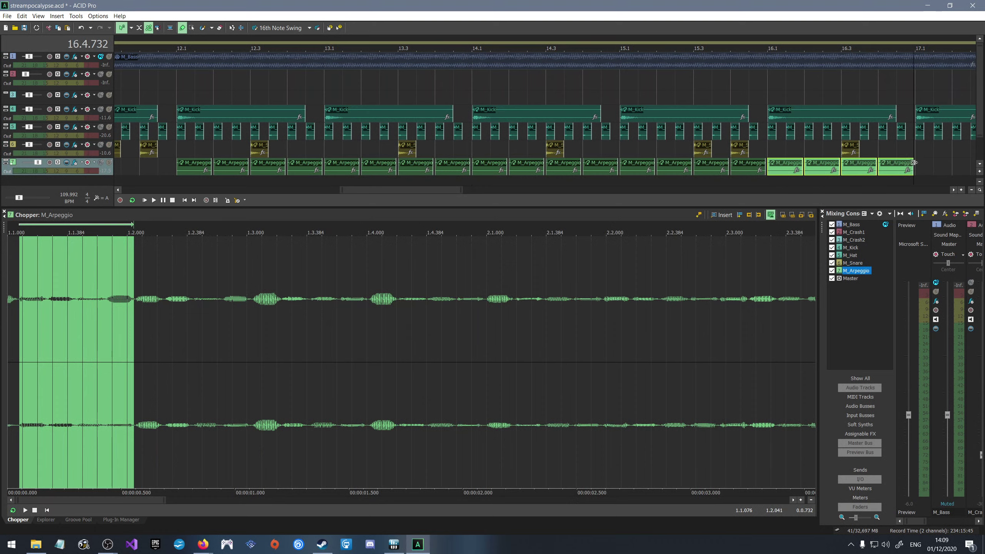
{"action": "key", "text": "ctrl+v"}
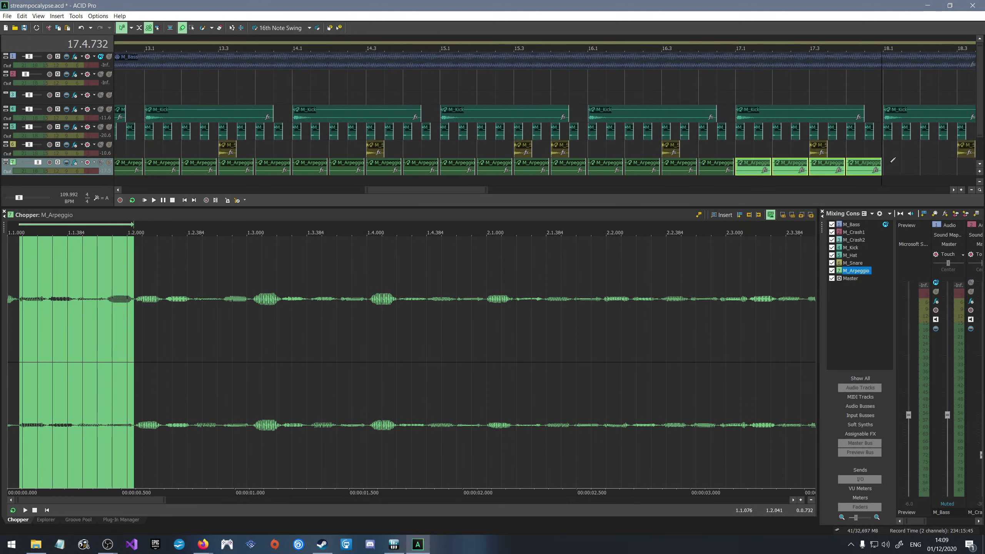
{"action": "key", "text": "ctrl+v"}
{"action": "key", "text": "ctrl+v"}
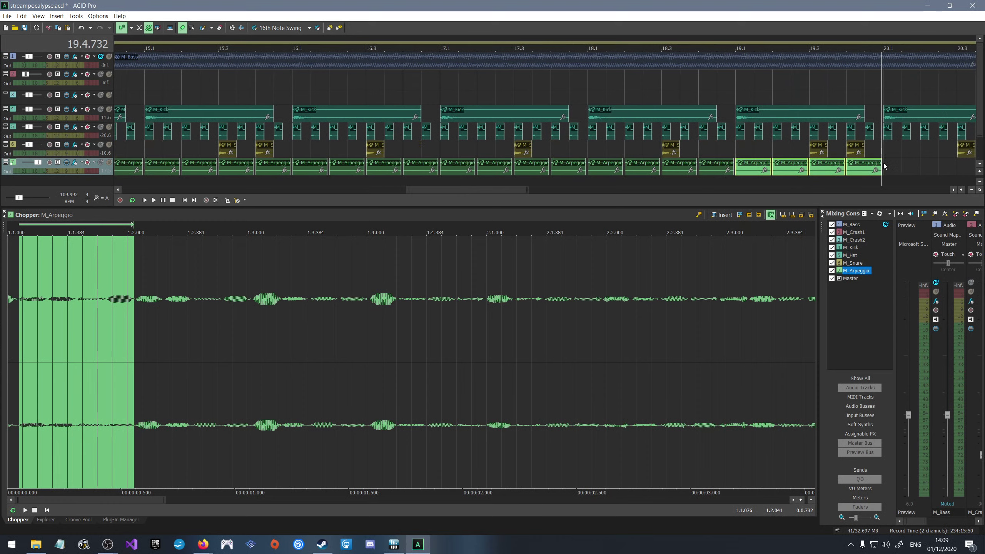
{"action": "key", "text": "ctrl+v"}
{"action": "key", "text": "ctrl+v"}
{"action": "key", "text": "ctrl+v"}
{"action": "key", "text": "ctrl+v"}
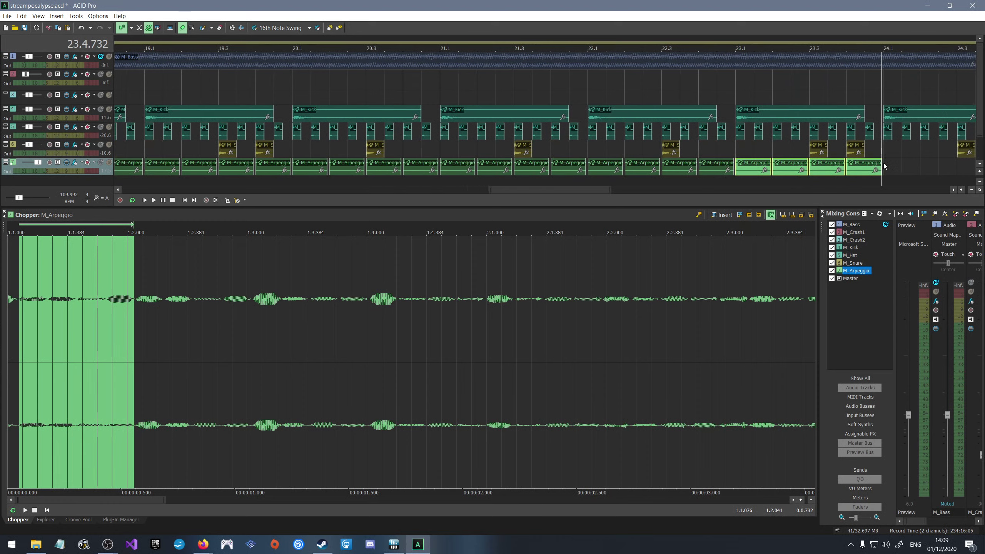
{"action": "key", "text": "ctrl+v"}
{"action": "key", "text": "ctrl+v"}
{"action": "key", "text": "ctrl+v"}
{"action": "left_click", "coordinate": [885, 162]}
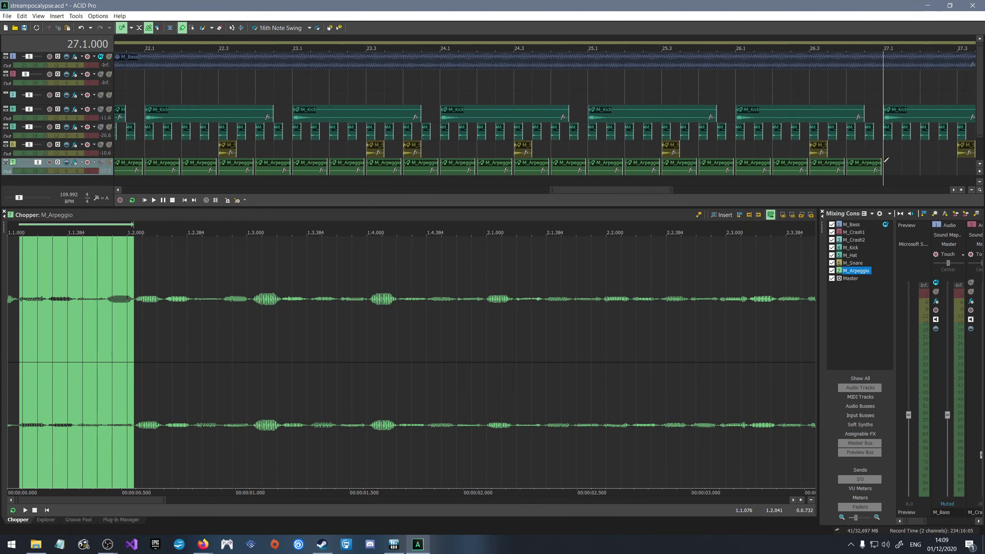
Continue pasting the four-event M_Arpeggio pattern back to back from measure 27.1 through the end of measure 32.
{"action": "key", "text": "ctrl+v"}
{"action": "key", "text": "ctrl+v"}
{"action": "key", "text": "ctrl+v"}
{"action": "key", "text": "ctrl+v"}
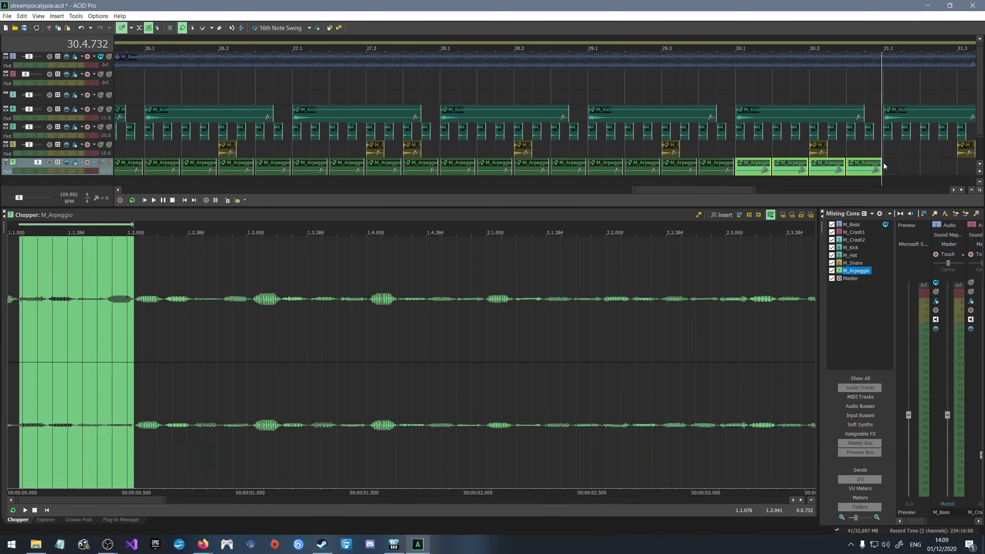
{"action": "key", "text": "ctrl+v"}
{"action": "key", "text": "ctrl+v"}
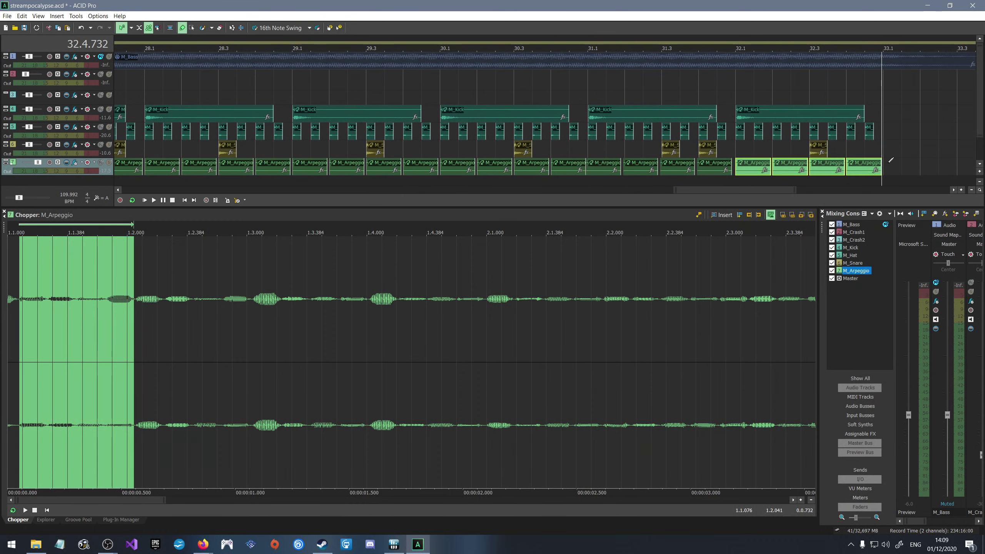
With the track area enlarged vertically, unmute the M_Bass track and raise the M_Arpeggio track's volume to 12.0 dB.
{"action": "left_click_drag", "start_coordinate": [770, 188], "coordinate": [201, 188]}
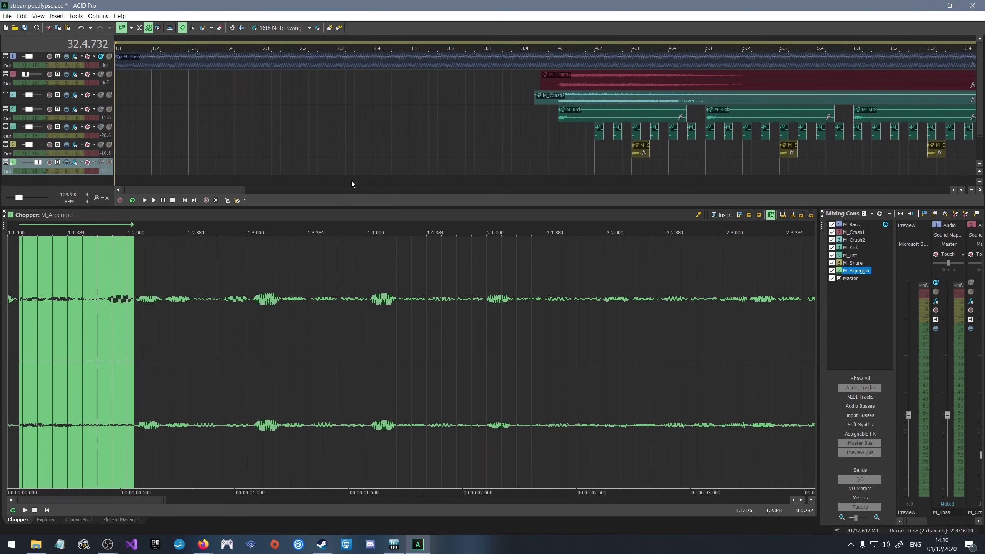
{"action": "left_click_drag", "start_coordinate": [360, 207], "coordinate": [338, 363]}
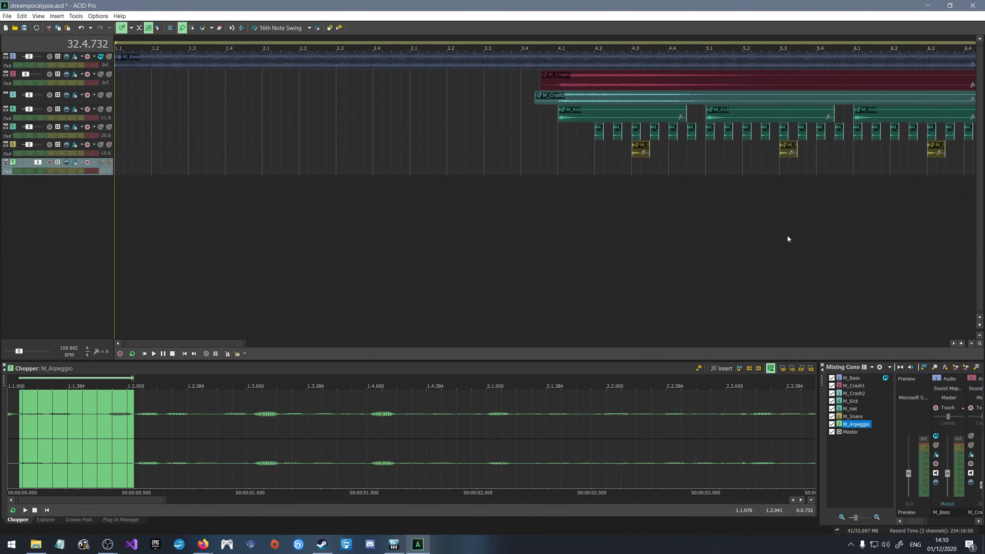
{"action": "scroll", "coordinate": [561, 181], "scroll_direction": "up", "scroll_amount": 6}
{"action": "scroll", "coordinate": [385, 162], "scroll_direction": "up", "scroll_amount": 6}
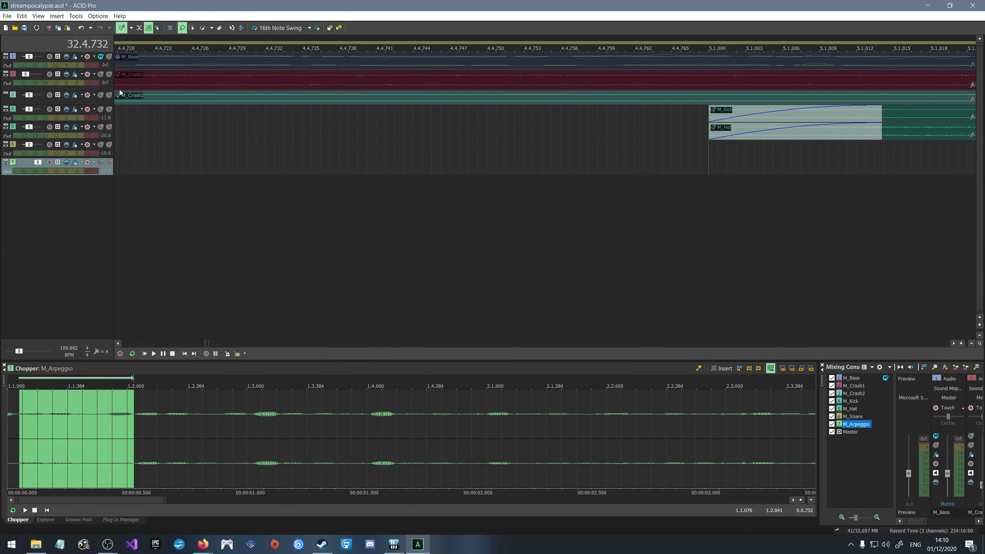
{"action": "left_click", "coordinate": [101, 56]}
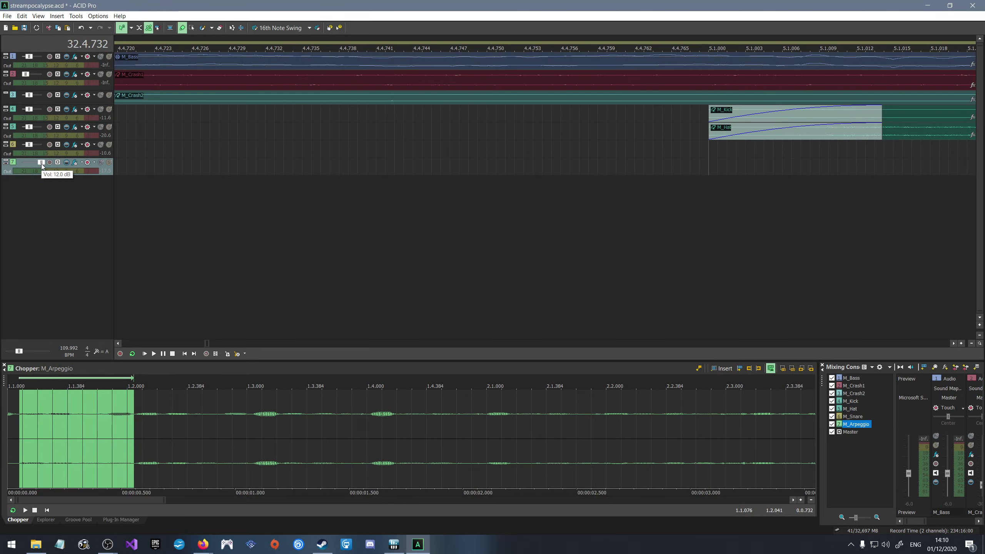
Audition the full arrangement from measure 4.1 and save the project.
{"action": "scroll", "coordinate": [372, 190], "scroll_direction": "down", "scroll_amount": 10}
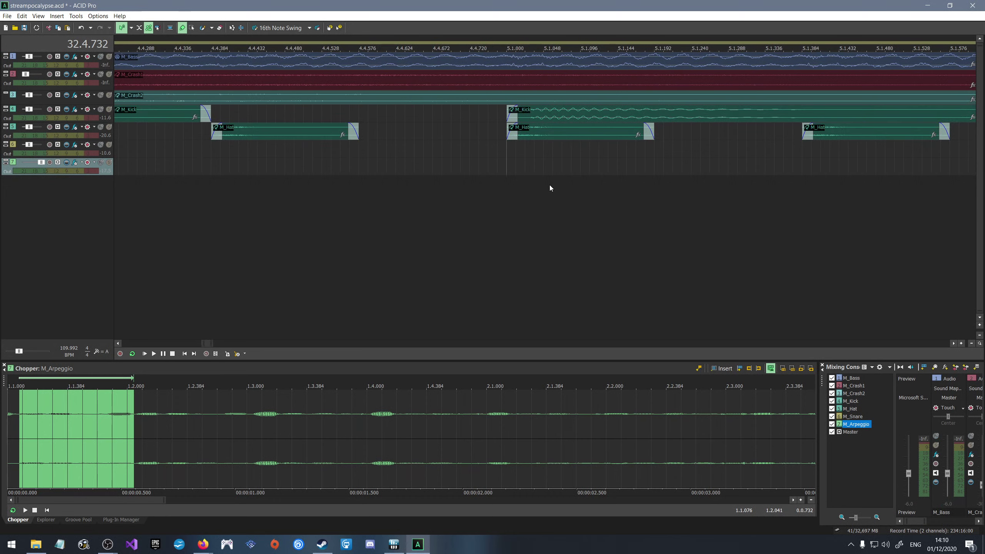
{"action": "scroll", "coordinate": [412, 170], "scroll_direction": "down", "scroll_amount": 5}
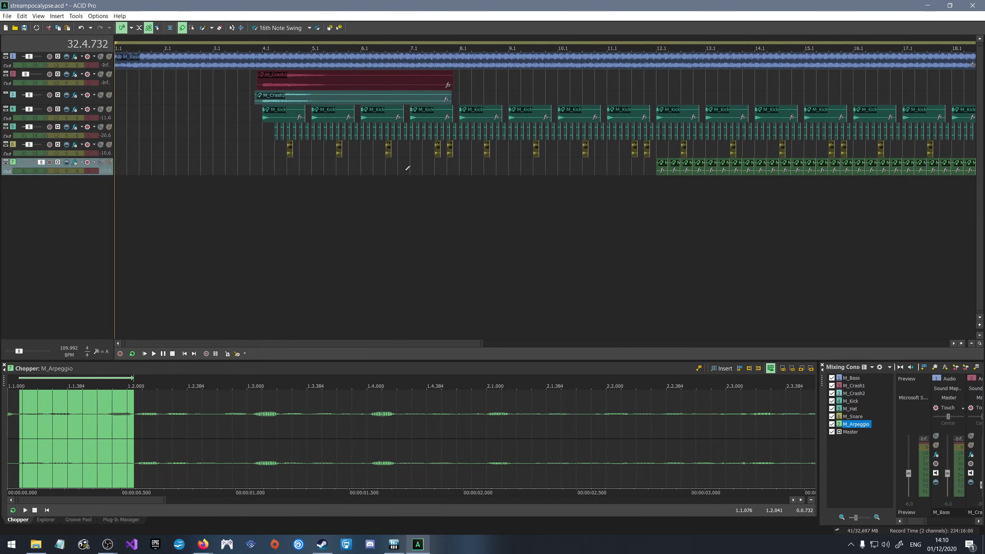
{"action": "left_click", "coordinate": [266, 163]}
{"action": "key", "text": "space"}
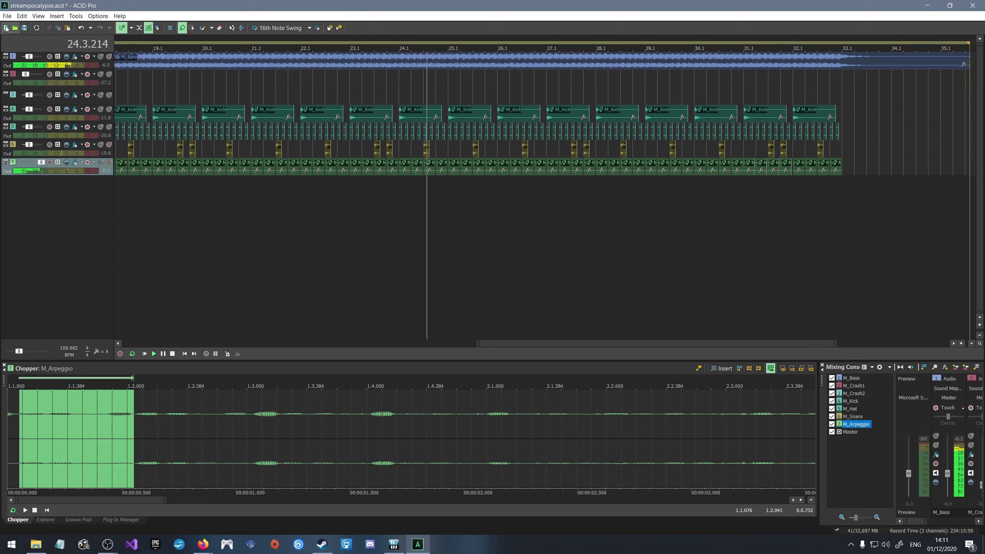
{"action": "key", "text": "space"}
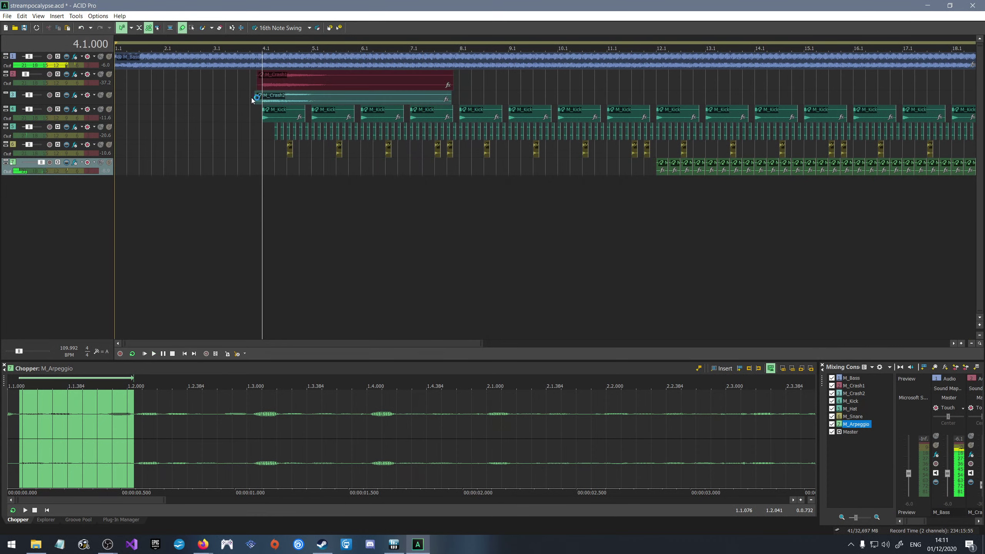
{"action": "left_click", "coordinate": [23, 28]}
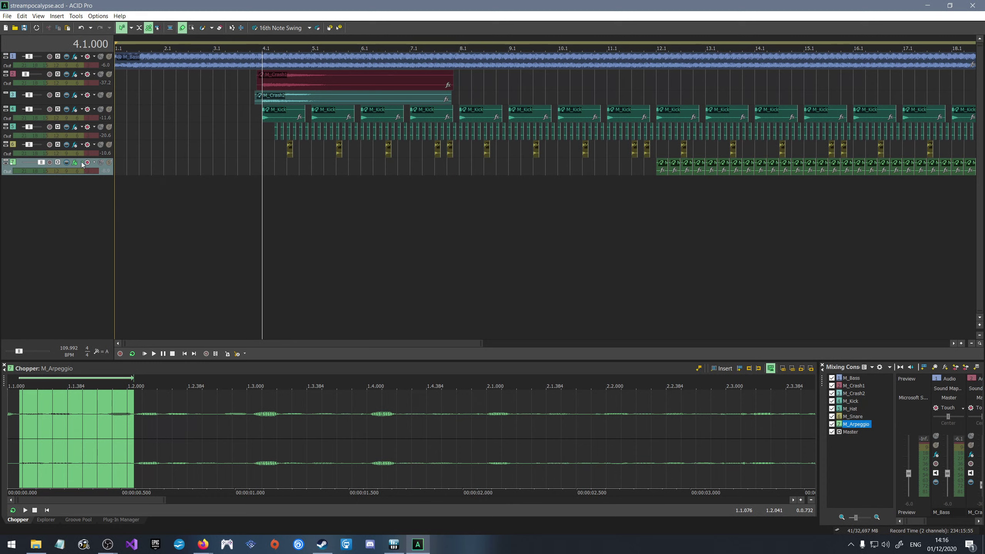
Fit ACID Pro to the left half of the screen, and launch Audacity on the right half.
{"action": "left_click_drag", "start_coordinate": [449, 3], "coordinate": [584, 61]}
{"action": "left_click", "coordinate": [930, 7]}
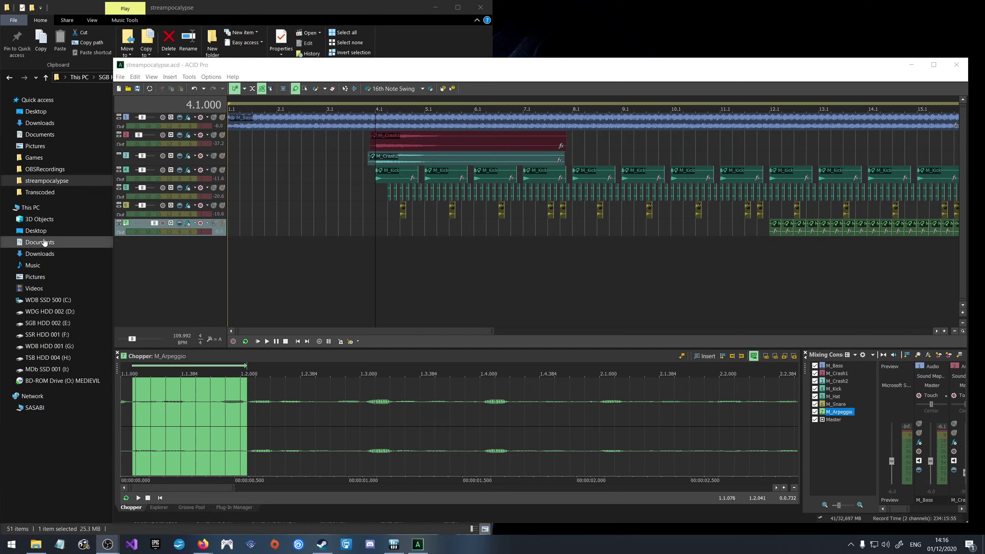
{"action": "left_click_drag", "start_coordinate": [484, 69], "coordinate": [1, 155]}
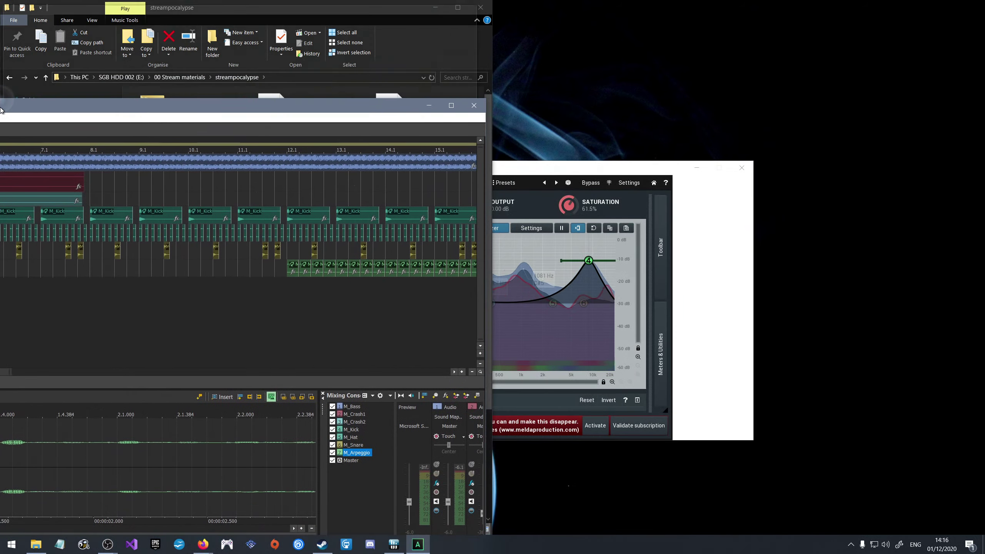
{"action": "left_click", "coordinate": [12, 544]}
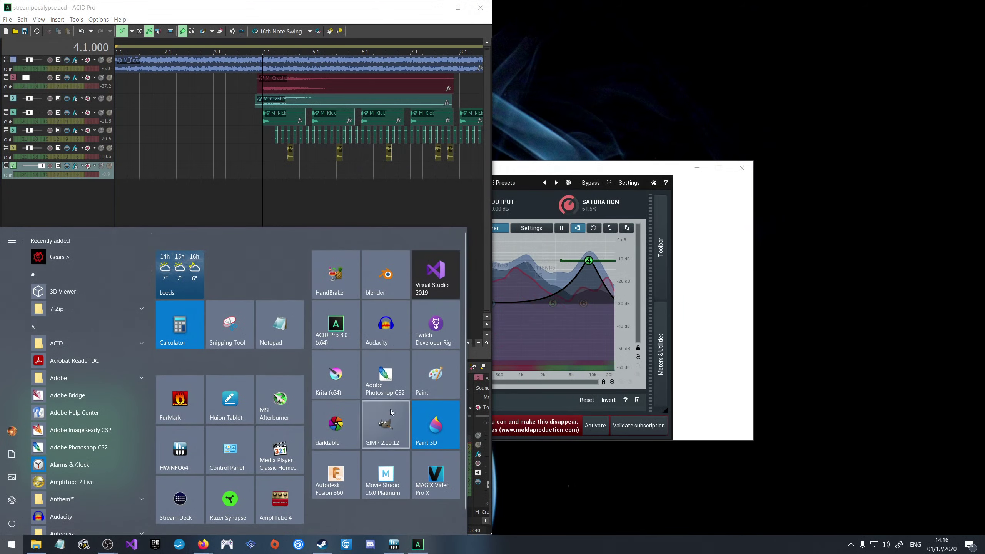
{"action": "left_click", "coordinate": [384, 343]}
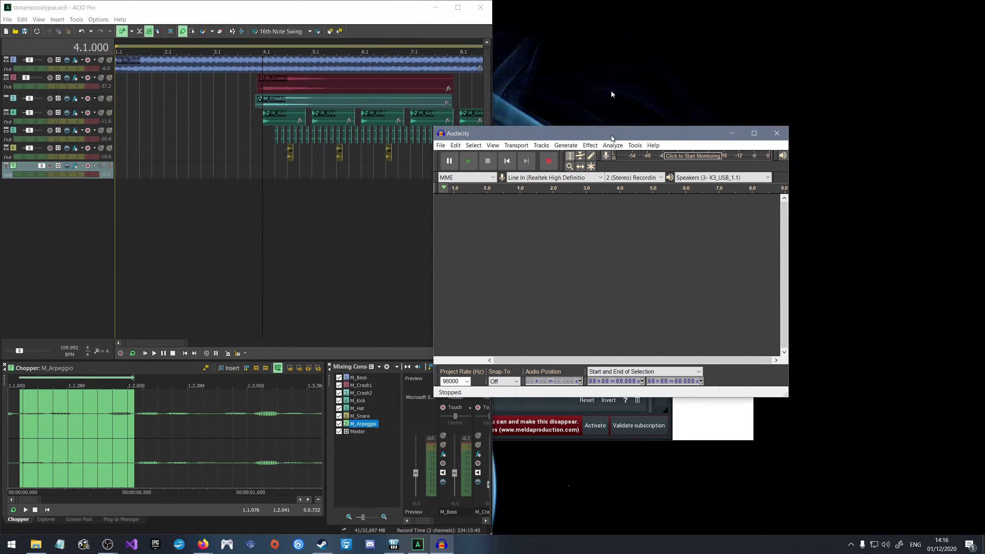
{"action": "left_click_drag", "start_coordinate": [612, 138], "coordinate": [983, 155]}
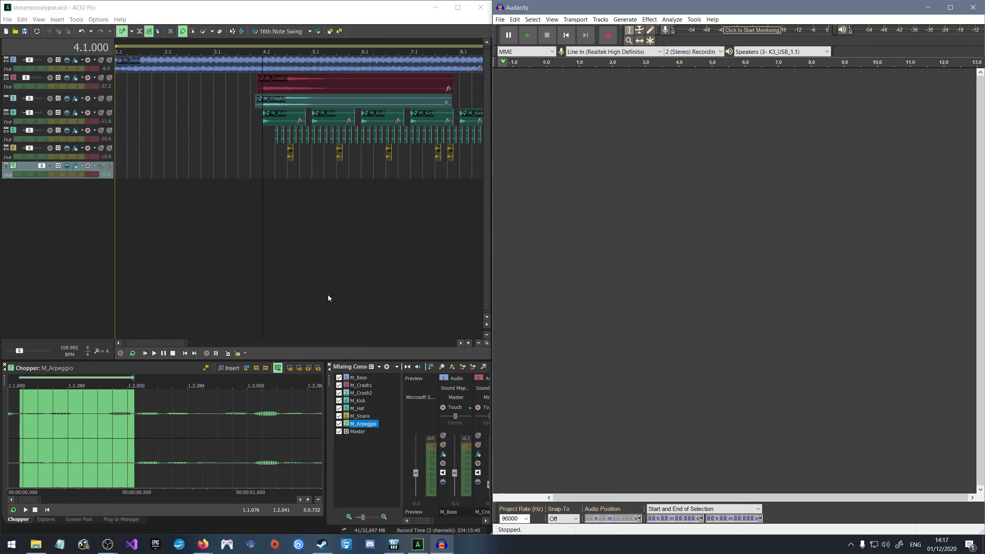
Set Audacity's recording device to Microphone (3- Blue Snowball) and start monitoring the input level.
{"action": "left_click", "coordinate": [626, 52]}
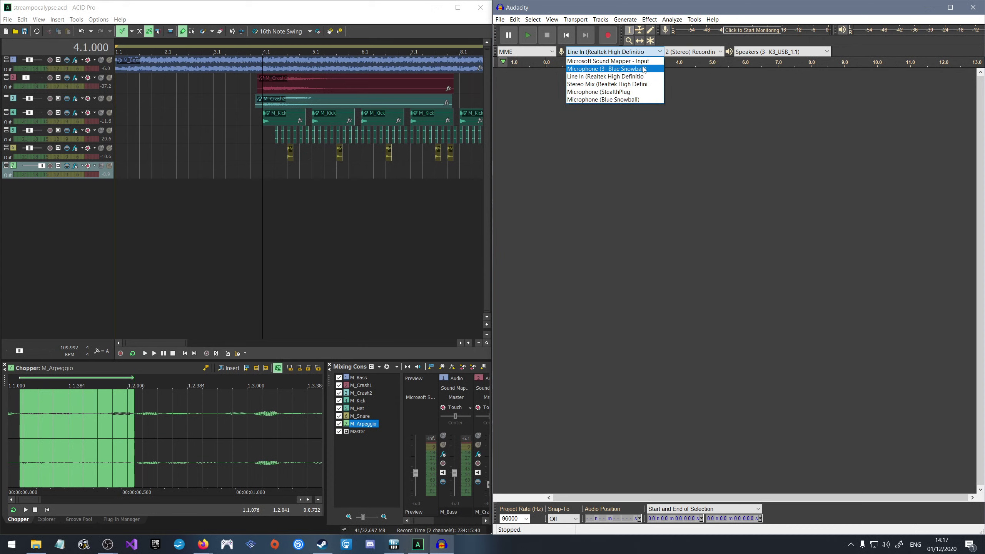
{"action": "left_click", "coordinate": [646, 70]}
{"action": "left_click", "coordinate": [733, 32]}
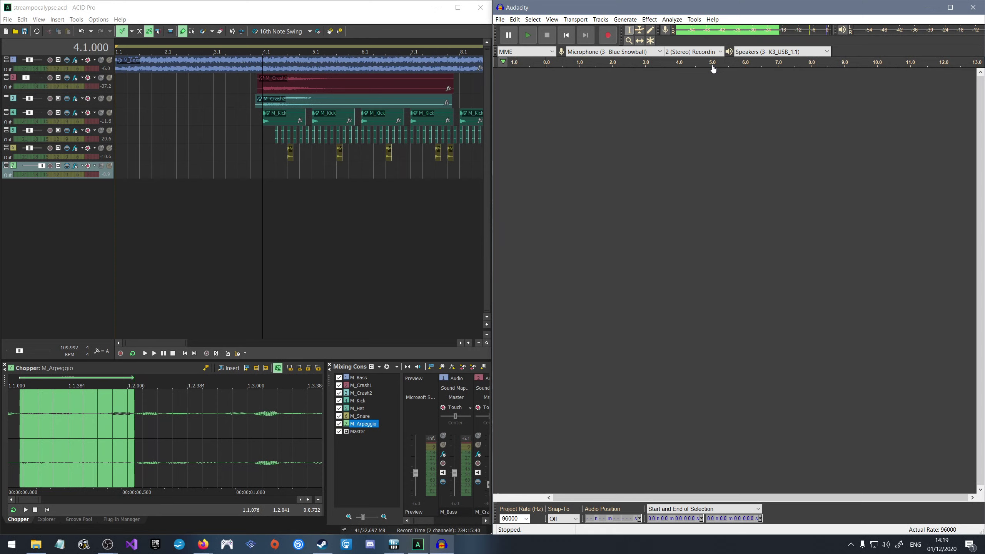
Record a stereo take in Audacity while ACID Pro plays the song from 3.2.000, and stop both programs.
{"action": "left_click", "coordinate": [188, 353]}
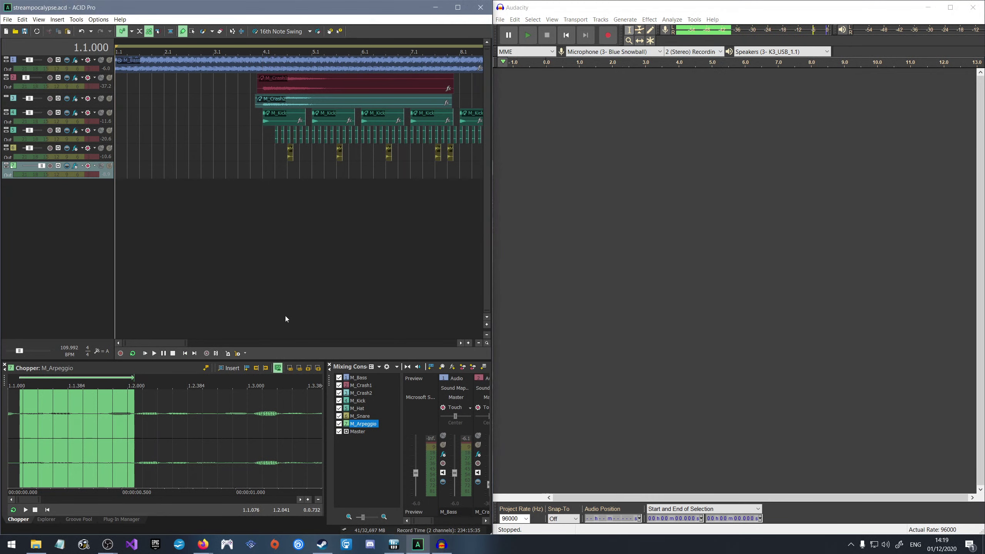
{"action": "left_click", "coordinate": [232, 95]}
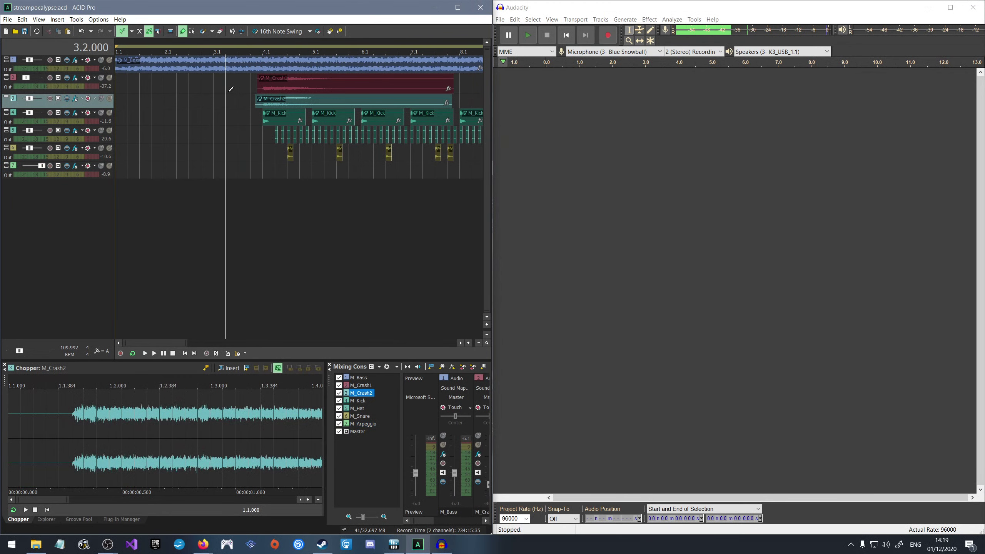
{"action": "left_click", "coordinate": [610, 36]}
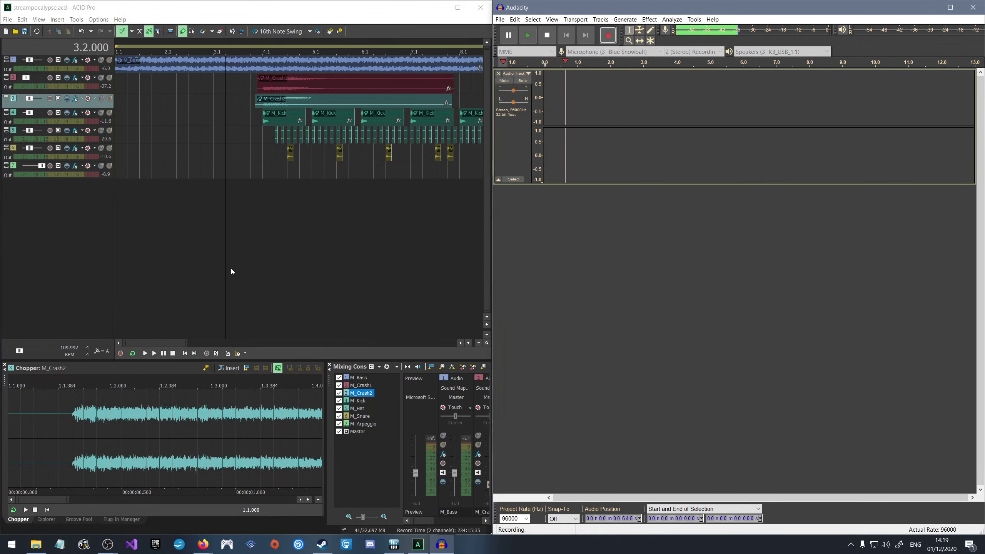
{"action": "left_click", "coordinate": [154, 353]}
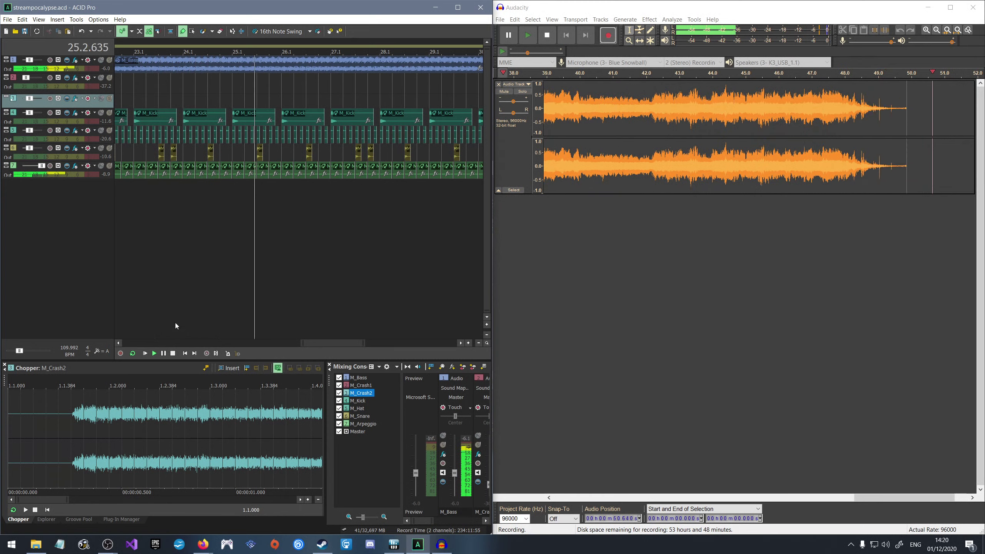
{"action": "left_click", "coordinate": [547, 36]}
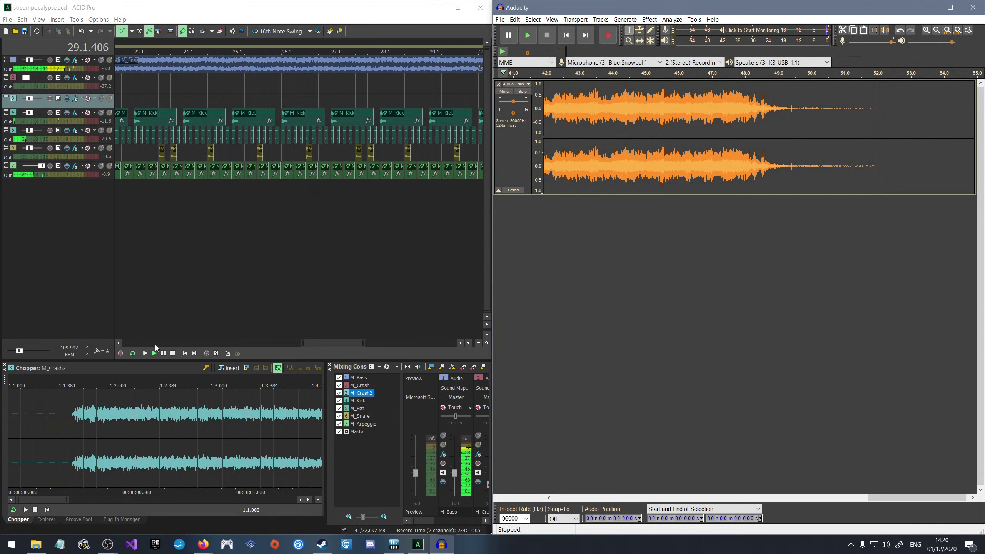
{"action": "left_click", "coordinate": [174, 355]}
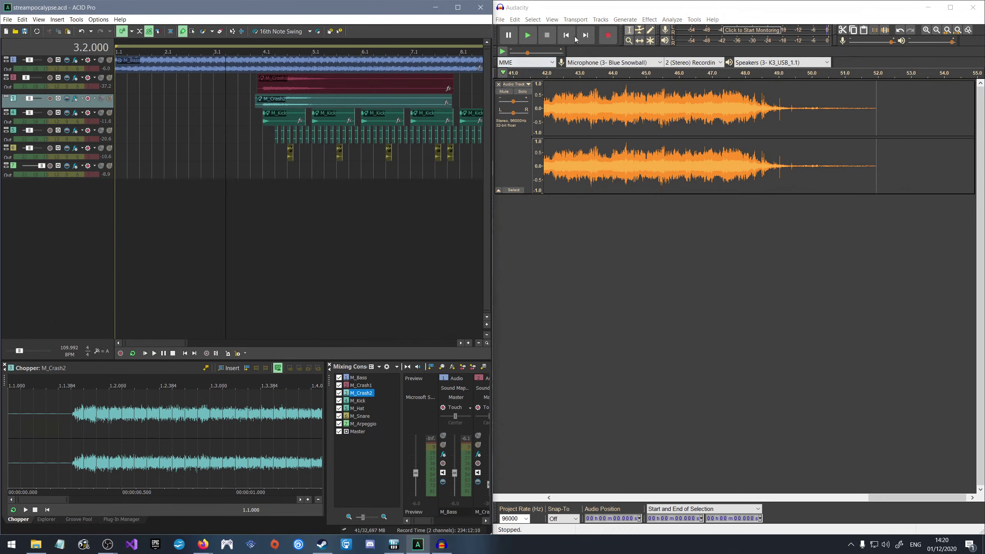
Play back the recorded take in Audacity.
{"action": "left_click", "coordinate": [529, 36]}
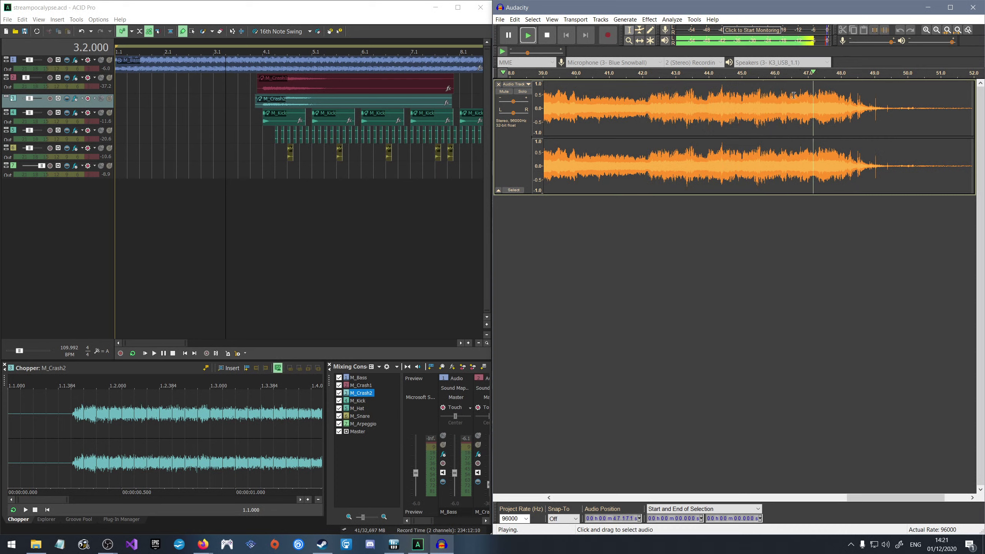
{"action": "left_click", "coordinate": [546, 40]}
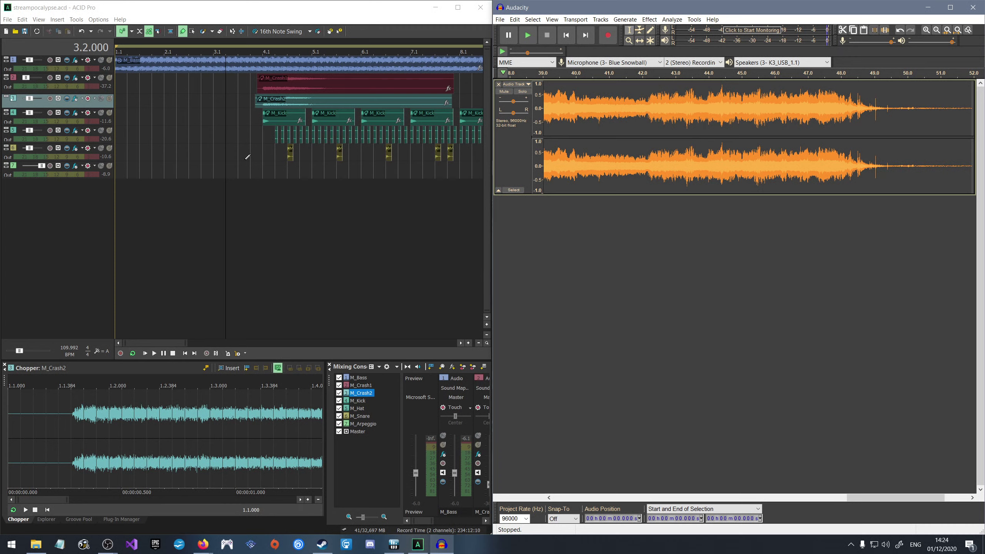
Try recording a second take in Audacity against the song from 3.2.000, undo that take and stop ACID Pro's playback.
{"action": "left_click", "coordinate": [746, 30]}
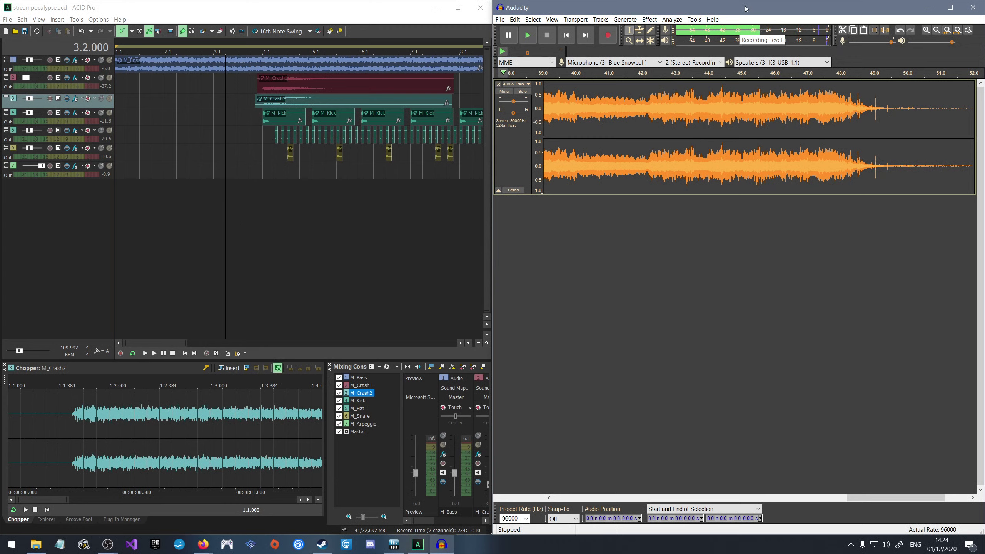
{"action": "left_click", "coordinate": [220, 205]}
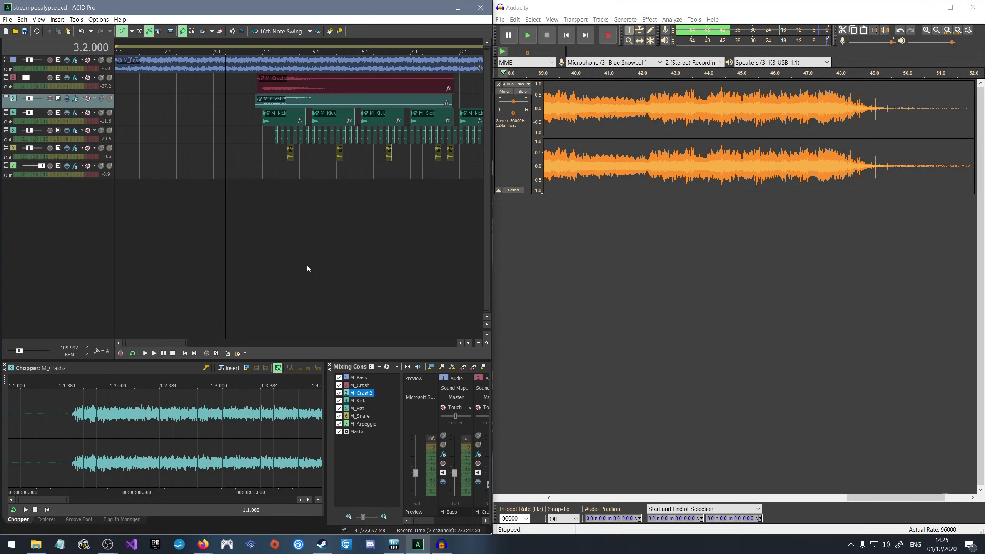
{"action": "left_click", "coordinate": [603, 38]}
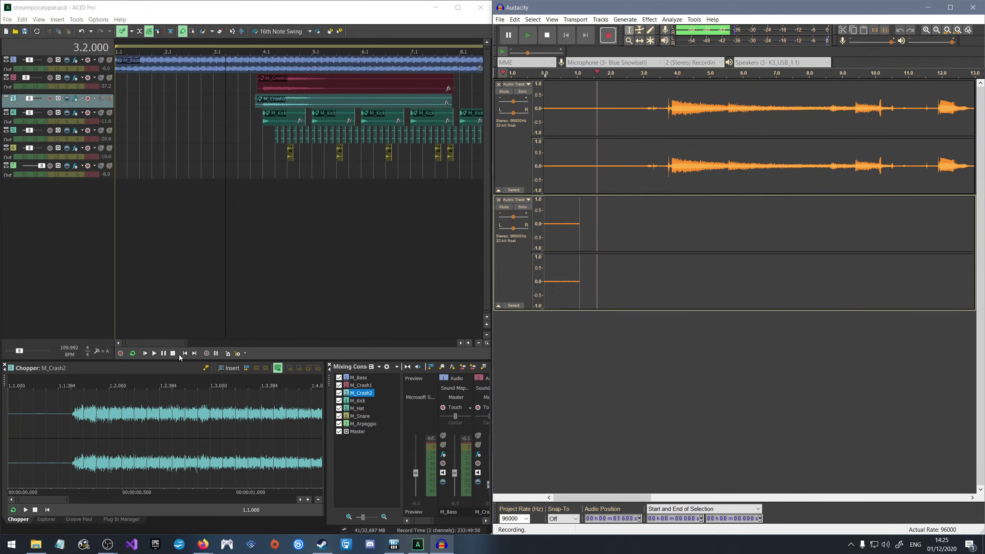
{"action": "left_click", "coordinate": [154, 354]}
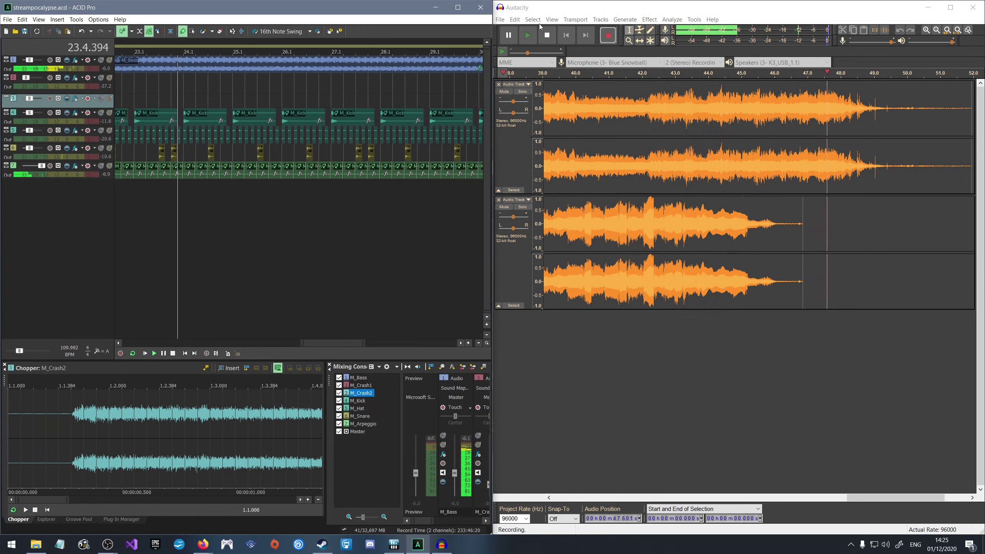
{"action": "left_click", "coordinate": [547, 35]}
{"action": "key", "text": "ctrl+z"}
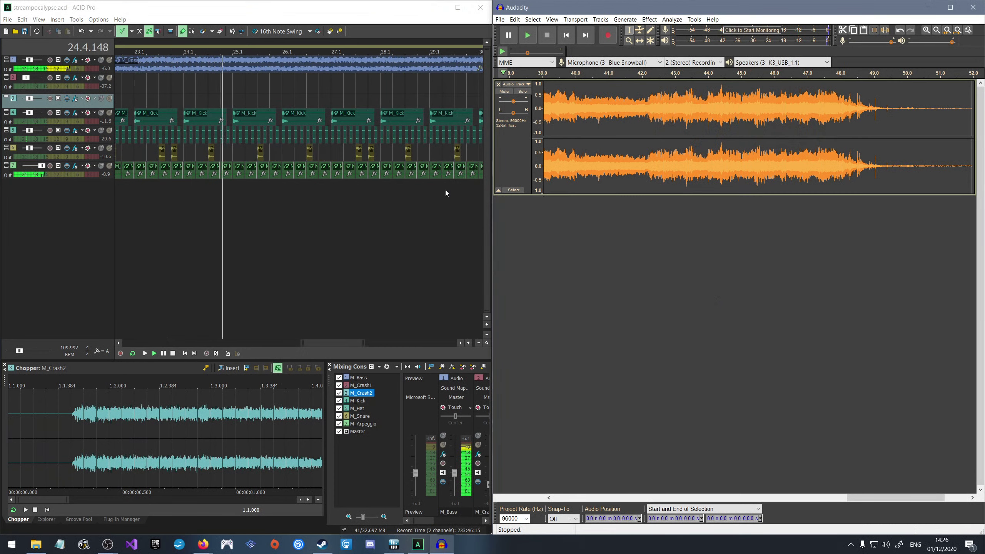
{"action": "left_click", "coordinate": [173, 354]}
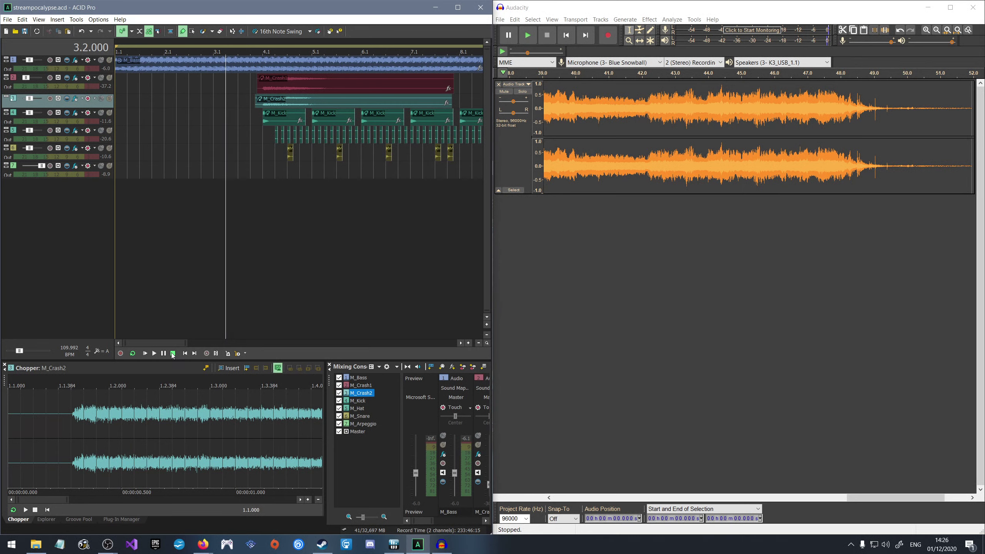
Export the recorded take from Audacity to the streampocalypse folder as a 16-bit WAV named M_ShittySolo.
{"action": "left_click", "coordinate": [661, 285]}
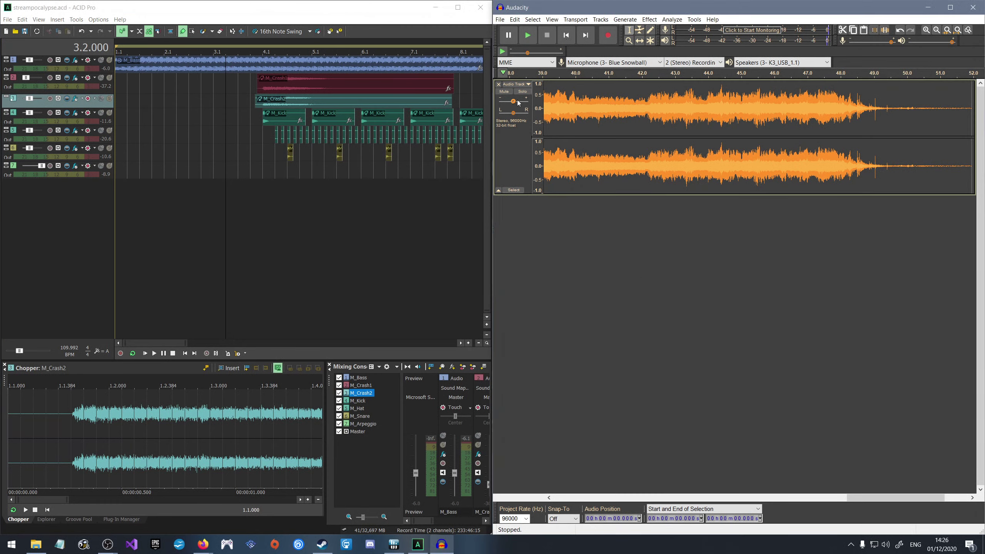
{"action": "left_click", "coordinate": [500, 19]}
{"action": "mouse_move", "coordinate": [516, 85]}
{"action": "left_click", "coordinate": [605, 97]}
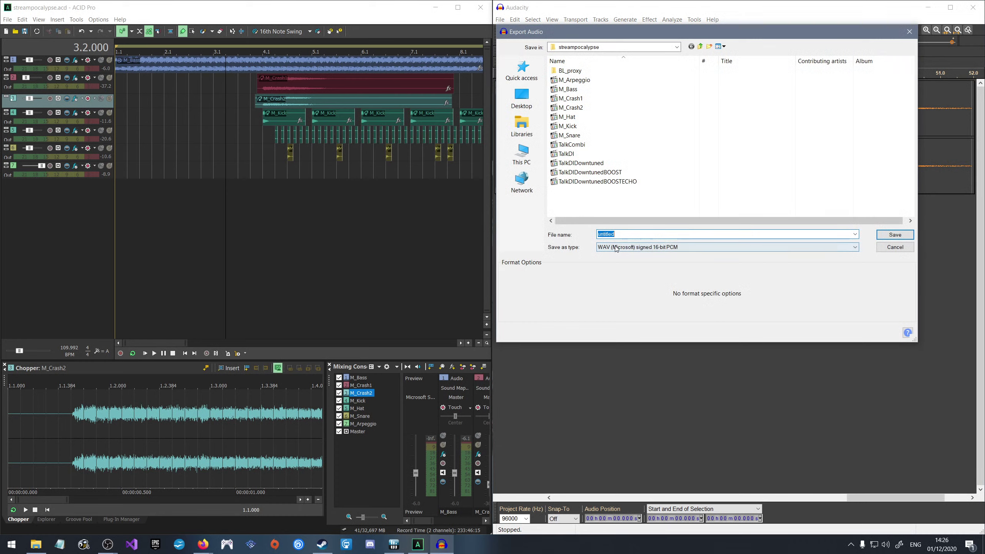
{"action": "type", "text": "M_ShittySol"}
{"action": "key", "text": "Return"}
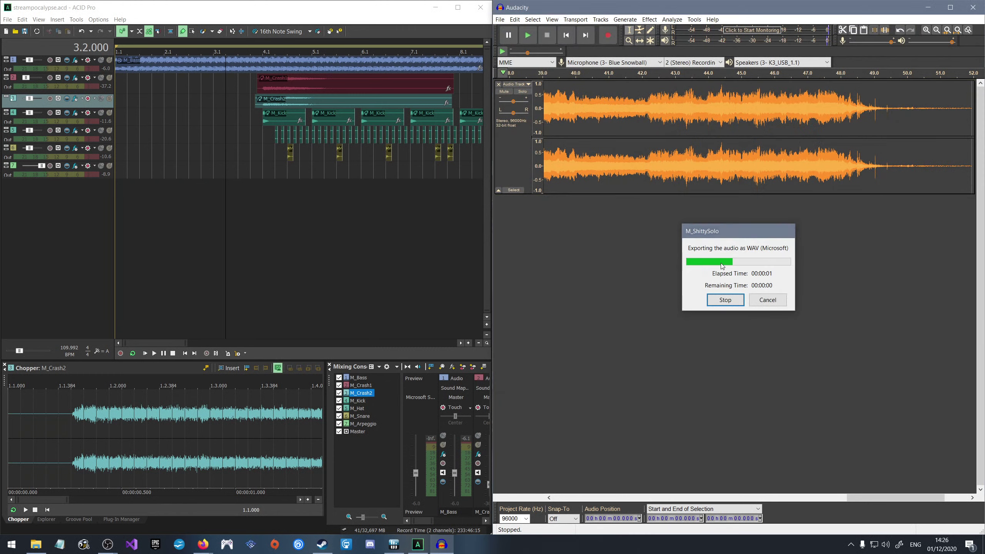
Close Audacity without saving its project and maximize the ACID Pro window.
{"action": "left_click", "coordinate": [973, 5]}
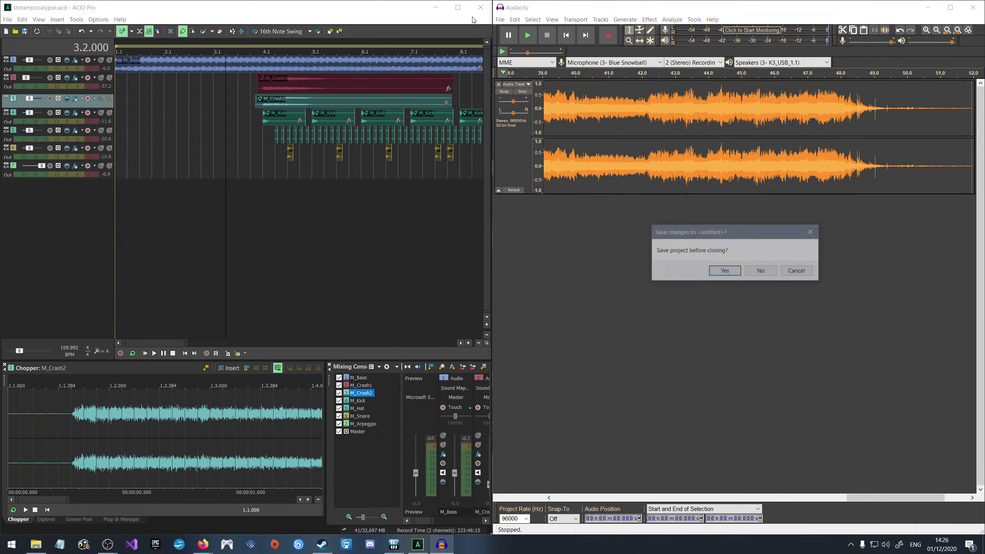
{"action": "left_click", "coordinate": [762, 271]}
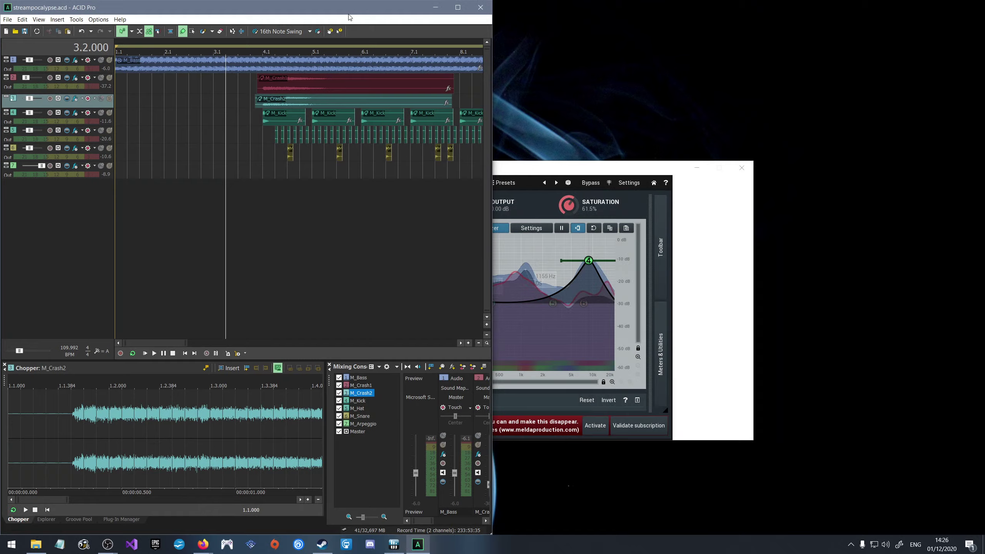
{"action": "key", "text": "super+Up"}
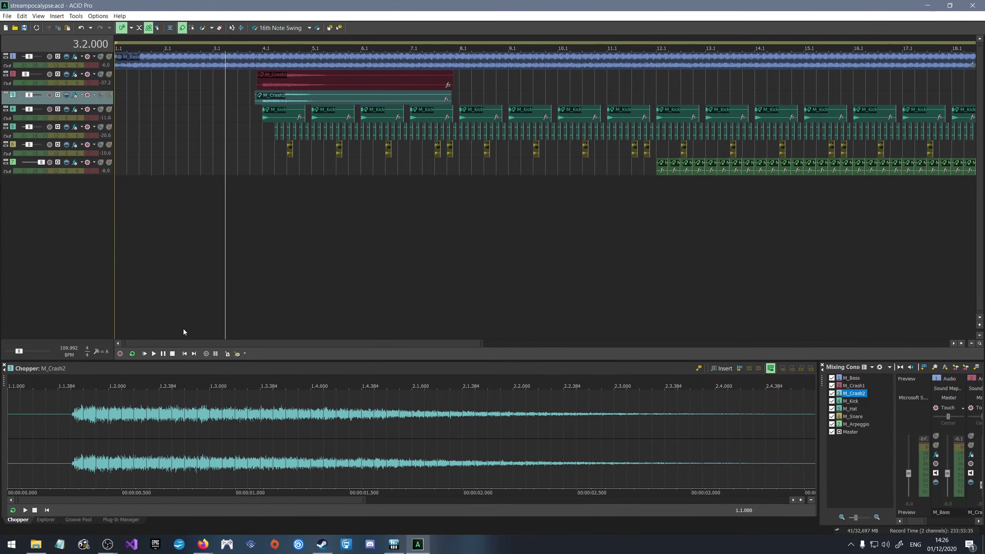
Show the streampocalypse folder in ACID Pro's file explorer and refresh its file list.
{"action": "left_click", "coordinate": [46, 520]}
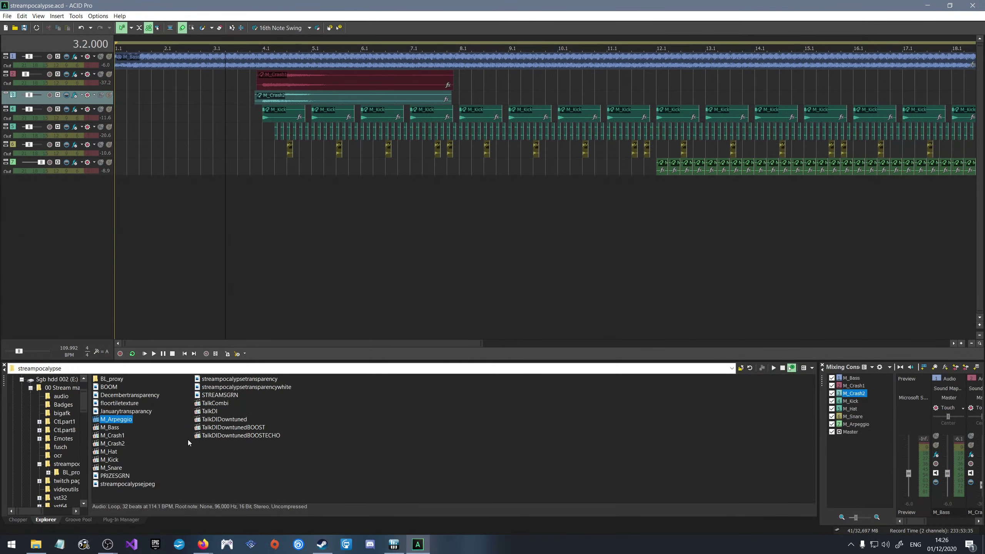
{"action": "left_click", "coordinate": [166, 433]}
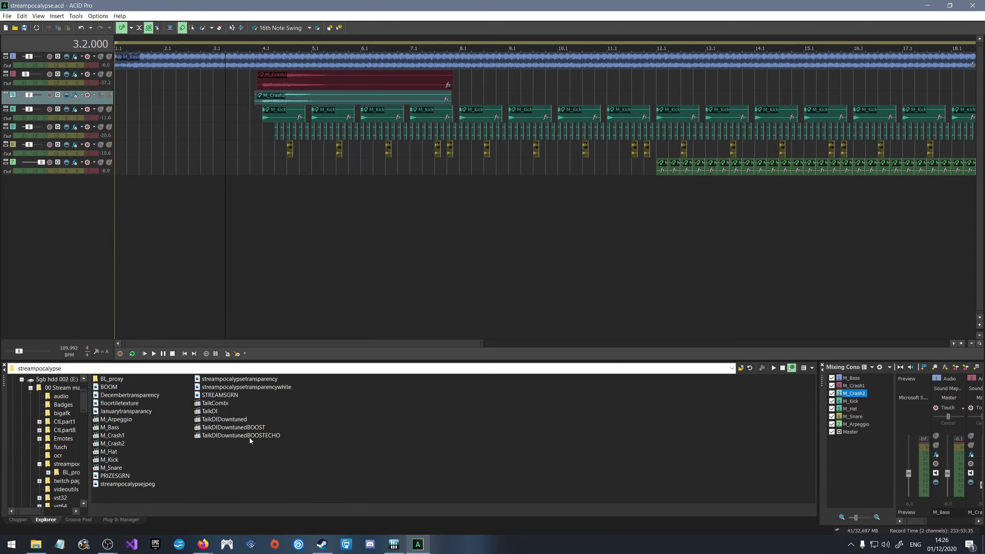
{"action": "right_click", "coordinate": [242, 470]}
{"action": "left_click", "coordinate": [259, 486]}
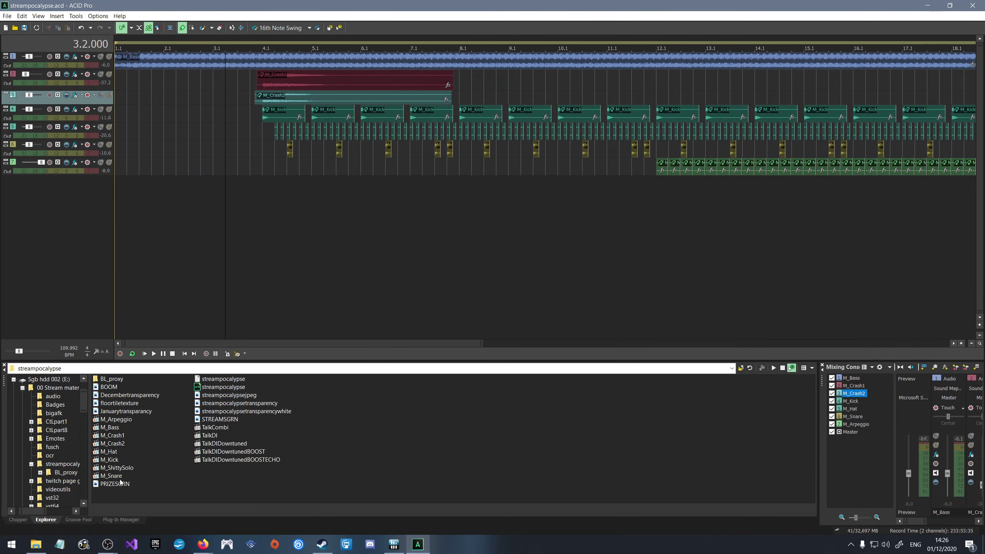
Add M_ShittySolo on a new track below the arpeggio, starting around bar 15, and decline the Beatmapper Wizard.
{"action": "left_click_drag", "start_coordinate": [125, 465], "coordinate": [768, 198]}
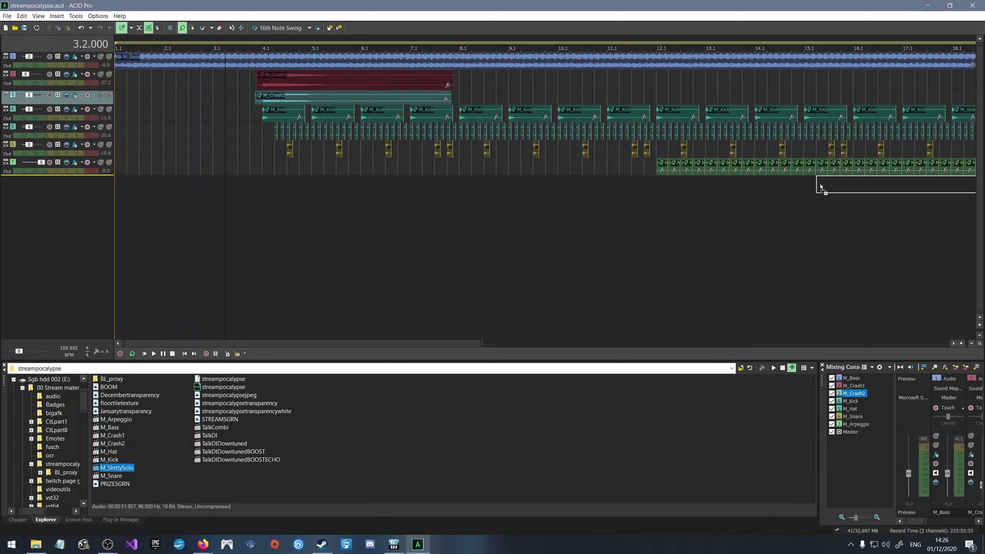
{"action": "left_click_drag", "start_coordinate": [821, 187], "coordinate": [821, 186]}
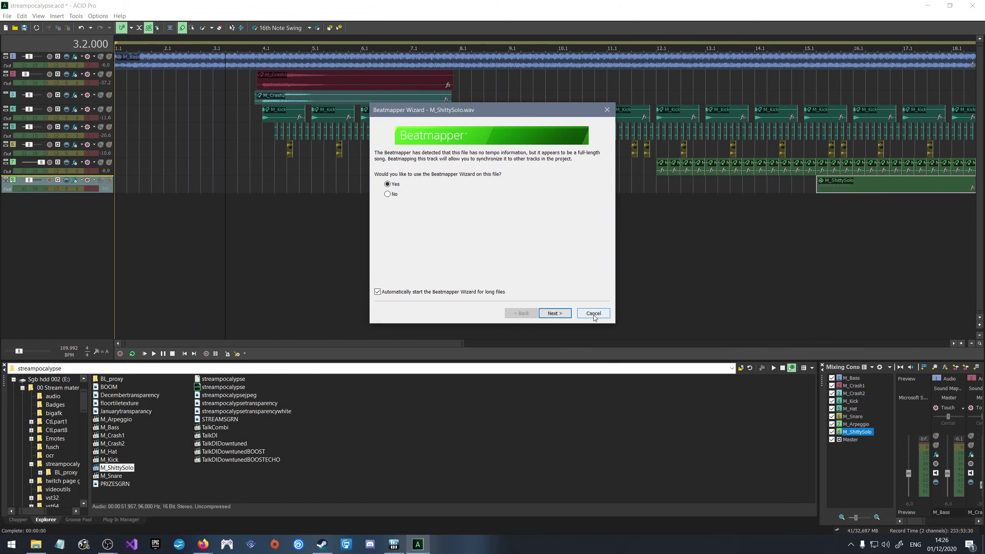
{"action": "left_click", "coordinate": [554, 314]}
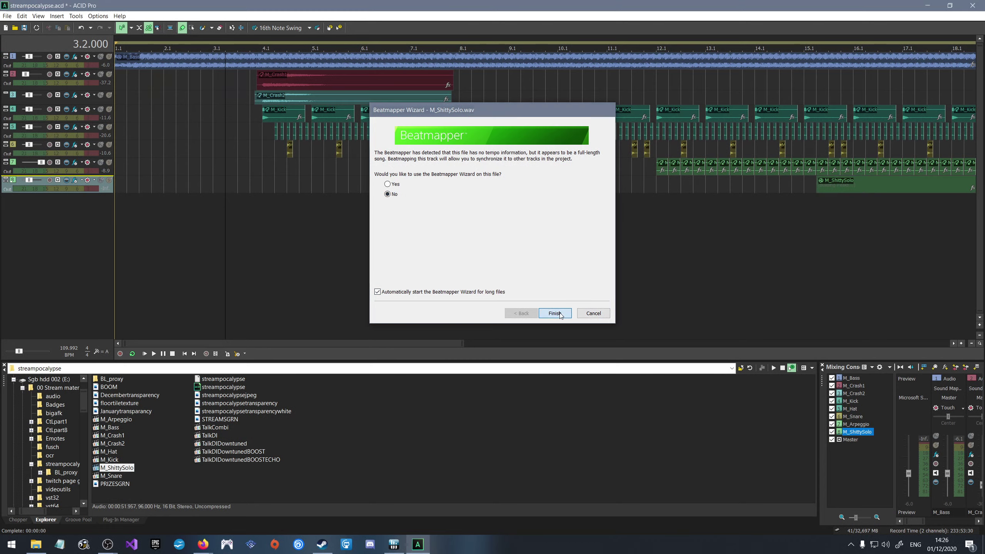
Play the song with the solo from 19.2.000 and from 22.3.000, and examine where the solo's sound begins.
{"action": "scroll", "coordinate": [496, 344], "scroll_direction": "right", "scroll_amount": 5}
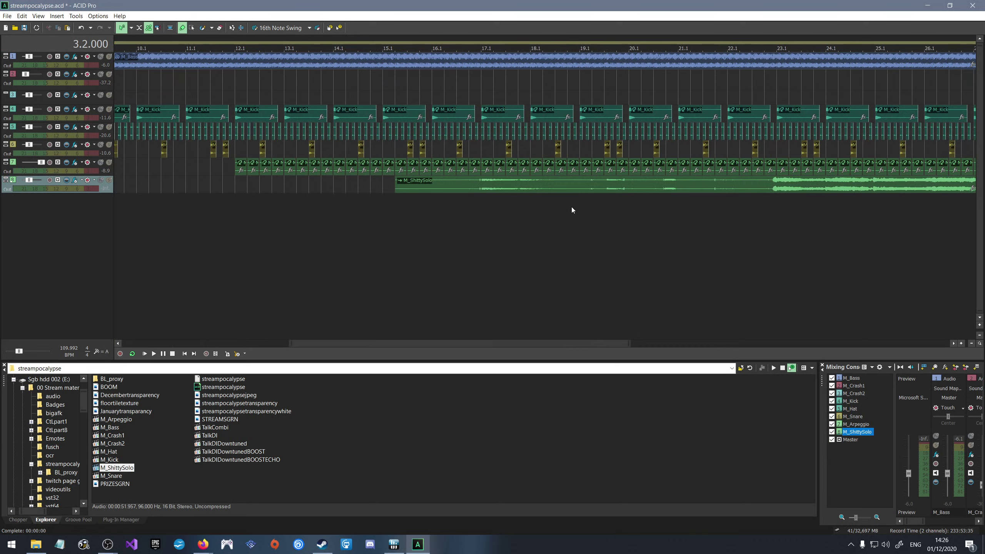
{"action": "scroll", "coordinate": [466, 338], "scroll_direction": "left", "scroll_amount": 5}
{"action": "scroll", "coordinate": [582, 213], "scroll_direction": "right", "scroll_amount": 5}
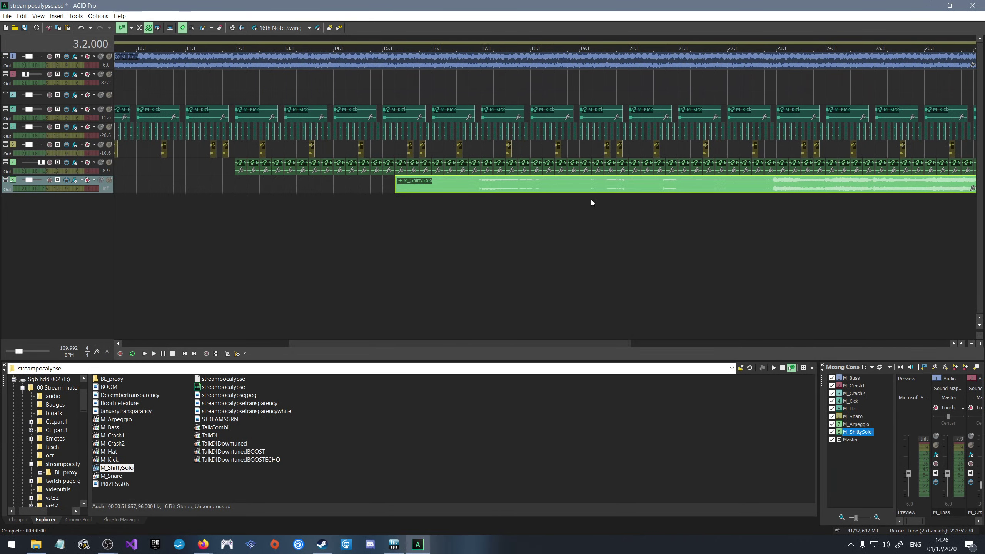
{"action": "left_click", "coordinate": [592, 200]}
{"action": "key", "text": "space"}
{"action": "key", "text": "space"}
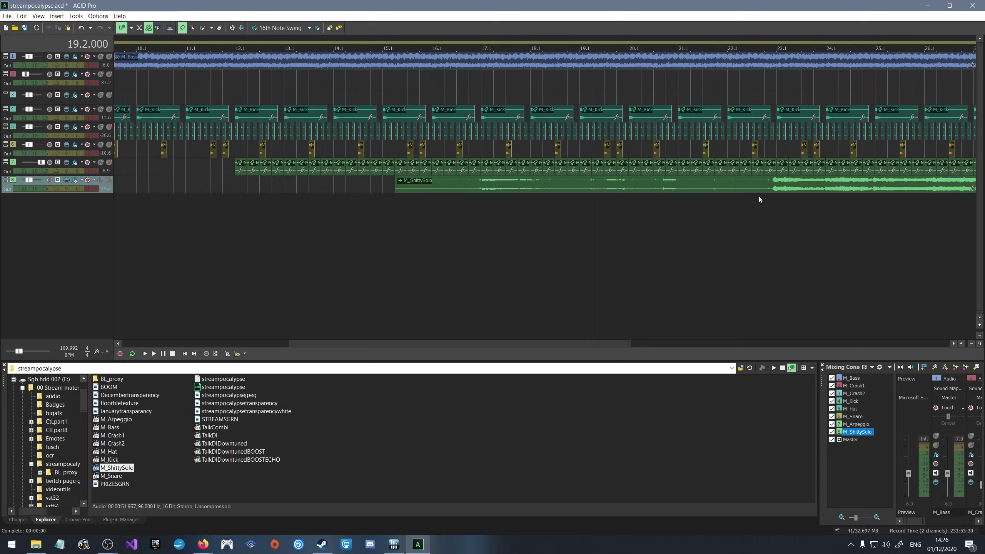
{"action": "left_click", "coordinate": [760, 199]}
{"action": "key", "text": "space"}
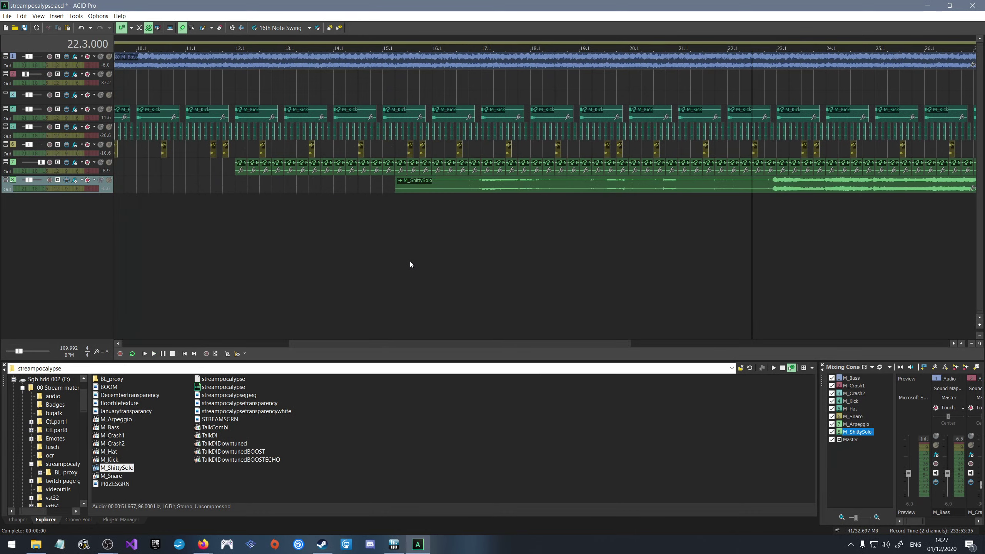
{"action": "scroll", "coordinate": [421, 350], "scroll_direction": "right", "scroll_amount": 8}
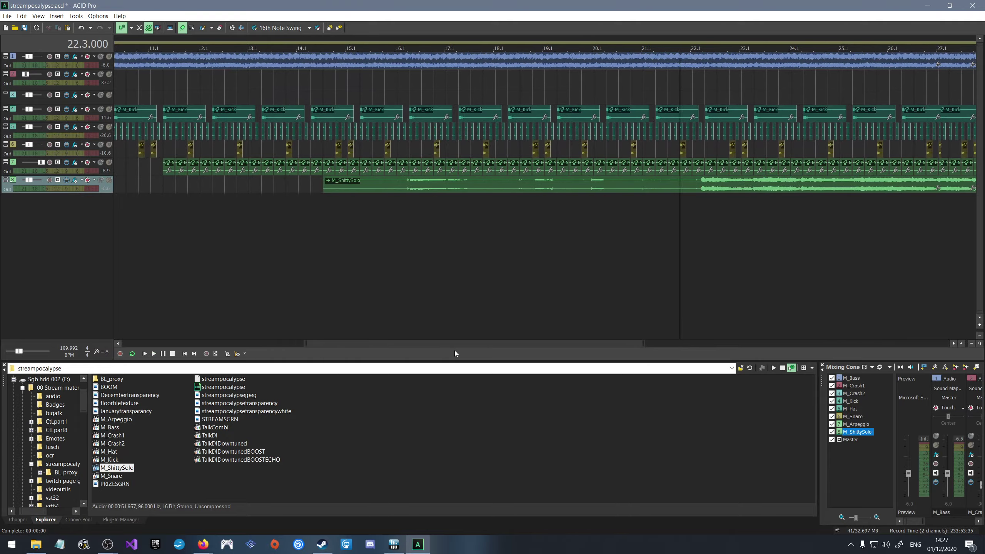
{"action": "scroll", "coordinate": [514, 190], "scroll_direction": "up", "scroll_amount": 6}
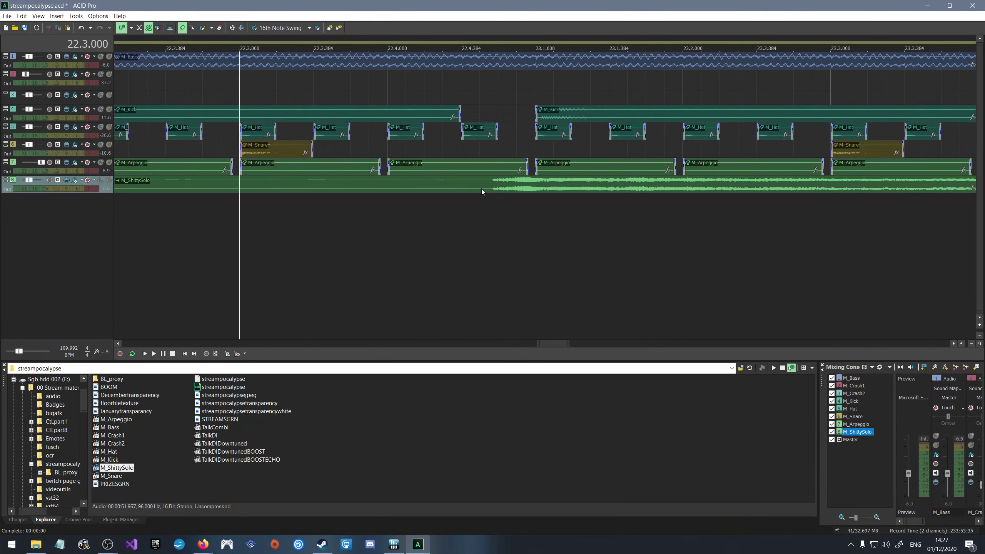
{"action": "scroll", "coordinate": [465, 256], "scroll_direction": "down", "scroll_amount": 8}
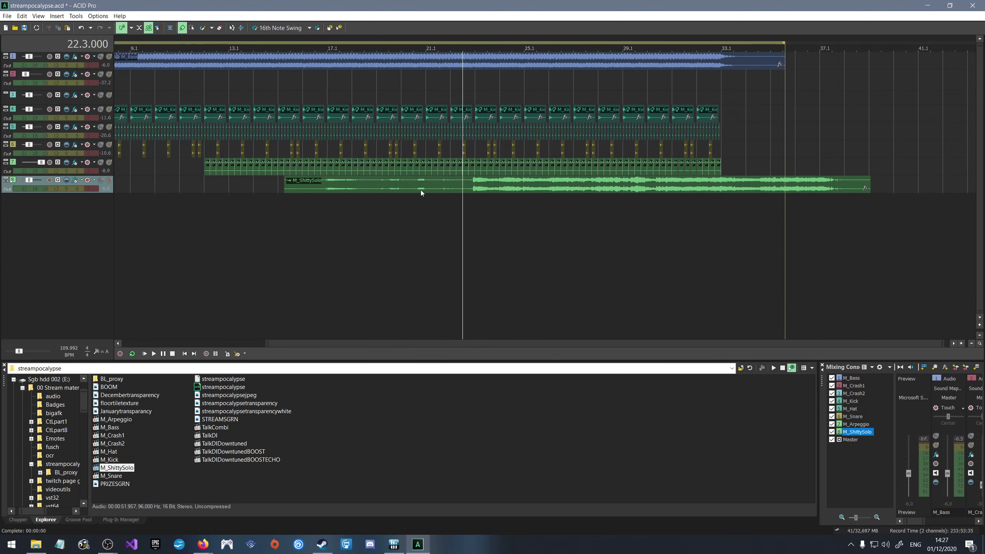
Try several loop regions on the timeline and set the loop region to the whole project.
{"action": "scroll", "coordinate": [420, 240], "scroll_direction": "down", "scroll_amount": 2}
{"action": "left_click_drag", "start_coordinate": [377, 225], "coordinate": [457, 229]}
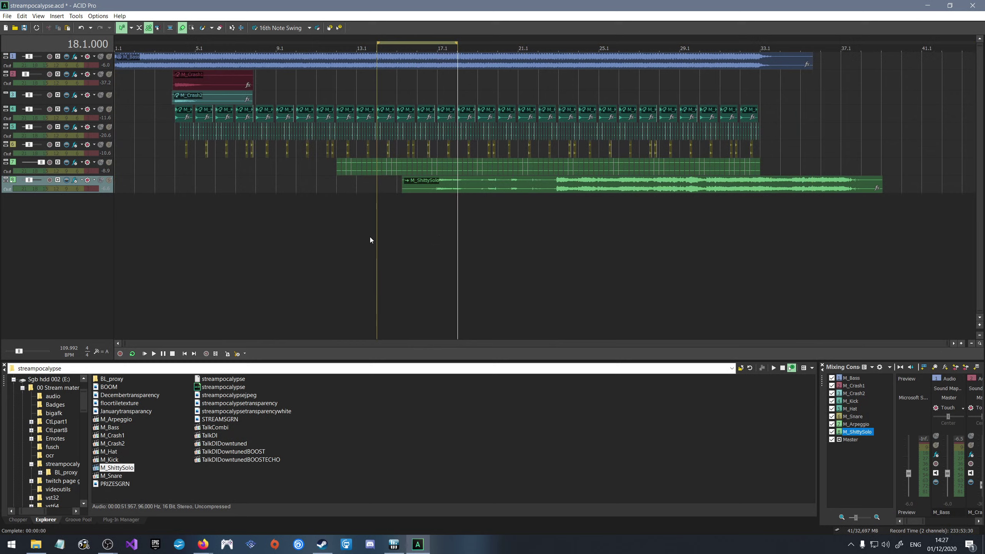
{"action": "left_click_drag", "start_coordinate": [356, 232], "coordinate": [198, 217]}
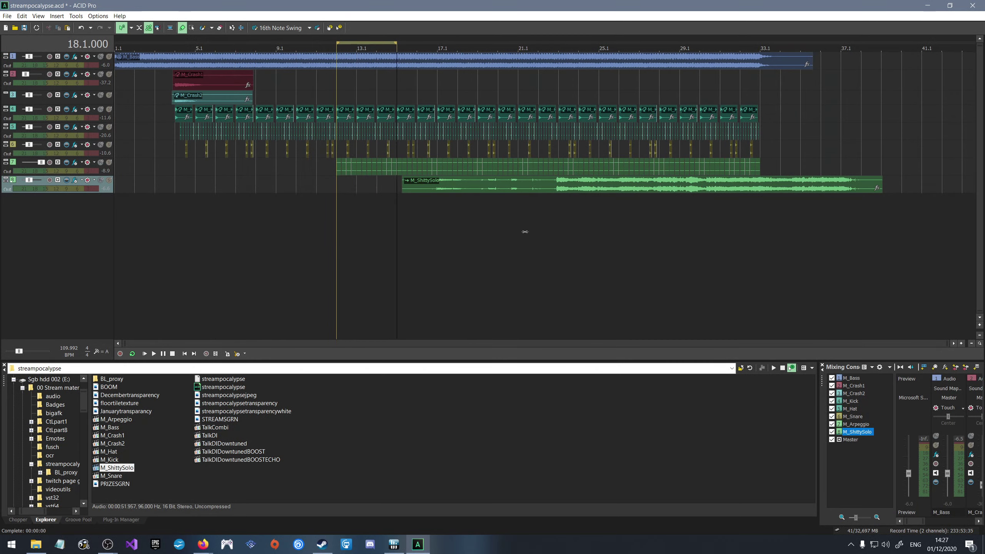
{"action": "left_click_drag", "start_coordinate": [721, 240], "coordinate": [909, 238]}
{"action": "left_click_drag", "start_coordinate": [782, 242], "coordinate": [554, 245]}
{"action": "right_click", "coordinate": [599, 46]}
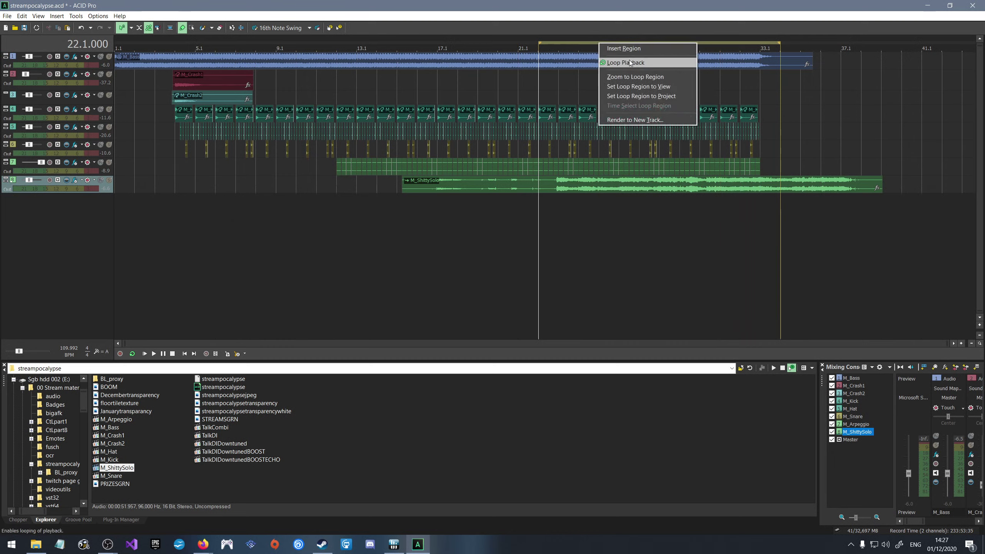
{"action": "left_click", "coordinate": [632, 96]}
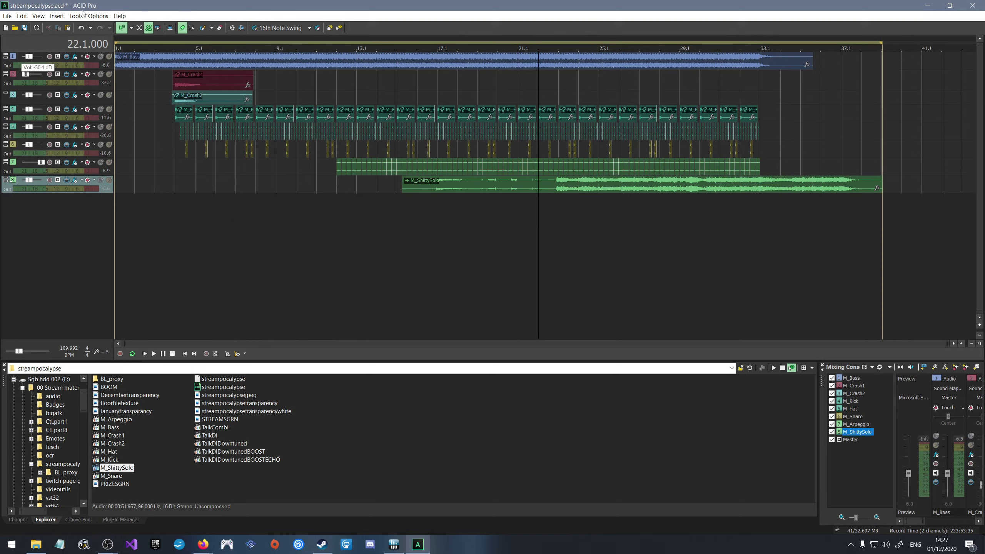
Show the time ruler below the tracks and check cursor positions 29.1.000, 15.1.000 and 2.1.000 against it.
{"action": "left_click", "coordinate": [38, 15]}
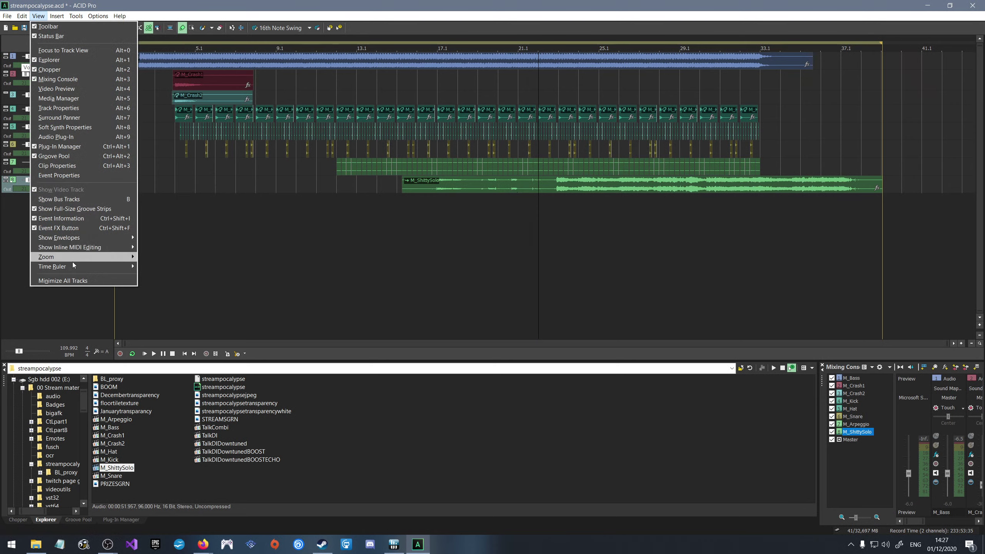
{"action": "mouse_move", "coordinate": [93, 267]}
{"action": "left_click", "coordinate": [233, 268]}
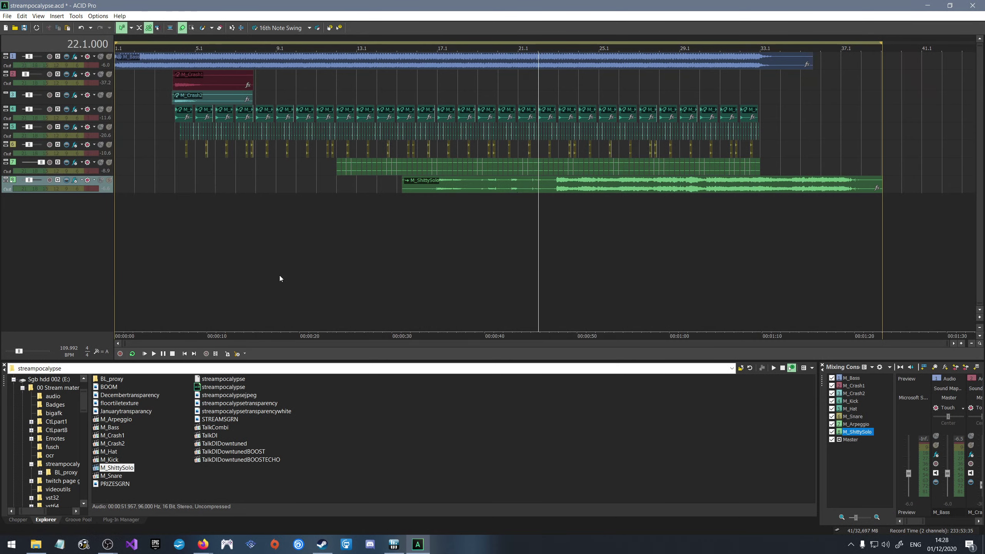
{"action": "left_click", "coordinate": [679, 325]}
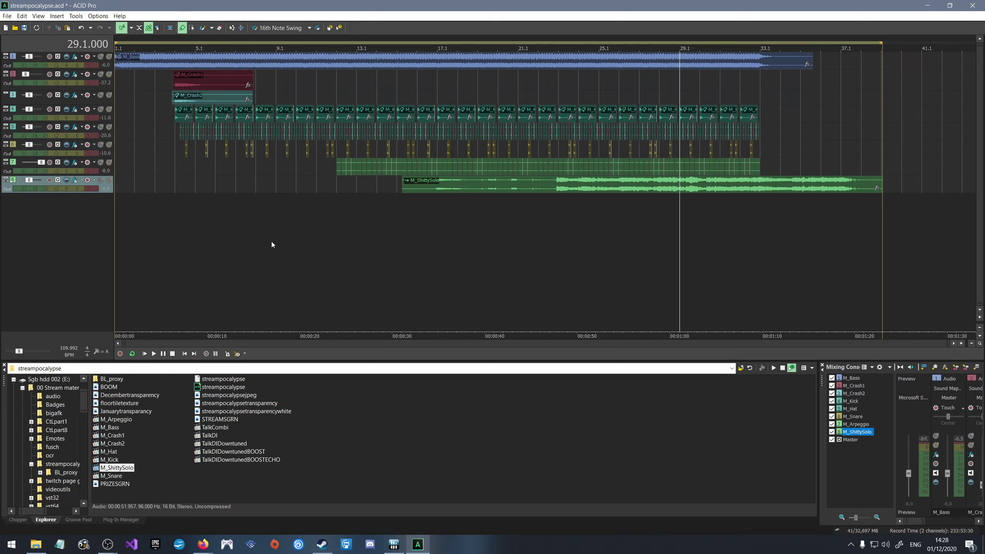
{"action": "left_click", "coordinate": [400, 329]}
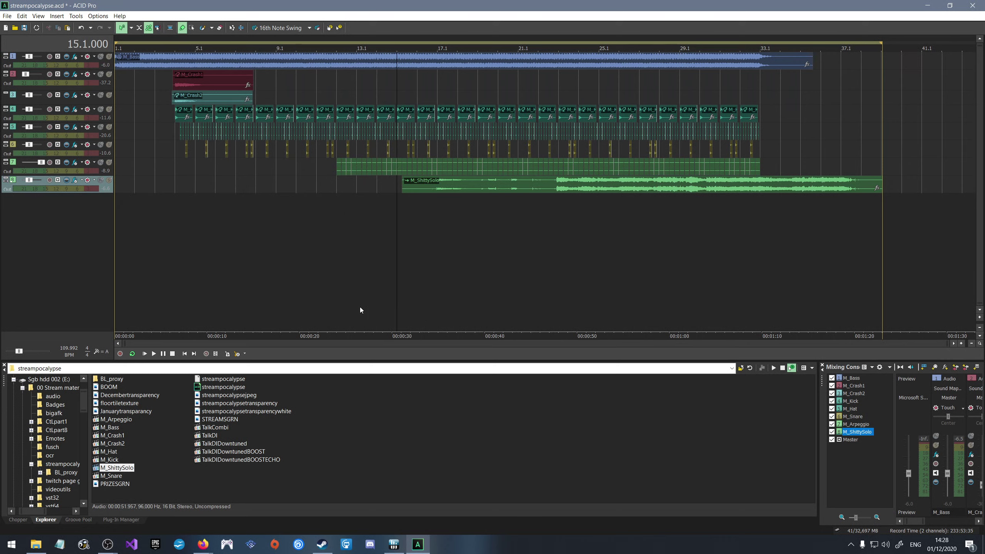
{"action": "left_click", "coordinate": [132, 310]}
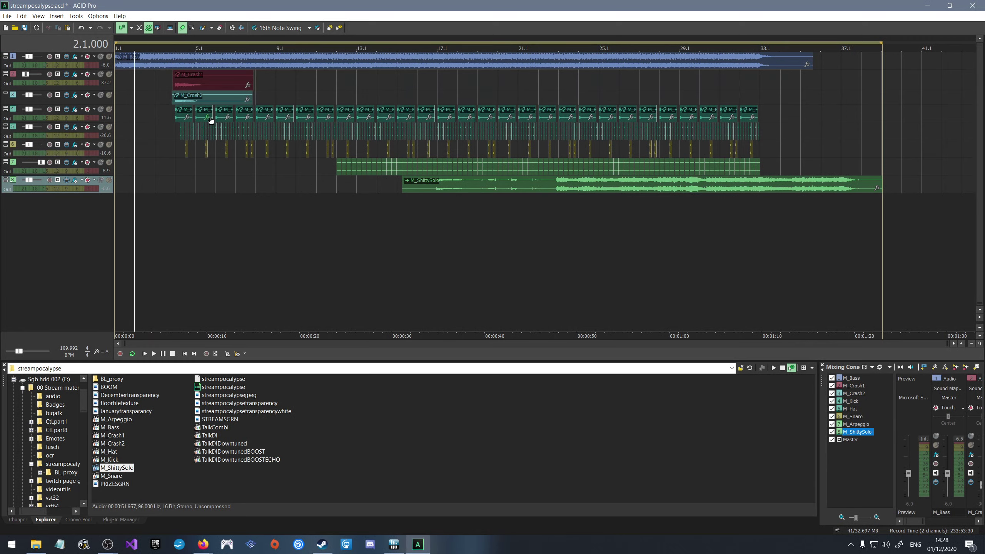
Launch Blender, open the recent file streampocalypse.blend and move the sequencer's playhead to 14+00.
{"action": "left_click", "coordinate": [12, 545]}
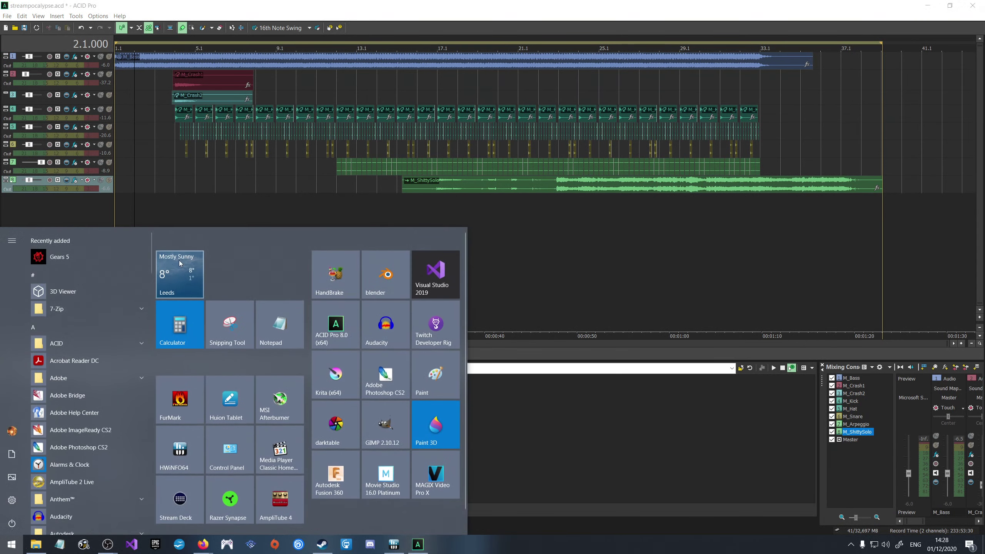
{"action": "left_click", "coordinate": [373, 266]}
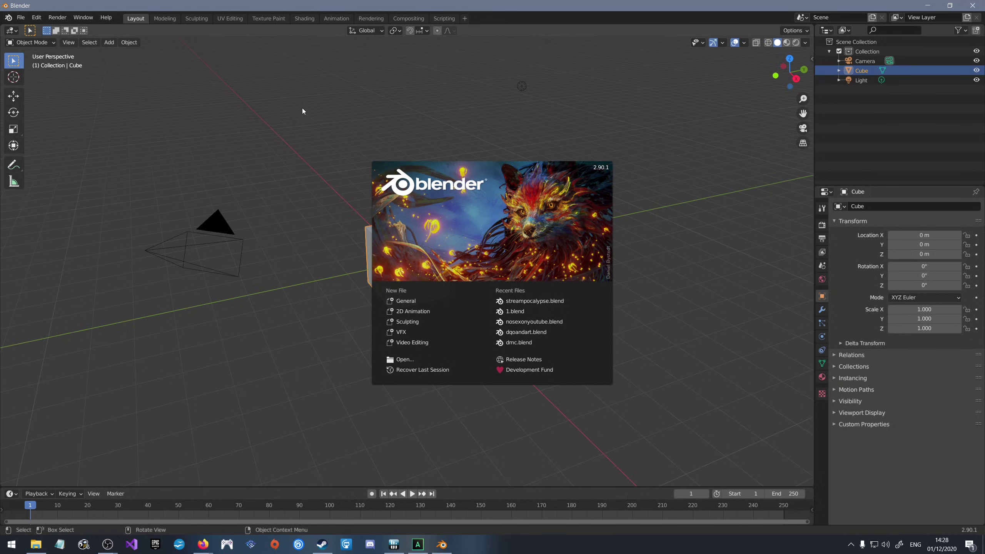
{"action": "left_click", "coordinate": [529, 301]}
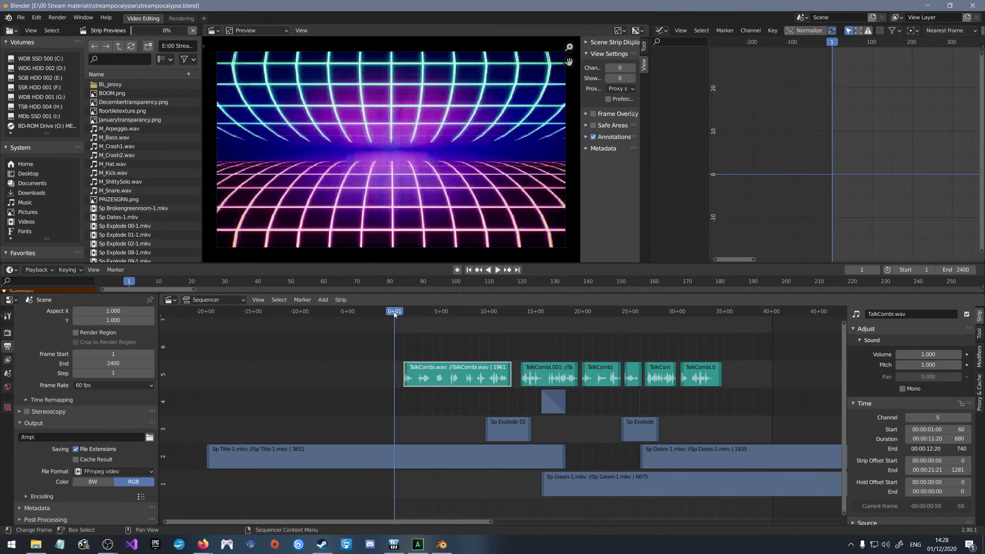
{"action": "left_click_drag", "start_coordinate": [395, 312], "coordinate": [527, 315]}
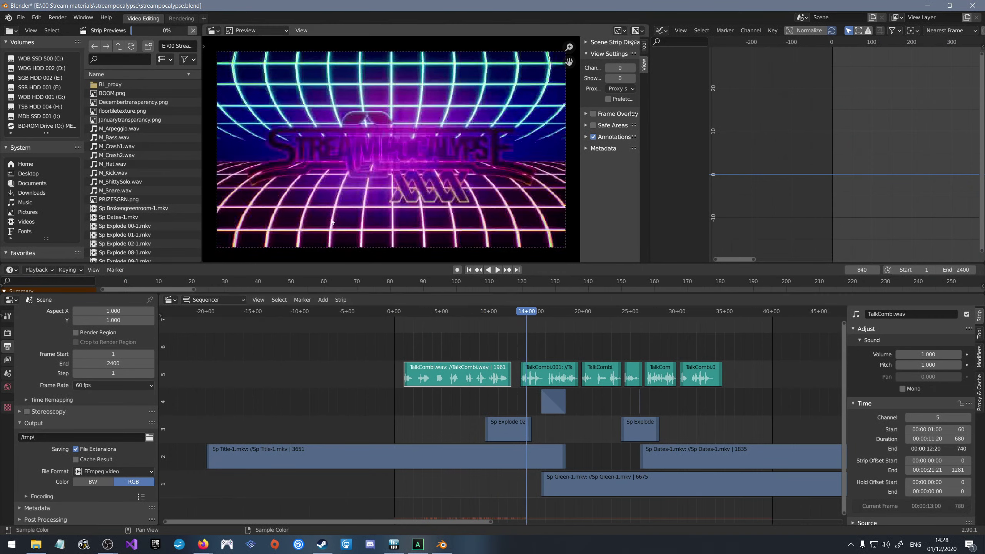
Switch to ACID Pro, set the loop region from 8.1 to 9.1 and the cursor to 4.1.000, and compare with Blender's timeline.
{"action": "left_click", "coordinate": [417, 545]}
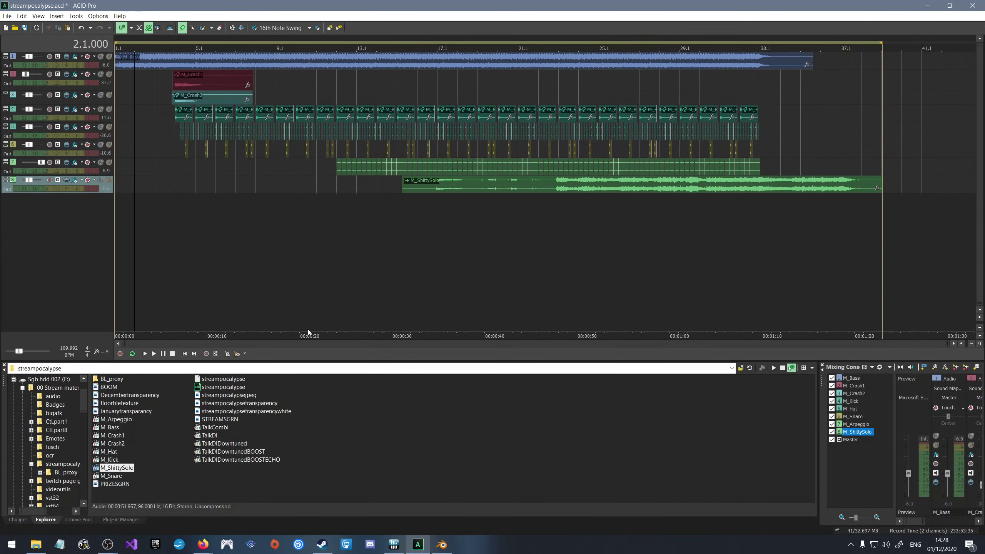
{"action": "left_click", "coordinate": [265, 323]}
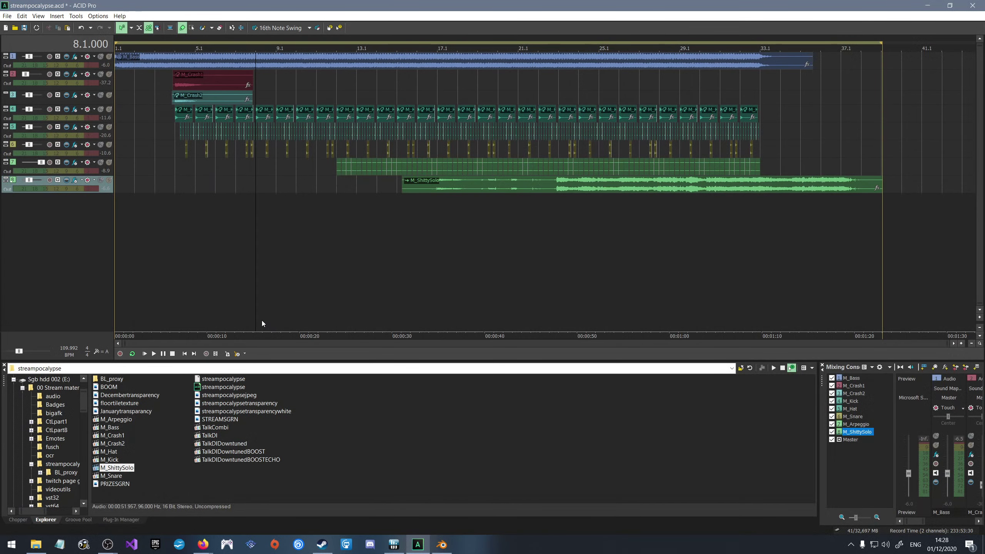
{"action": "left_click_drag", "start_coordinate": [262, 321], "coordinate": [274, 320]}
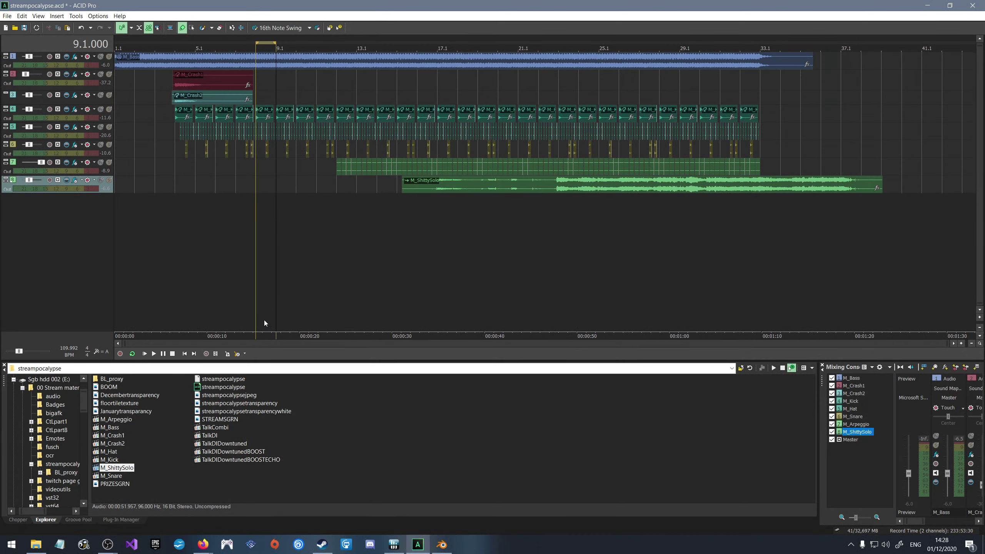
{"action": "scroll", "coordinate": [200, 275], "scroll_direction": "up", "scroll_amount": 3}
{"action": "scroll", "coordinate": [201, 278], "scroll_direction": "down", "scroll_amount": 4}
{"action": "left_click", "coordinate": [185, 268]}
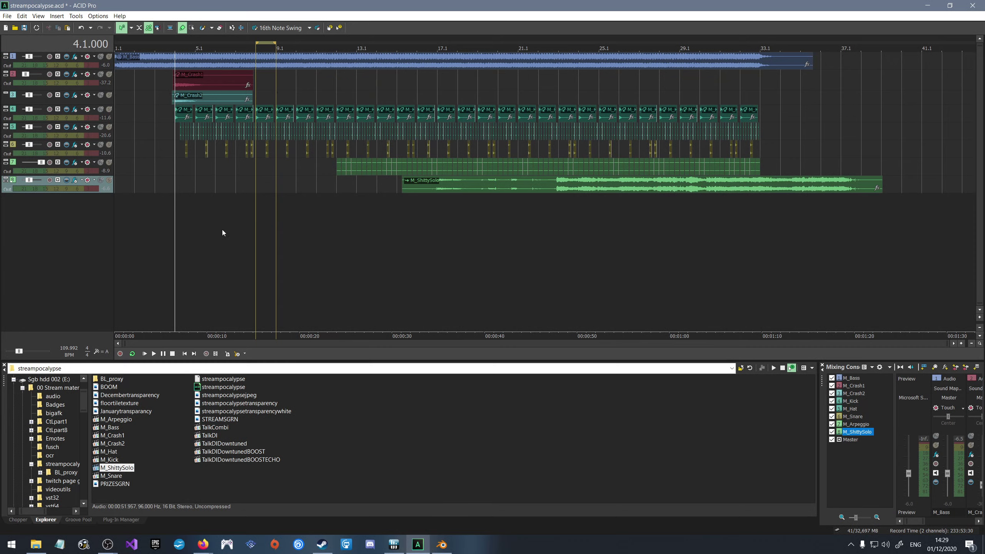
{"action": "left_click", "coordinate": [442, 544]}
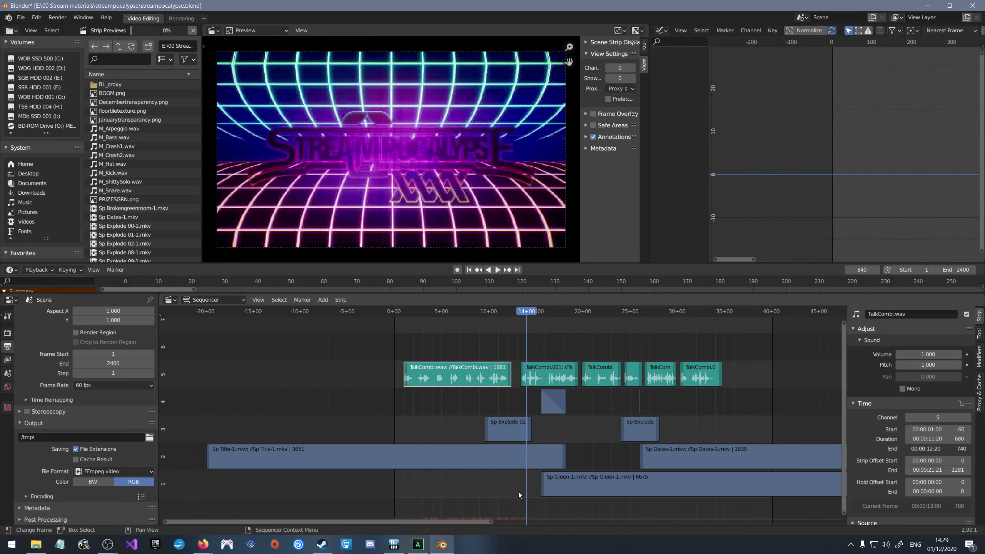
{"action": "left_click", "coordinate": [419, 544]}
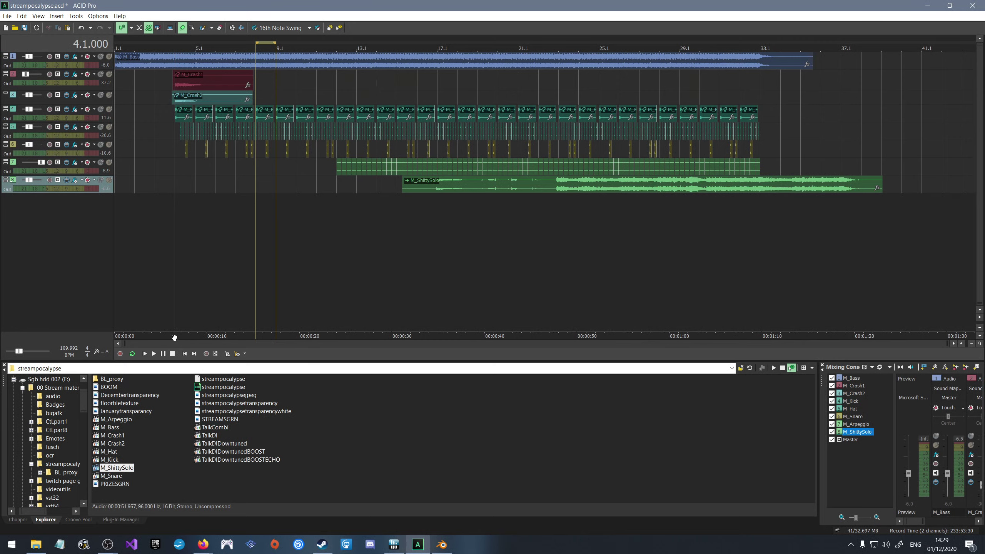
Move the M_ShittySolo clip earlier on its track so that it starts at about 4.3.
{"action": "scroll", "coordinate": [184, 332], "scroll_direction": "up", "scroll_amount": 2}
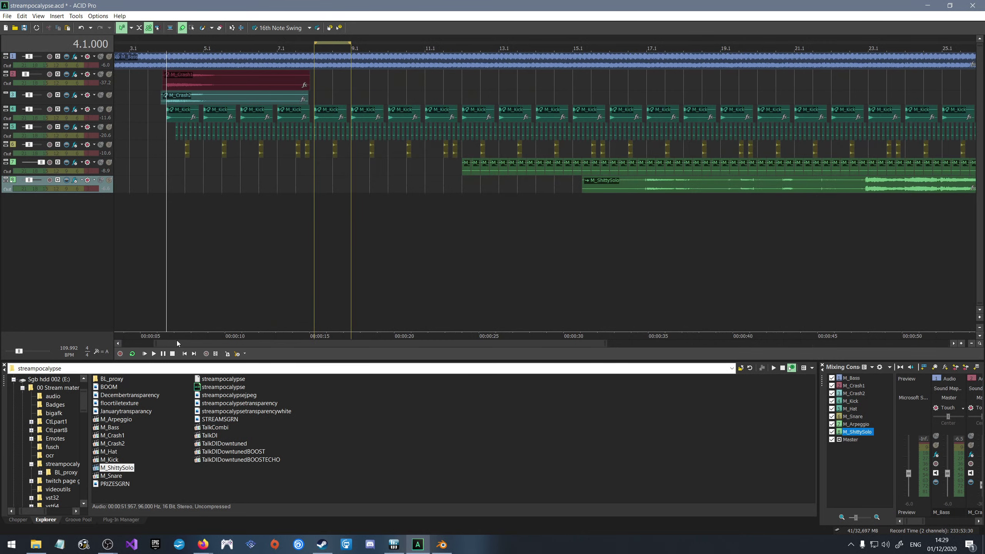
{"action": "left_click_drag", "start_coordinate": [180, 344], "coordinate": [218, 369]}
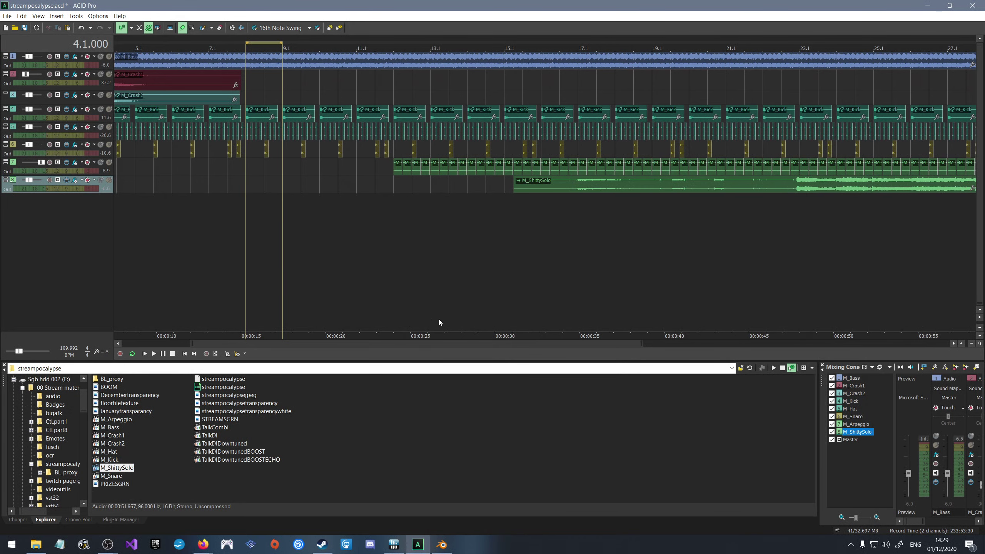
{"action": "mouse_move", "coordinate": [395, 345]}
{"action": "left_mouse_down"}
{"action": "mouse_move", "coordinate": [358, 343]}
{"action": "mouse_move", "coordinate": [388, 352]}
{"action": "left_mouse_up"}
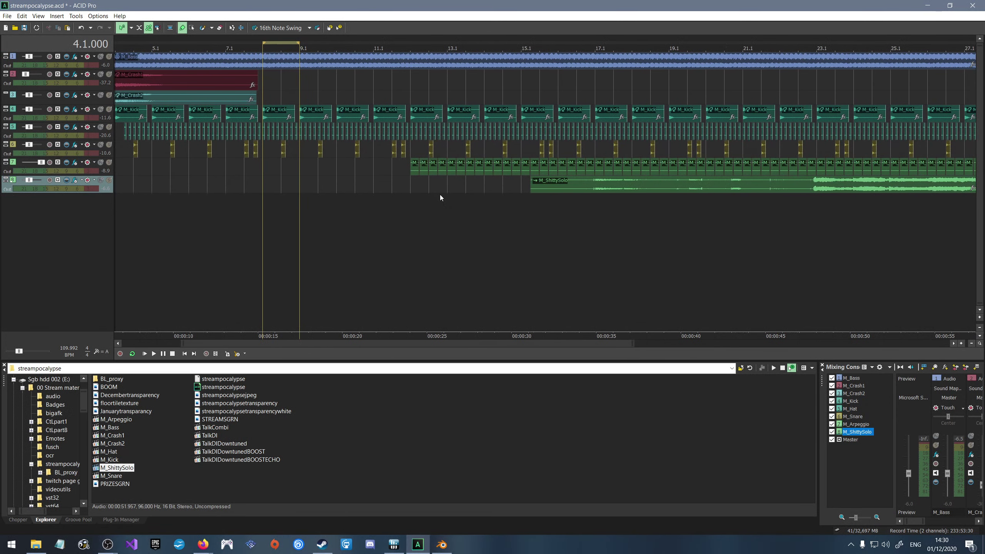
{"action": "left_click_drag", "start_coordinate": [783, 181], "coordinate": [386, 185]}
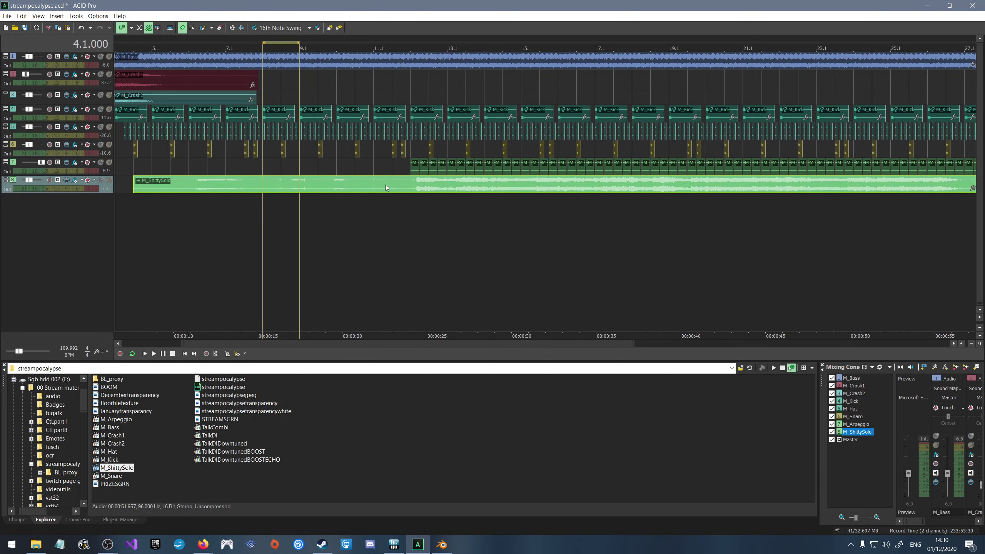
Copy the first eight M_Arpeggio clips from 12.1 and paste them on the same track at 10.1.
{"action": "left_click", "coordinate": [417, 166]}
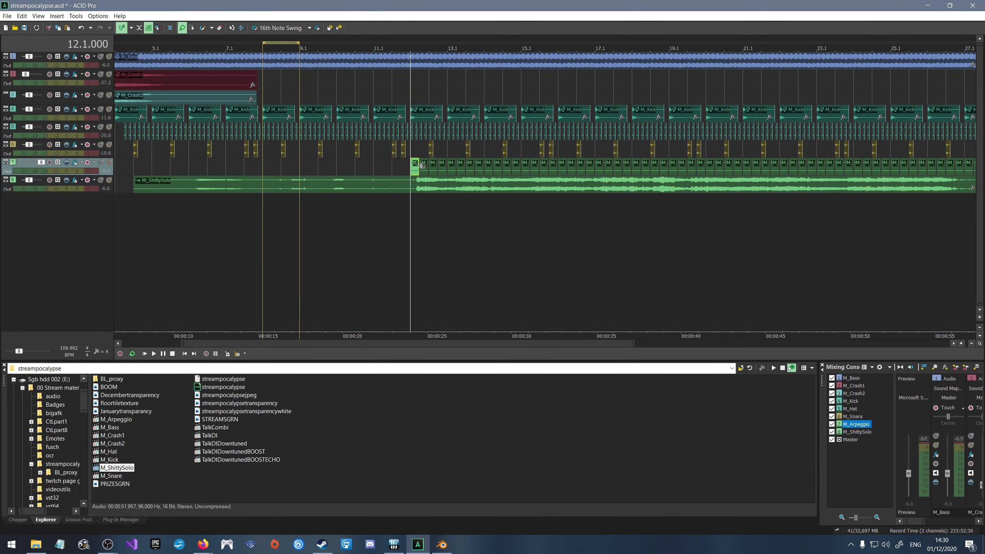
{"action": "left_click", "coordinate": [425, 167], "text": "ctrl"}
{"action": "left_click", "coordinate": [434, 167], "text": "ctrl"}
{"action": "left_click", "coordinate": [444, 167], "text": "ctrl"}
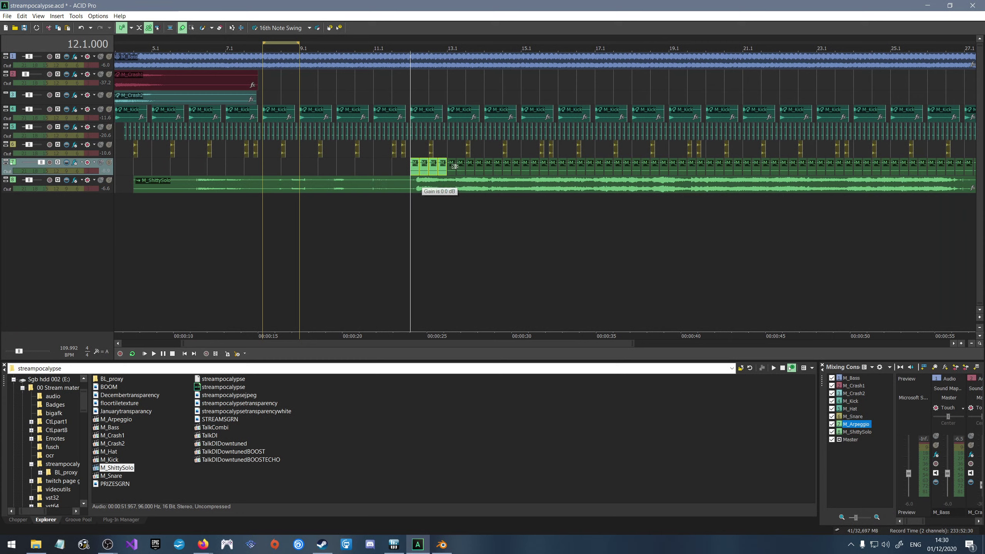
{"action": "left_click", "coordinate": [453, 168], "text": "ctrl"}
{"action": "left_click", "coordinate": [462, 168], "text": "ctrl"}
{"action": "left_click", "coordinate": [471, 168], "text": "ctrl"}
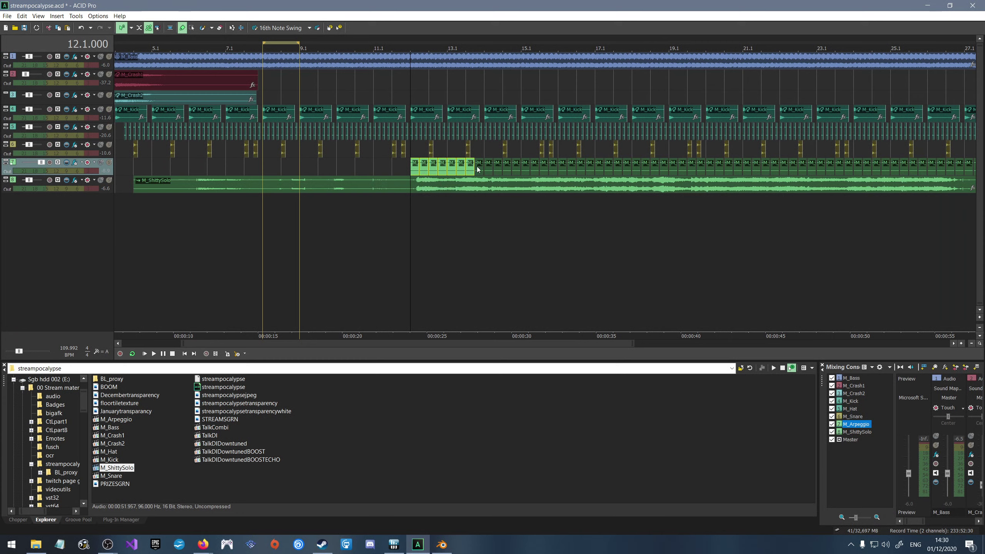
{"action": "left_click", "coordinate": [481, 168], "text": "ctrl"}
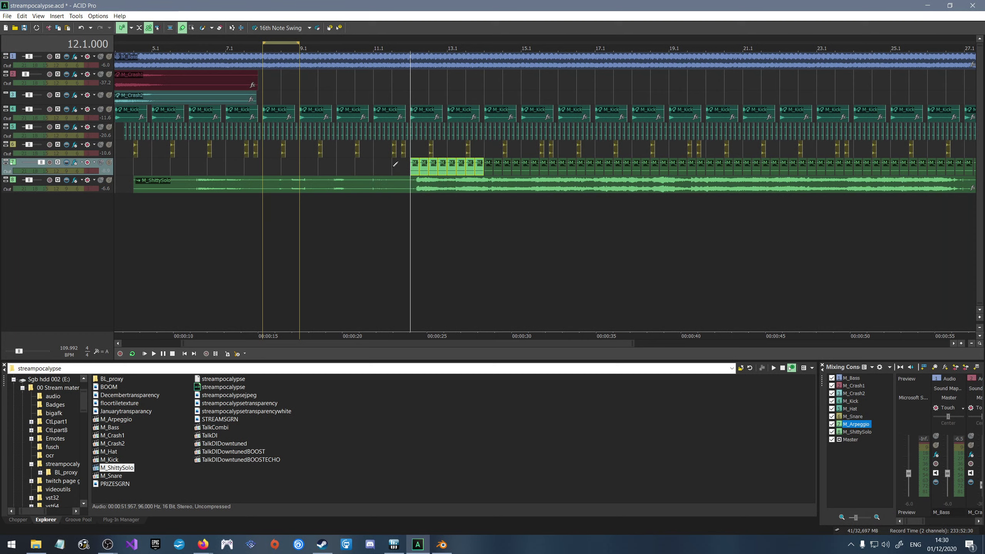
{"action": "left_click", "coordinate": [338, 161]}
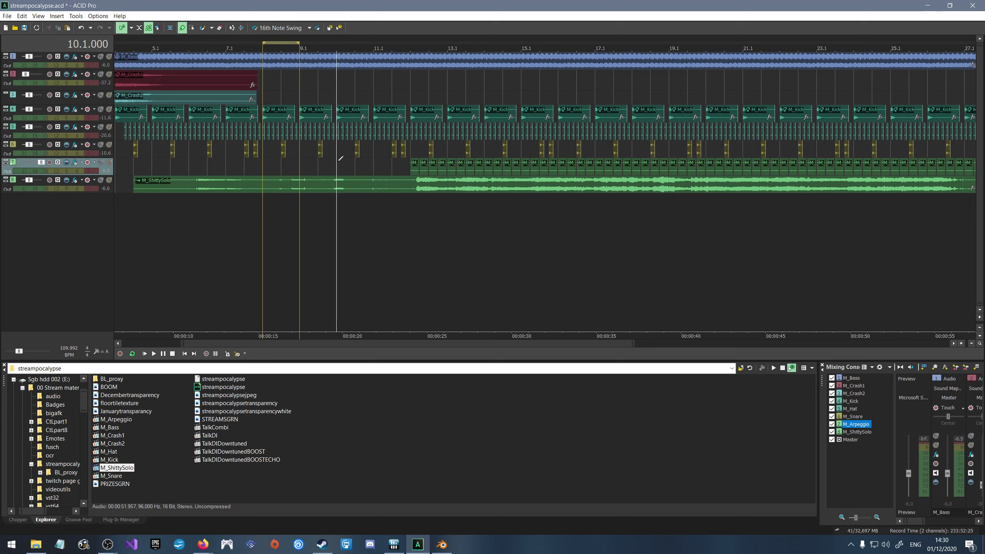
{"action": "key", "text": "ctrl+v"}
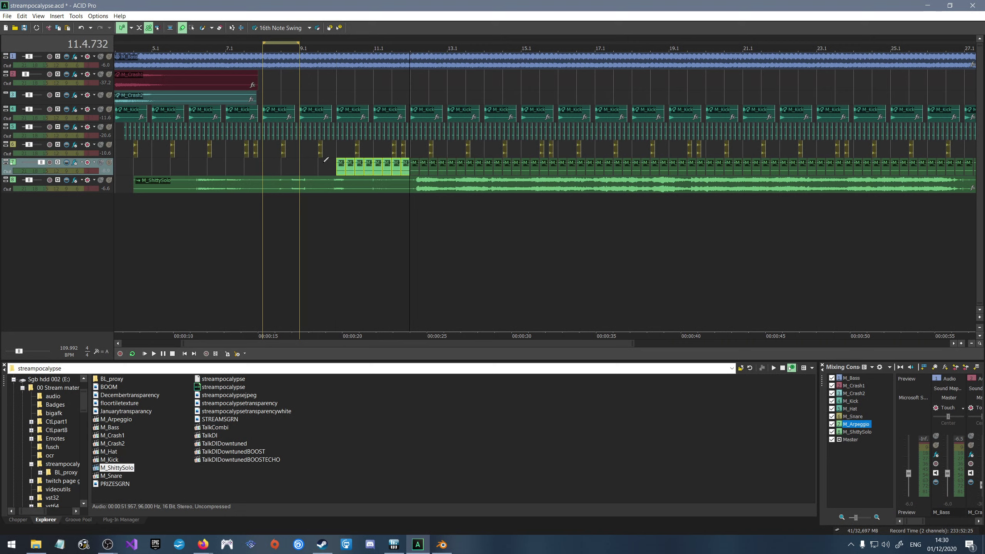
Paste the copied arpeggio clips at 8.1, 6.3 and 4.3 to extend the arpeggio back to the solo's start.
{"action": "left_click", "coordinate": [267, 160]}
{"action": "key", "text": "ctrl+v"}
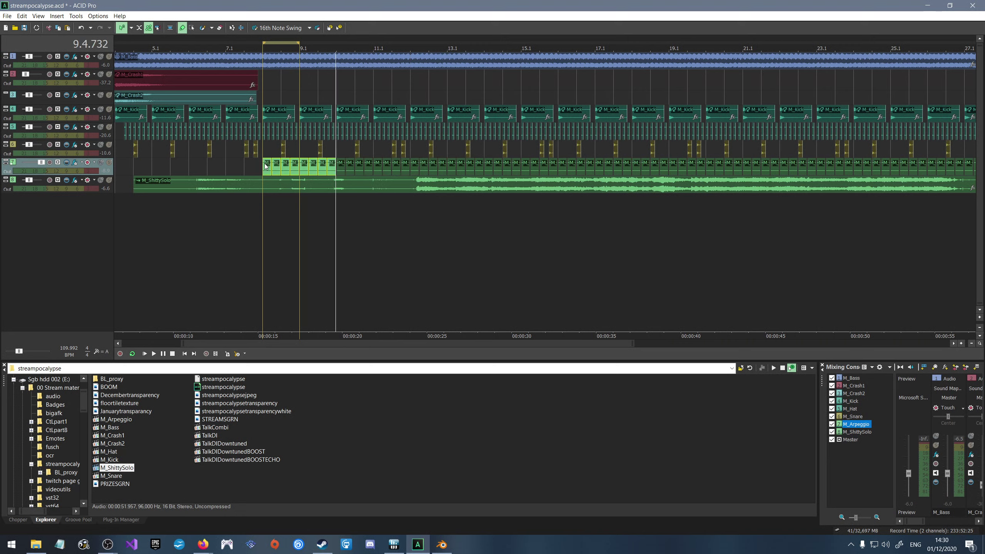
{"action": "left_click", "coordinate": [211, 161]}
{"action": "key", "text": "ctrl+v"}
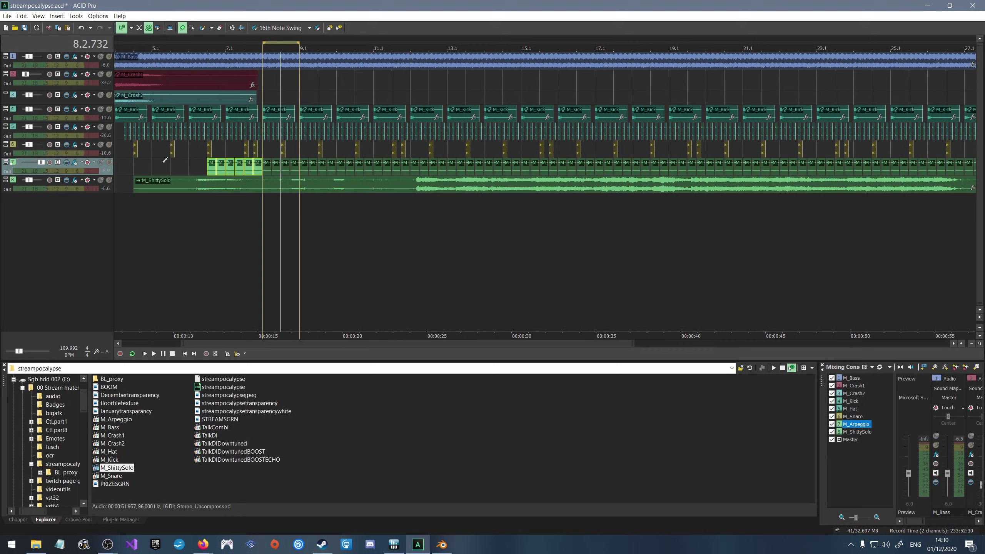
{"action": "left_click", "coordinate": [134, 163]}
{"action": "key", "text": "ctrl+v"}
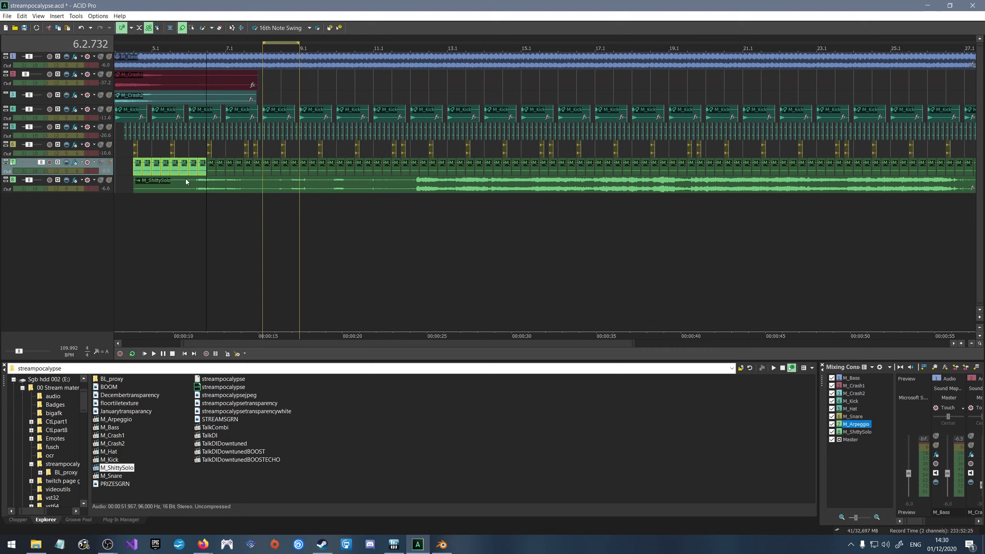
{"action": "left_click", "coordinate": [93, 164]}
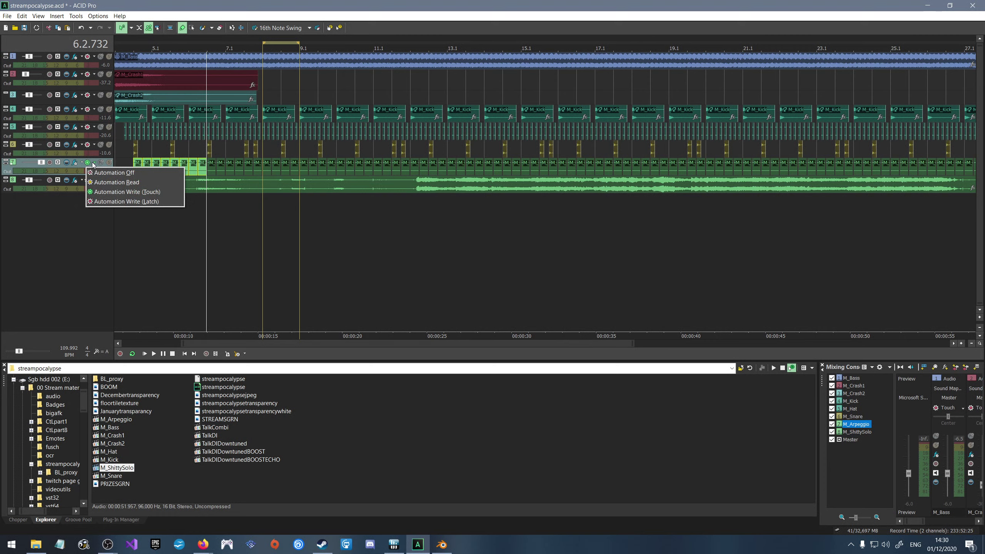
{"action": "left_click", "coordinate": [39, 205]}
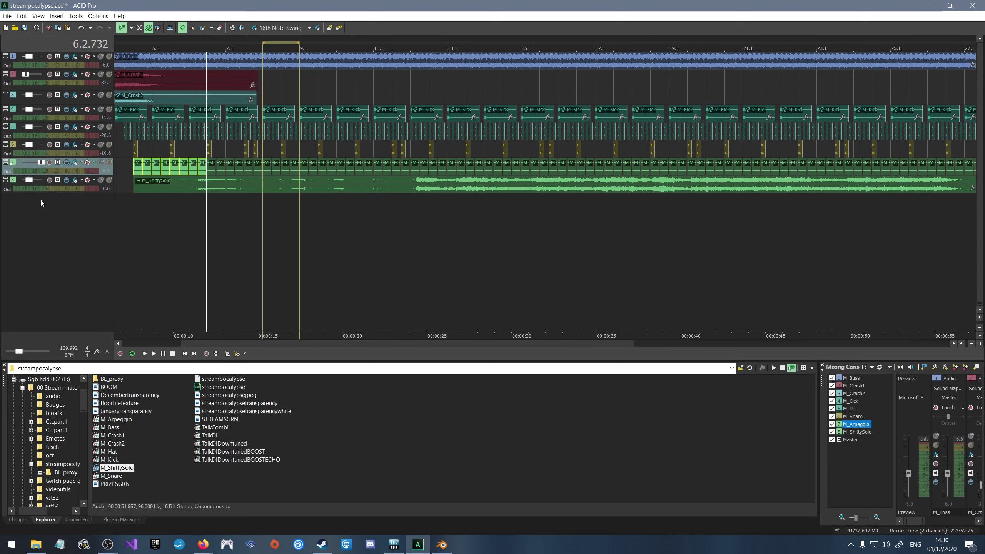
{"action": "right_click", "coordinate": [108, 172]}
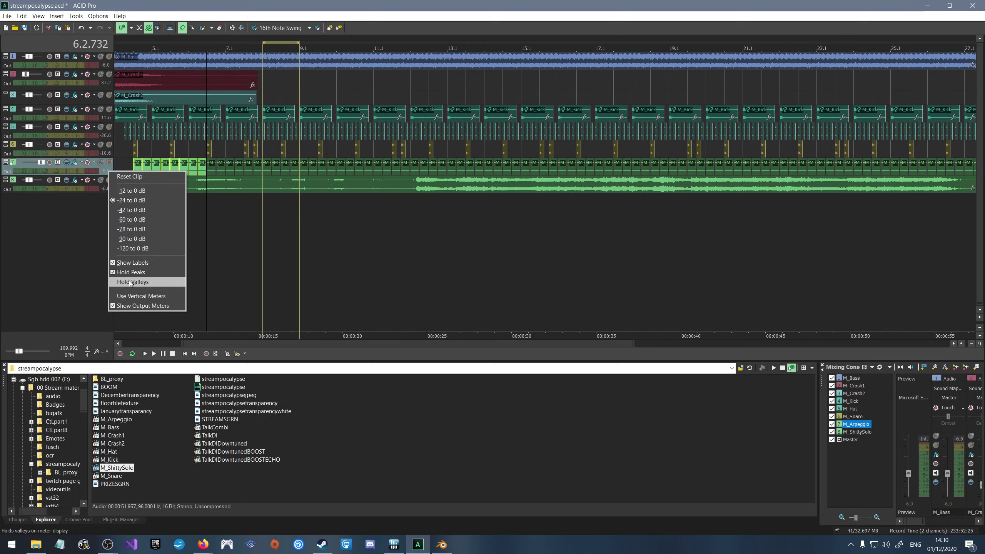
{"action": "left_click", "coordinate": [84, 220]}
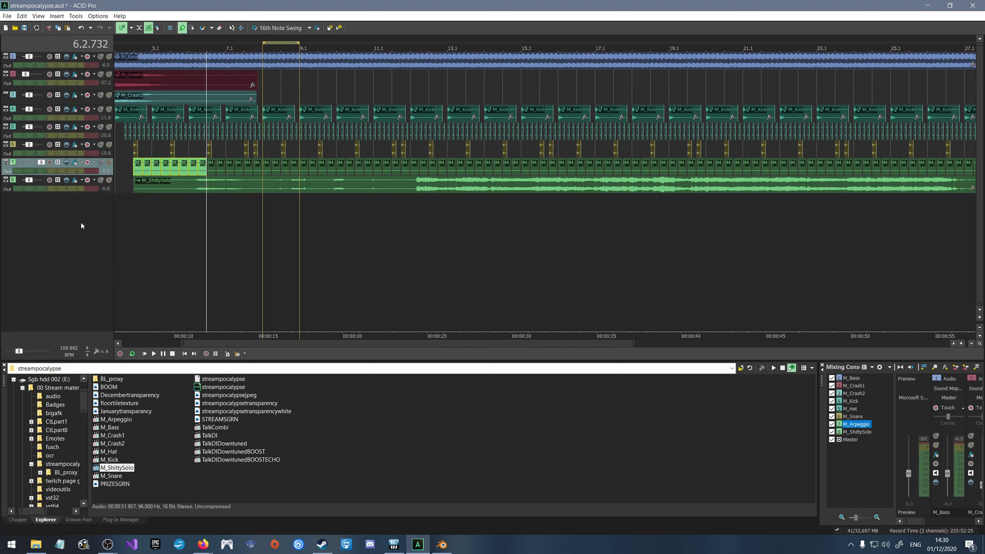
Switch to the Time Selection tool and select the range from 4.3.000 to 8.1.000.
{"action": "left_click", "coordinate": [126, 165]}
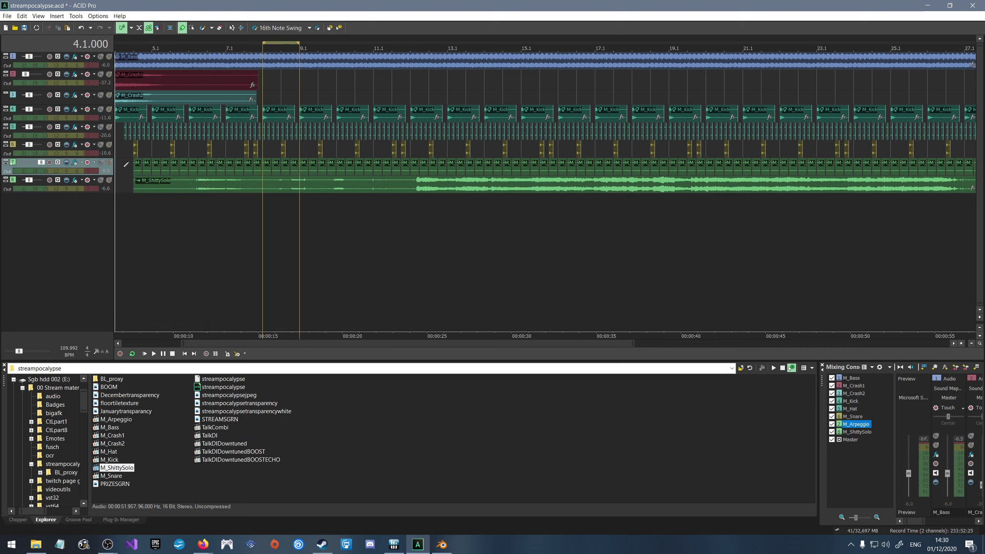
{"action": "left_click", "coordinate": [231, 29]}
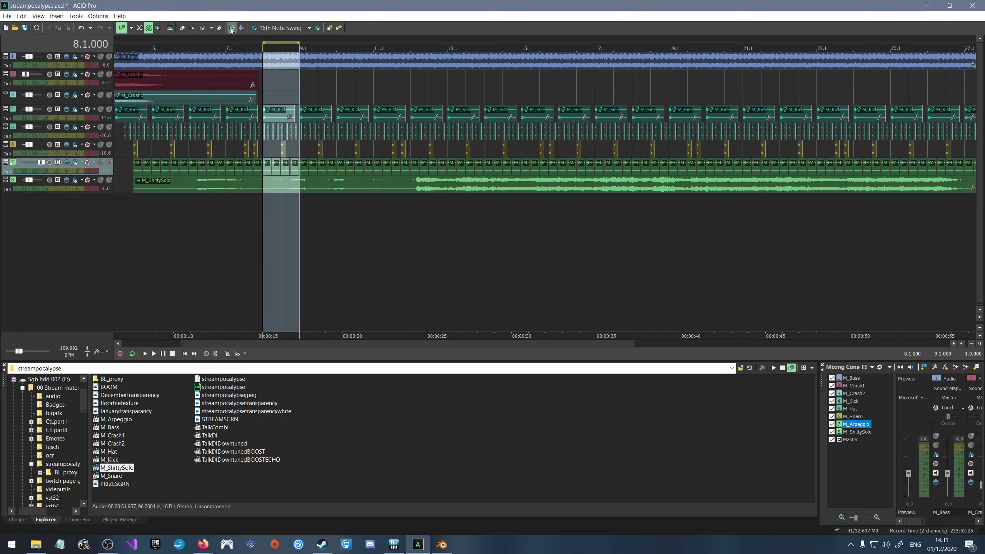
{"action": "left_click_drag", "start_coordinate": [131, 171], "coordinate": [257, 168]}
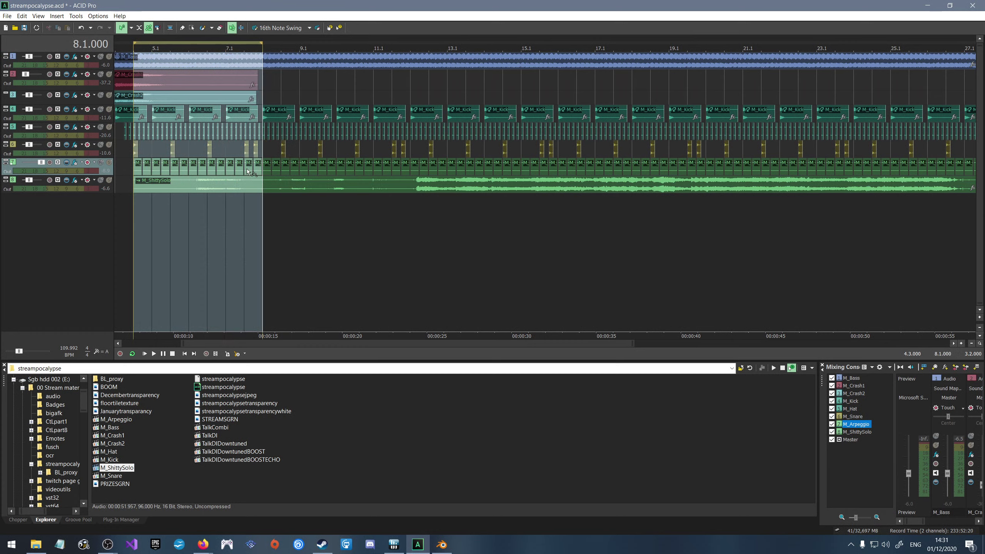
Insert a volume envelope on the M_Arpeggio track and lower it to -Inf dB.
{"action": "right_click", "coordinate": [248, 169]}
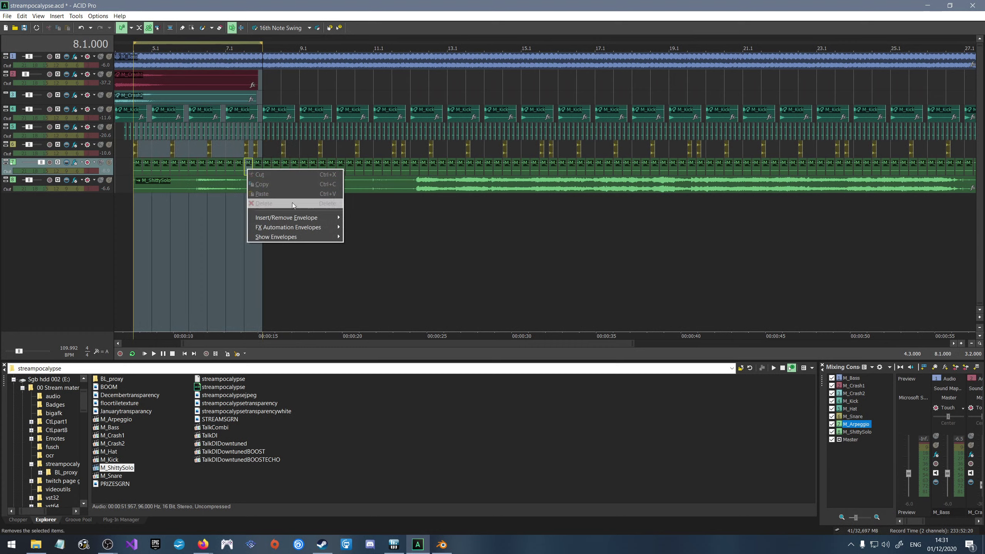
{"action": "mouse_move", "coordinate": [310, 218]}
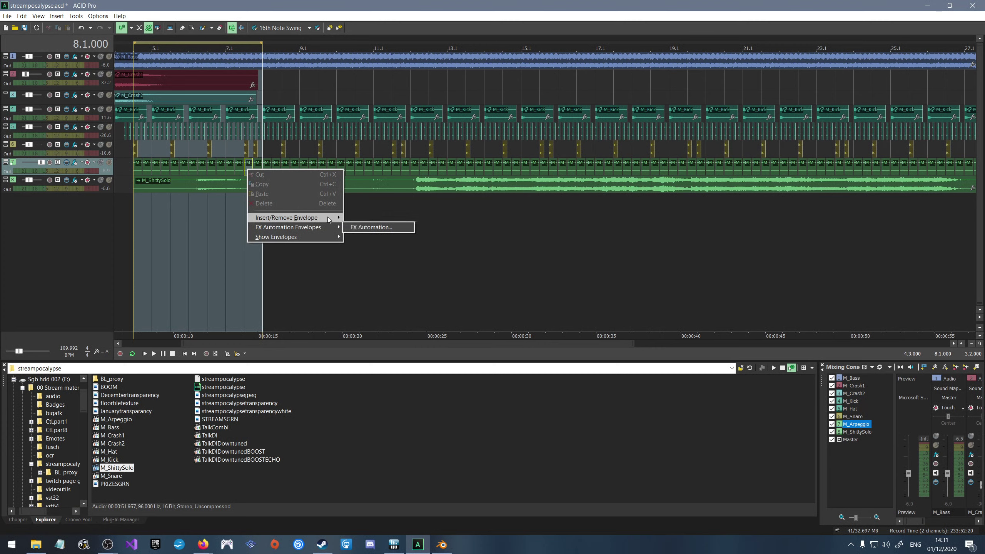
{"action": "left_click", "coordinate": [360, 227]}
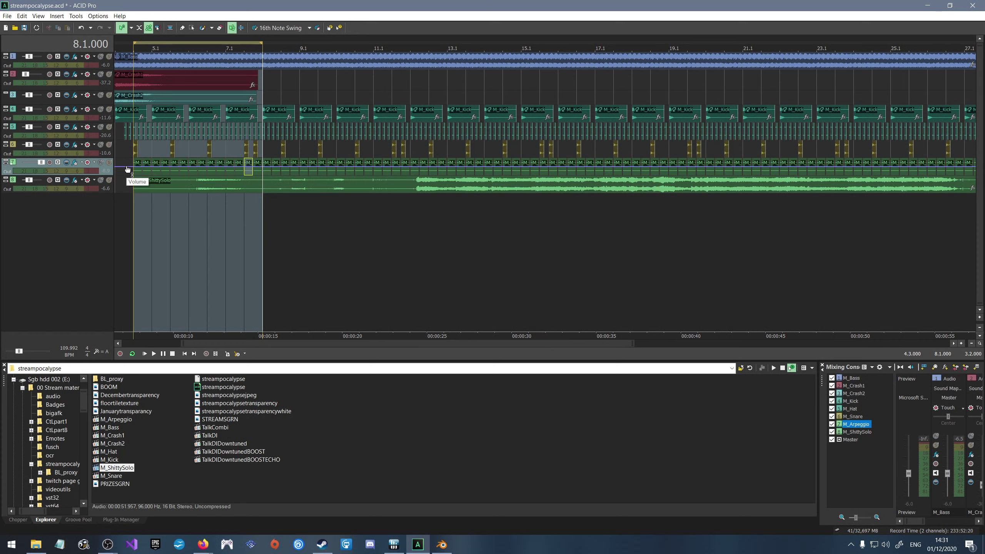
{"action": "left_click_drag", "start_coordinate": [128, 167], "coordinate": [129, 180]}
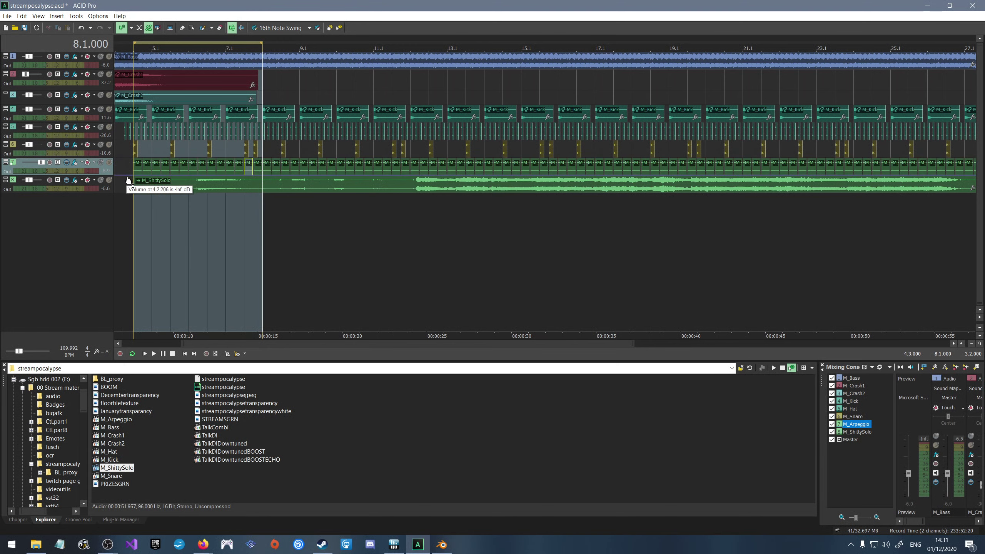
{"action": "left_click", "coordinate": [263, 171]}
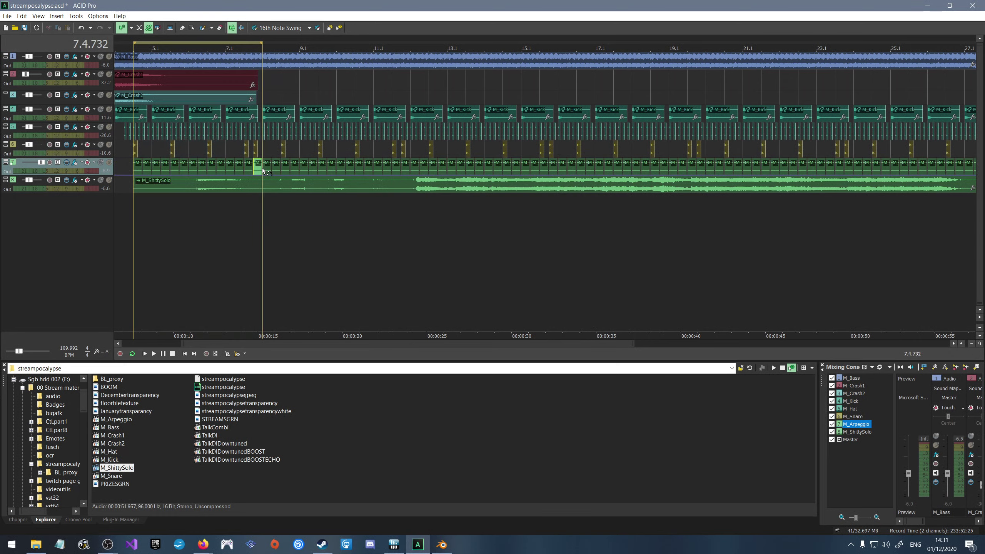
{"action": "right_click", "coordinate": [262, 171]}
{"action": "mouse_move", "coordinate": [310, 219]}
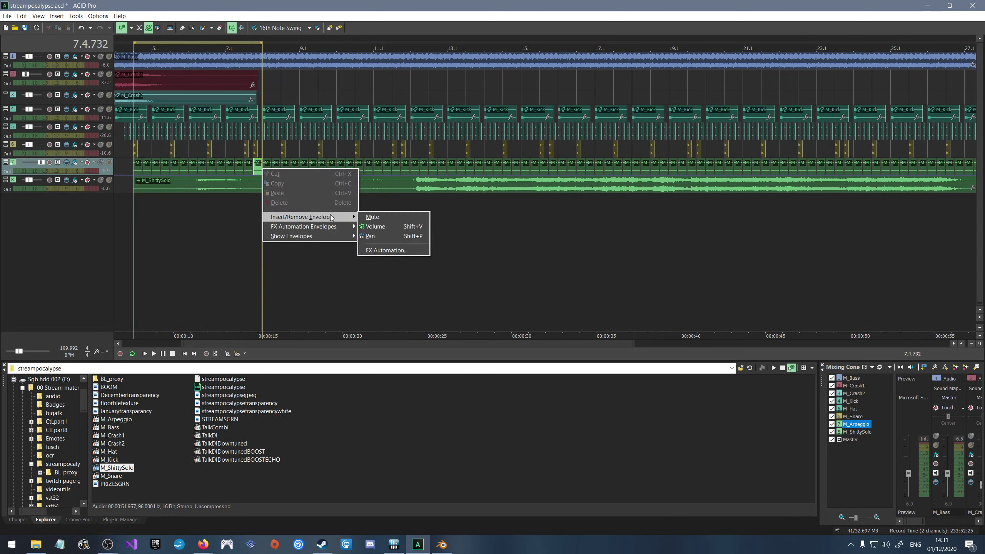
{"action": "left_click", "coordinate": [376, 225]}
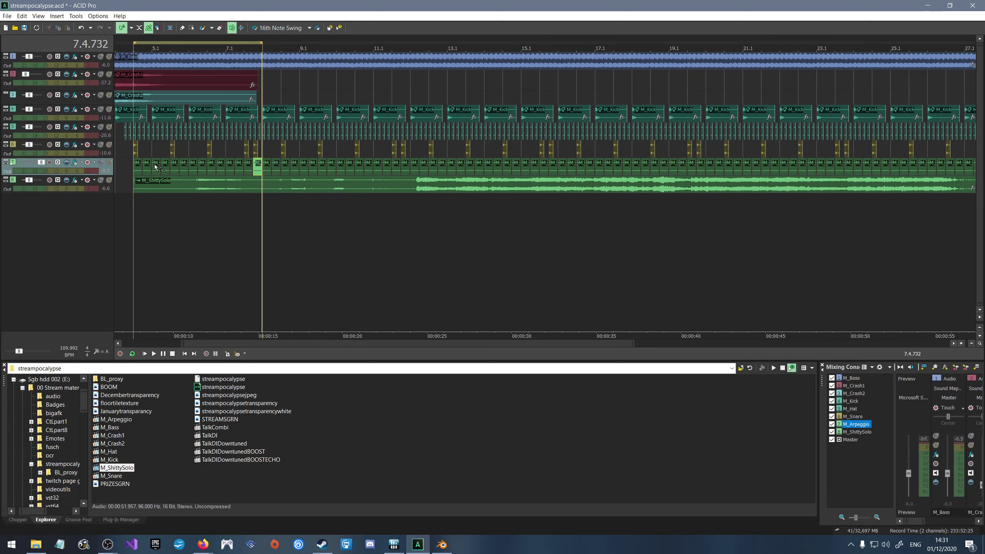
Add points to the M_Arpeggio volume envelope and raise the one at about 8.1 to create a smooth fade-in.
{"action": "right_click", "coordinate": [130, 176]}
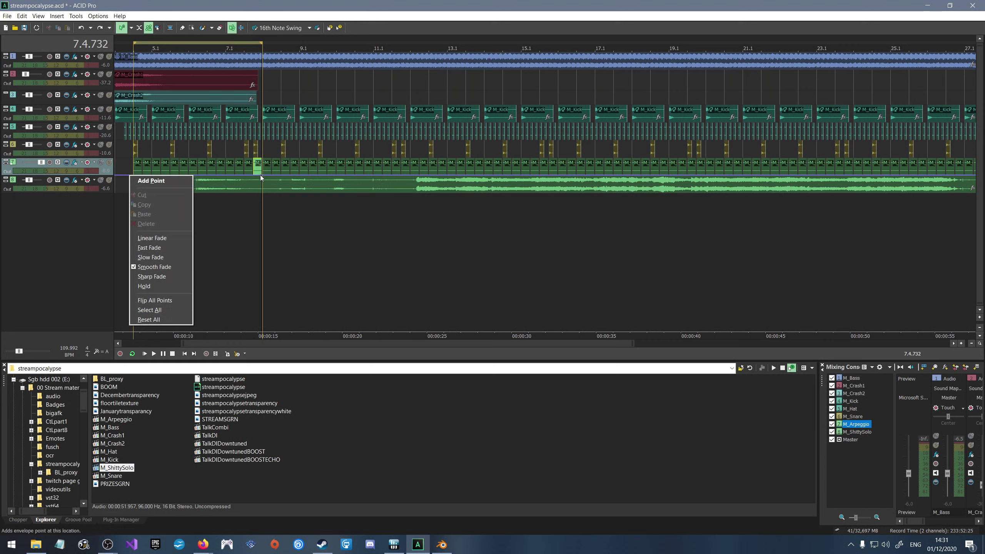
{"action": "left_click", "coordinate": [168, 180]}
{"action": "right_click", "coordinate": [263, 176]}
{"action": "left_click", "coordinate": [273, 181]}
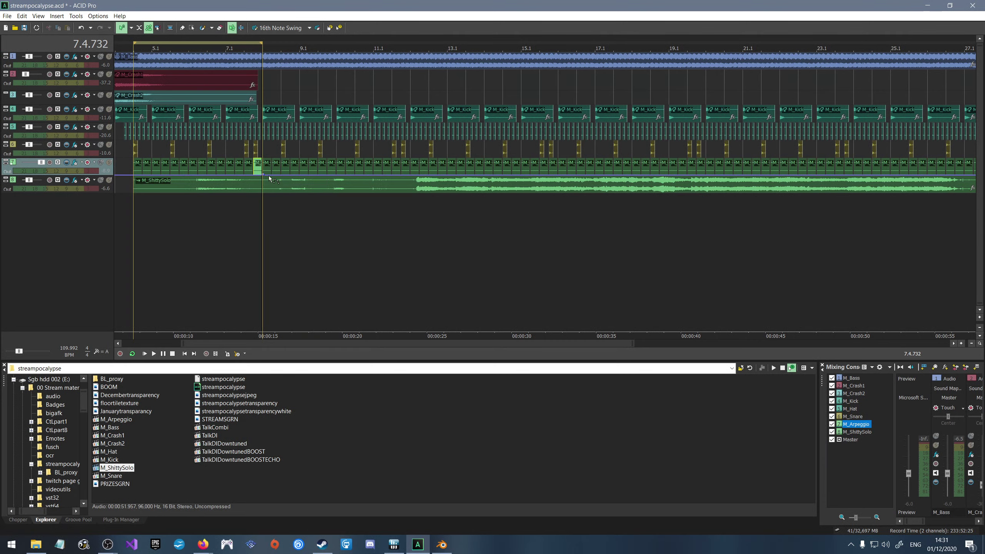
{"action": "left_click_drag", "start_coordinate": [264, 177], "coordinate": [266, 160]}
Add a silent point near the start of the arpeggio volume envelope and move it to about 5.1 to delay the fade-in.
{"action": "scroll", "coordinate": [165, 175], "scroll_direction": "down", "scroll_amount": 4}
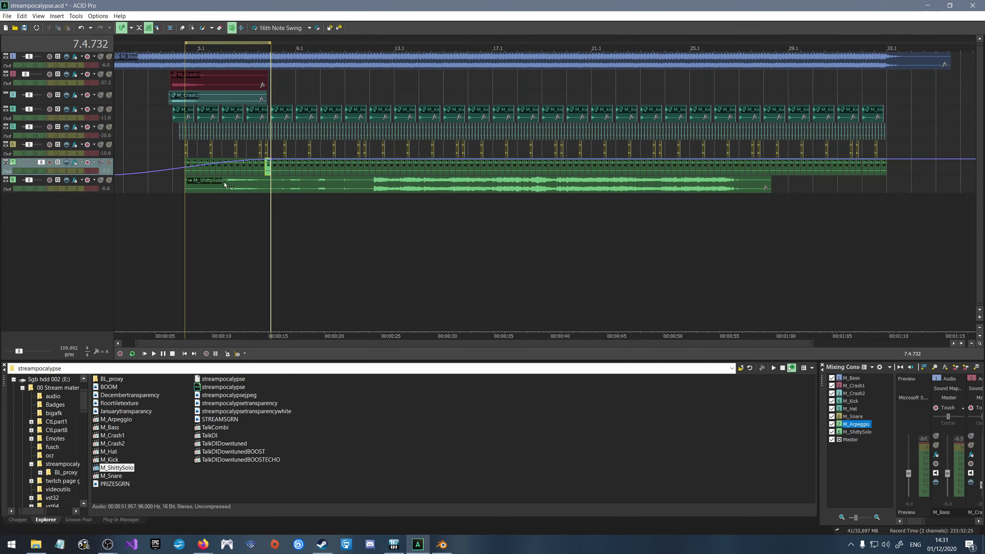
{"action": "right_click", "coordinate": [142, 175]}
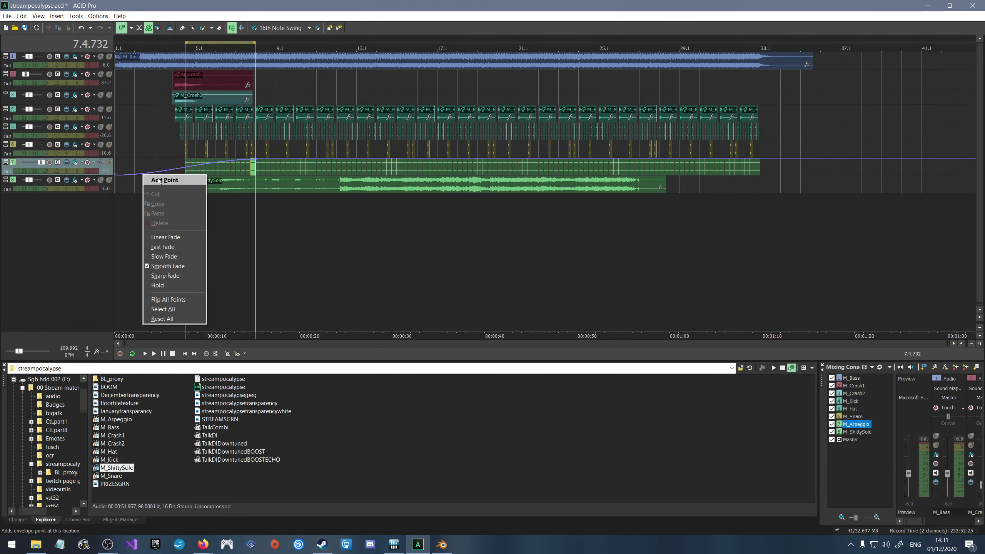
{"action": "left_click", "coordinate": [145, 177]}
{"action": "left_click_drag", "start_coordinate": [144, 176], "coordinate": [196, 177]}
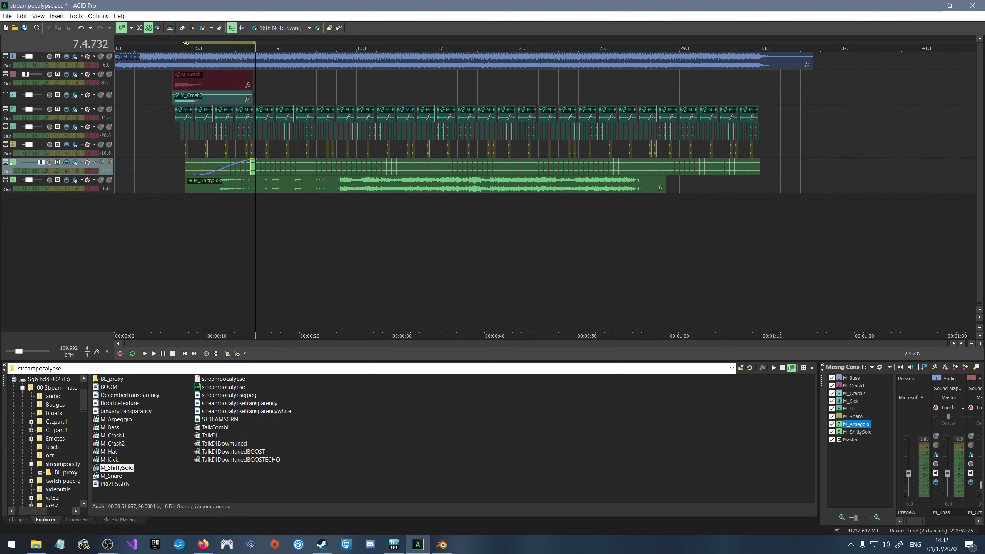
Extend the loop region's start back to 1.1 and play the song's opening to hear the arpeggio fade-in.
{"action": "left_click_drag", "start_coordinate": [185, 43], "coordinate": [115, 43]}
{"action": "key", "text": "space"}
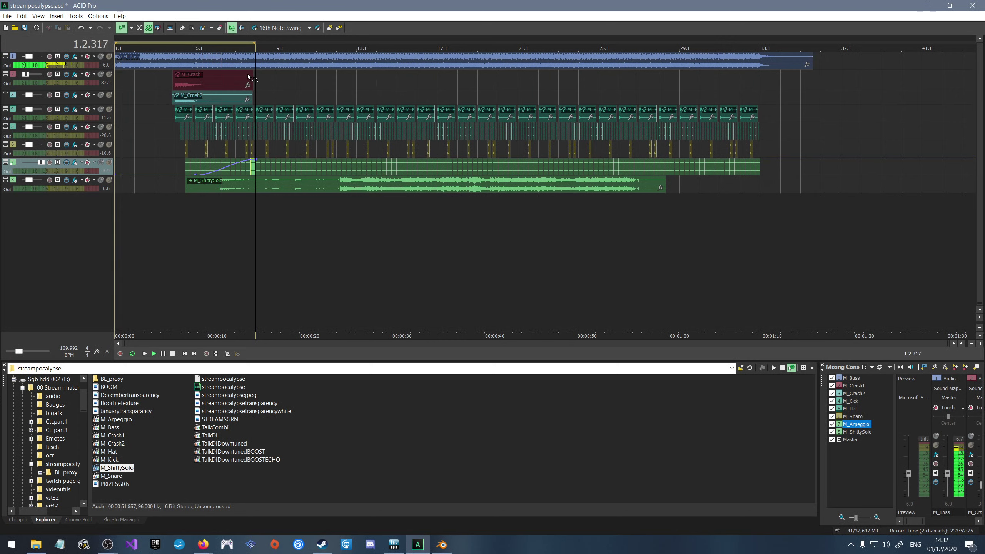
{"action": "key", "text": "space"}
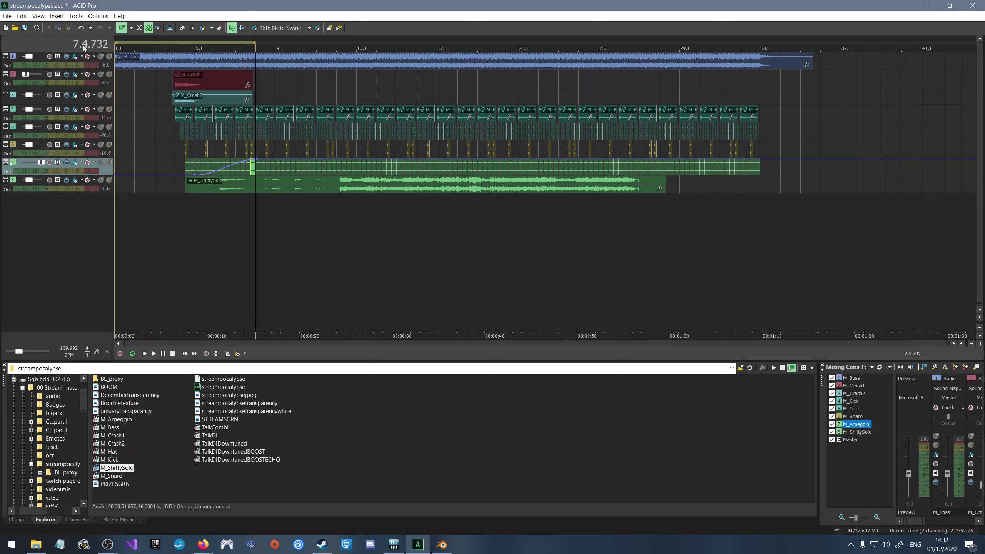
{"action": "mouse_move", "coordinate": [24, 76]}
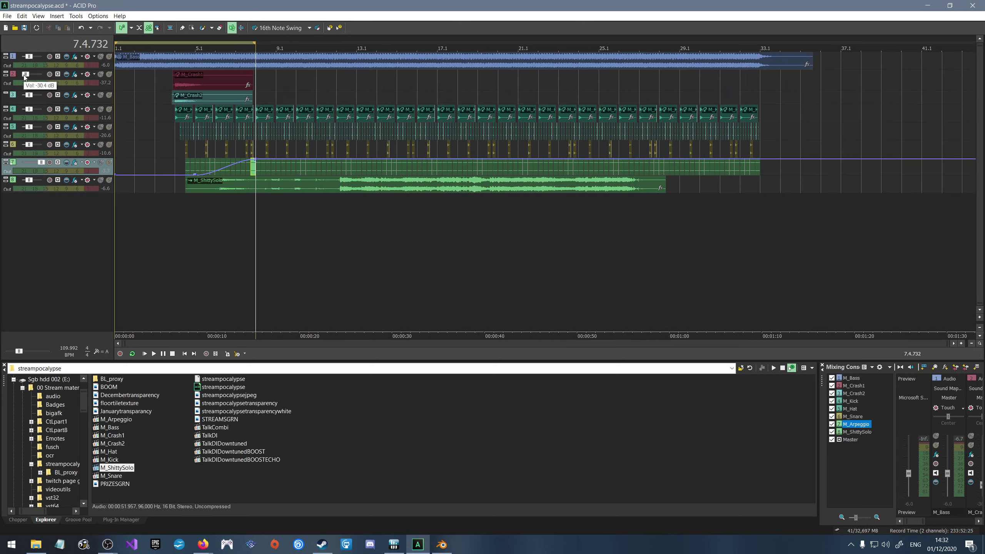
Raise the M_Crash1 track's volume and lower the M_Bass track to -11.0 dB while playing the song's opening.
{"action": "left_click_drag", "start_coordinate": [24, 77], "coordinate": [26, 76]}
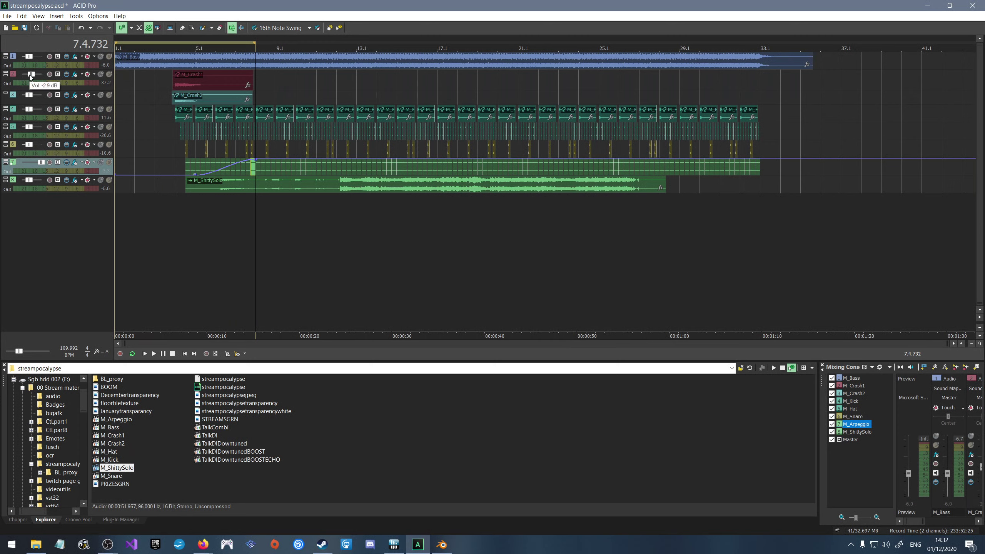
{"action": "mouse_move", "coordinate": [40, 107]}
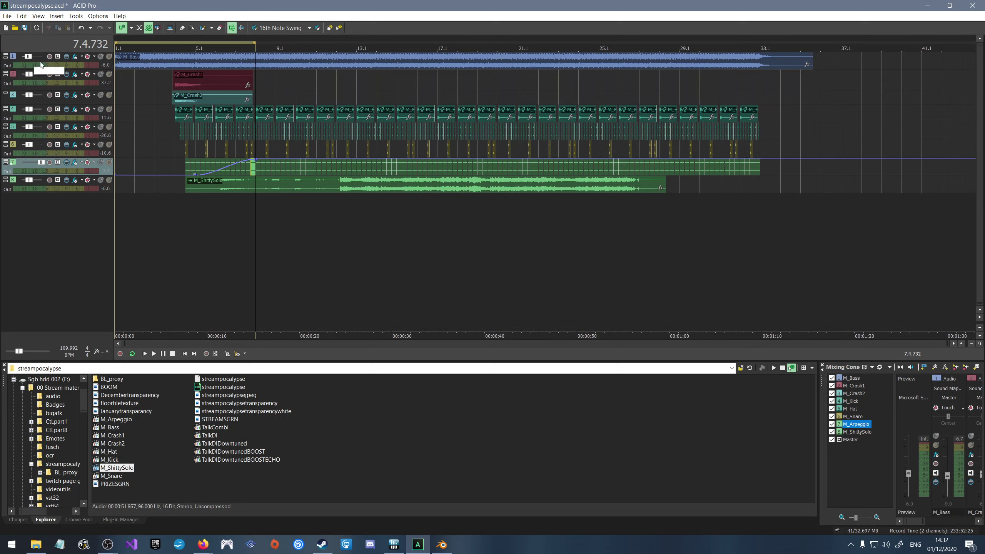
{"action": "key", "text": "space"}
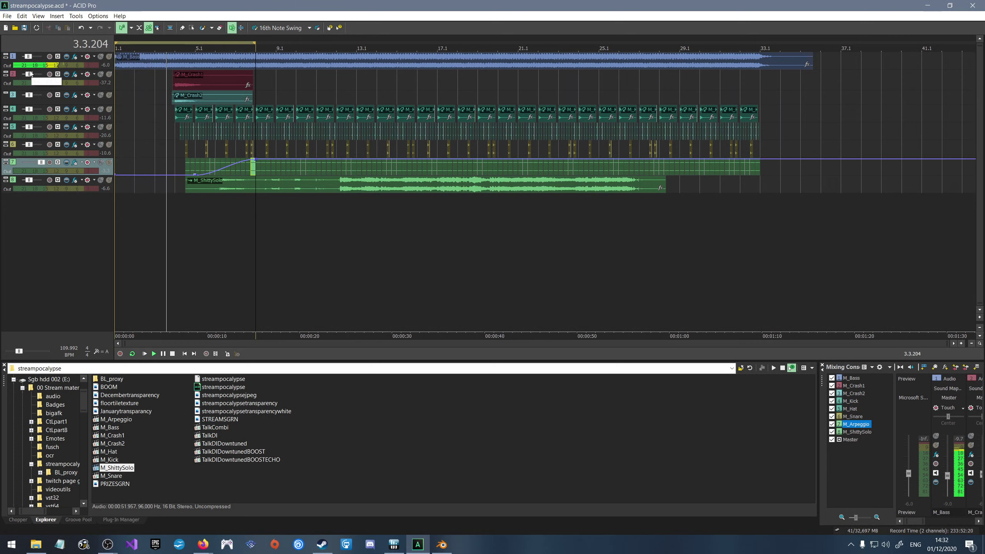
{"action": "scroll", "coordinate": [33, 58], "scroll_direction": "down", "scroll_amount": 2}
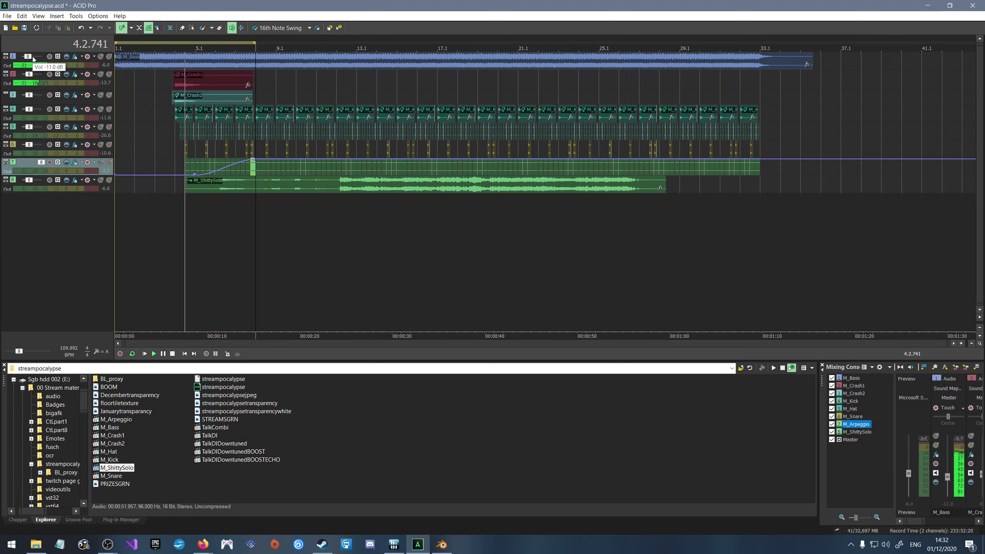
{"action": "scroll", "coordinate": [30, 77], "scroll_direction": "down", "scroll_amount": 2}
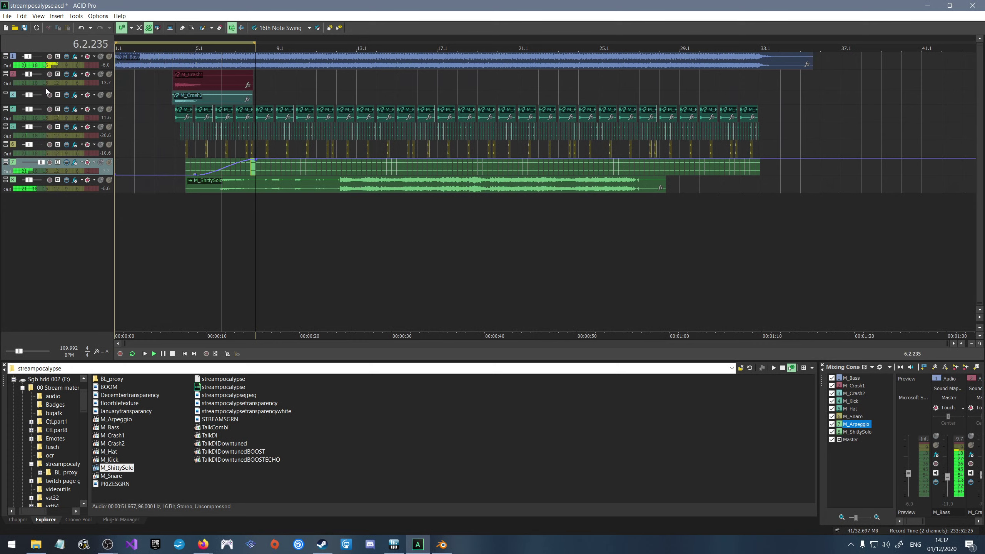
Lower the M_Arpeggio track's volume to about 4 dB during playback.
{"action": "scroll", "coordinate": [38, 163], "scroll_direction": "down", "scroll_amount": 3}
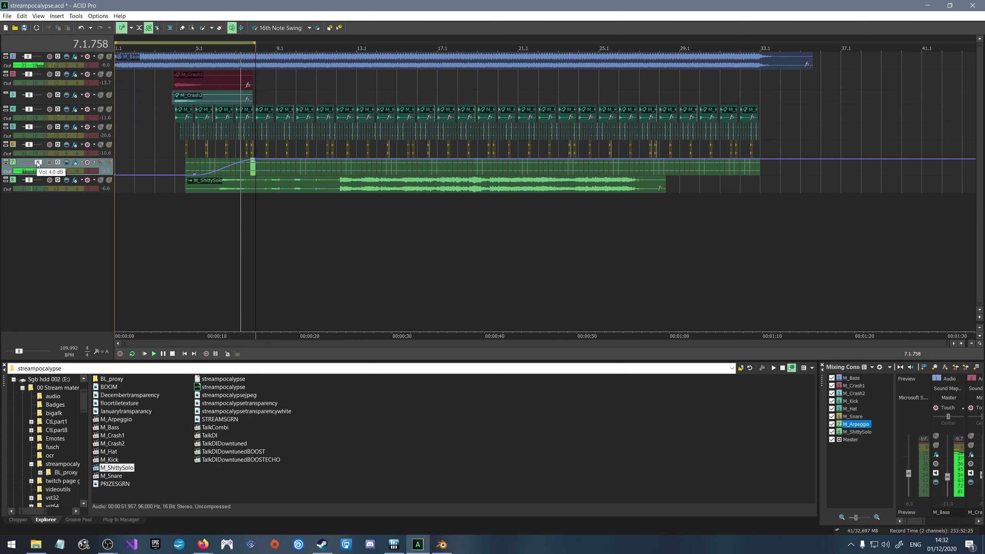
{"action": "scroll", "coordinate": [37, 163], "scroll_direction": "up", "scroll_amount": 1}
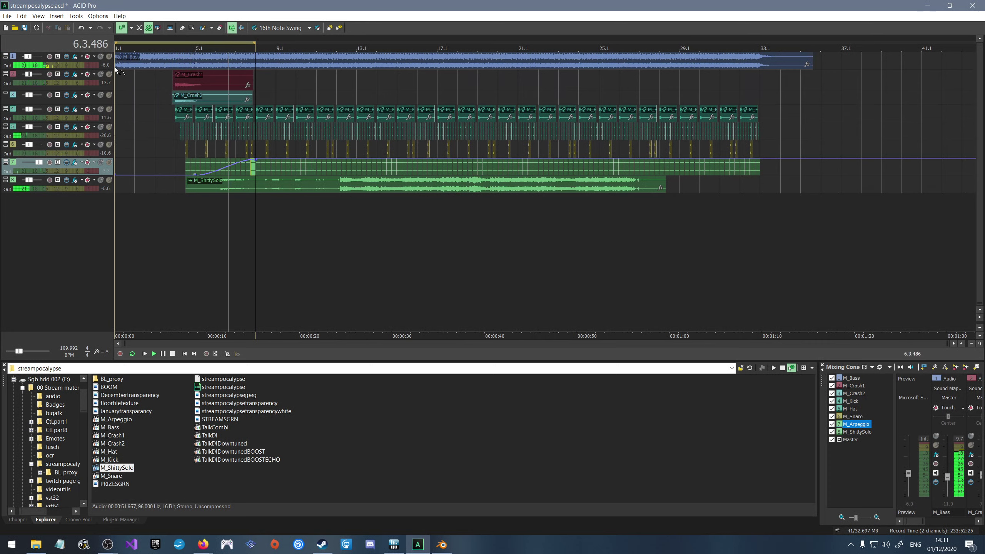
Lower the M_Arpeggio volume envelope point at 8.1 to 2.4 dB.
{"action": "scroll", "coordinate": [253, 163], "scroll_direction": "up", "scroll_amount": 5}
{"action": "scroll", "coordinate": [254, 163], "scroll_direction": "down", "scroll_amount": 4}
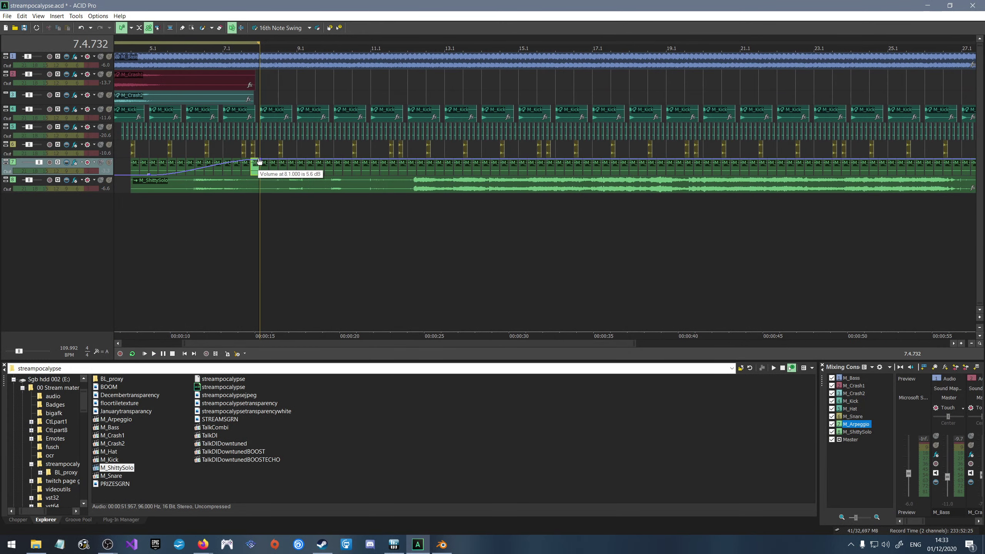
{"action": "left_click_drag", "start_coordinate": [260, 161], "coordinate": [256, 165]}
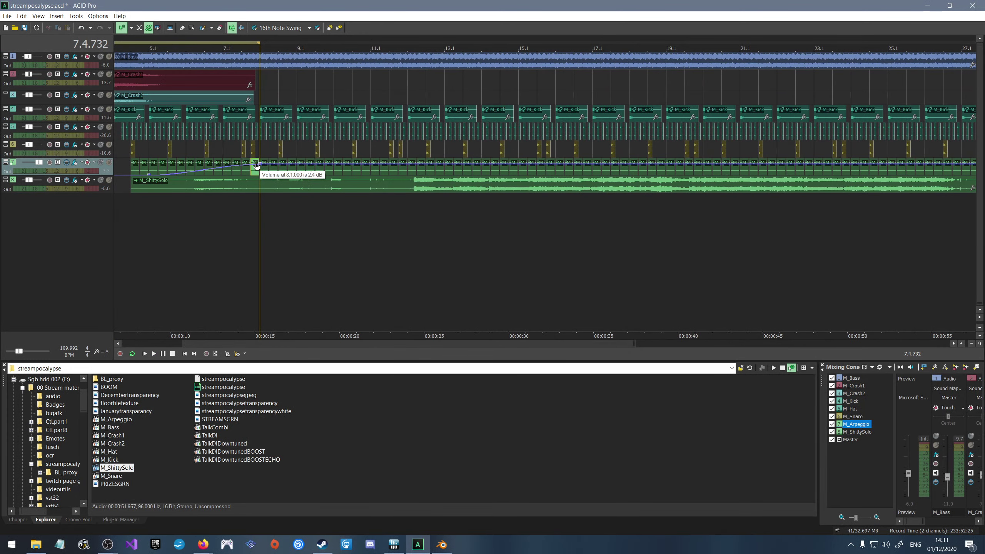
Add a point to the M_Arpeggio volume envelope at about 25.1 and raise it for a gradual volume increase after 8.1.
{"action": "scroll", "coordinate": [256, 165], "scroll_direction": "down", "scroll_amount": 2}
{"action": "scroll", "coordinate": [844, 182], "scroll_direction": "up", "scroll_amount": 2}
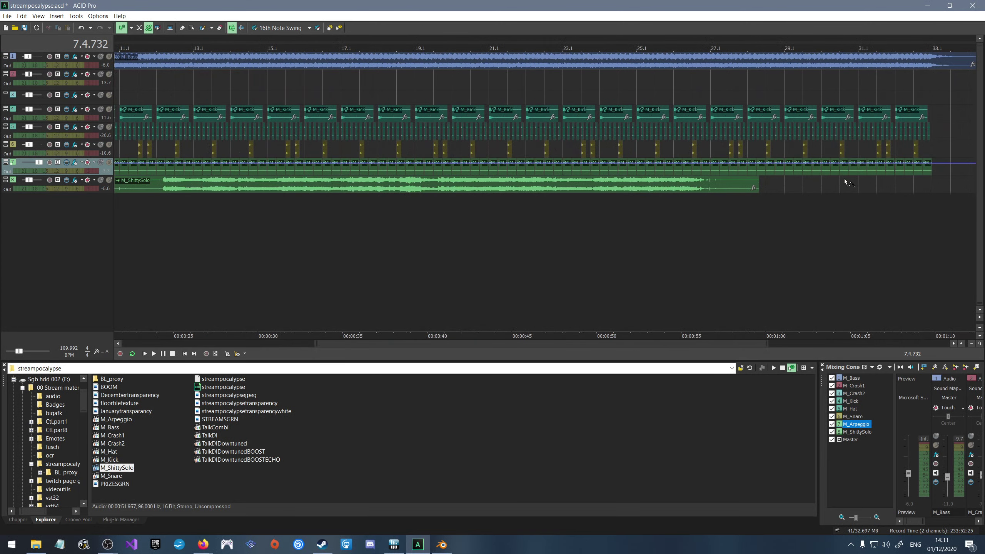
{"action": "right_click", "coordinate": [639, 165]}
{"action": "left_click", "coordinate": [646, 167]}
{"action": "left_click_drag", "start_coordinate": [637, 165], "coordinate": [639, 159]}
{"action": "scroll", "coordinate": [680, 197], "scroll_direction": "down", "scroll_amount": 2}
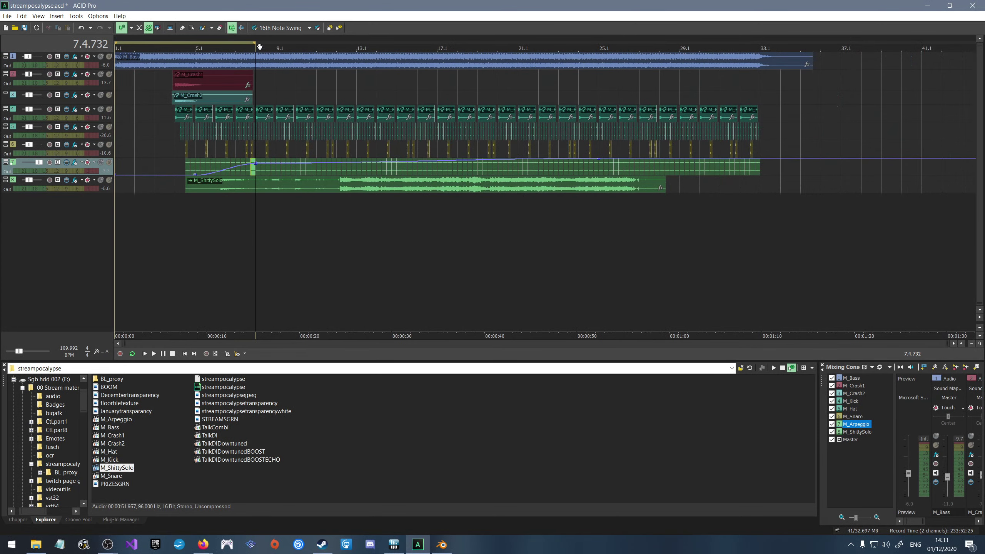
Extend the loop region's end to near the end of the M_Bass event and play the song up to the solo's entry.
{"action": "left_click_drag", "start_coordinate": [268, 44], "coordinate": [807, 45]}
{"action": "key", "text": "space"}
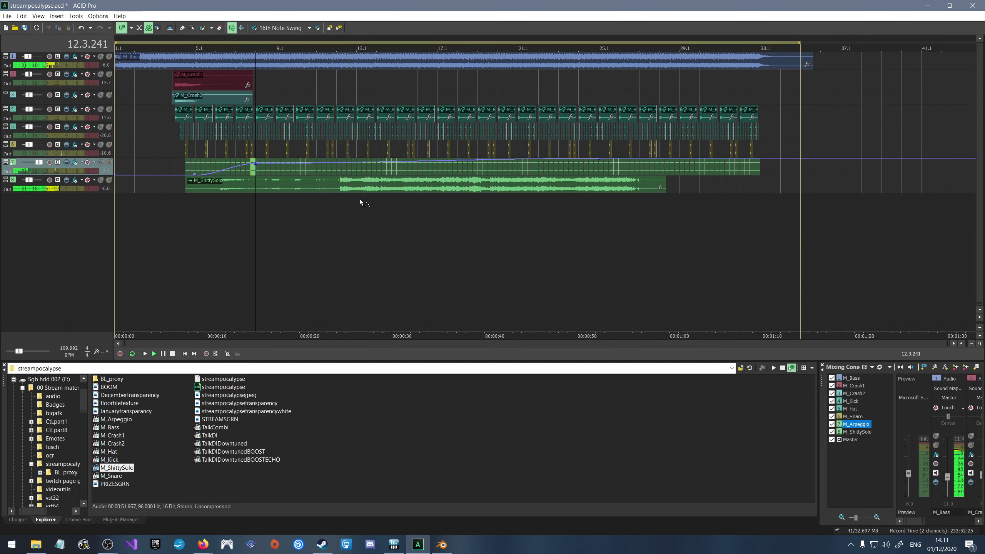
{"action": "key", "text": "space"}
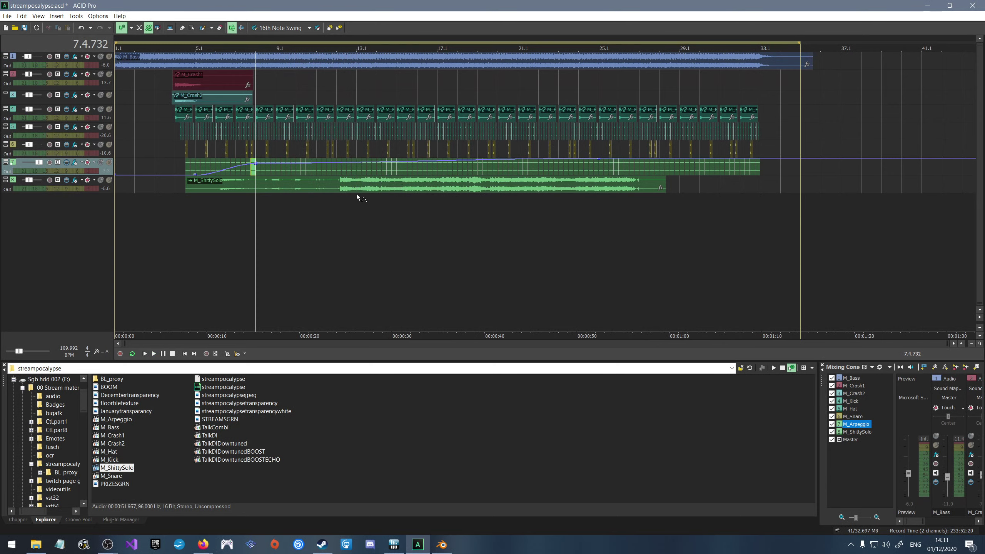
{"action": "scroll", "coordinate": [307, 208], "scroll_direction": "up", "scroll_amount": 3}
{"action": "left_click", "coordinate": [378, 189]}
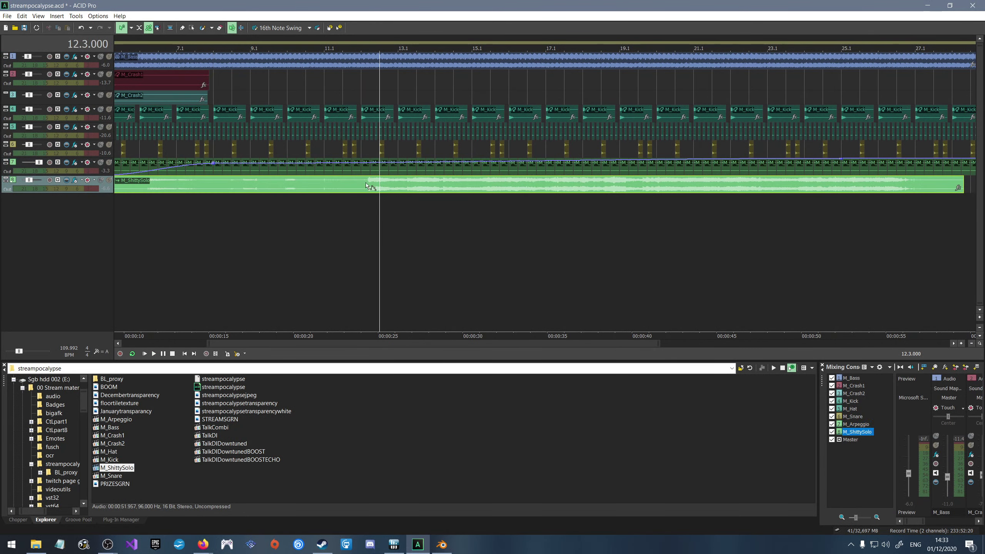
{"action": "left_click", "coordinate": [362, 180]}
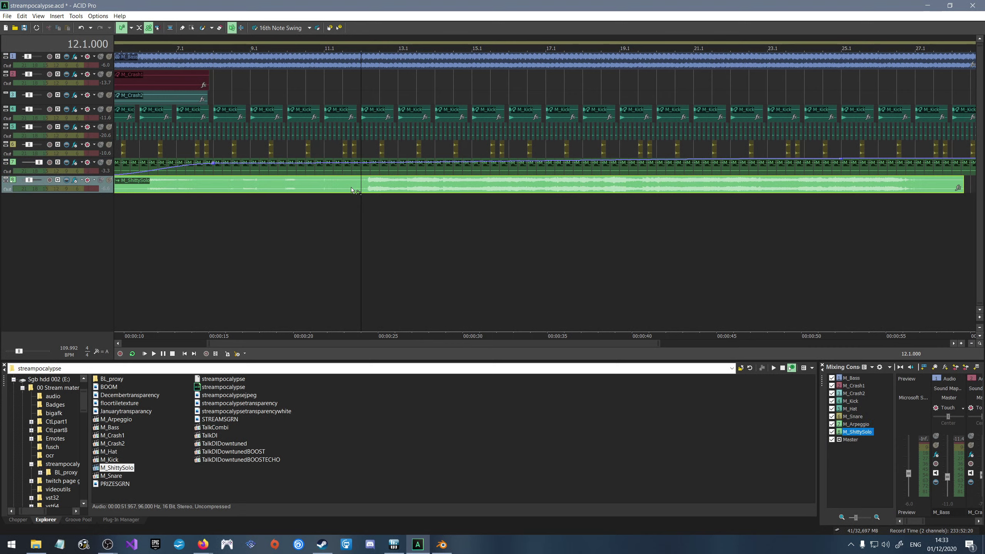
{"action": "left_click", "coordinate": [241, 28]}
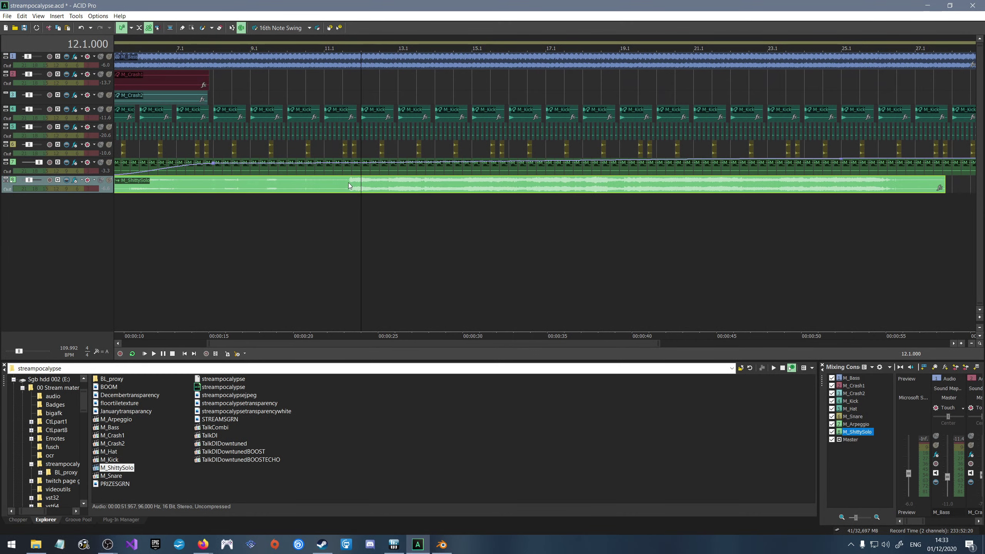
{"action": "mouse_move", "coordinate": [343, 218]}
{"action": "left_mouse_down"}
{"action": "mouse_move", "coordinate": [260, 231]}
{"action": "mouse_move", "coordinate": [416, 232]}
{"action": "left_mouse_up"}
{"action": "left_click", "coordinate": [416, 235]}
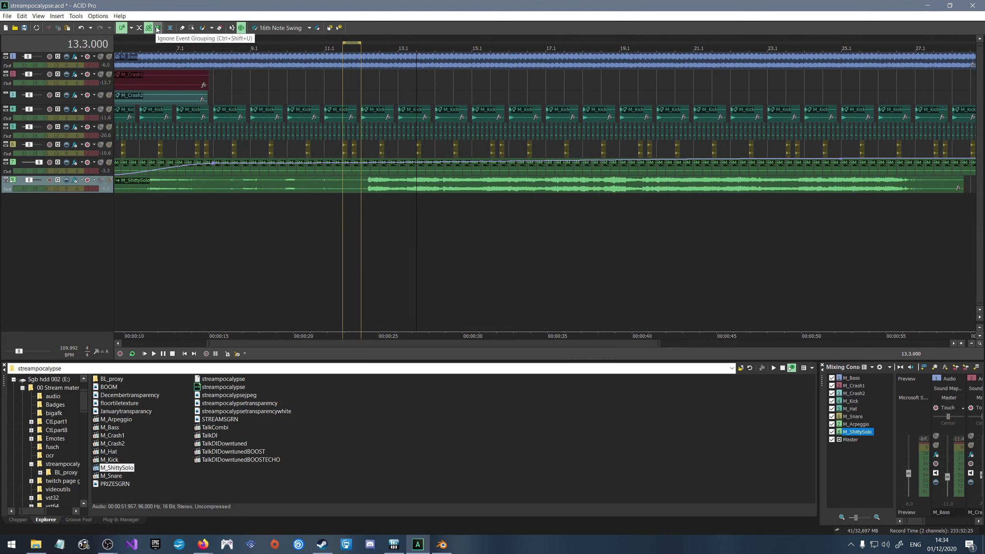
Switch to the Draw tool and place the cursor at 12.1.528, just before the first loud note of M_ShittySolo.
{"action": "left_click", "coordinate": [183, 28]}
{"action": "left_click_drag", "start_coordinate": [340, 195], "coordinate": [177, 194]}
{"action": "left_click", "coordinate": [360, 183]}
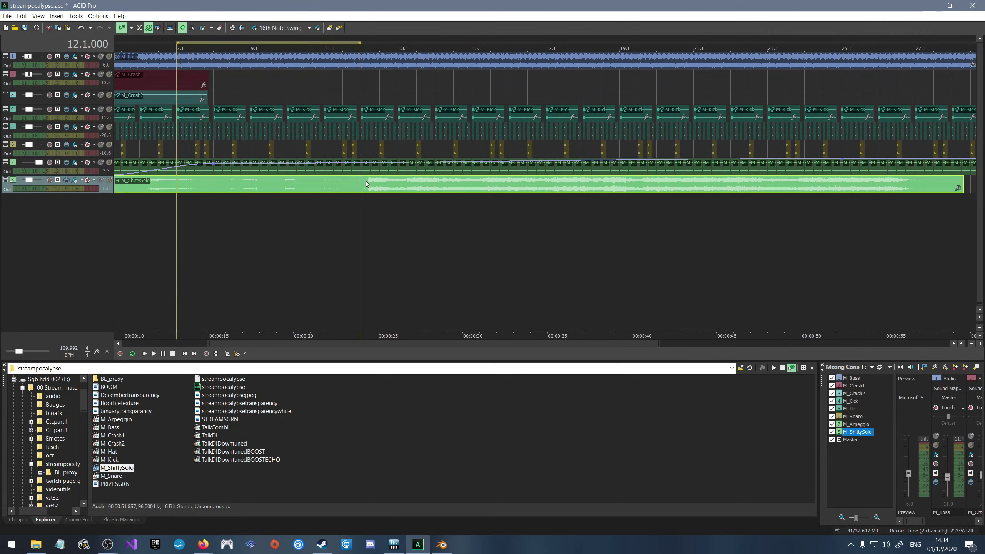
{"action": "scroll", "coordinate": [366, 180], "scroll_direction": "up", "scroll_amount": 6}
{"action": "scroll", "coordinate": [361, 188], "scroll_direction": "up", "scroll_amount": 3}
{"action": "left_click", "coordinate": [366, 185]}
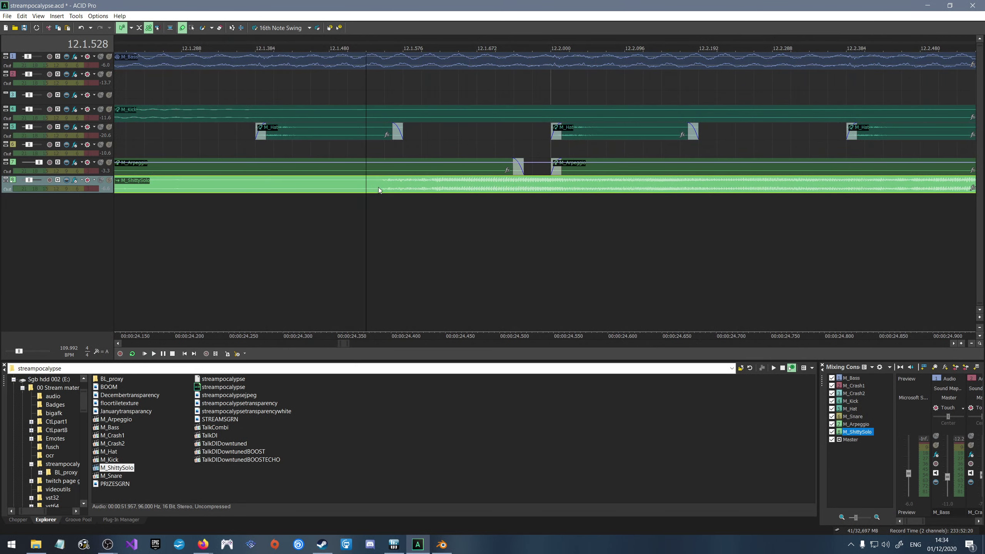
{"action": "left_click", "coordinate": [380, 203]}
{"action": "key", "text": "space"}
{"action": "key", "text": "space"}
{"action": "key", "text": "space"}
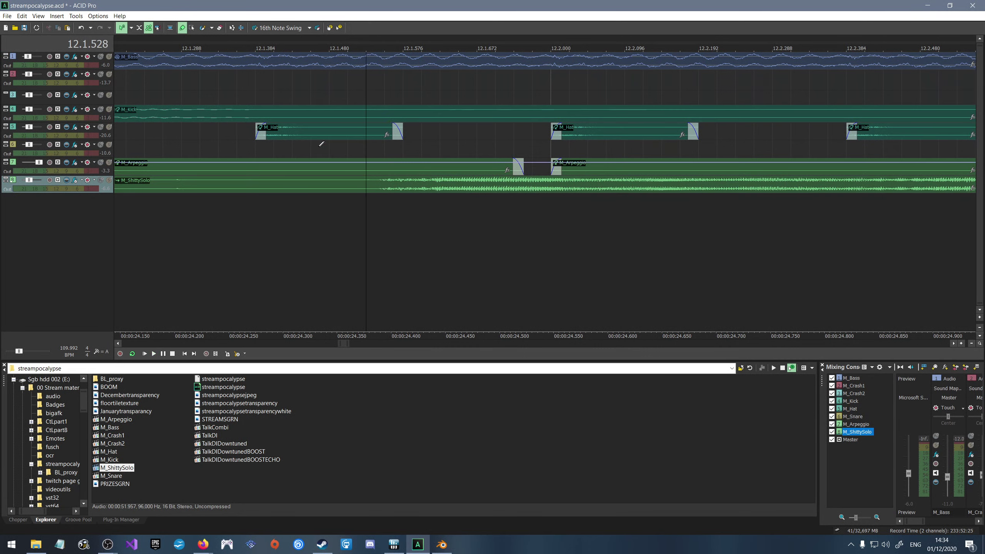
Split the M_ShittySolo event at the cursor and delete the part before the split.
{"action": "left_click", "coordinate": [379, 188]}
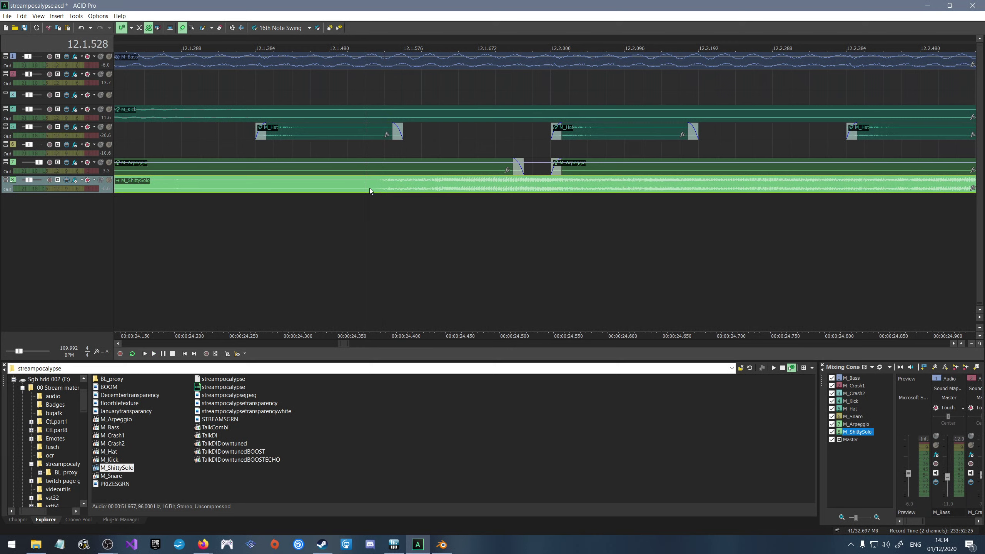
{"action": "key", "text": "s"}
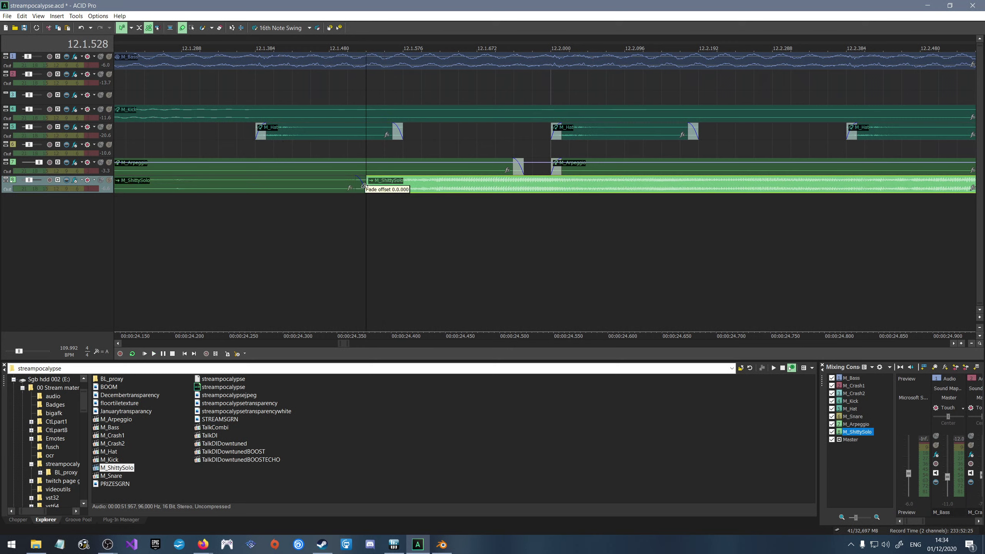
{"action": "left_click_drag", "start_coordinate": [370, 187], "coordinate": [374, 188]}
{"action": "left_click", "coordinate": [353, 188]}
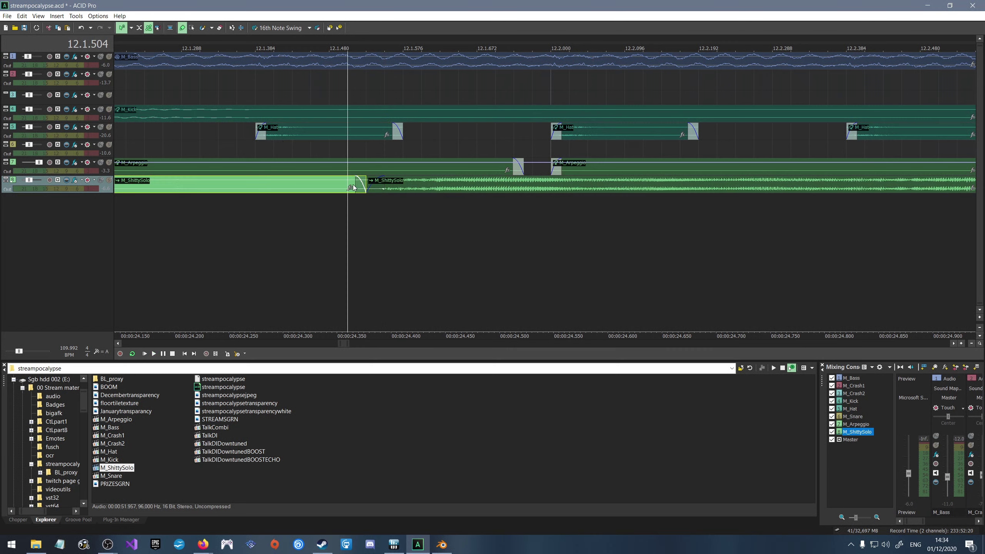
{"action": "key", "text": "Delete"}
{"action": "scroll", "coordinate": [399, 204], "scroll_direction": "down", "scroll_amount": 8}
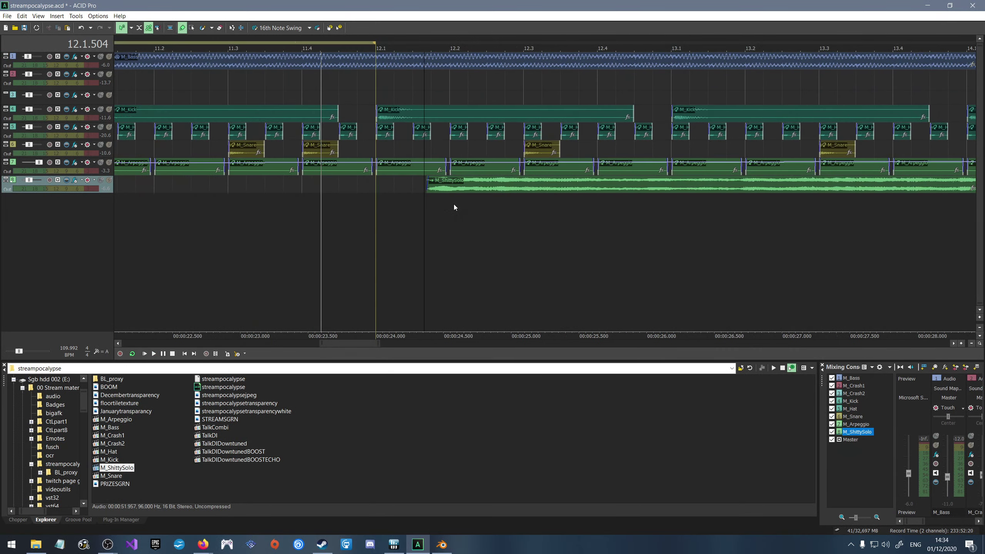
{"action": "scroll", "coordinate": [432, 205], "scroll_direction": "down", "scroll_amount": 5}
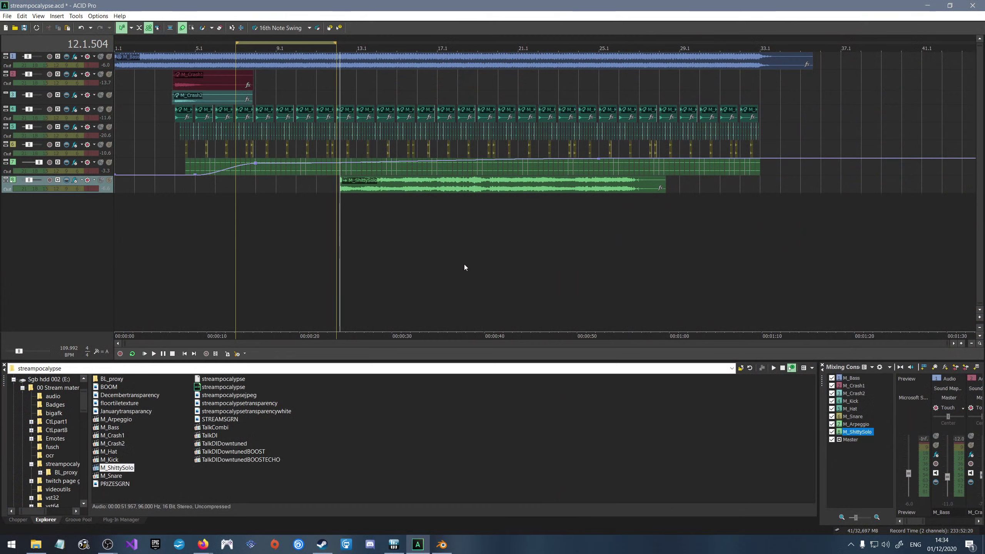
Extend the loop region to cover the whole song, from 1.1 to just past the end of the M_Bass event.
{"action": "left_click_drag", "start_coordinate": [237, 43], "coordinate": [116, 46]}
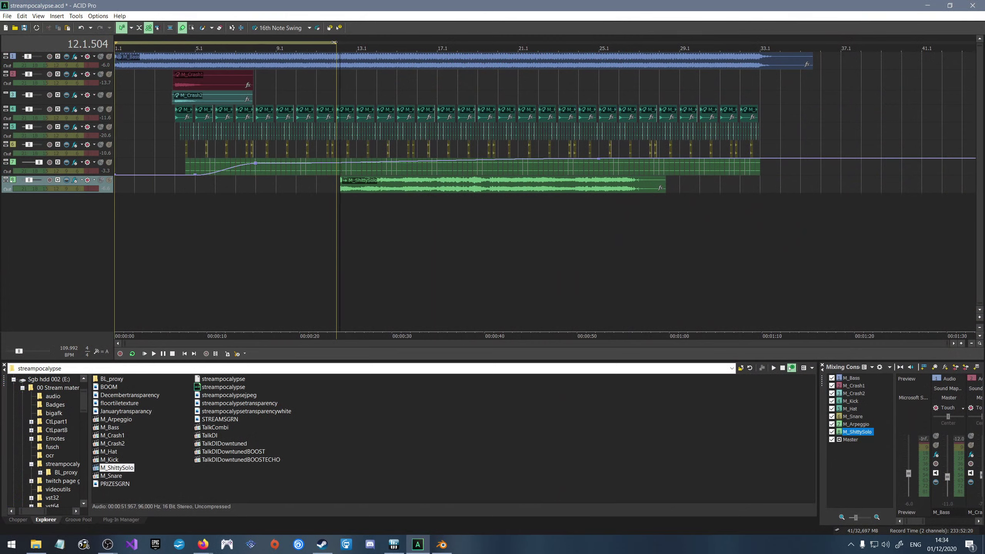
{"action": "left_click_drag", "start_coordinate": [334, 42], "coordinate": [821, 56]}
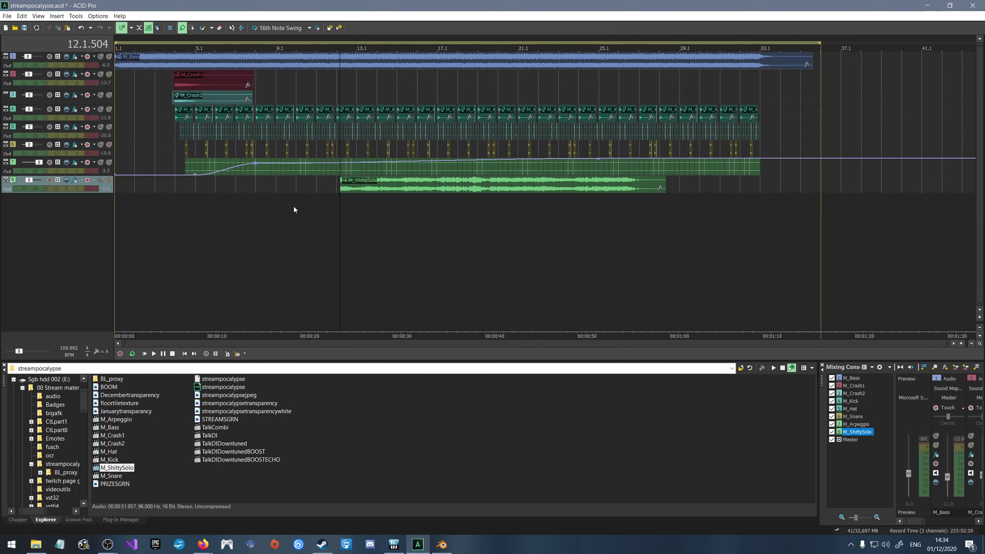
Move the trimmed M_ShittySolo event so that it starts exactly at 12.1.
{"action": "scroll", "coordinate": [299, 202], "scroll_direction": "up", "scroll_amount": 3}
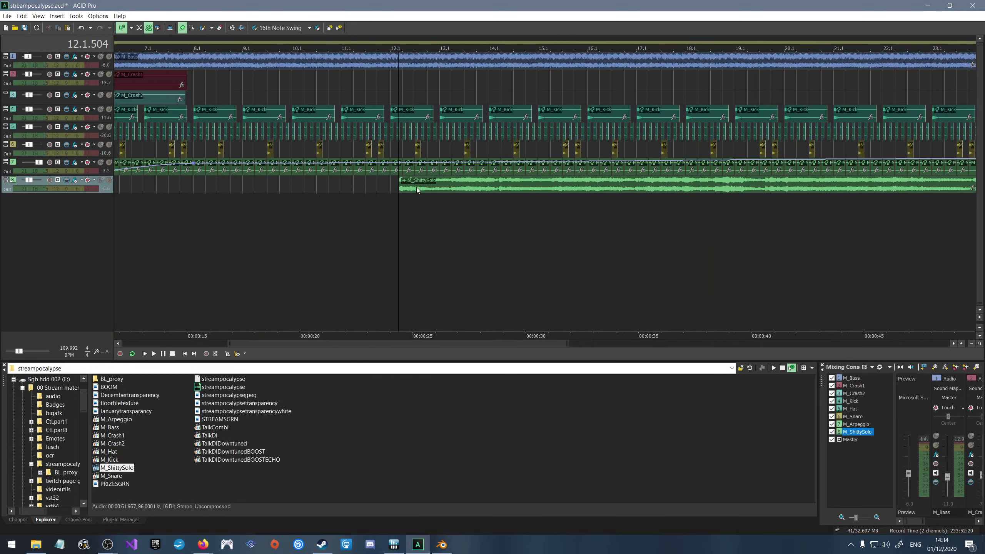
{"action": "scroll", "coordinate": [413, 189], "scroll_direction": "down", "scroll_amount": 1}
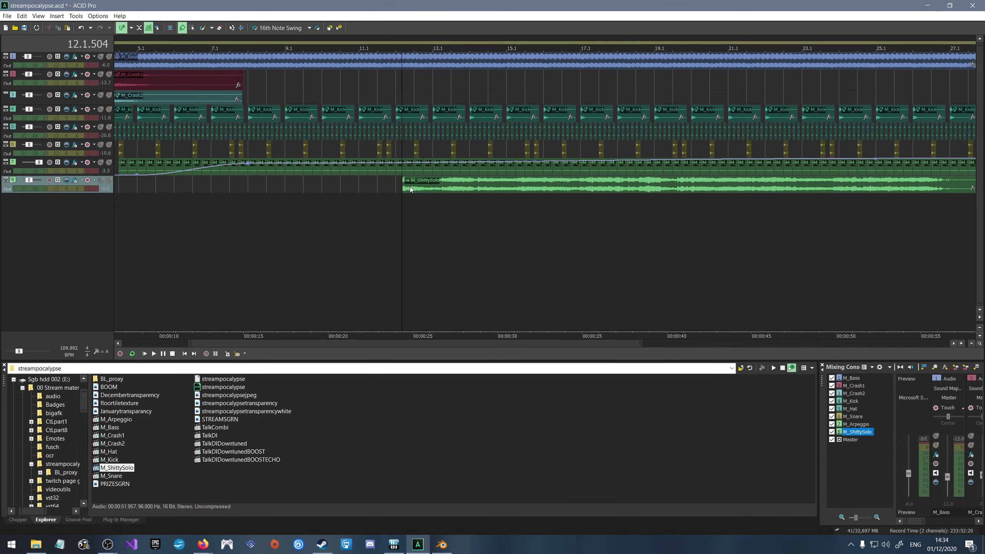
{"action": "scroll", "coordinate": [416, 193], "scroll_direction": "up", "scroll_amount": 1}
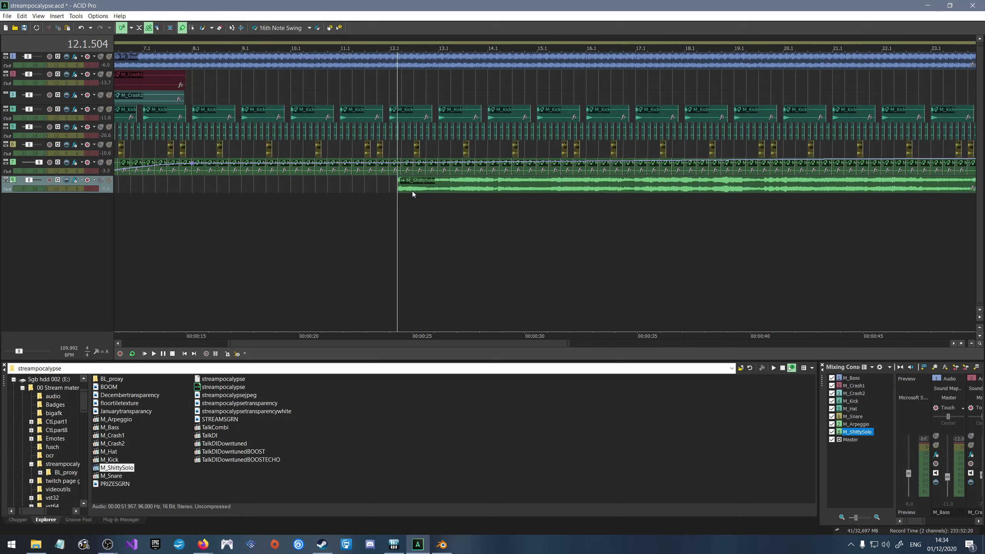
{"action": "left_click", "coordinate": [411, 190]}
{"action": "scroll", "coordinate": [403, 189], "scroll_direction": "up", "scroll_amount": 10}
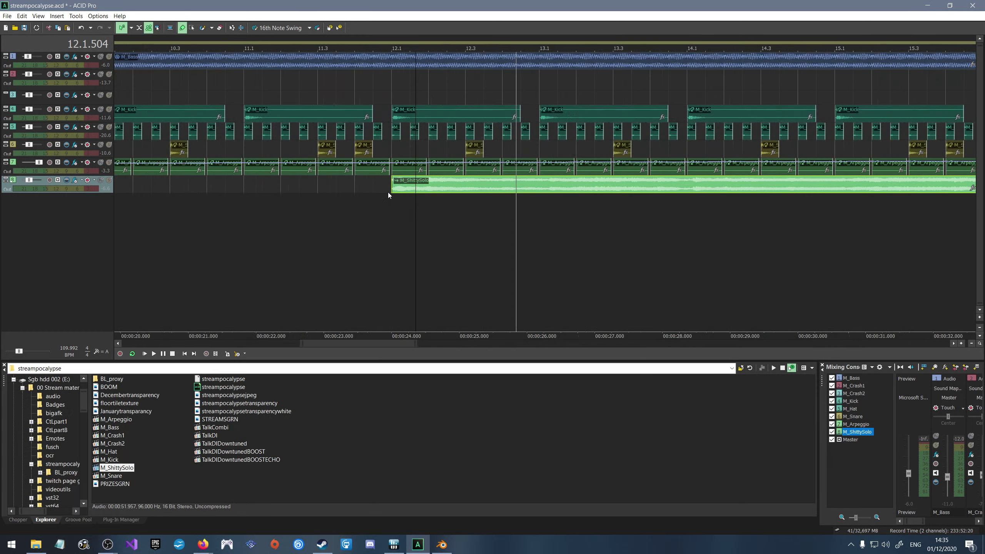
{"action": "scroll", "coordinate": [342, 191], "scroll_direction": "up", "scroll_amount": 2}
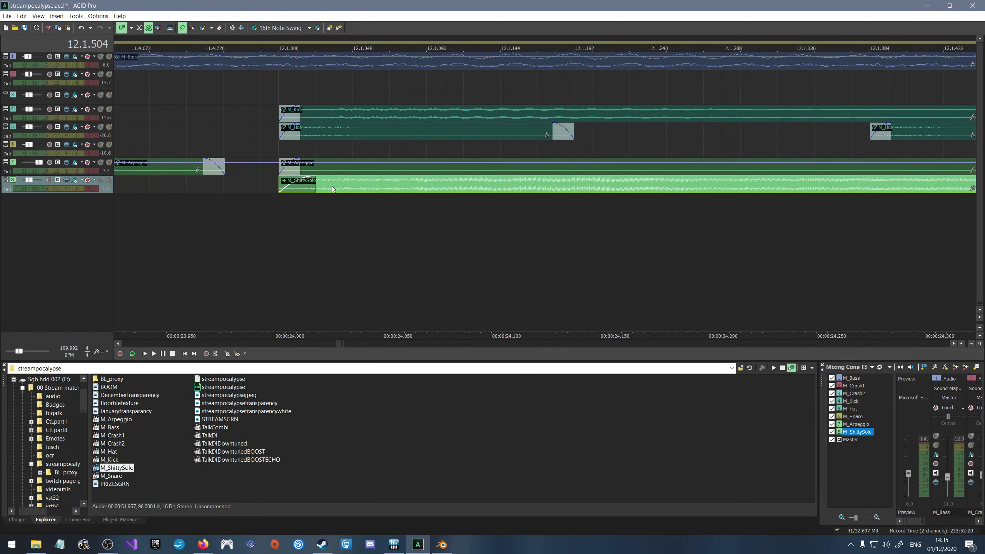
Play the solo section and lower the M_ShittySolo track's volume to -10.0 dB.
{"action": "key", "text": "space"}
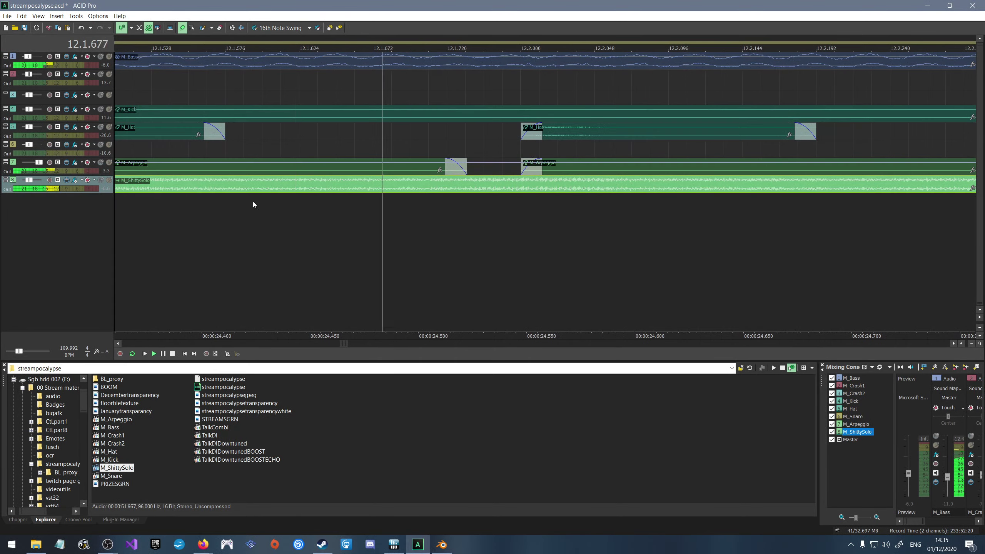
{"action": "scroll", "coordinate": [279, 201], "scroll_direction": "down", "scroll_amount": 20}
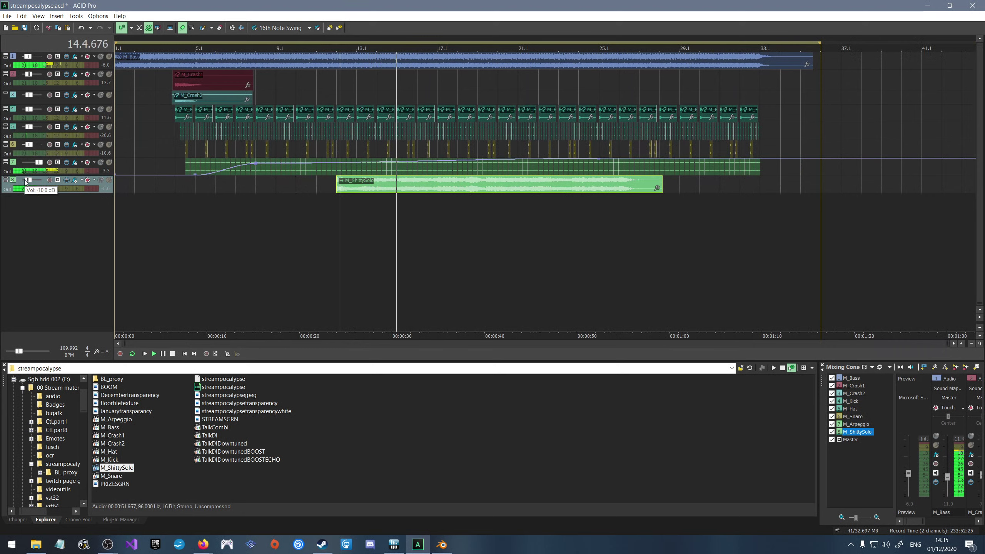
{"action": "scroll", "coordinate": [25, 182], "scroll_direction": "down", "scroll_amount": 1}
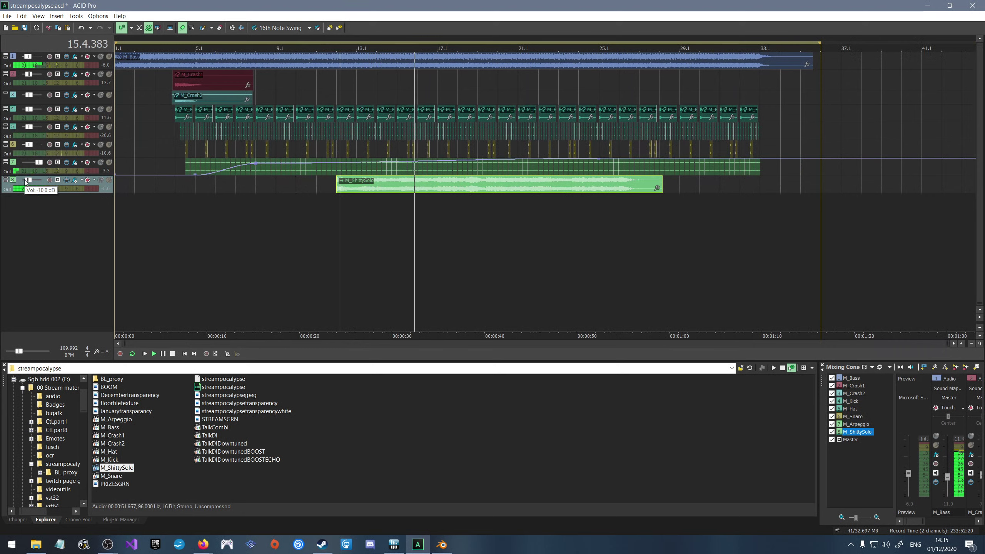
Compare the mix with the M_ShittySolo track muted and unmuted during playback, and stop playback.
{"action": "left_click", "coordinate": [50, 180]}
{"action": "left_click", "coordinate": [49, 180]}
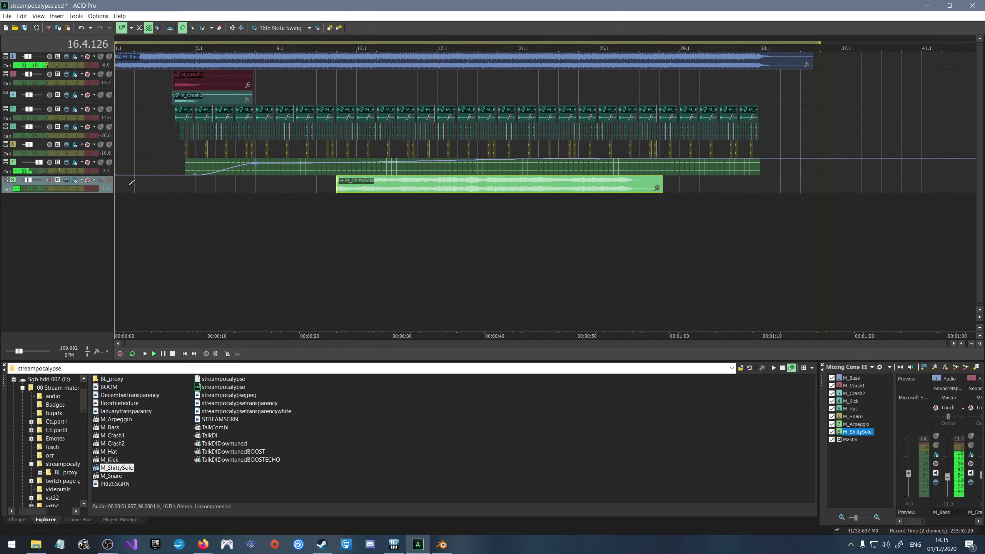
{"action": "left_click", "coordinate": [50, 180]}
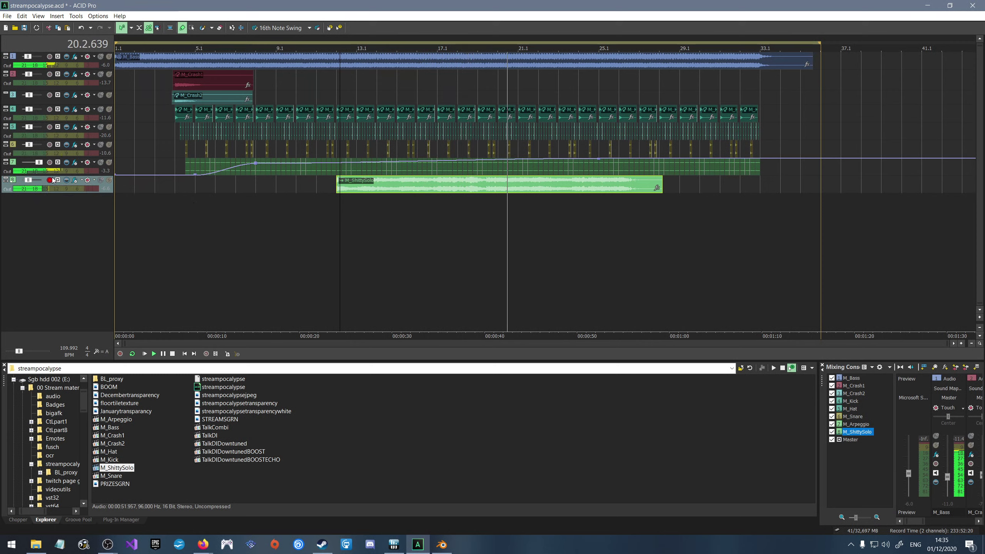
{"action": "left_click", "coordinate": [50, 180]}
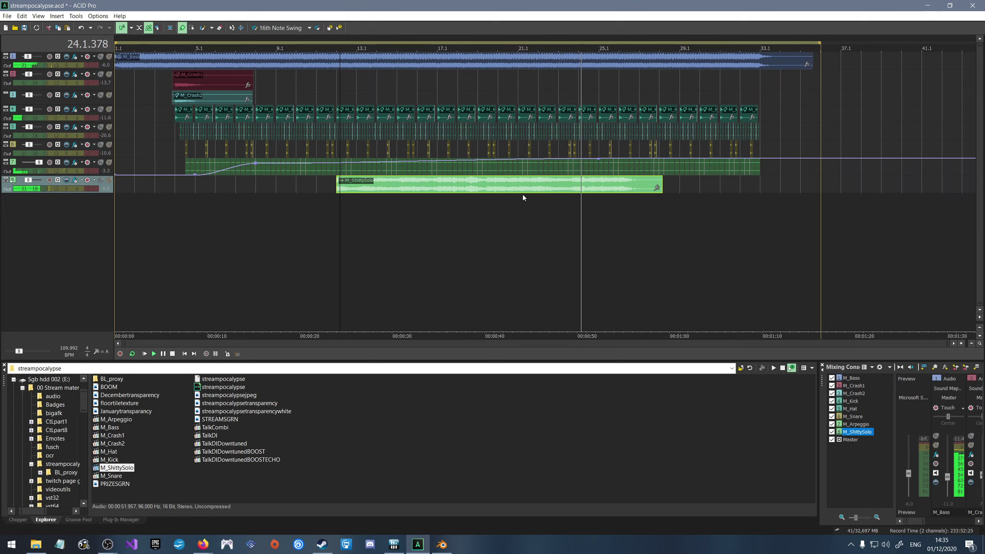
{"action": "key", "text": "space"}
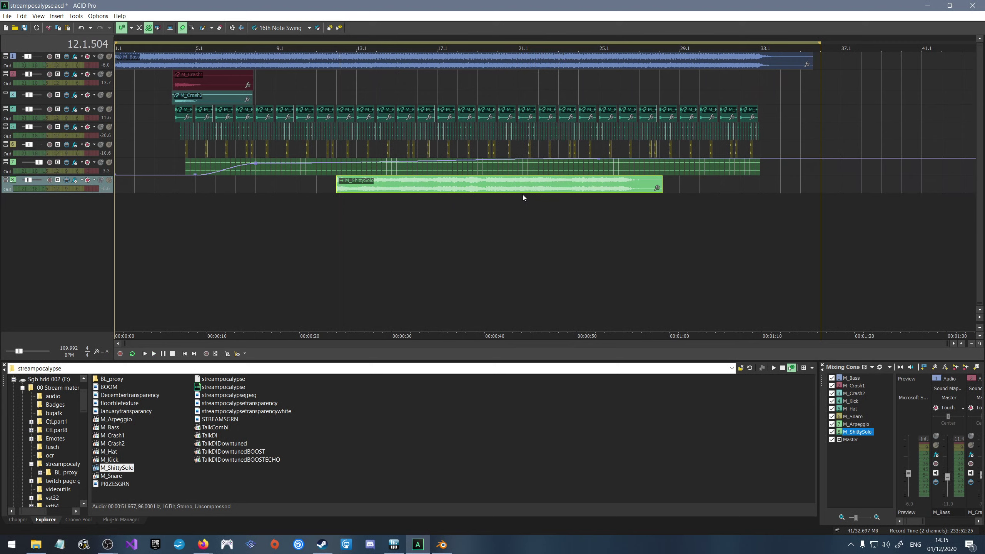
Add the eFX_StereoDelay plug-in to the M_ShittySolo track's effects chain and enlarge the effect view to reach its controls.
{"action": "left_click", "coordinate": [75, 184]}
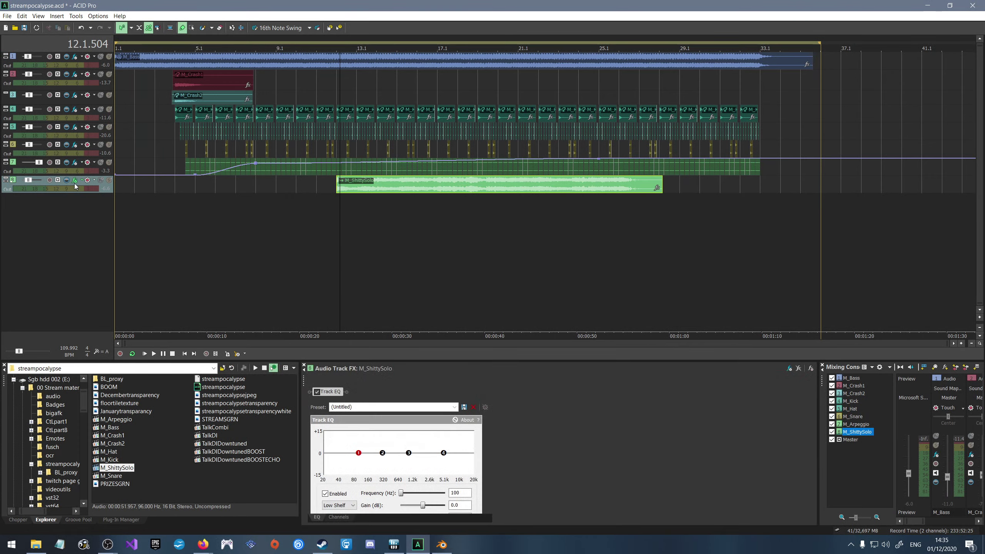
{"action": "left_click", "coordinate": [790, 369]}
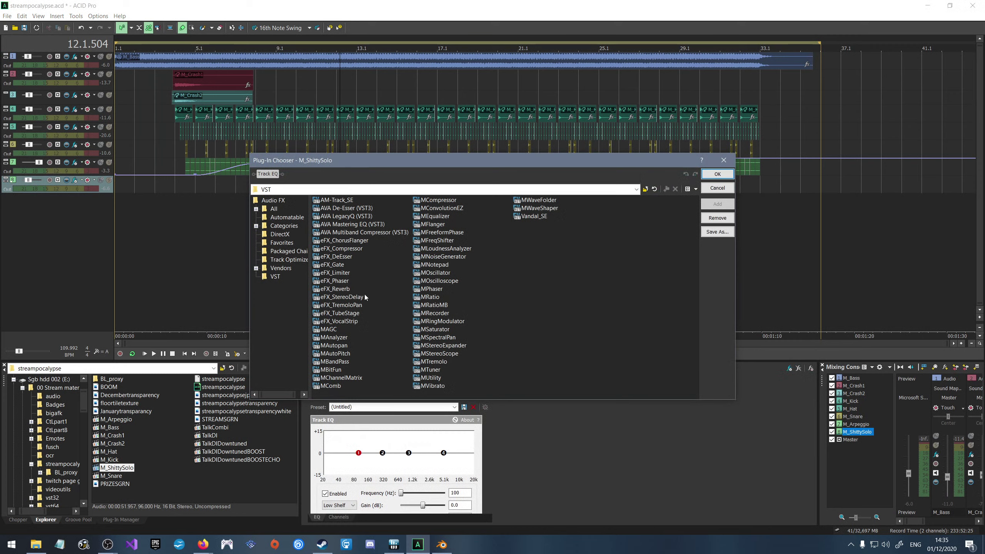
{"action": "double_click", "coordinate": [342, 298]}
{"action": "left_click", "coordinate": [711, 175]}
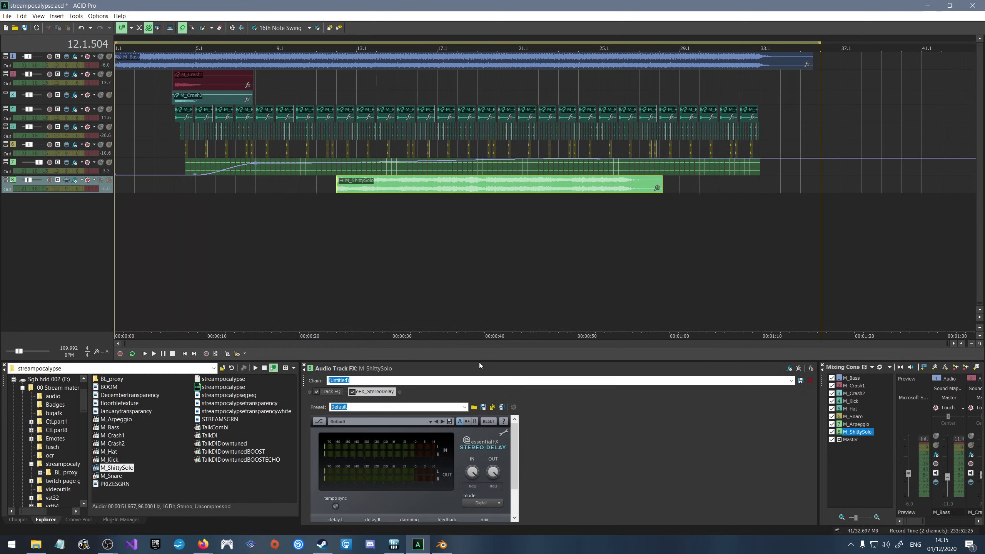
{"action": "left_click_drag", "start_coordinate": [481, 360], "coordinate": [487, 325]}
While the solo plays, raise the stereo delay's damping and both delay times, and adjust its feedback and mix.
{"action": "key", "text": "space"}
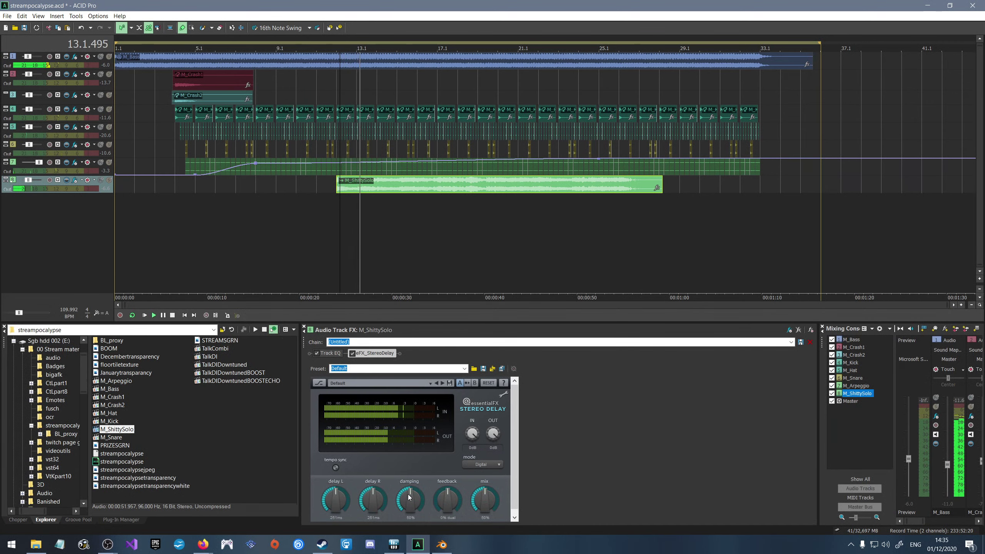
{"action": "left_click_drag", "start_coordinate": [410, 494], "coordinate": [448, 469]}
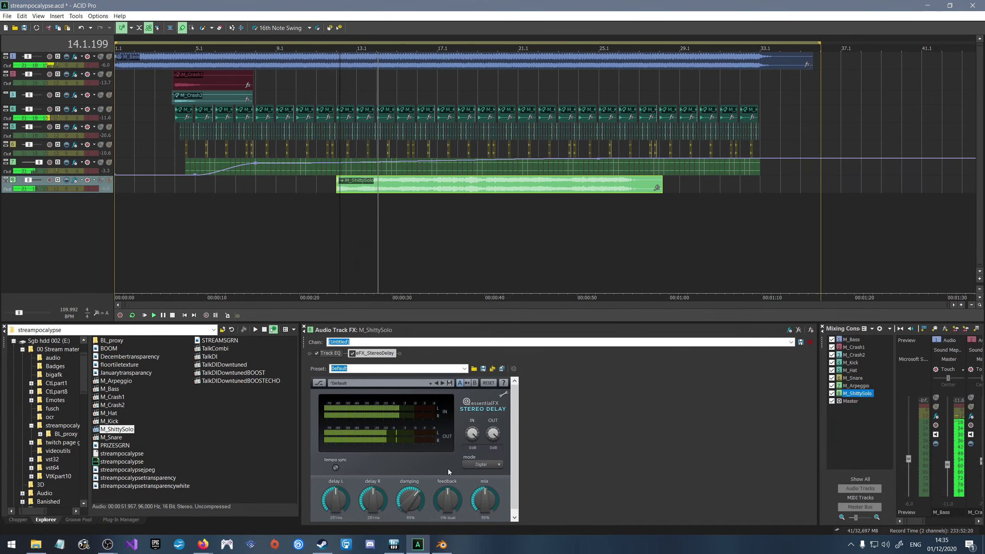
{"action": "left_click_drag", "start_coordinate": [368, 498], "coordinate": [397, 483]}
{"action": "left_click_drag", "start_coordinate": [341, 494], "coordinate": [350, 481]}
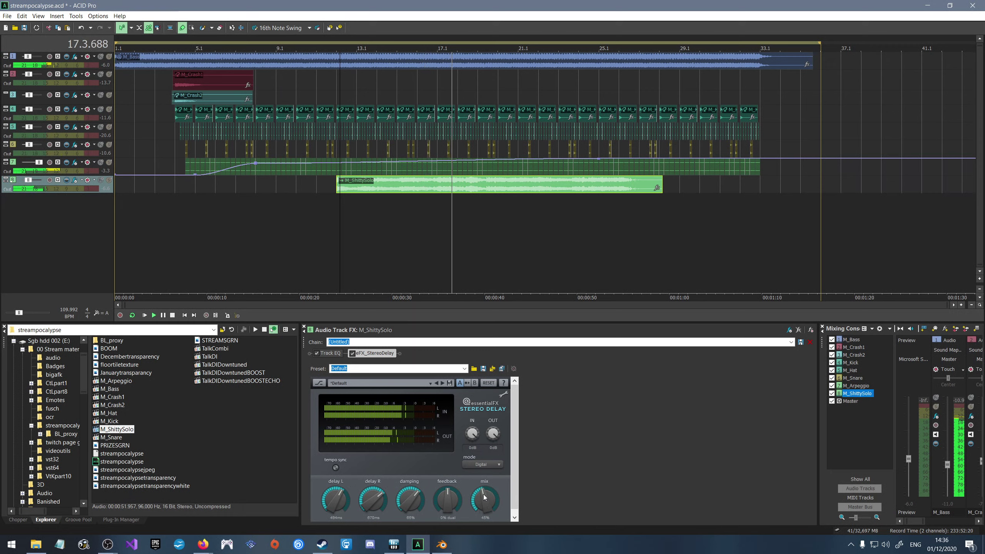
{"action": "mouse_move", "coordinate": [477, 501]}
{"action": "left_mouse_down"}
{"action": "mouse_move", "coordinate": [450, 494]}
{"action": "mouse_move", "coordinate": [484, 493]}
{"action": "left_mouse_up"}
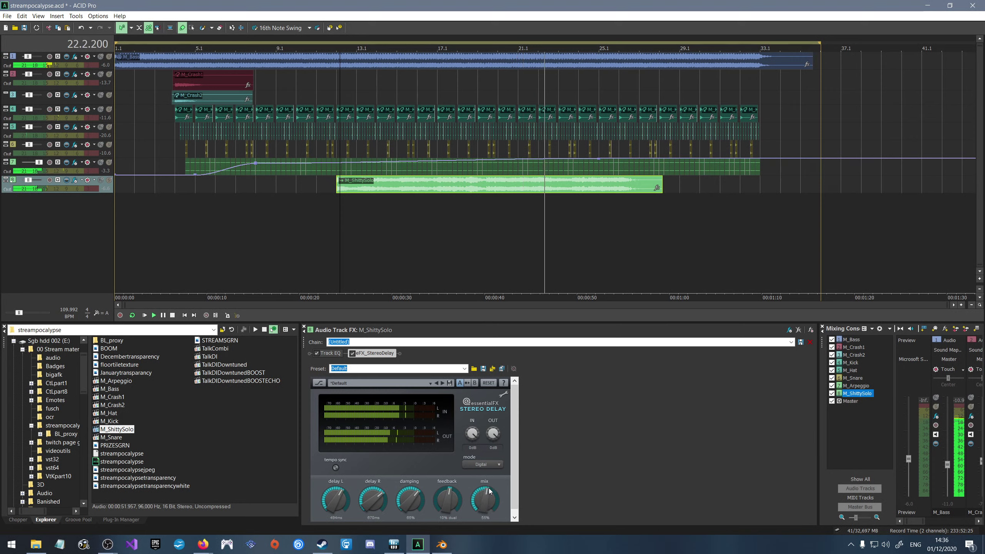
{"action": "left_click_drag", "start_coordinate": [490, 498], "coordinate": [491, 490]}
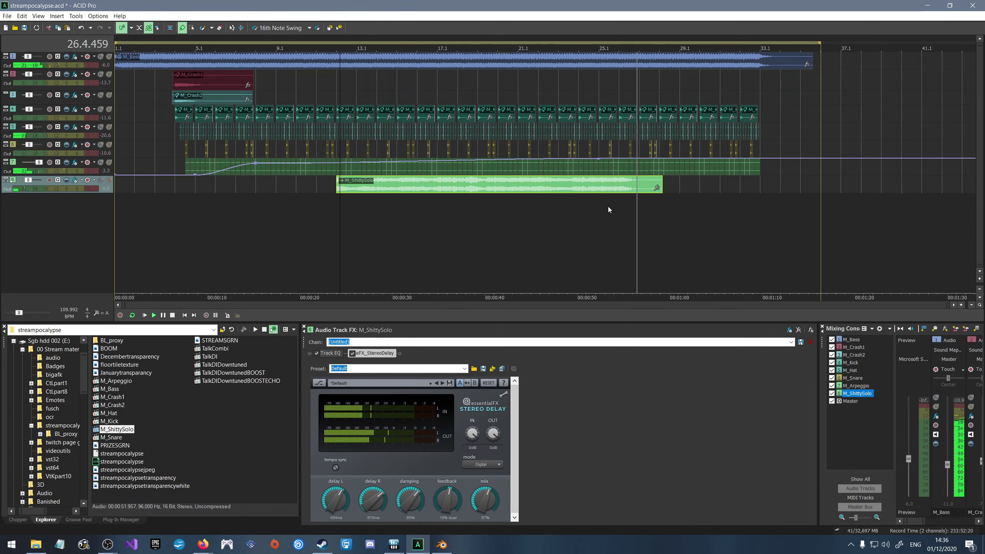
Replay the solo from bar 11 and lower the M_ShittySolo track's volume slightly.
{"action": "left_click", "coordinate": [346, 216]}
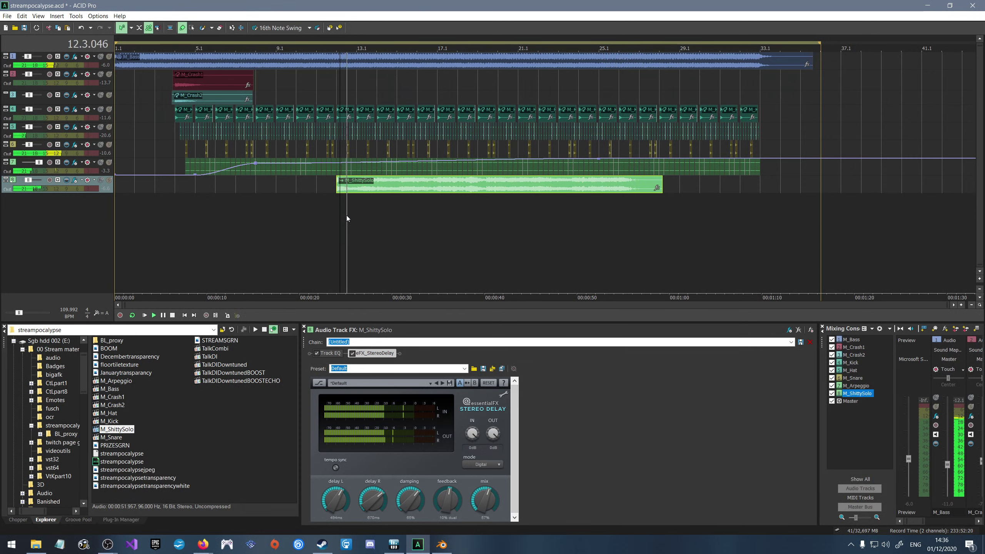
{"action": "left_click", "coordinate": [324, 210]}
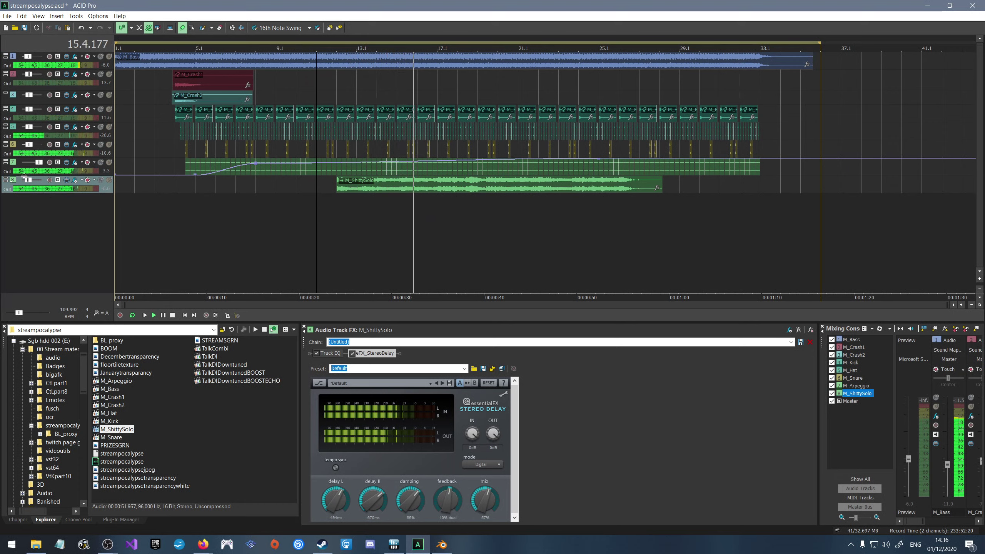
{"action": "scroll", "coordinate": [28, 182], "scroll_direction": "down", "scroll_amount": 1}
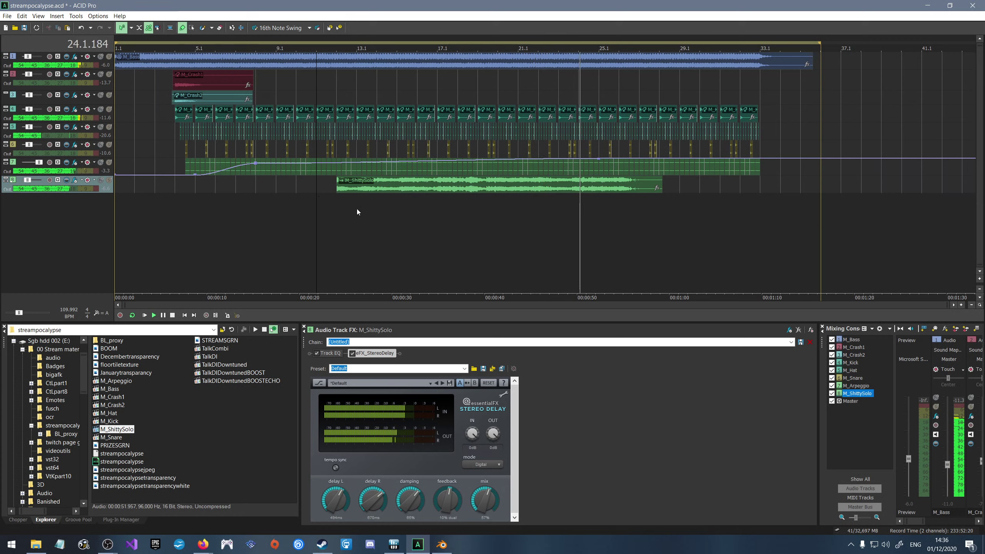
{"action": "key", "text": "space"}
Play the song from 12.1 to check the solo with its delay against the other tracks.
{"action": "left_click", "coordinate": [179, 213]}
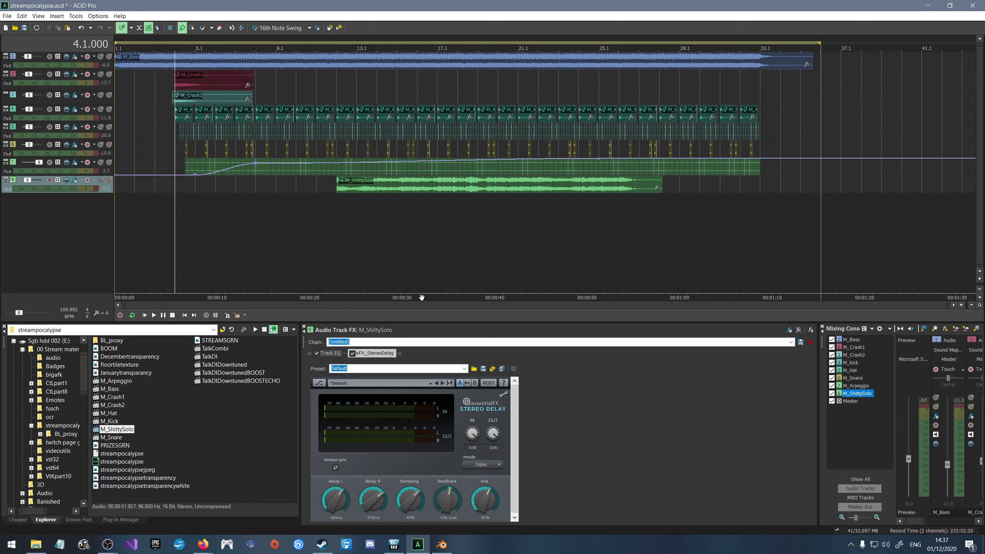
{"action": "left_click", "coordinate": [336, 203]}
{"action": "key", "text": "space"}
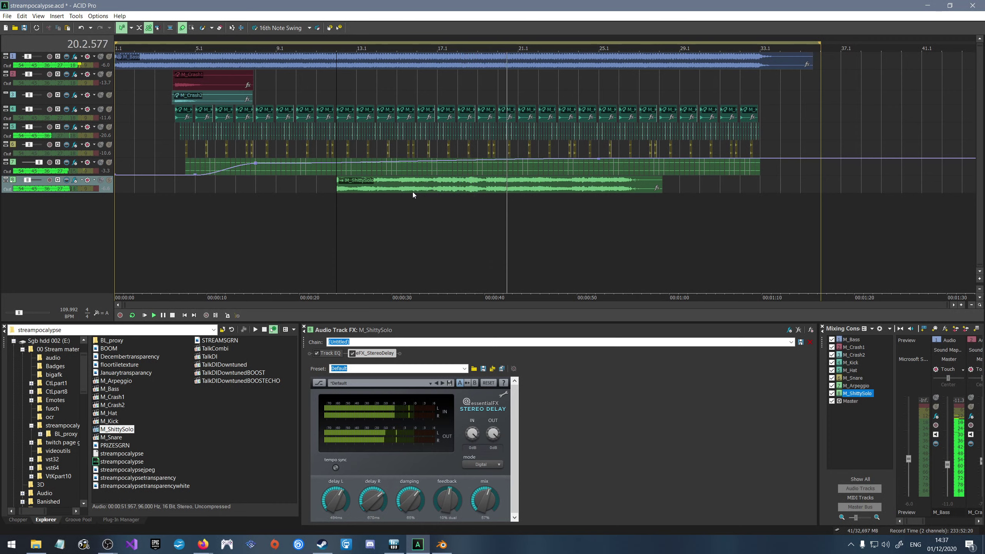
{"action": "key", "text": "space"}
Try the M_ShittySolo event with its start at 5.1 and play the song from 12.1.
{"action": "left_click_drag", "start_coordinate": [521, 187], "coordinate": [379, 184]}
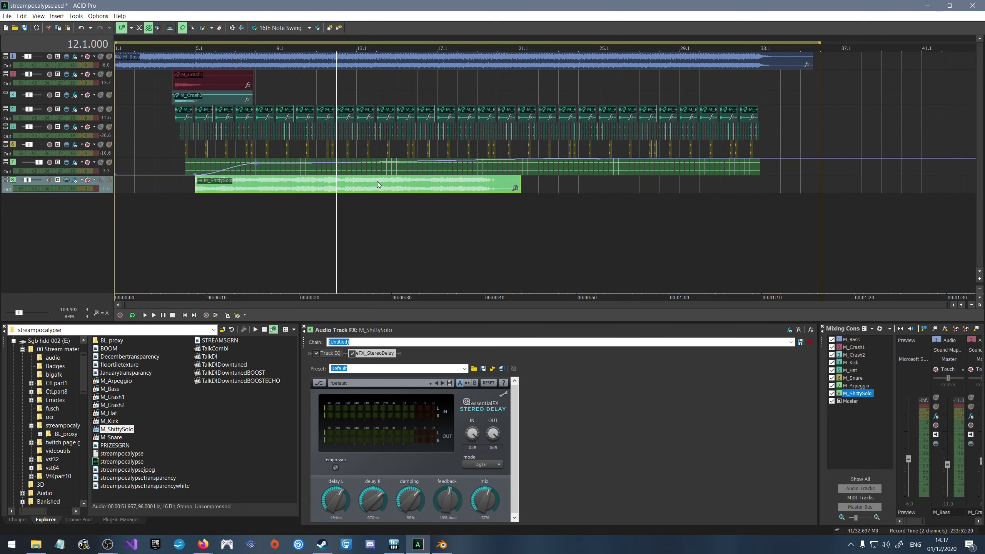
{"action": "key", "text": "space"}
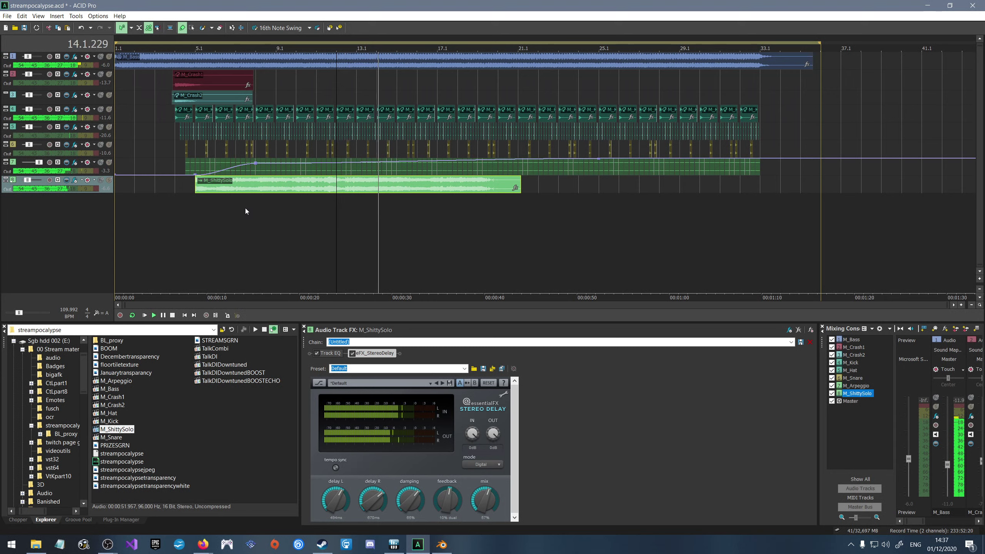
{"action": "key", "text": "space"}
Move the M_ShittySolo event so that it starts at 6.2, checking its timing by playing from 12.1.
{"action": "left_click_drag", "start_coordinate": [371, 187], "coordinate": [393, 188]}
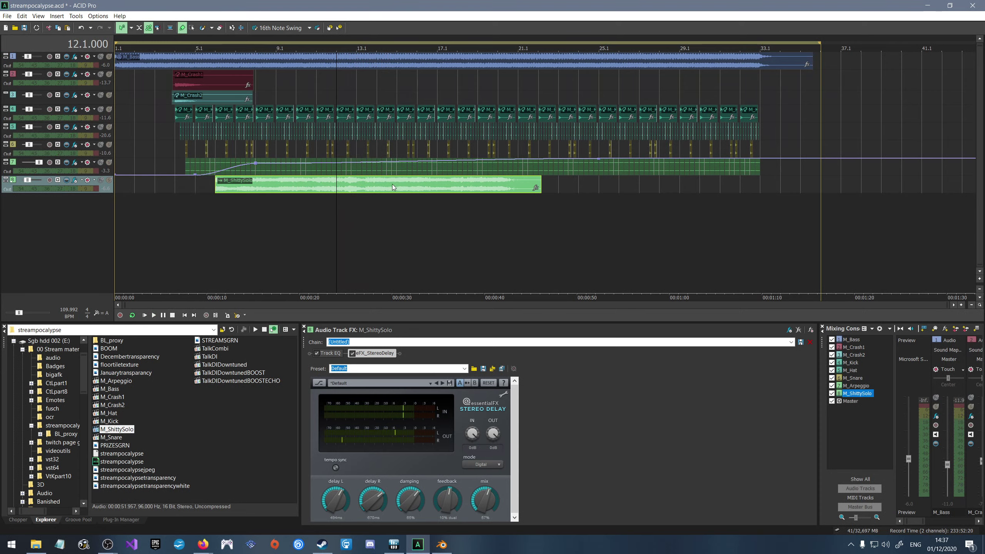
{"action": "key", "text": "space"}
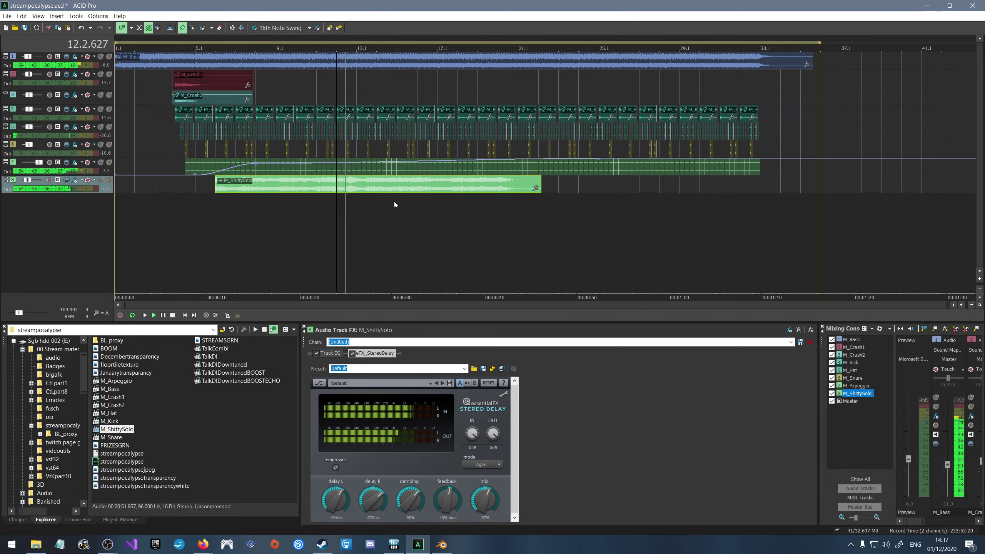
{"action": "scroll", "coordinate": [393, 197], "scroll_direction": "up", "scroll_amount": 4}
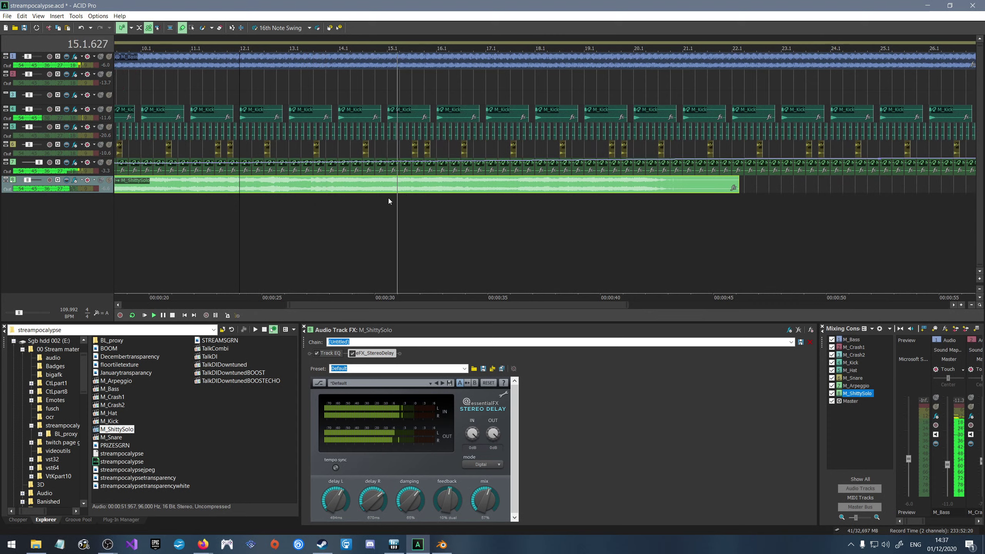
{"action": "key", "text": "space"}
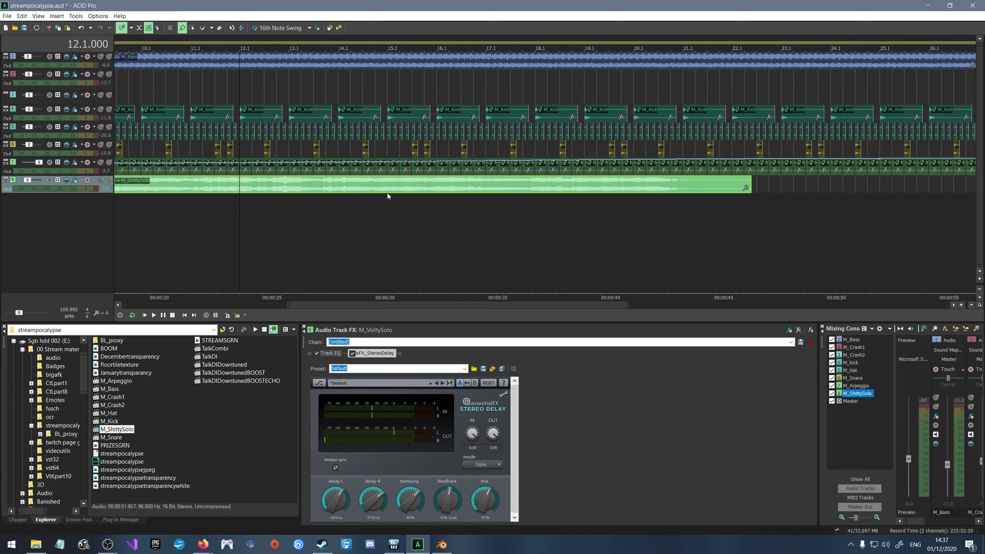
{"action": "key", "text": "space"}
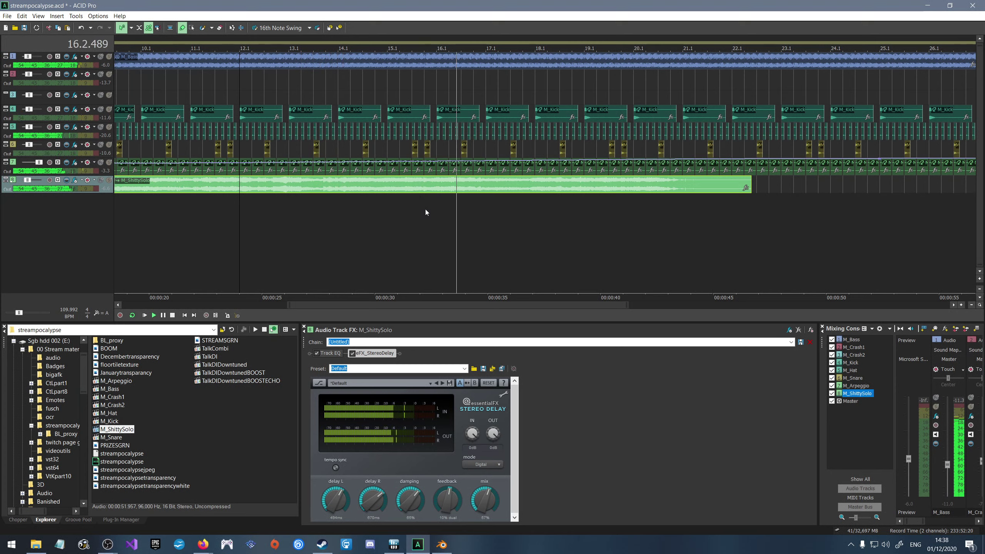
{"action": "key", "text": "space"}
{"action": "scroll", "coordinate": [465, 223], "scroll_direction": "down", "scroll_amount": 5}
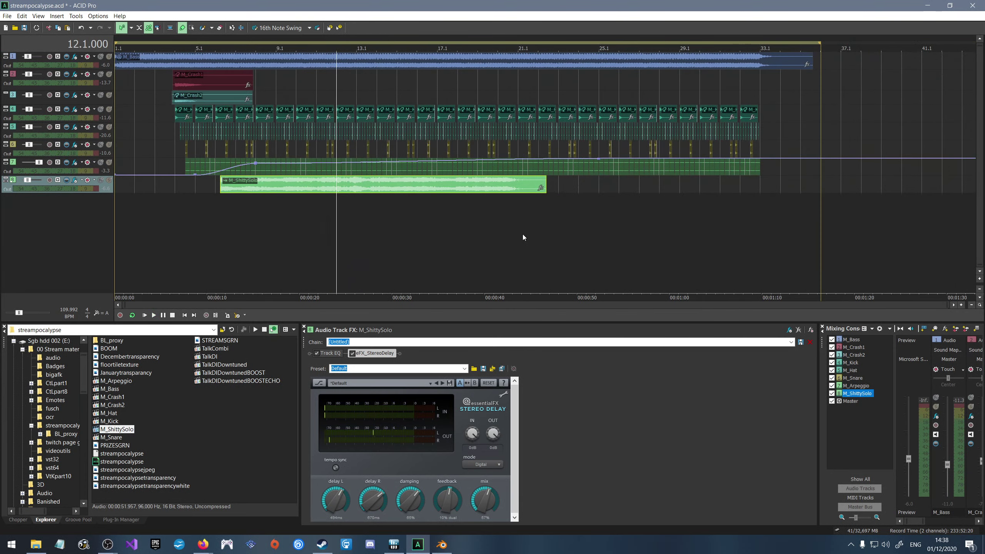
Insert a volume envelope on the M_ShittySolo track.
{"action": "right_click", "coordinate": [212, 193]}
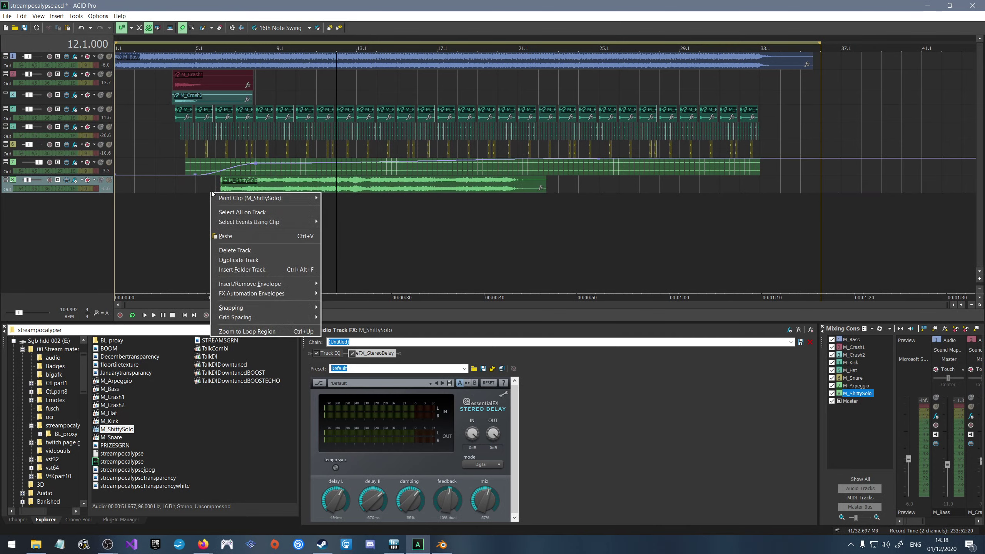
{"action": "left_click", "coordinate": [242, 212]}
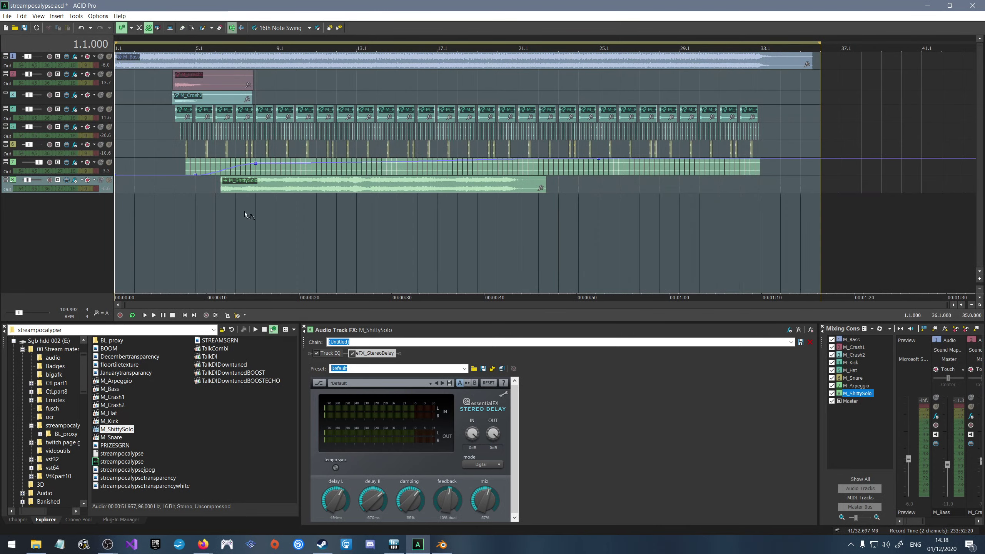
{"action": "left_click", "coordinate": [215, 192]}
{"action": "right_click", "coordinate": [215, 191]}
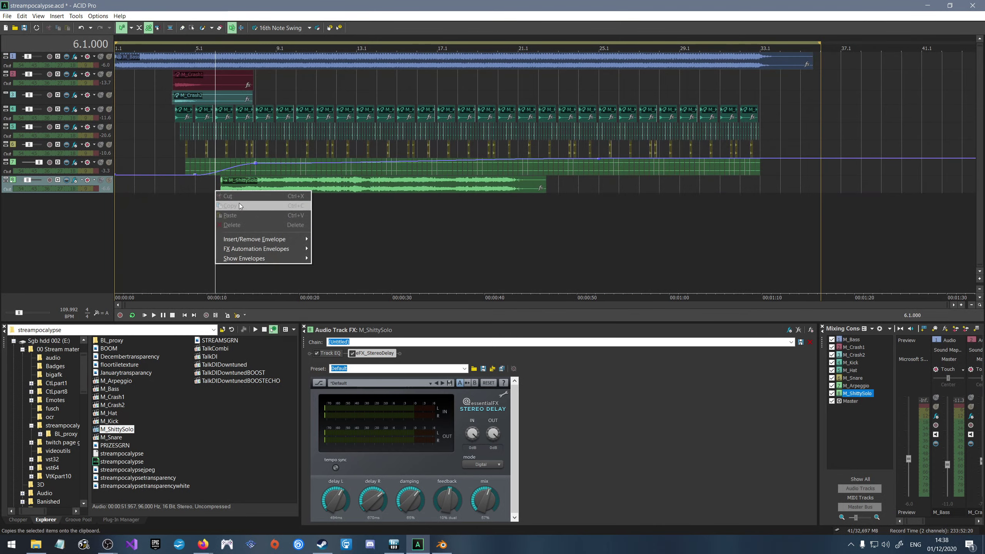
{"action": "mouse_move", "coordinate": [261, 243]}
{"action": "left_click", "coordinate": [327, 248]}
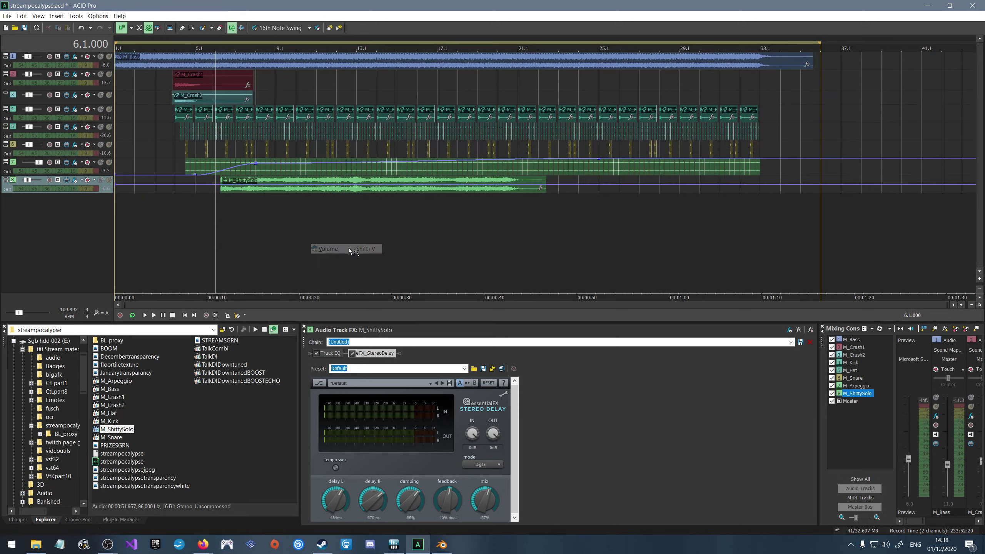
Add a point to the M_ShittySolo volume envelope and set it to -Inf dB at the start of the event.
{"action": "right_click", "coordinate": [231, 185]}
{"action": "left_click", "coordinate": [244, 189]}
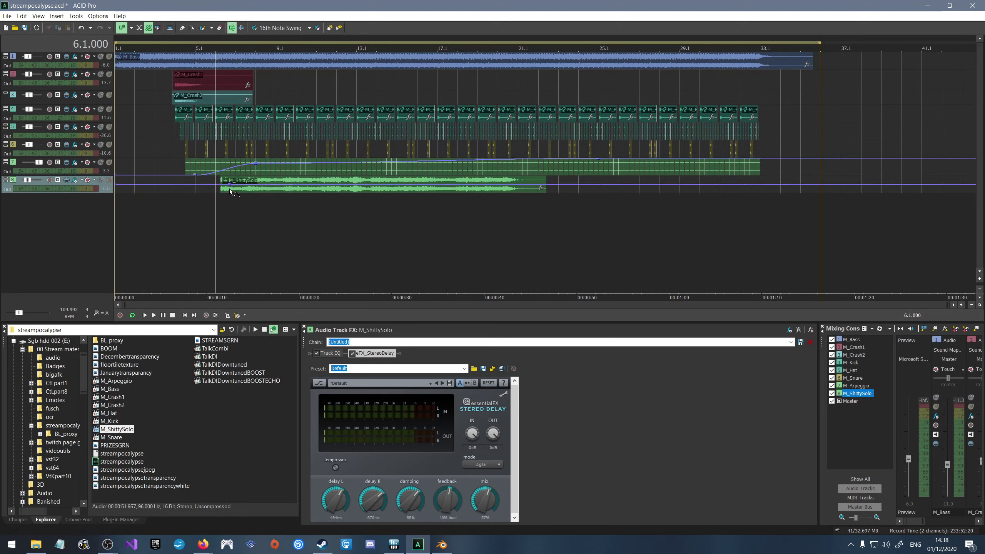
{"action": "left_click_drag", "start_coordinate": [229, 188], "coordinate": [176, 194]}
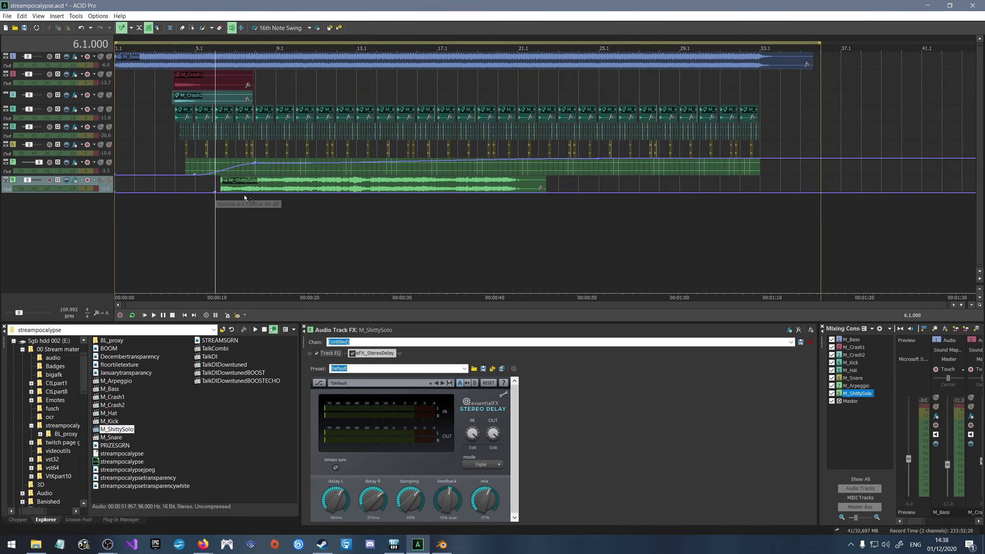
{"action": "scroll", "coordinate": [245, 198], "scroll_direction": "up", "scroll_amount": 3}
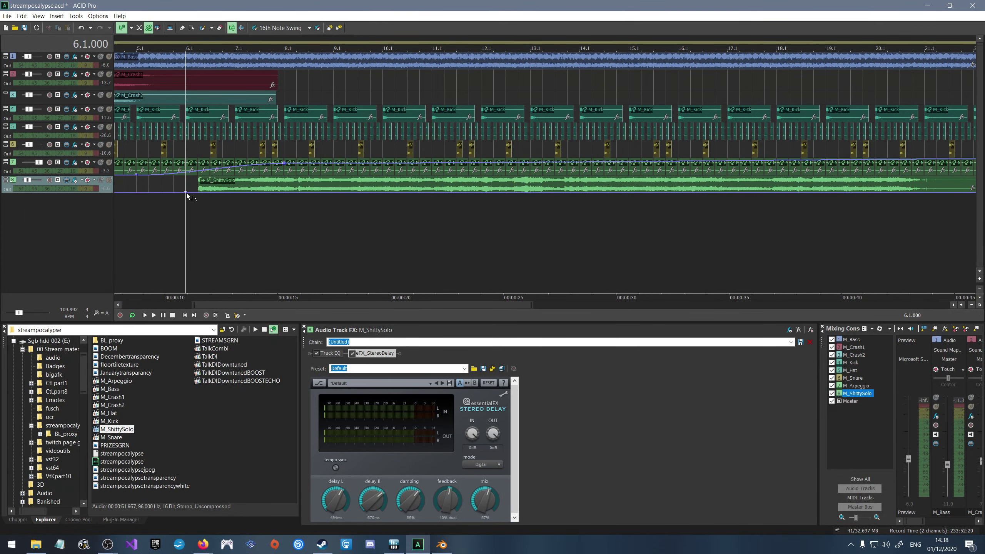
{"action": "mouse_move", "coordinate": [192, 194]}
{"action": "left_click_drag", "start_coordinate": [199, 195], "coordinate": [201, 199]}
Add a second point to the M_ShittySolo volume envelope between 9.1 and 10.1.
{"action": "right_click", "coordinate": [228, 191]}
{"action": "mouse_move", "coordinate": [268, 240]}
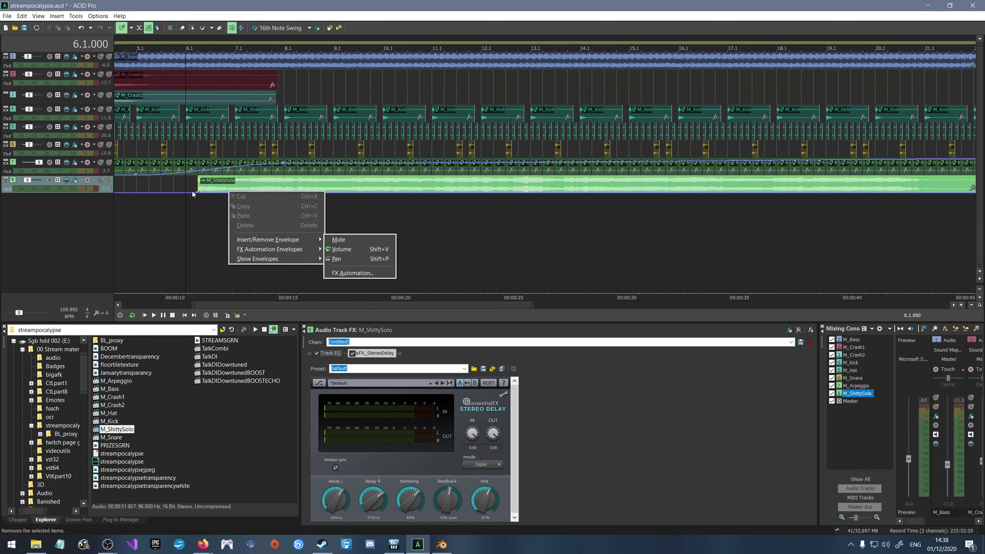
{"action": "right_click", "coordinate": [220, 186]}
{"action": "right_click", "coordinate": [196, 189]}
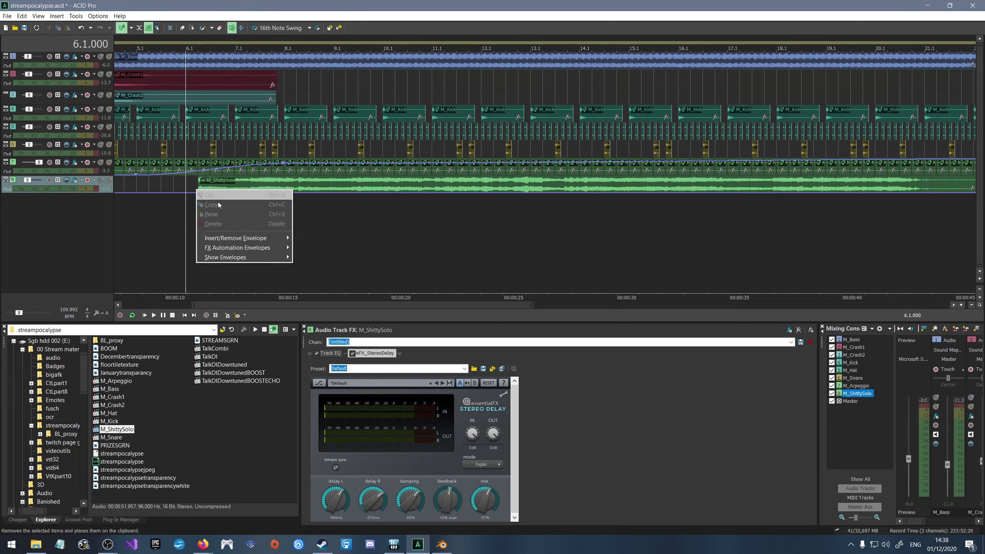
{"action": "right_click", "coordinate": [352, 193]}
{"action": "left_click", "coordinate": [361, 198]}
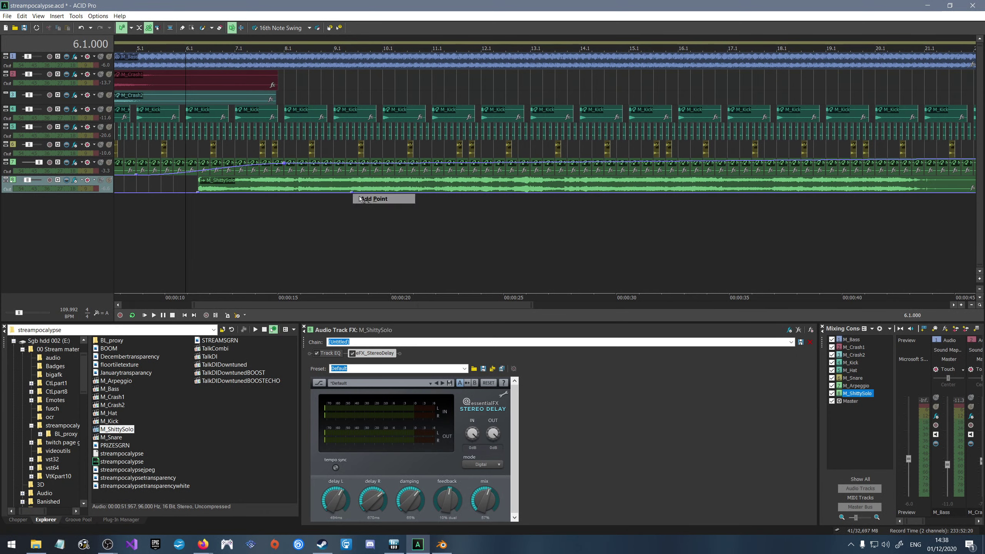
Raise the M_ShittySolo volume envelope's second point into a fade-in peak near 9.3, fine-tuning its level during playback.
{"action": "left_click_drag", "start_coordinate": [353, 193], "coordinate": [338, 176]}
{"action": "key", "text": "space"}
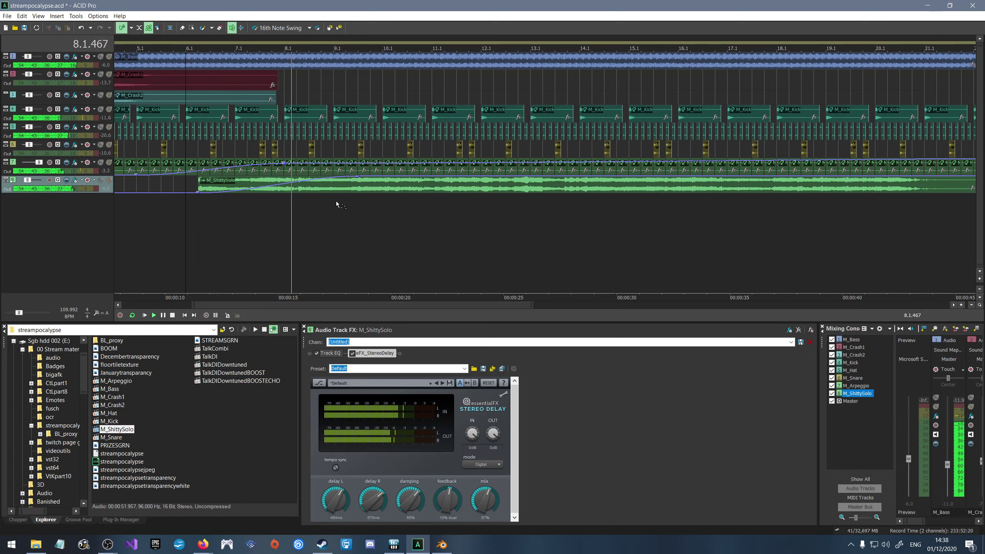
{"action": "left_click_drag", "start_coordinate": [359, 179], "coordinate": [362, 181]}
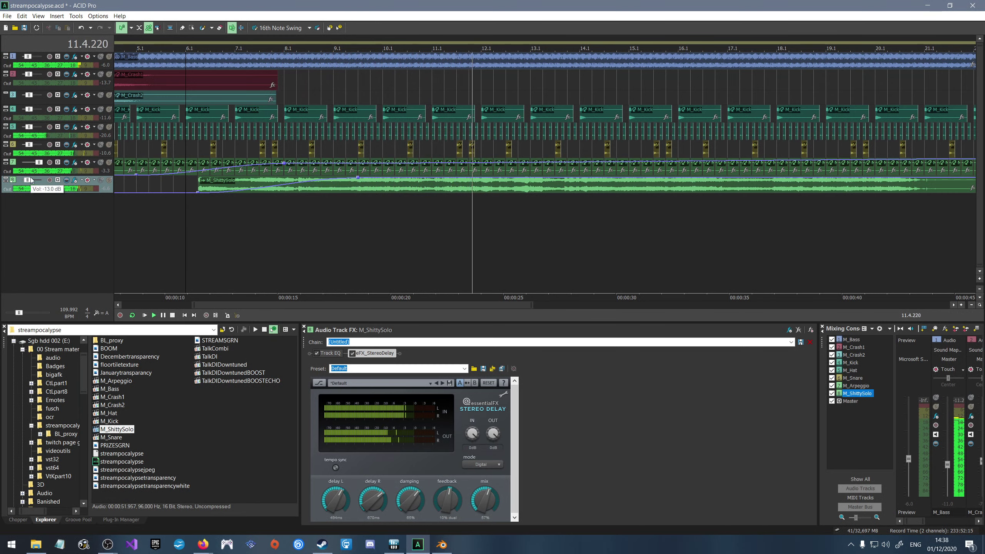
{"action": "mouse_move", "coordinate": [31, 180]}
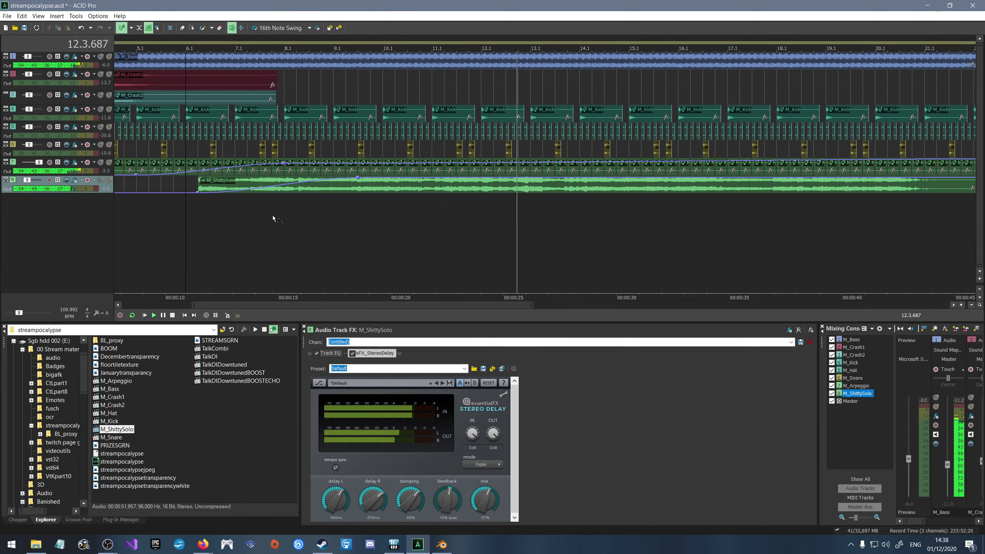
{"action": "scroll", "coordinate": [276, 215], "scroll_direction": "down", "scroll_amount": 2}
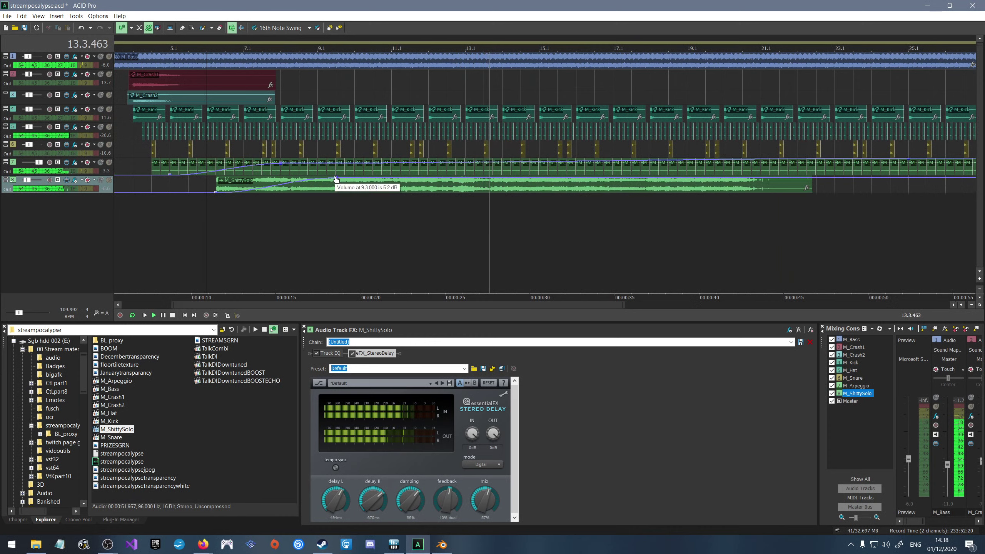
{"action": "left_click_drag", "start_coordinate": [336, 177], "coordinate": [336, 183]}
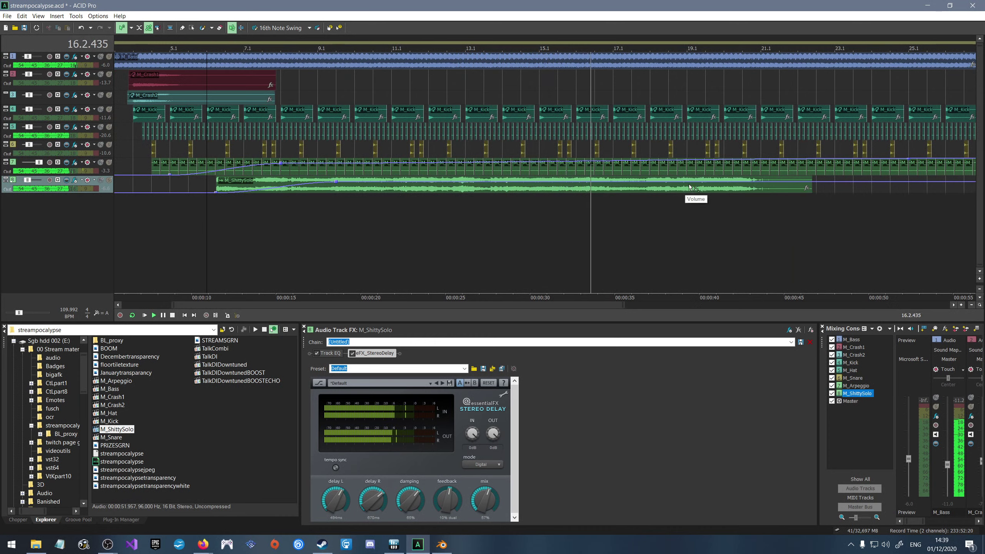
{"action": "key", "text": "space"}
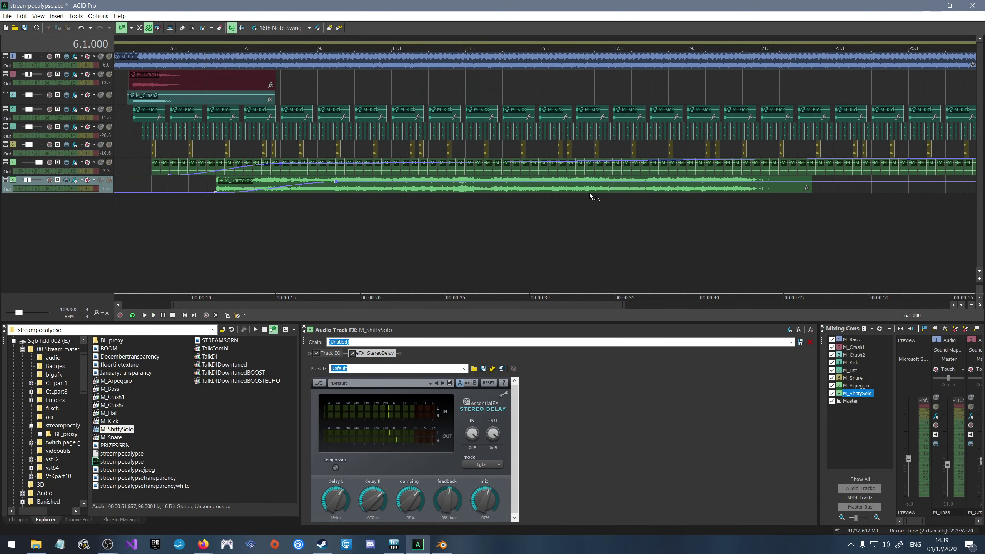
Add two more M_ShittySolo envelope points, one near 14.3 and one lowered near 19.1, to fade the solo out.
{"action": "right_click", "coordinate": [527, 185]}
{"action": "left_click", "coordinate": [545, 189]}
{"action": "left_click_drag", "start_coordinate": [527, 185], "coordinate": [688, 194]}
{"action": "right_click", "coordinate": [548, 179]}
{"action": "left_click", "coordinate": [562, 184]}
Play the solo from 6.1 and move the fade-in's upper envelope point earlier, to about 8.3.
{"action": "key", "text": "space"}
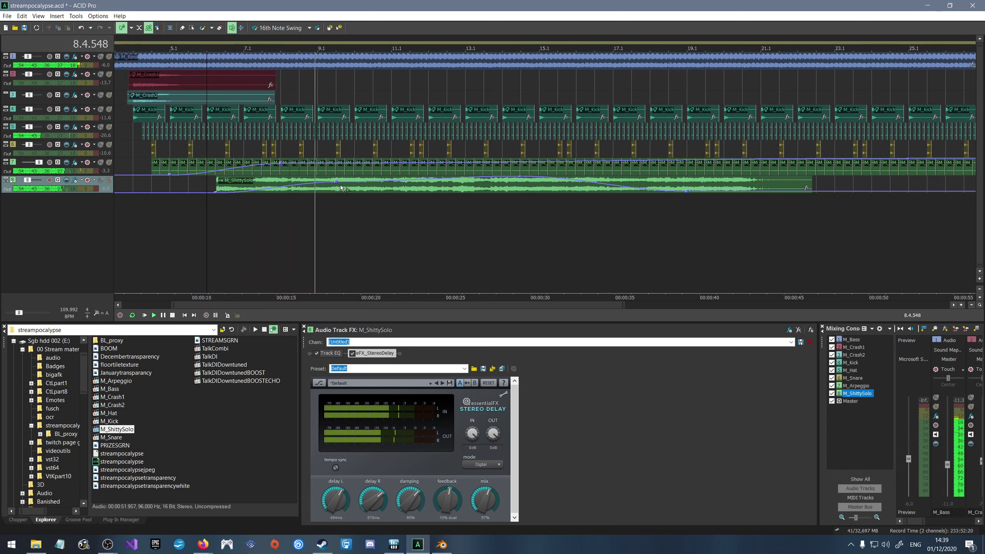
{"action": "left_click_drag", "start_coordinate": [342, 187], "coordinate": [311, 186]}
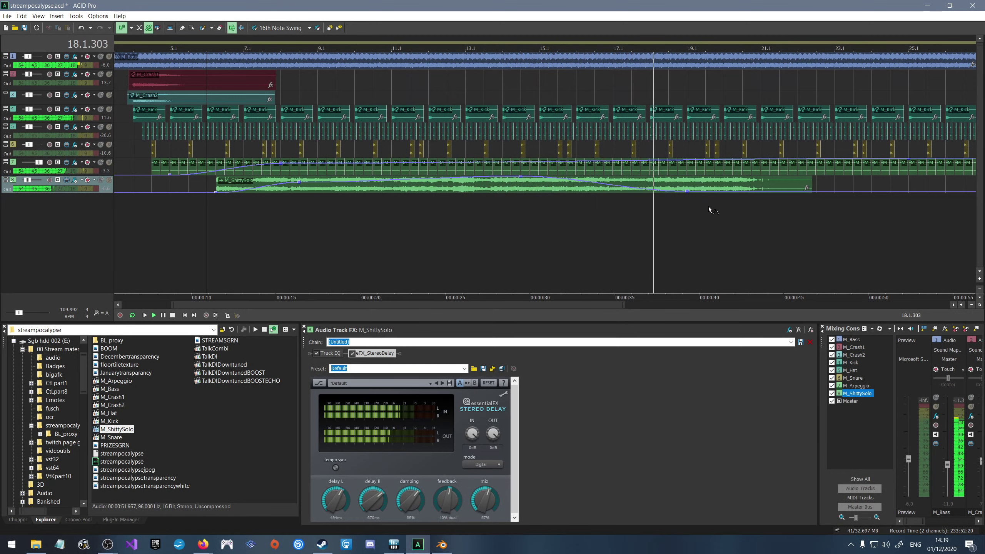
{"action": "scroll", "coordinate": [594, 225], "scroll_direction": "down", "scroll_amount": 3}
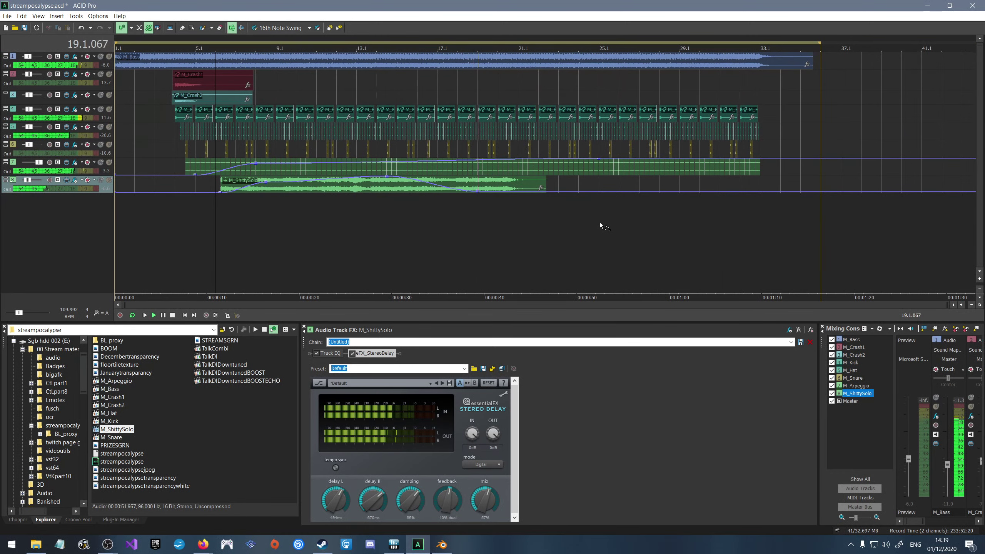
{"action": "key", "text": "space"}
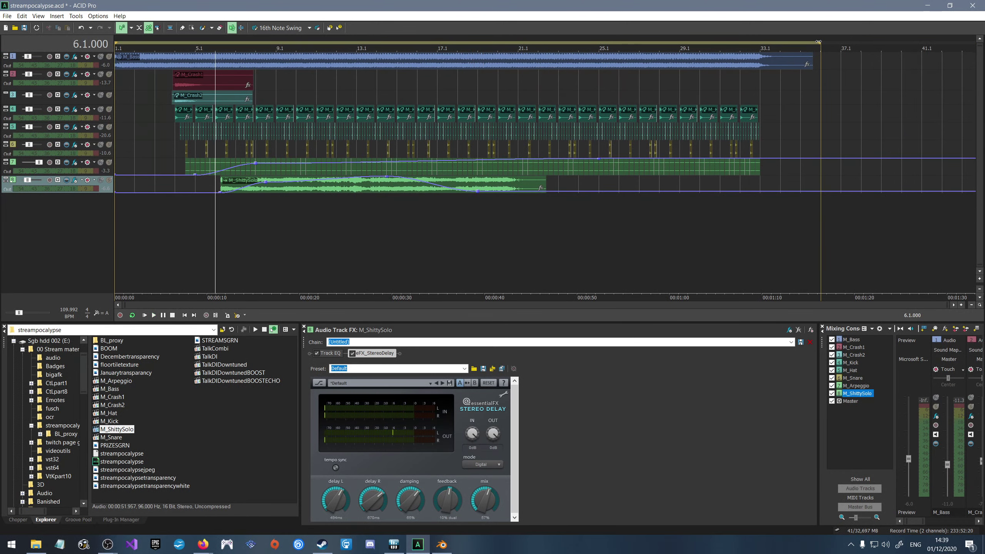
Shorten the loop region so that it ends shortly after 21.1, and save the project.
{"action": "left_click_drag", "start_coordinate": [818, 41], "coordinate": [538, 64]}
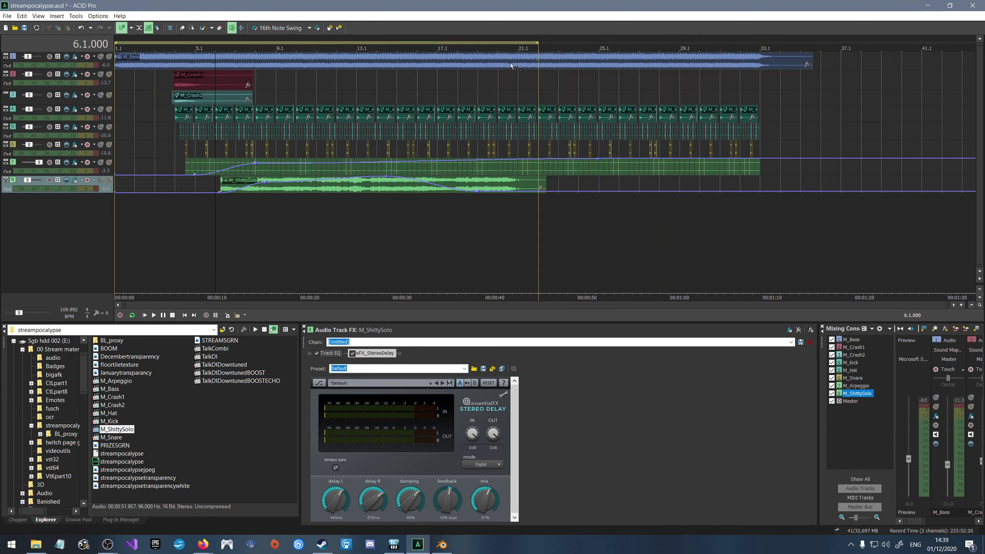
{"action": "left_click", "coordinate": [26, 28]}
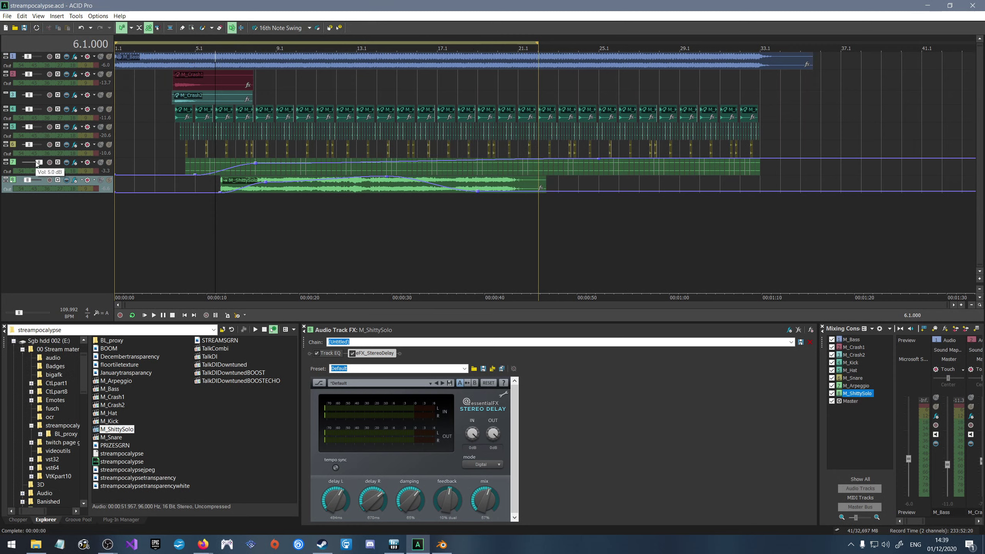
Lower the M_Arpeggio track volume to 2.0 dB, checking the balance during playback.
{"action": "scroll", "coordinate": [36, 163], "scroll_direction": "down", "scroll_amount": 2}
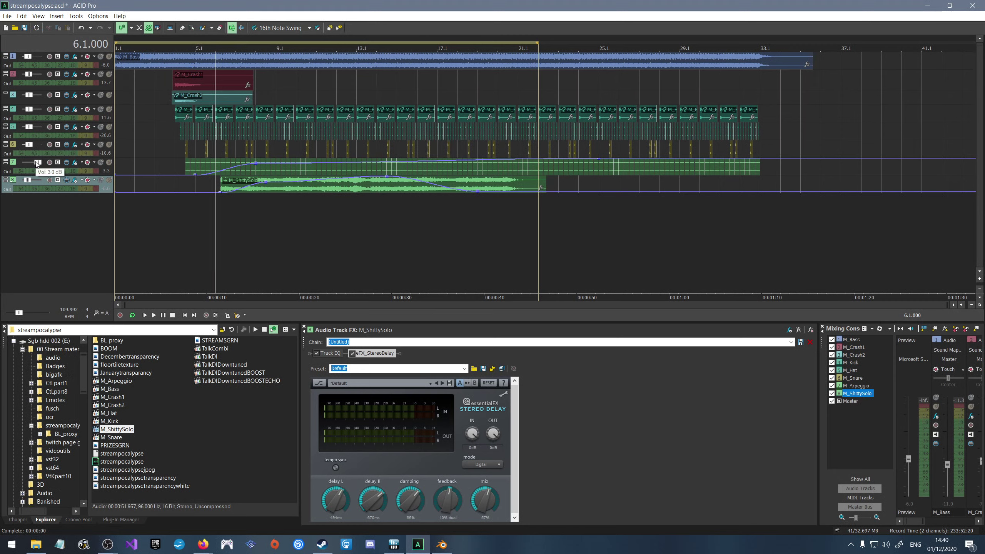
{"action": "key", "text": "space"}
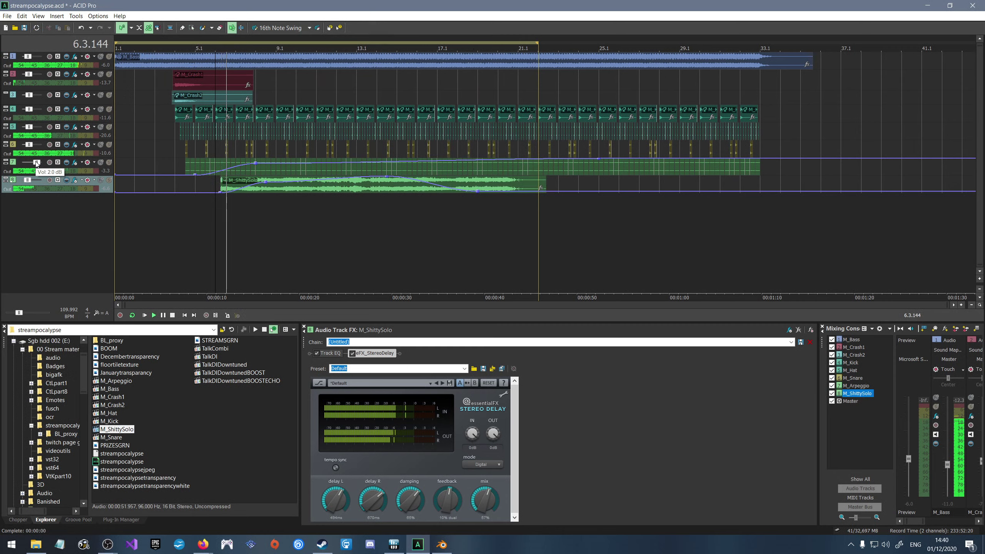
{"action": "scroll", "coordinate": [36, 164], "scroll_direction": "down", "scroll_amount": 1}
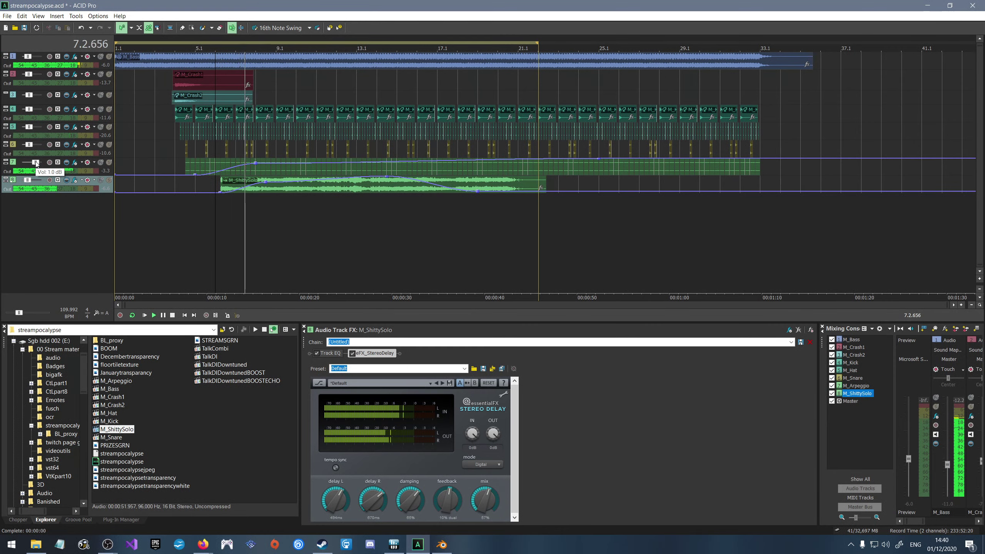
{"action": "scroll", "coordinate": [36, 163], "scroll_direction": "up", "scroll_amount": 1}
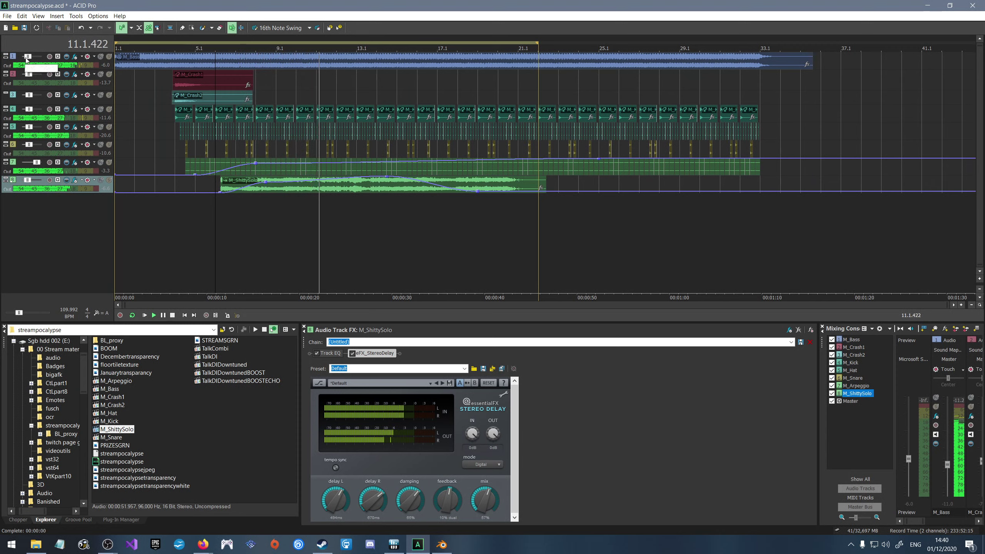
{"action": "key", "text": "space"}
Play the song from 4.1 to check how the crash and drums come in.
{"action": "left_click", "coordinate": [167, 72]}
{"action": "key", "text": "space"}
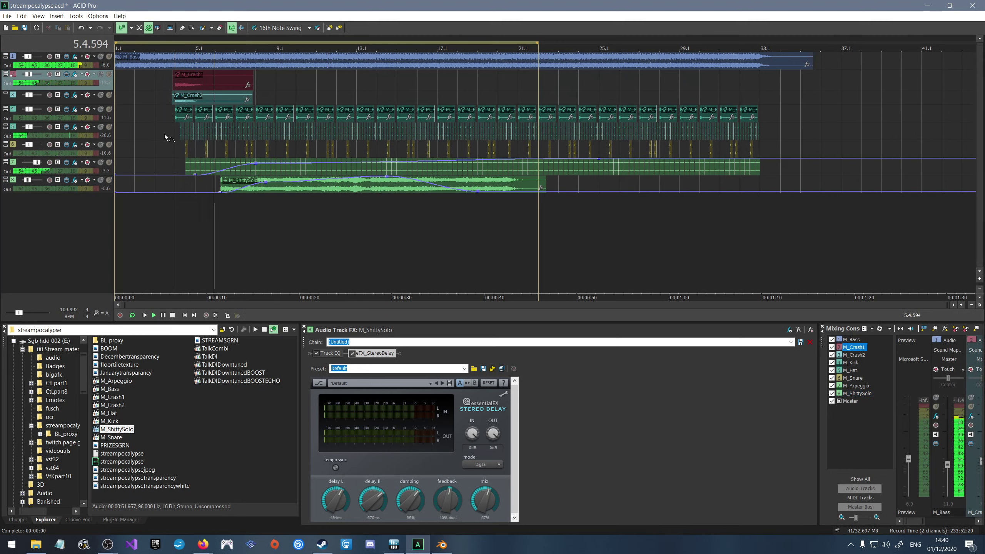
{"action": "key", "text": "space"}
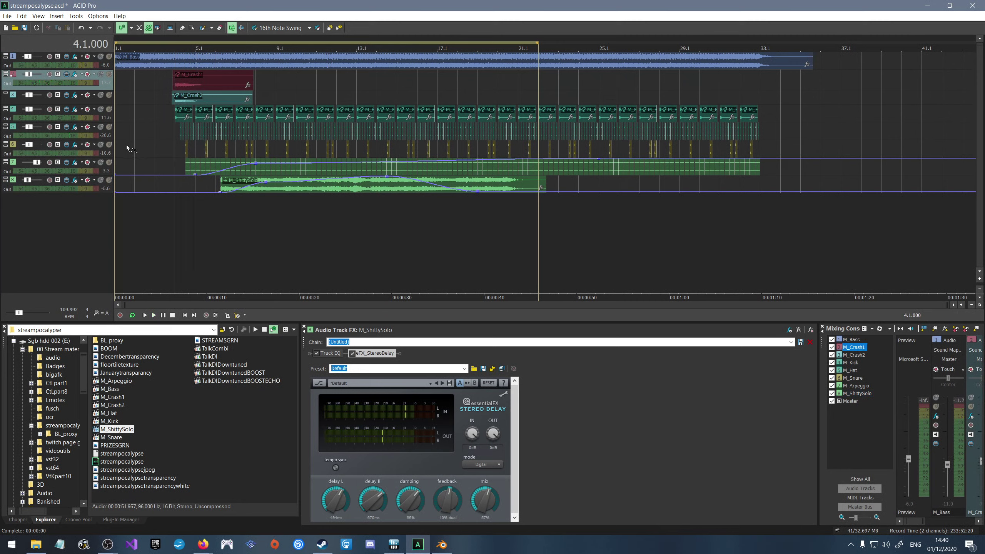
Add the eFX_StereoDelay plug-in to the M_Snare track's effects chain.
{"action": "left_click", "coordinate": [75, 147]}
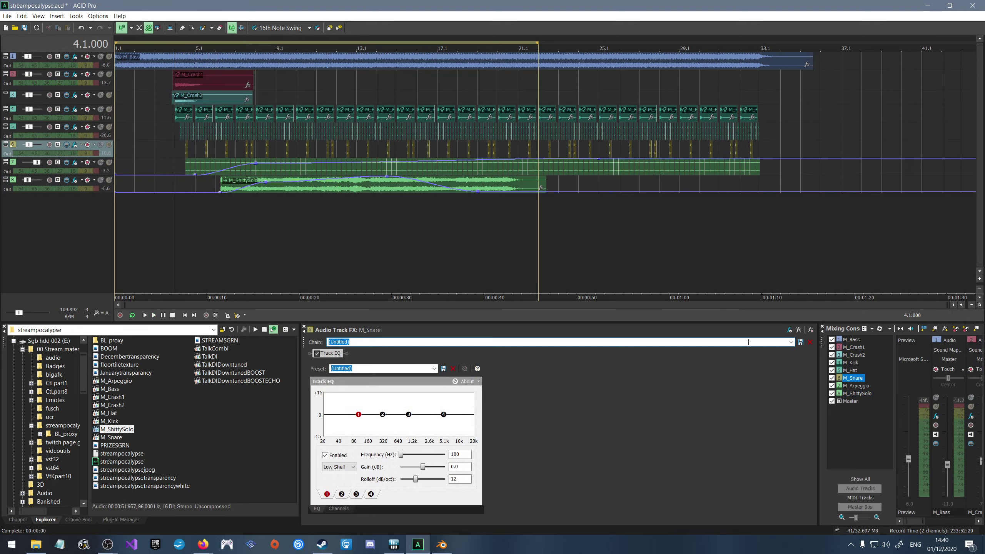
{"action": "left_click", "coordinate": [789, 330]}
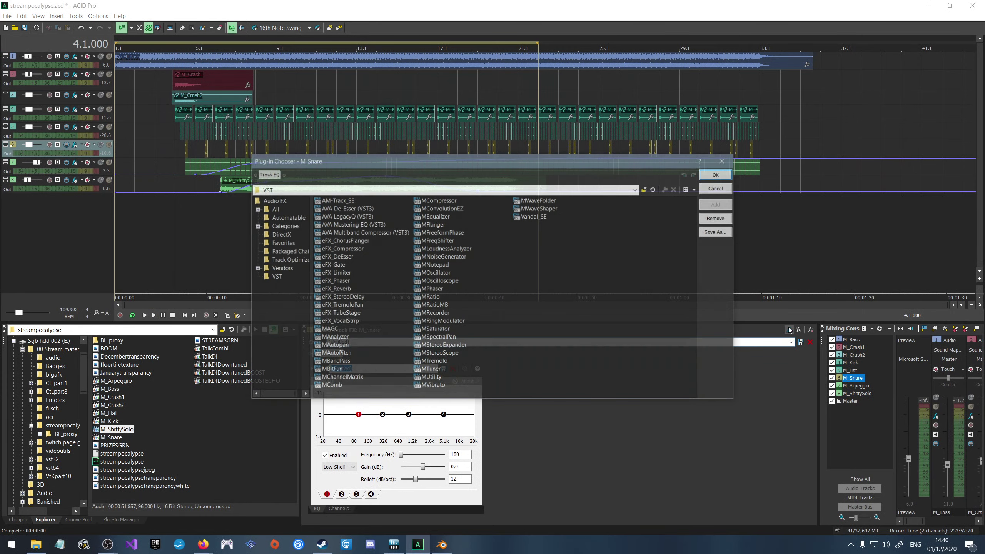
{"action": "double_click", "coordinate": [340, 297]}
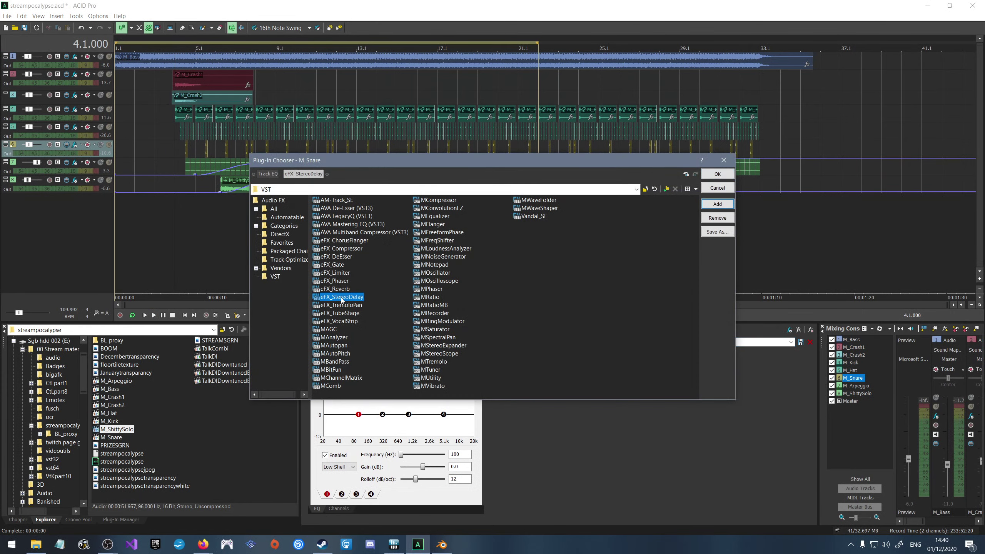
{"action": "left_click", "coordinate": [718, 174]}
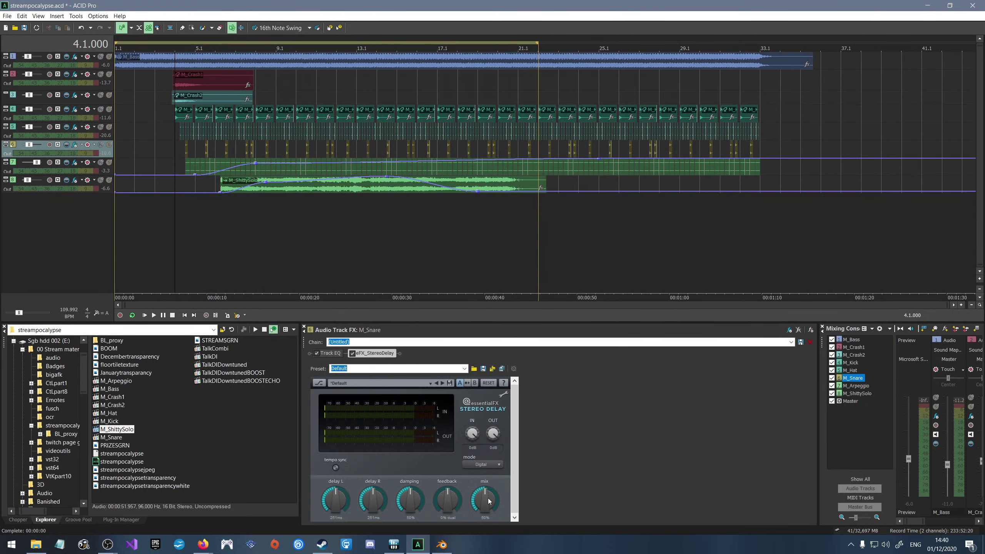
While playing from 5.1, set the snare's stereo delay to about 100 ms on both sides, with 20% feedback and 32% mix.
{"action": "left_click", "coordinate": [195, 179]}
{"action": "key", "text": "space"}
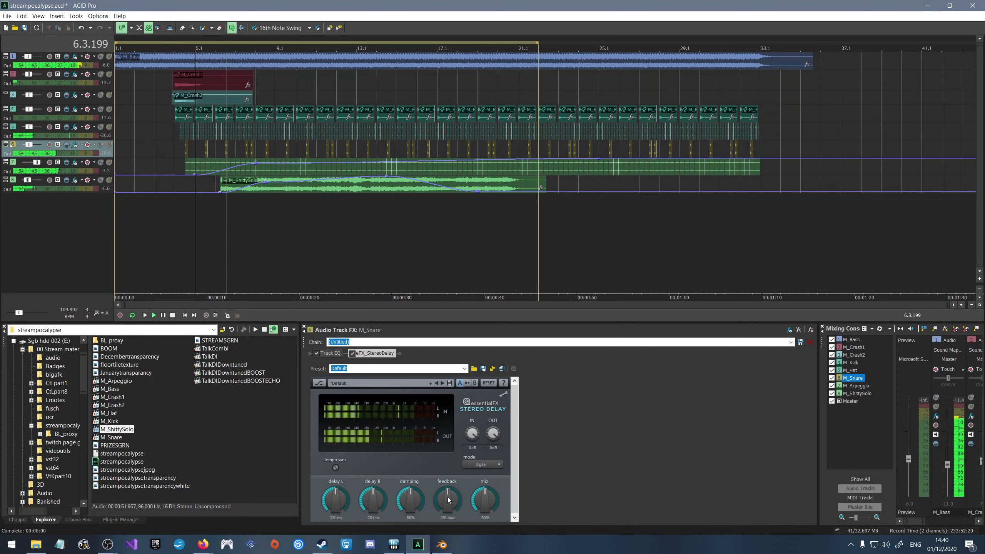
{"action": "left_click_drag", "start_coordinate": [410, 494], "coordinate": [357, 484]}
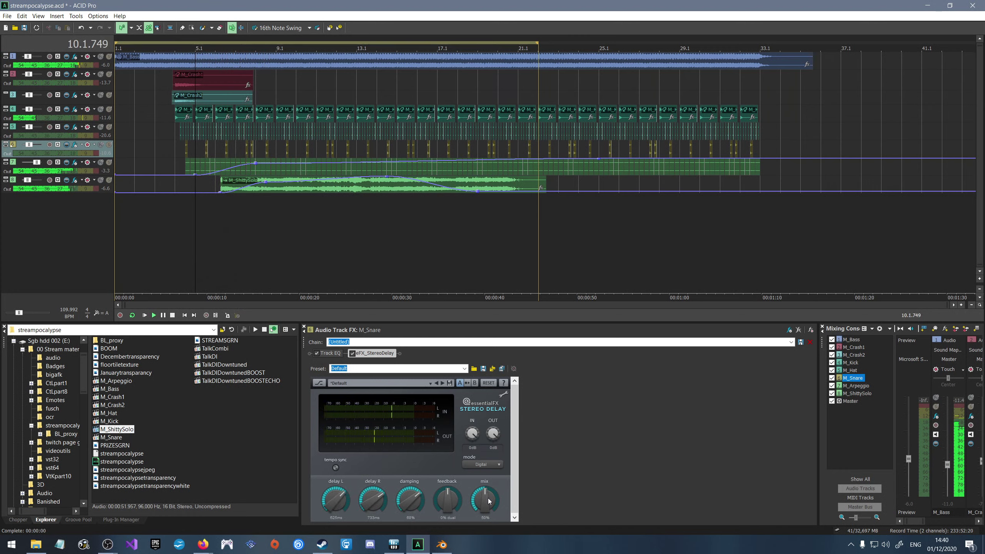
{"action": "left_click_drag", "start_coordinate": [489, 501], "coordinate": [459, 483]}
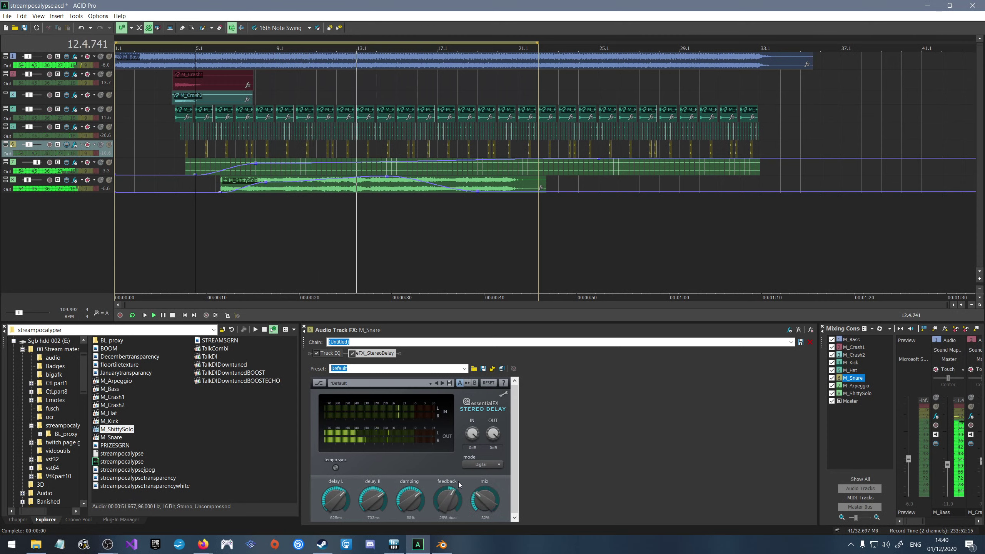
{"action": "left_click_drag", "start_coordinate": [370, 488], "coordinate": [367, 501]}
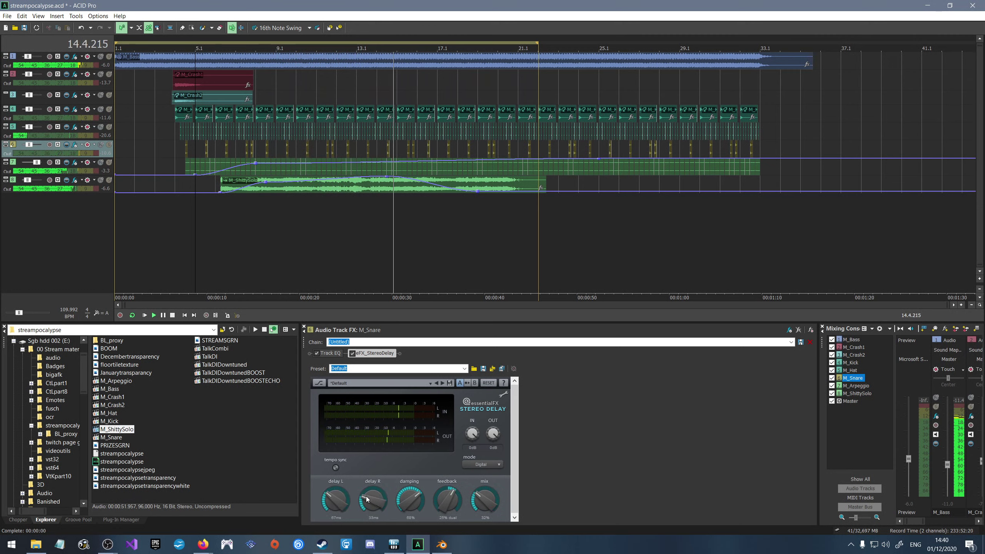
{"action": "left_click_drag", "start_coordinate": [368, 500], "coordinate": [397, 492]}
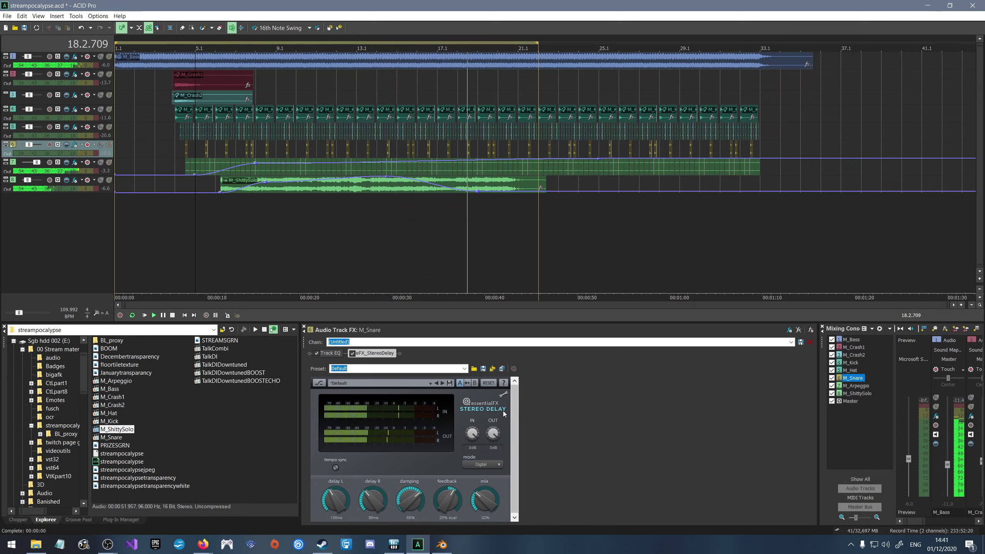
Try lower input and output gains on the snare's stereo delay during playback, resetting each to 0 dB.
{"action": "mouse_move", "coordinate": [472, 432]}
{"action": "left_mouse_down"}
{"action": "mouse_move", "coordinate": [476, 419]}
{"action": "mouse_move", "coordinate": [478, 434]}
{"action": "left_mouse_up"}
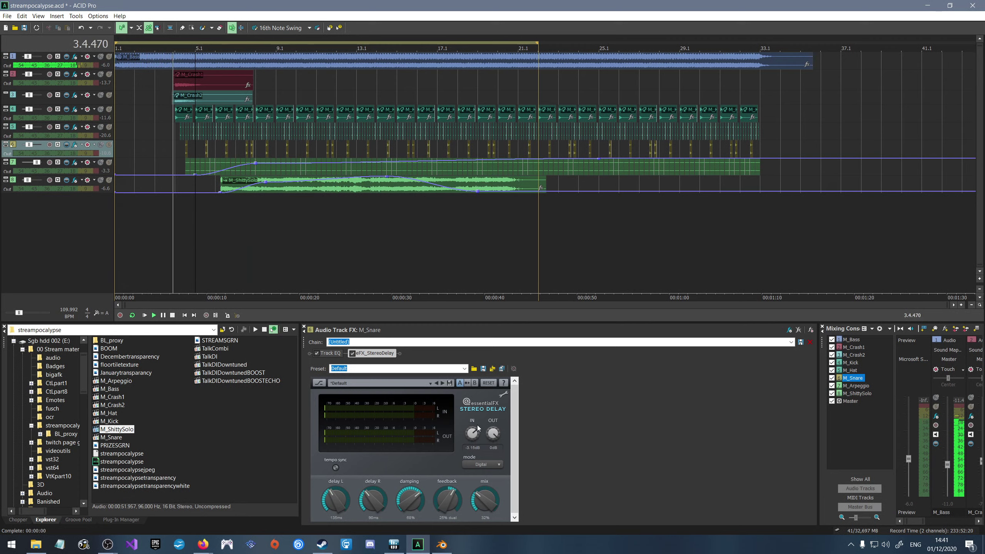
{"action": "left_click_drag", "start_coordinate": [479, 425], "coordinate": [480, 434]}
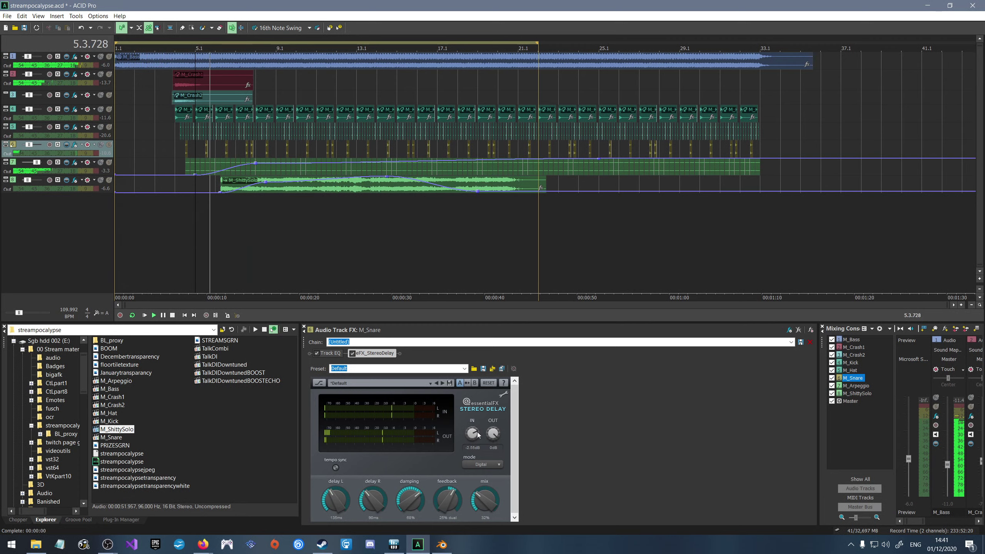
{"action": "double_click", "coordinate": [473, 433]}
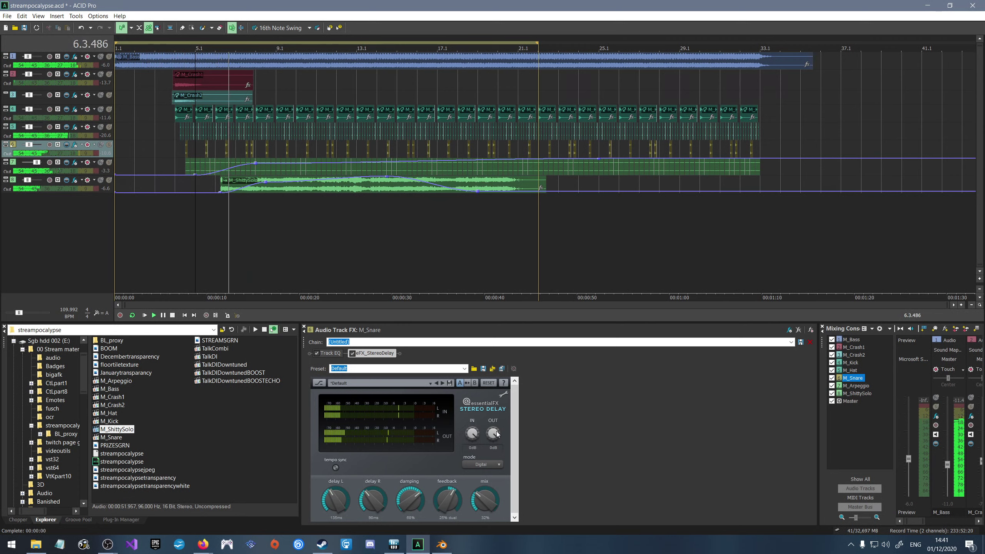
{"action": "left_click_drag", "start_coordinate": [498, 434], "coordinate": [477, 454]}
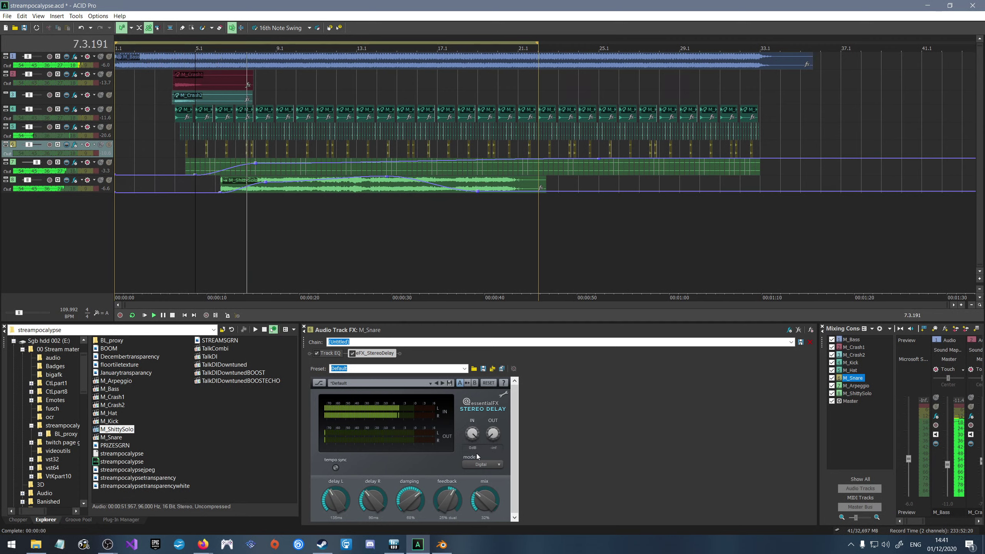
{"action": "double_click", "coordinate": [494, 433]}
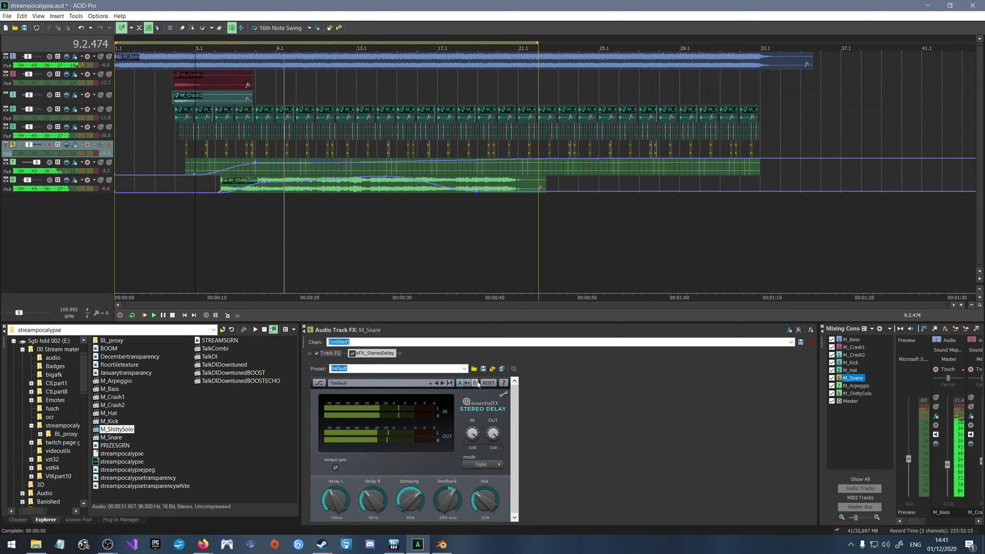
{"action": "key", "text": "space"}
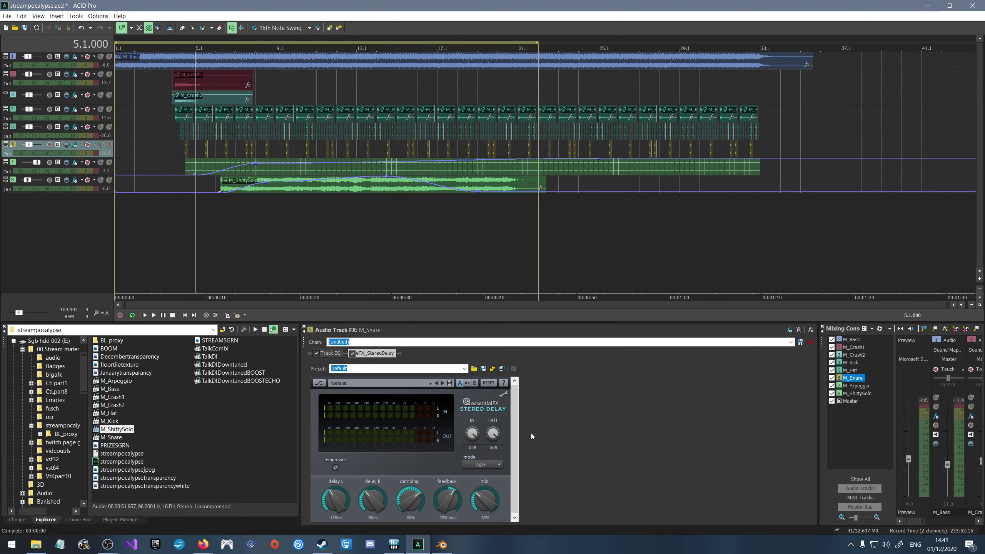
Add the MSaturator plug-in to the M_Snare track's effects chain, between Track EQ and eFX_StereoDelay.
{"action": "left_click", "coordinate": [791, 331]}
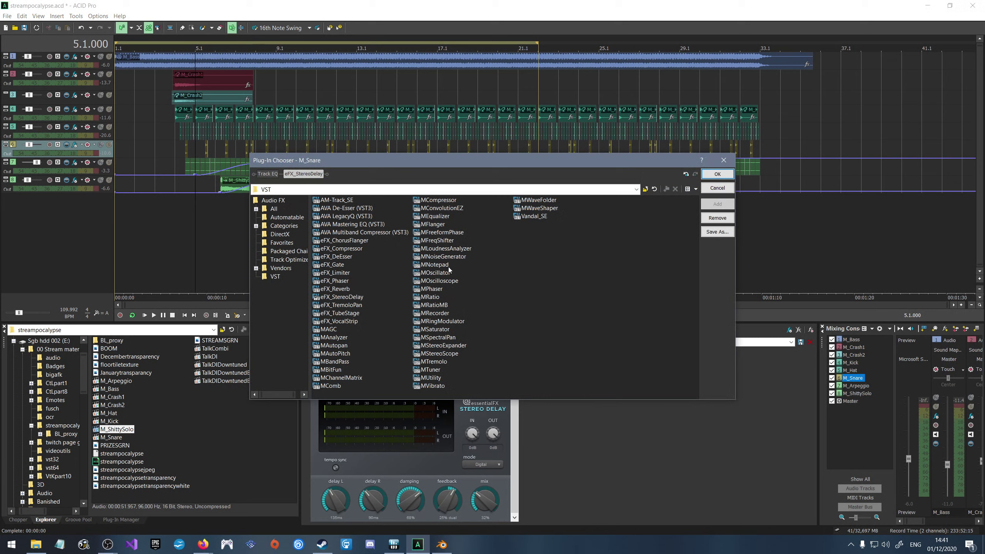
{"action": "double_click", "coordinate": [431, 330]}
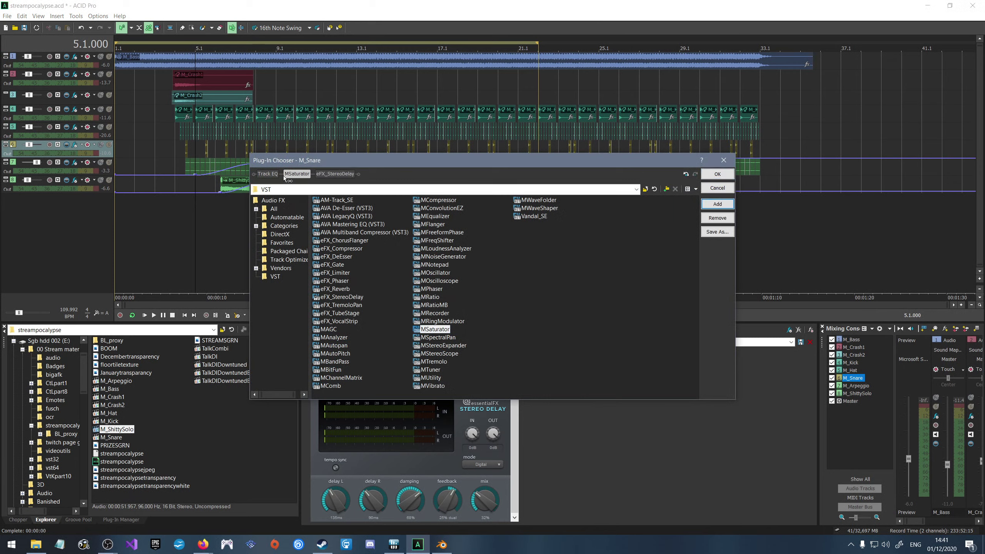
{"action": "left_click", "coordinate": [730, 173]}
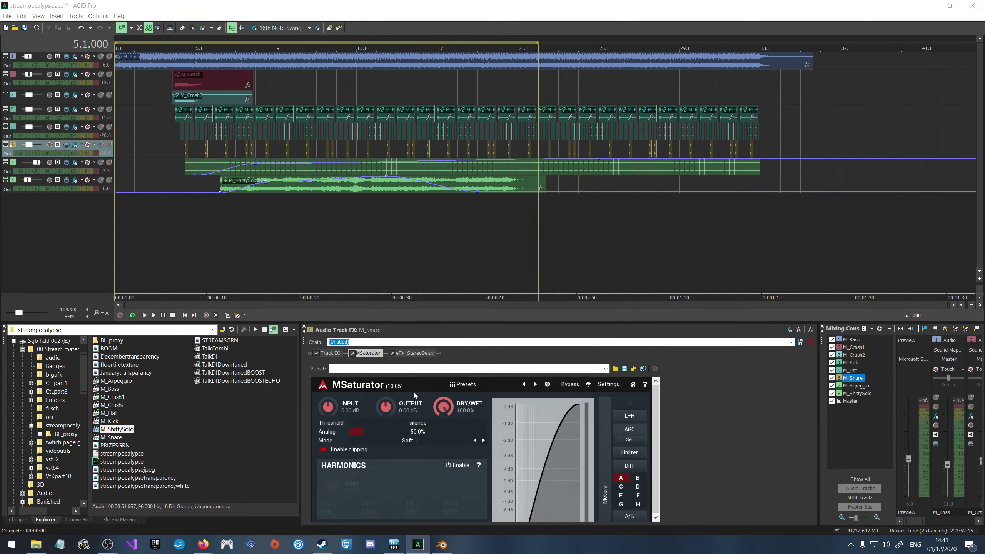
Set the snare's MSaturator mode to Soft 3 during playback from 4.1, and save the project.
{"action": "left_click", "coordinate": [184, 223]}
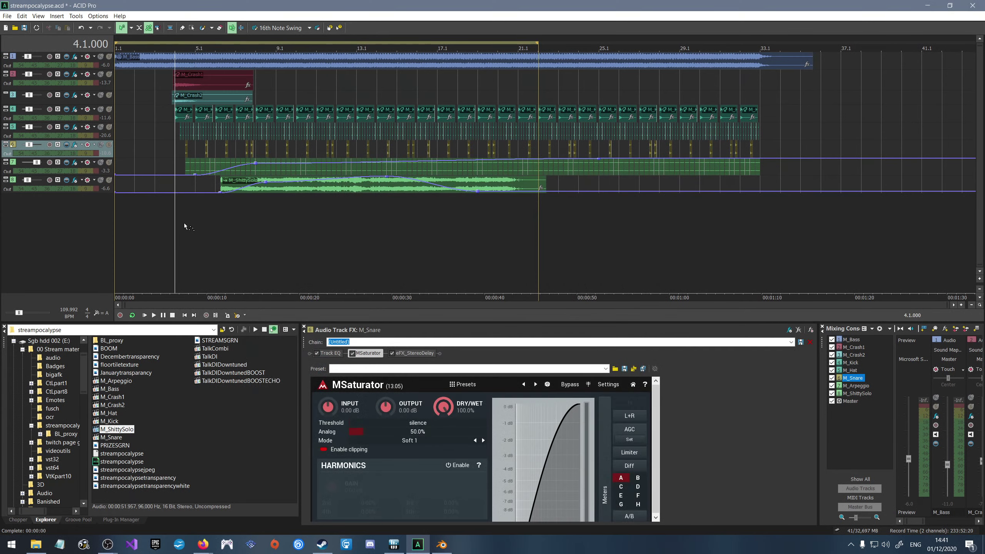
{"action": "key", "text": "space"}
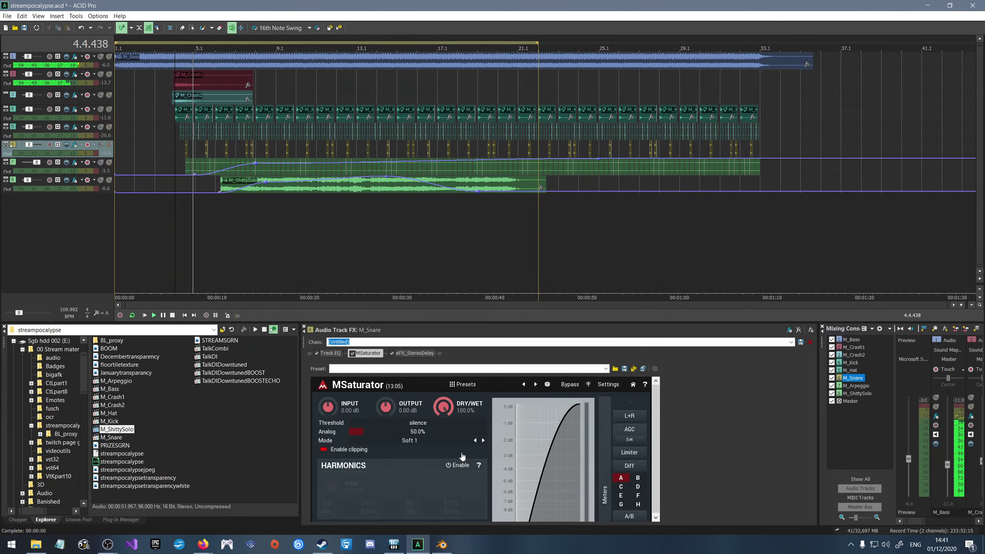
{"action": "left_click", "coordinate": [484, 441]}
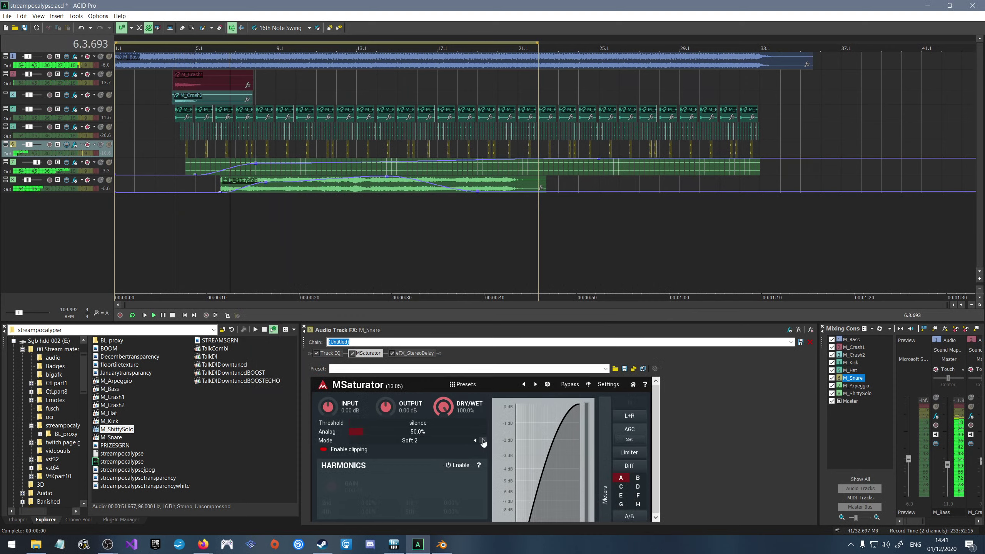
{"action": "left_click", "coordinate": [484, 442]}
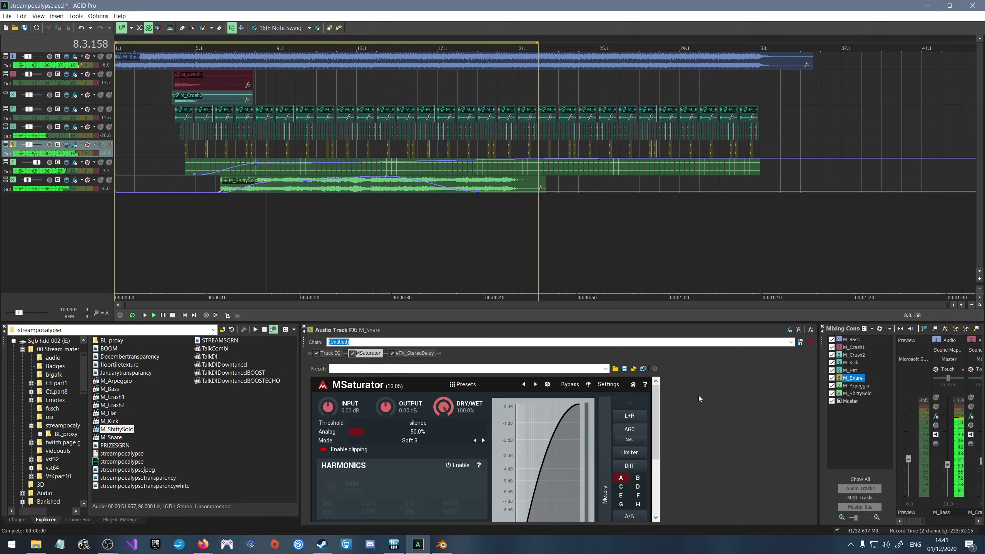
{"action": "key", "text": "space"}
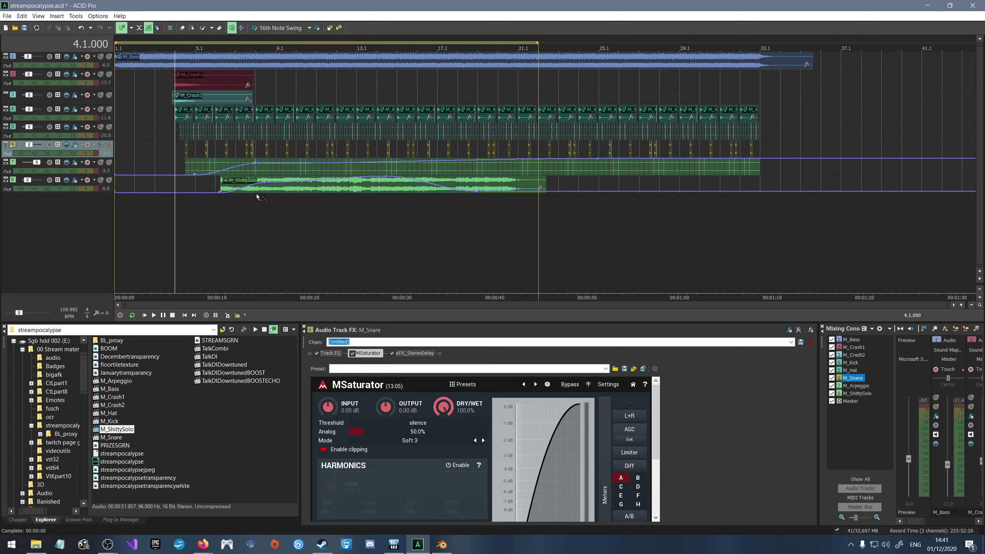
{"action": "left_click", "coordinate": [24, 28]}
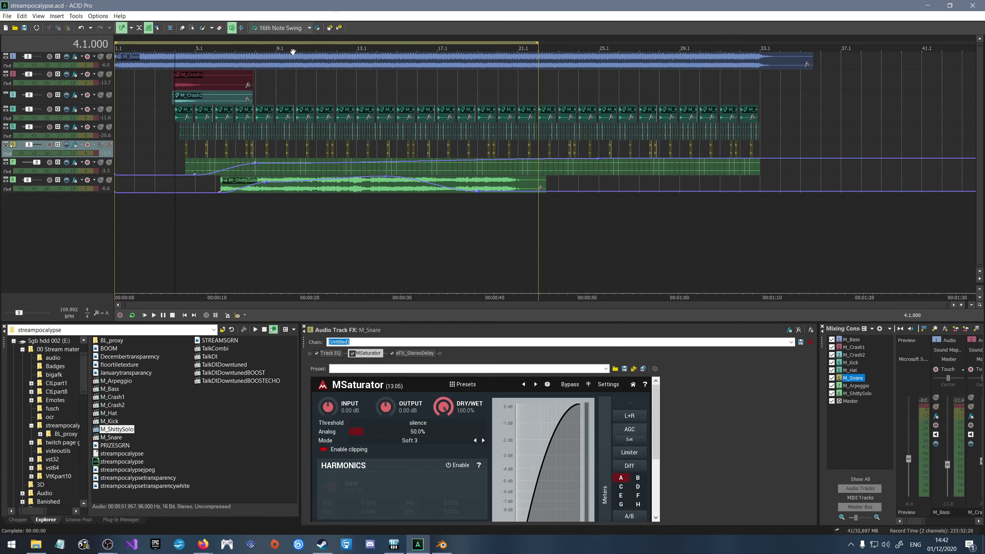
Start rendering the song as a Wave file, entering the file name M_StReAmPoCaLyPsE.wav.
{"action": "left_click", "coordinate": [7, 15]}
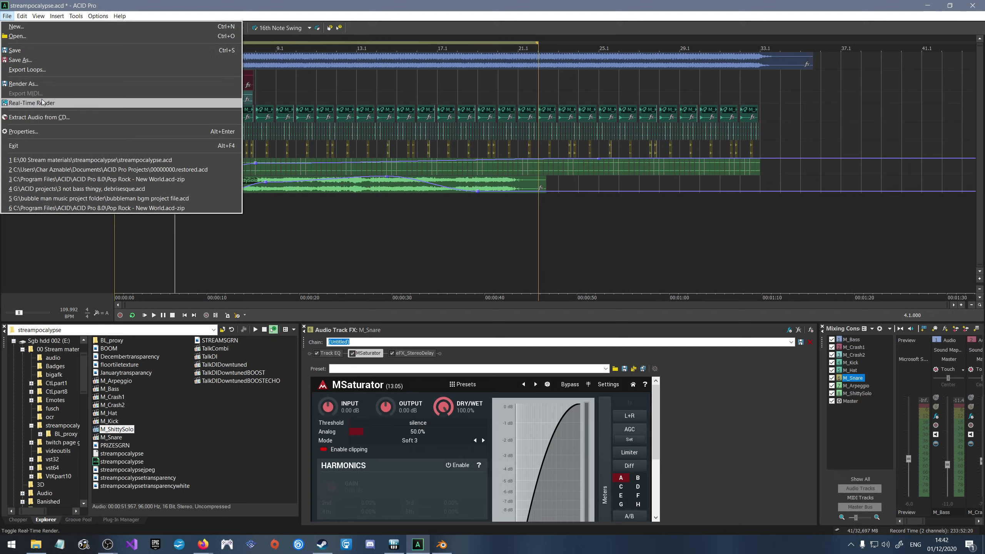
{"action": "left_click", "coordinate": [39, 84]}
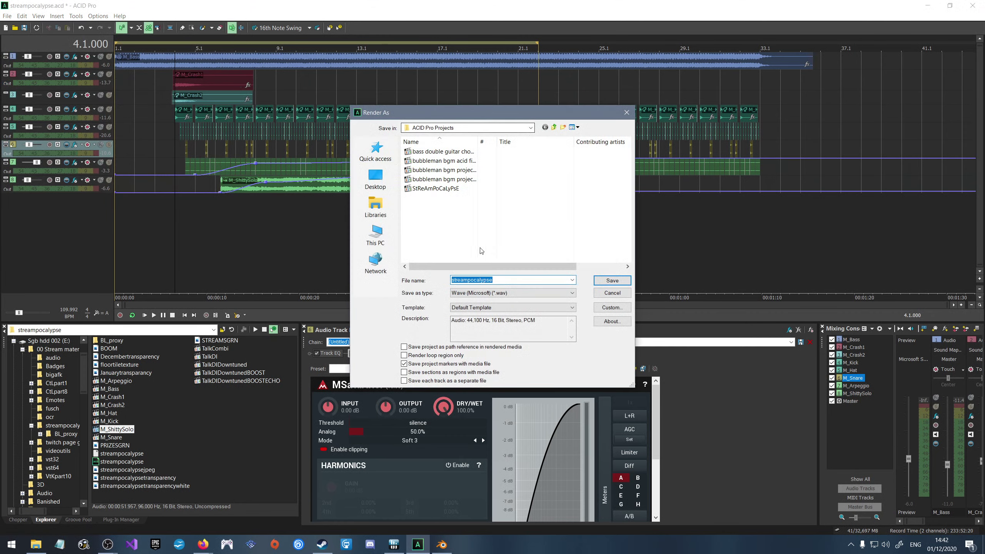
{"action": "left_click", "coordinate": [446, 189]}
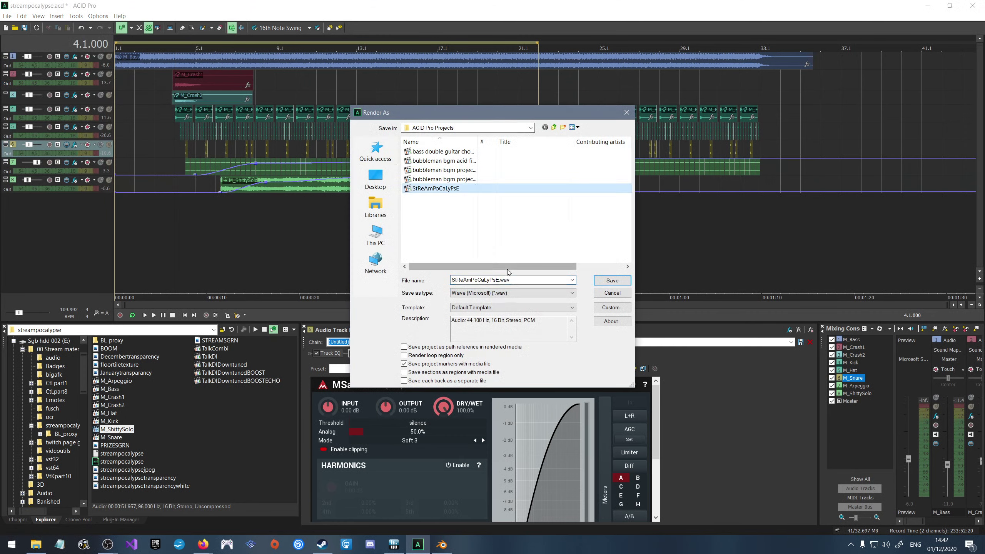
{"action": "left_click", "coordinate": [524, 281]}
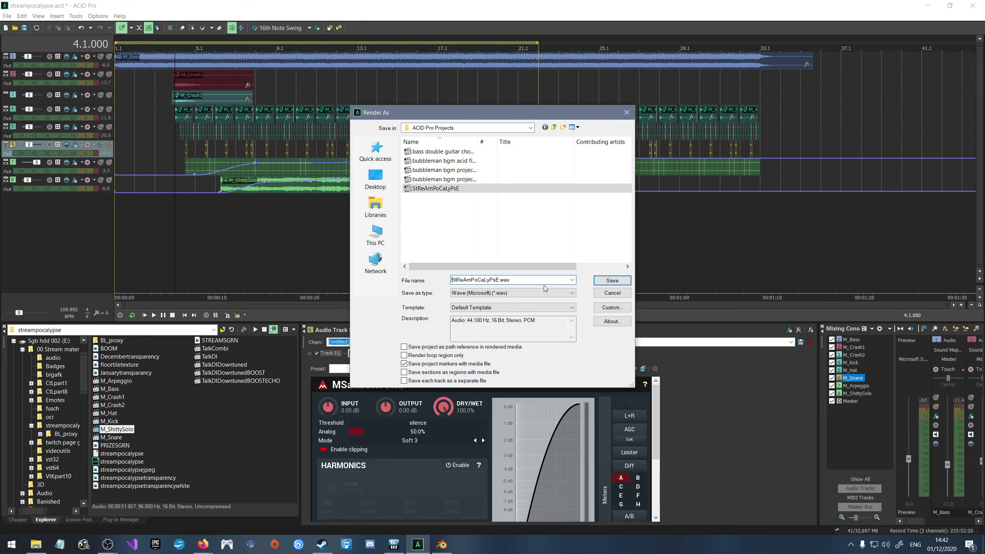
{"action": "type", "text": "M_"}
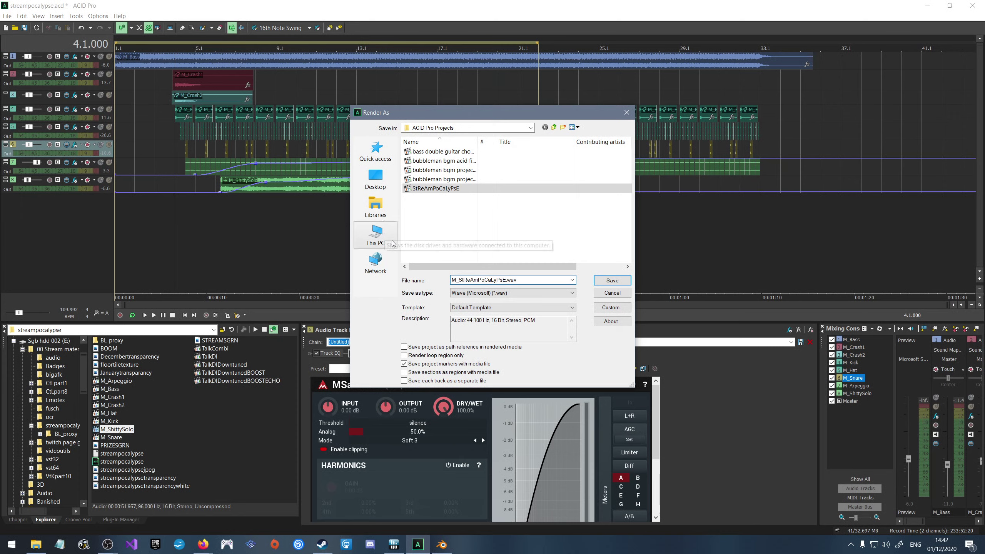
Choose the streampocalypse folder inside 00 Stream materials on drive E: as the render destination and render the song there.
{"action": "left_click", "coordinate": [378, 185]}
{"action": "left_click", "coordinate": [376, 234]}
{"action": "scroll", "coordinate": [456, 226], "scroll_direction": "down", "scroll_amount": 3}
{"action": "double_click", "coordinate": [465, 210]}
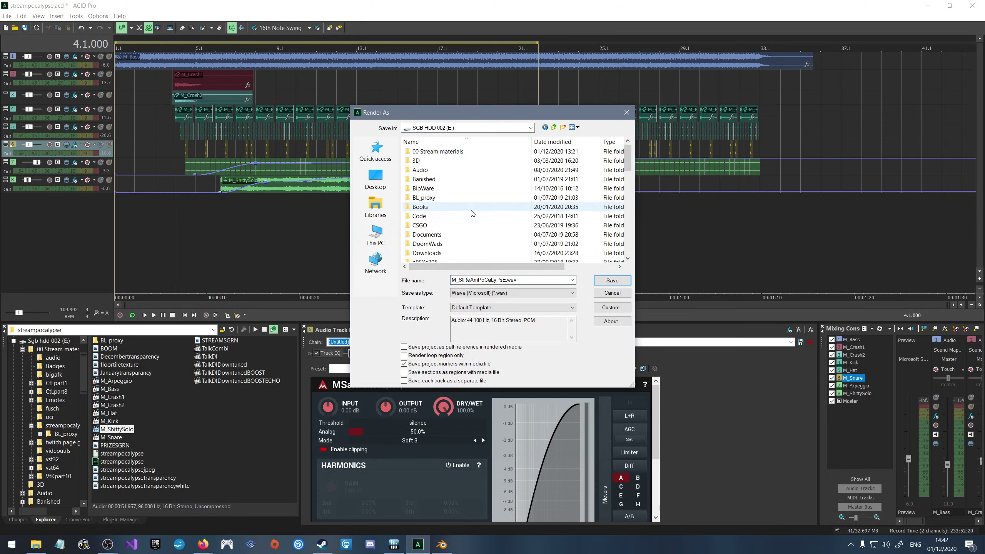
{"action": "double_click", "coordinate": [449, 150]}
{"action": "scroll", "coordinate": [557, 195], "scroll_direction": "down", "scroll_amount": 6}
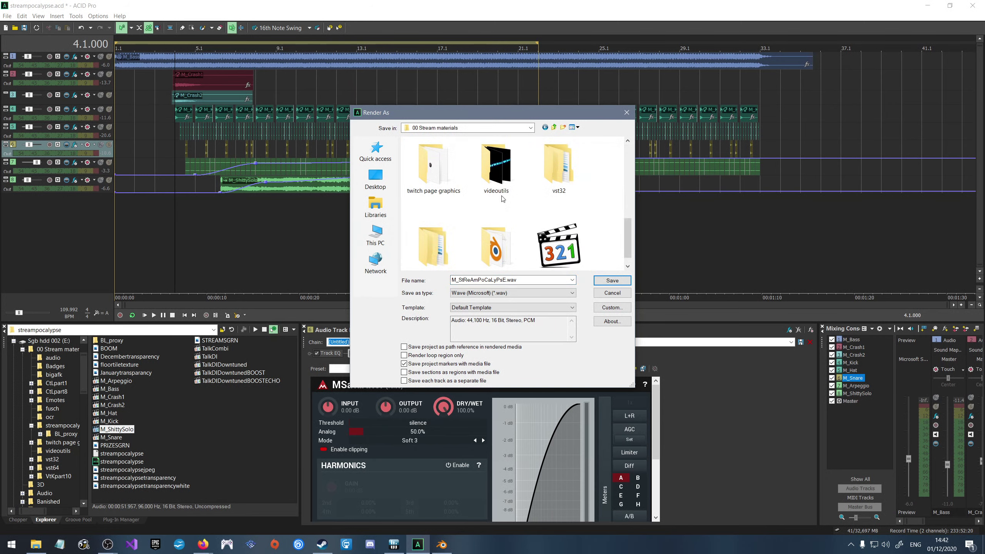
{"action": "scroll", "coordinate": [557, 195], "scroll_direction": "up", "scroll_amount": 6}
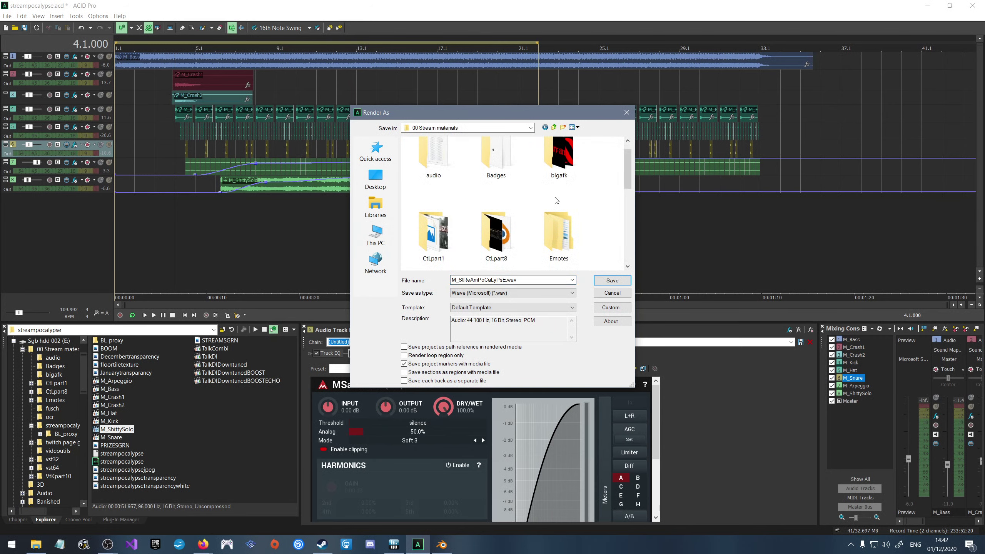
{"action": "scroll", "coordinate": [483, 202], "scroll_direction": "down", "scroll_amount": 2}
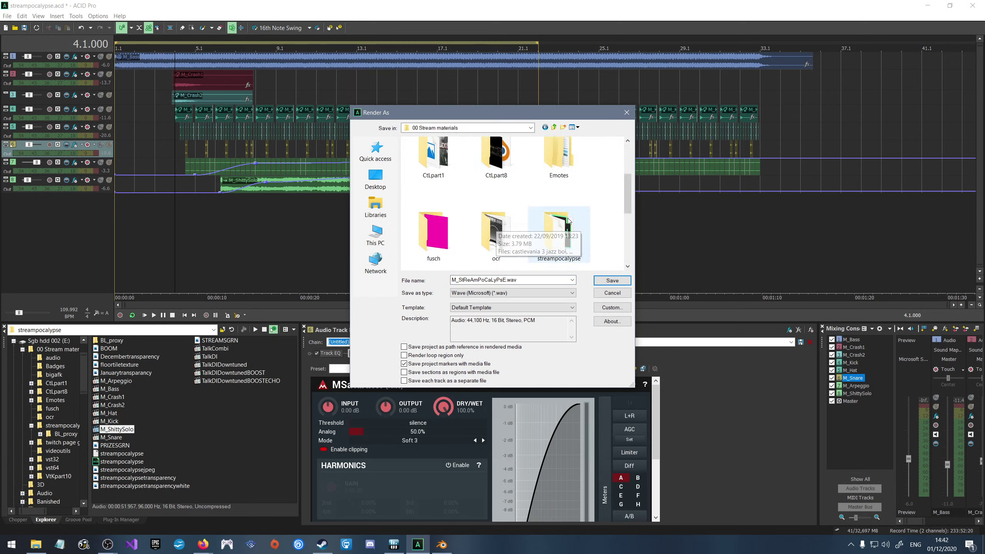
{"action": "double_click", "coordinate": [562, 233]}
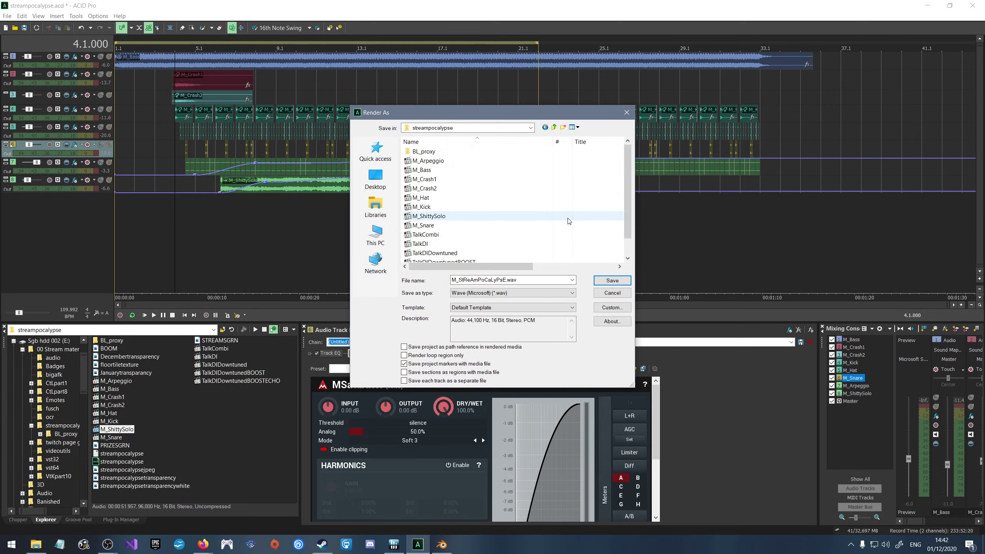
{"action": "left_click", "coordinate": [612, 280]}
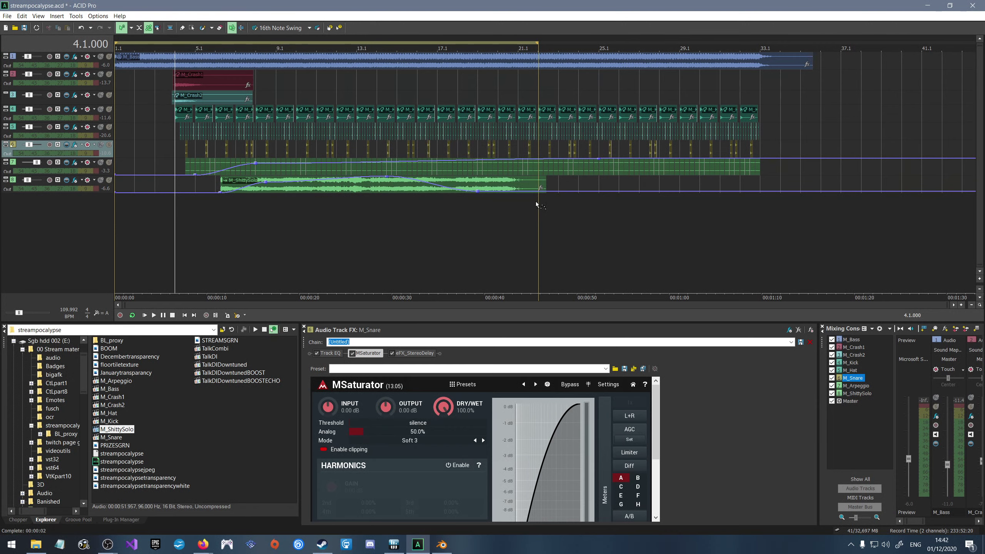
Close ACID Pro, saving the changes to streampocalypse.acd.
{"action": "left_click", "coordinate": [975, 5]}
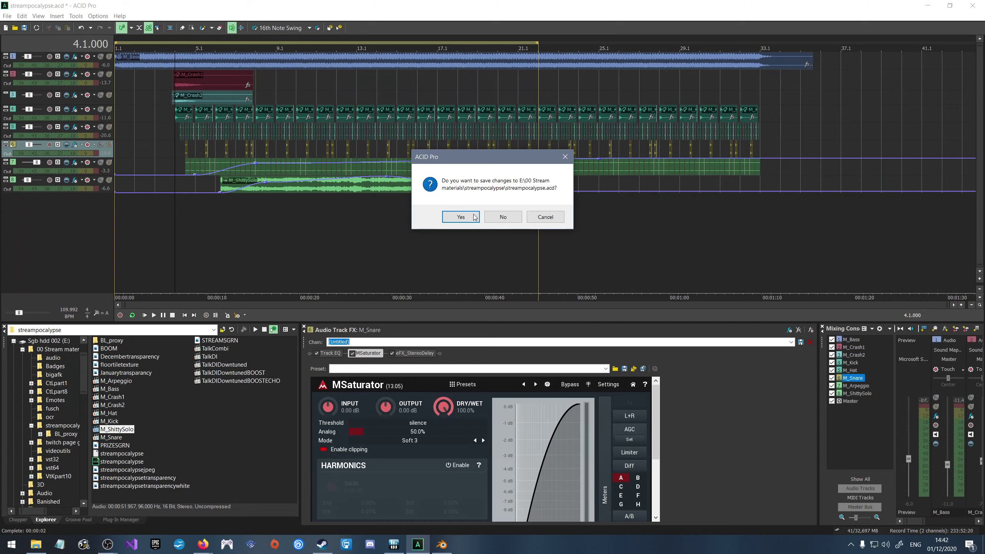
{"action": "left_click", "coordinate": [461, 217]}
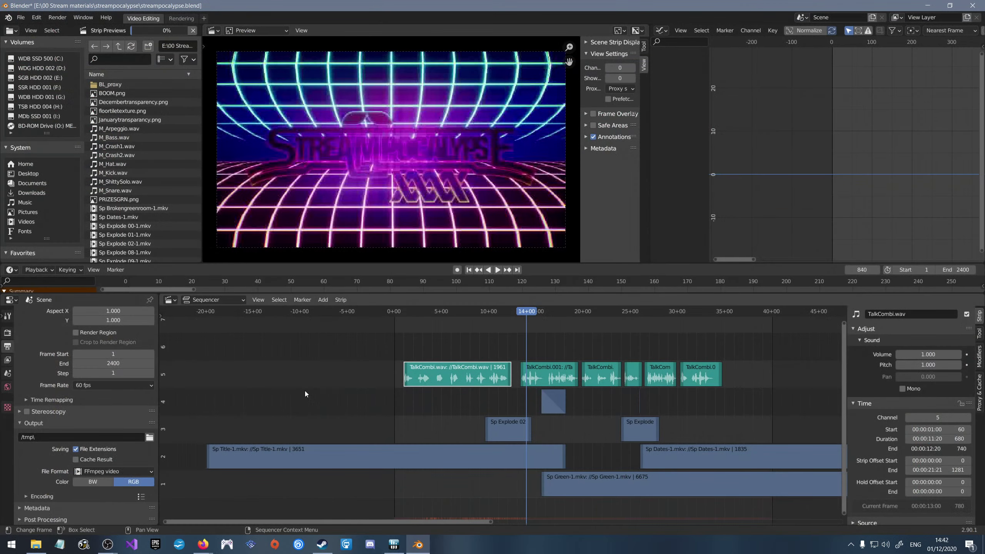
In Blender, refresh the file list and add M_StReAmPoCaLyPsE.wav to sequencer channel 6, starting at frame 449.
{"action": "right_click", "coordinate": [177, 174]}
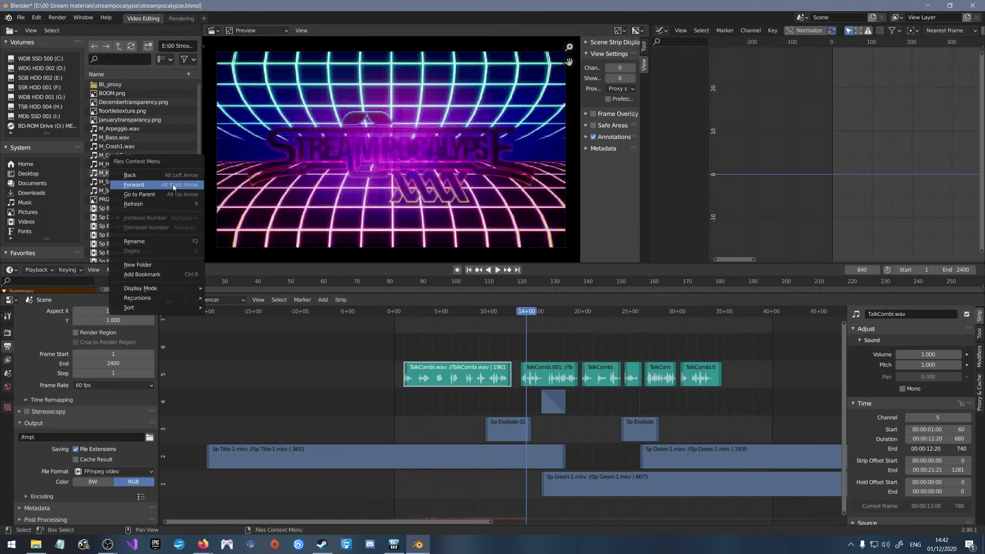
{"action": "left_click", "coordinate": [153, 205]}
{"action": "scroll", "coordinate": [149, 151], "scroll_direction": "down", "scroll_amount": 5}
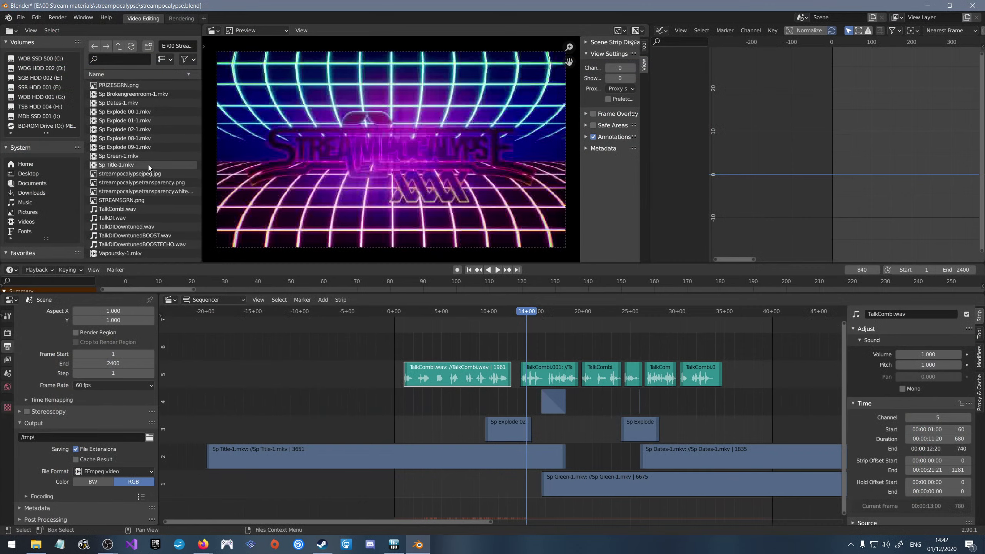
{"action": "scroll", "coordinate": [148, 169], "scroll_direction": "up", "scroll_amount": 3}
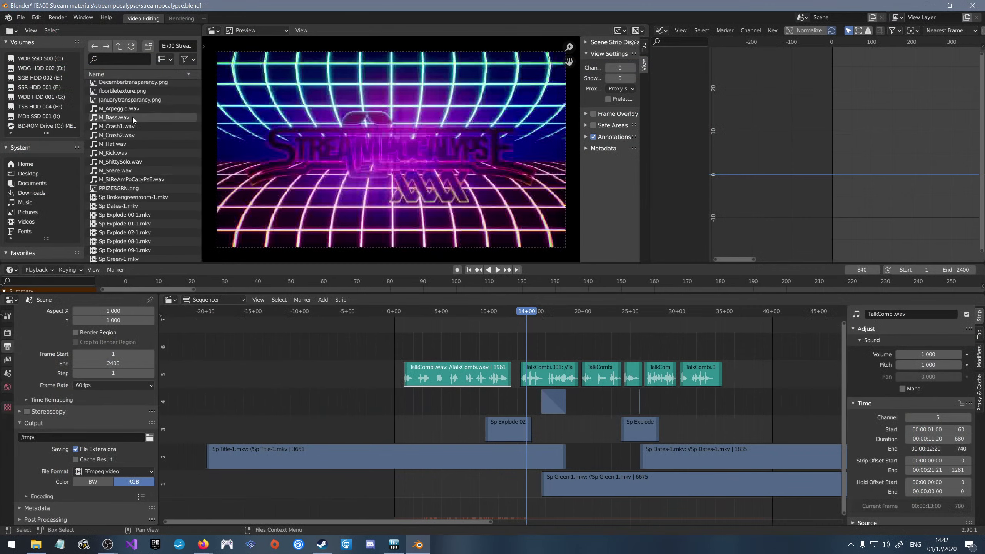
{"action": "left_click_drag", "start_coordinate": [125, 179], "coordinate": [419, 347]}
{"action": "left_click_drag", "start_coordinate": [614, 346], "coordinate": [552, 345]}
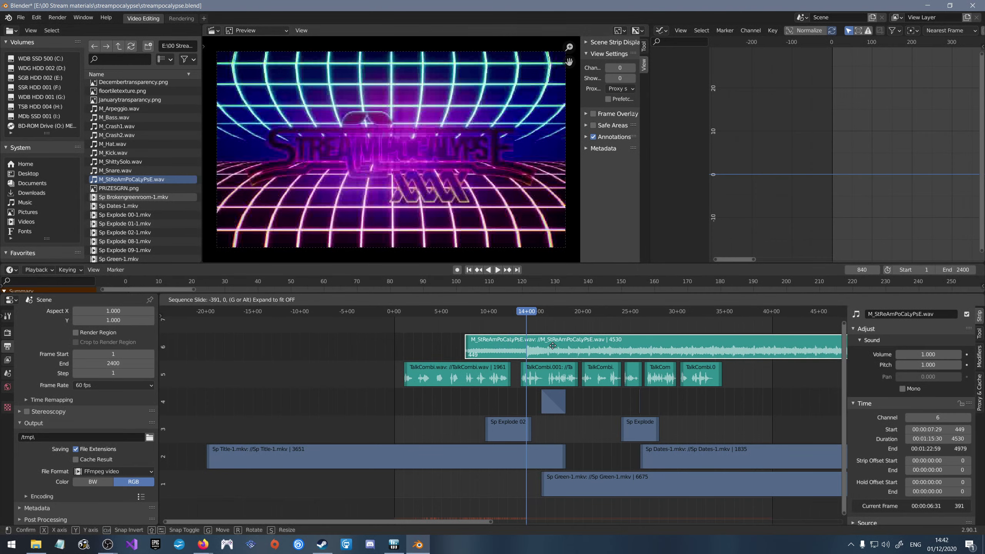
{"action": "left_click", "coordinate": [552, 345]}
Play the trailer from about three seconds in to check the music's timing against the title and voice clips.
{"action": "left_click", "coordinate": [394, 337]}
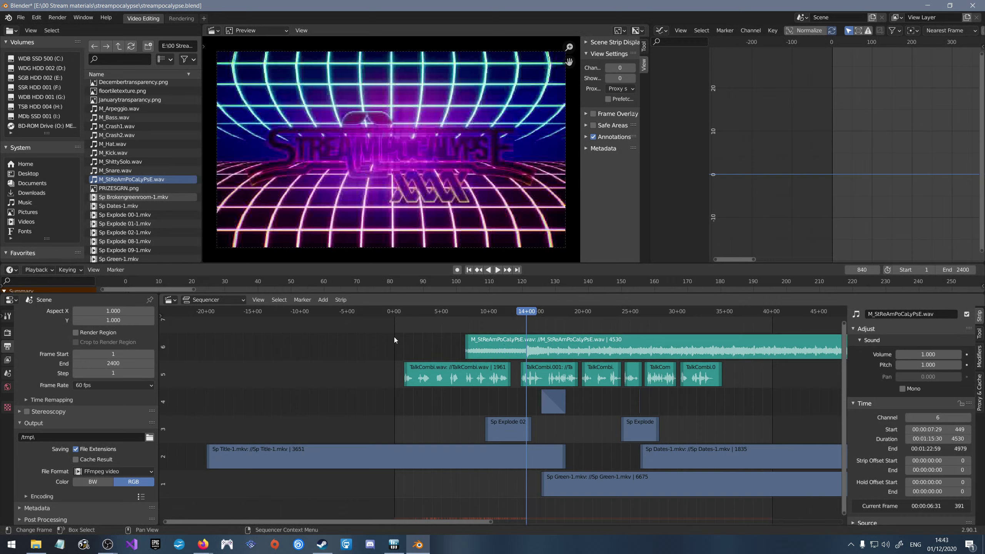
{"action": "left_click", "coordinate": [424, 313]}
{"action": "key", "text": "space"}
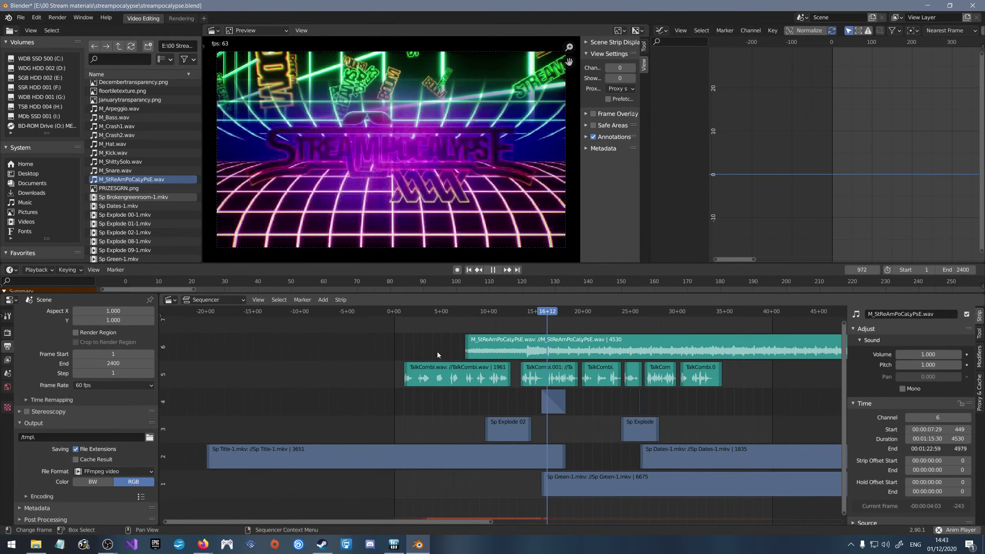
{"action": "key", "text": "space"}
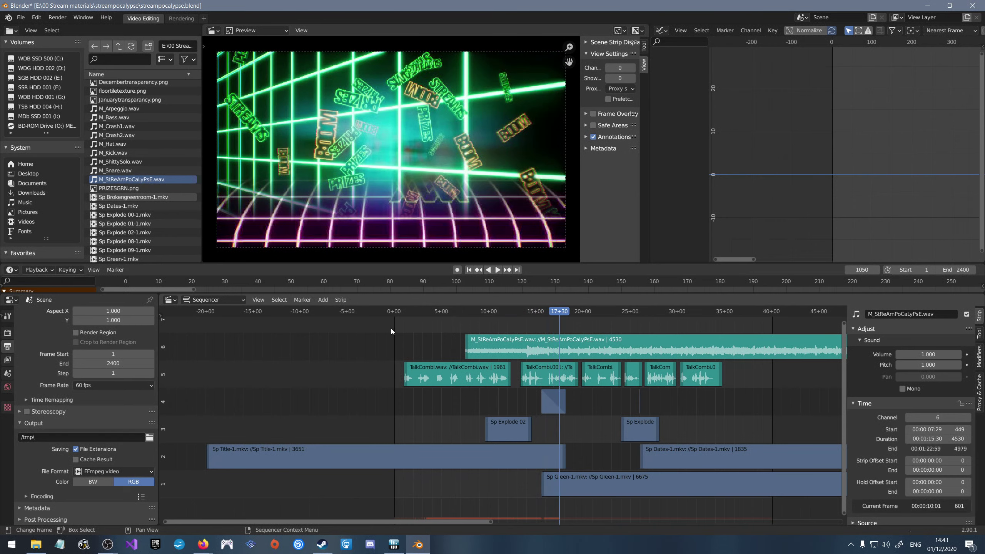
Slide the music strip on channel 6 earlier so that it starts at frame 341.
{"action": "left_click_drag", "start_coordinate": [527, 345], "coordinate": [511, 345]}
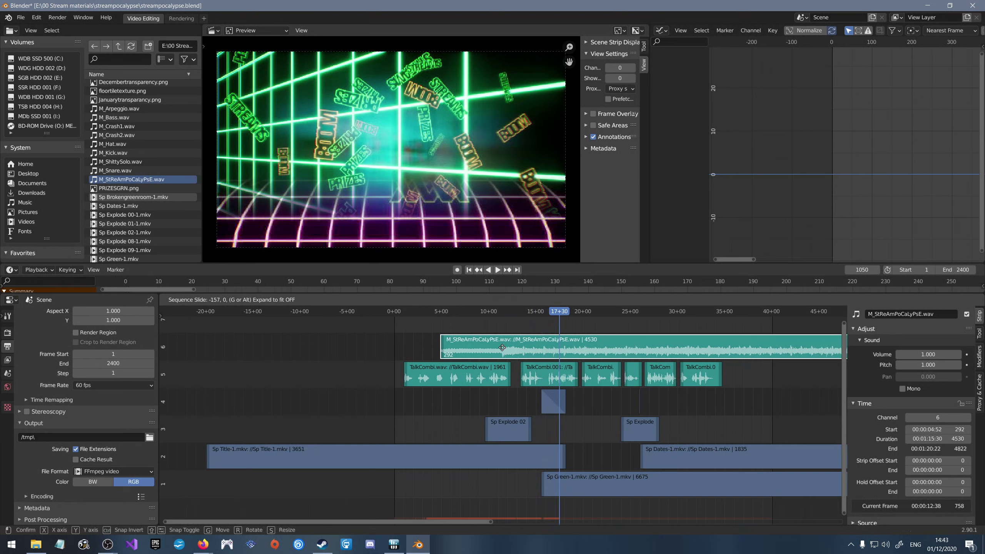
{"action": "mouse_move", "coordinate": [503, 348]}
{"action": "left_mouse_down"}
{"action": "mouse_move", "coordinate": [451, 349]}
{"action": "mouse_move", "coordinate": [490, 349]}
{"action": "left_mouse_up"}
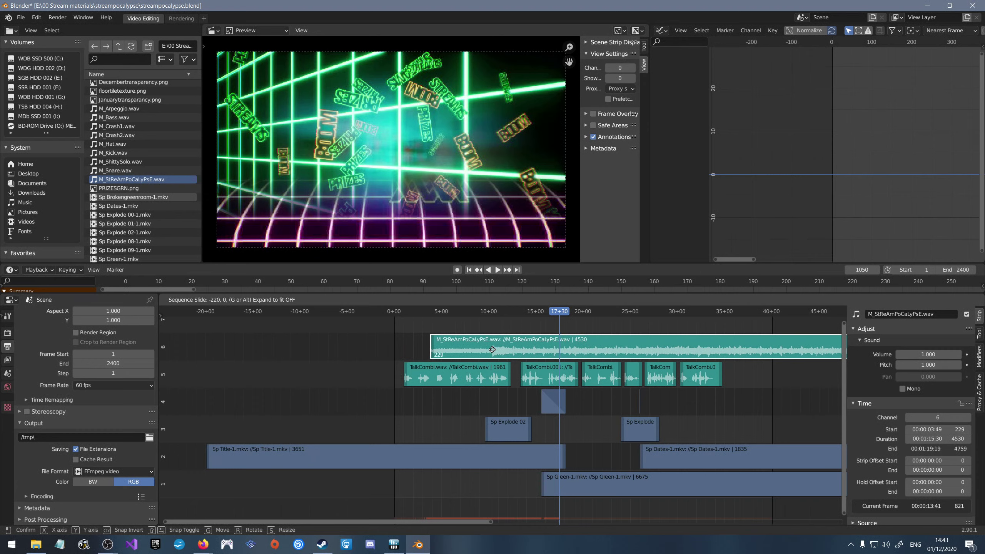
{"action": "left_click_drag", "start_coordinate": [492, 350], "coordinate": [512, 356]}
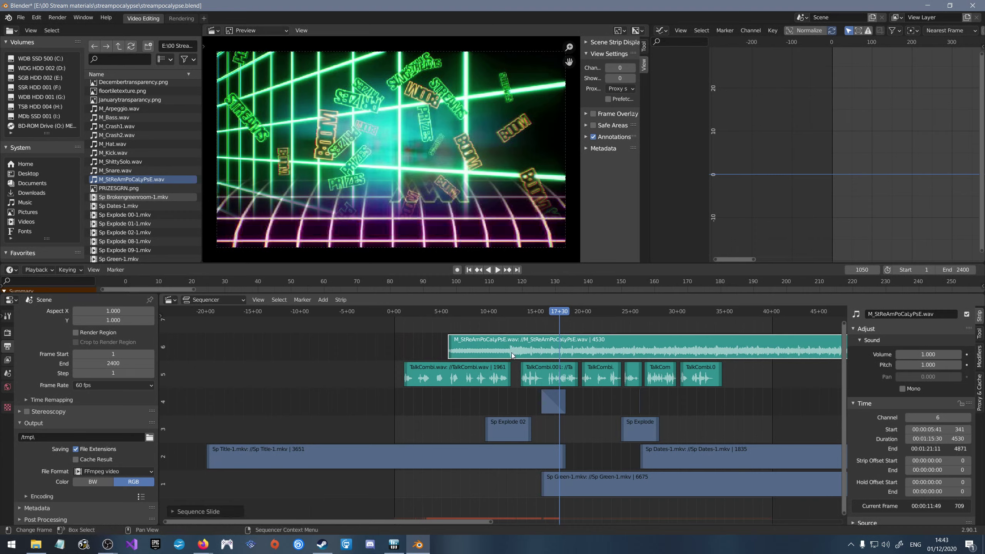
Play the trailer and scrub to 20+14 to check the repositioned music.
{"action": "key", "text": "space"}
{"action": "left_click_drag", "start_coordinate": [557, 313], "coordinate": [585, 314]}
{"action": "key", "text": "space"}
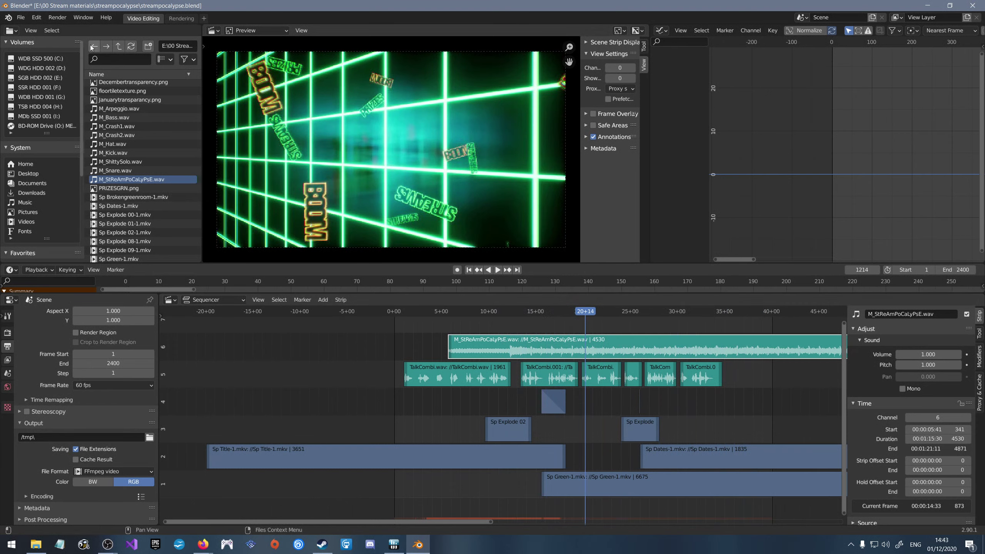
Save streampocalypse.blend, and close Blender and the streampocalypse folder window.
{"action": "left_click", "coordinate": [20, 18]}
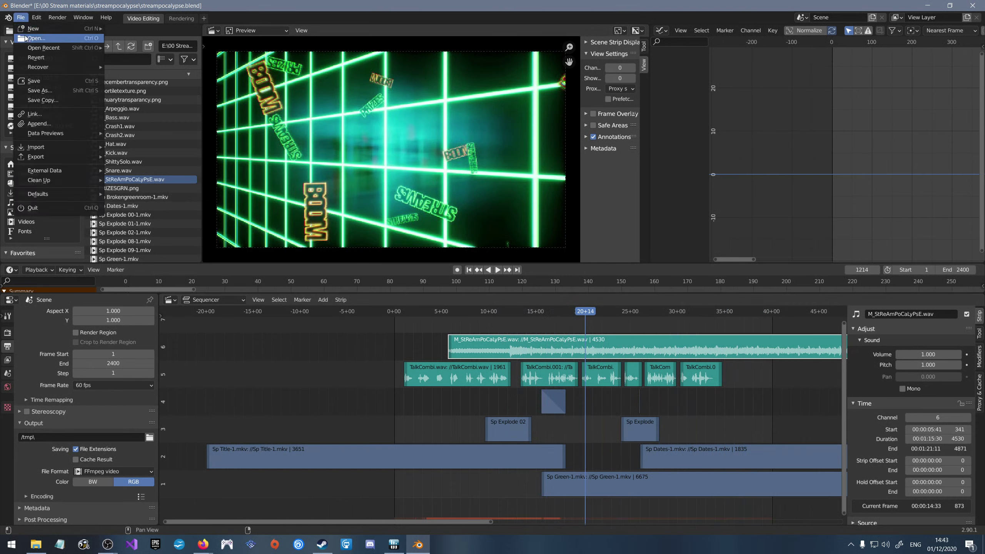
{"action": "left_click", "coordinate": [40, 85]}
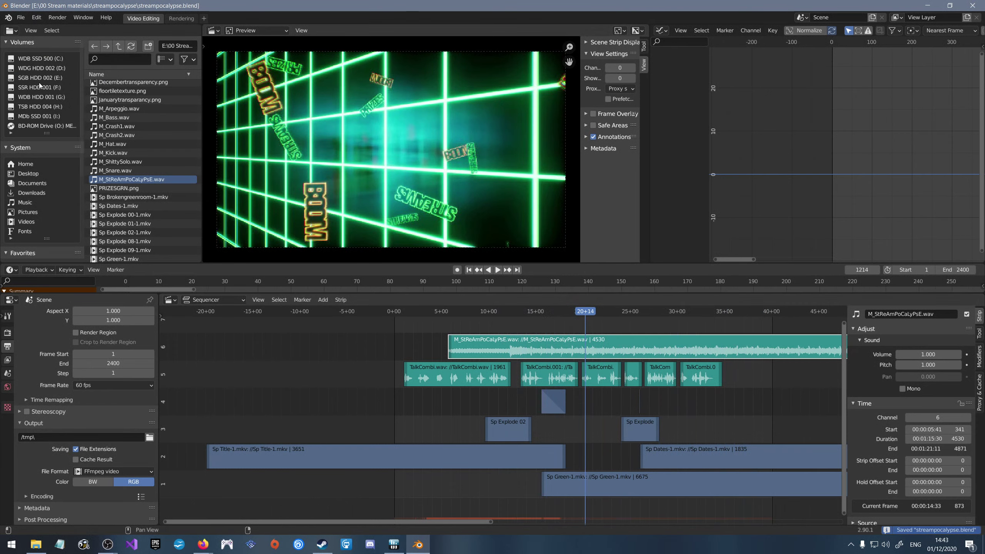
{"action": "left_click", "coordinate": [973, 5]}
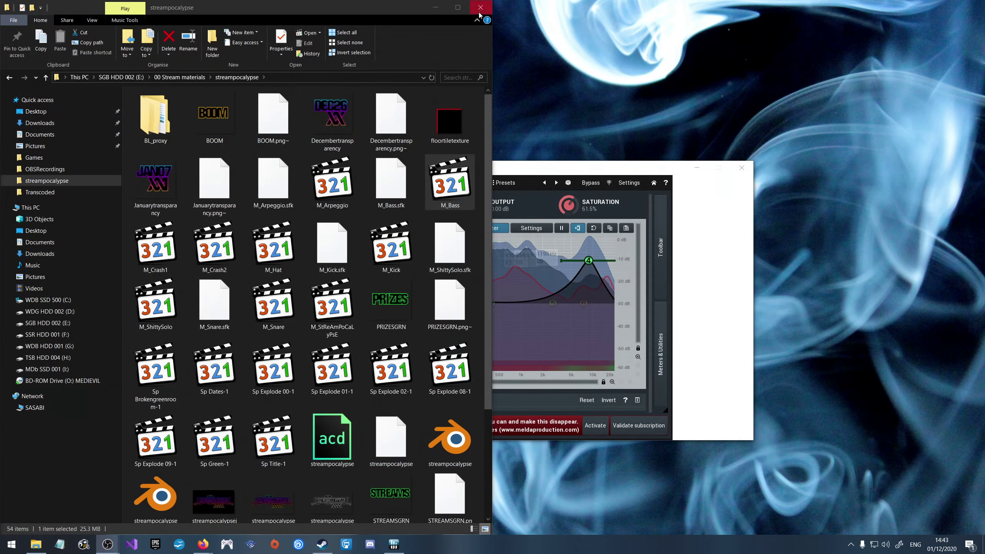
{"action": "left_click", "coordinate": [480, 12]}
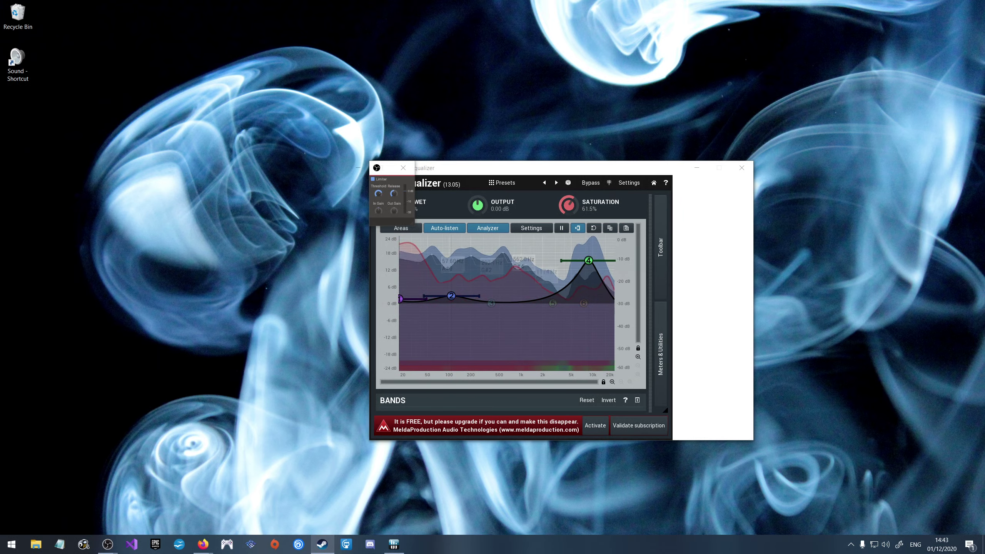
Switch to Steam and open the Kingdom Come: Deliverance page in the library.
{"action": "left_click", "coordinate": [326, 545]}
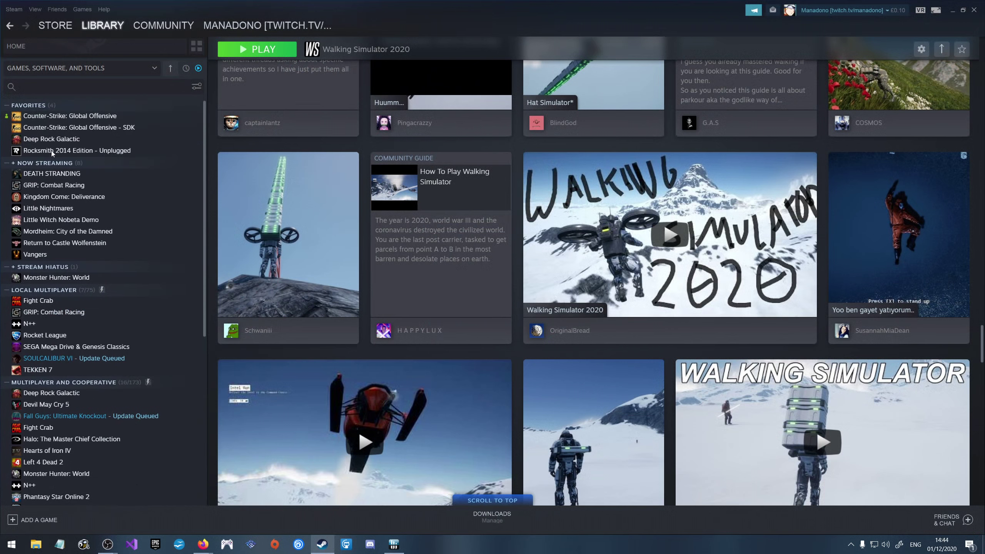
{"action": "left_click", "coordinate": [56, 196]}
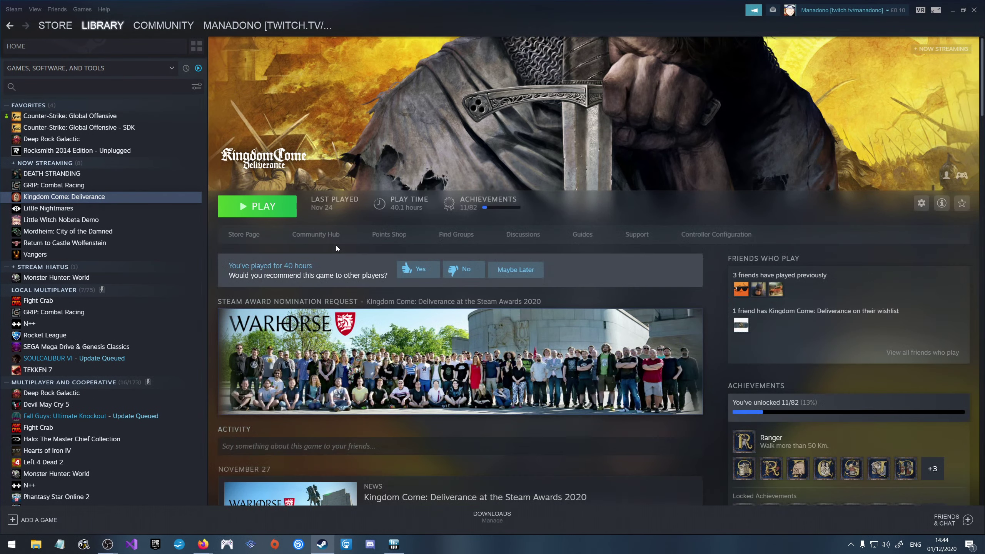